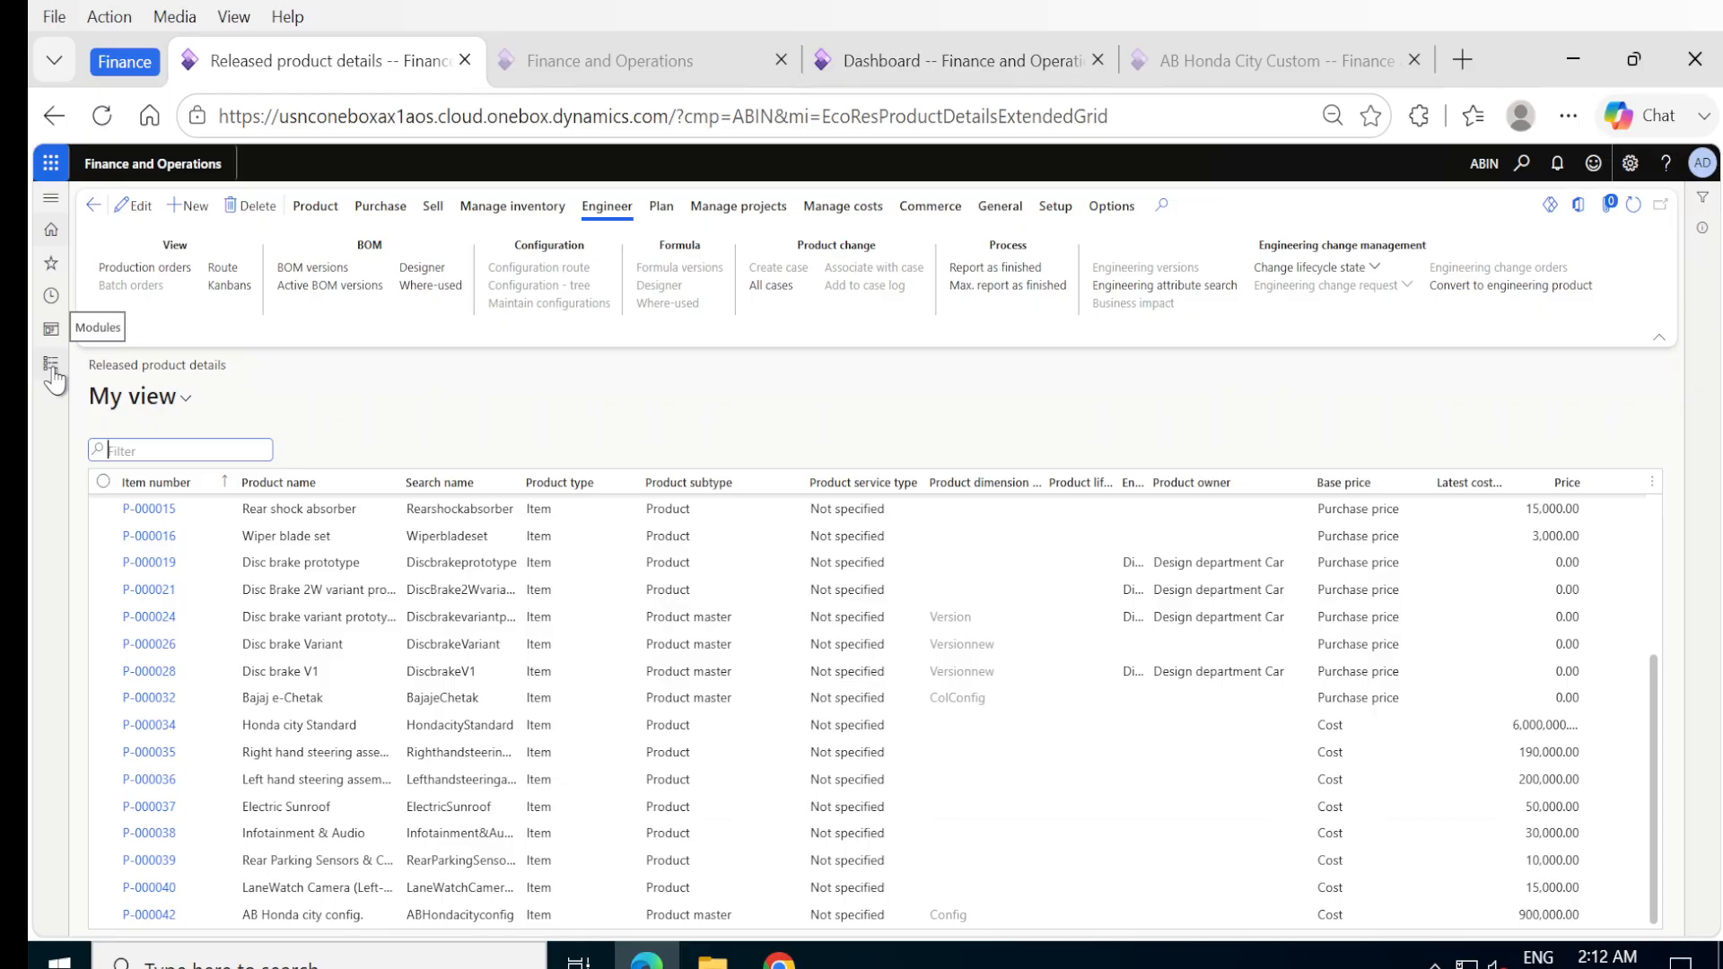
Open the Product masters list in the Product information management module.
left_click(52, 368)
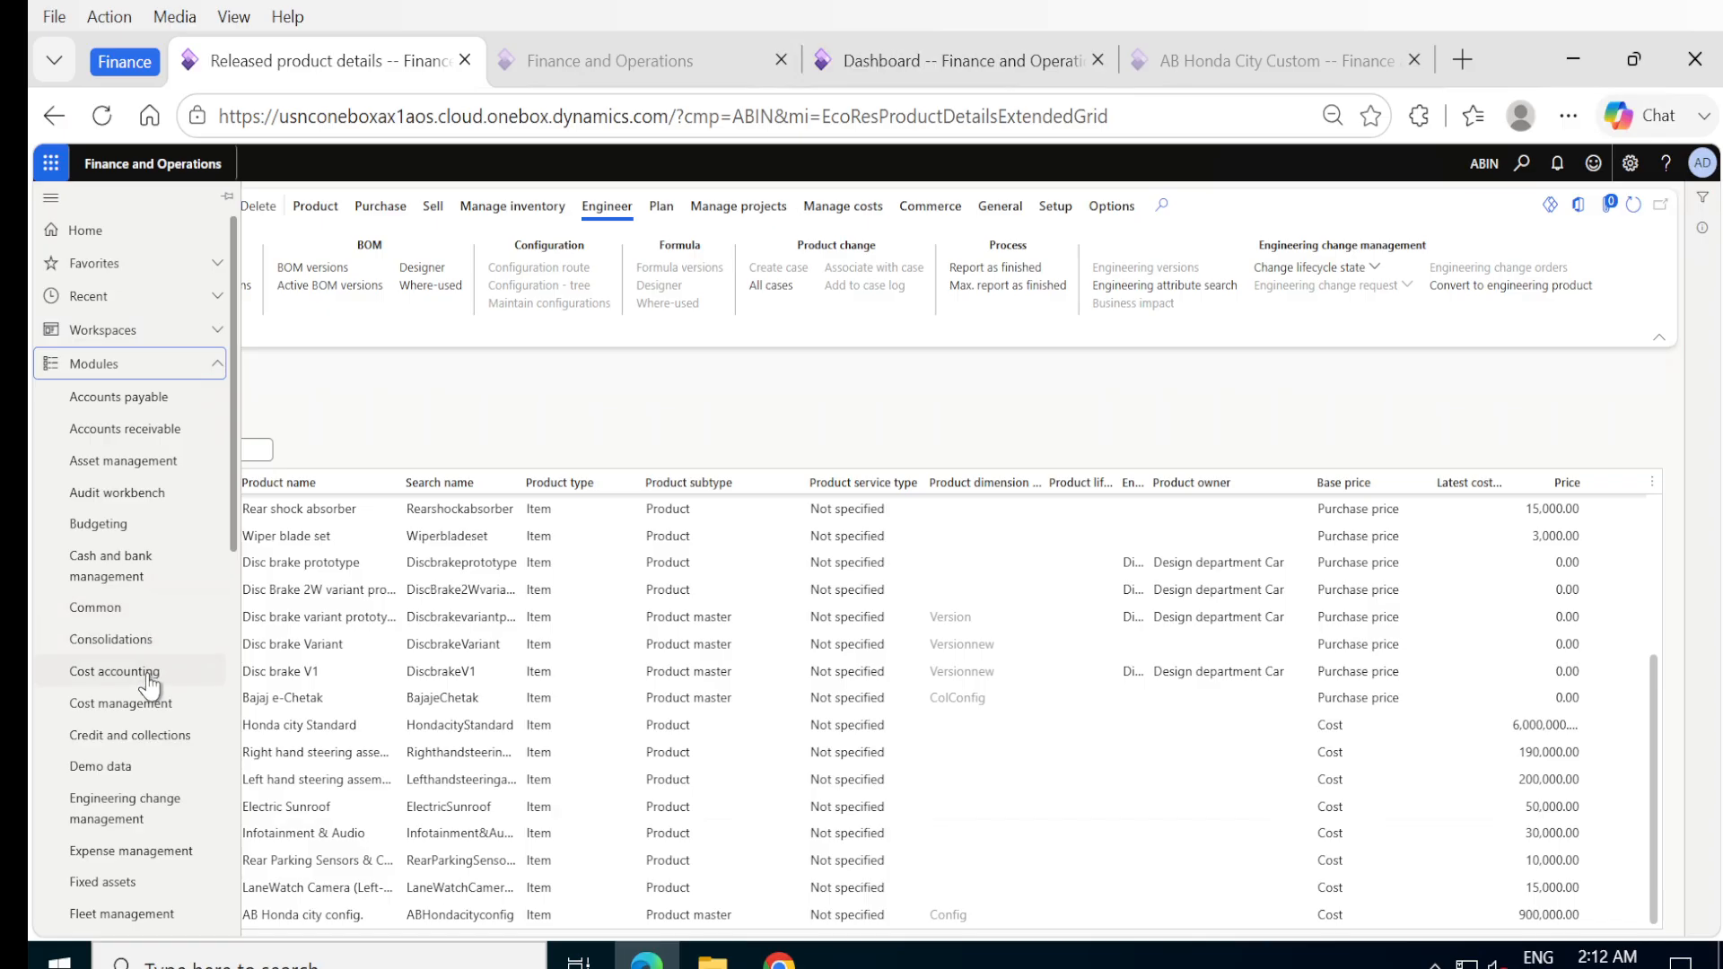
scroll(139, 673, "down", 6)
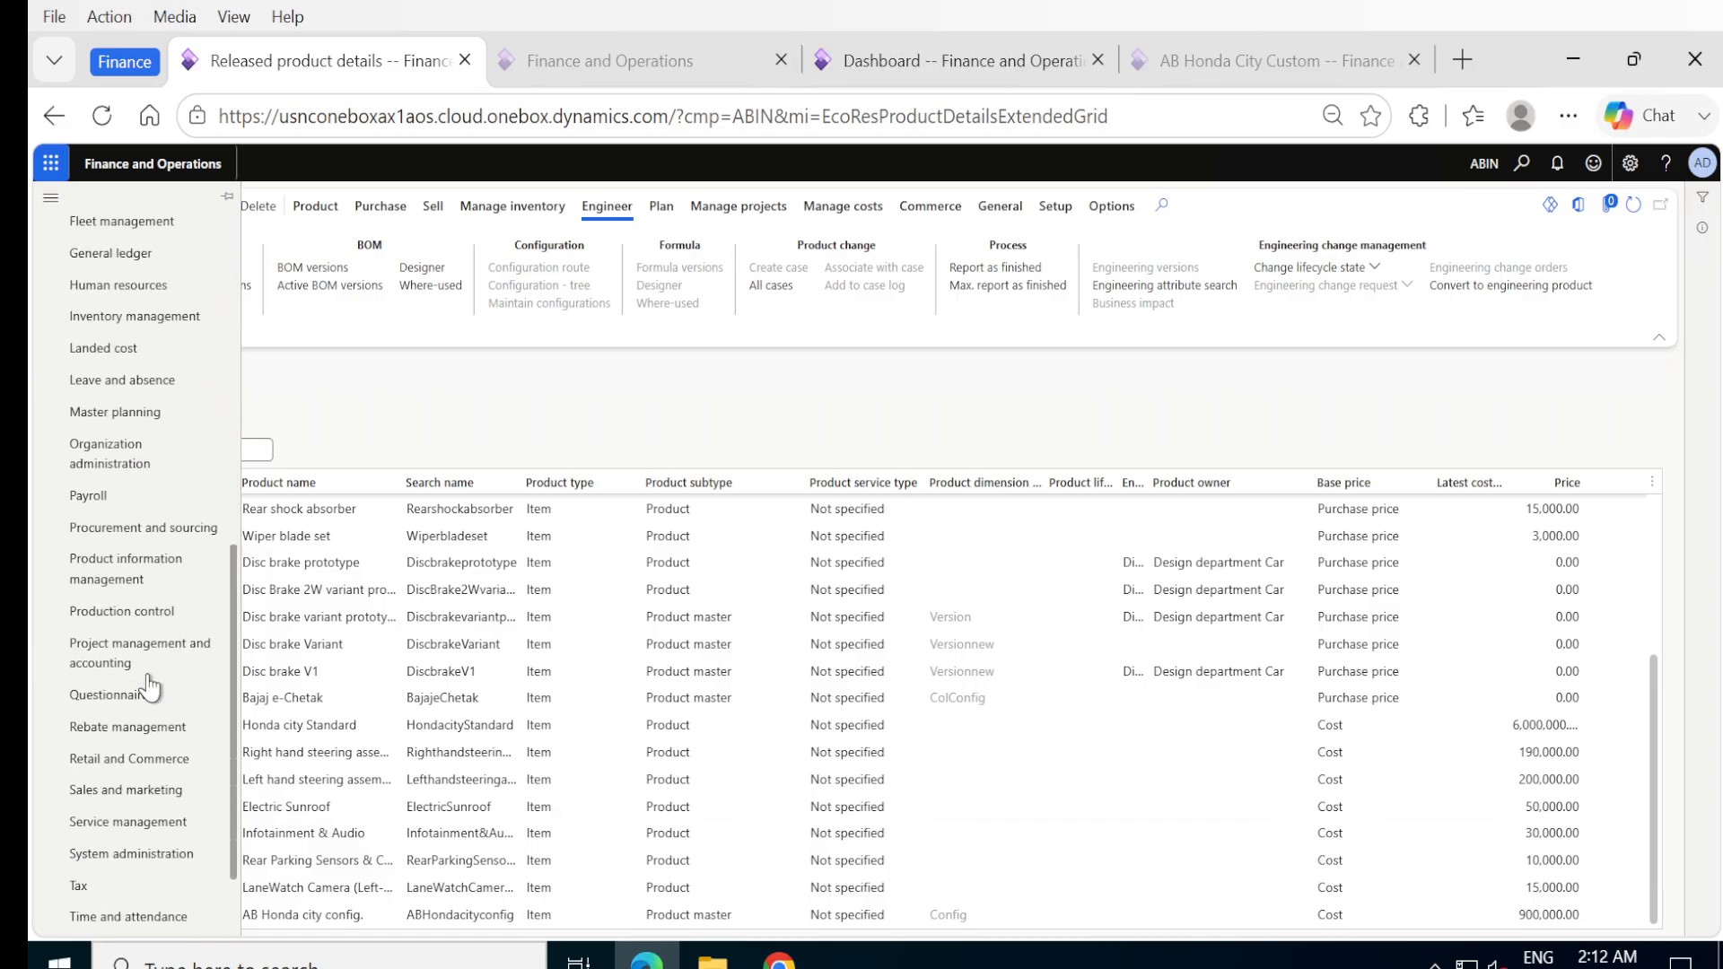
left_click(106, 569)
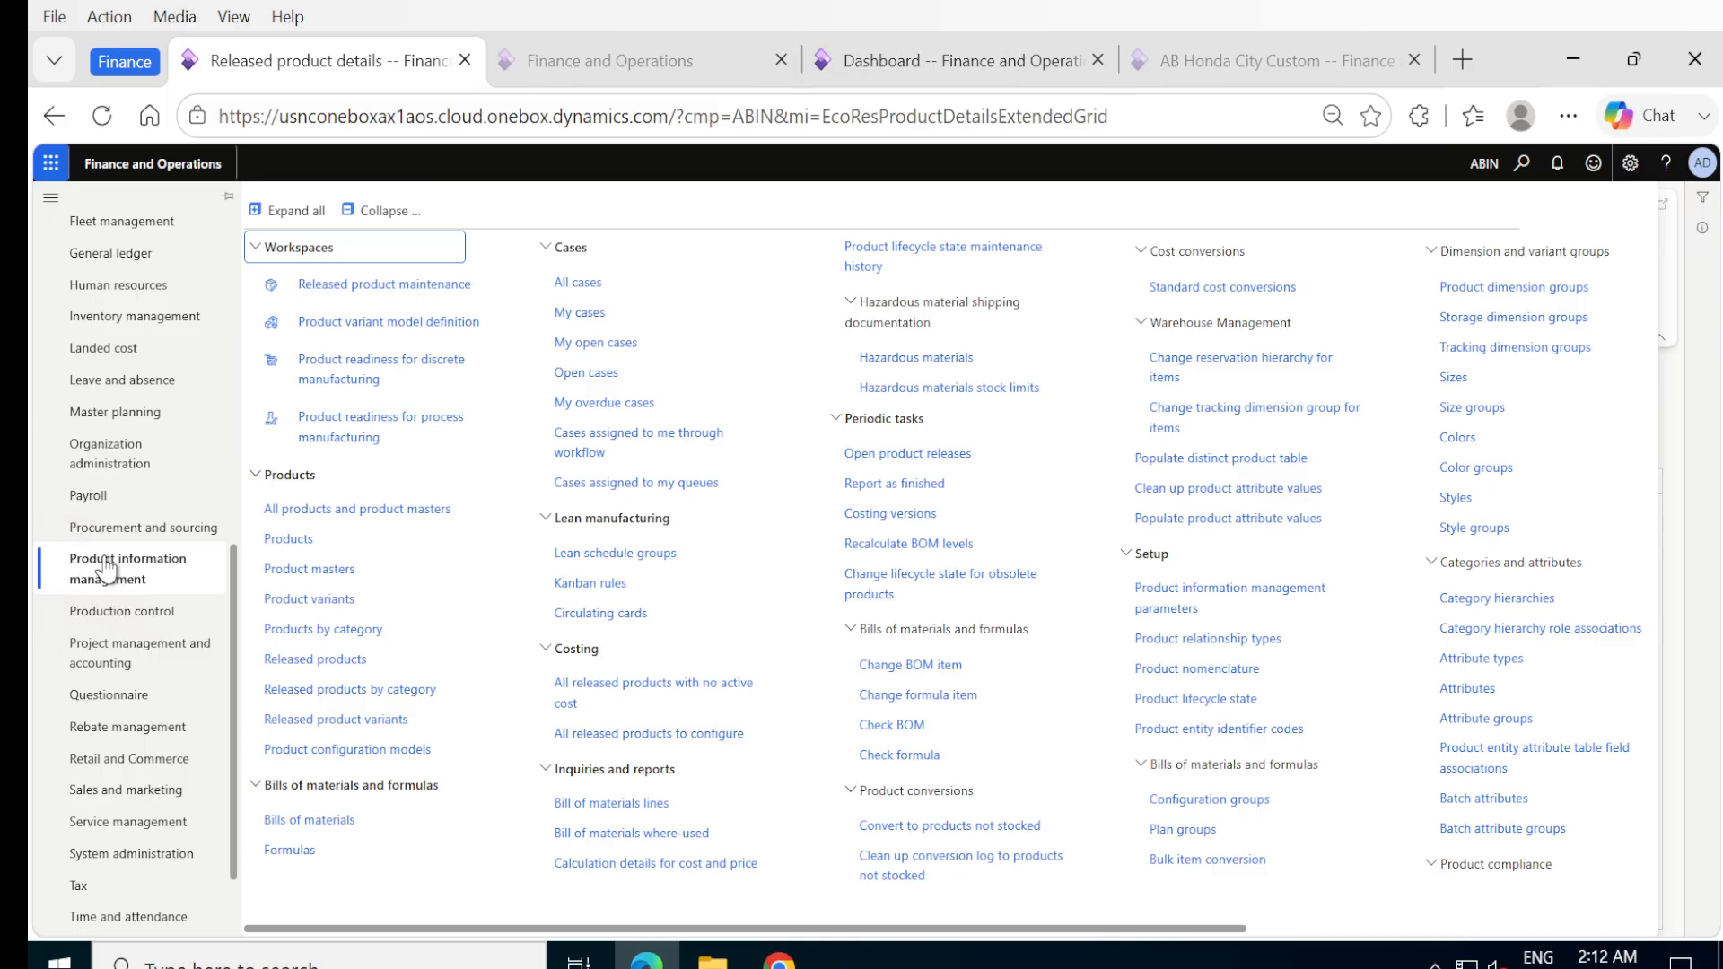
left_click(314, 574)
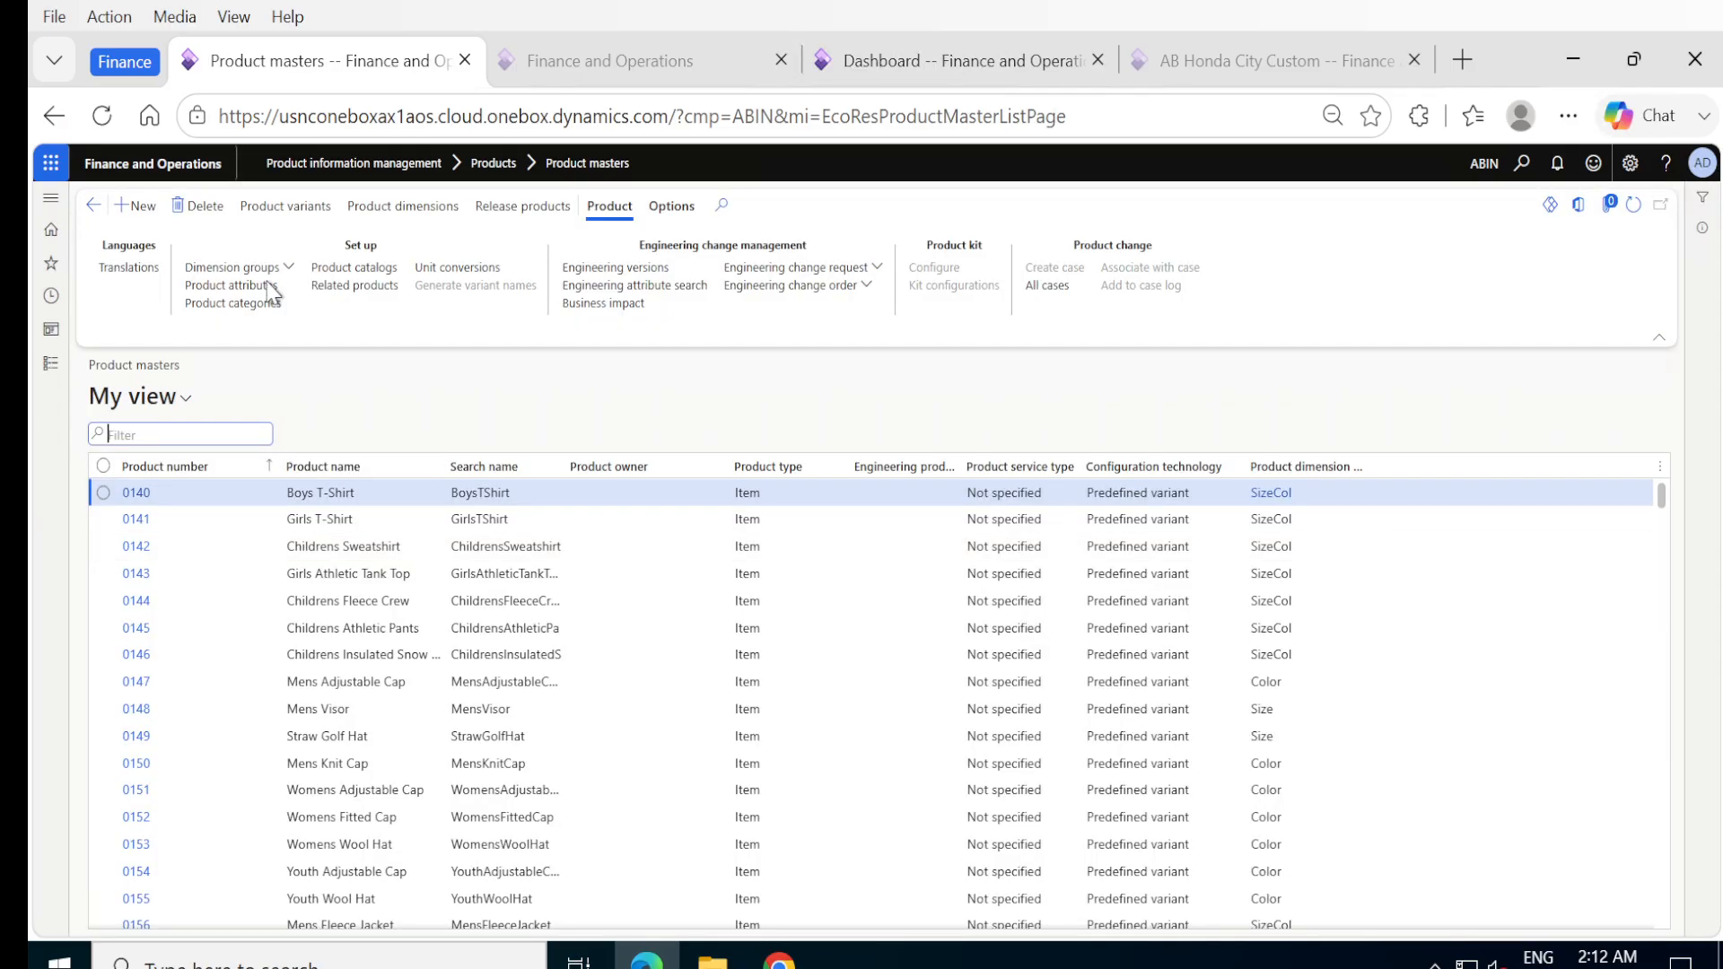
Start a new product master and name it "AB Honda City constraint config".
left_click(136, 215)
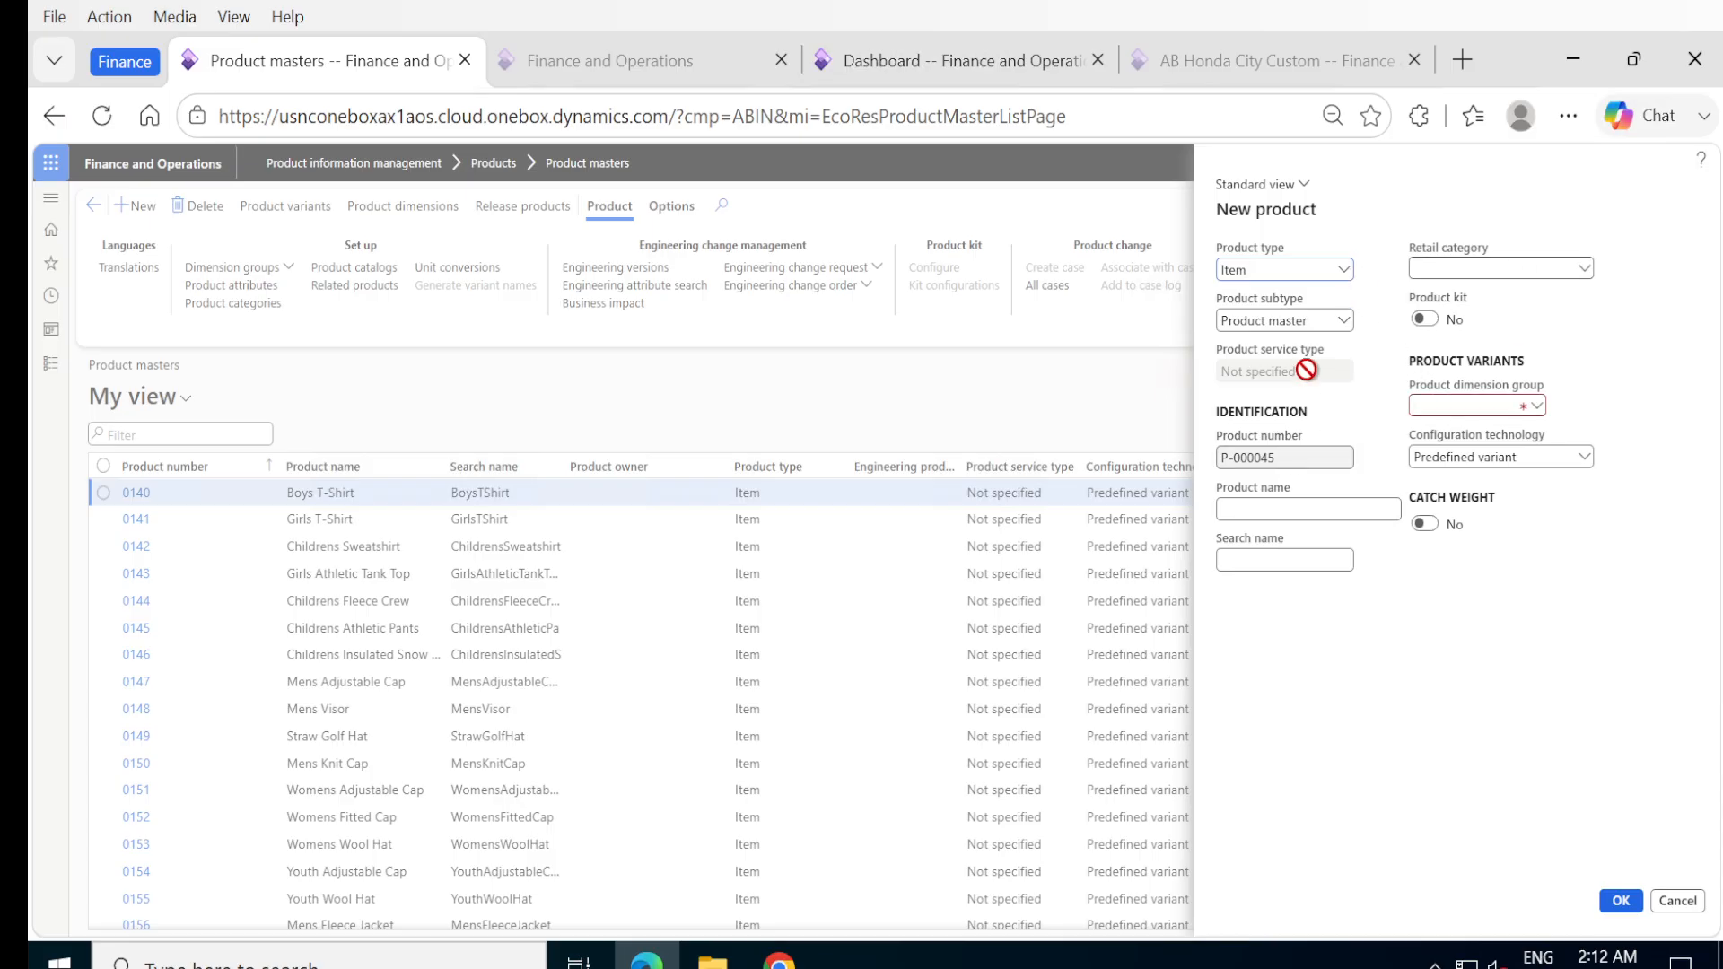
left_click(1268, 509)
type("AB Honda City constraint conf")
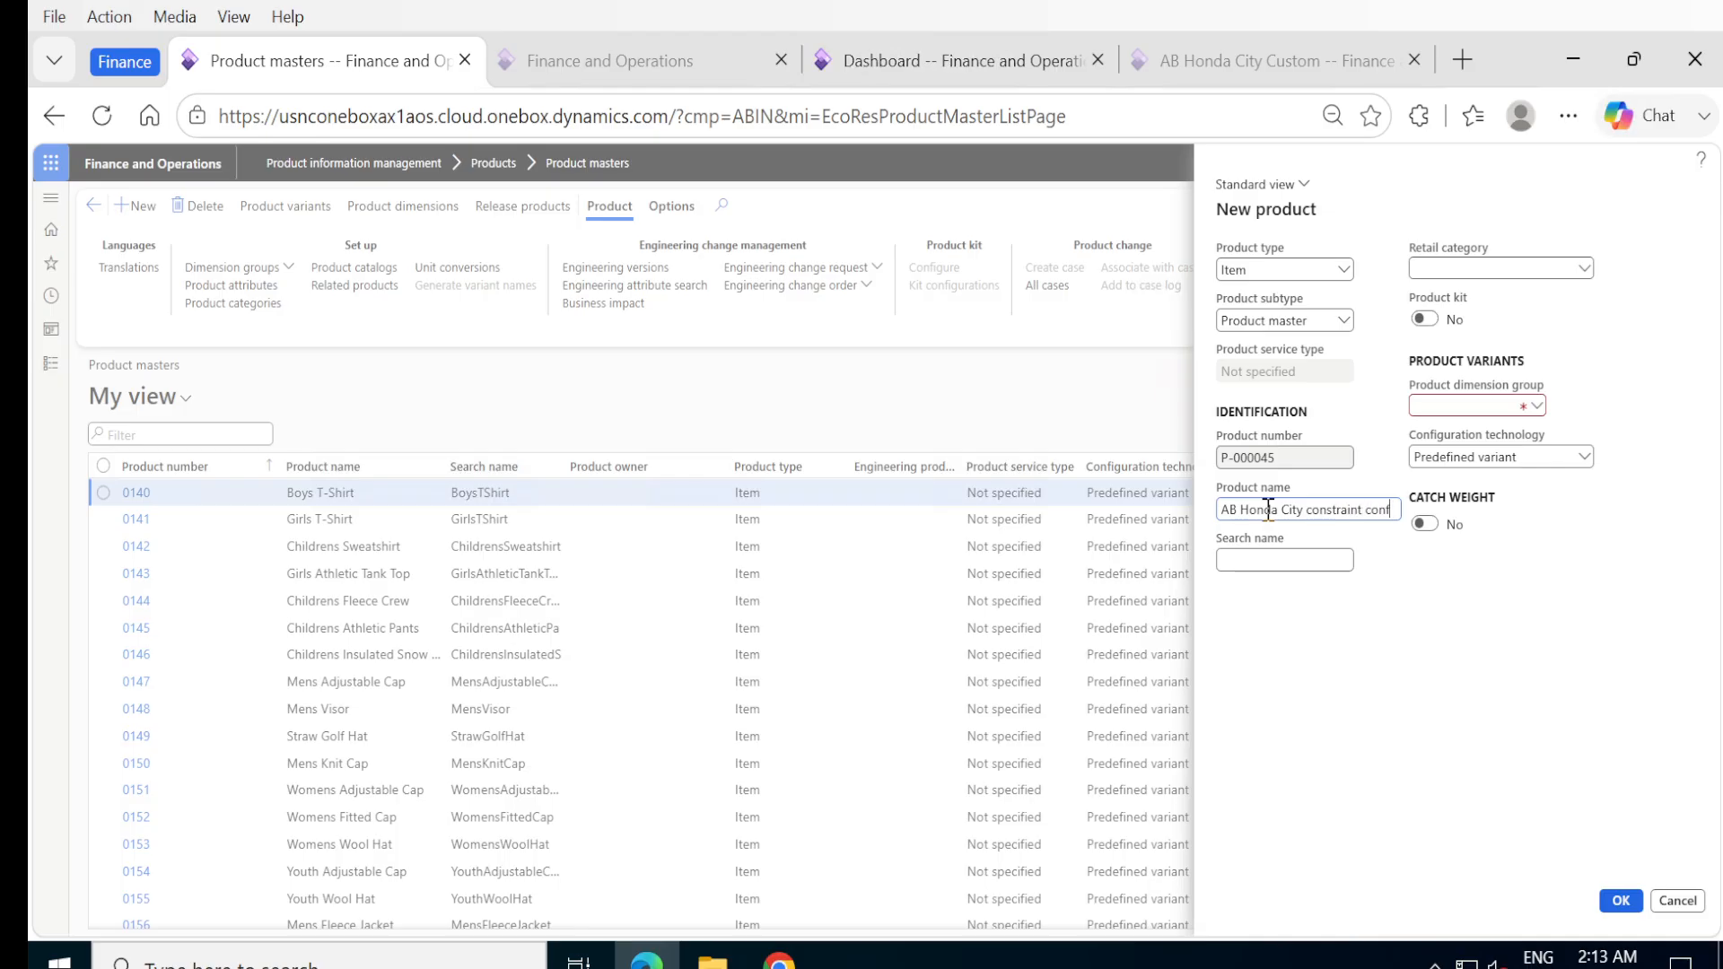
type("ig")
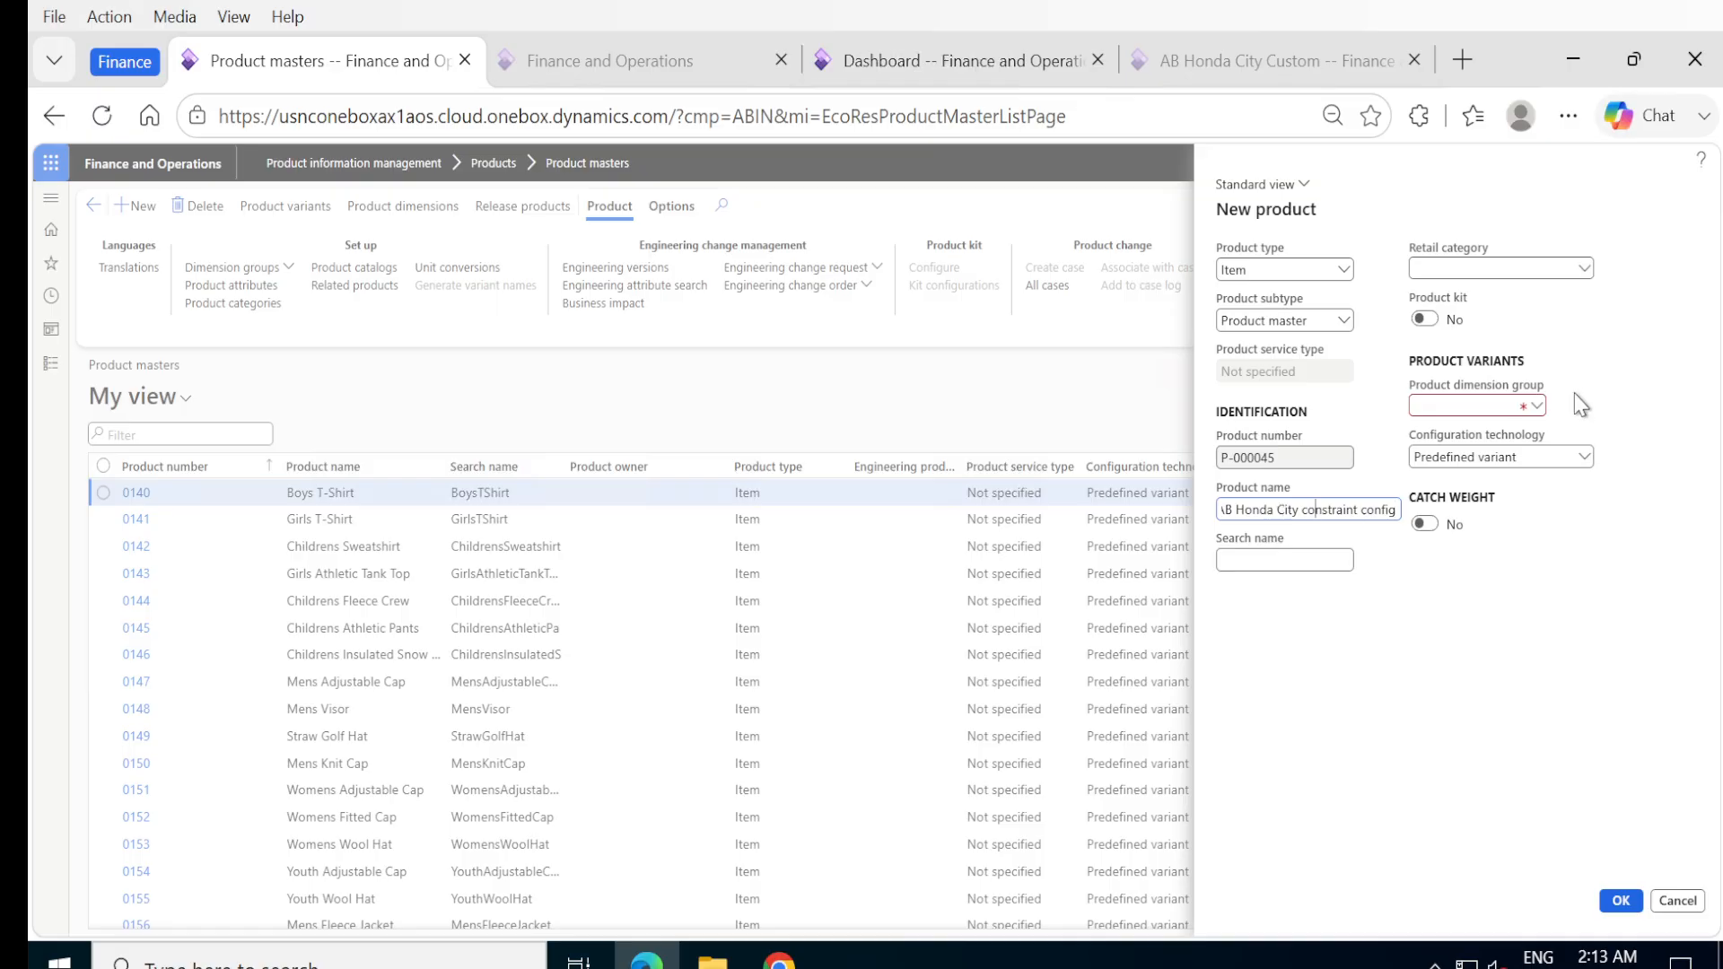
Set the product dimension group to Config and the configuration technology to Constraint-based configuration, and create the product.
left_click(1537, 410)
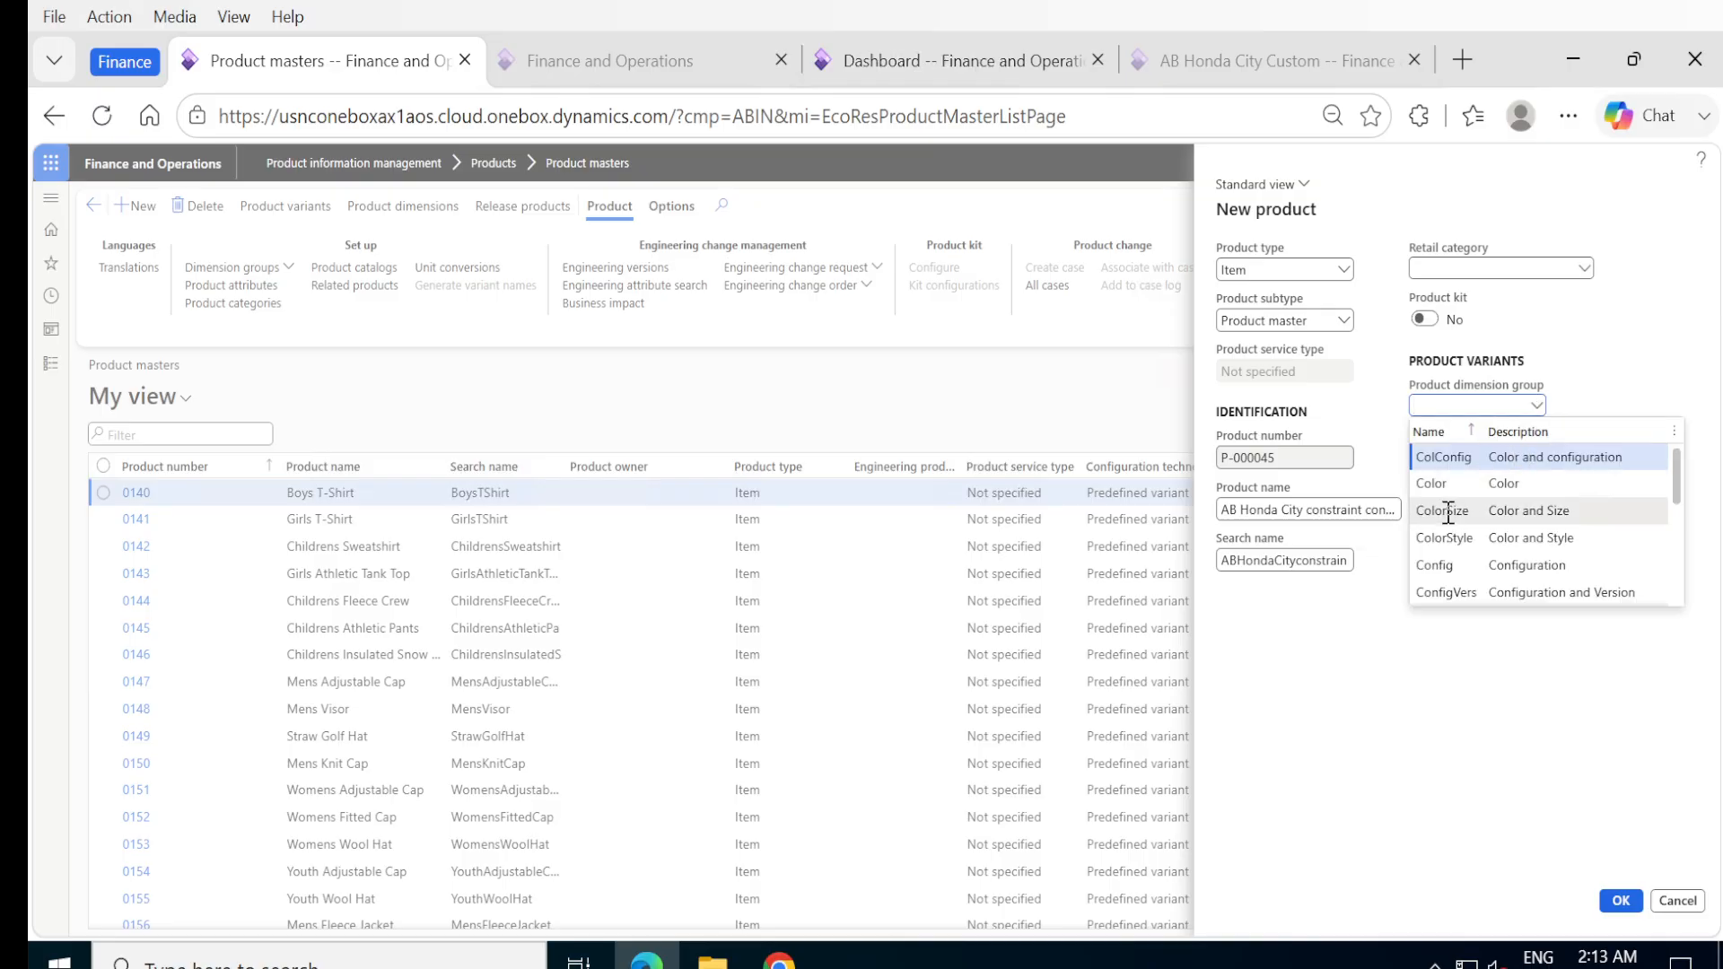
left_click(1445, 564)
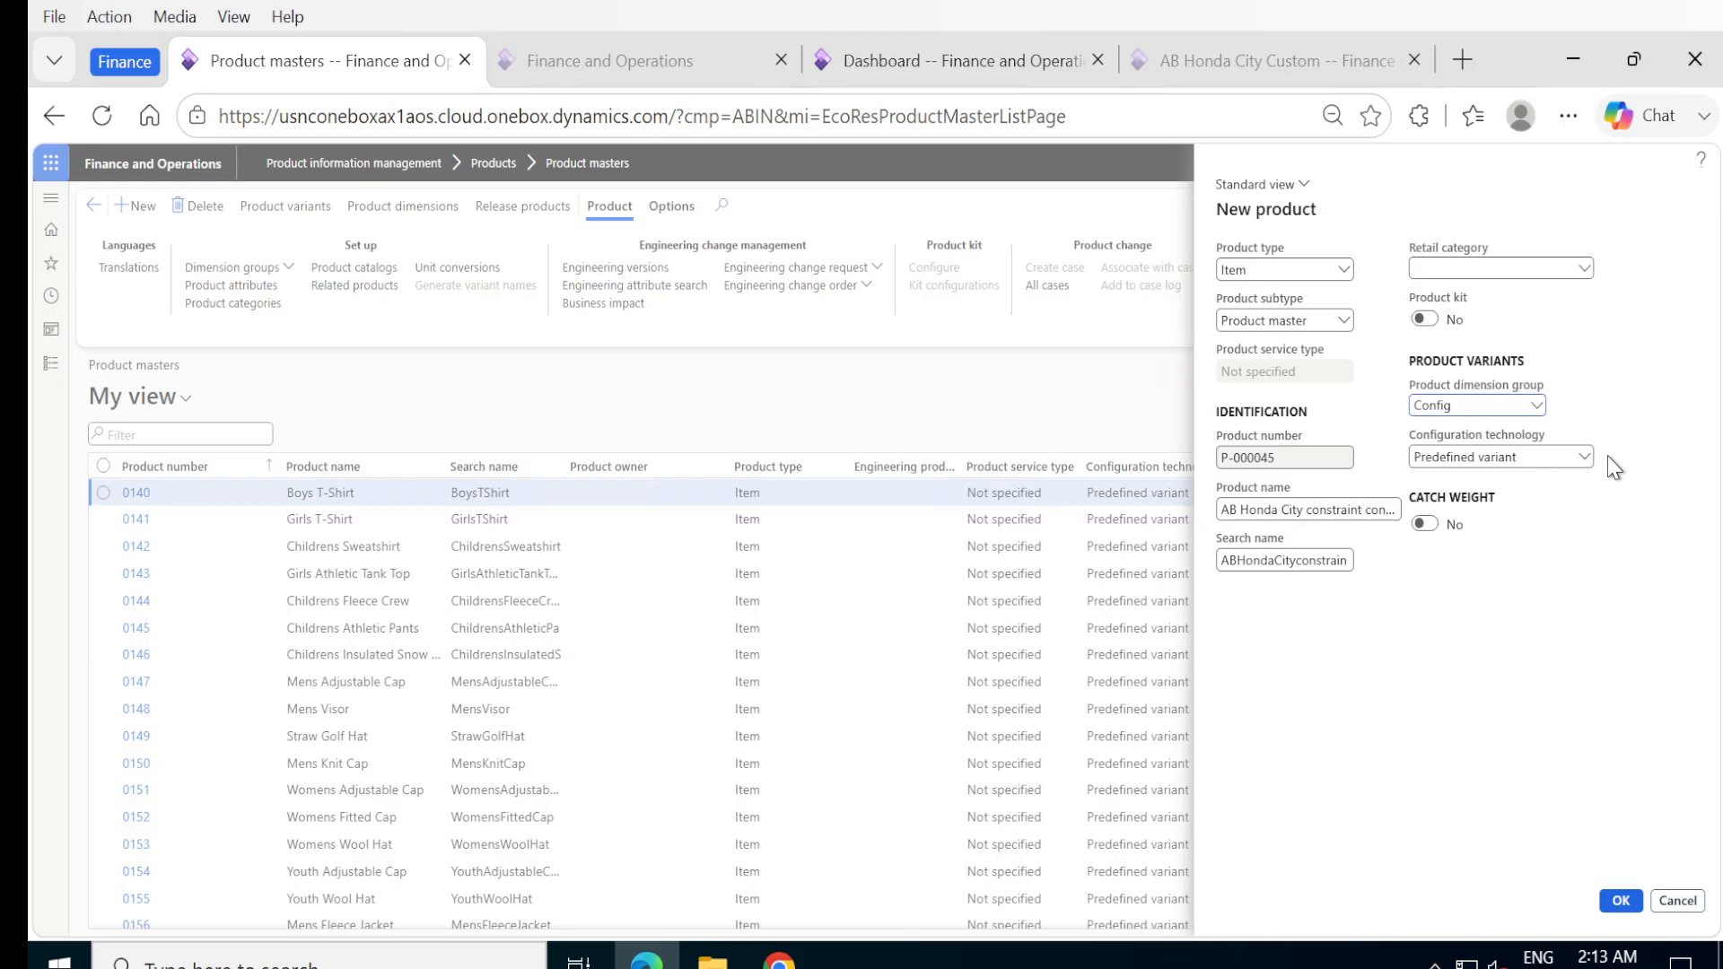
left_click(1582, 458)
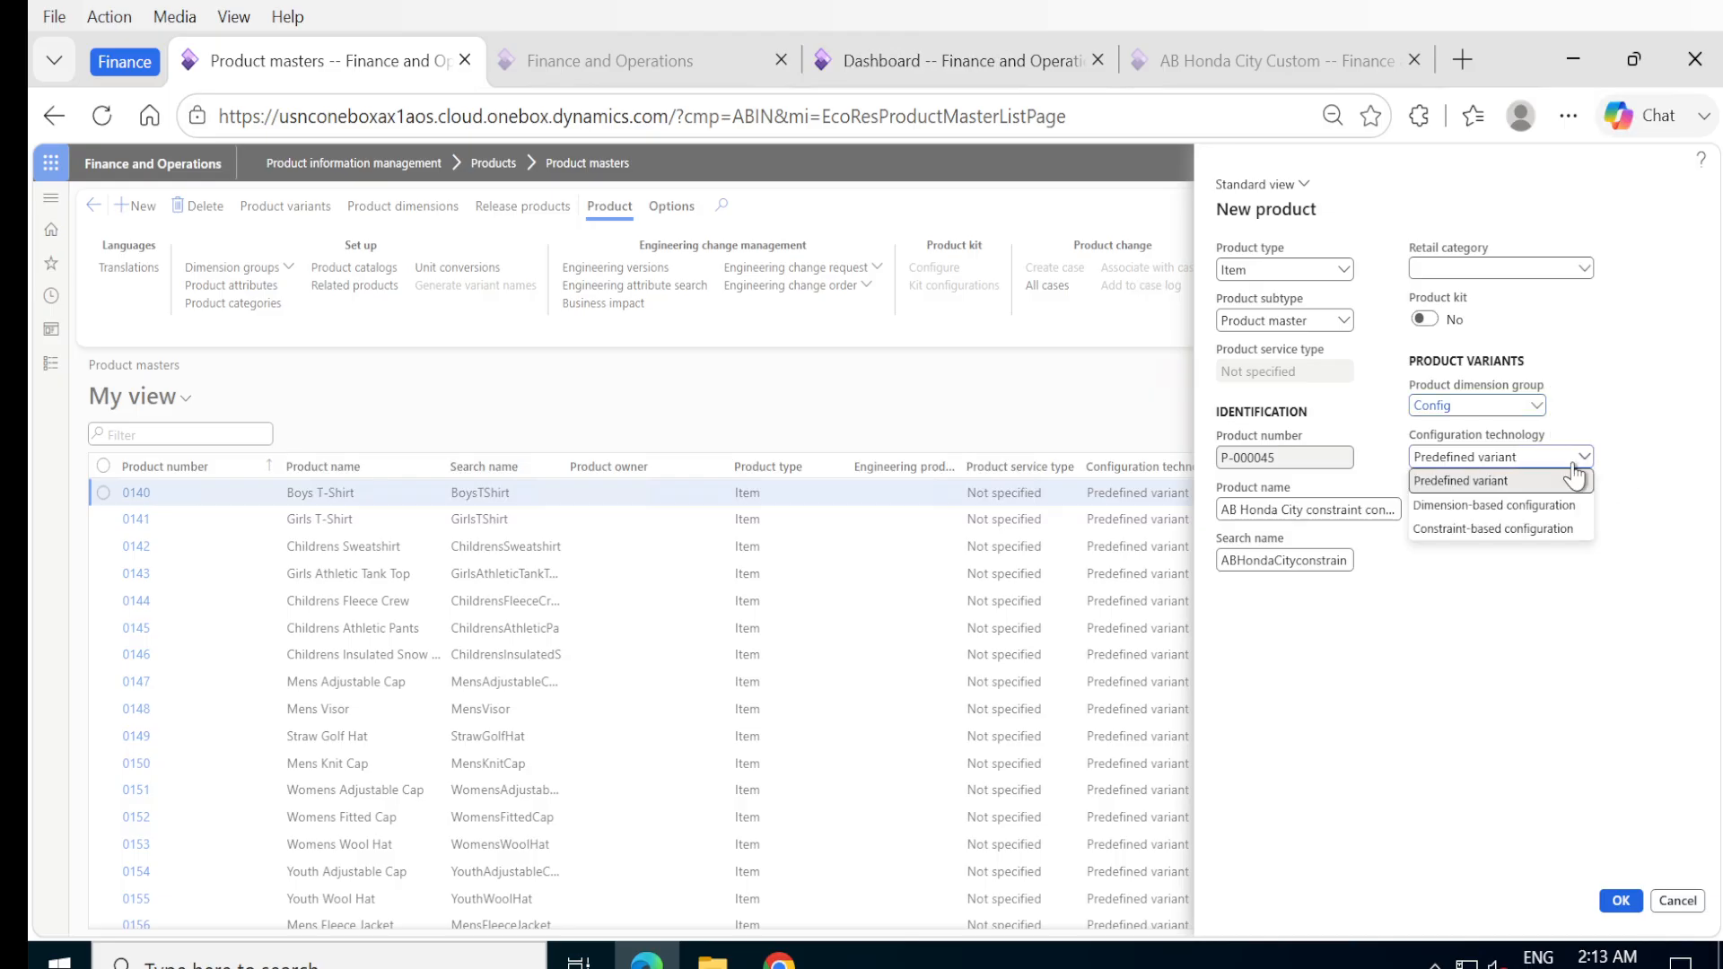
left_click(1497, 529)
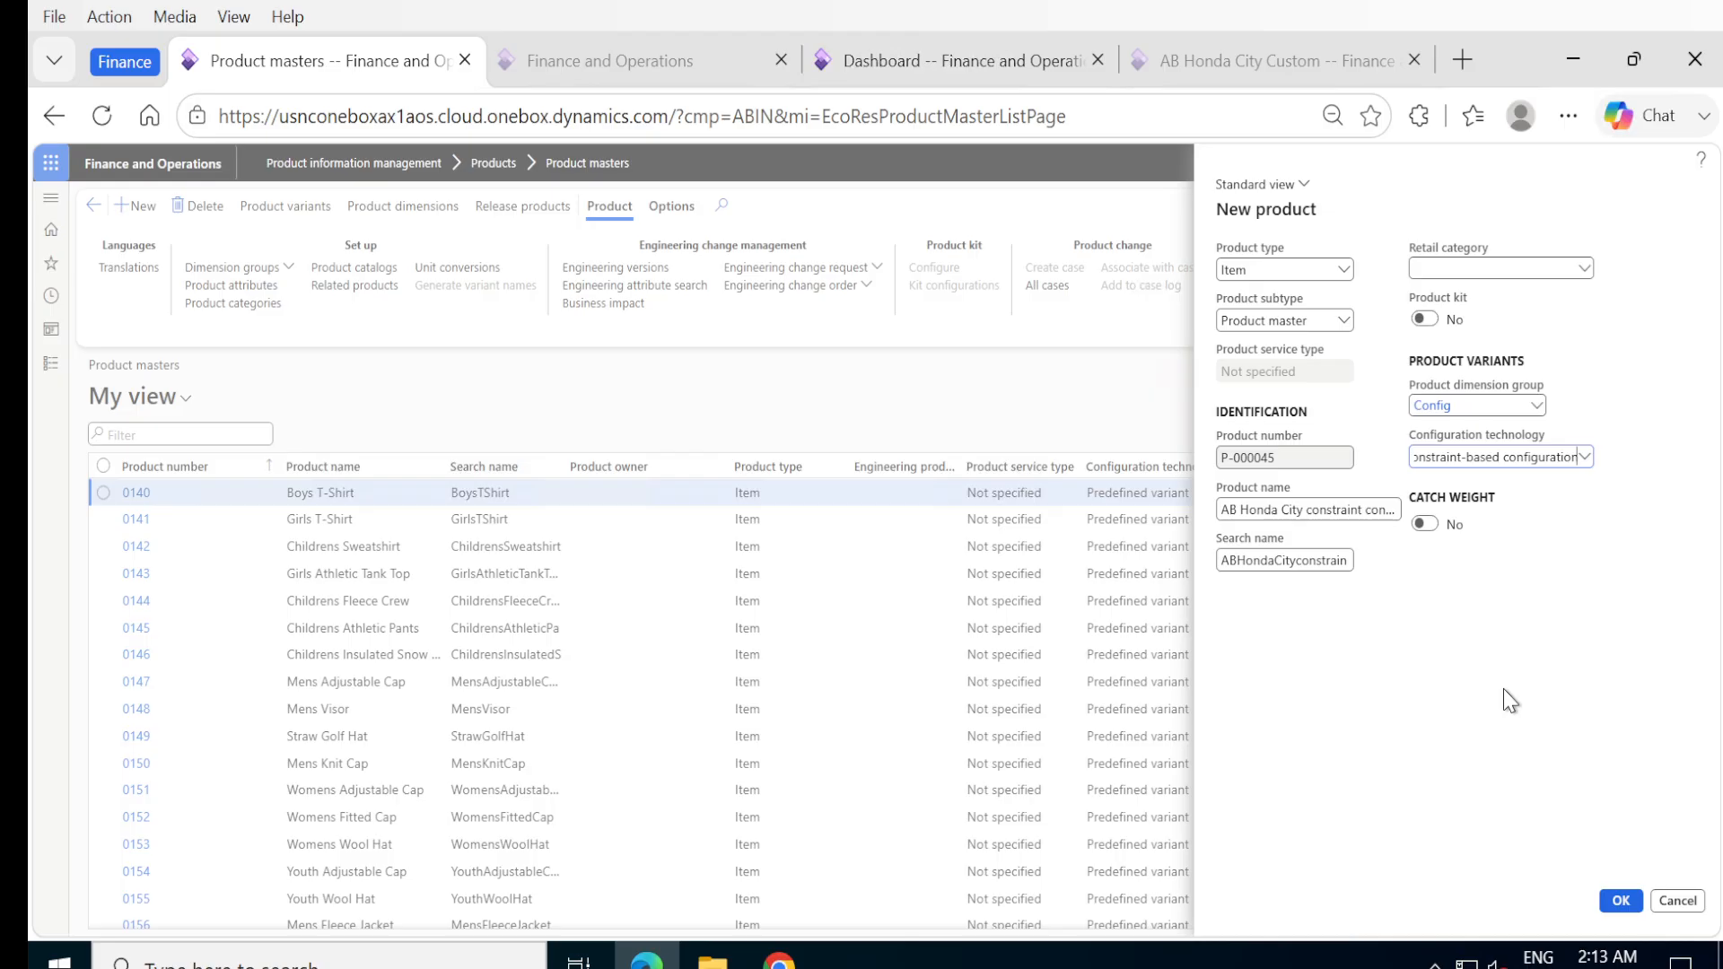
left_click(1620, 902)
left_click(1620, 901)
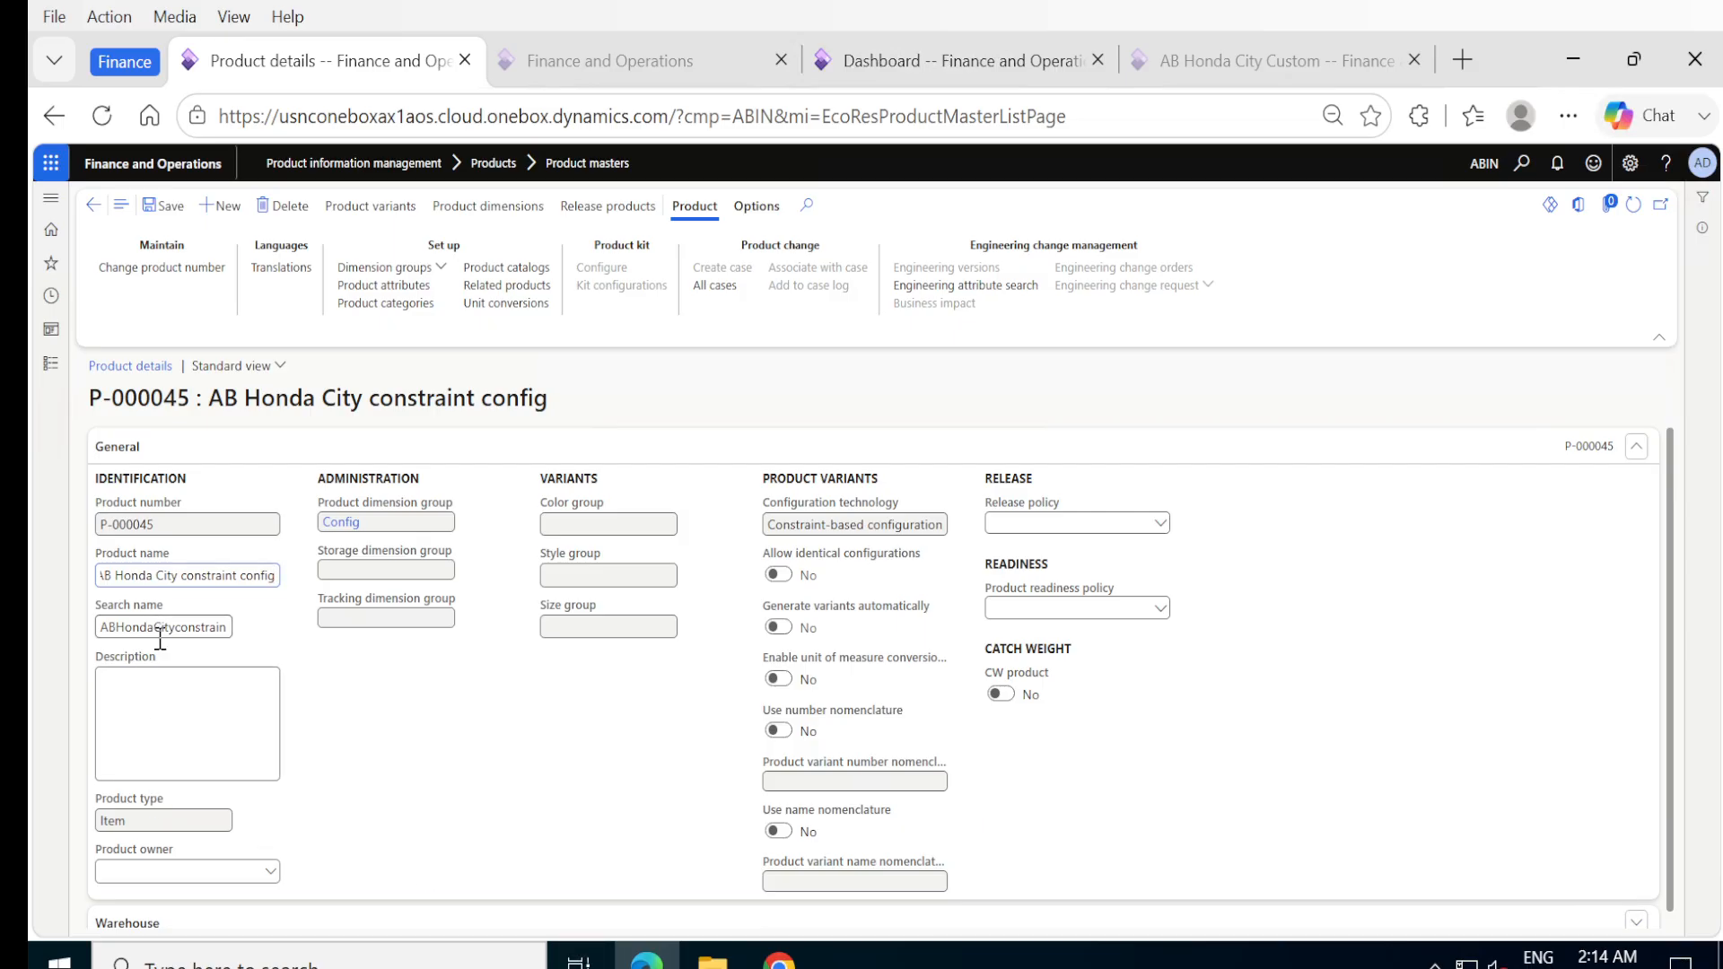
Copy the product name into the description, completing it as "AB Honda City constraint configuration".
double_click(162, 575)
triple_click(162, 575)
key("ctrl+c")
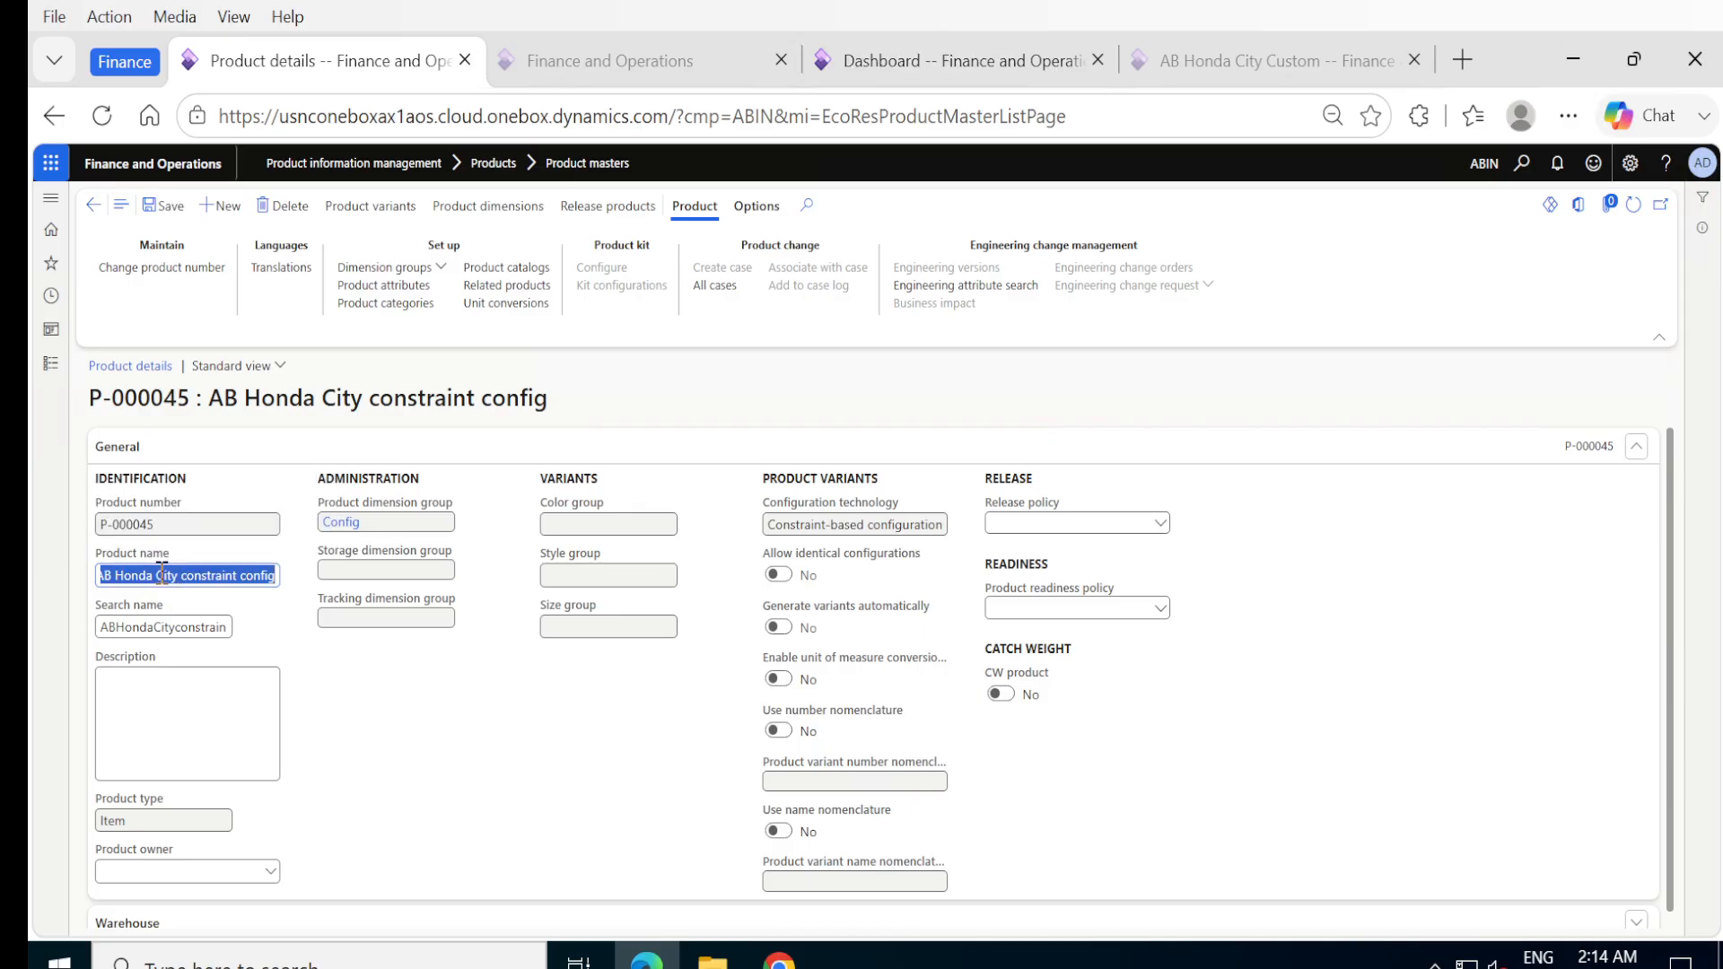
left_click(169, 691)
key("ctrl+v")
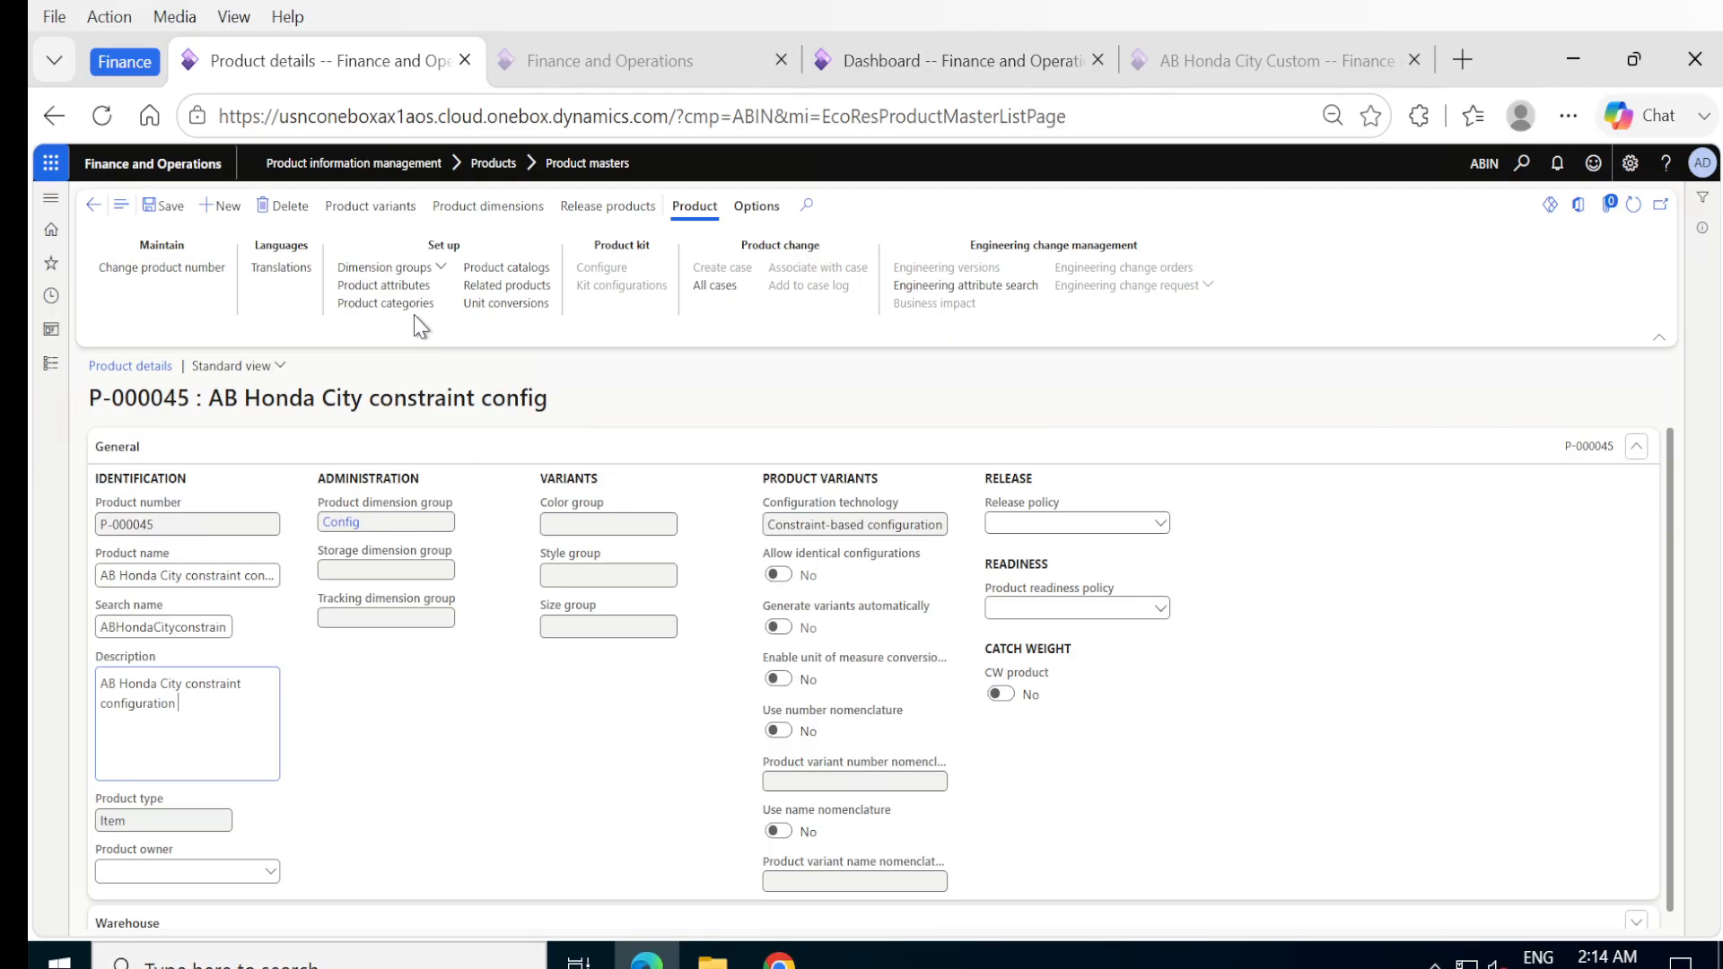
Assign the storage dimension group Site and the tracking dimension group None to the product master, and save it.
left_click(381, 267)
left_click(464, 397)
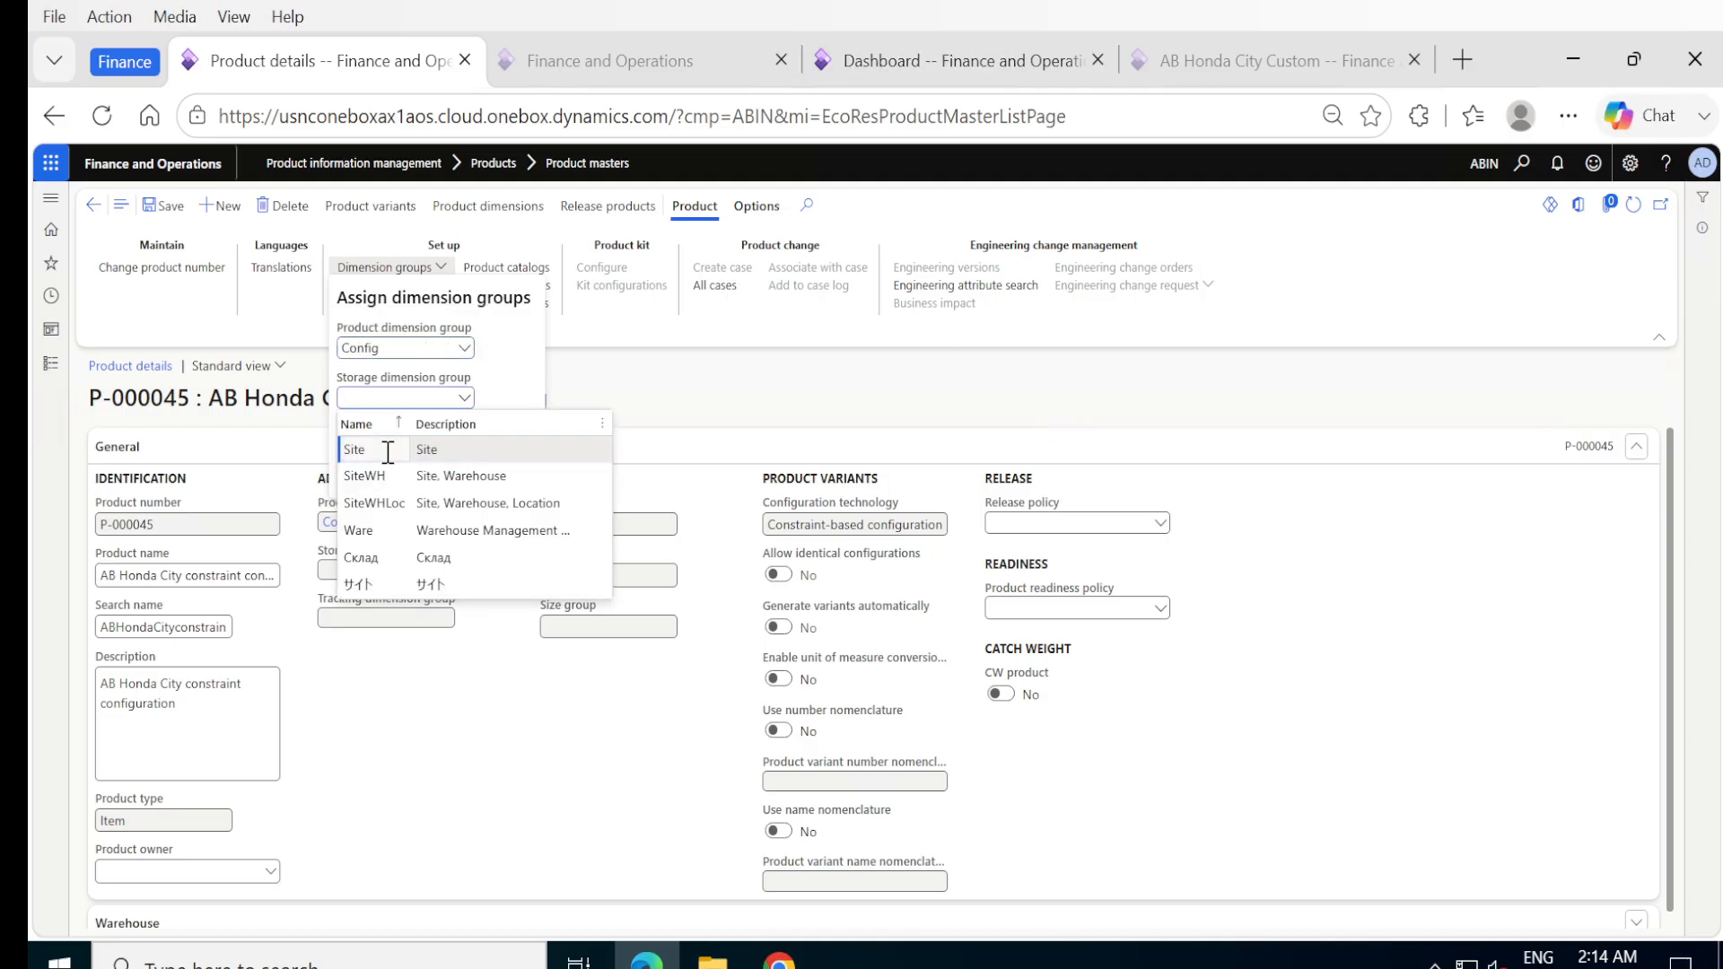
left_click(389, 455)
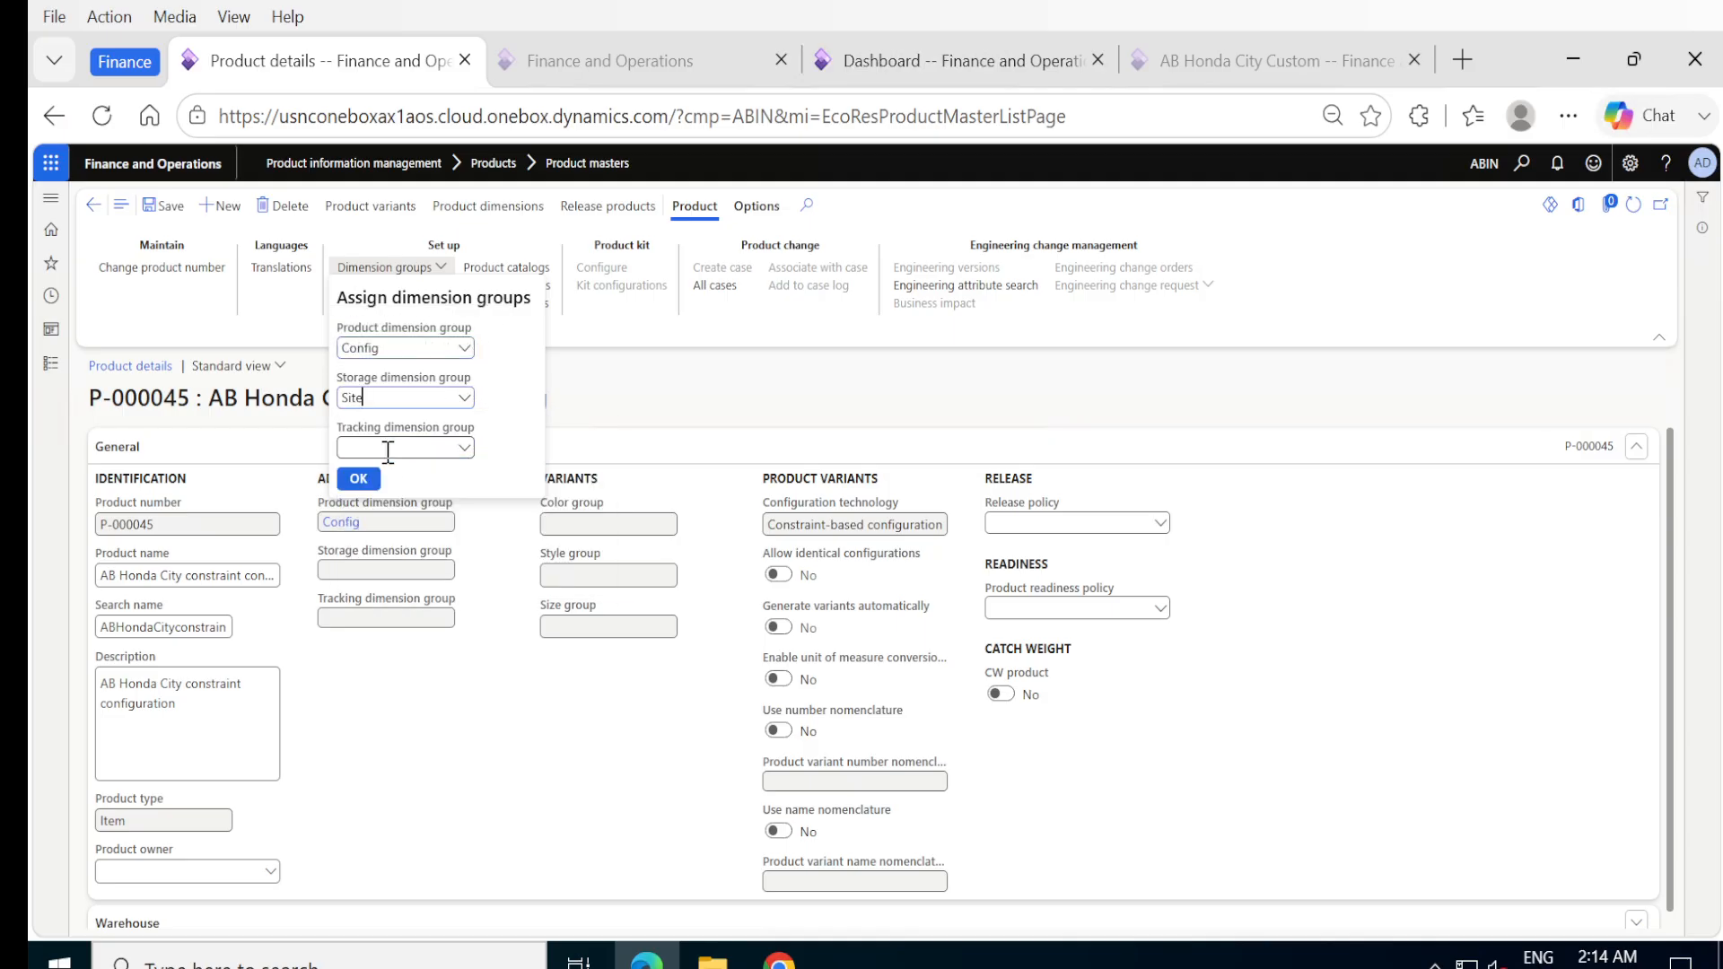
left_click(463, 447)
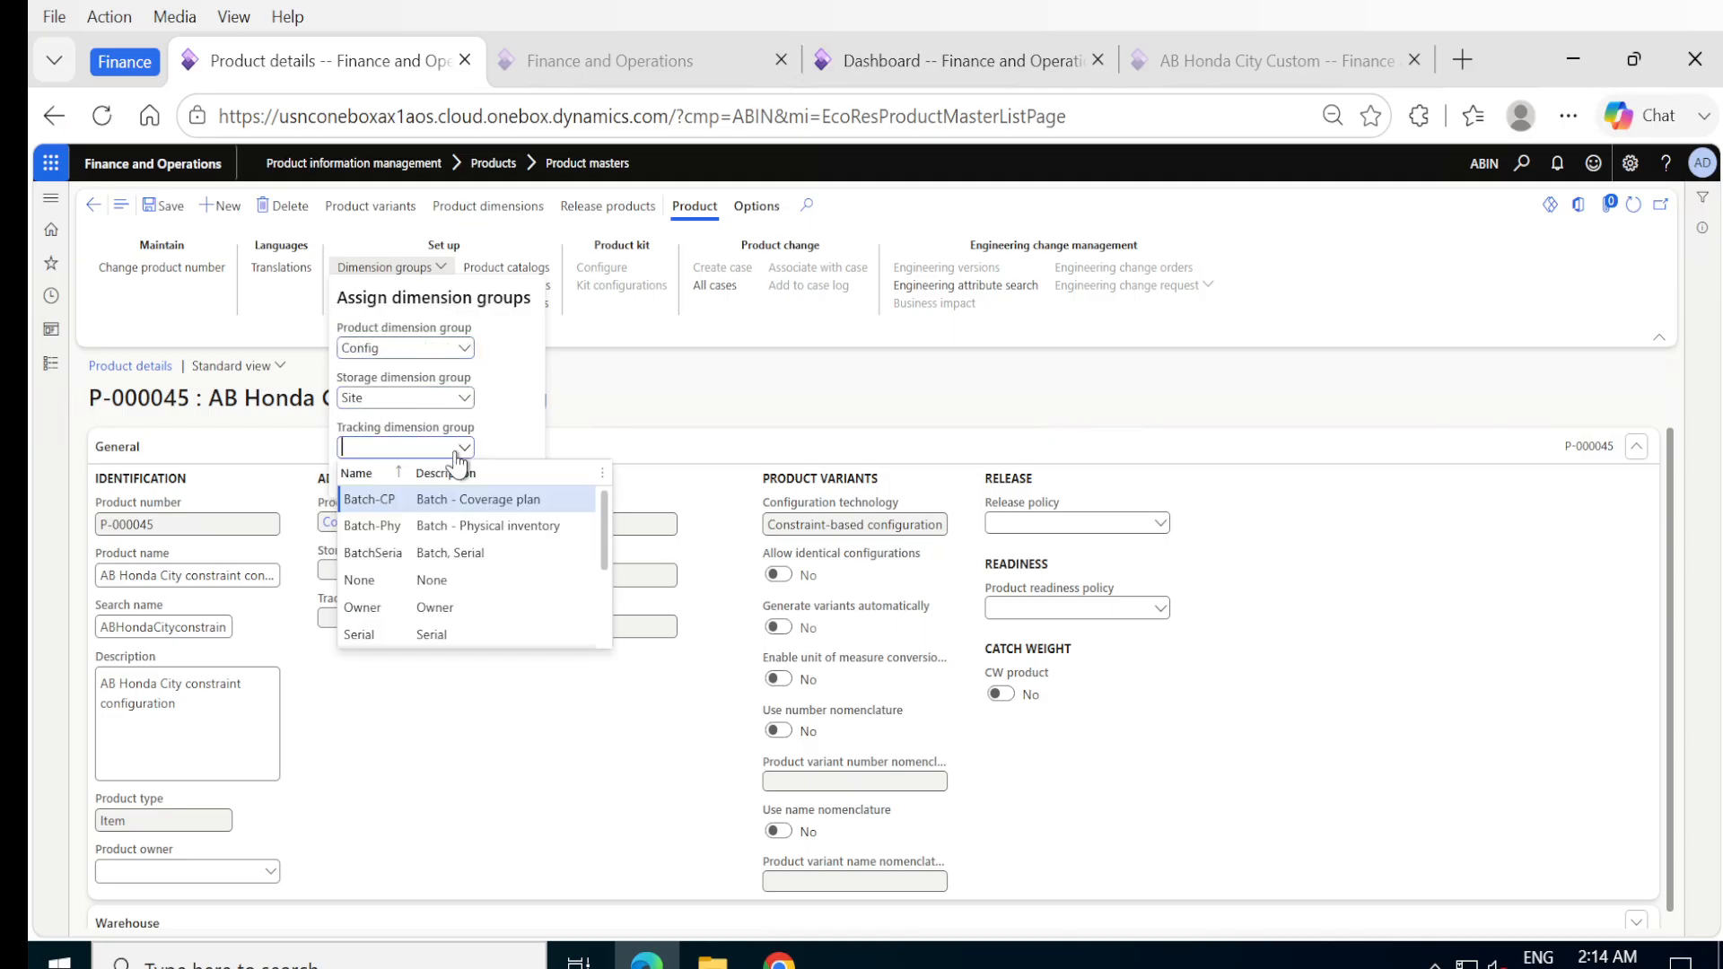
left_click(363, 581)
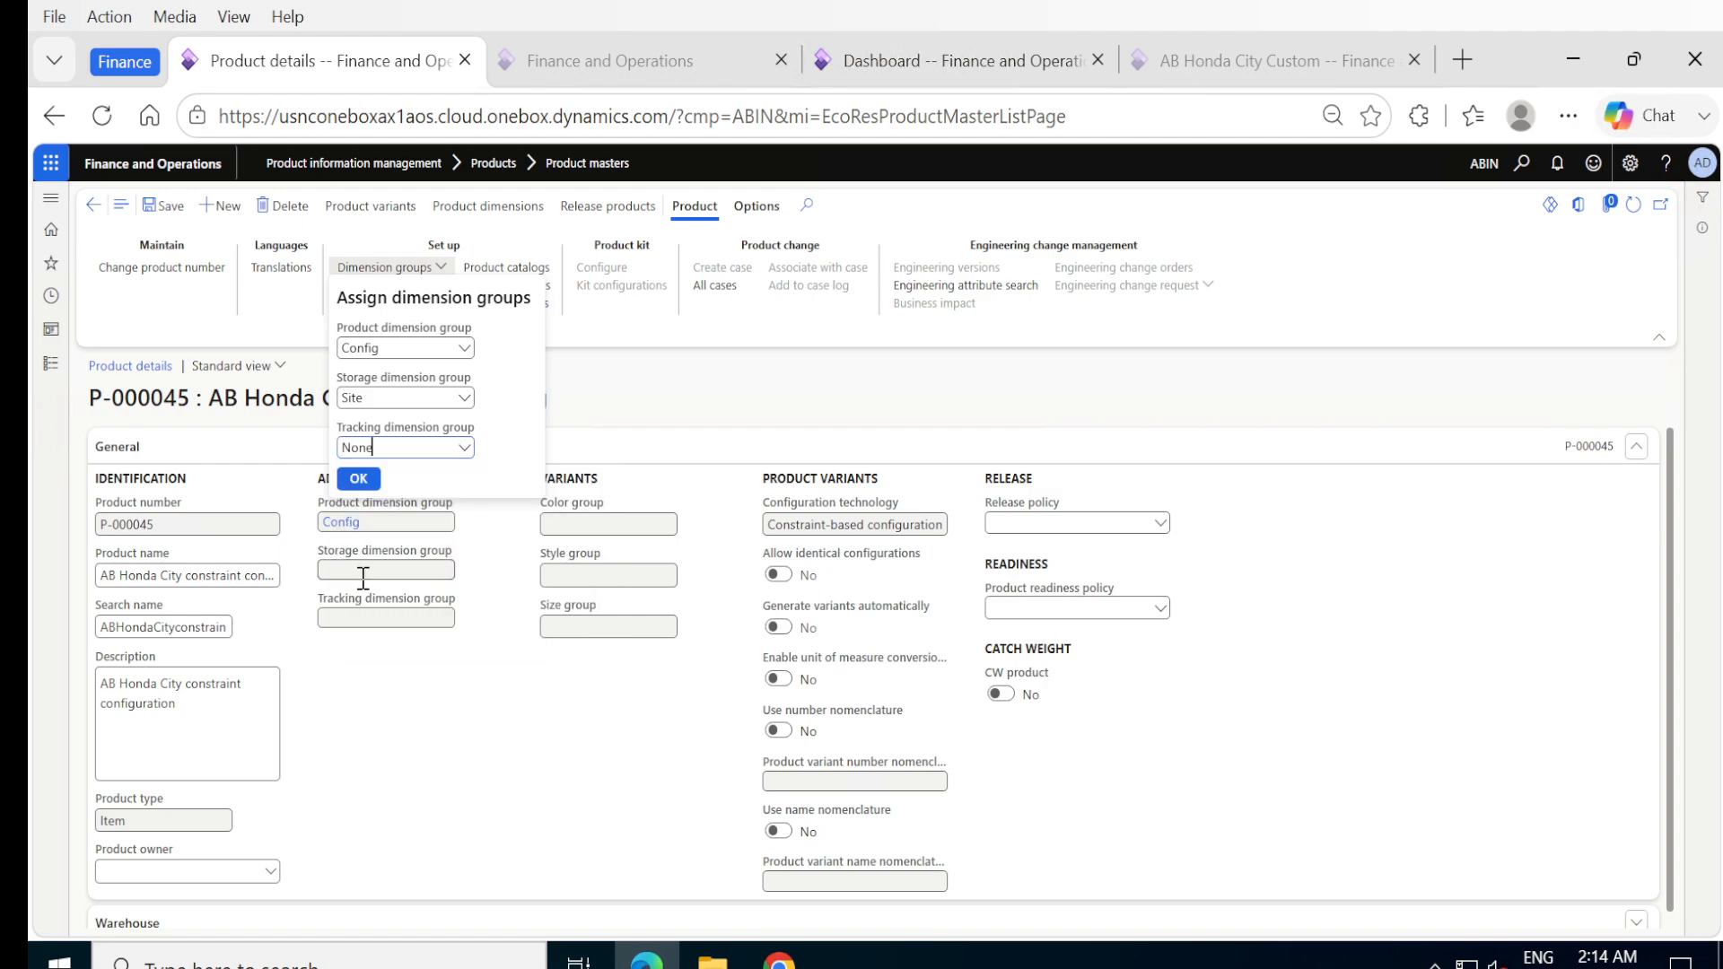
left_click(360, 482)
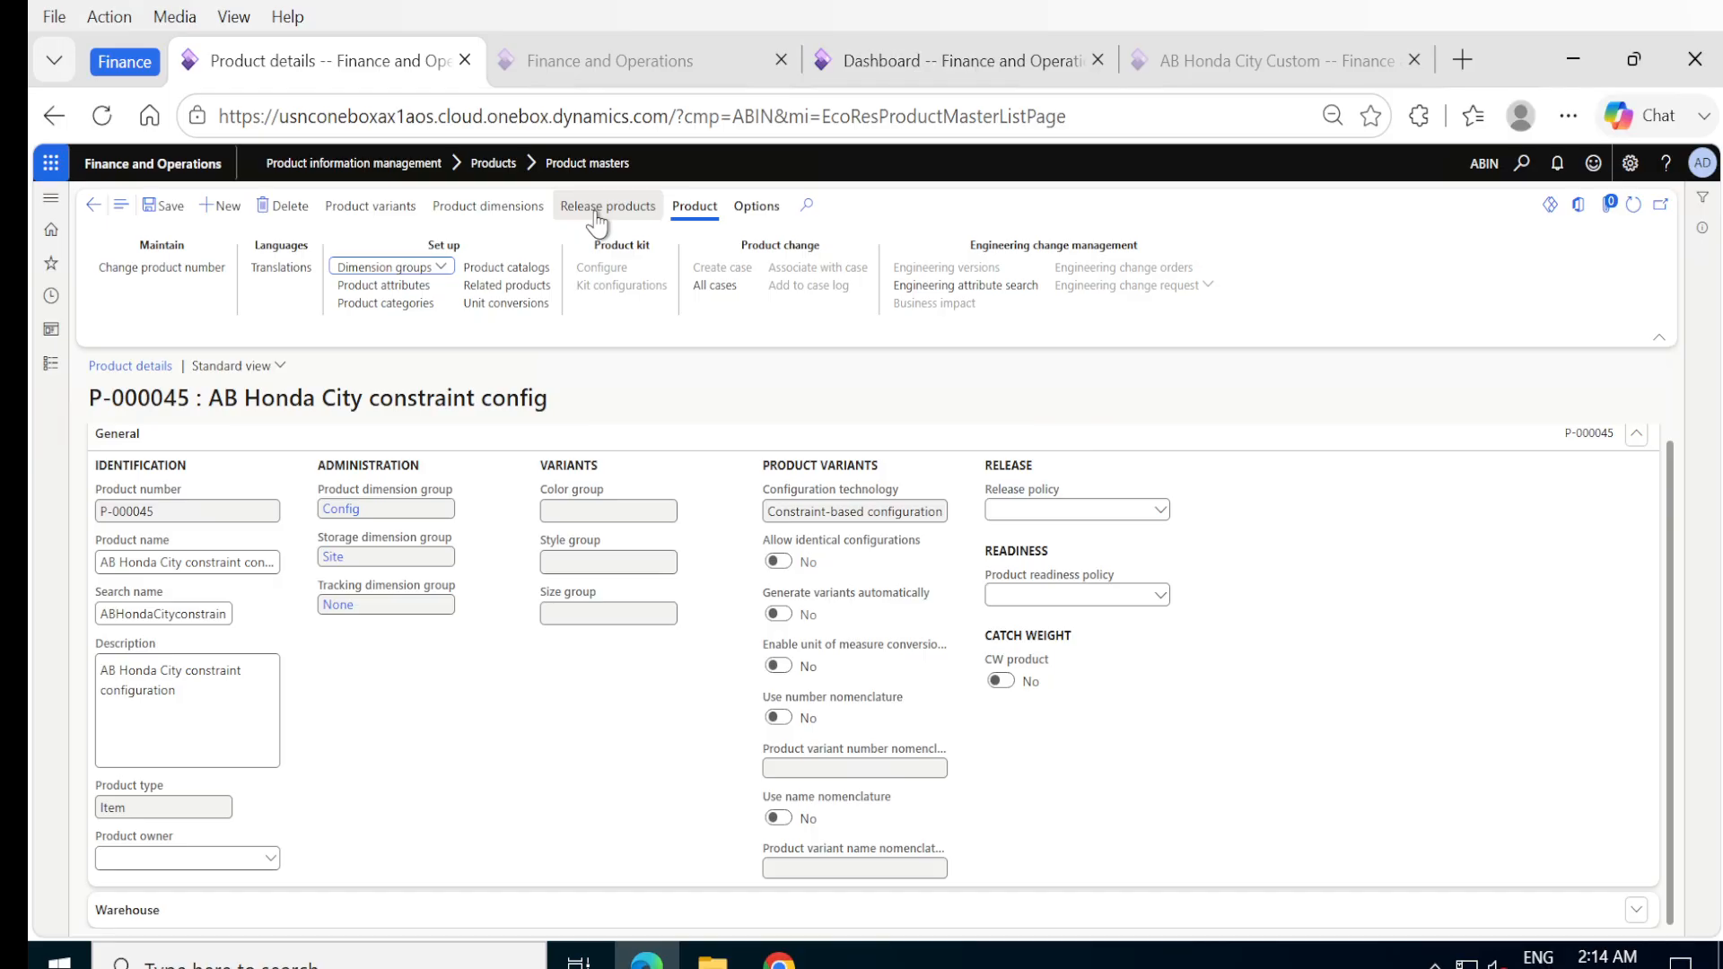
left_click(173, 211)
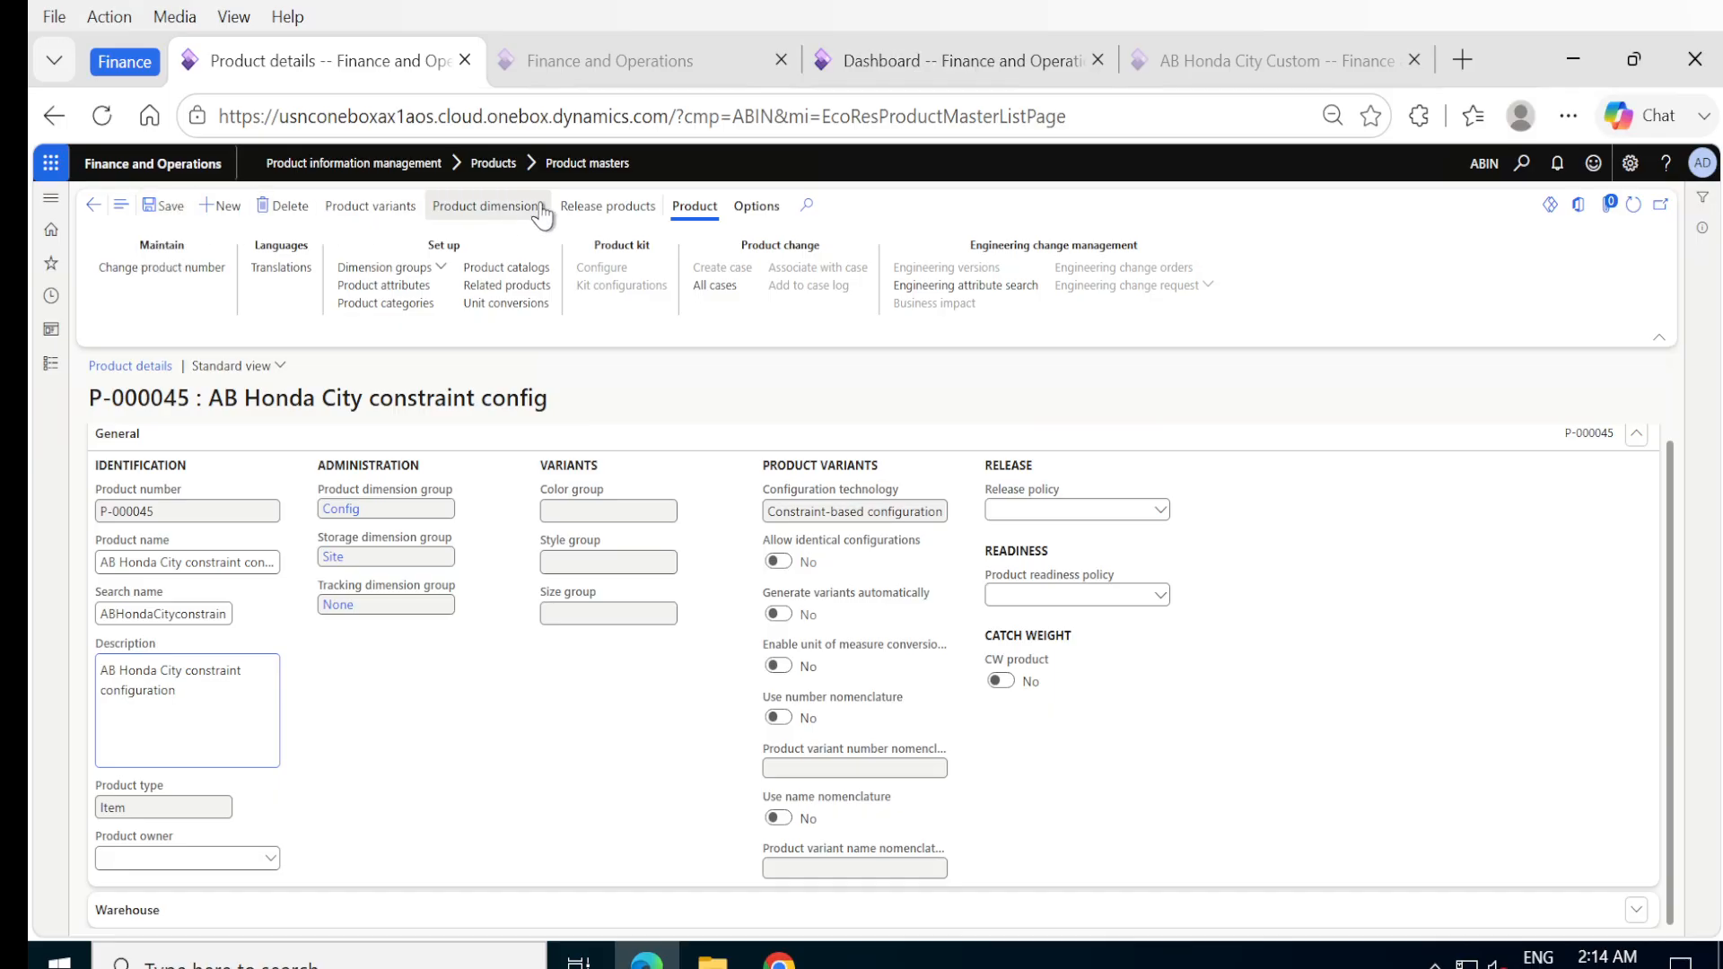
Release the product master, including the master itself, to the company ABIN (AutoMobile Business Ltd).
left_click(616, 205)
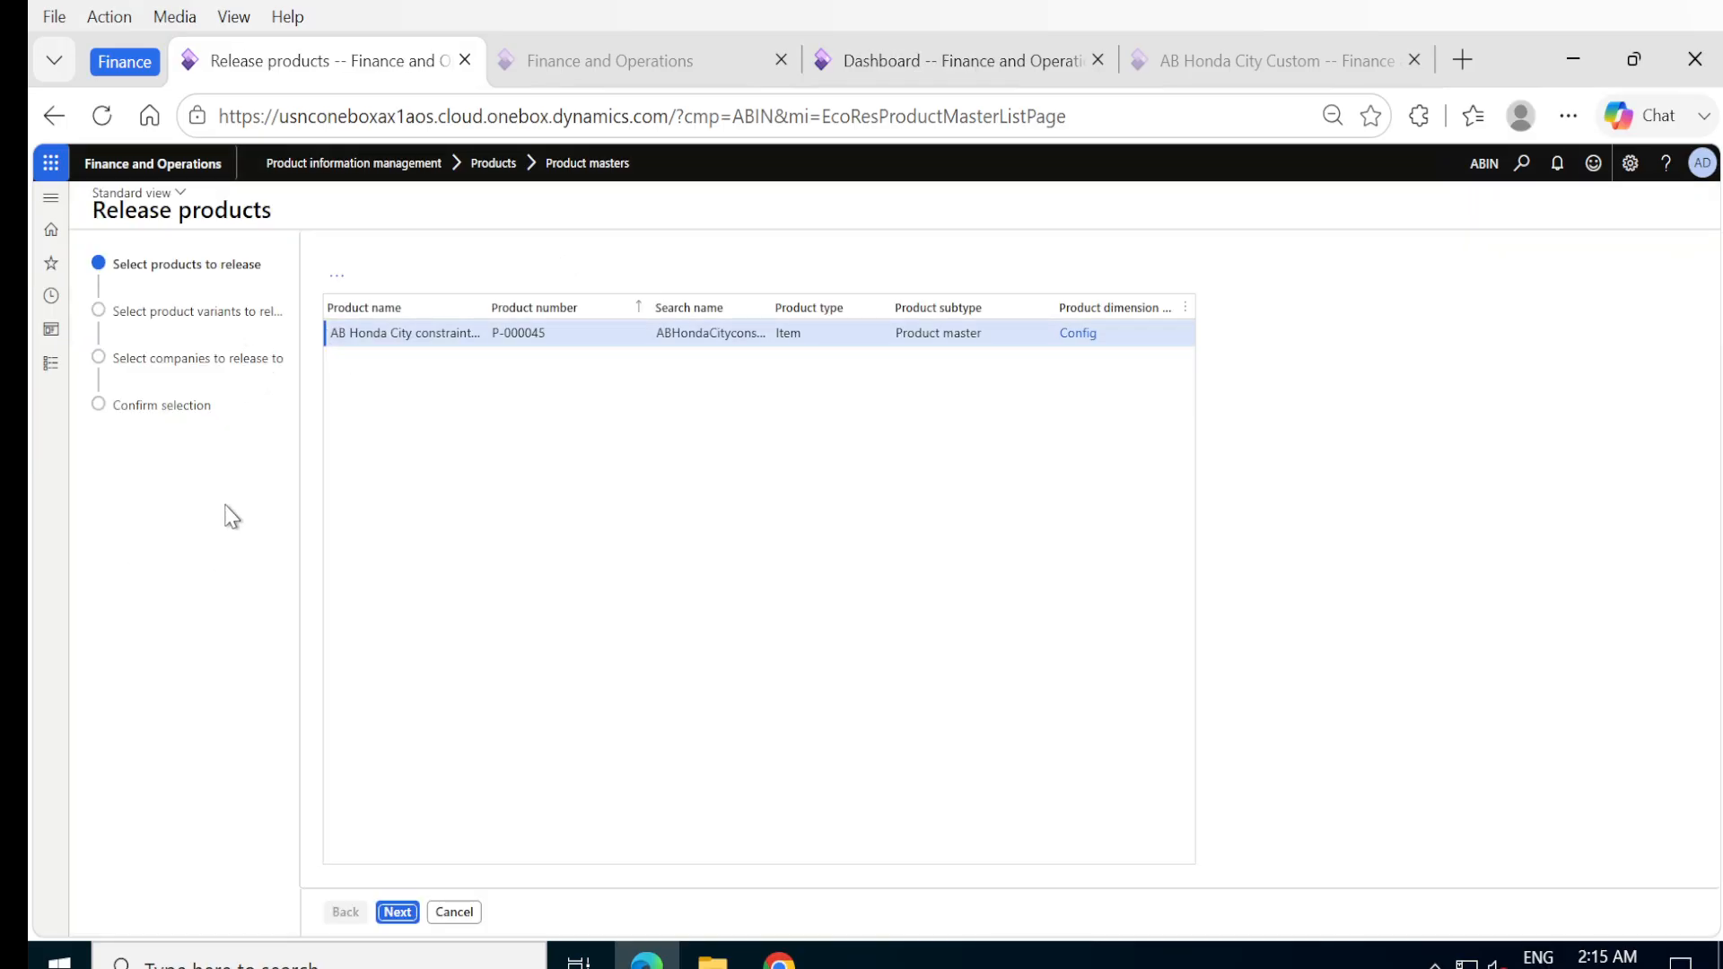
left_click(397, 912)
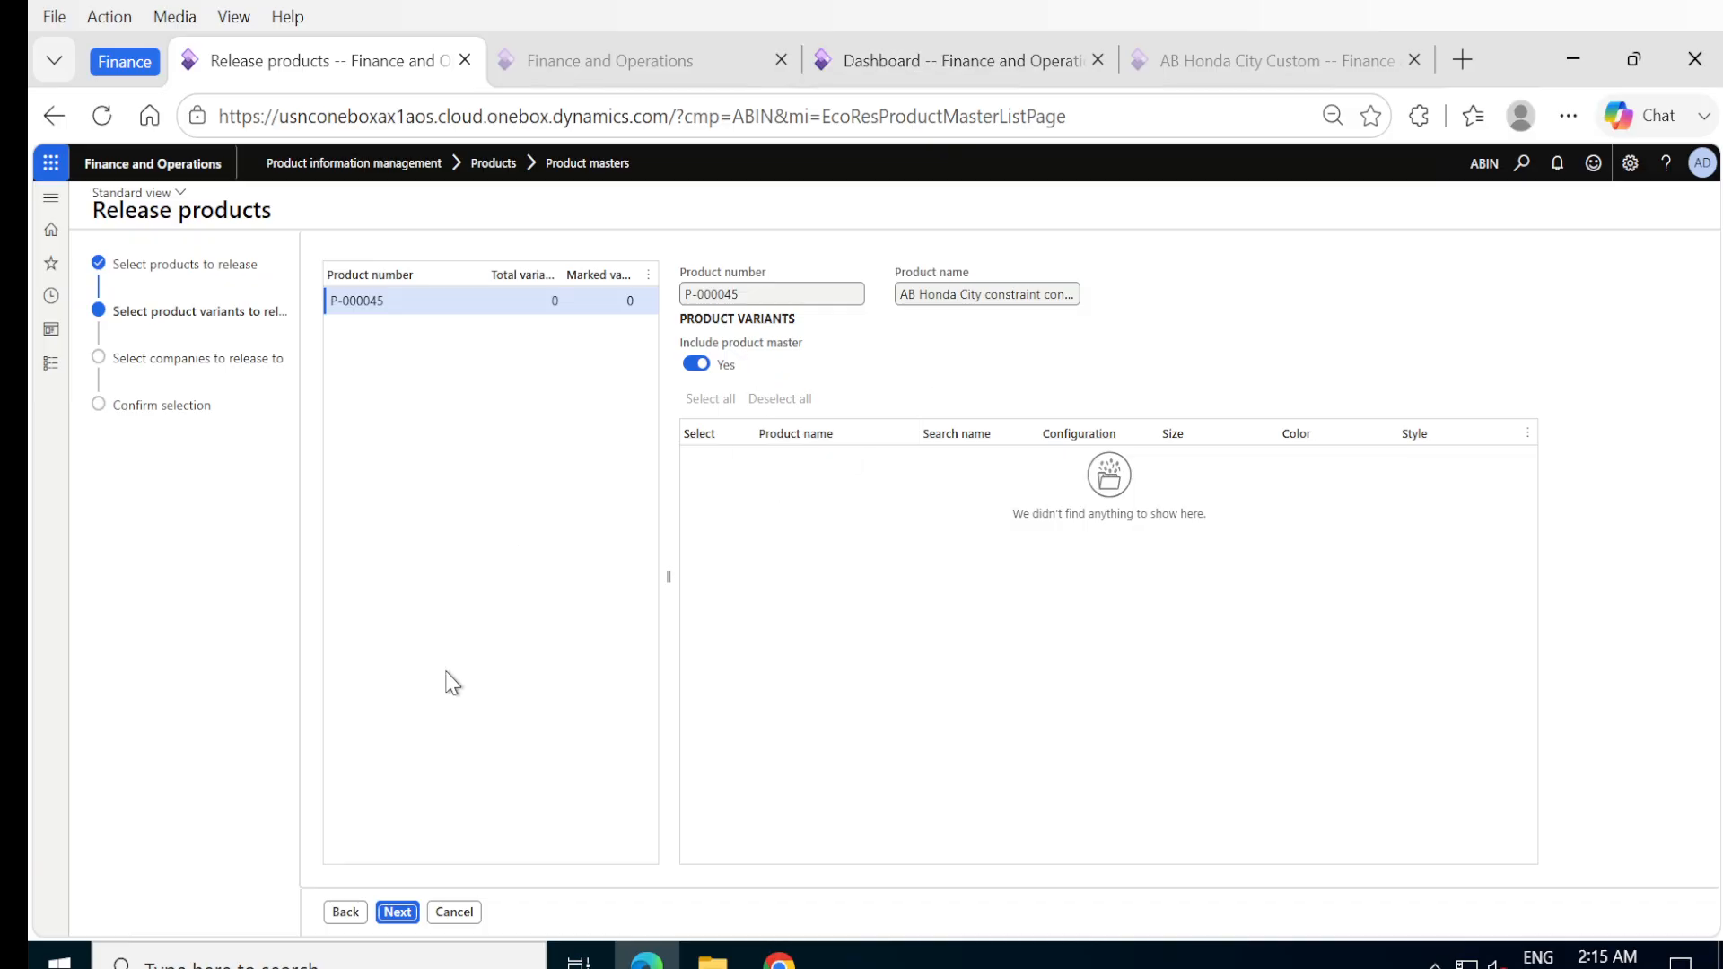
left_click(398, 913)
left_click(339, 328)
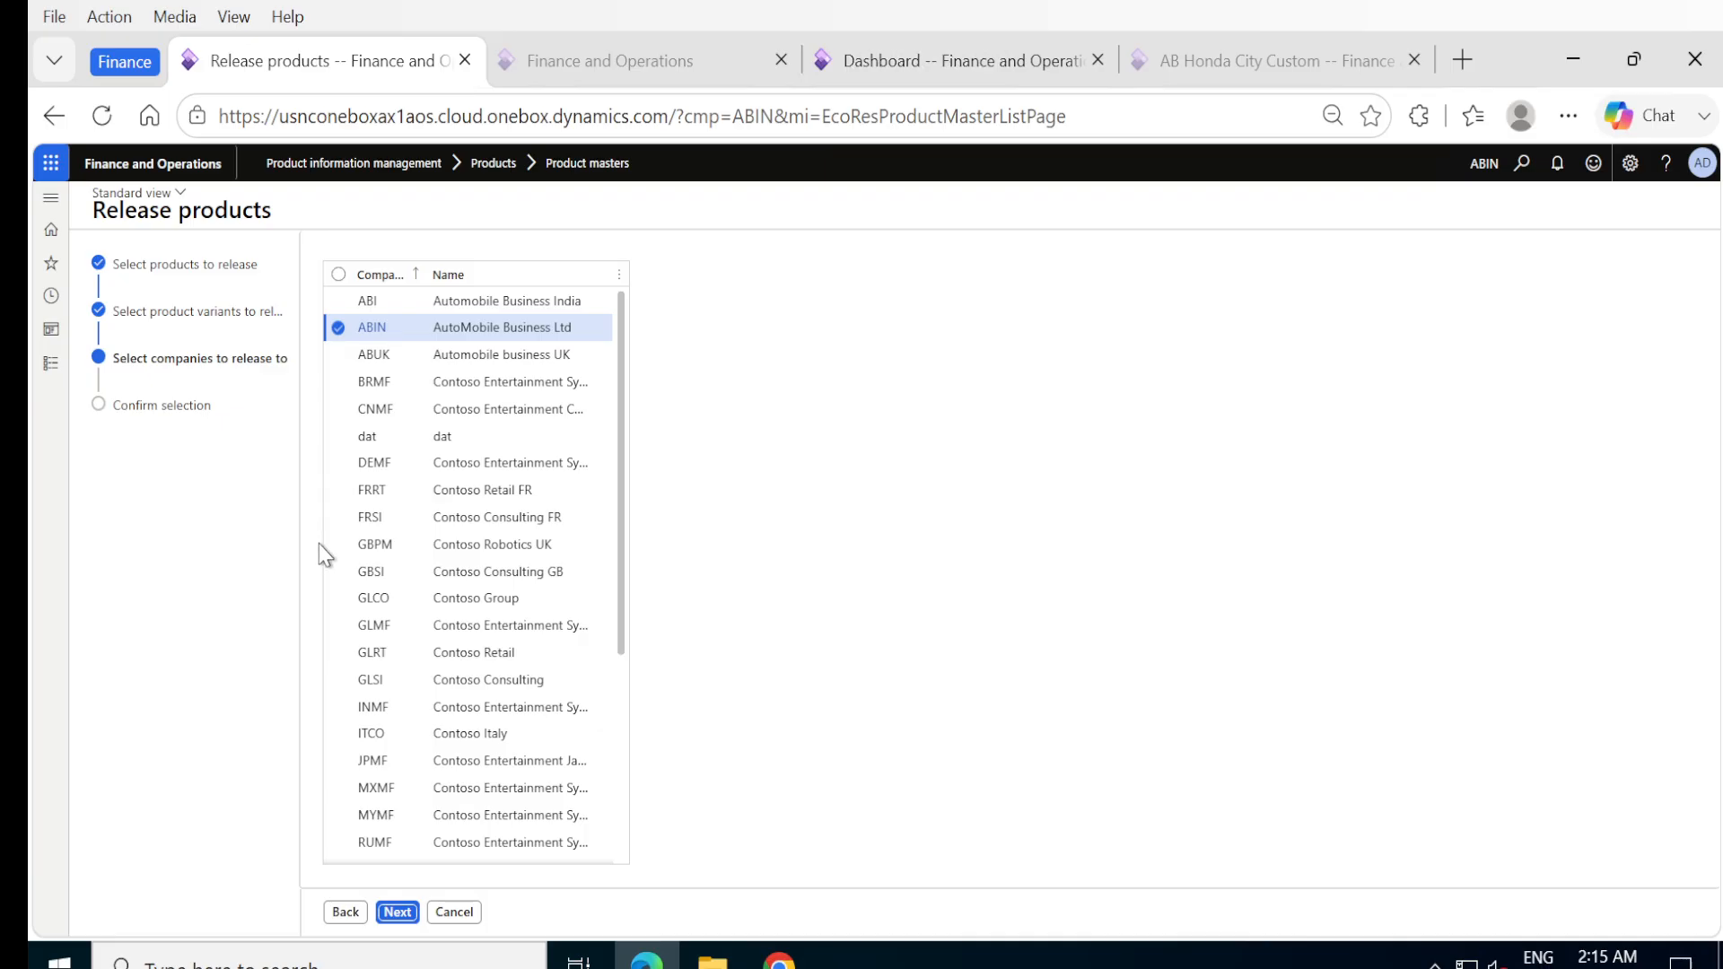
left_click(397, 913)
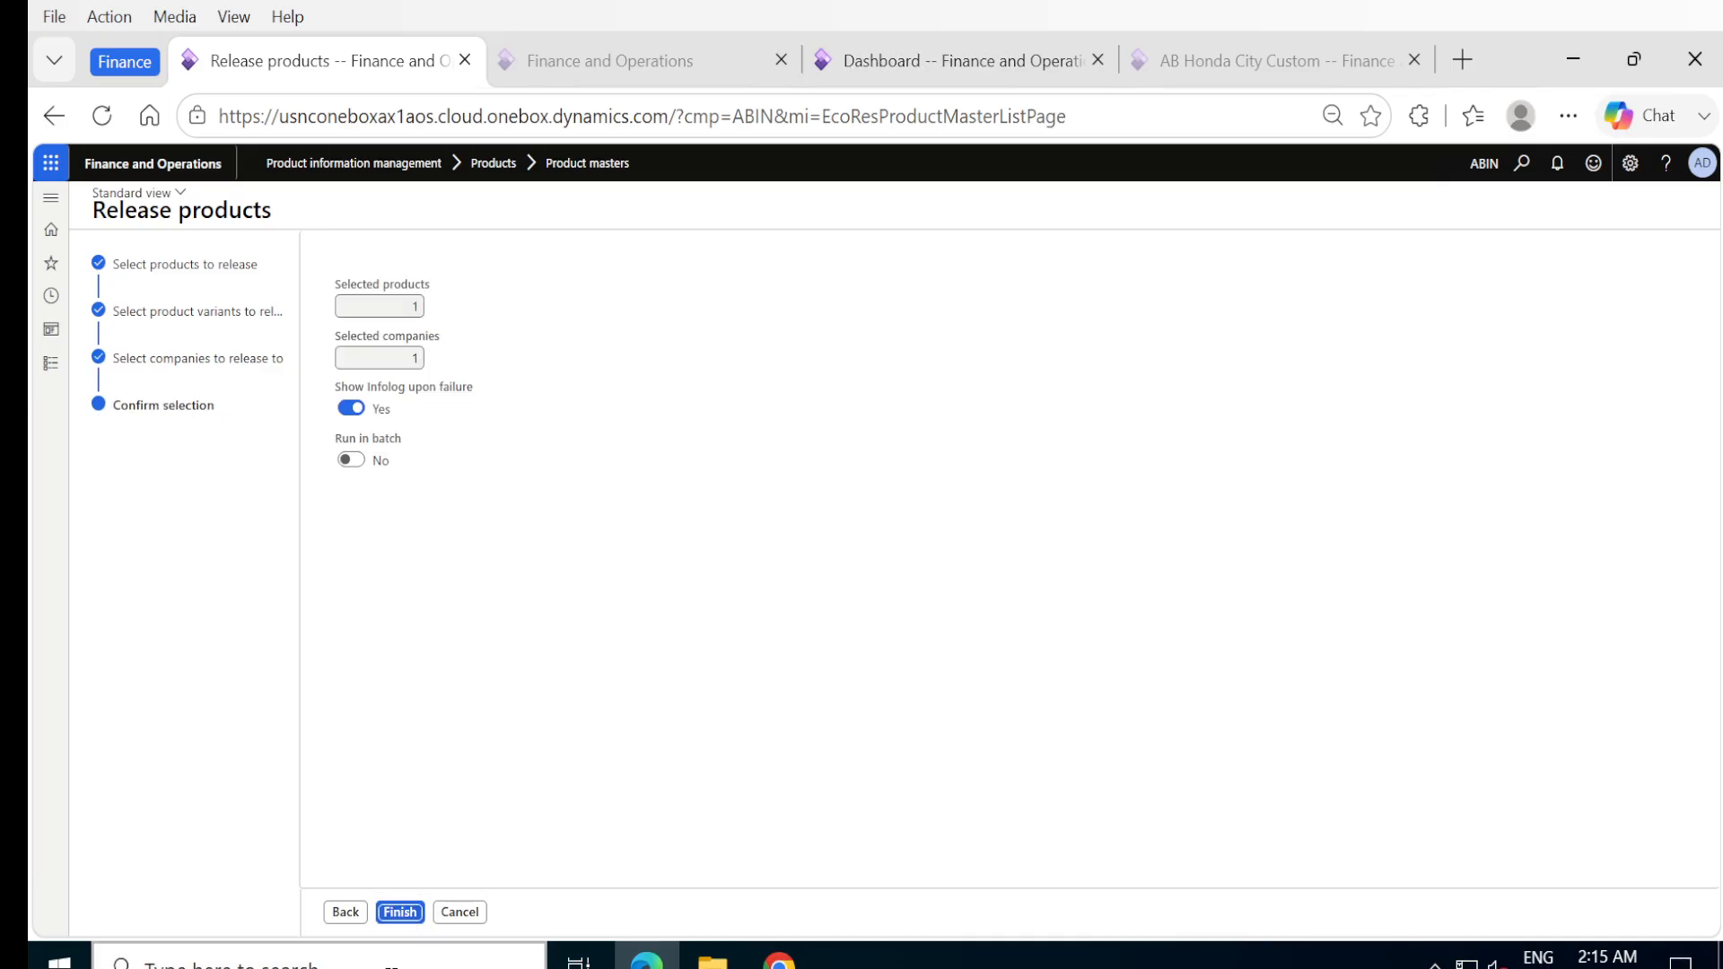
left_click(400, 914)
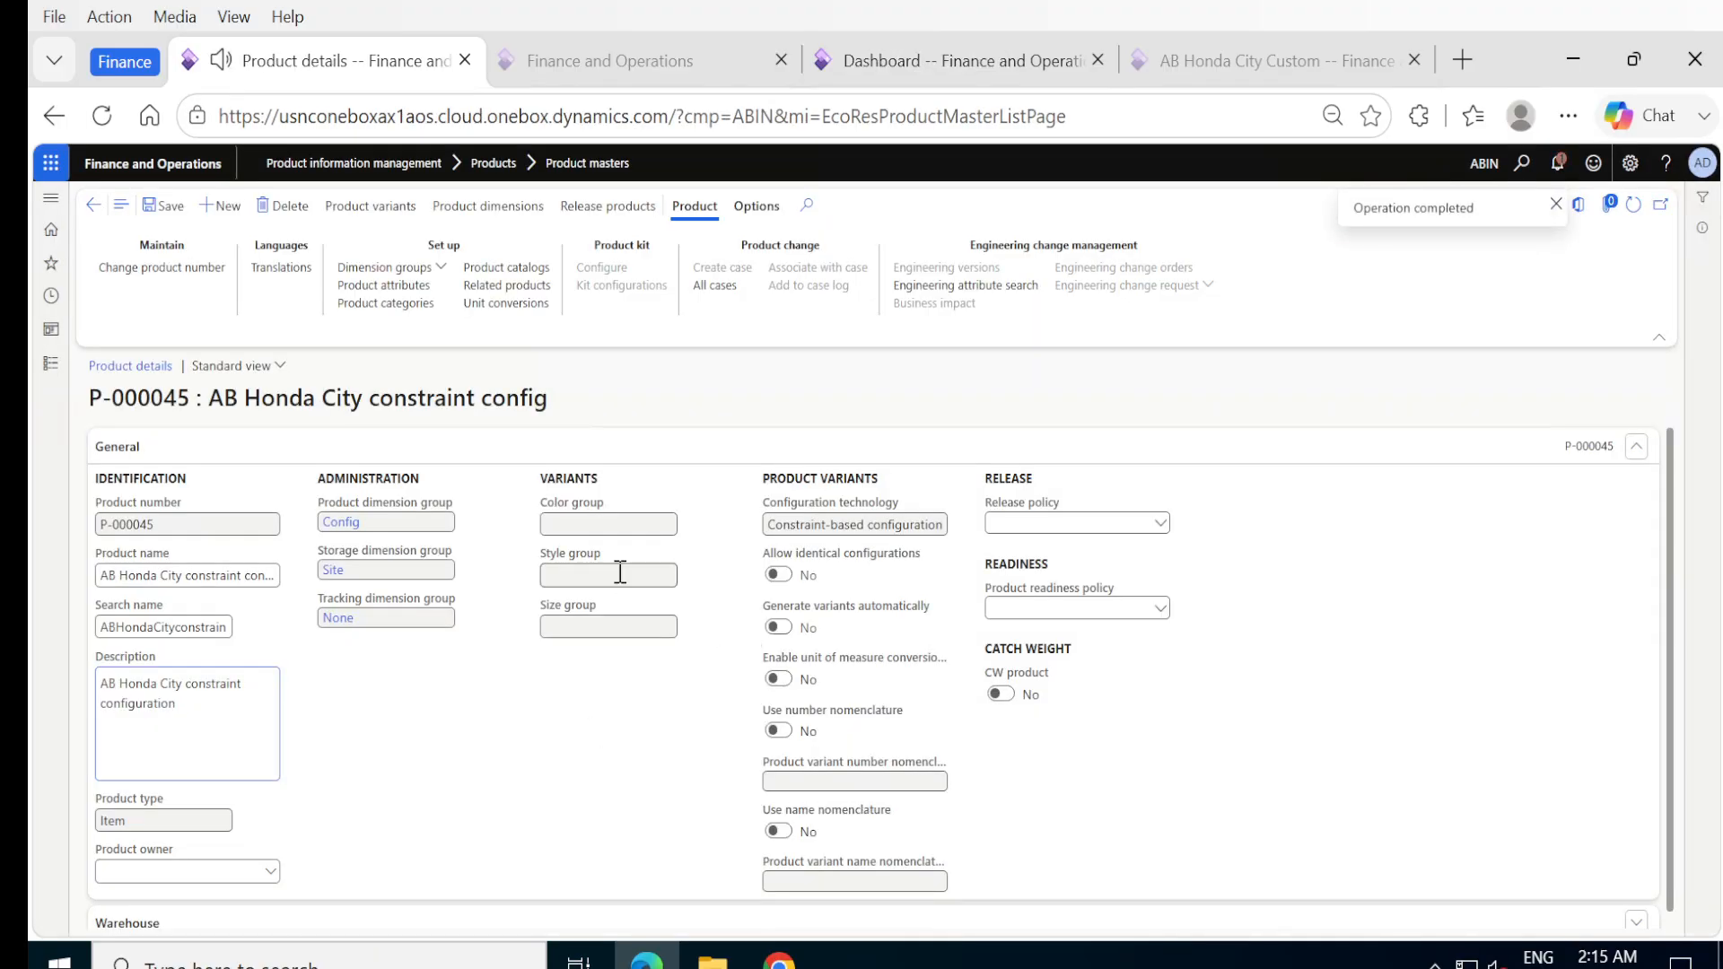
Open the details of the AB Honda City constraint config item from the Released products list.
left_click(52, 367)
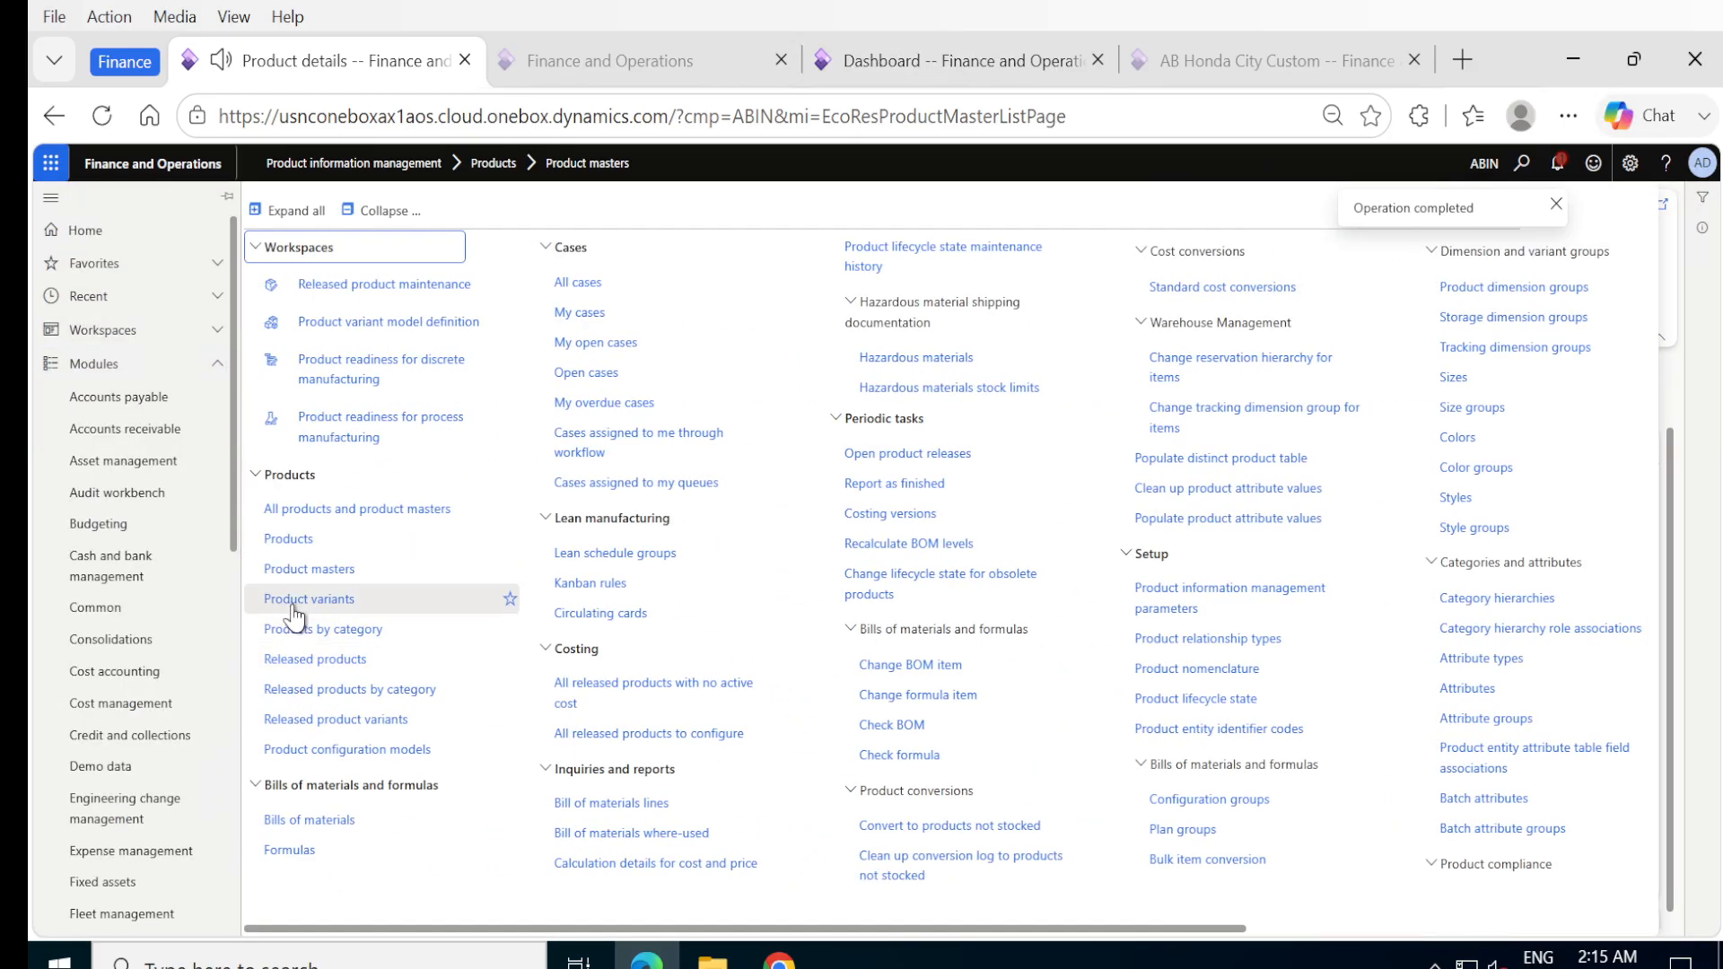
left_click(289, 659)
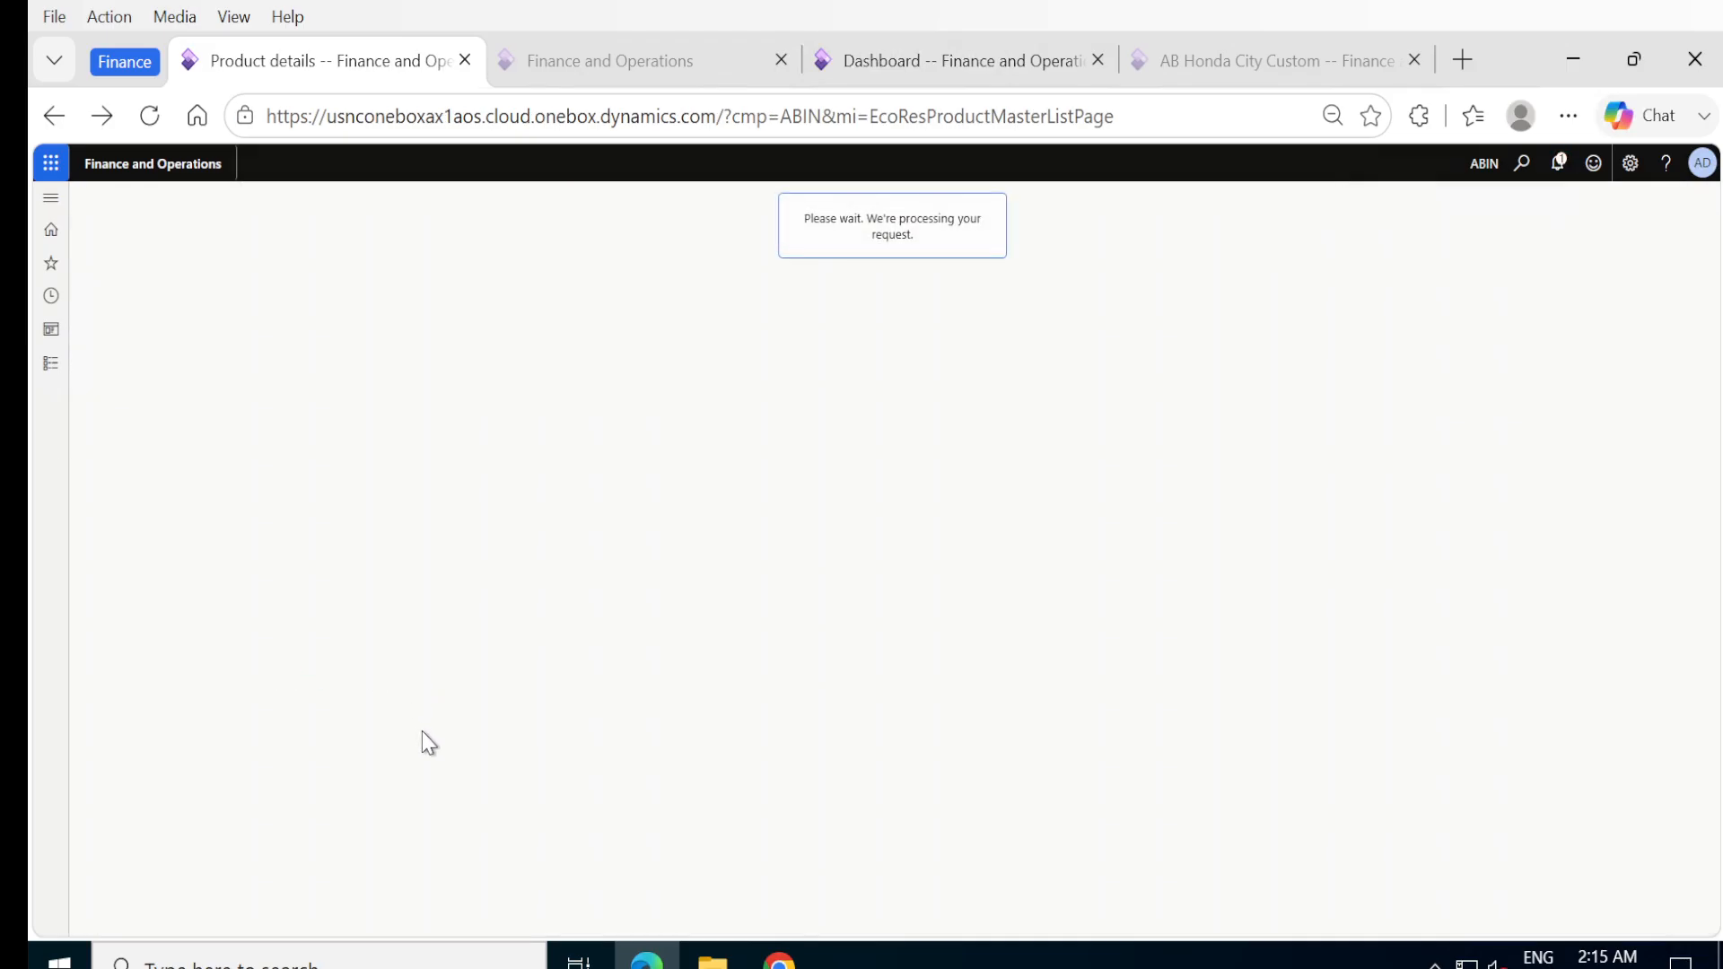
scroll(422, 736, "down", 3)
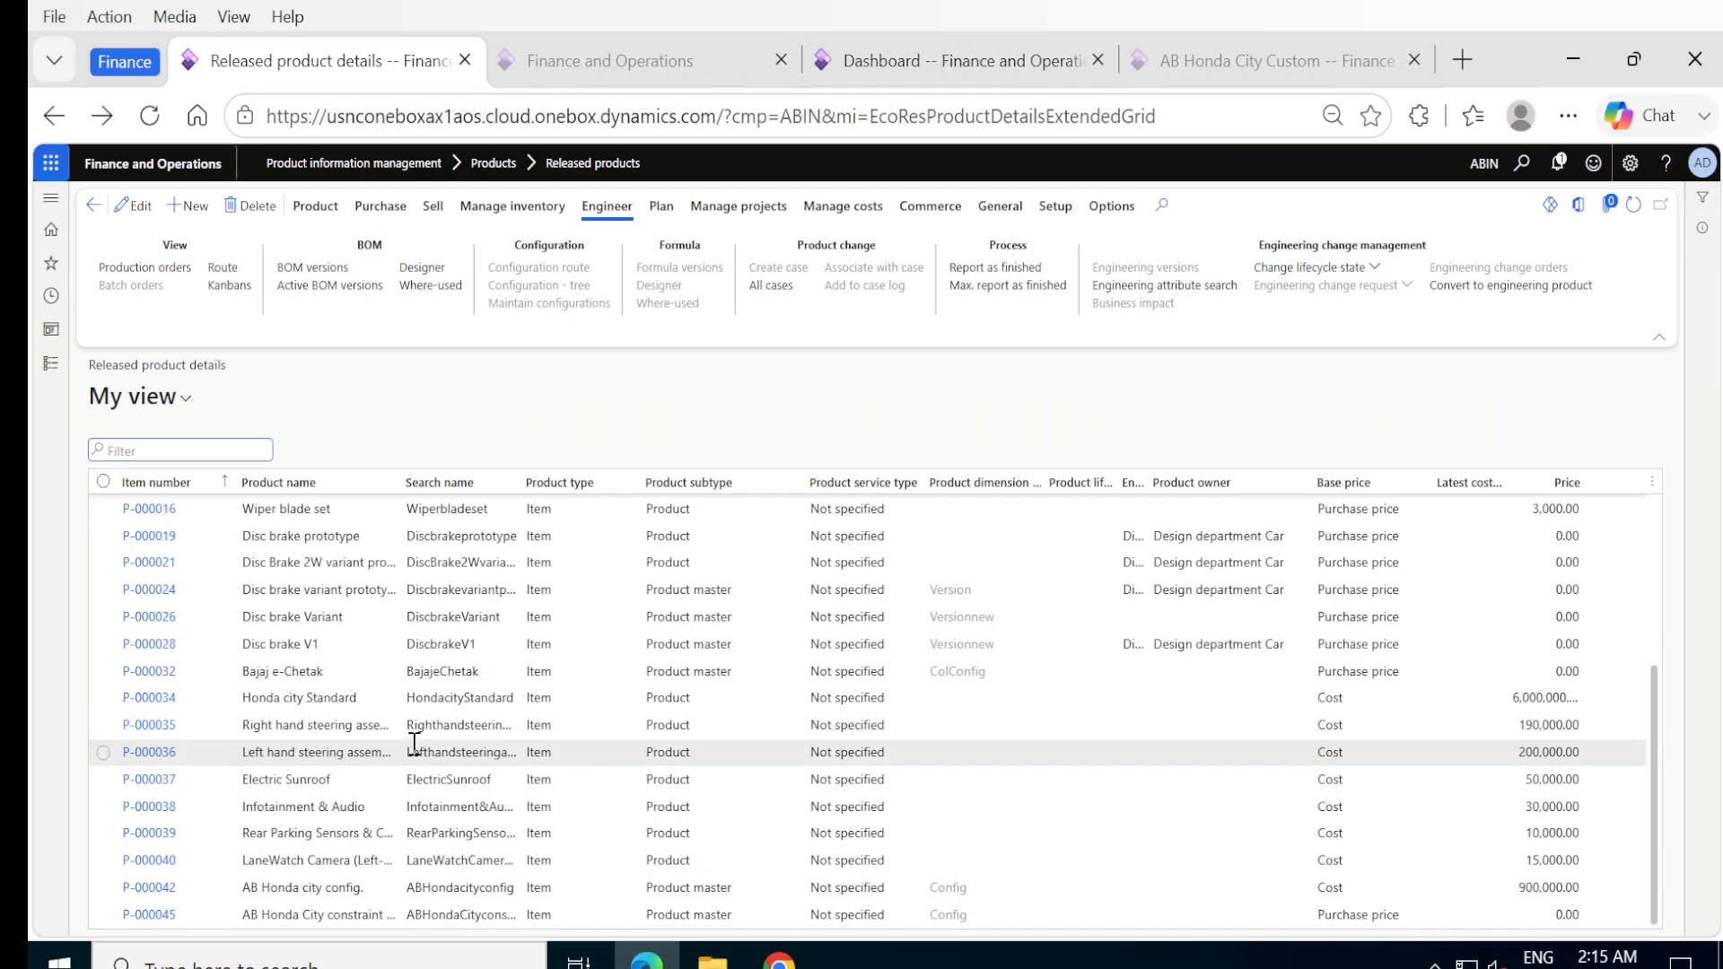
left_click(167, 922)
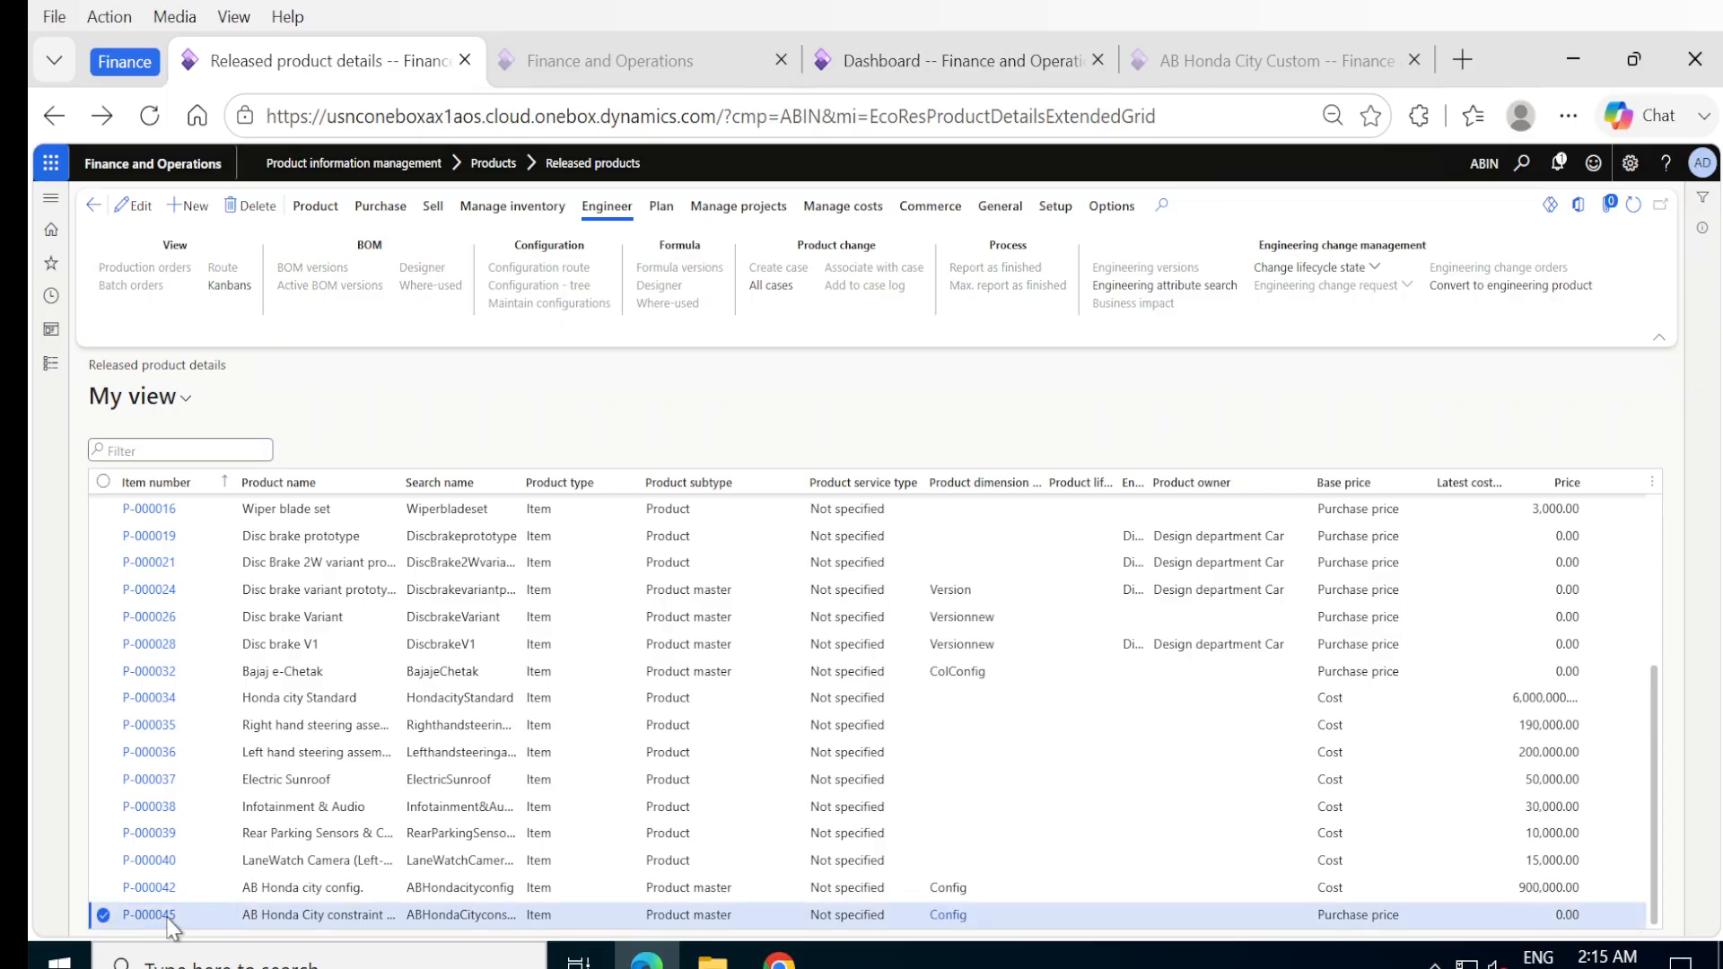
left_click(167, 917)
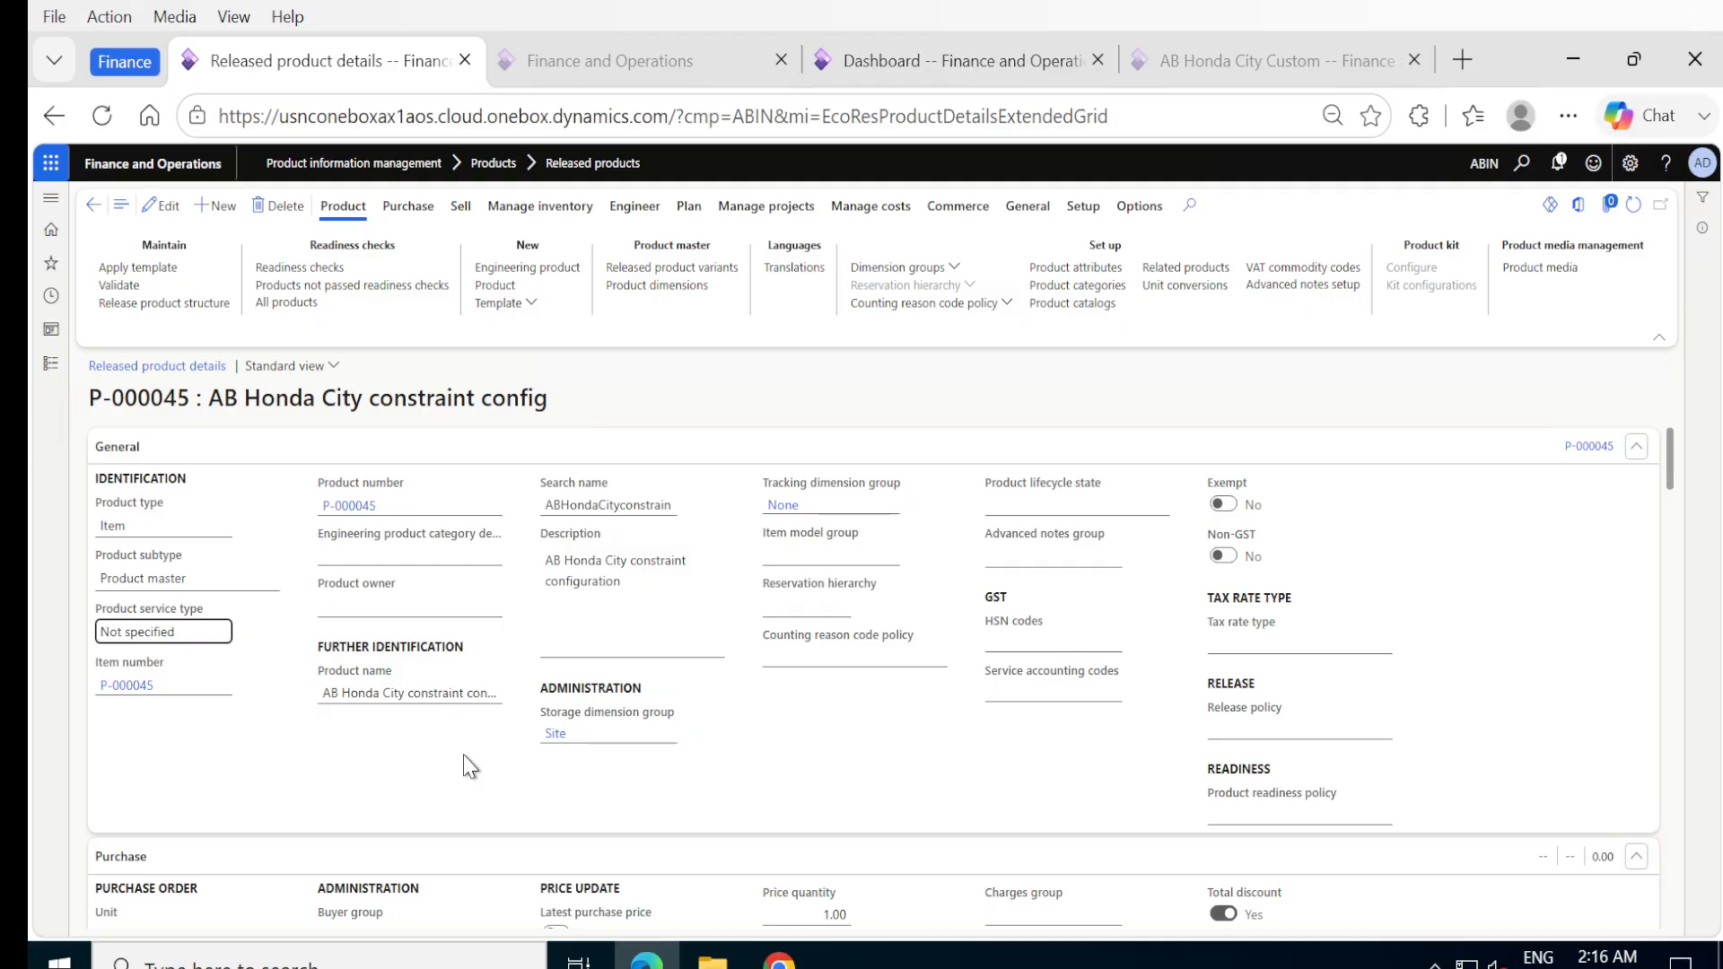
Set the purchase order unit of the released product to ea.
scroll(470, 768, "down", 5)
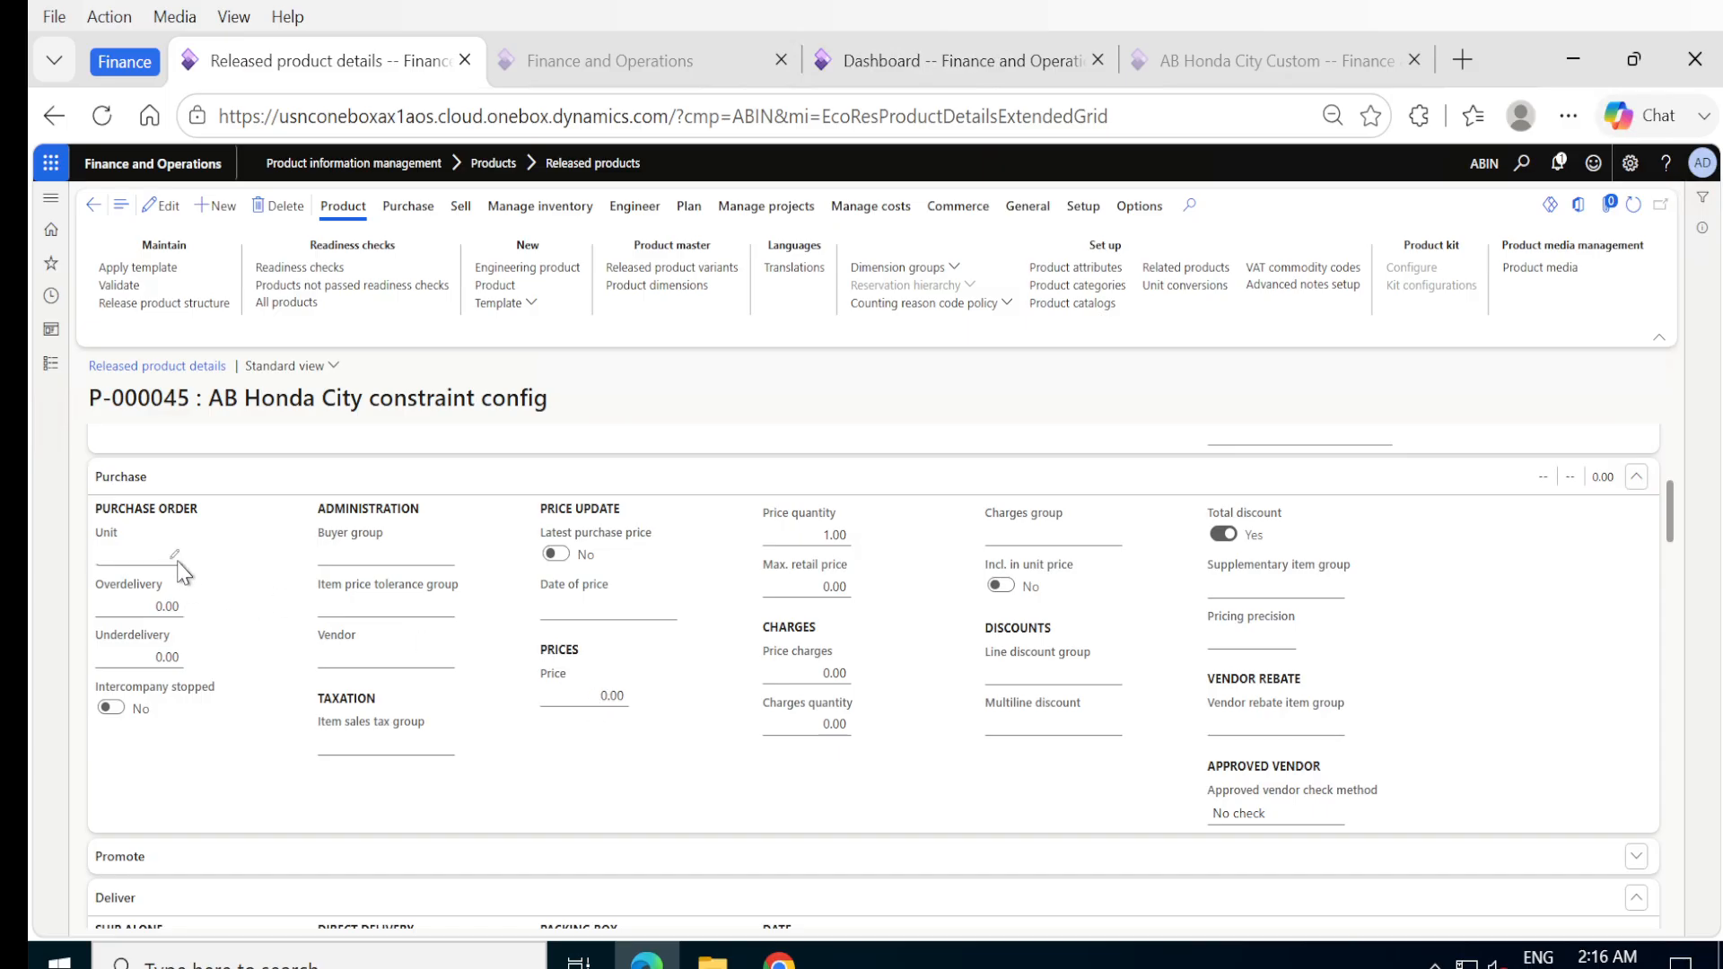
left_click(148, 551)
left_click(164, 212)
type("ea")
key("Tab")
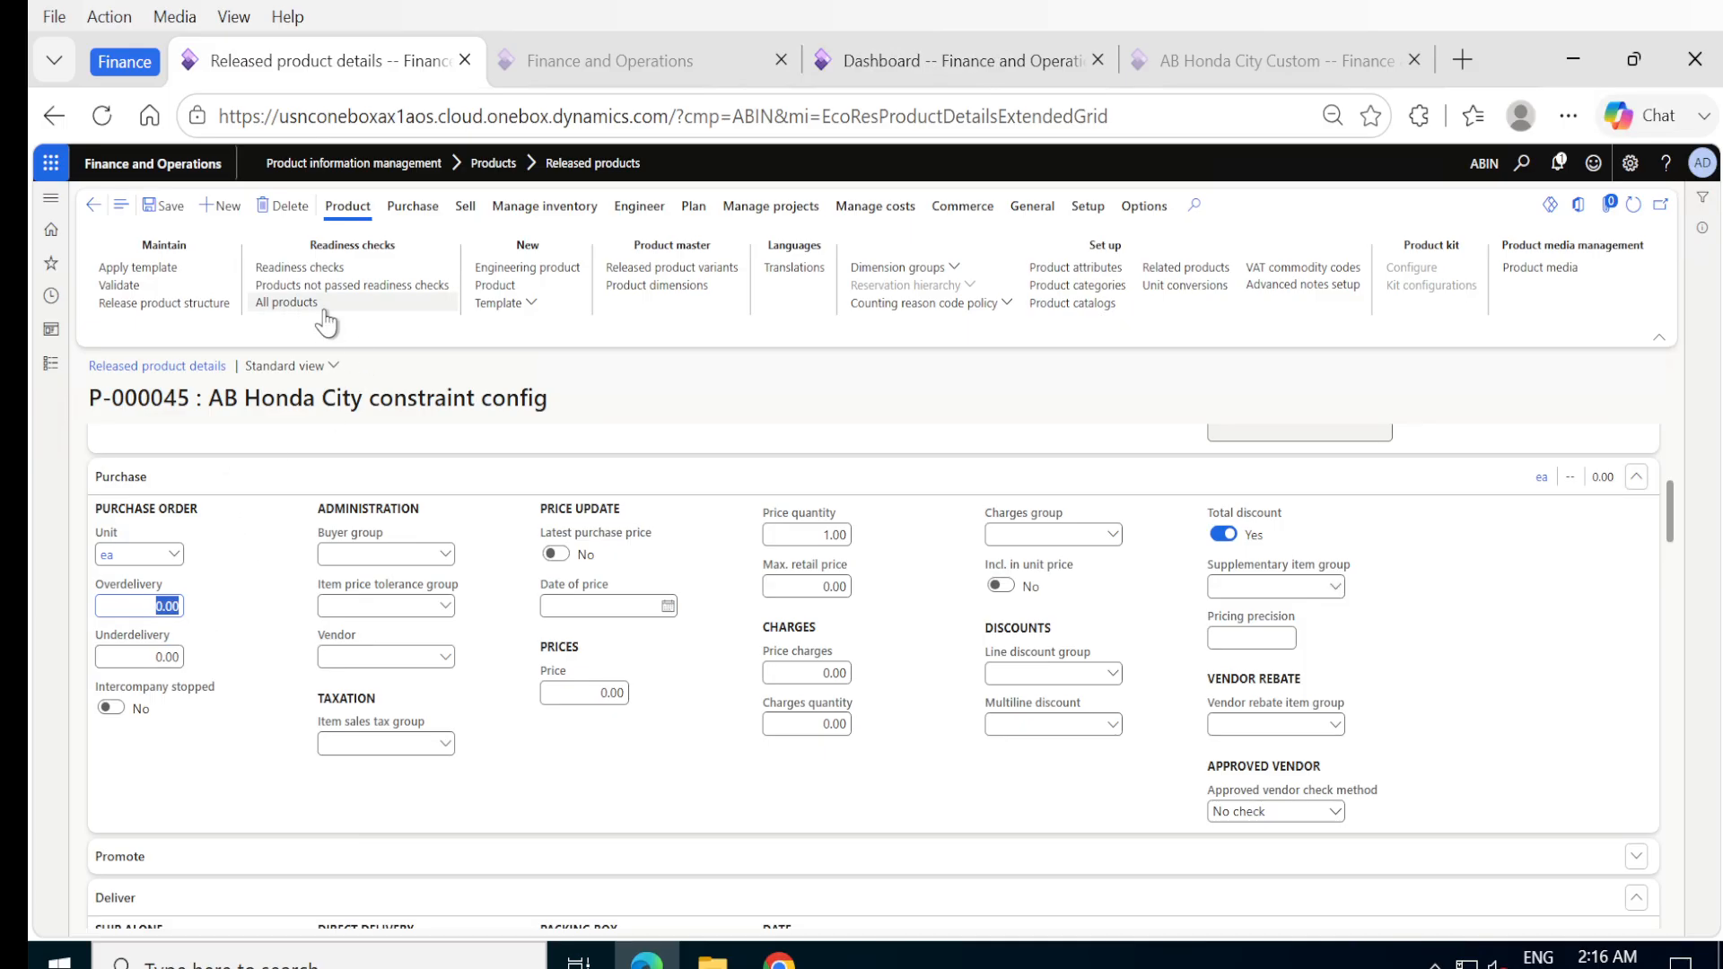
Apply the HC Configuration template to the released product.
left_click(139, 278)
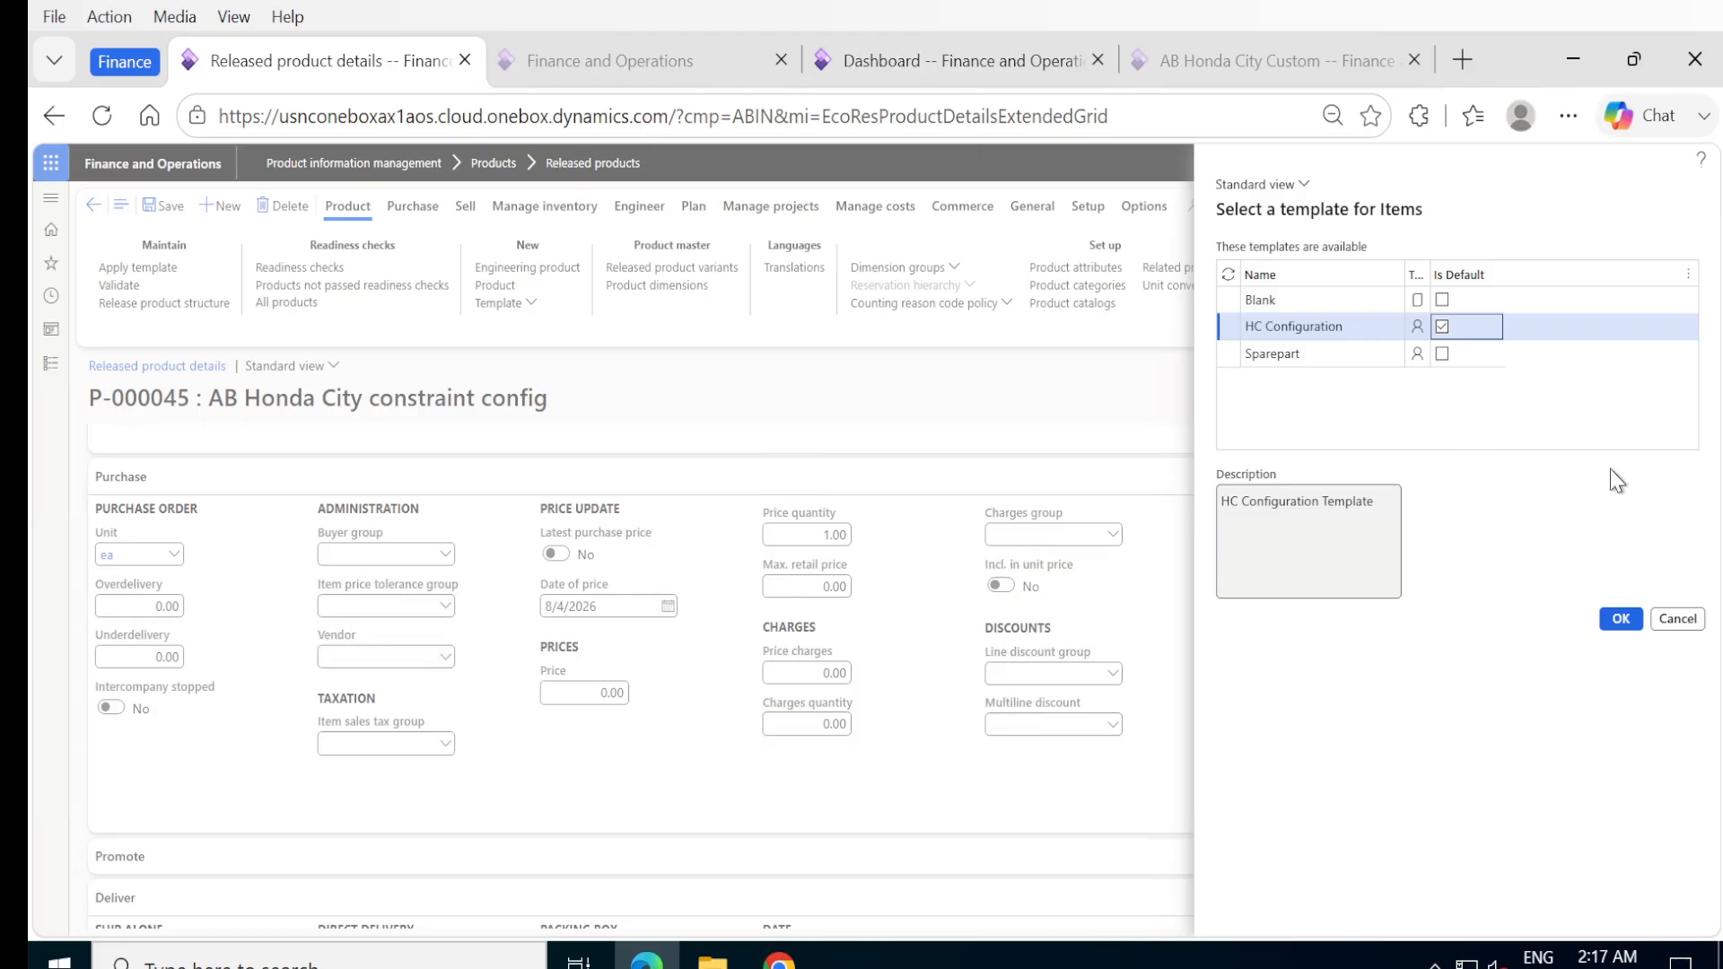
left_click(1617, 619)
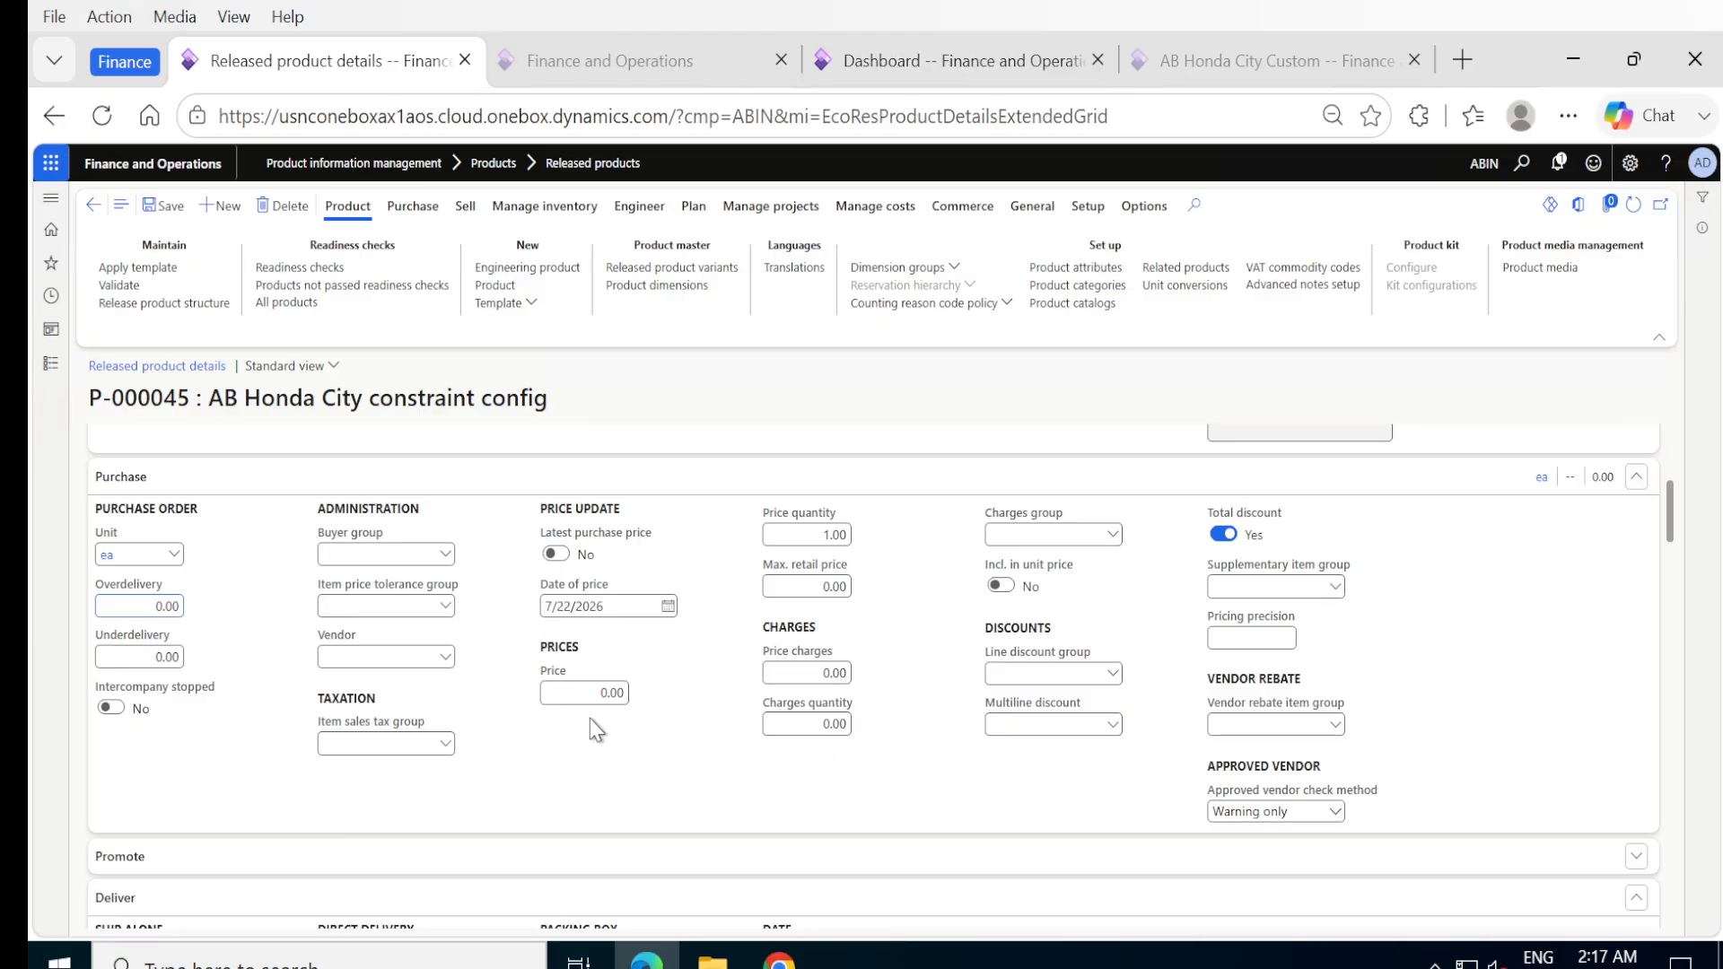
scroll(593, 729, "down", 5)
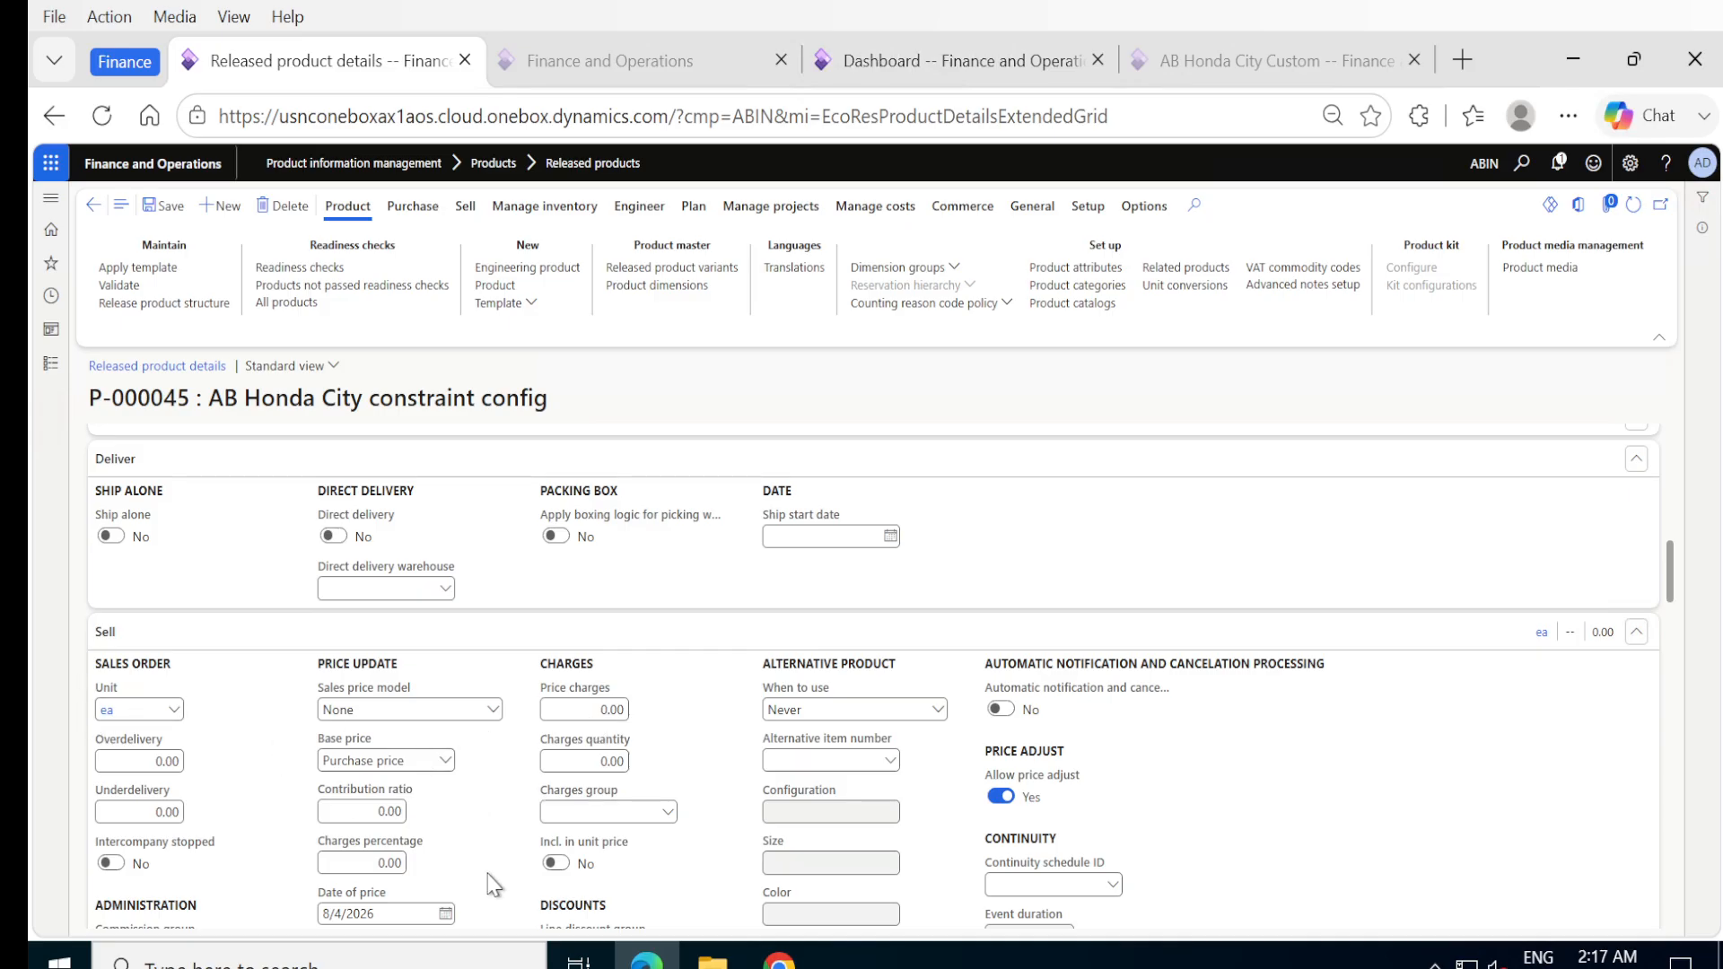
Set the inventory unit of the released product to ea.
scroll(494, 884, "down", 1)
scroll(494, 884, "down", 9)
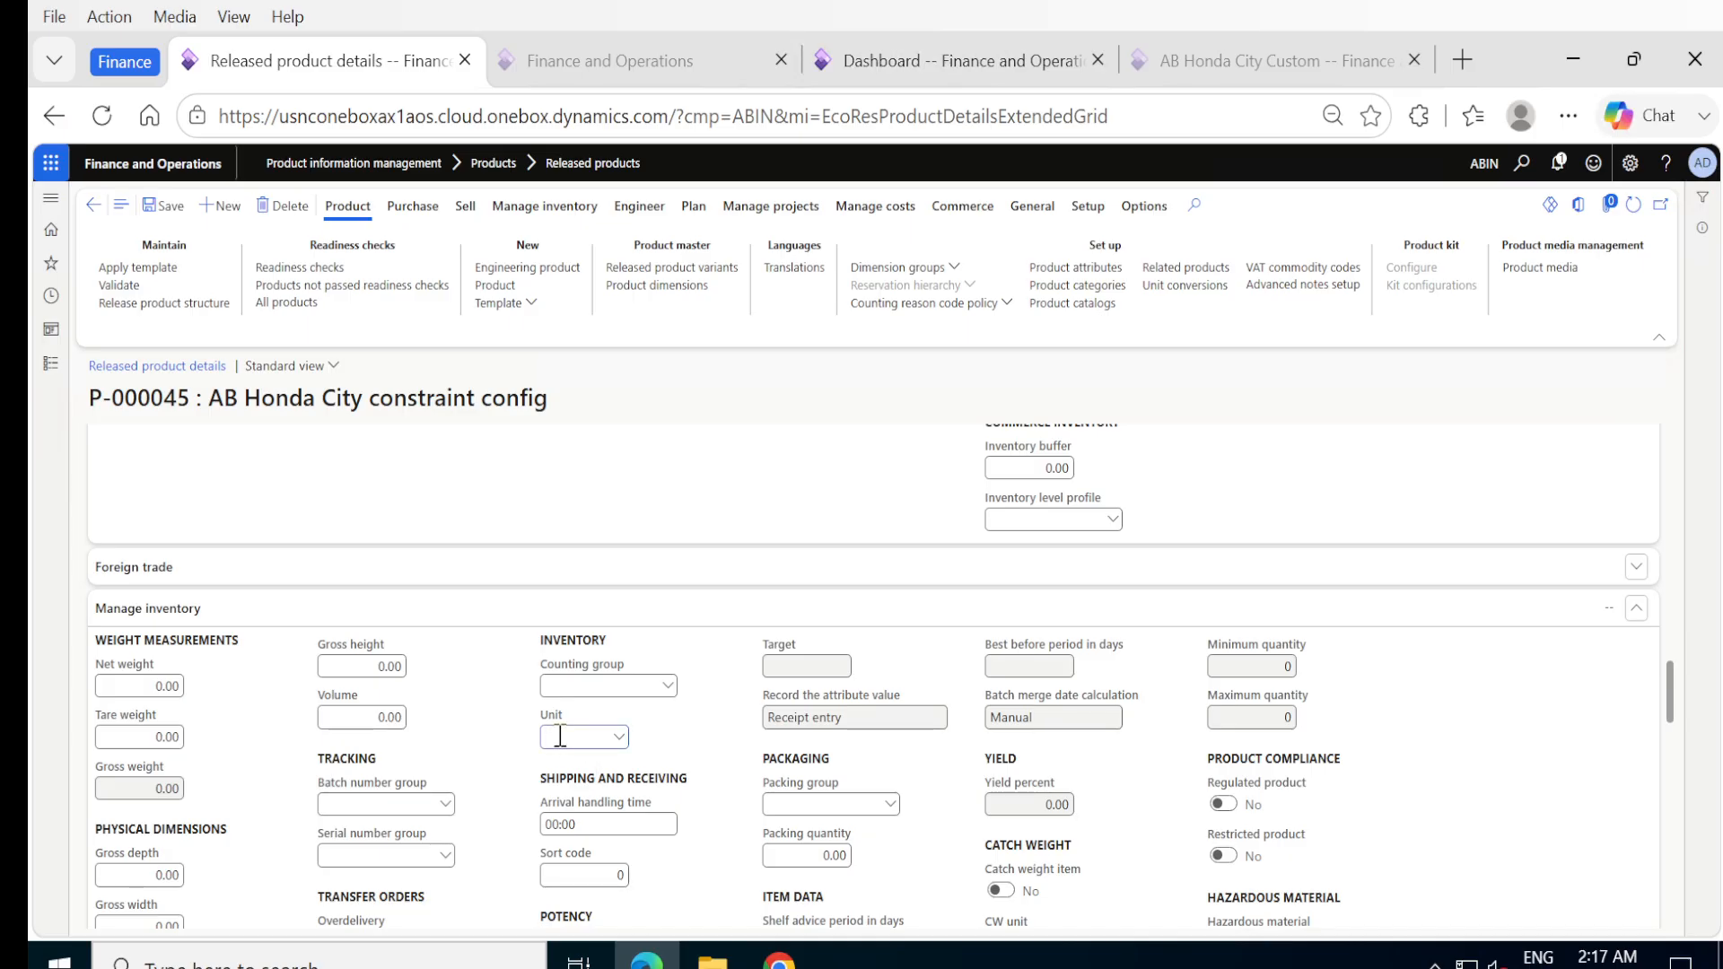
left_click(487, 749)
scroll(507, 895, "down", 12)
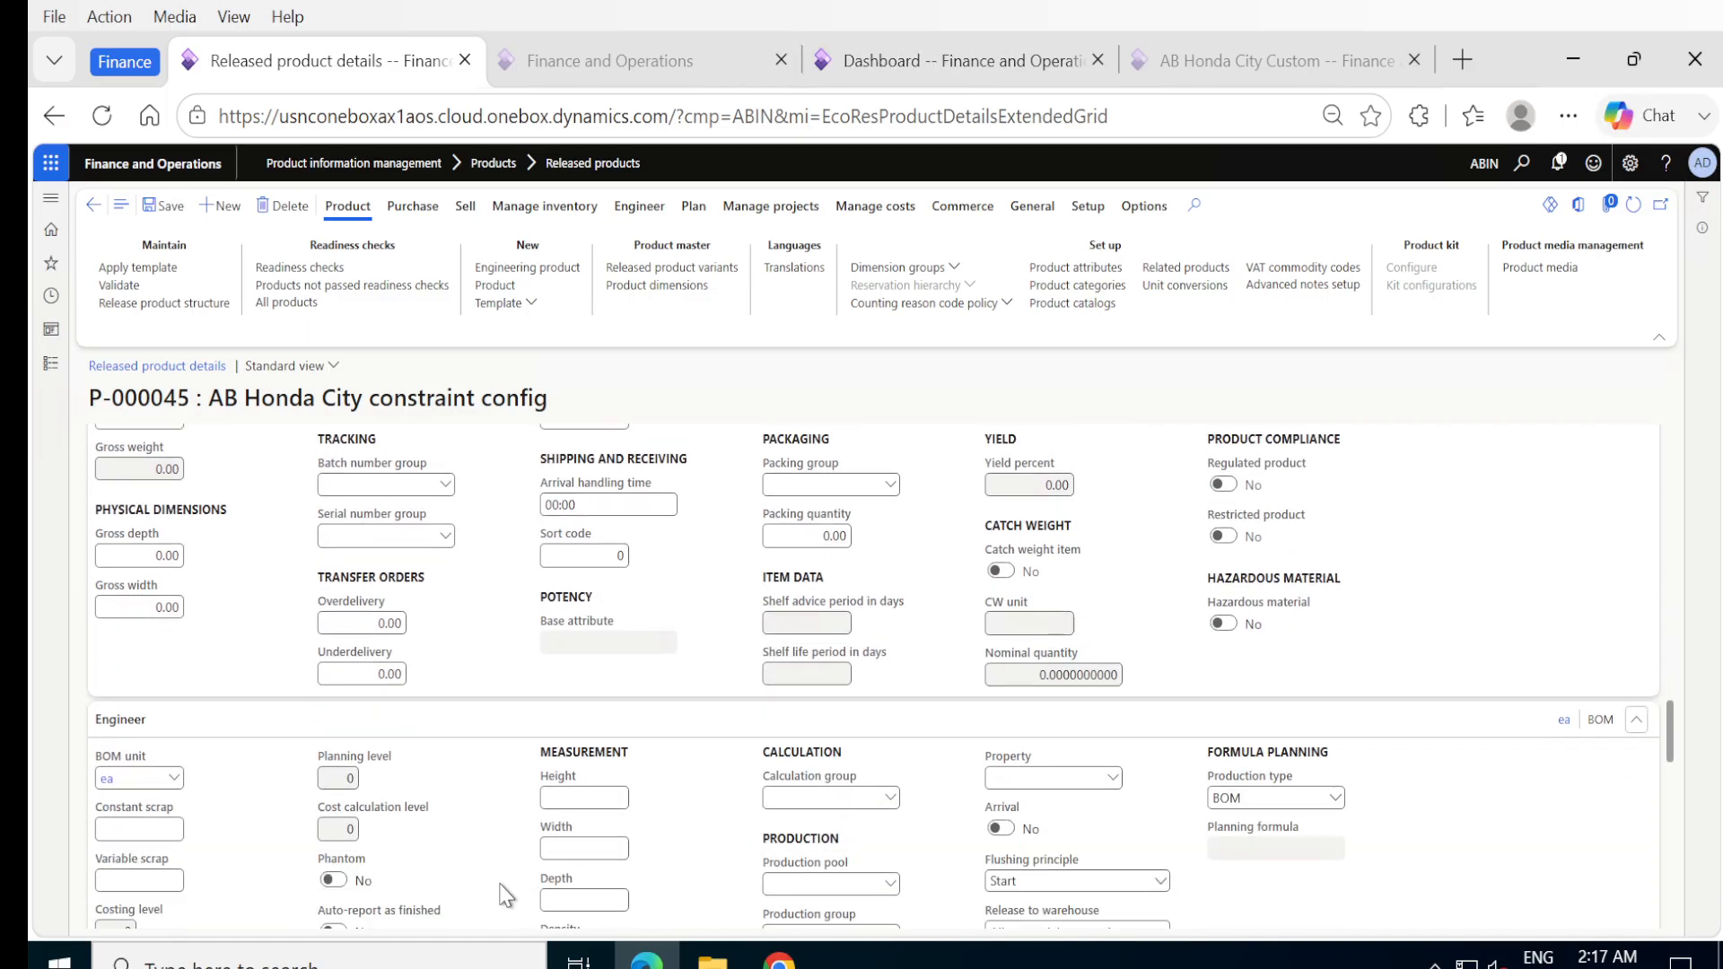
Set the purchase price of the released product to 900,000.00.
scroll(507, 895, "down", 2)
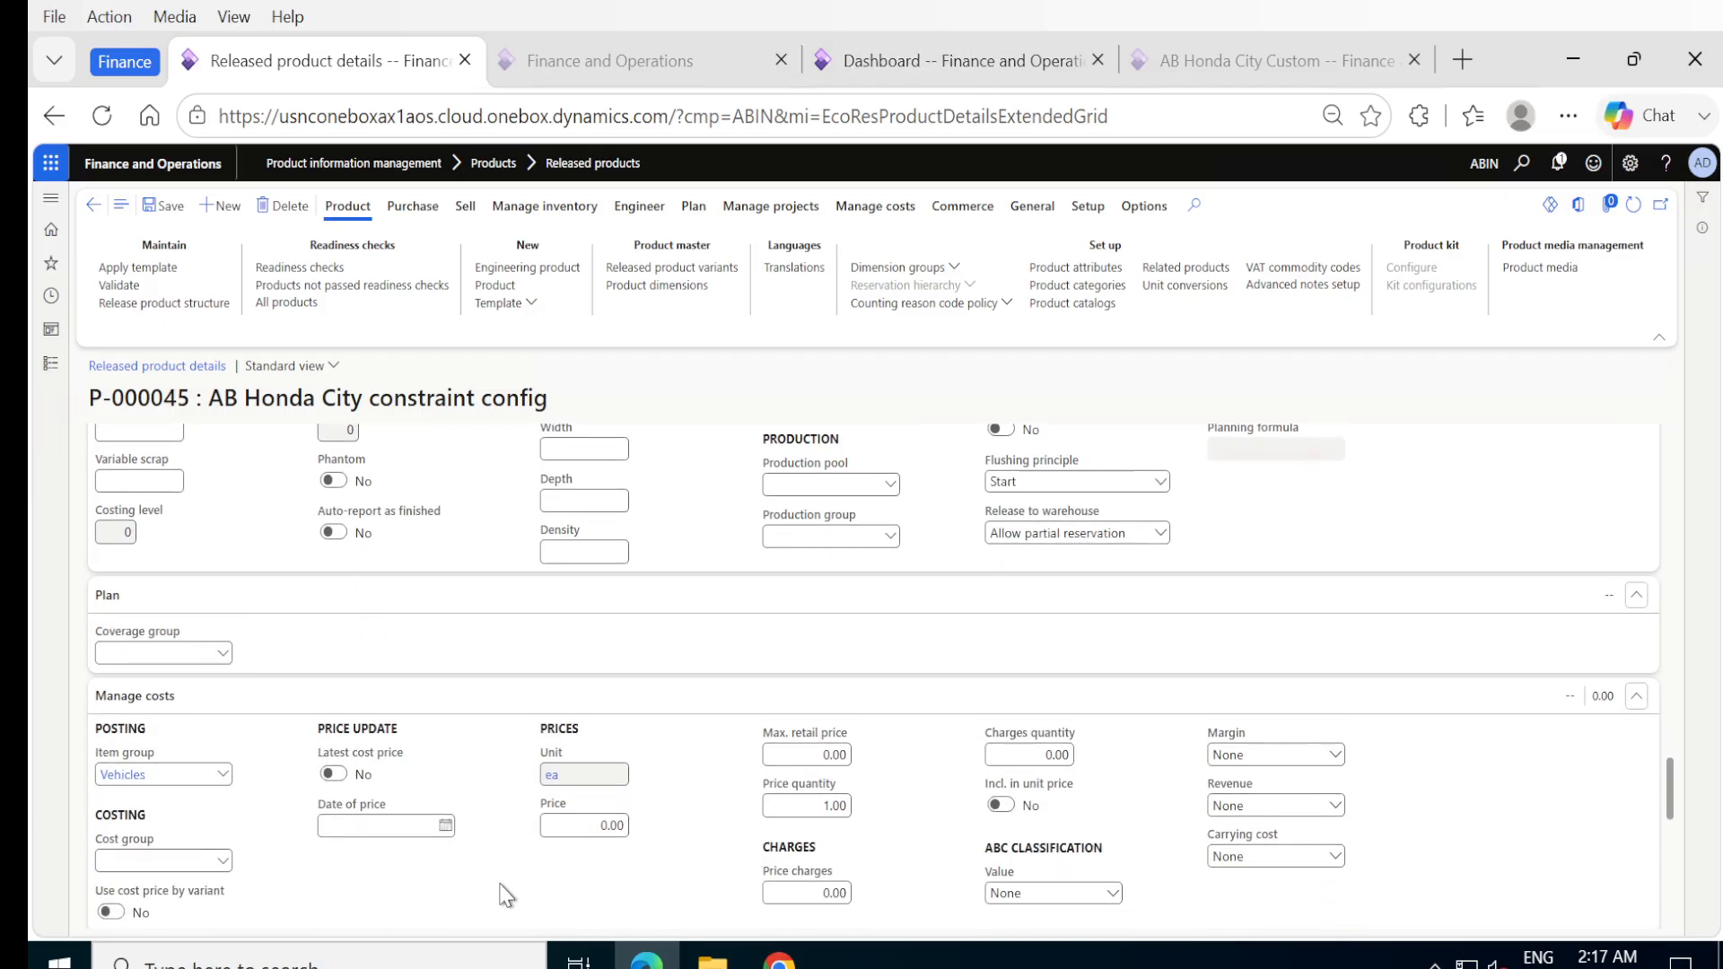
scroll(507, 895, "down", 3)
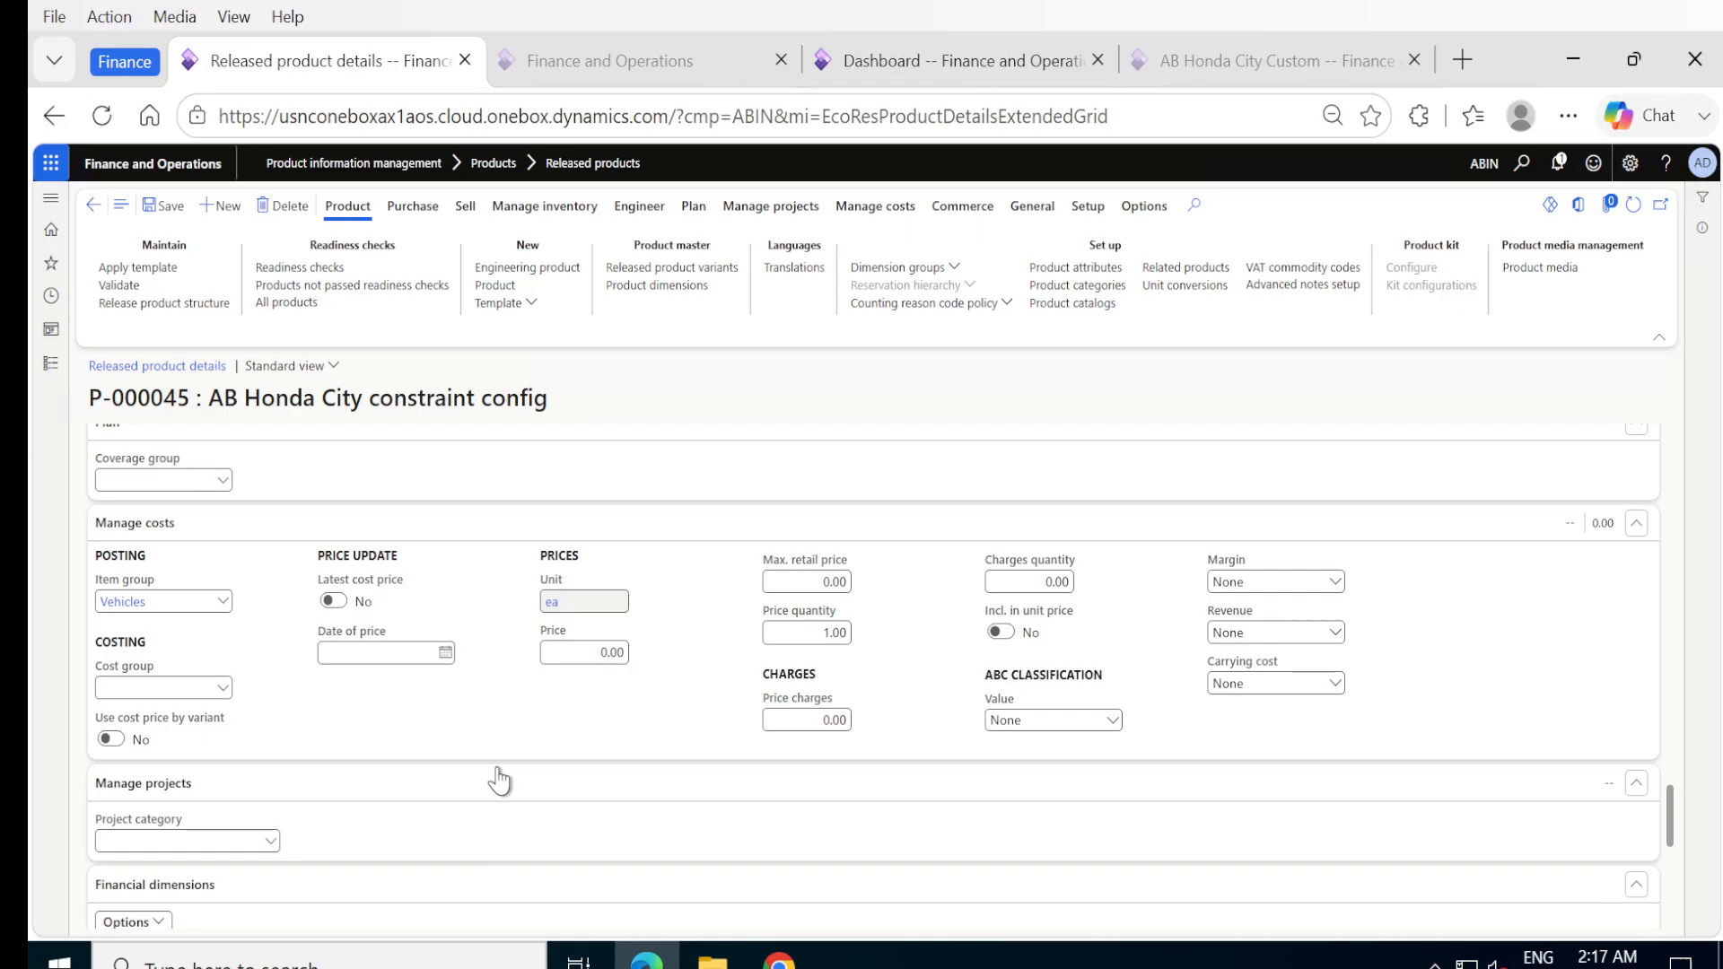
scroll(499, 781, "down", 9)
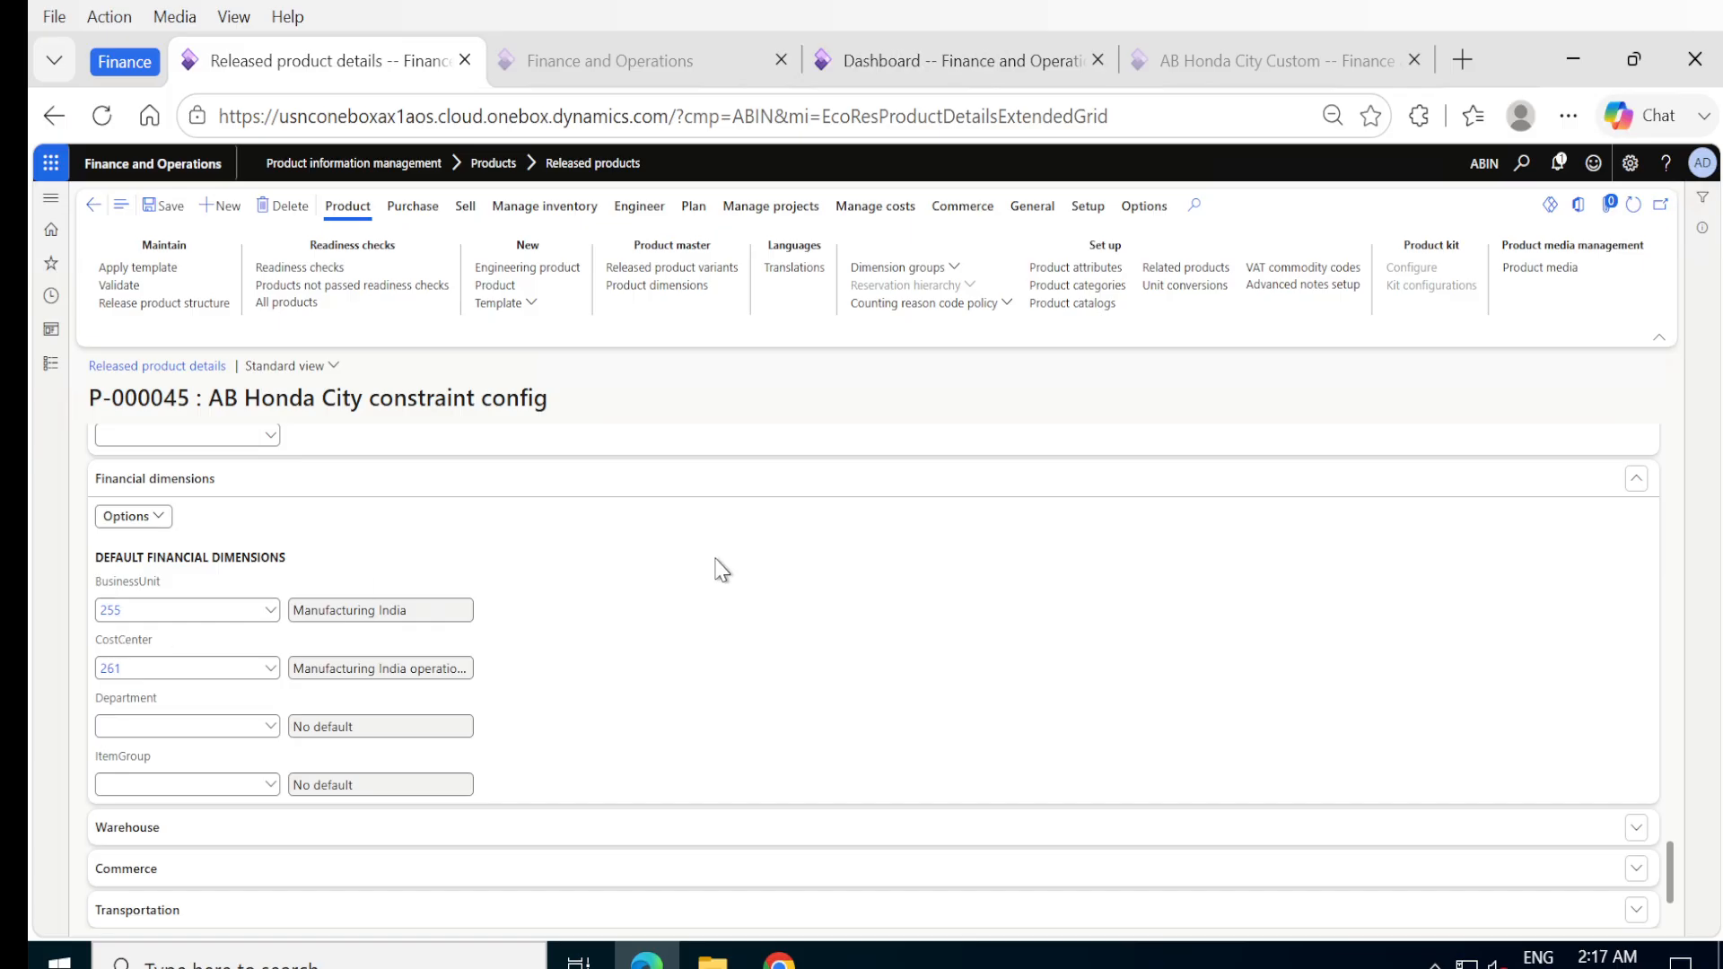
scroll(723, 570, "up", 10)
scroll(723, 570, "up", 2)
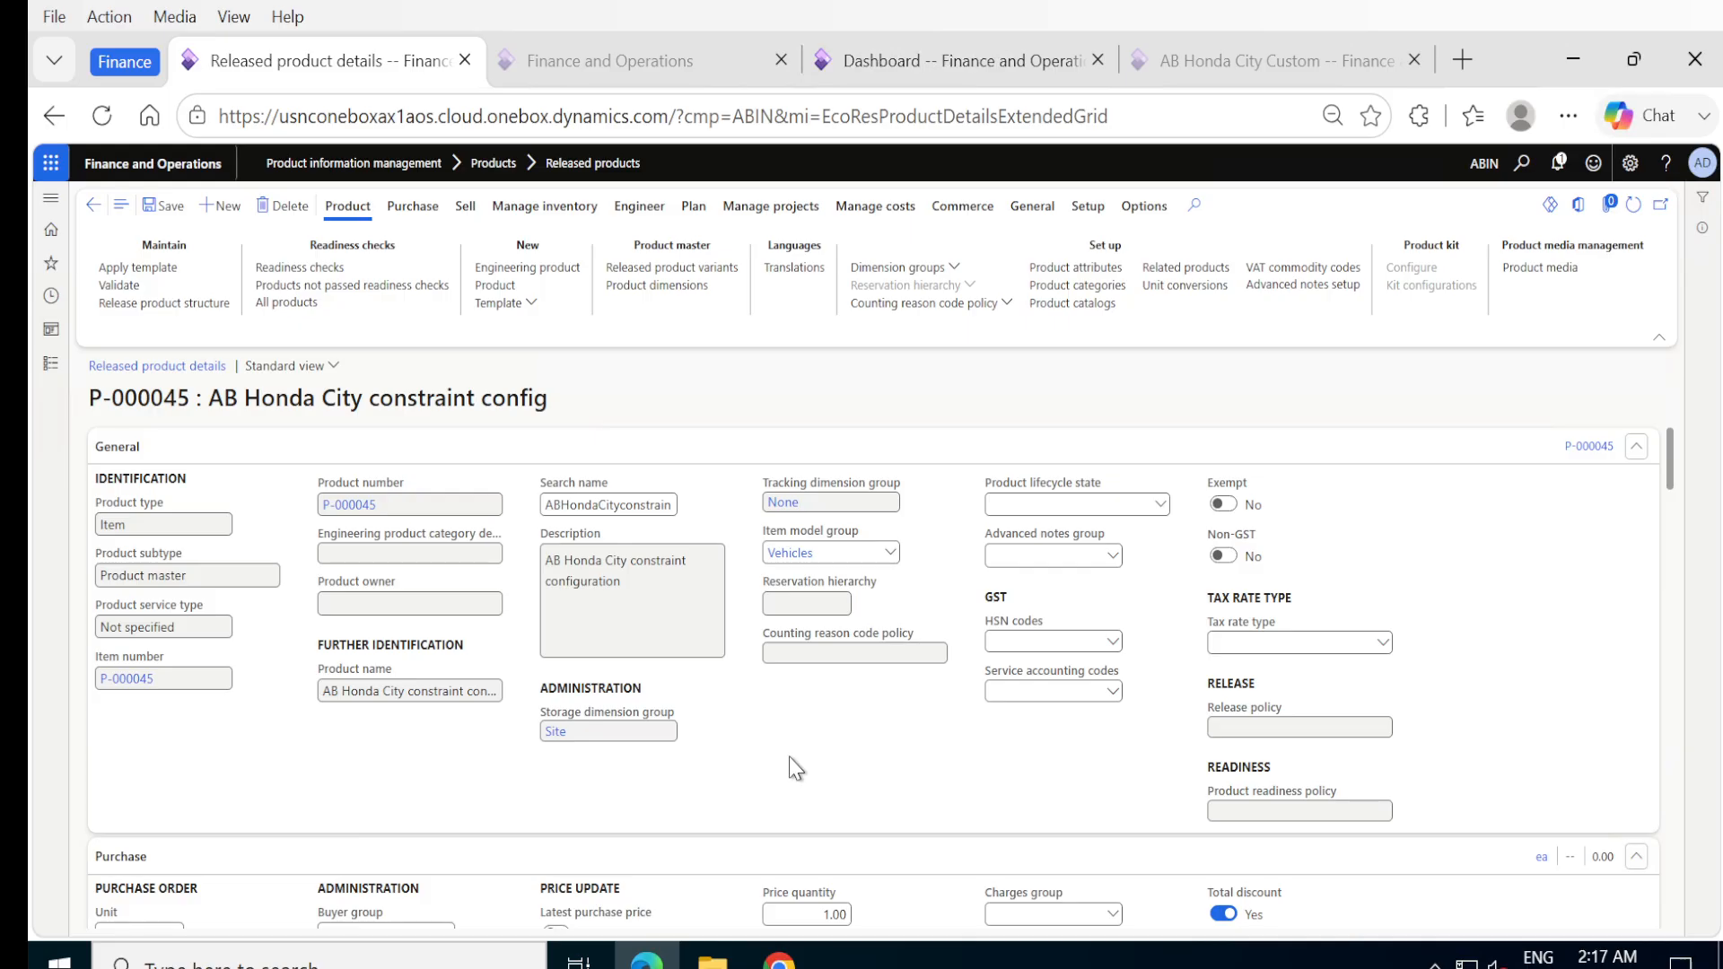
scroll(796, 769, "down", 3)
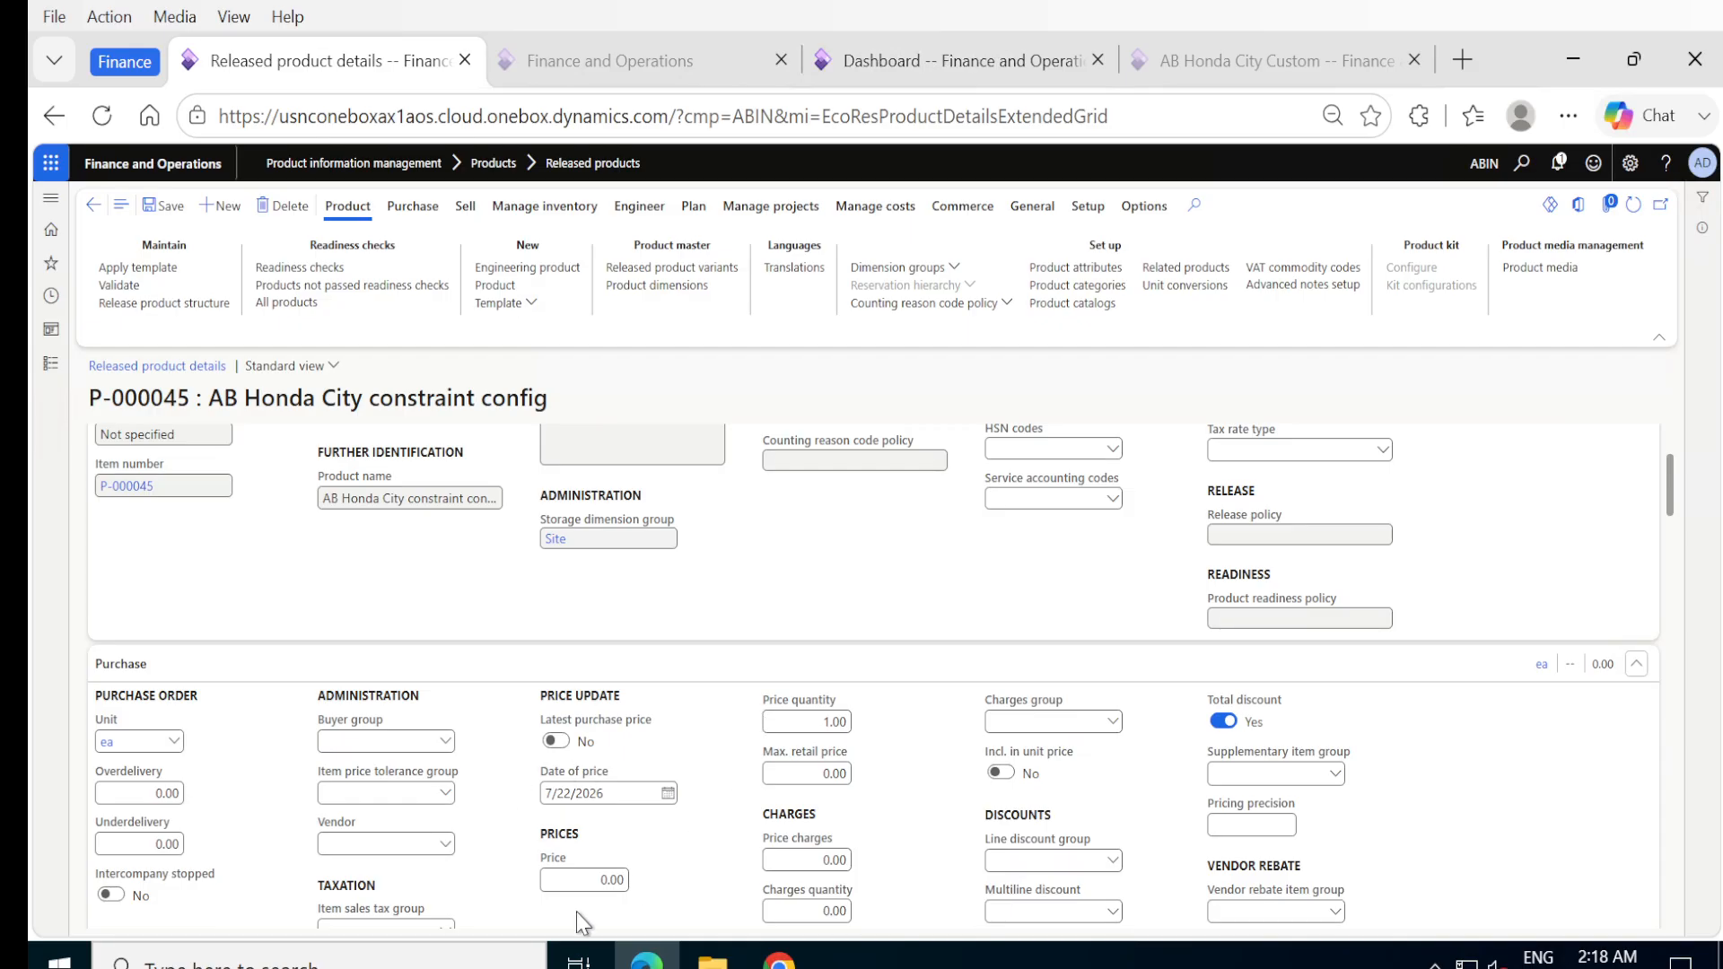
left_click(592, 871)
type("900,00")
key("Tab")
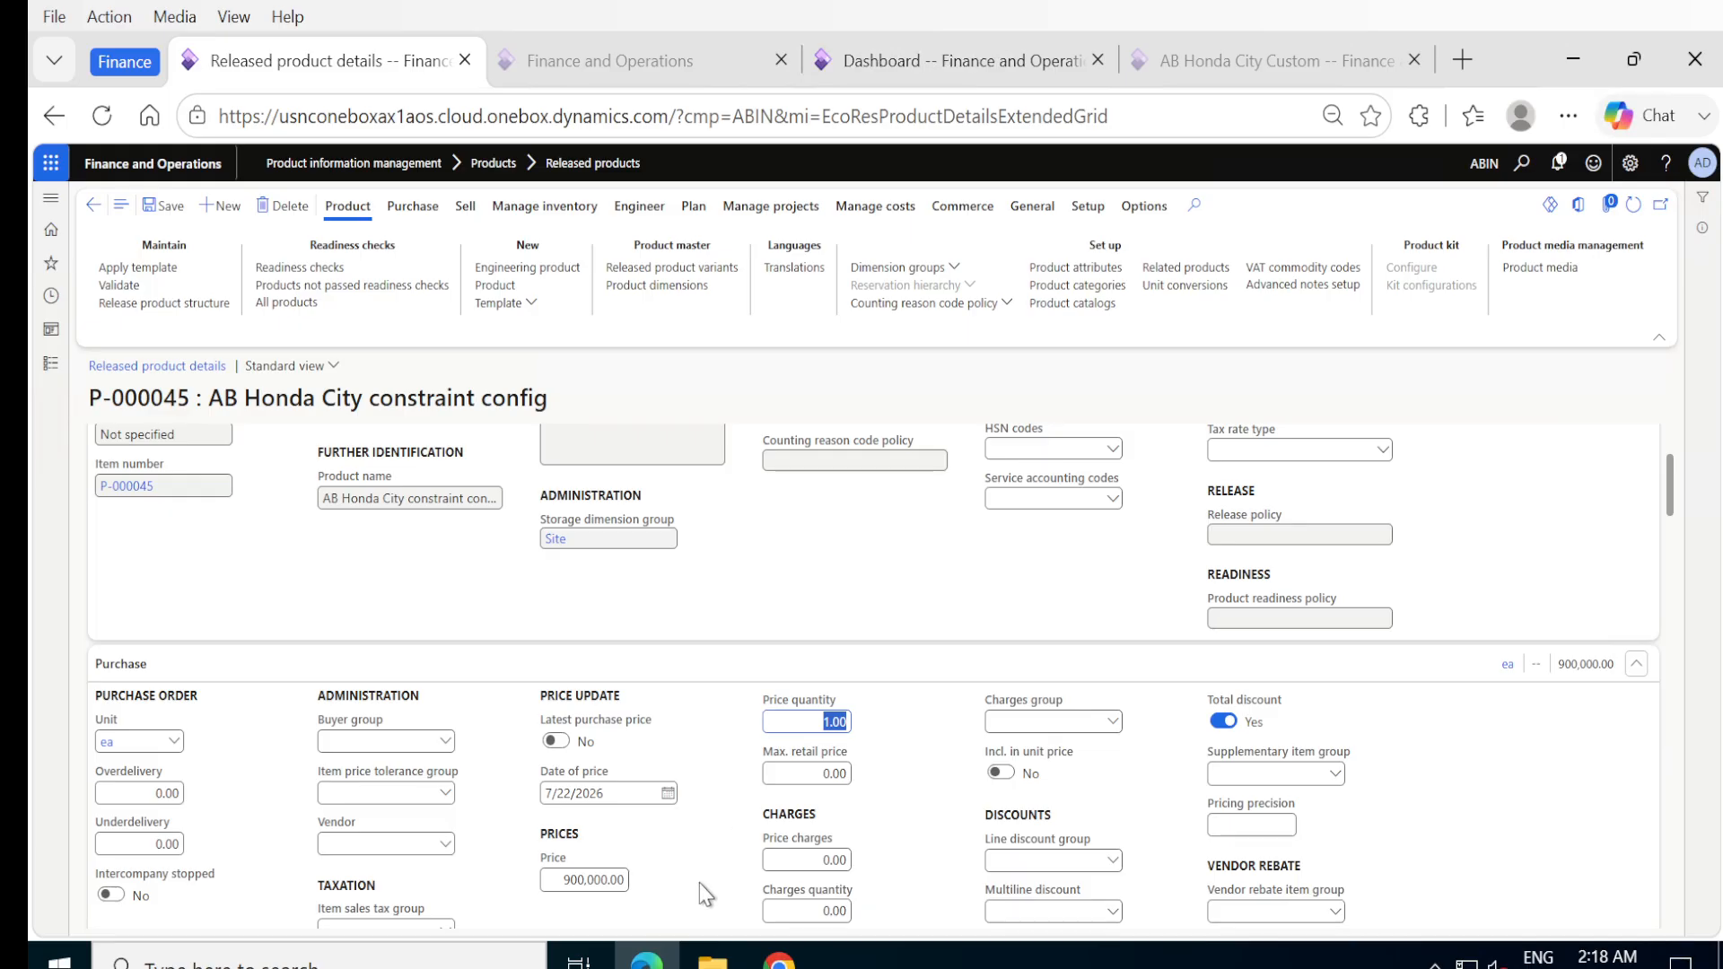
Set the sales price model to Contribution ratio and its base price to Cost.
scroll(692, 902, "down", 3)
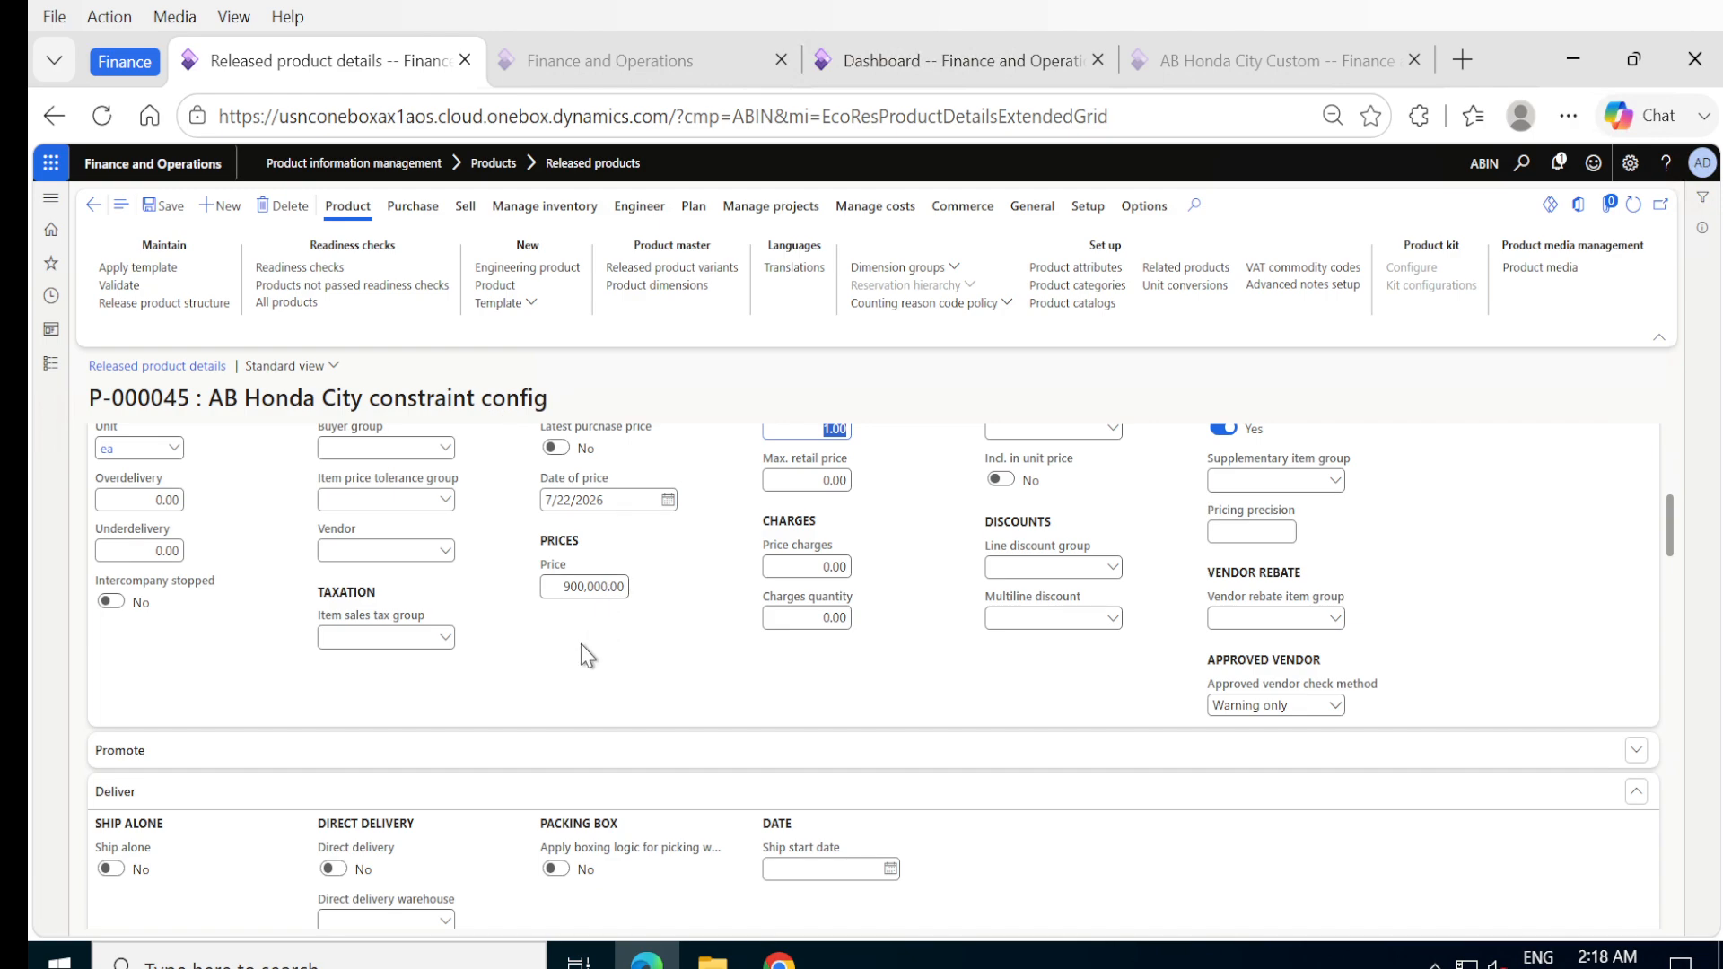
scroll(582, 645, "down", 4)
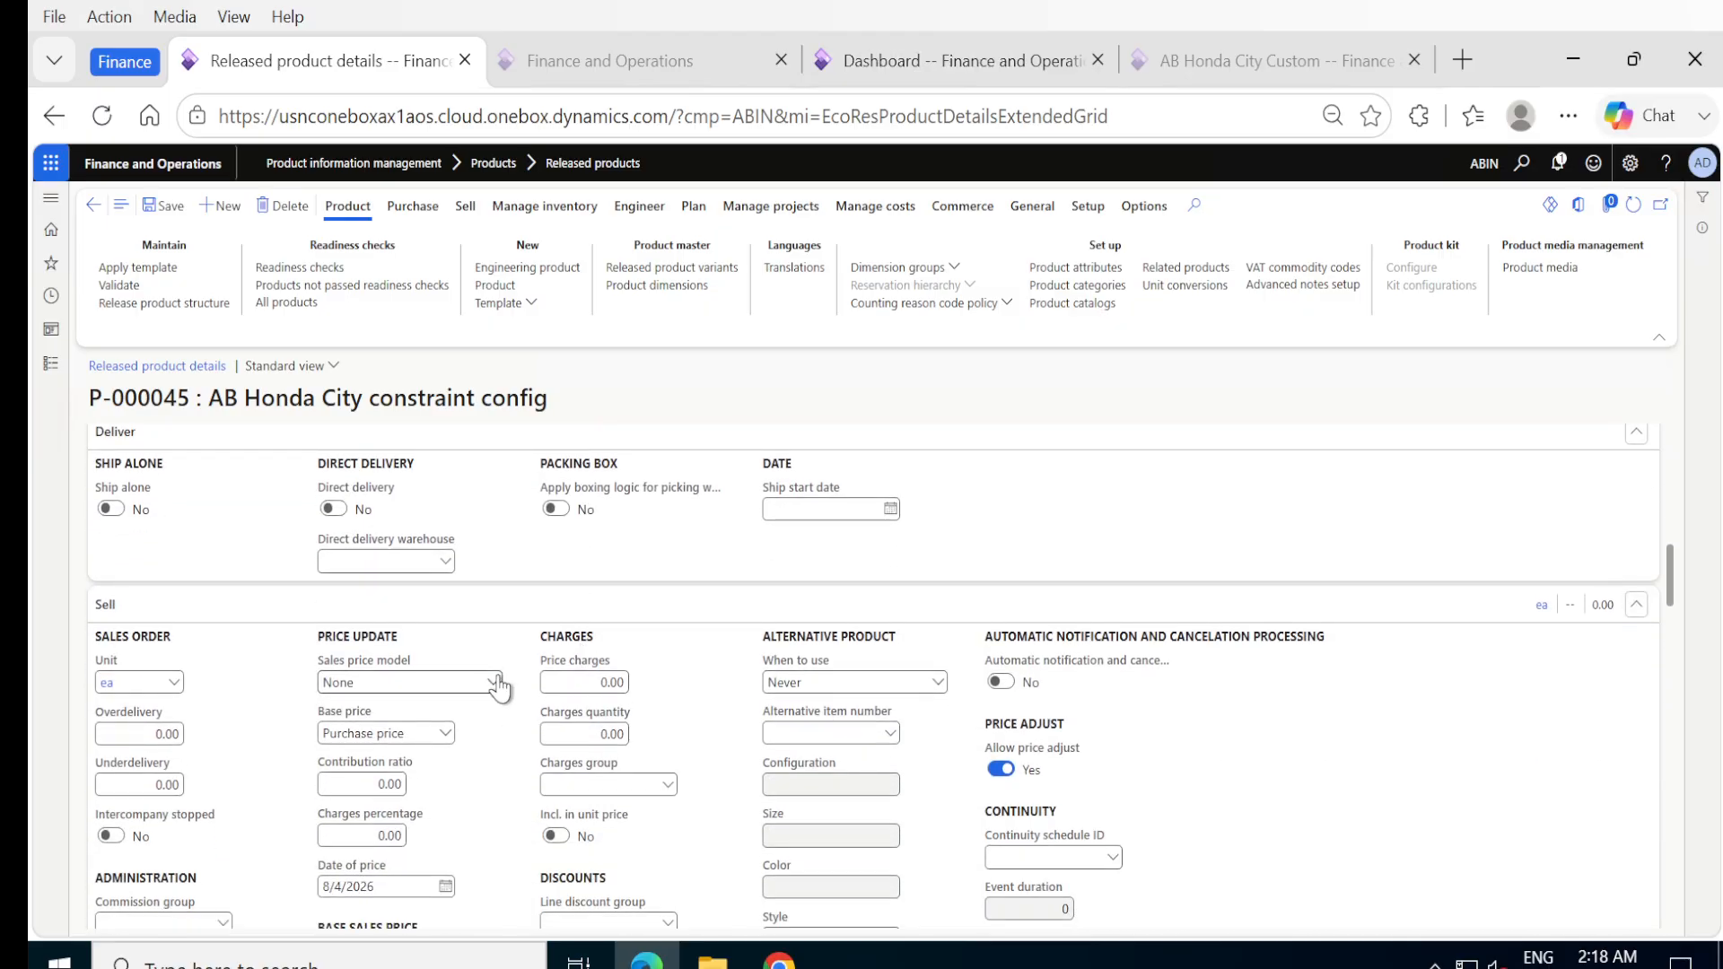
left_click(492, 683)
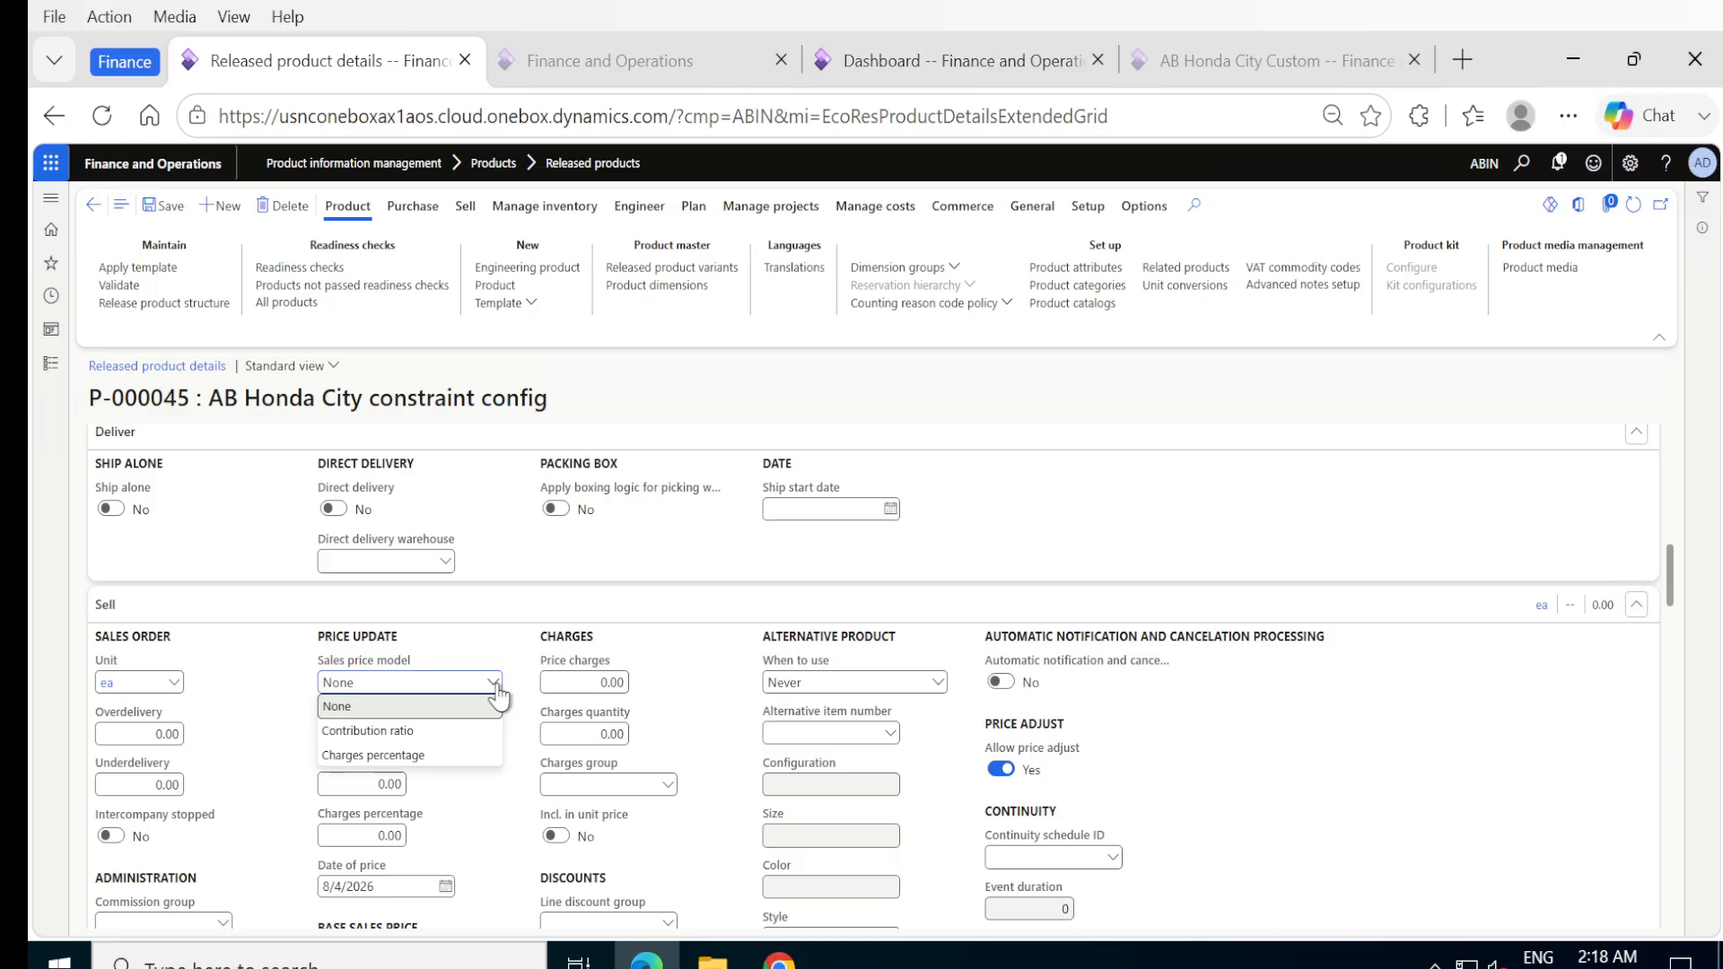
left_click(461, 731)
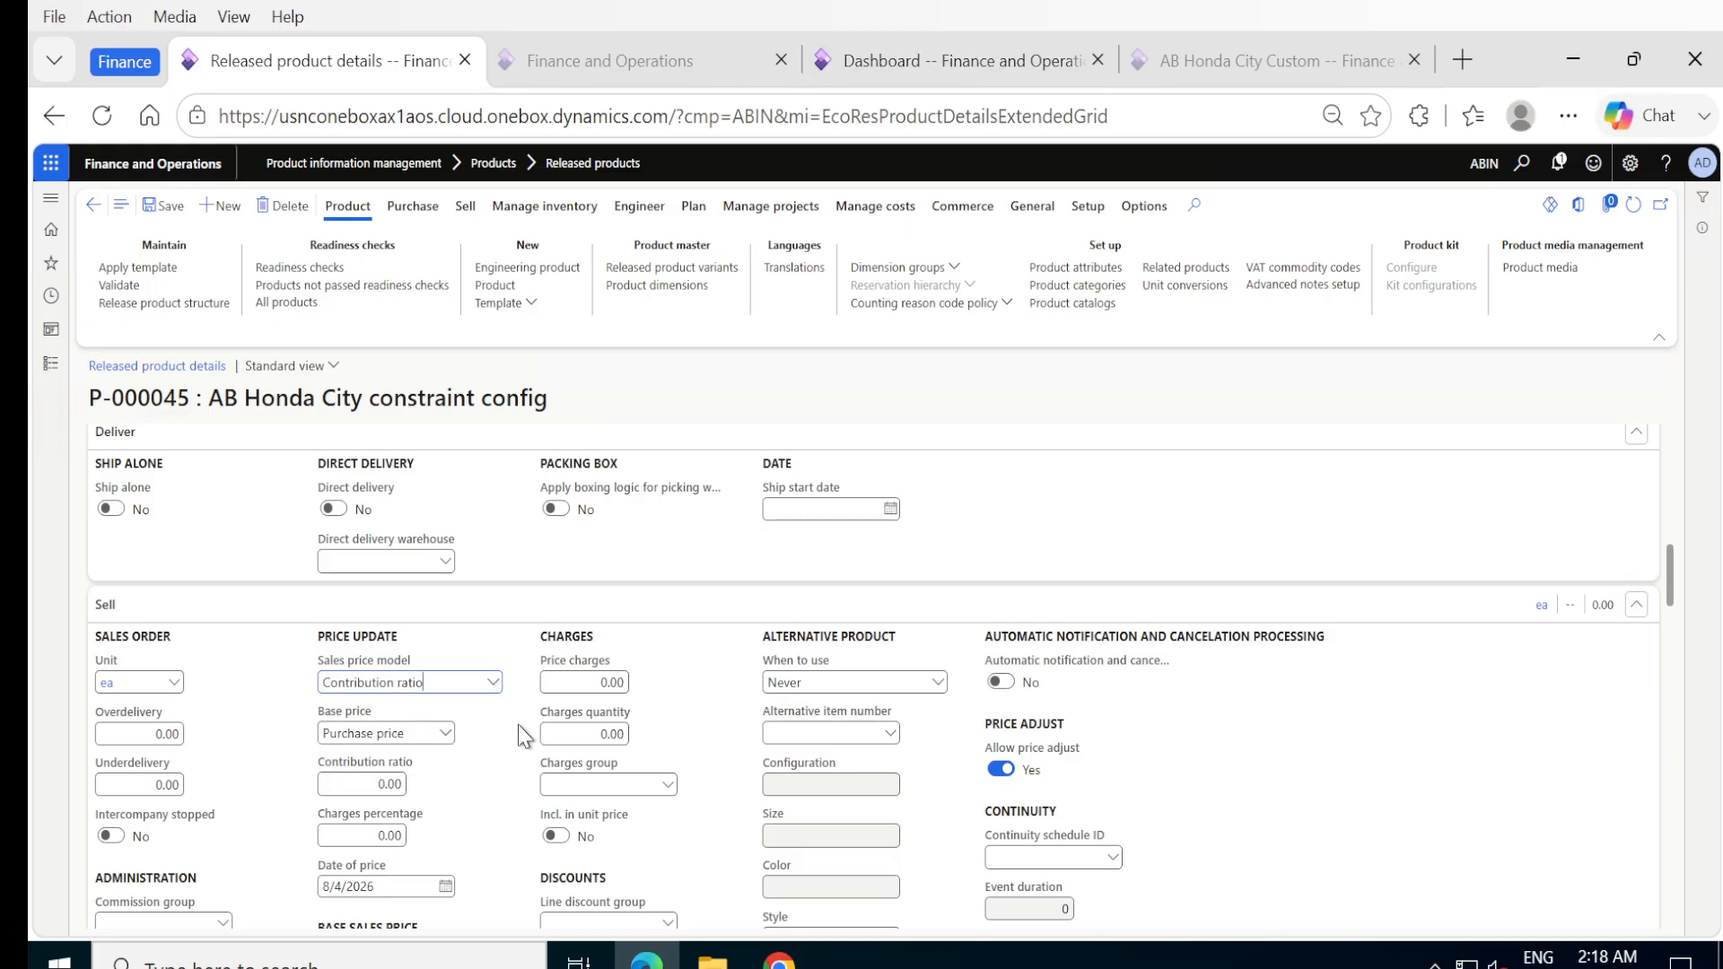
left_click(445, 735)
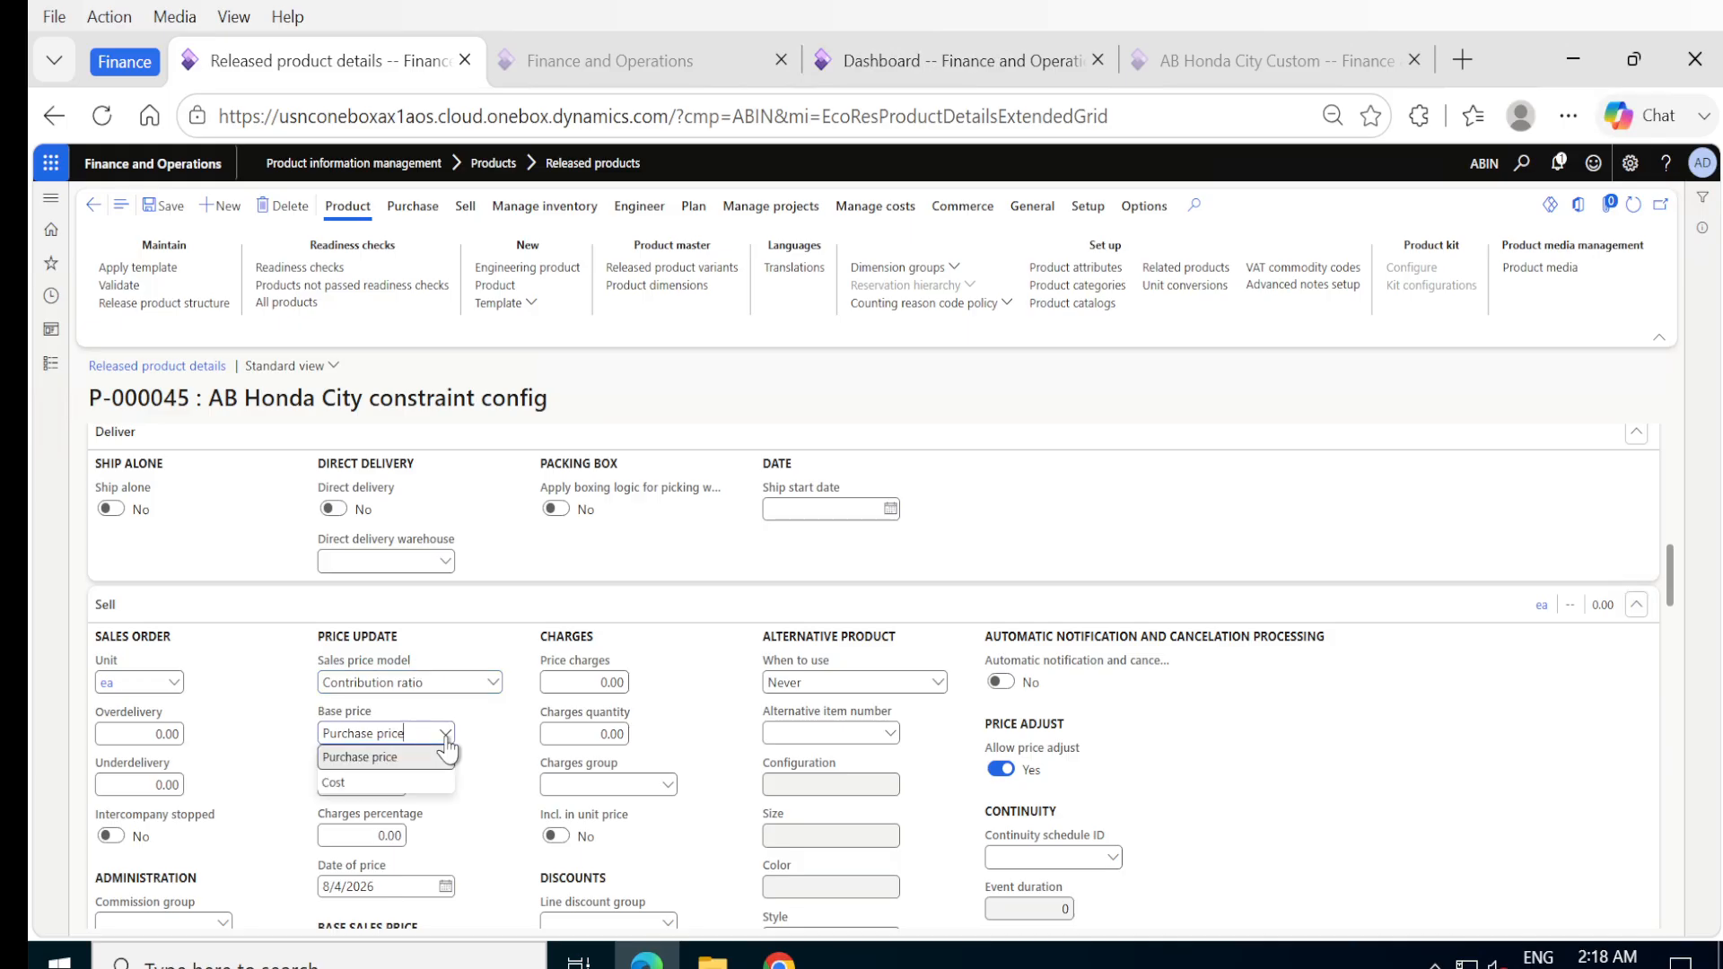
left_click(412, 785)
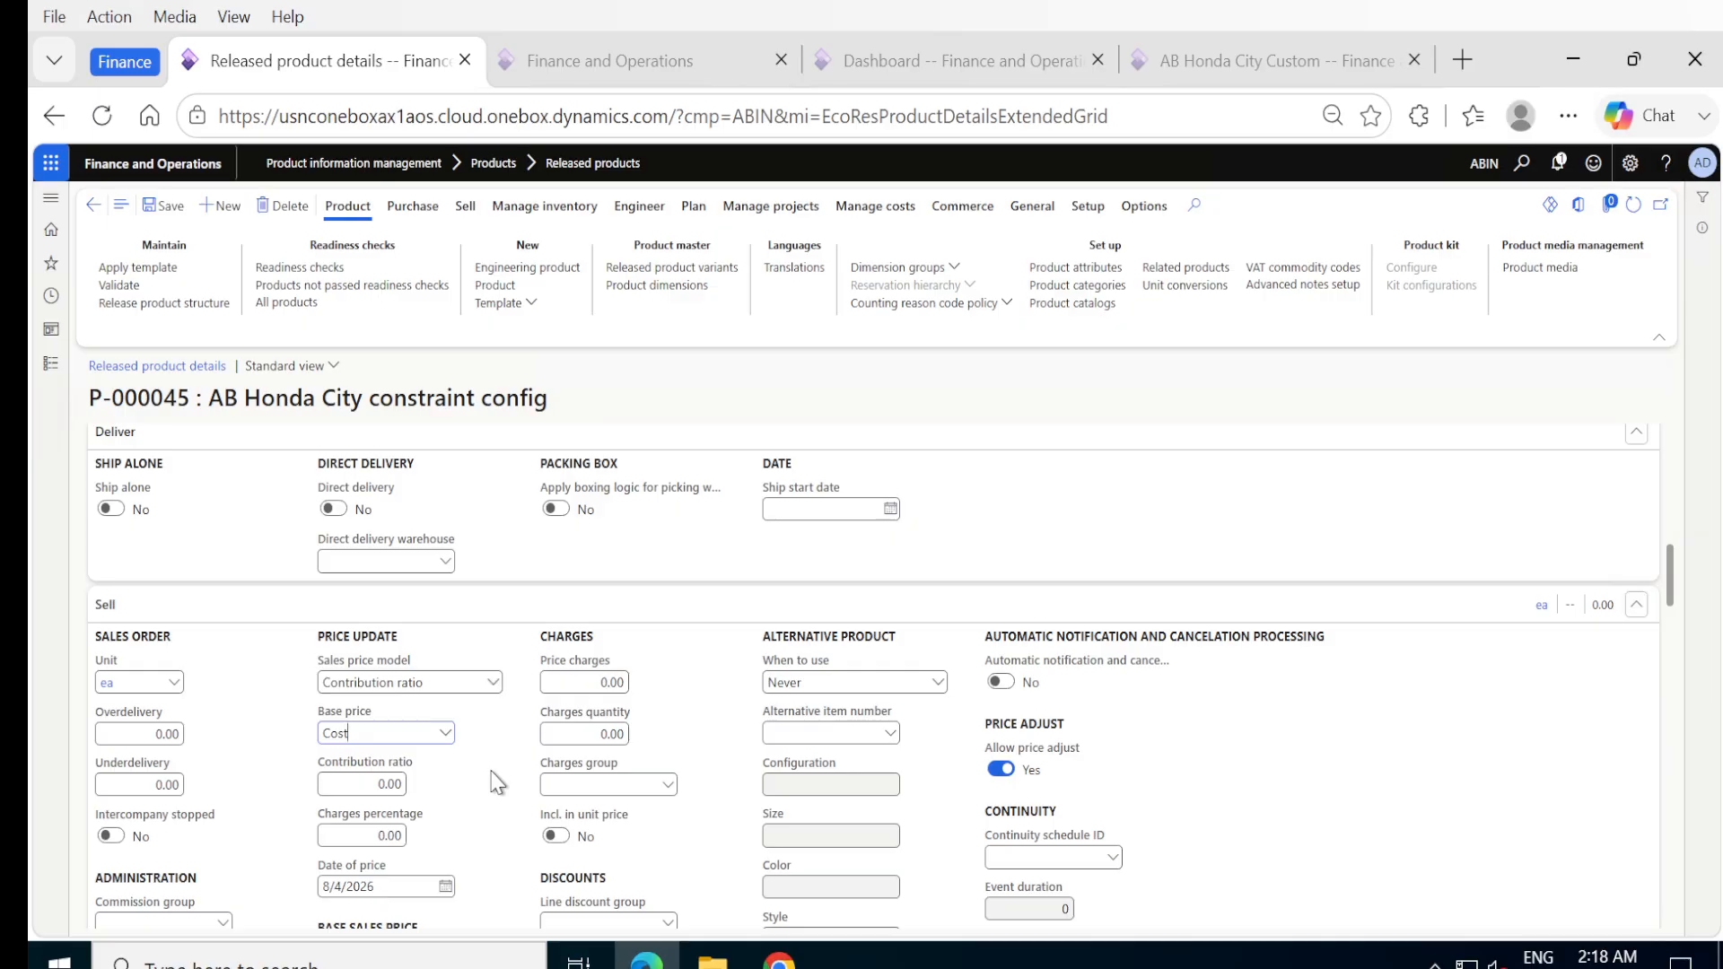
Set the cost price under Manage costs to 950,000.00 and agree to recalculate the revenue accounts.
scroll(496, 783, "down", 10)
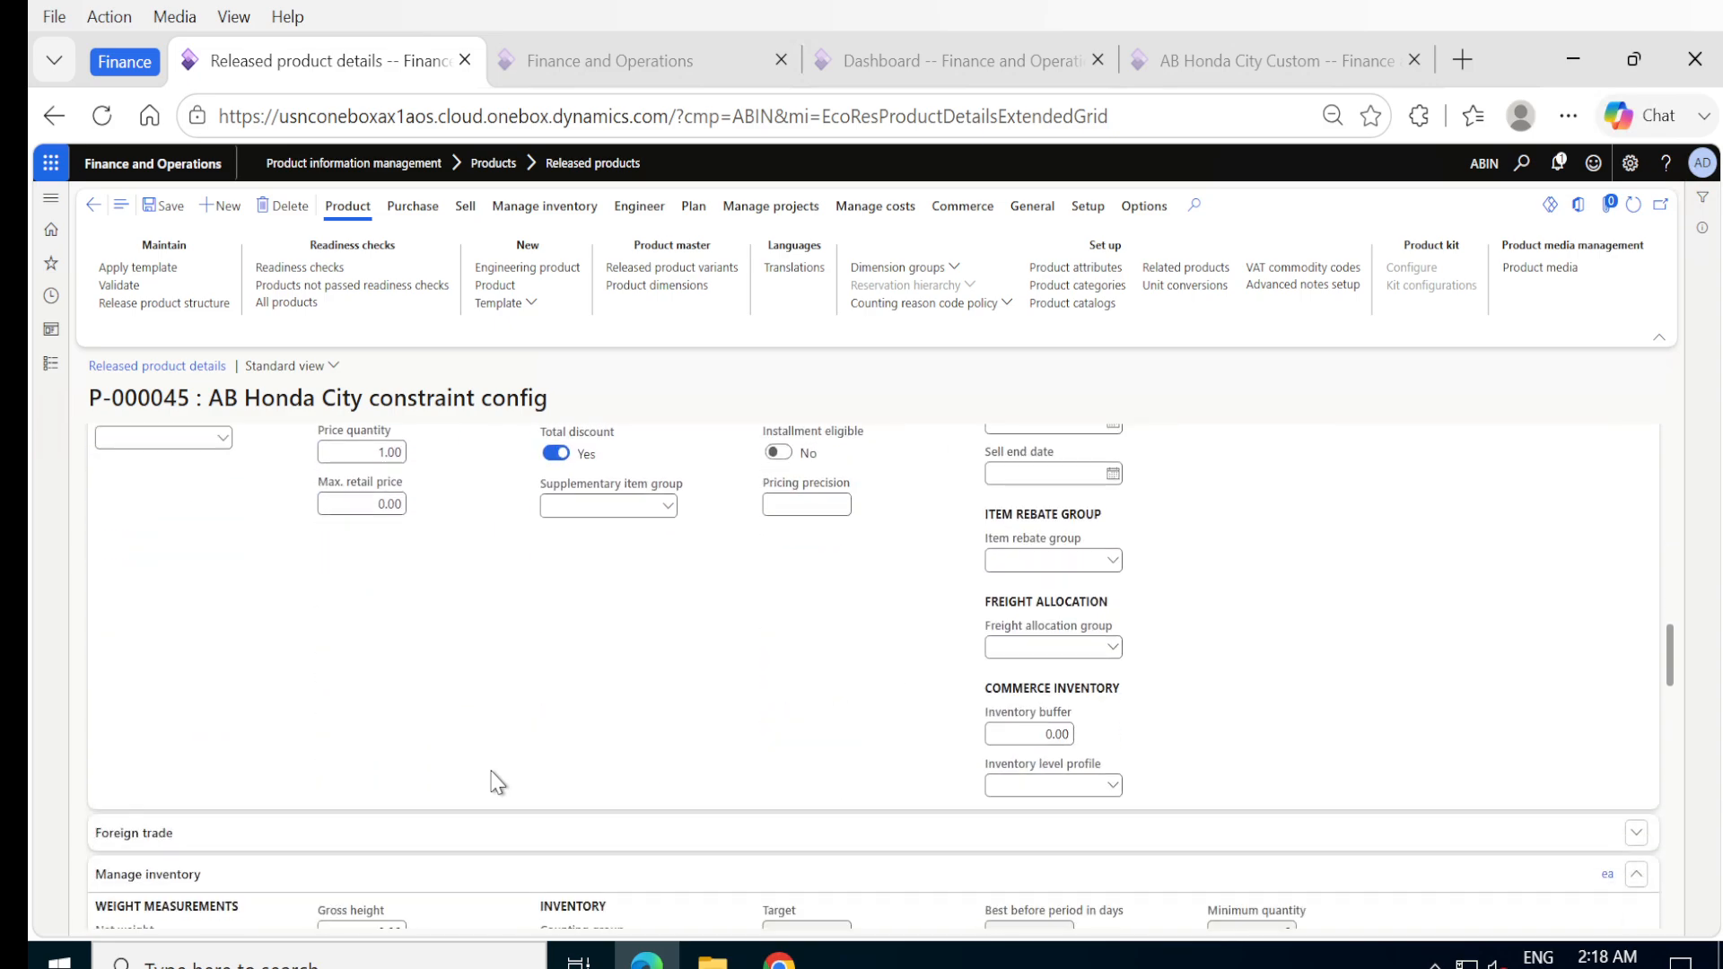
scroll(496, 784, "down", 10)
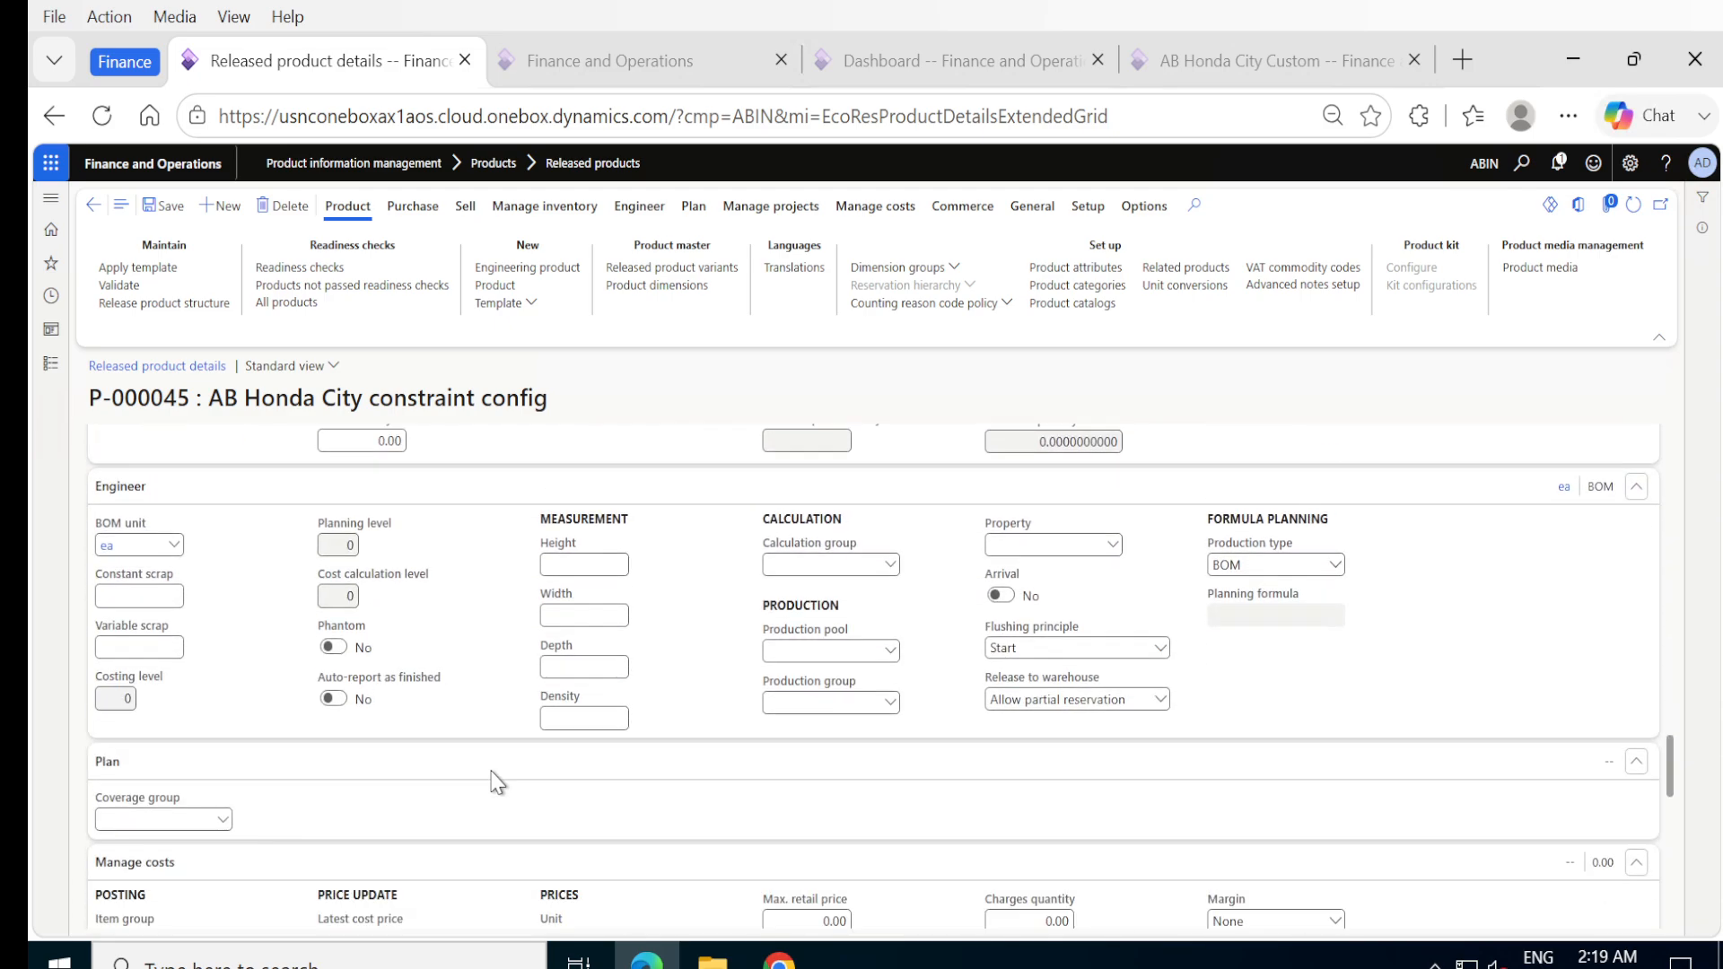
scroll(496, 784, "down", 1)
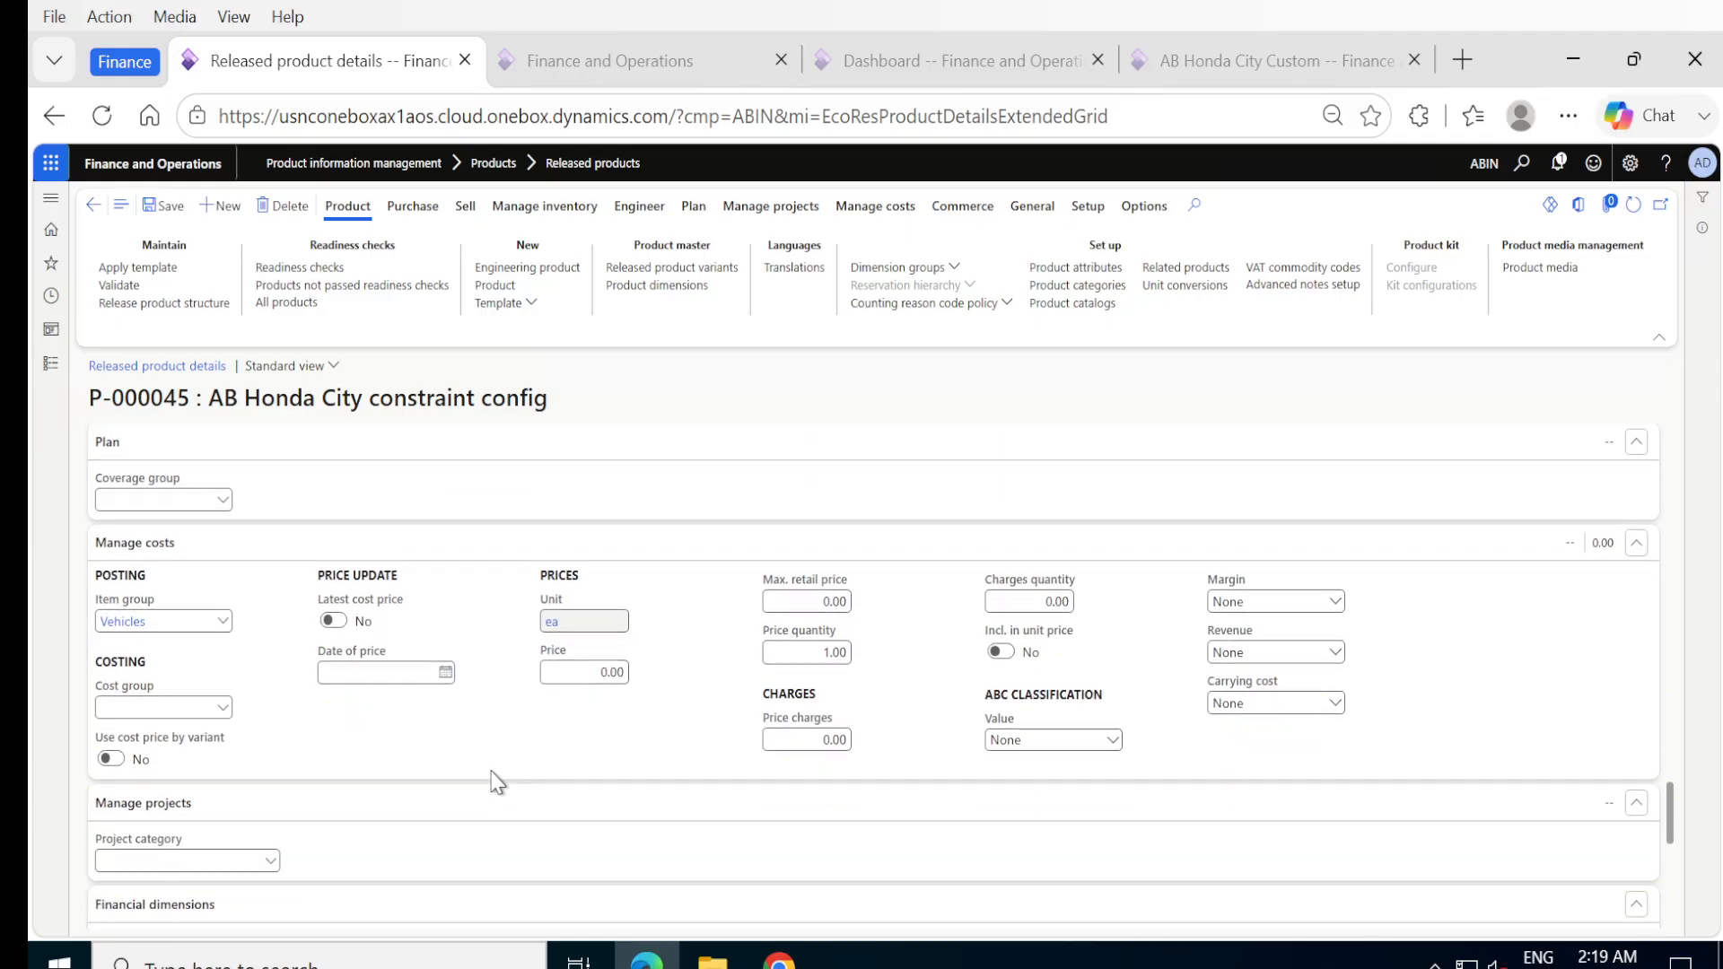
left_click(603, 675)
type("950000")
key("BackSpace")
left_click(615, 735)
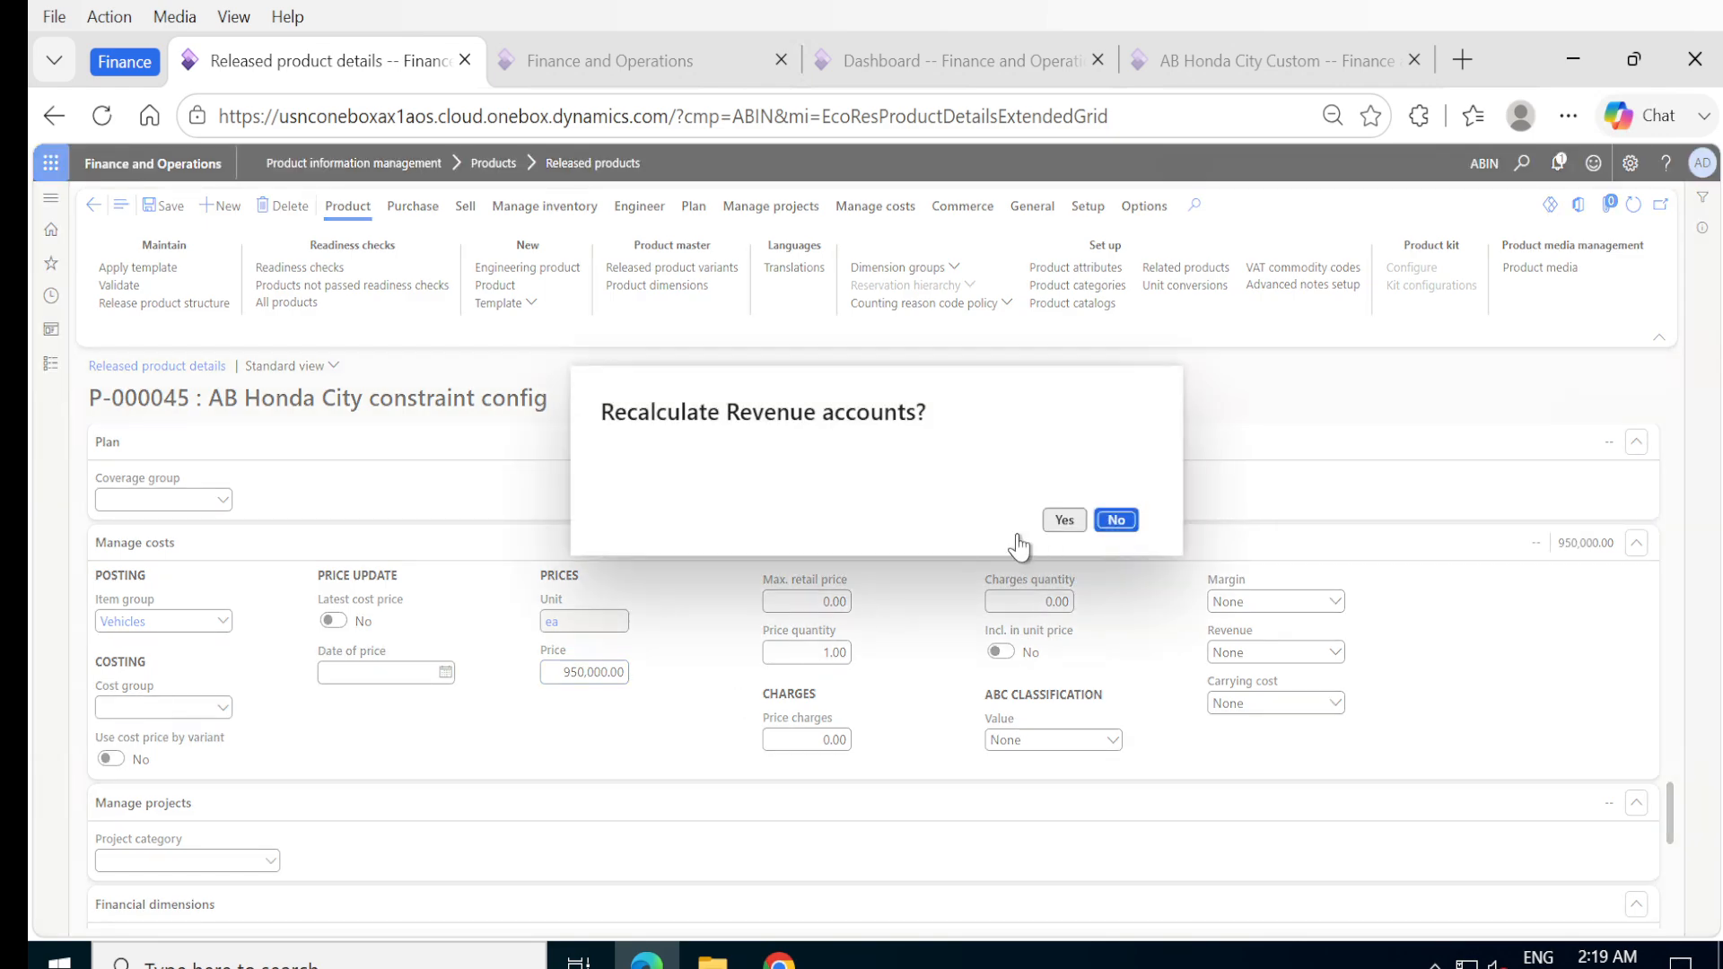
left_click(1063, 521)
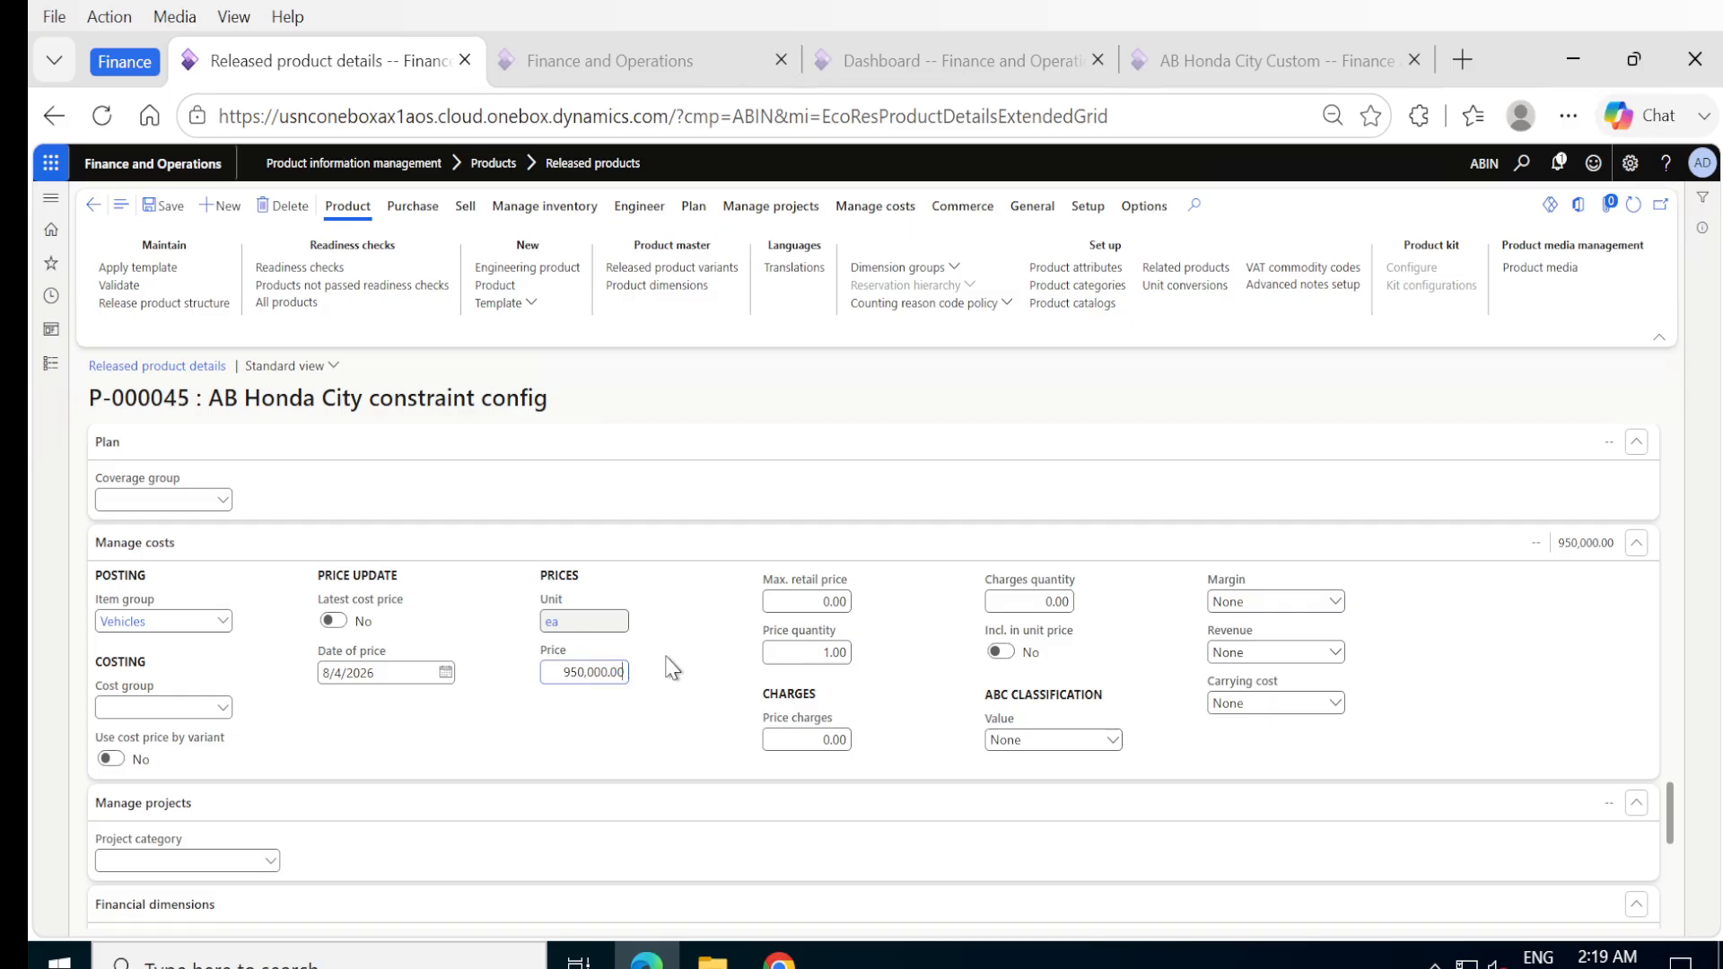
Review the sales price update settings, including the contribution ratio, and the product's purchase and general details.
scroll(672, 669, "up", 5)
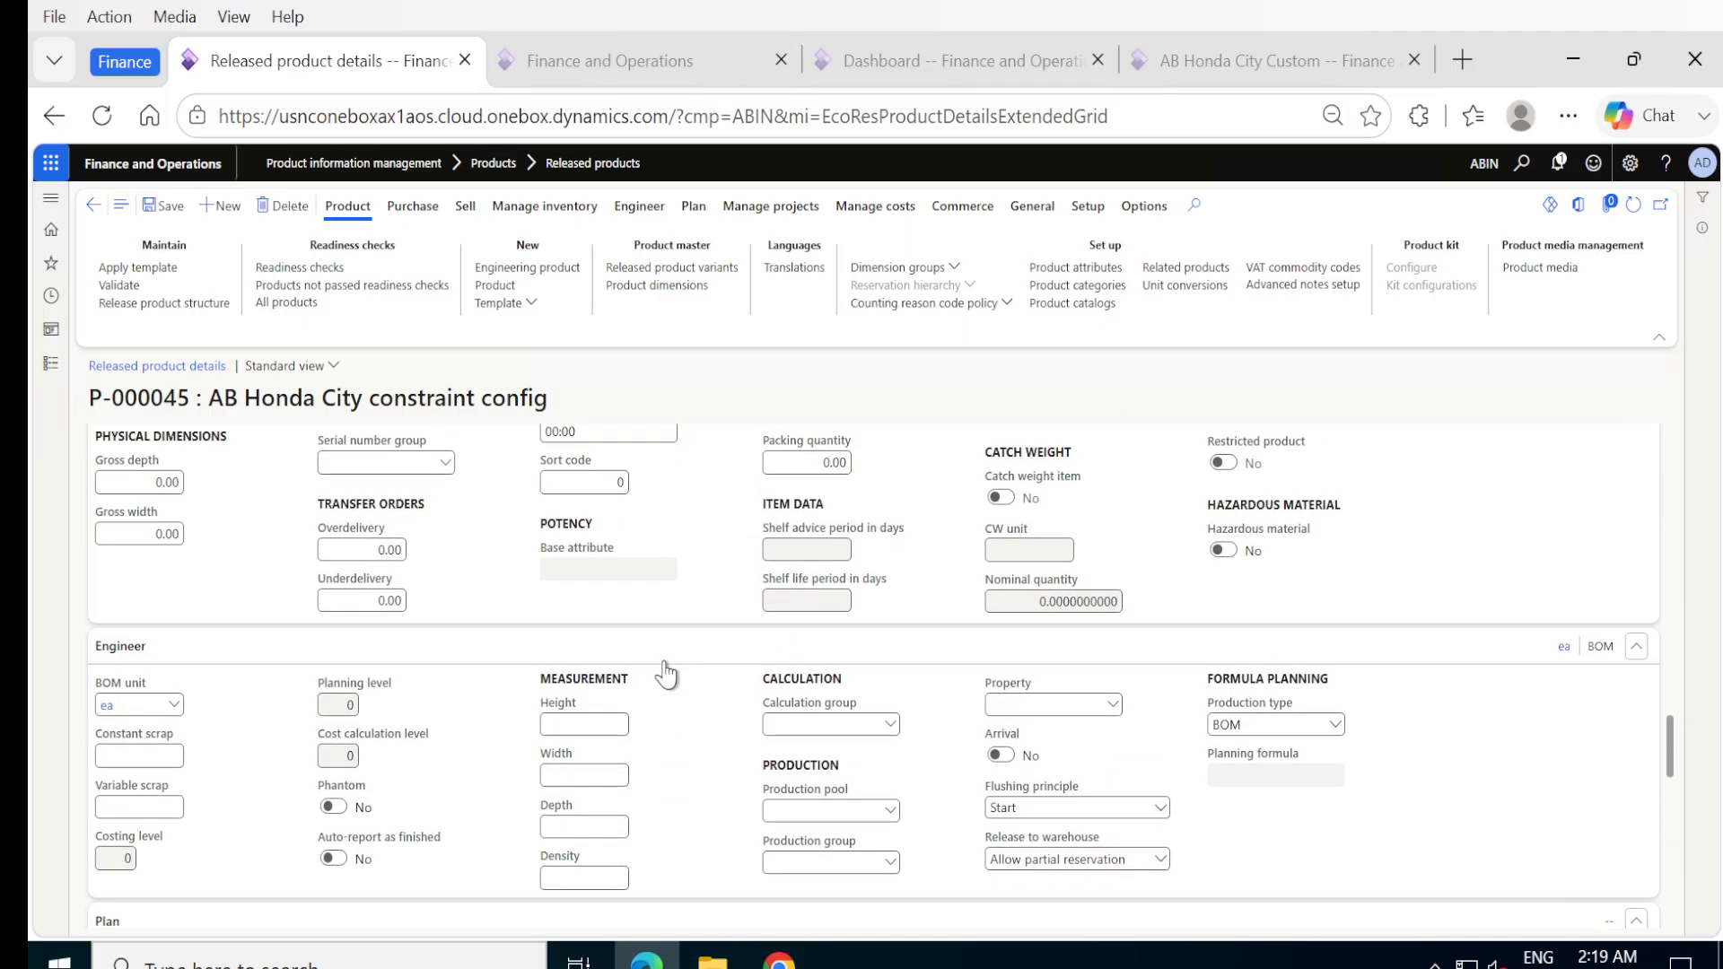
scroll(512, 644, "up", 10)
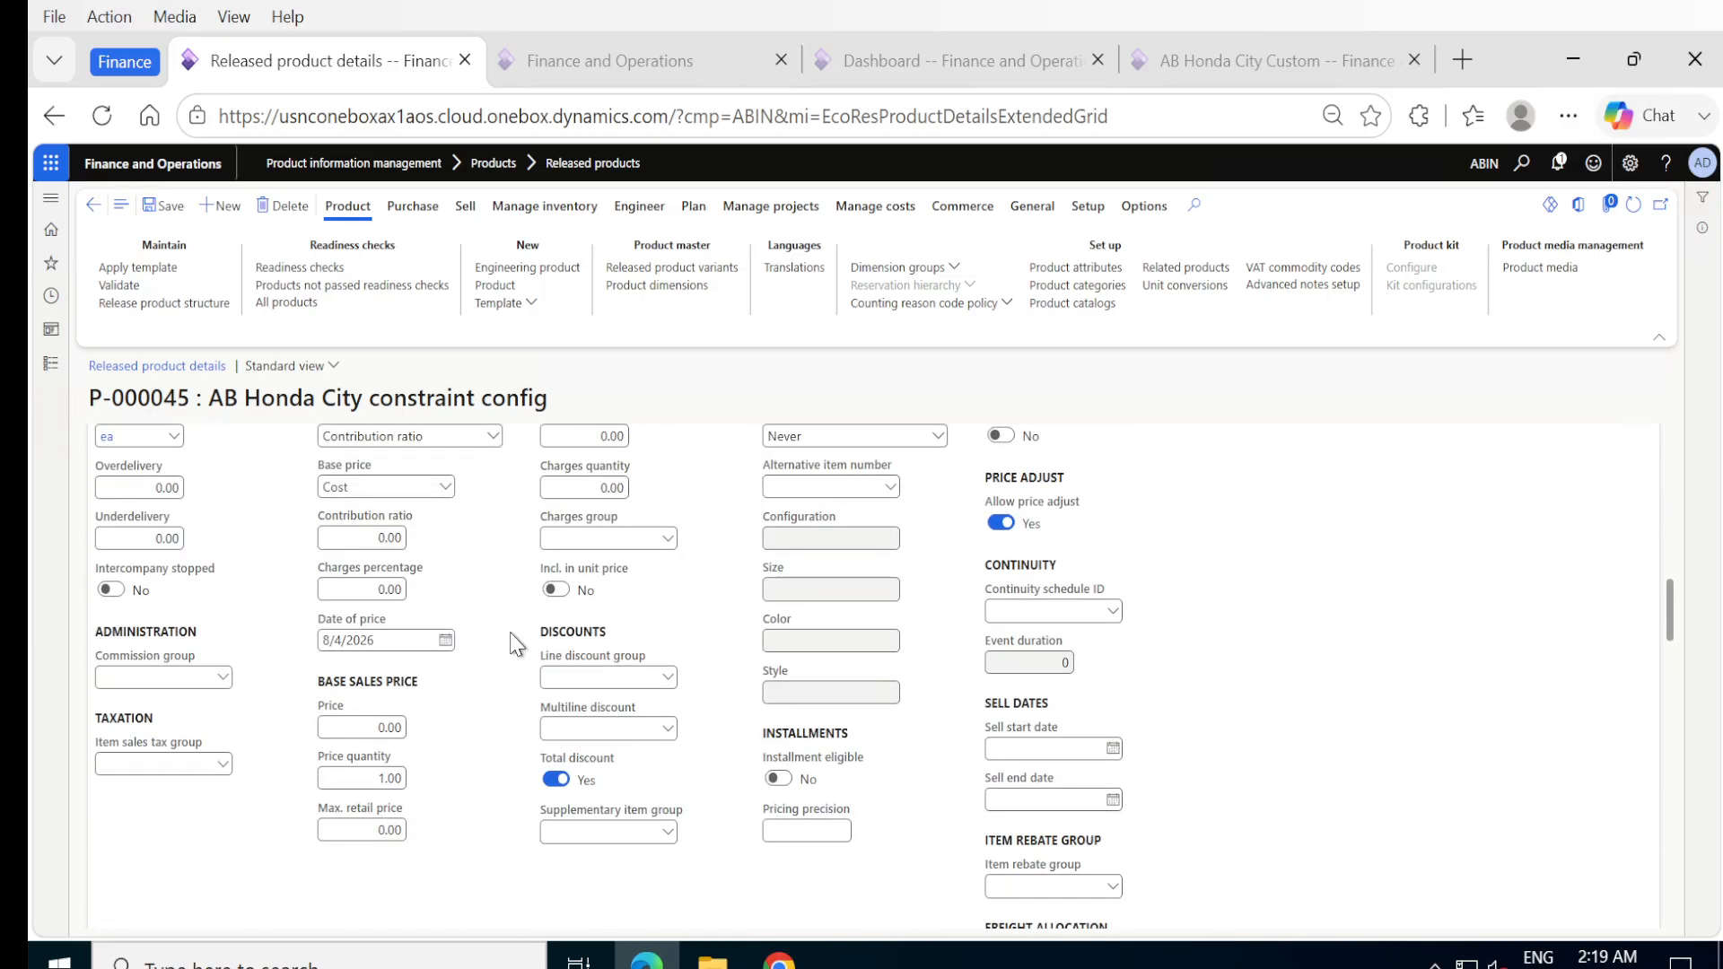
scroll(514, 643, "up", 2)
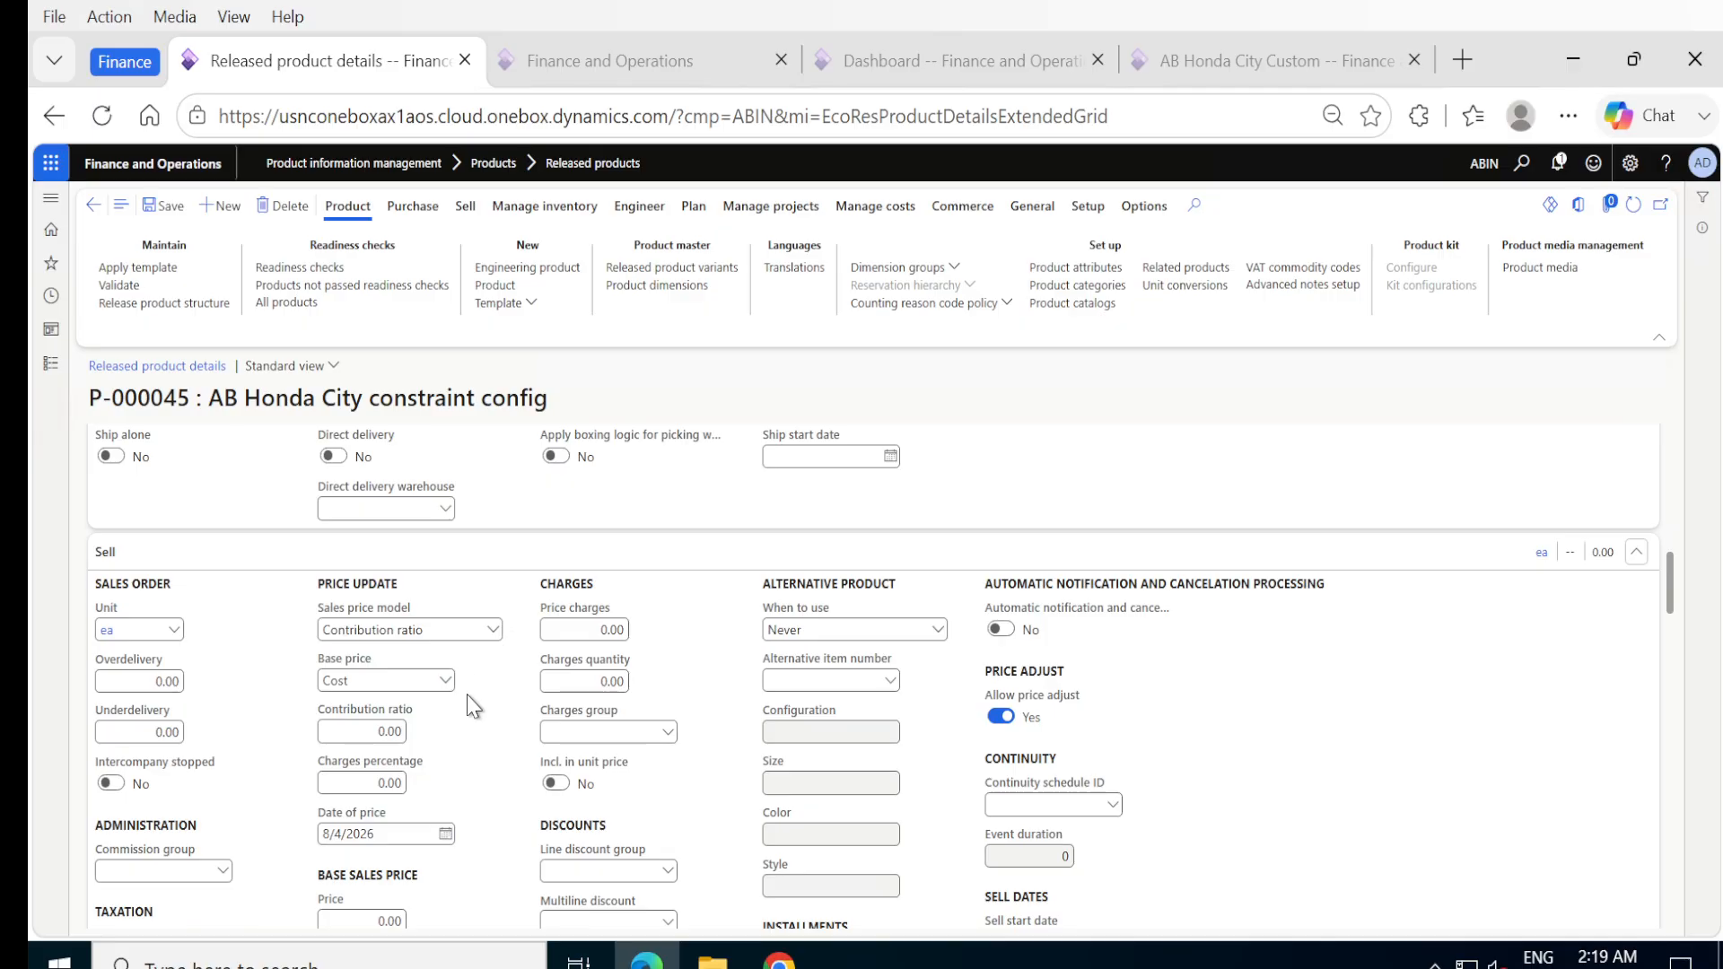
scroll(475, 708, "down", 1)
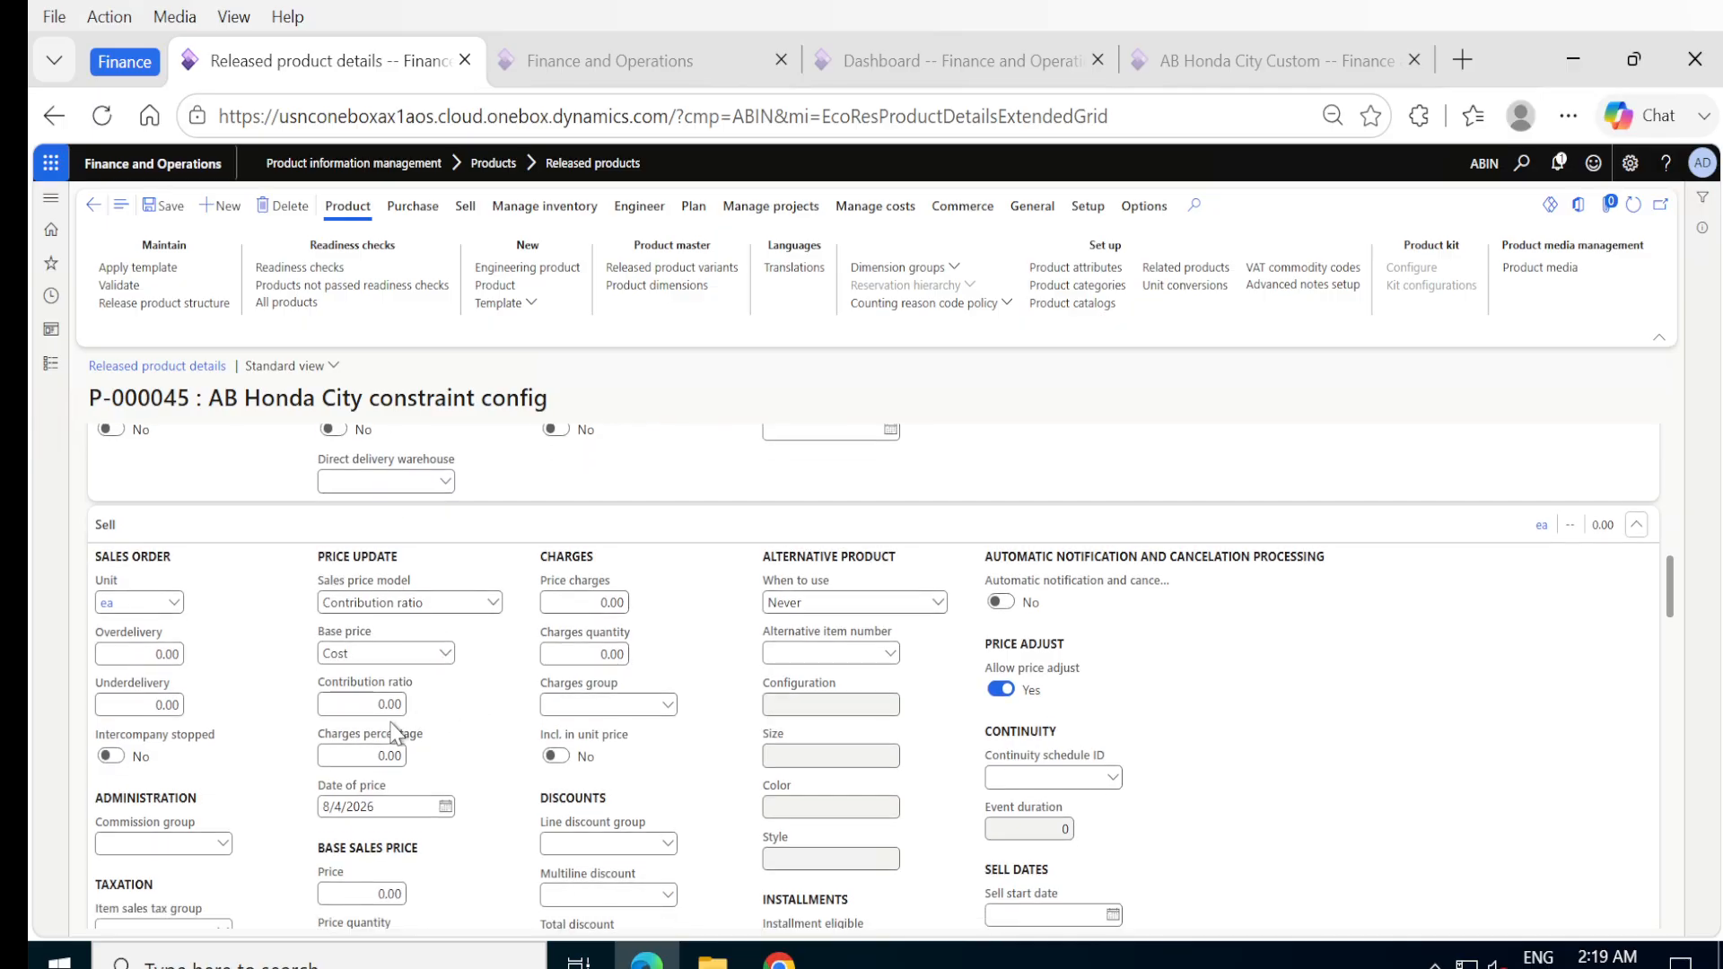
left_click(376, 703)
double_click(376, 704)
left_click(497, 747)
scroll(490, 730, "up", 10)
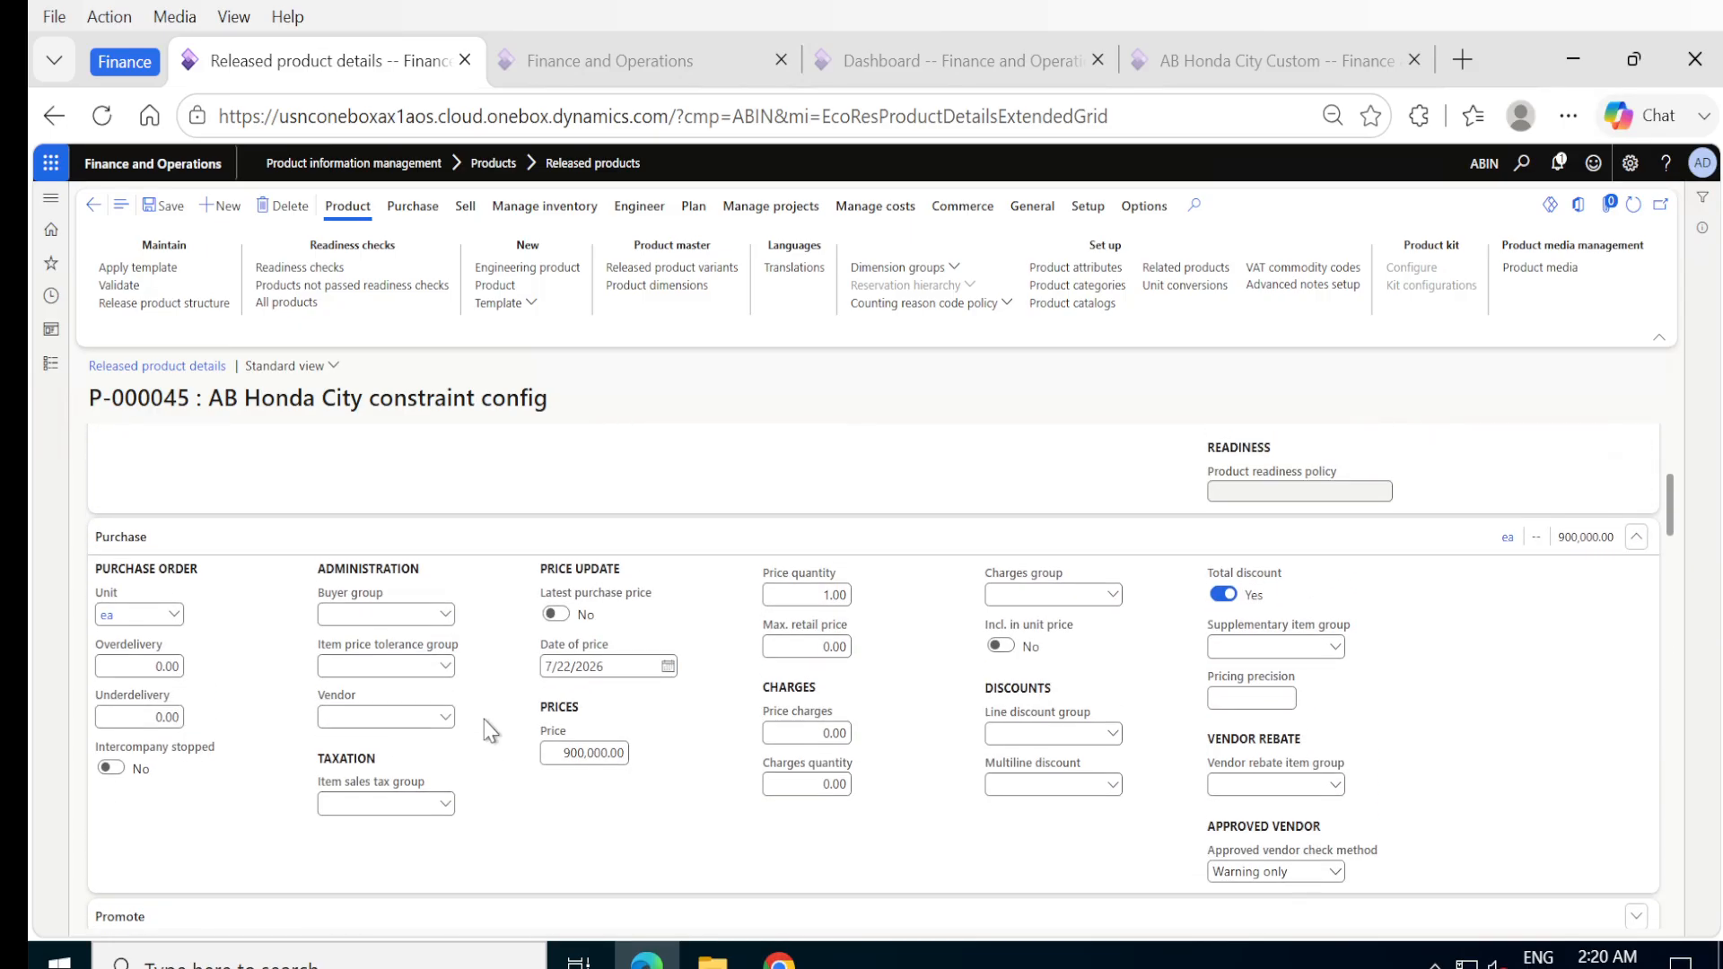
scroll(490, 730, "up", 1)
scroll(490, 729, "up", 3)
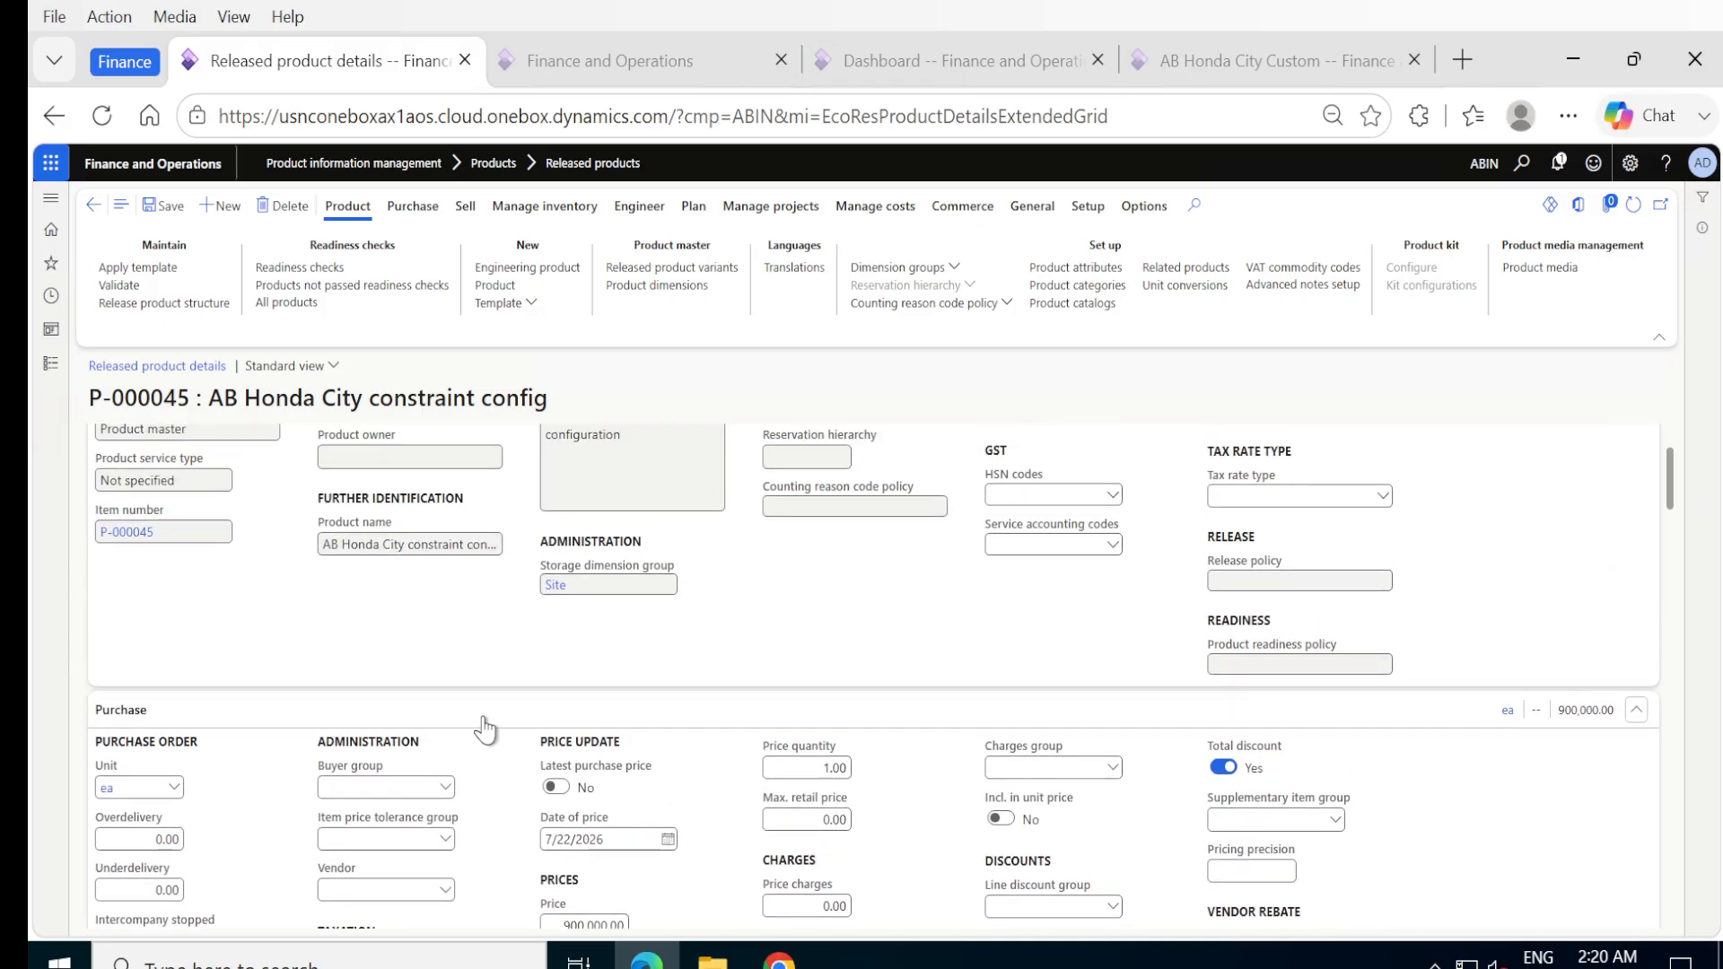
scroll(485, 730, "up", 3)
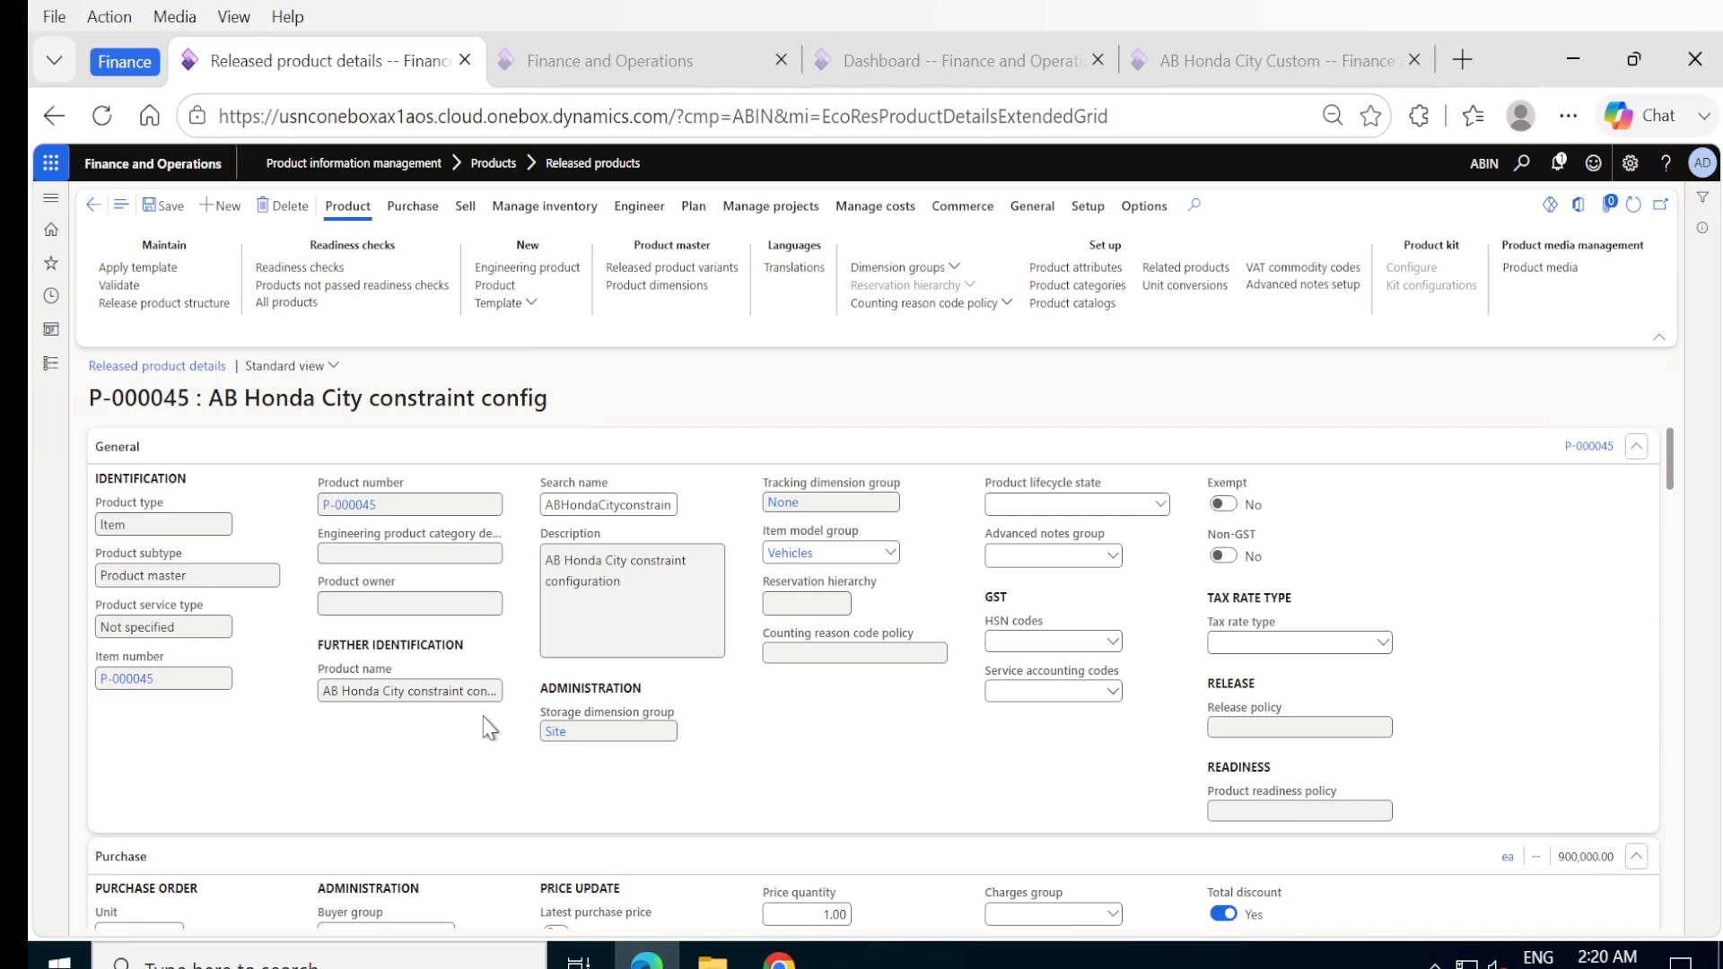
Assign the Itemcprice calculation group to the product's engineering calculation settings.
scroll(490, 729, "down", 15)
scroll(485, 729, "down", 2)
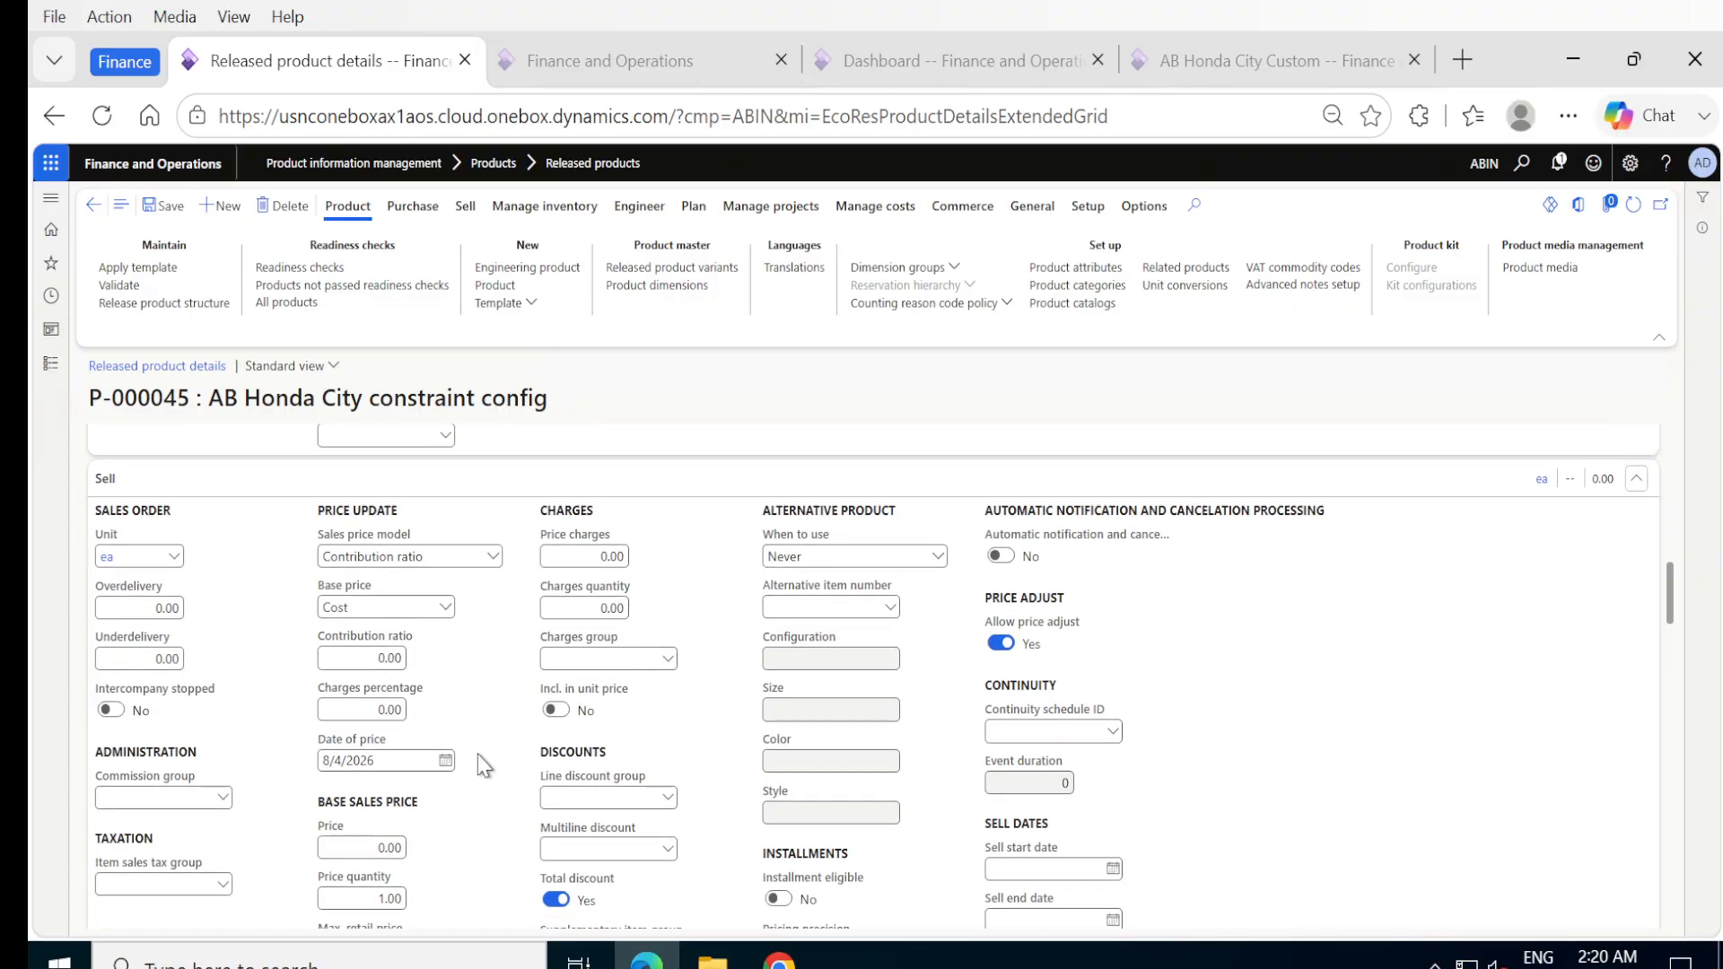
scroll(485, 766, "down", 1)
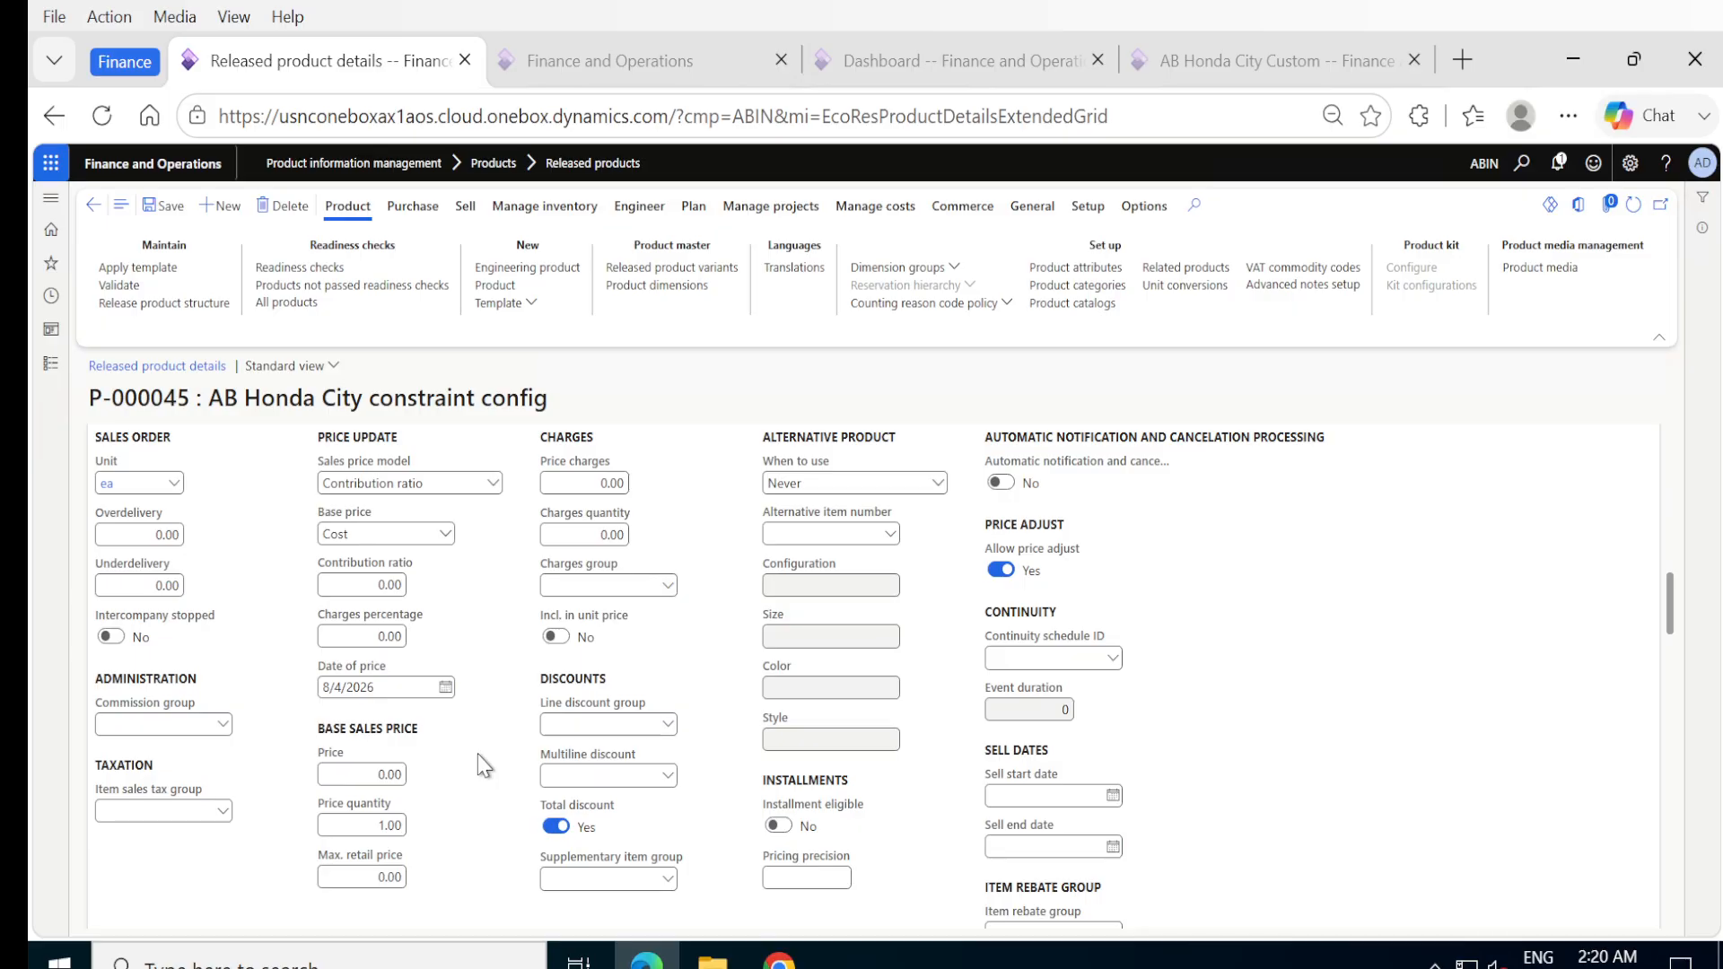
scroll(485, 766, "down", 7)
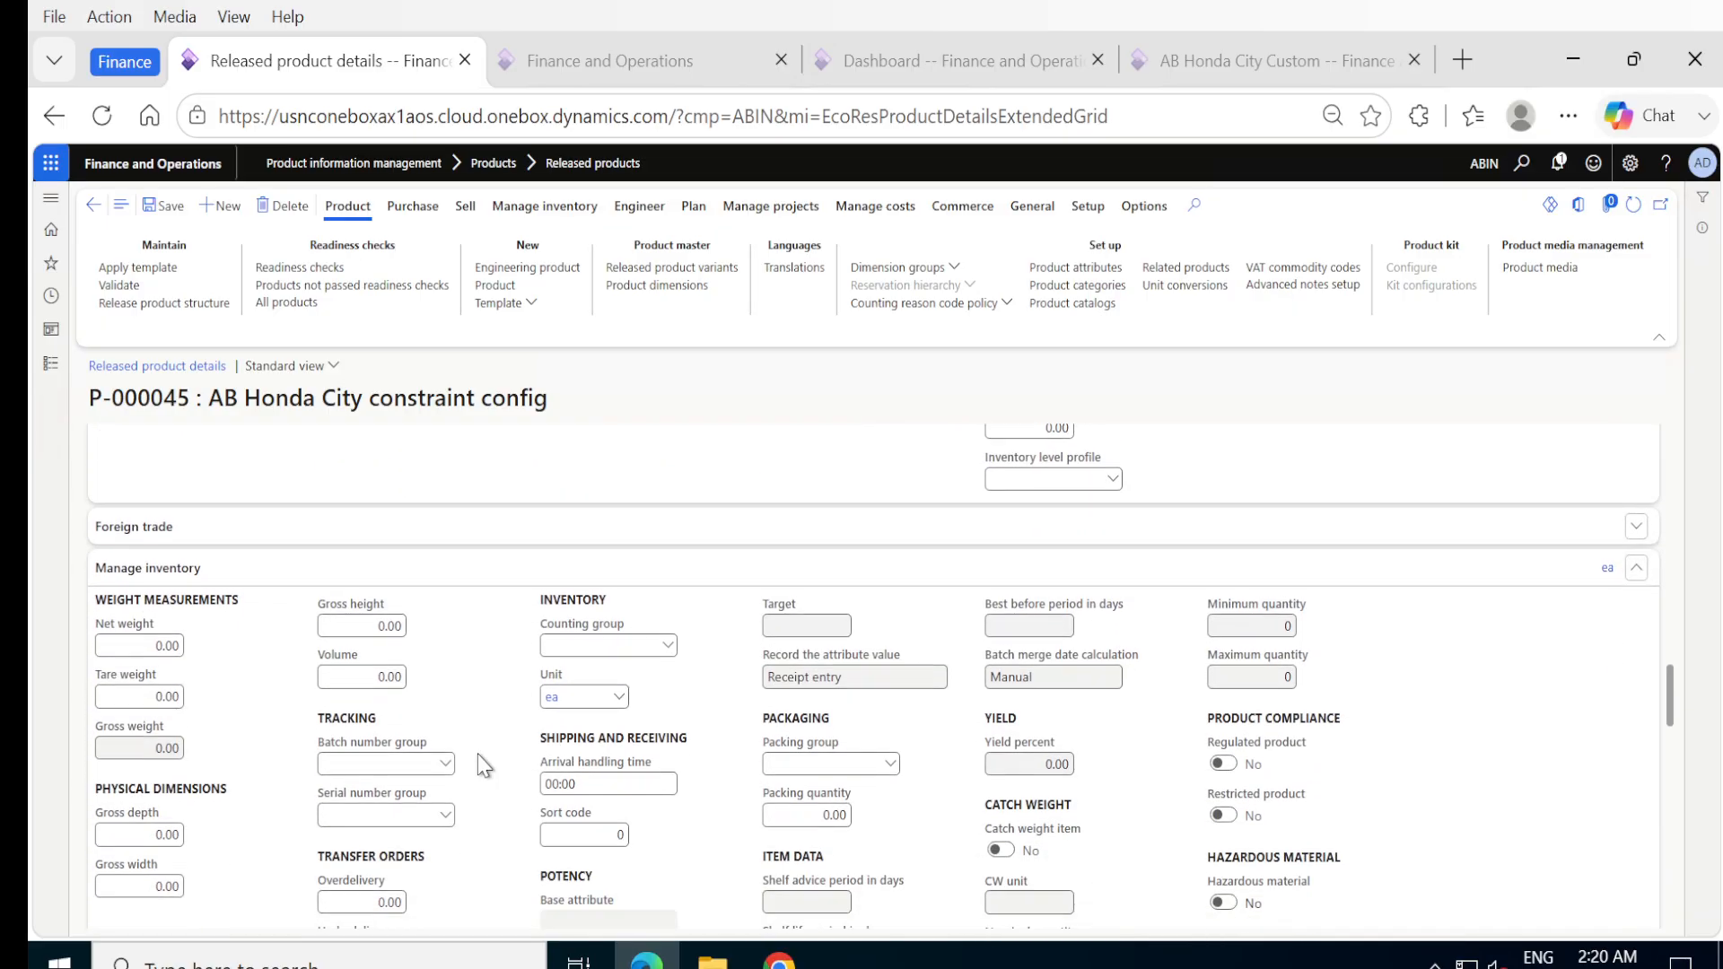
scroll(485, 766, "down", 1)
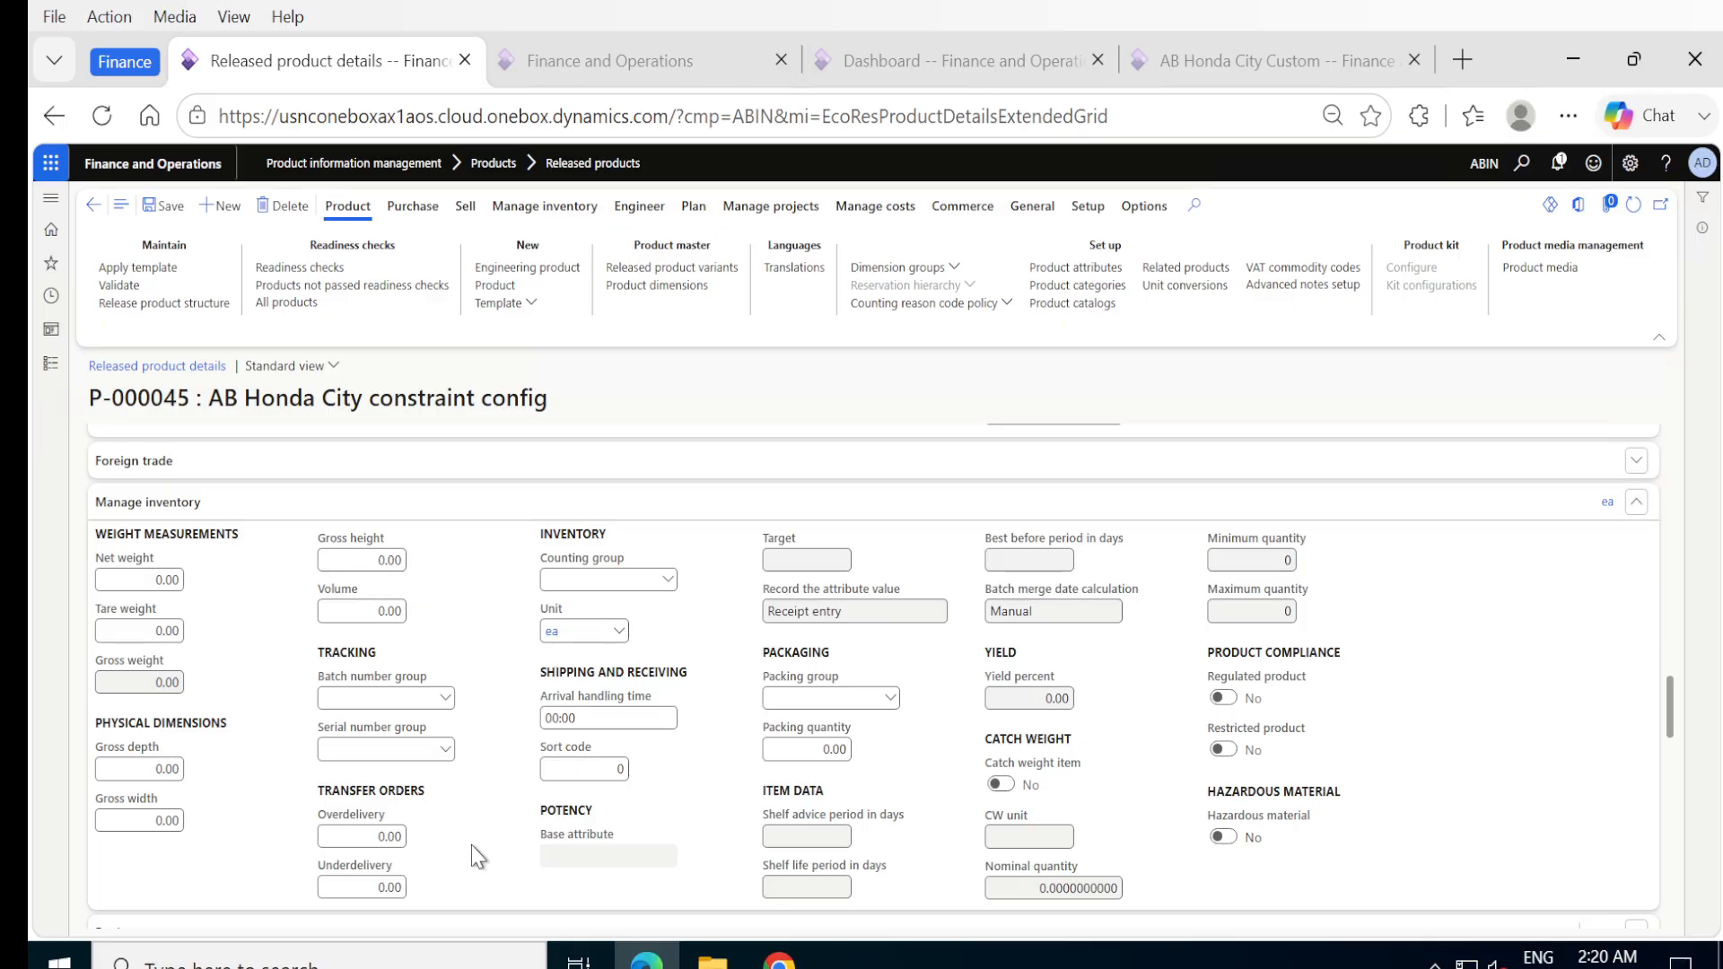
scroll(471, 843, "down", 3)
scroll(471, 844, "down", 3)
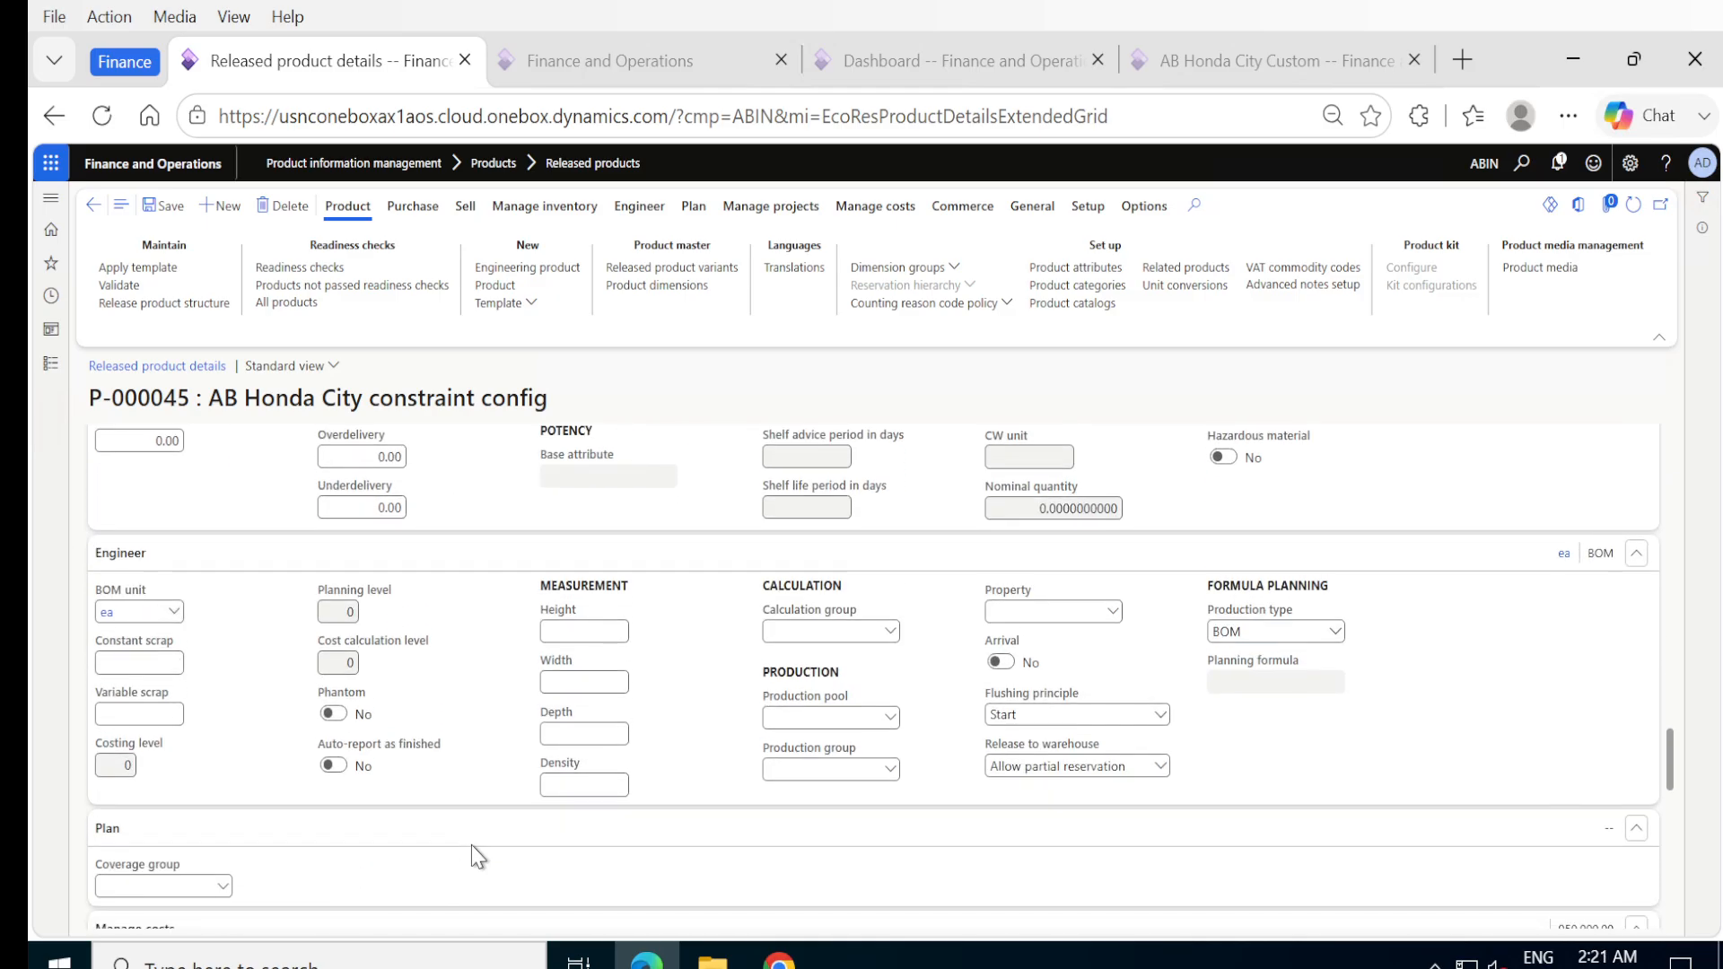
left_click(770, 549)
left_click(890, 545)
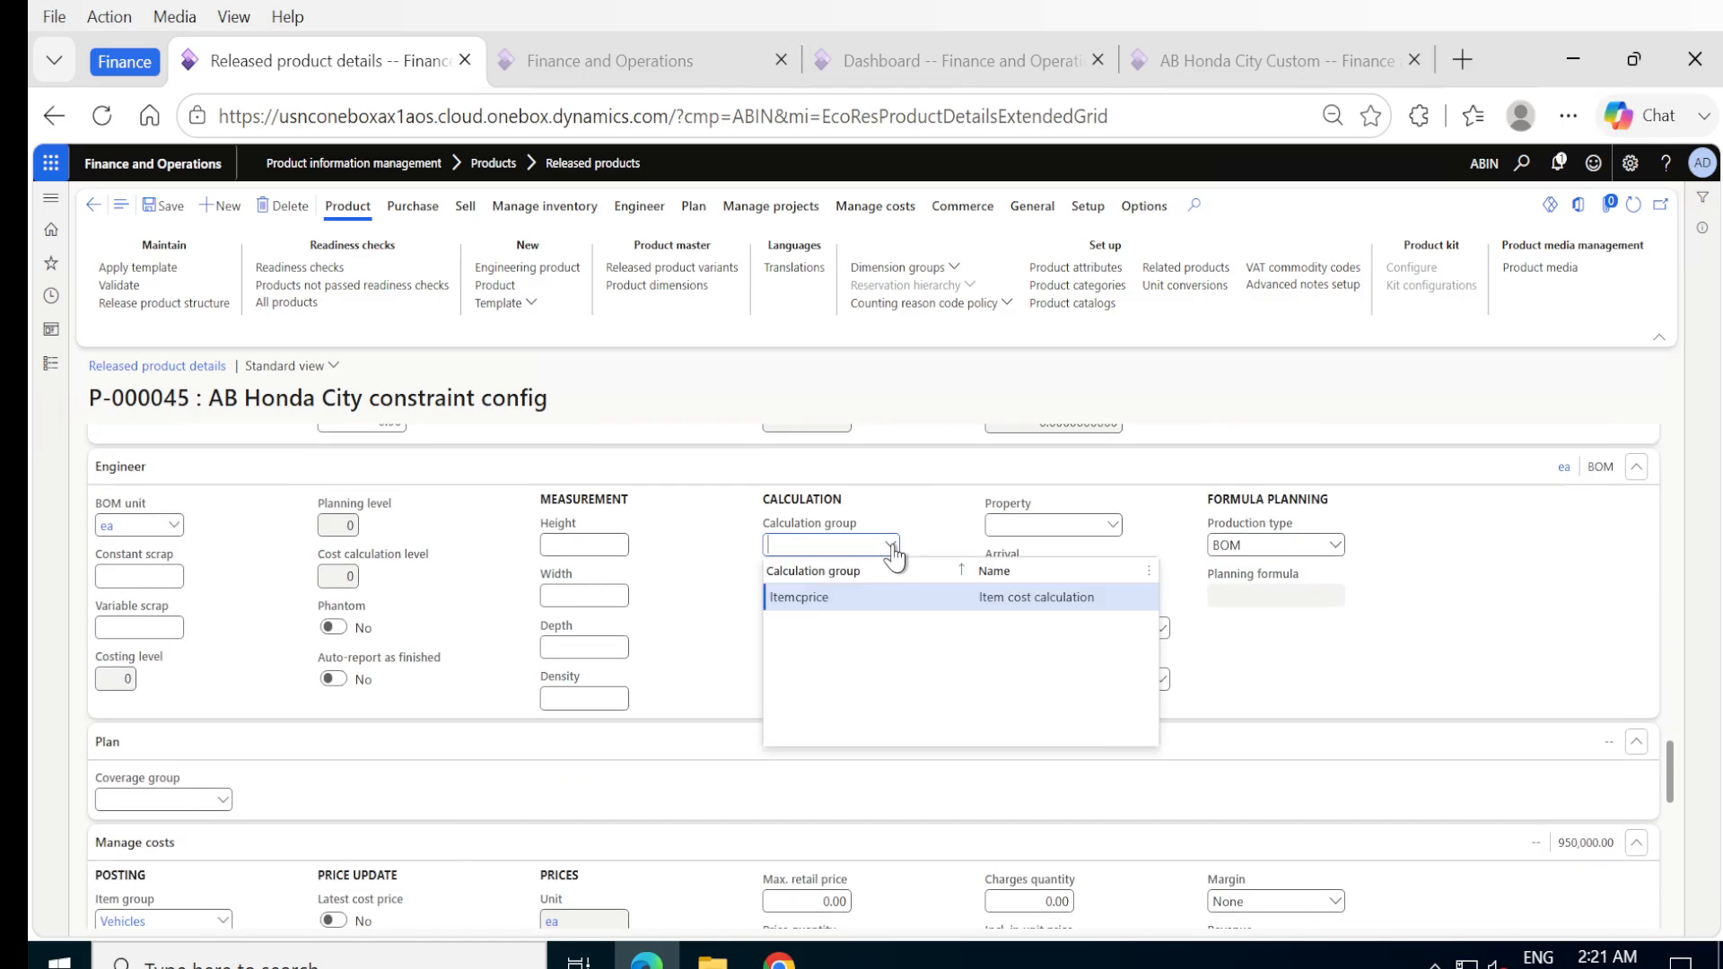
left_click(812, 597)
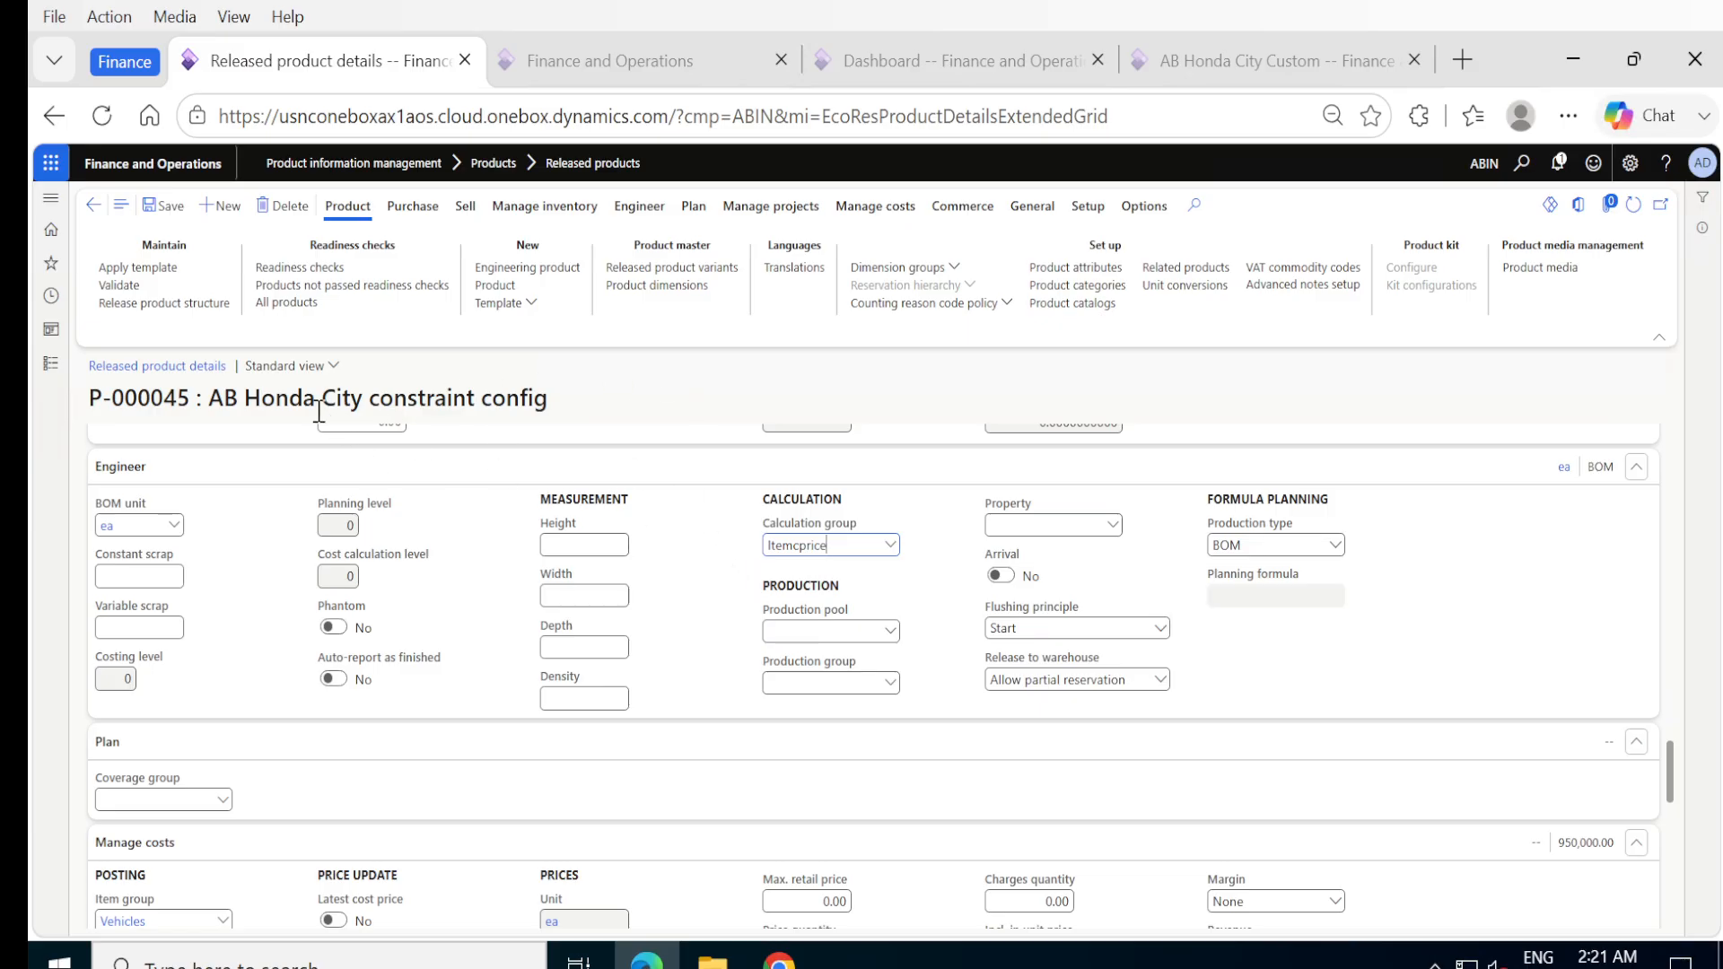
Open the details of the Itemcprice calculation group to examine its cost and sales price models.
right_click(891, 557)
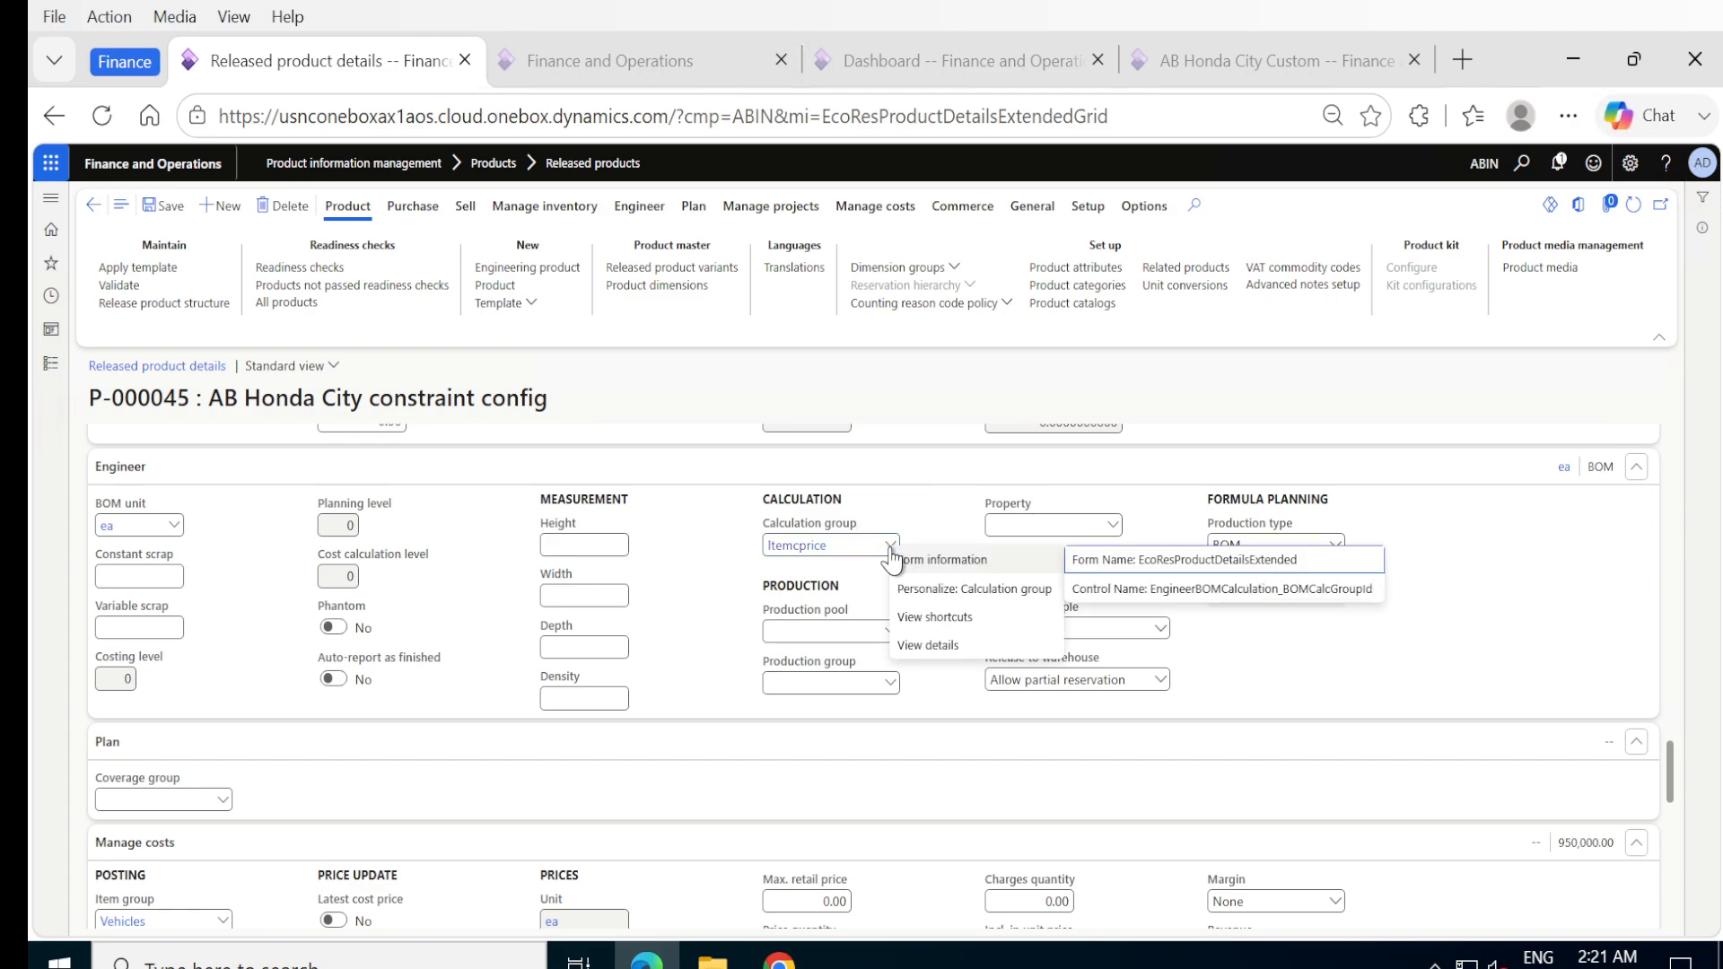
left_click(926, 648)
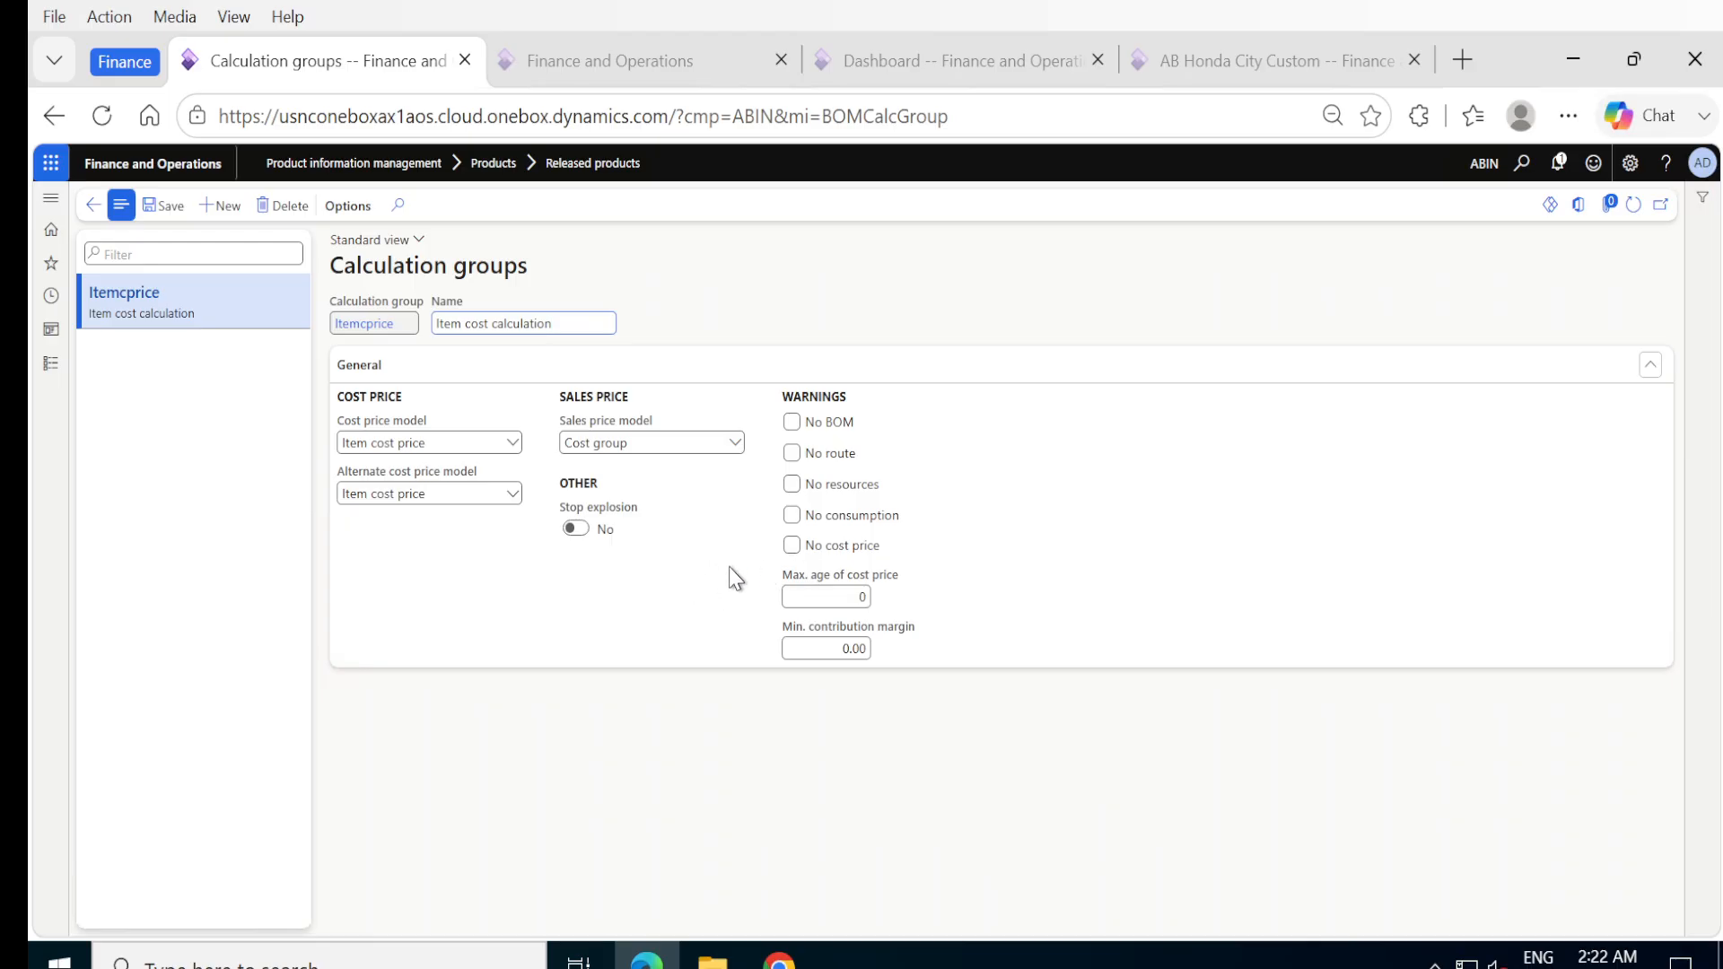
Return to the released product and set its cost group under Manage costs to Itemcgroup.
left_click(92, 206)
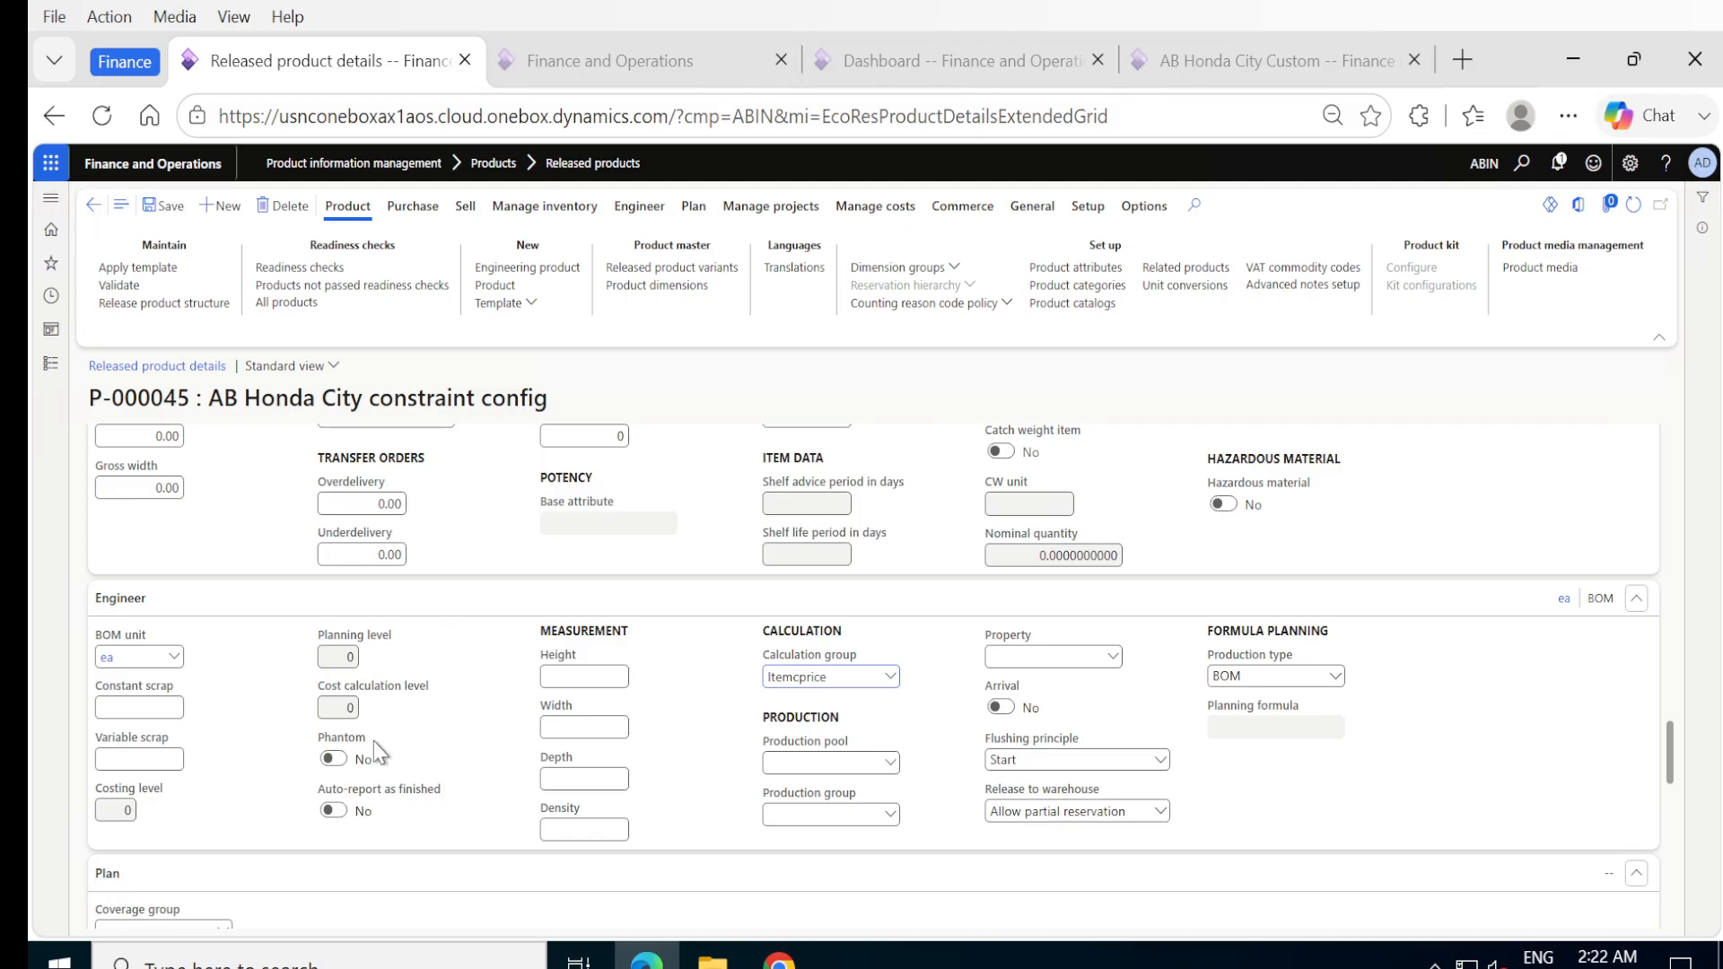
scroll(388, 824, "down", 4)
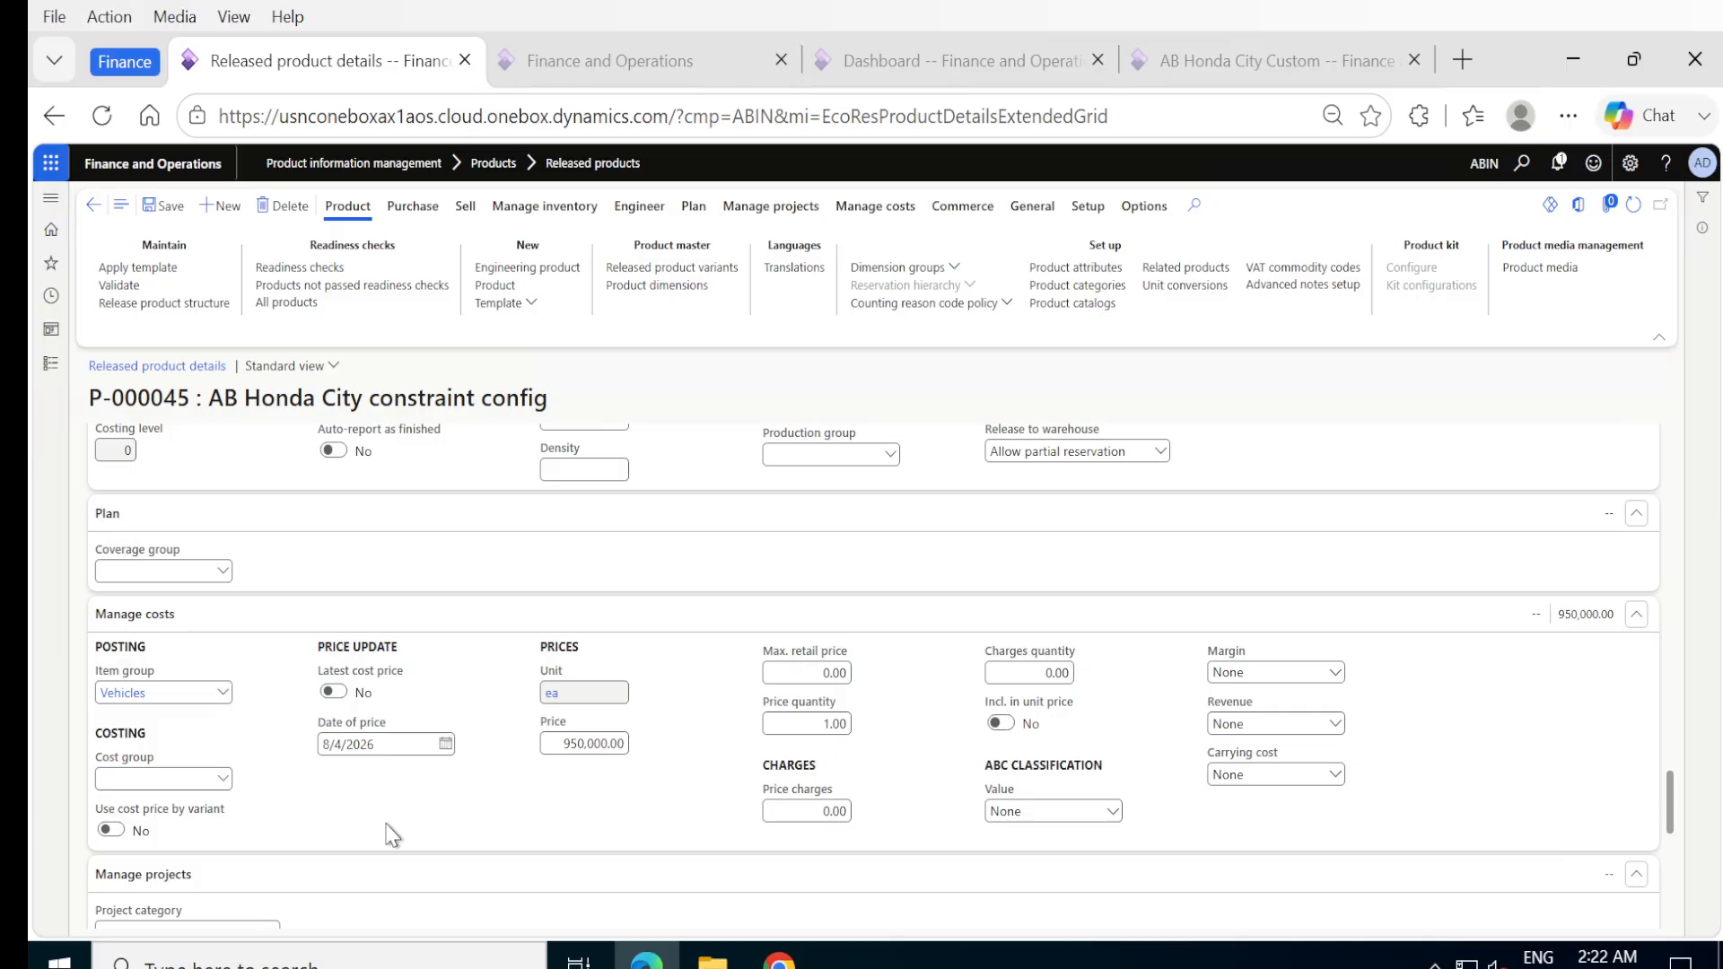
scroll(392, 835, "down", 1)
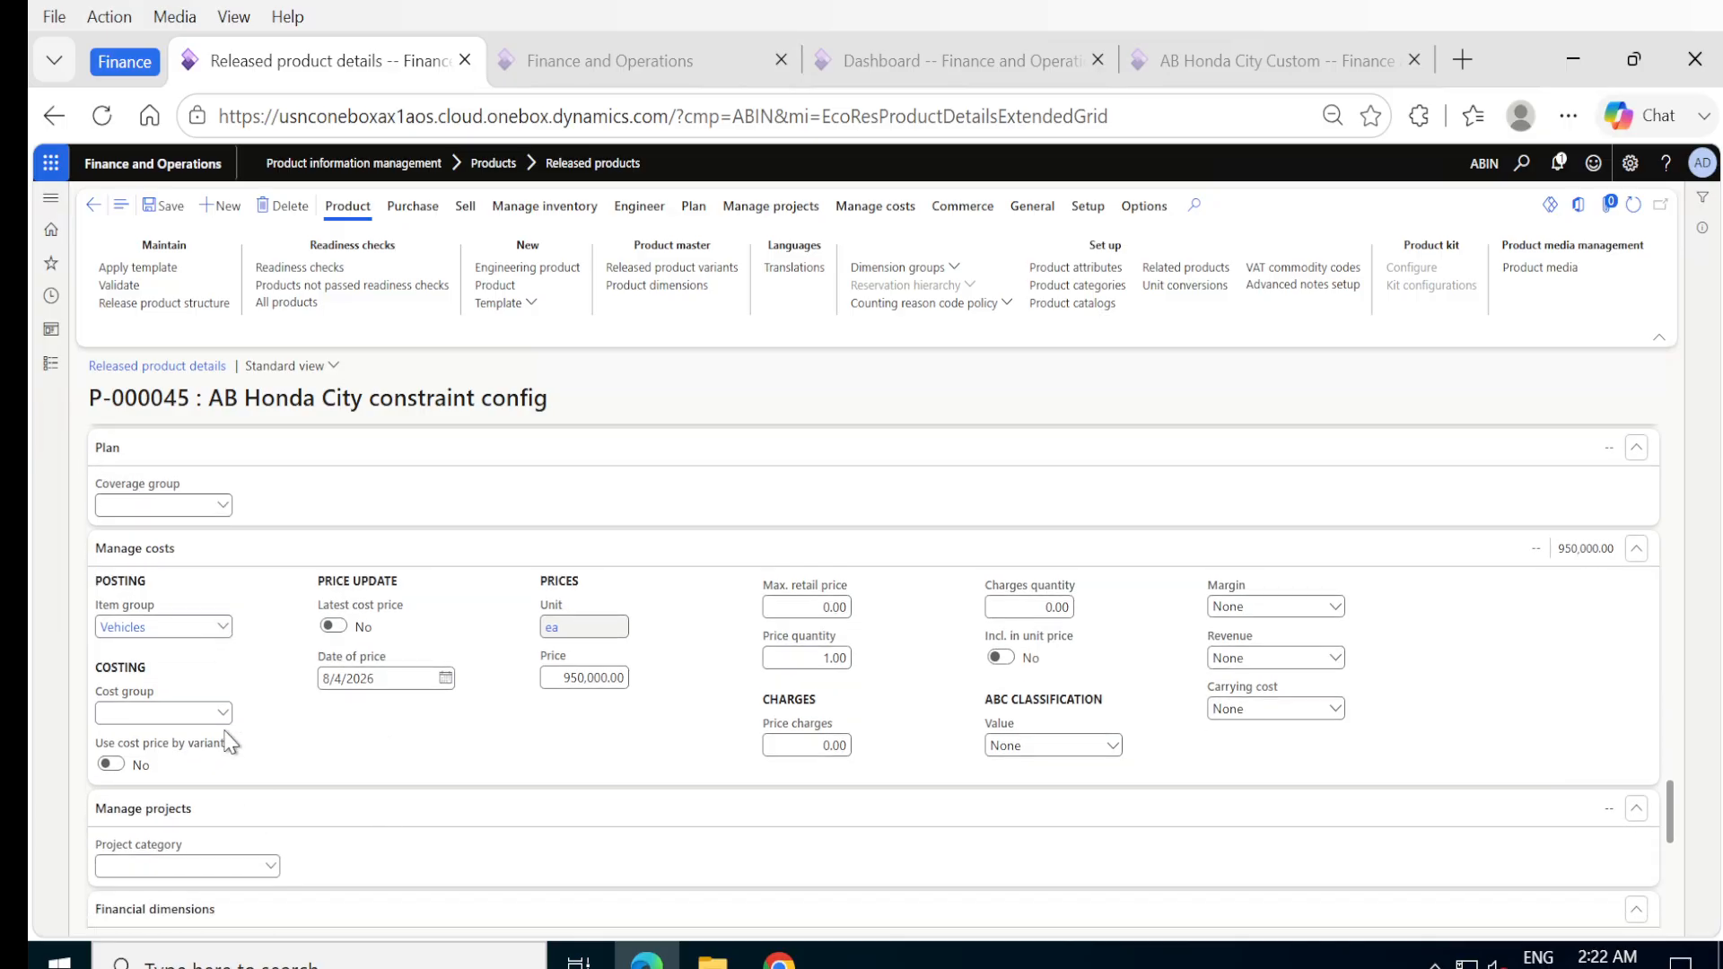
left_click(222, 713)
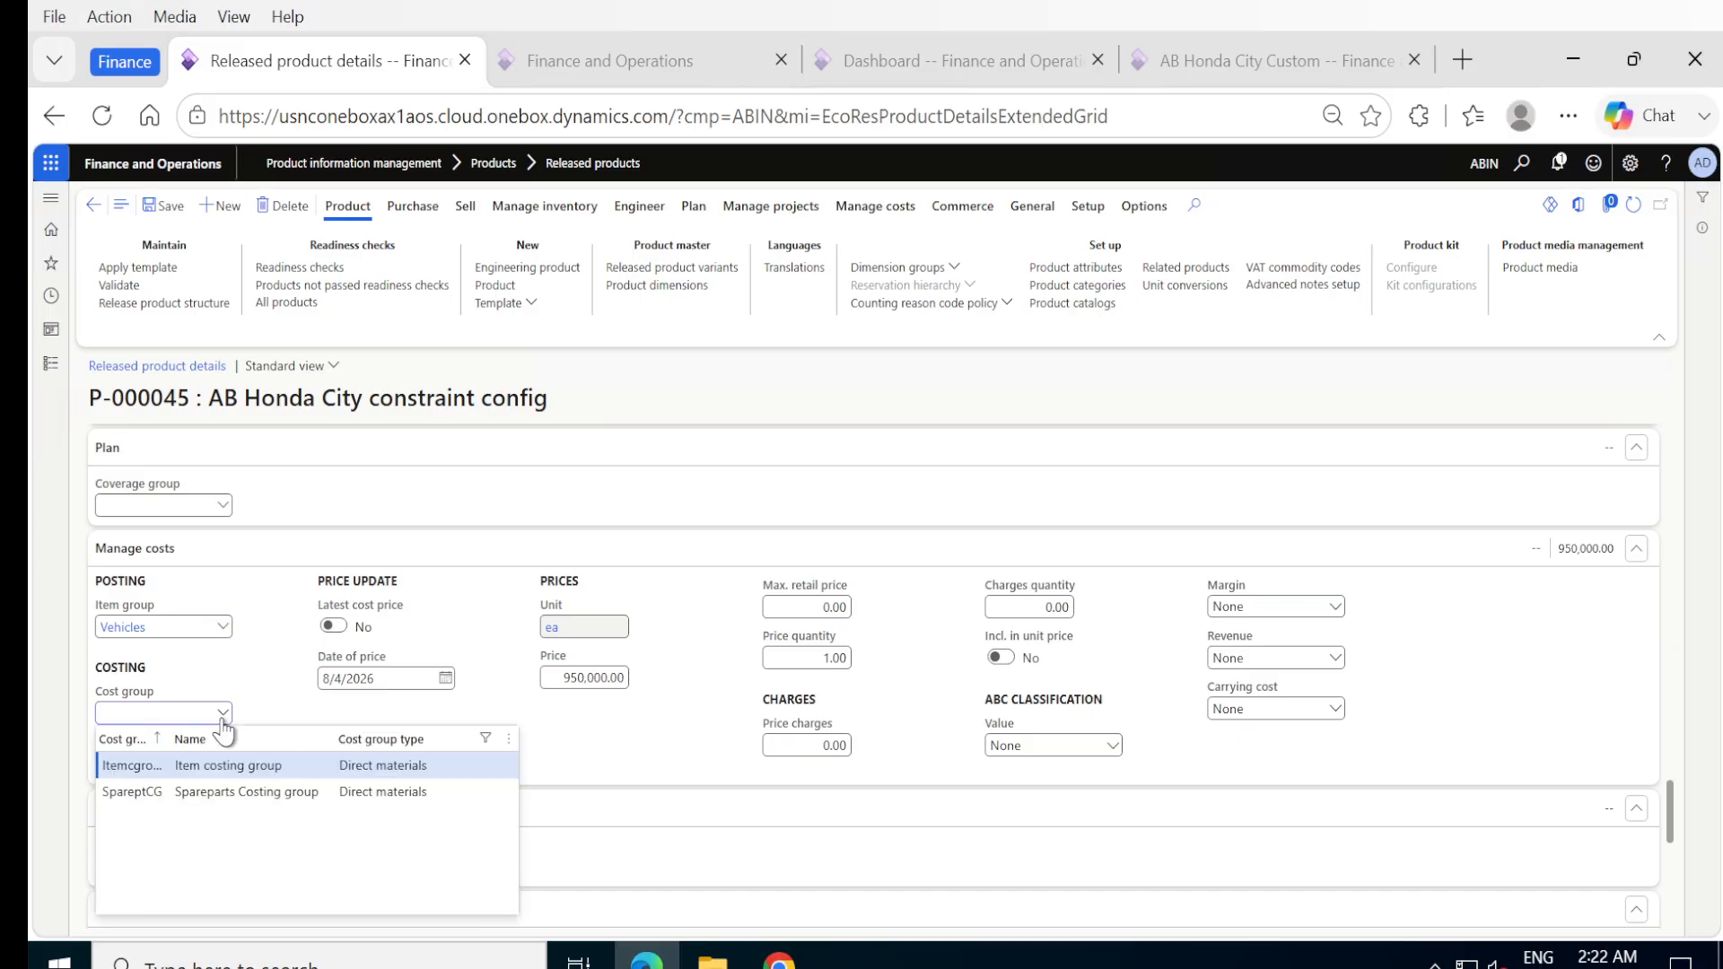
left_click(136, 764)
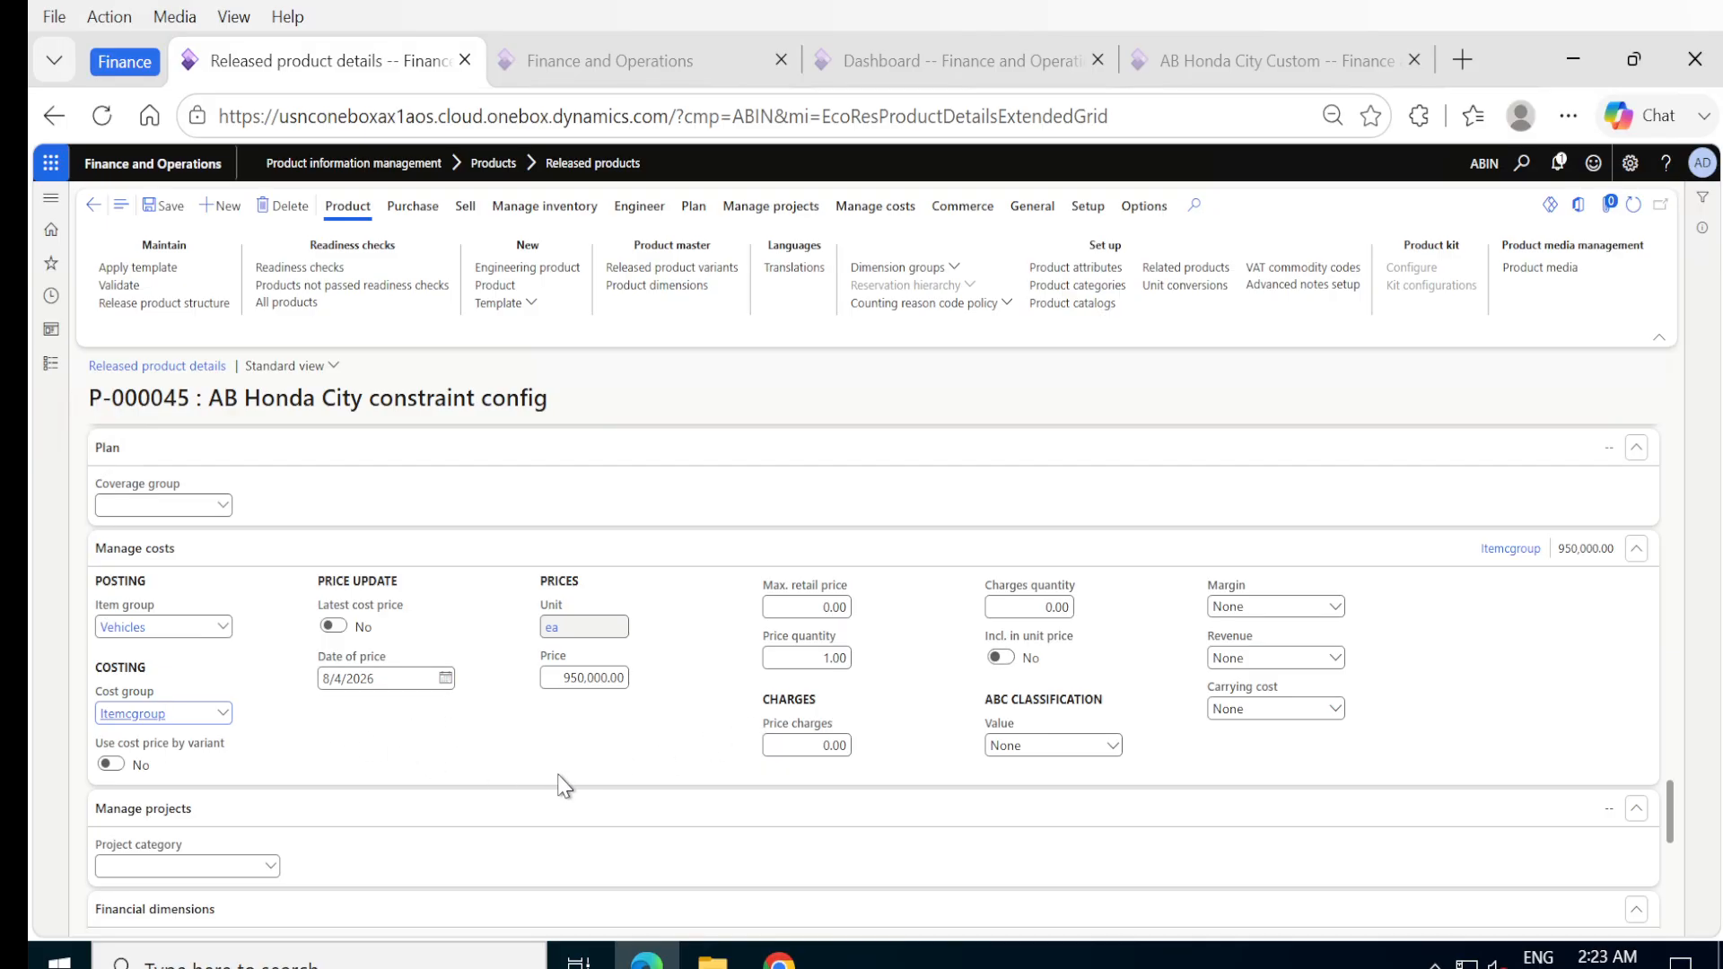
Review the product's default financial dimensions and open the Itemcgroup cost group's details to examine its profit settings.
scroll(565, 786, "down", 3)
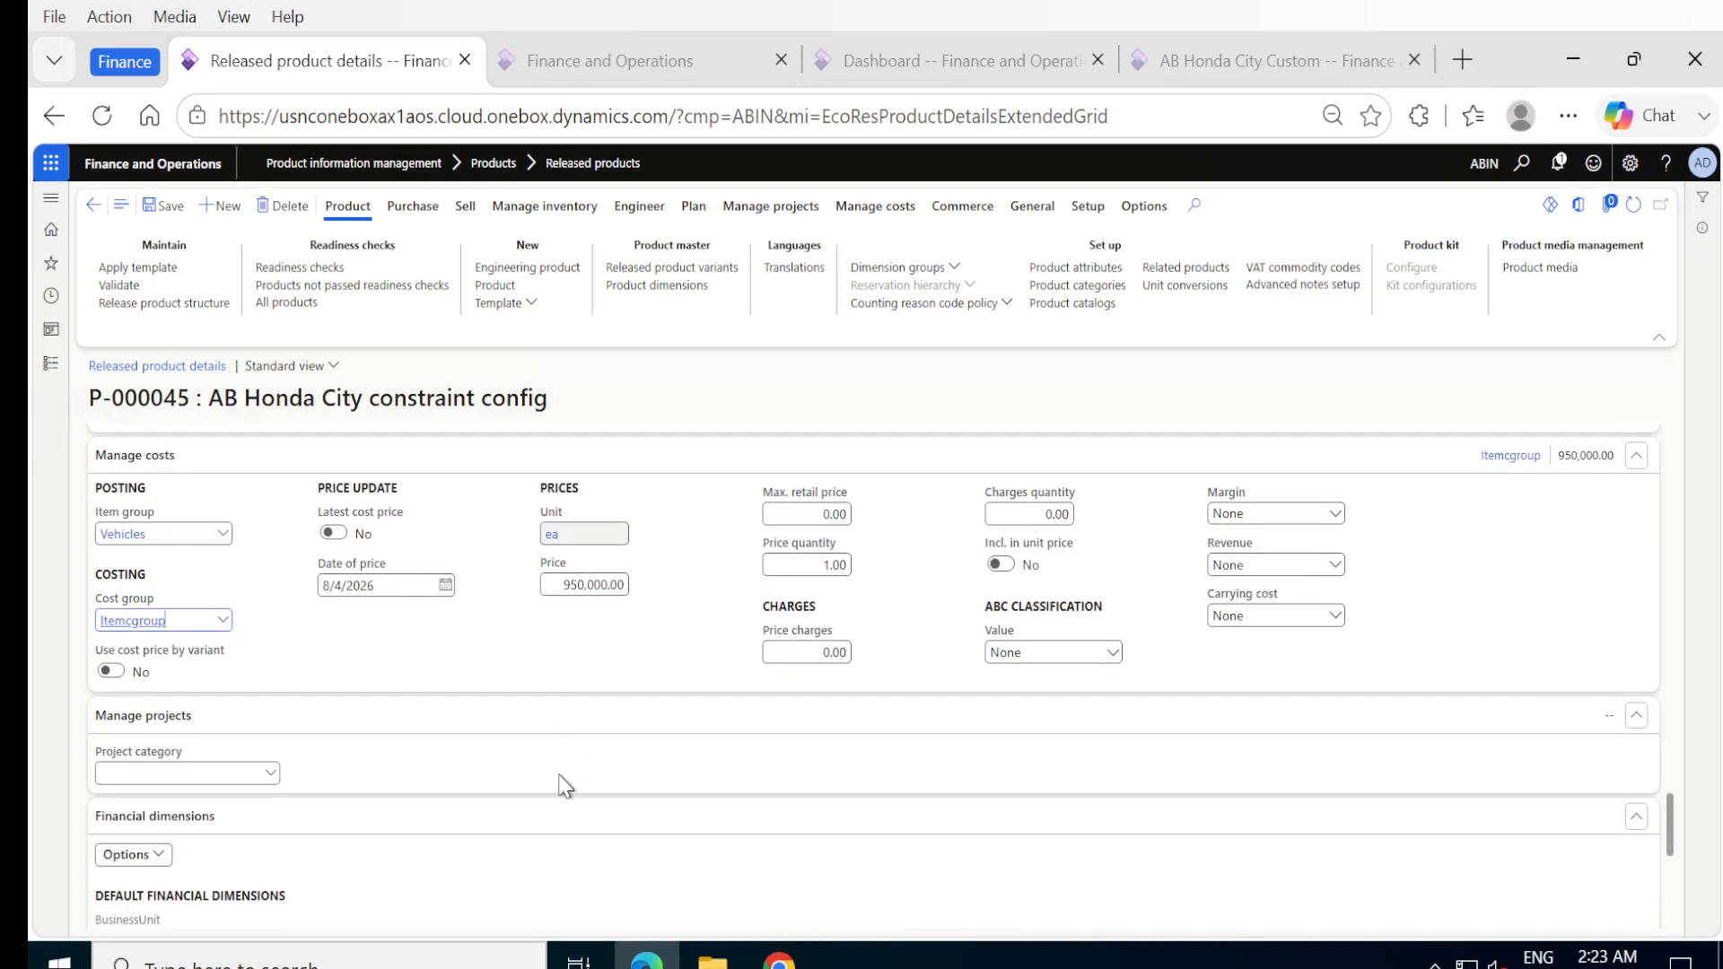
scroll(565, 786, "down", 1)
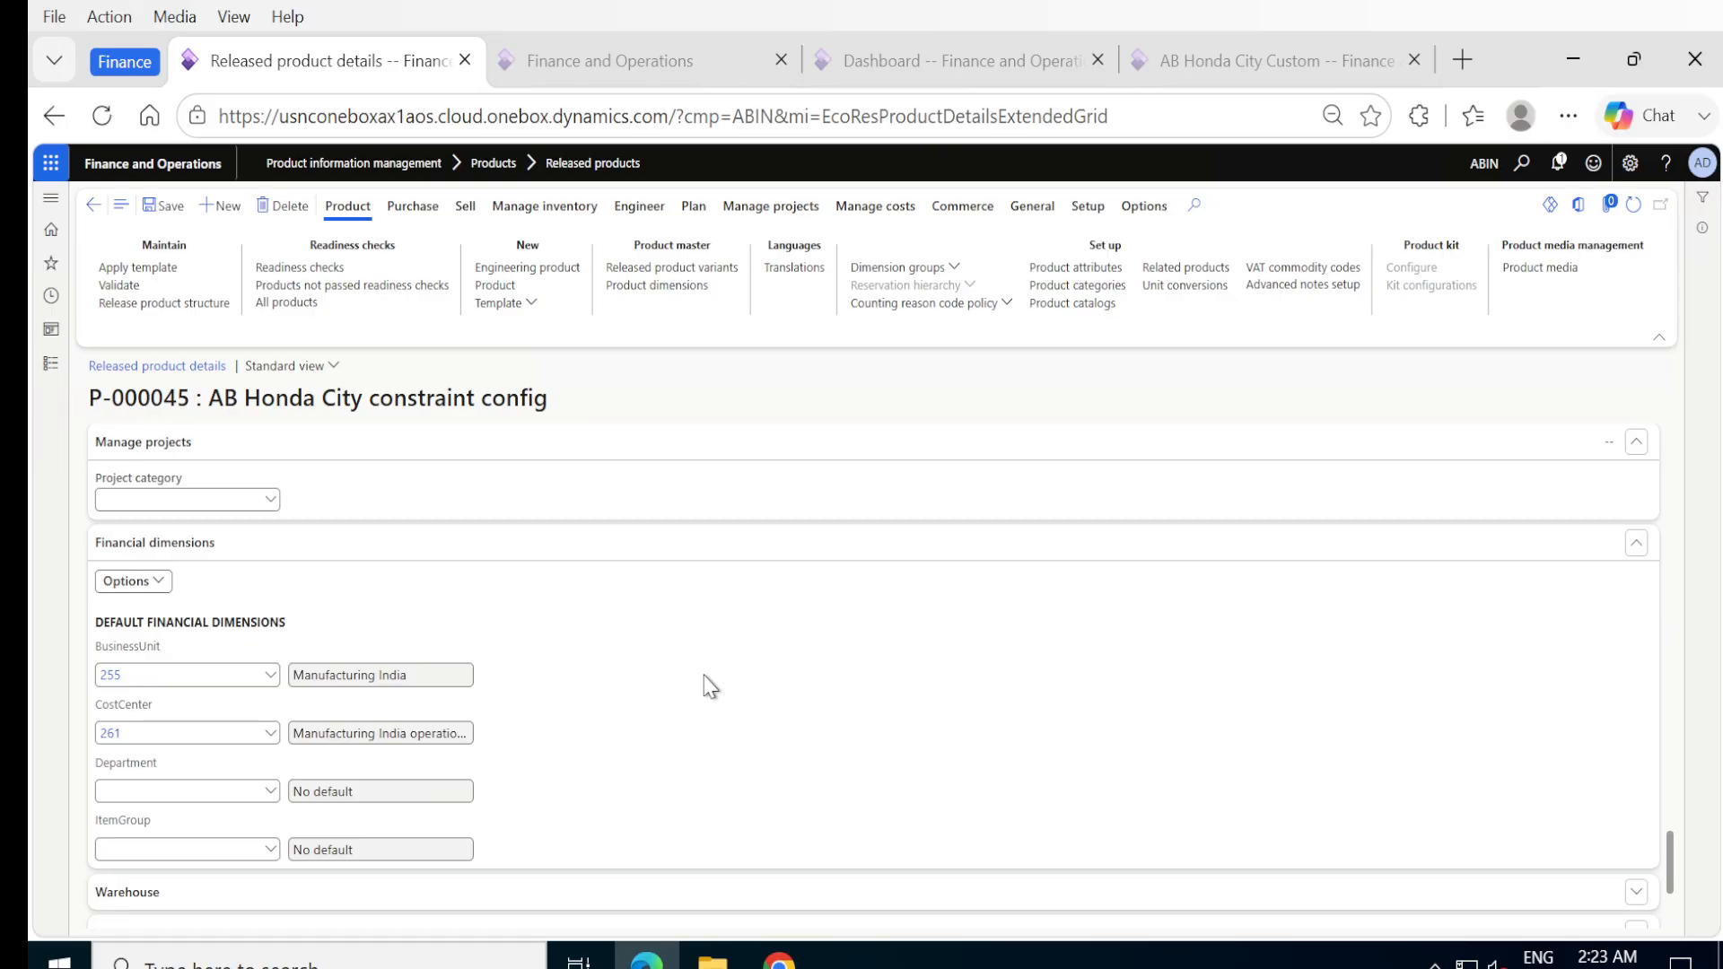
scroll(709, 650, "up", 4)
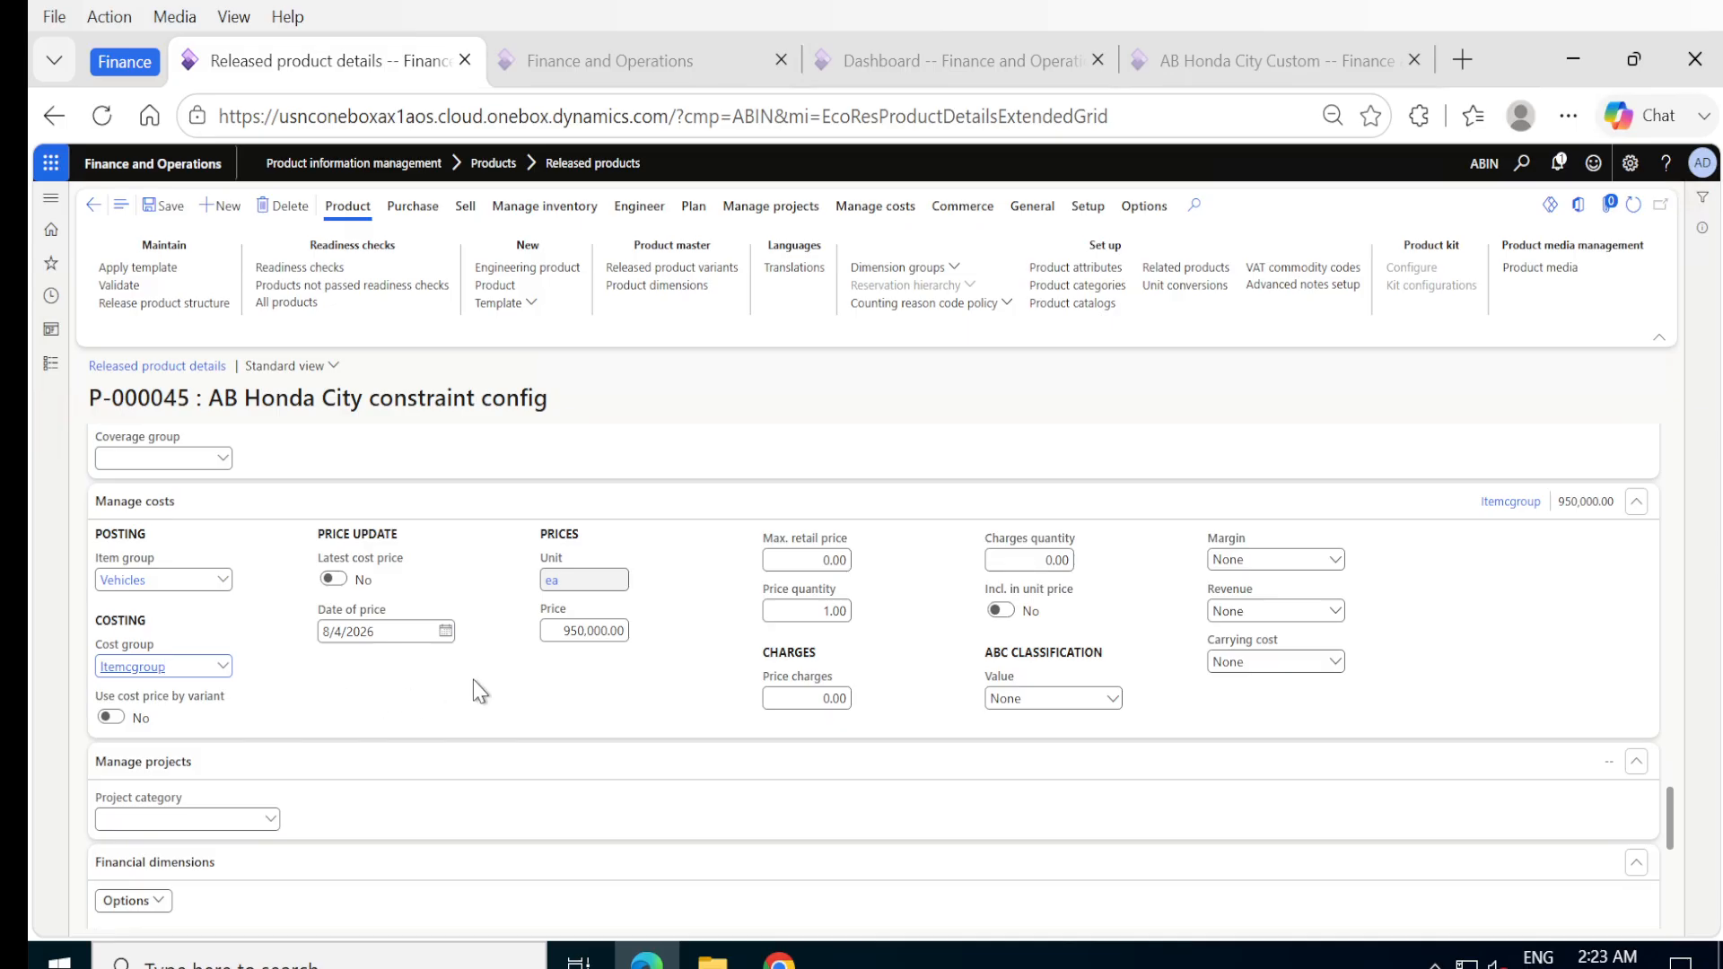
scroll(480, 691, "up", 2)
scroll(472, 680, "up", 3)
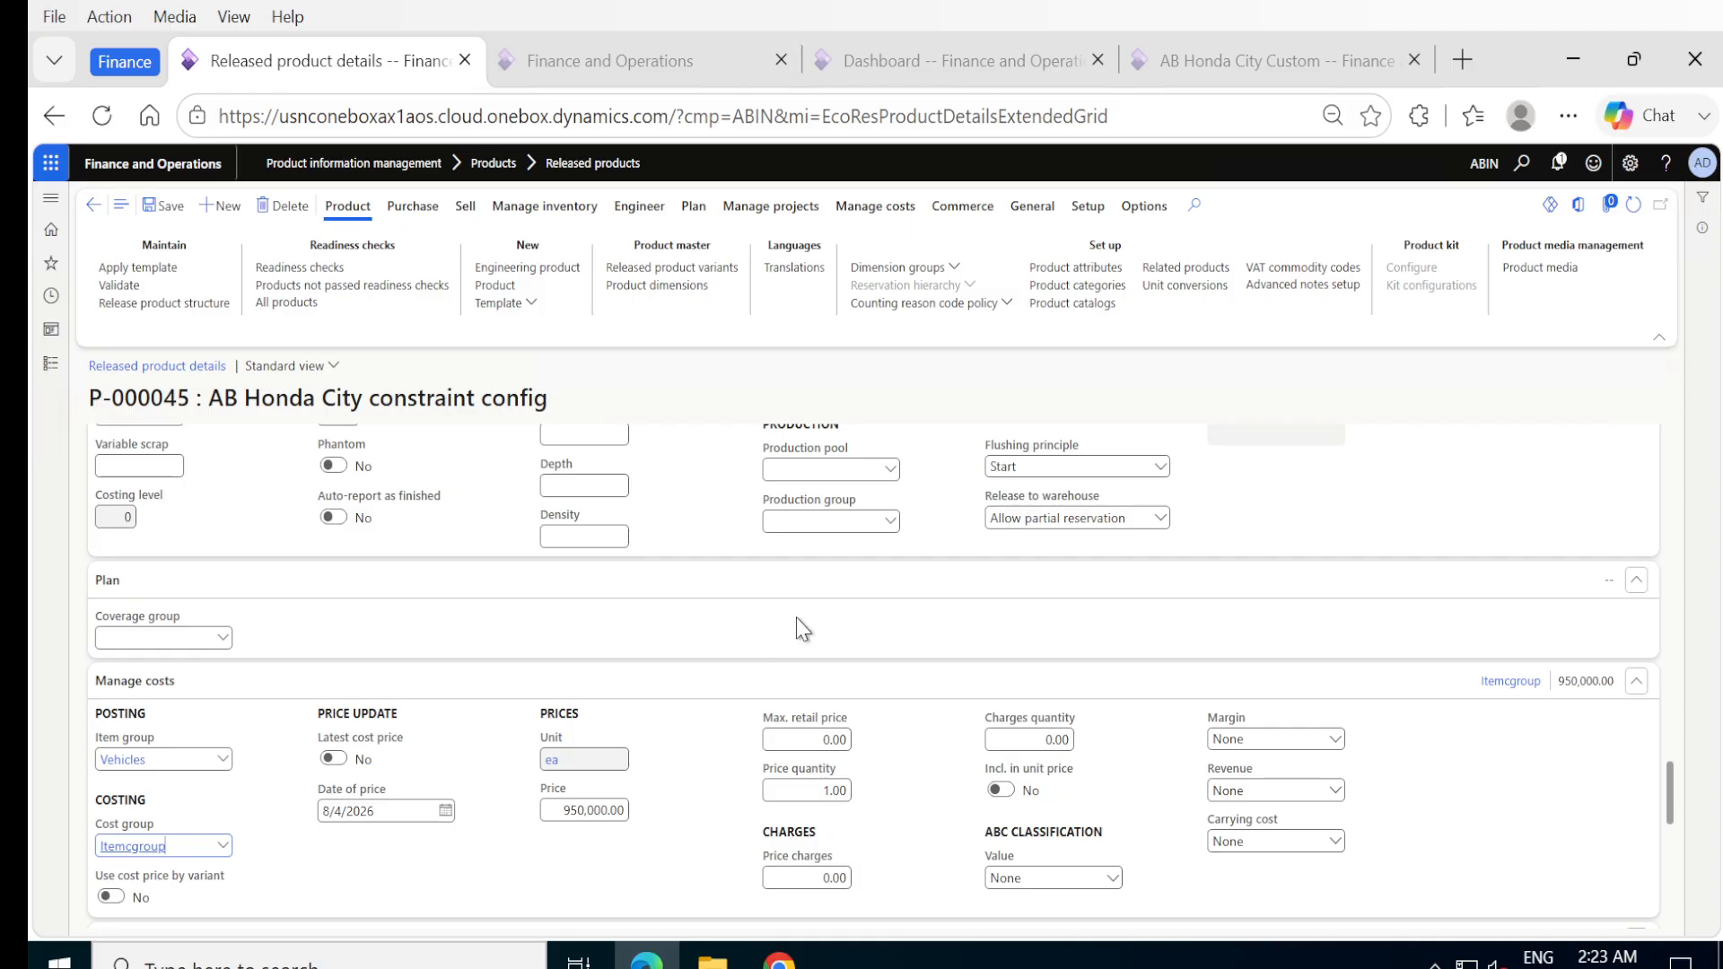
right_click(223, 846)
left_click(268, 827)
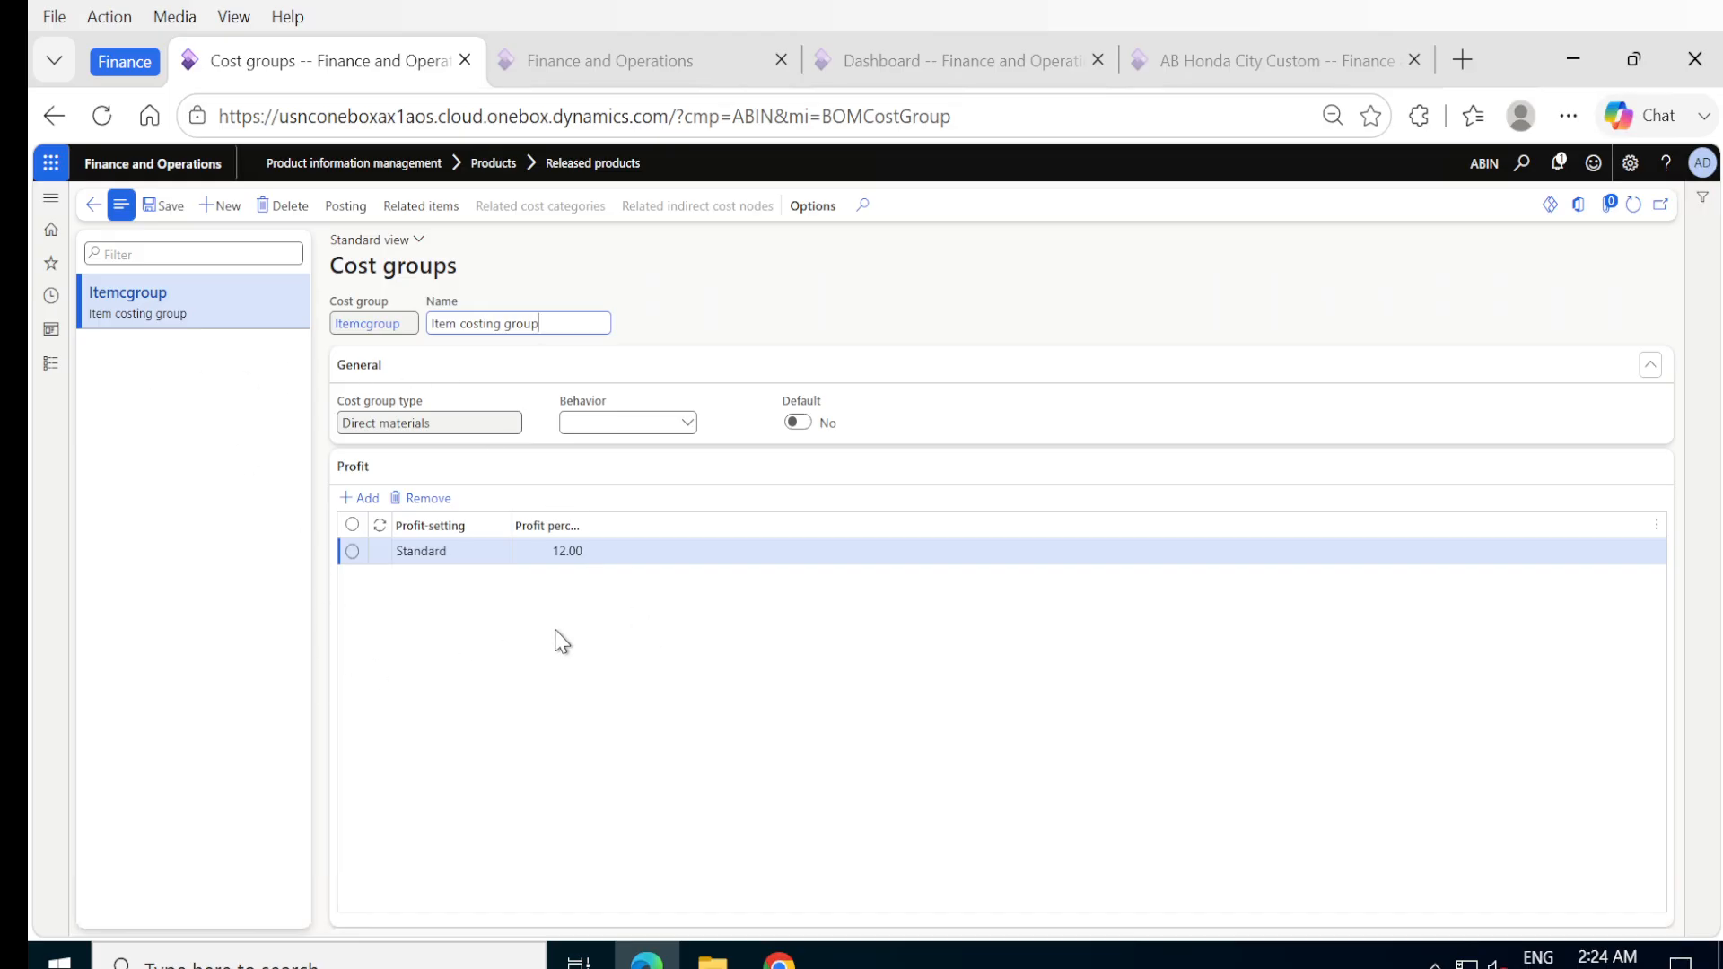
left_click(94, 207)
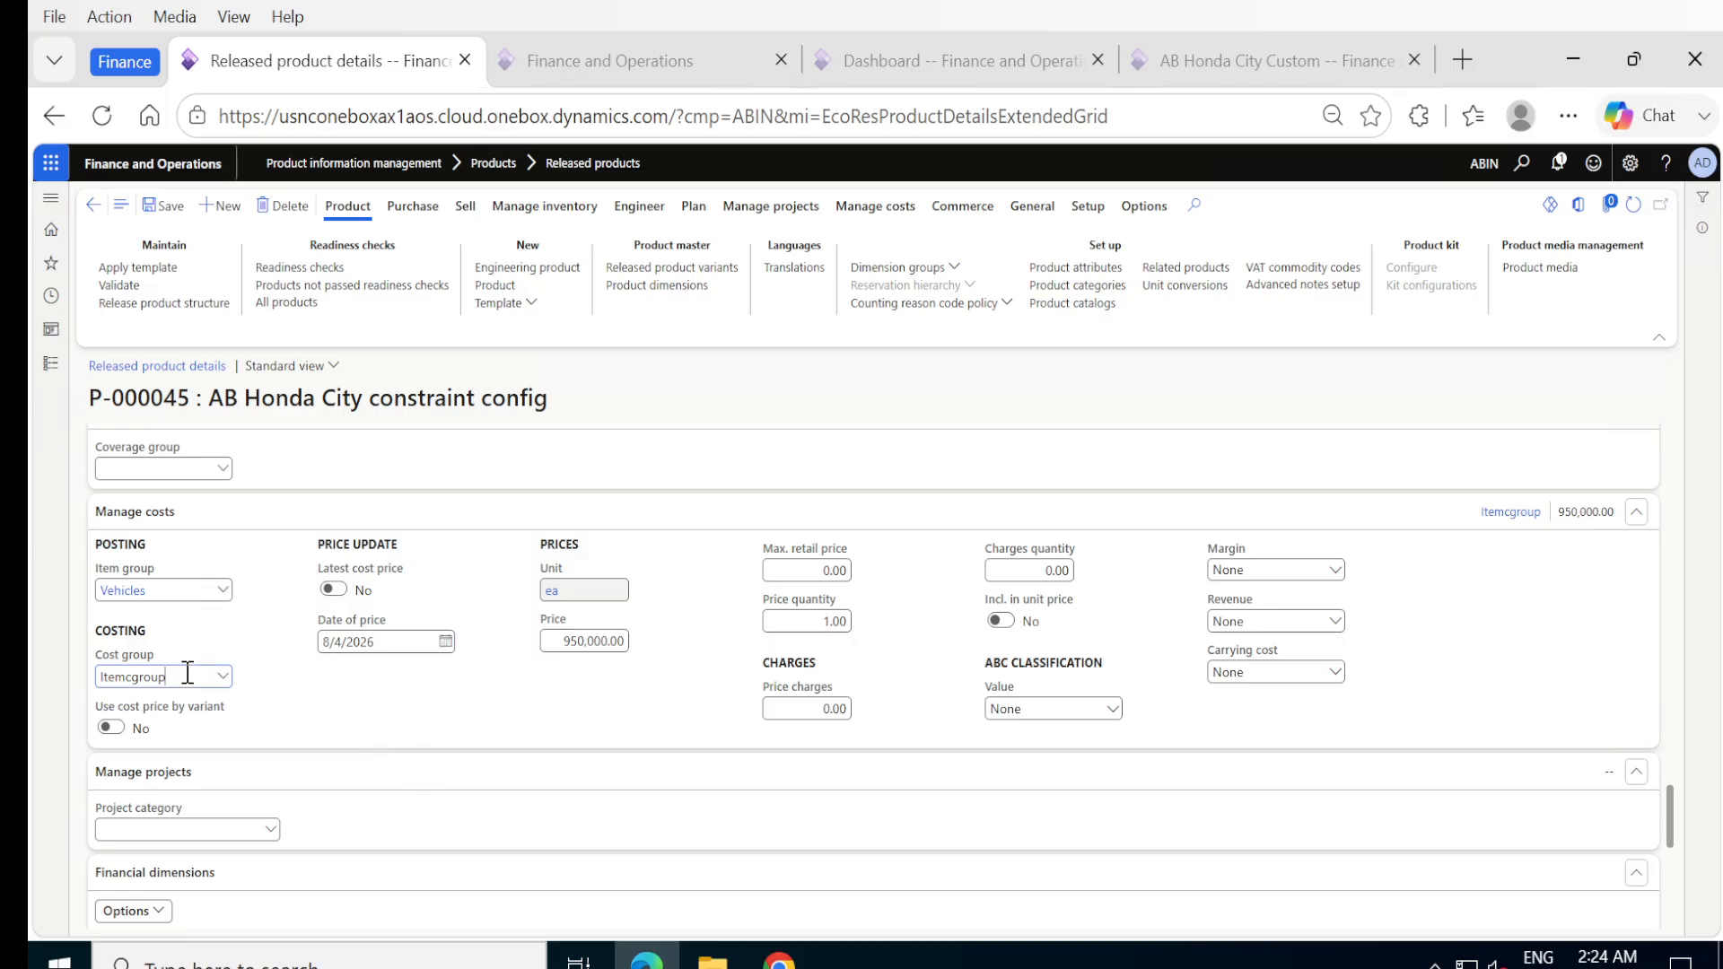
Re-examine the Itemcprice calculation group's cost and sales price models and compare them with the product's Manage costs settings.
scroll(573, 648, "up", 2)
scroll(568, 653, "up", 2)
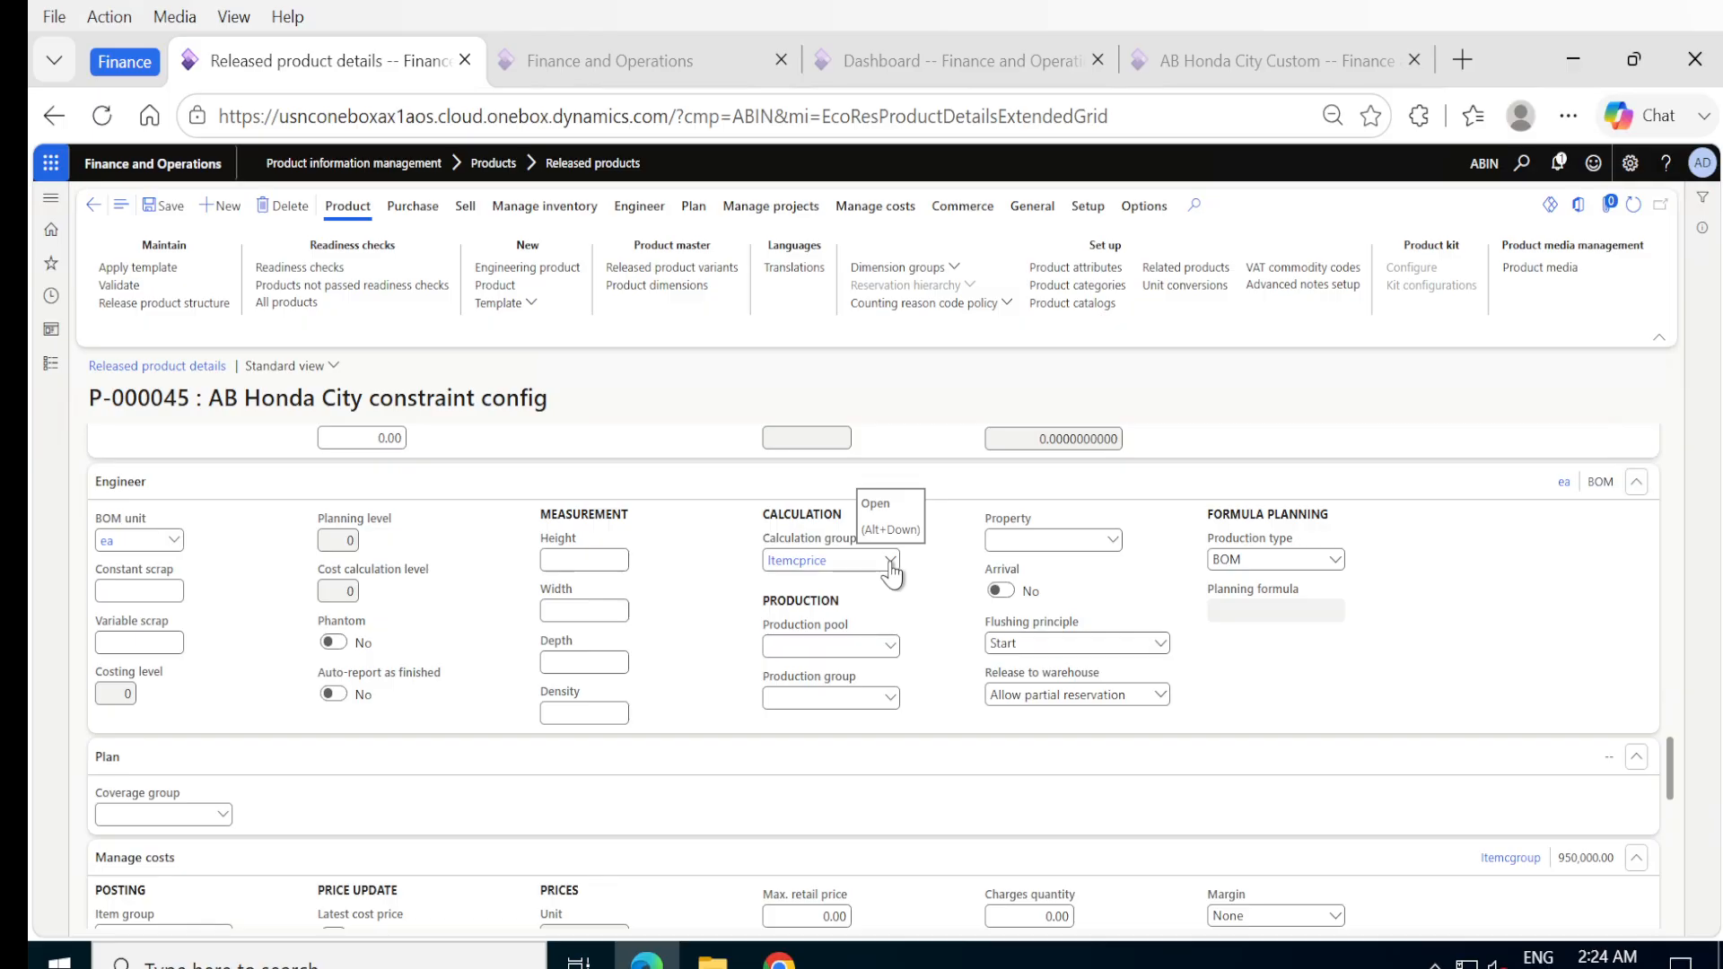
left_click(815, 564)
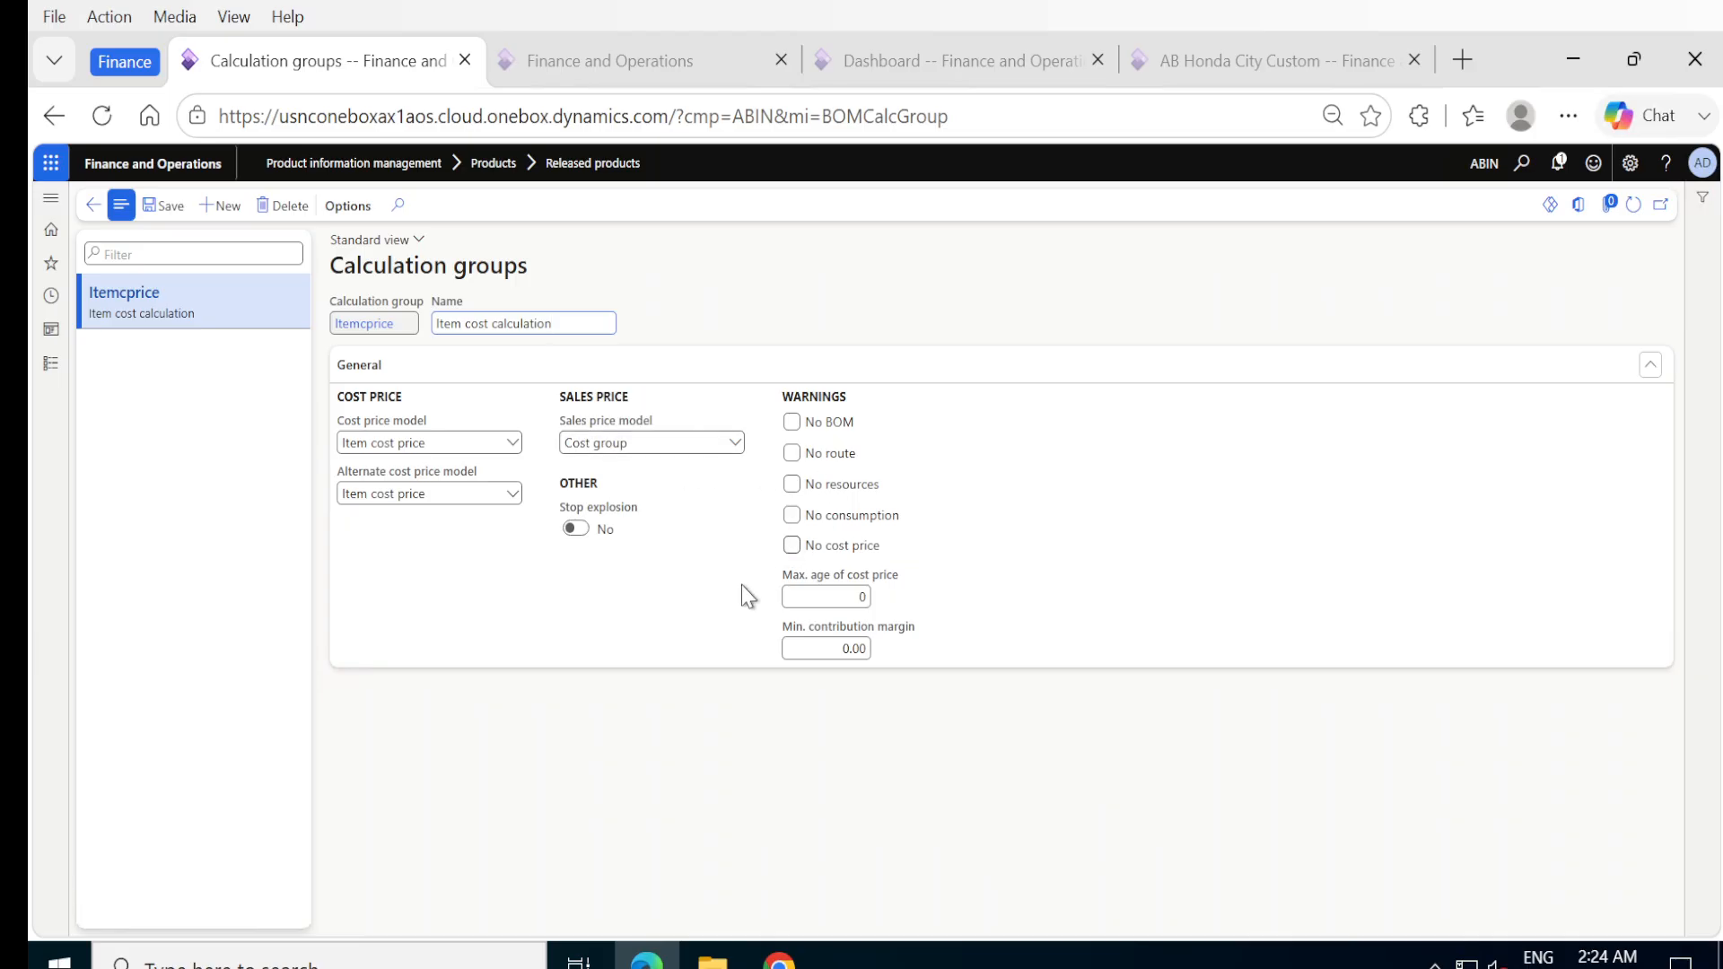
left_click(91, 205)
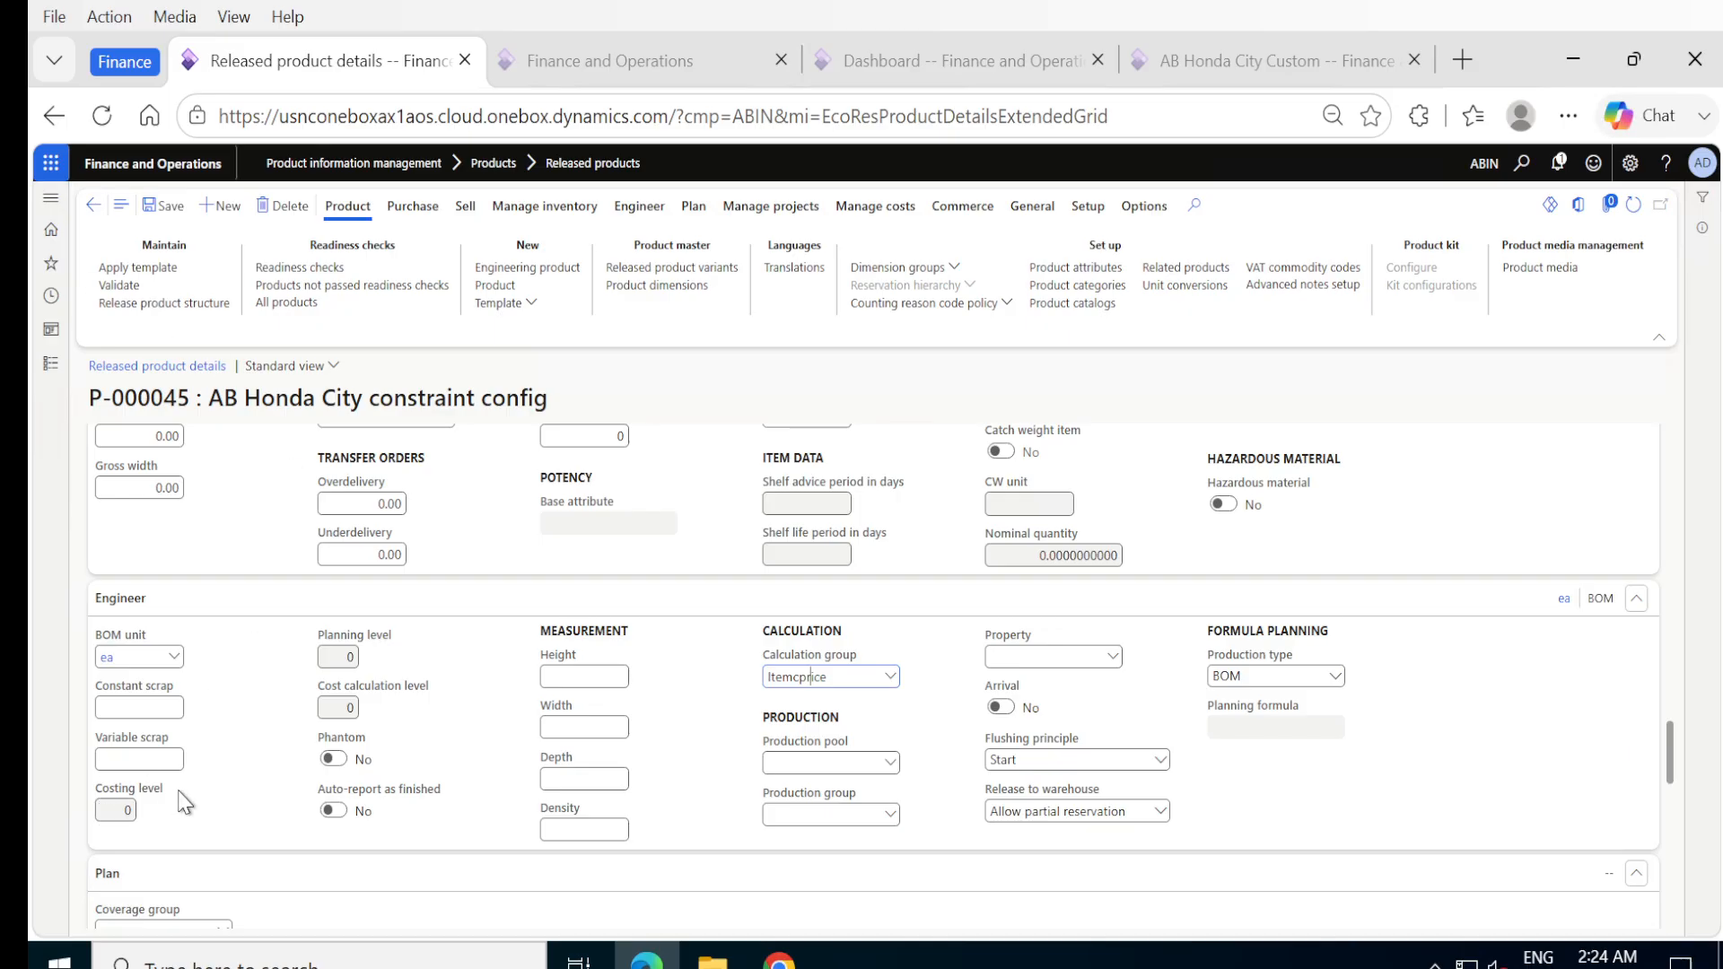
scroll(180, 796, "down", 4)
scroll(181, 796, "down", 1)
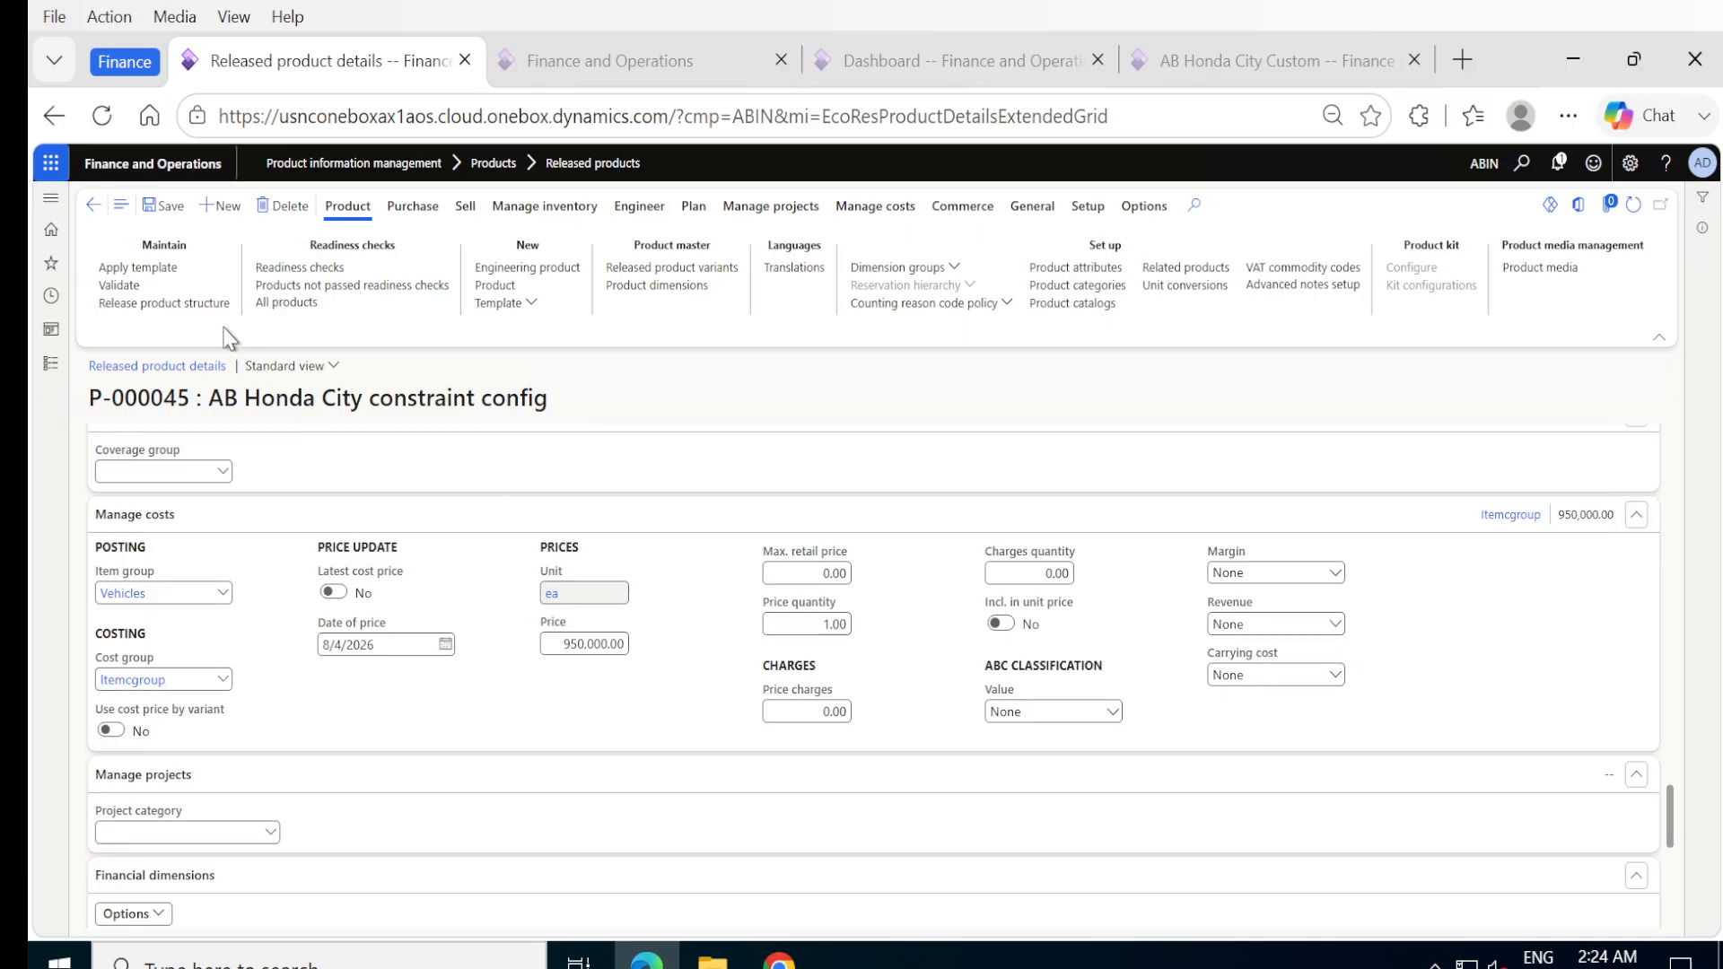
scroll(353, 453, "up", 5)
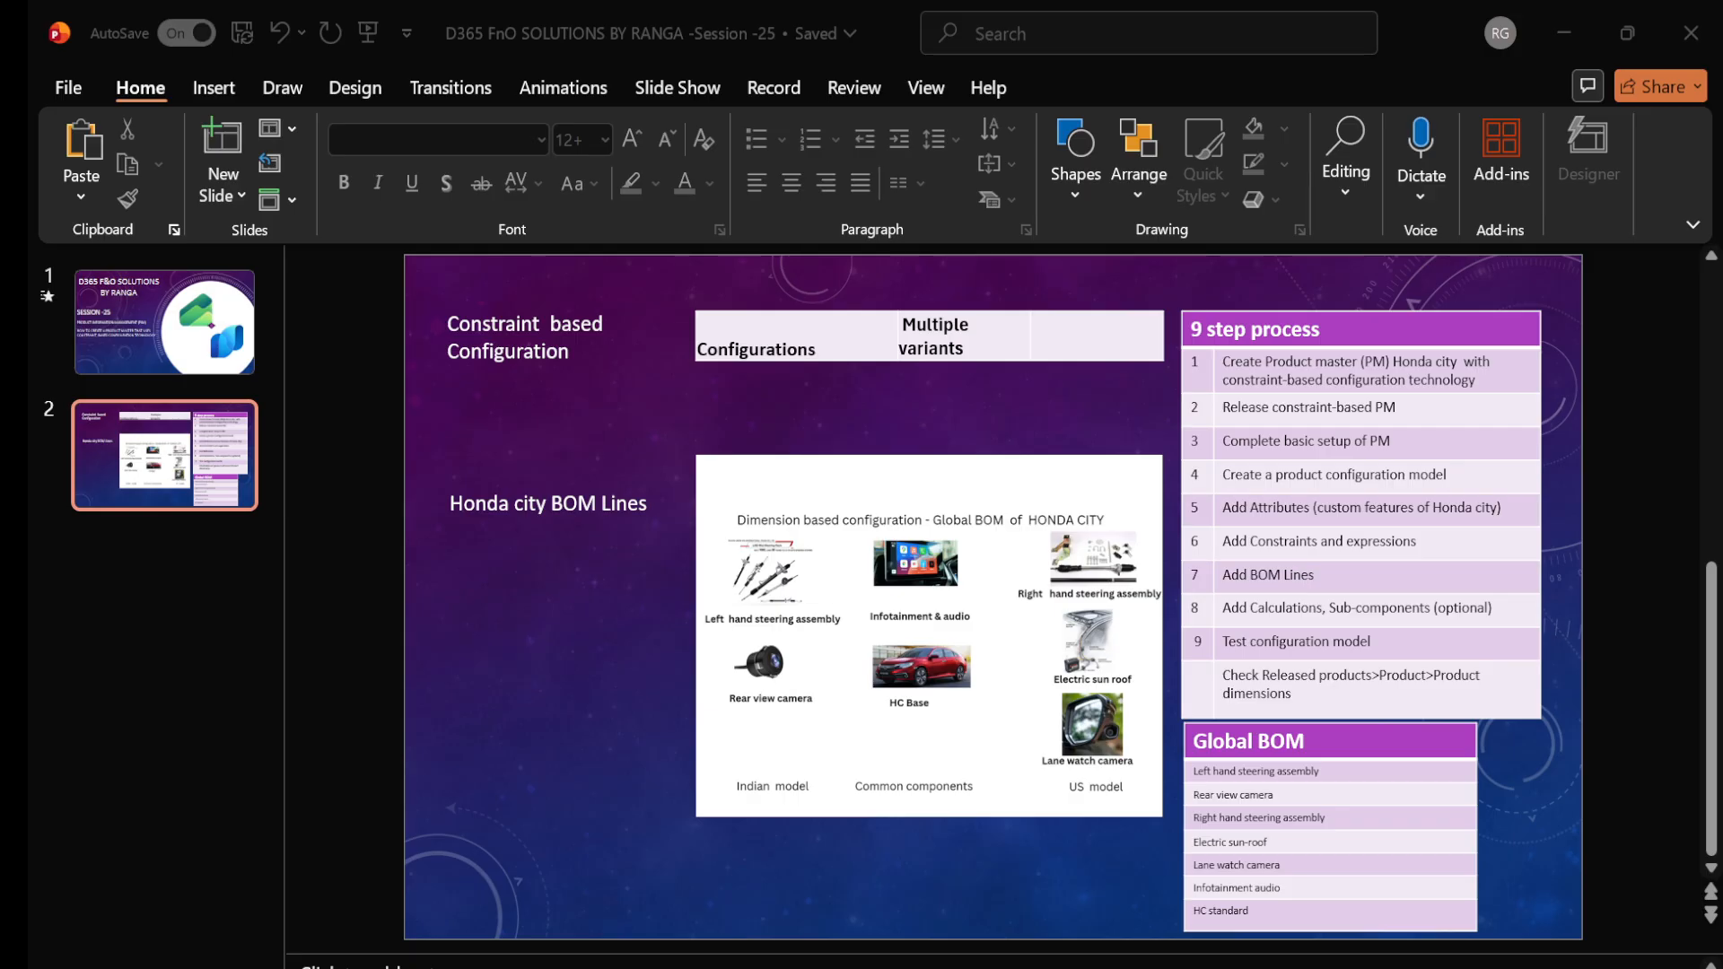
Switch to PowerPoint and present the slide with the 9 step process for constraint-based configuration.
left_click(1089, 951)
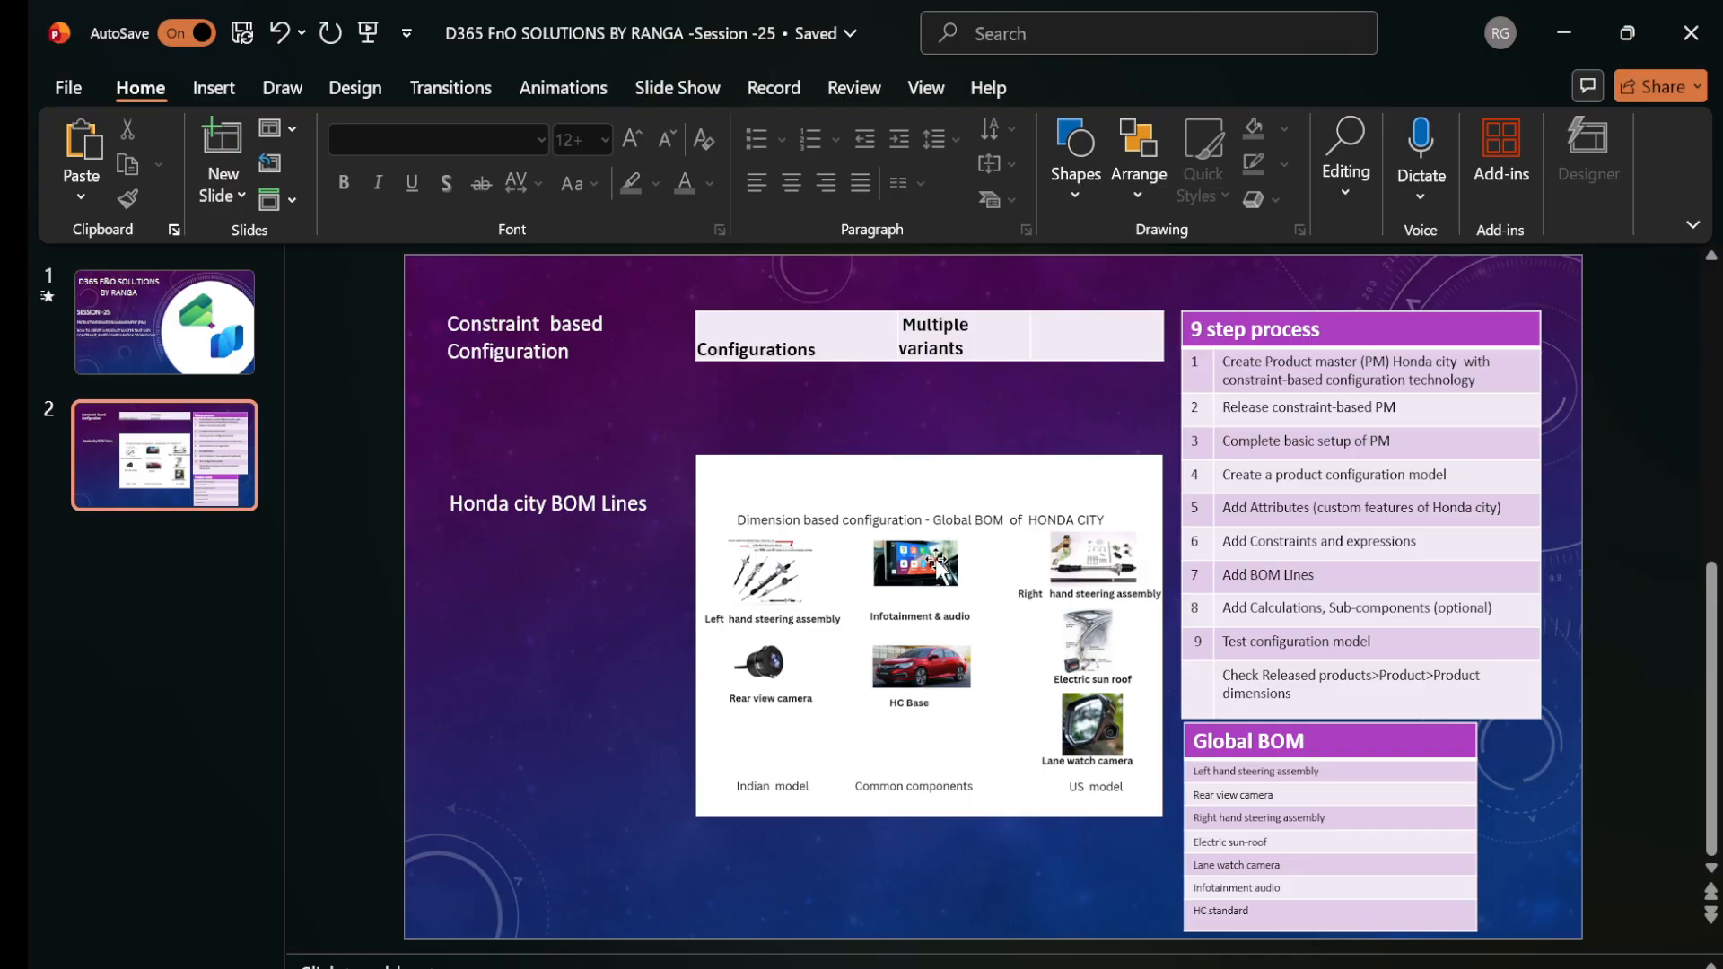
left_click(367, 35)
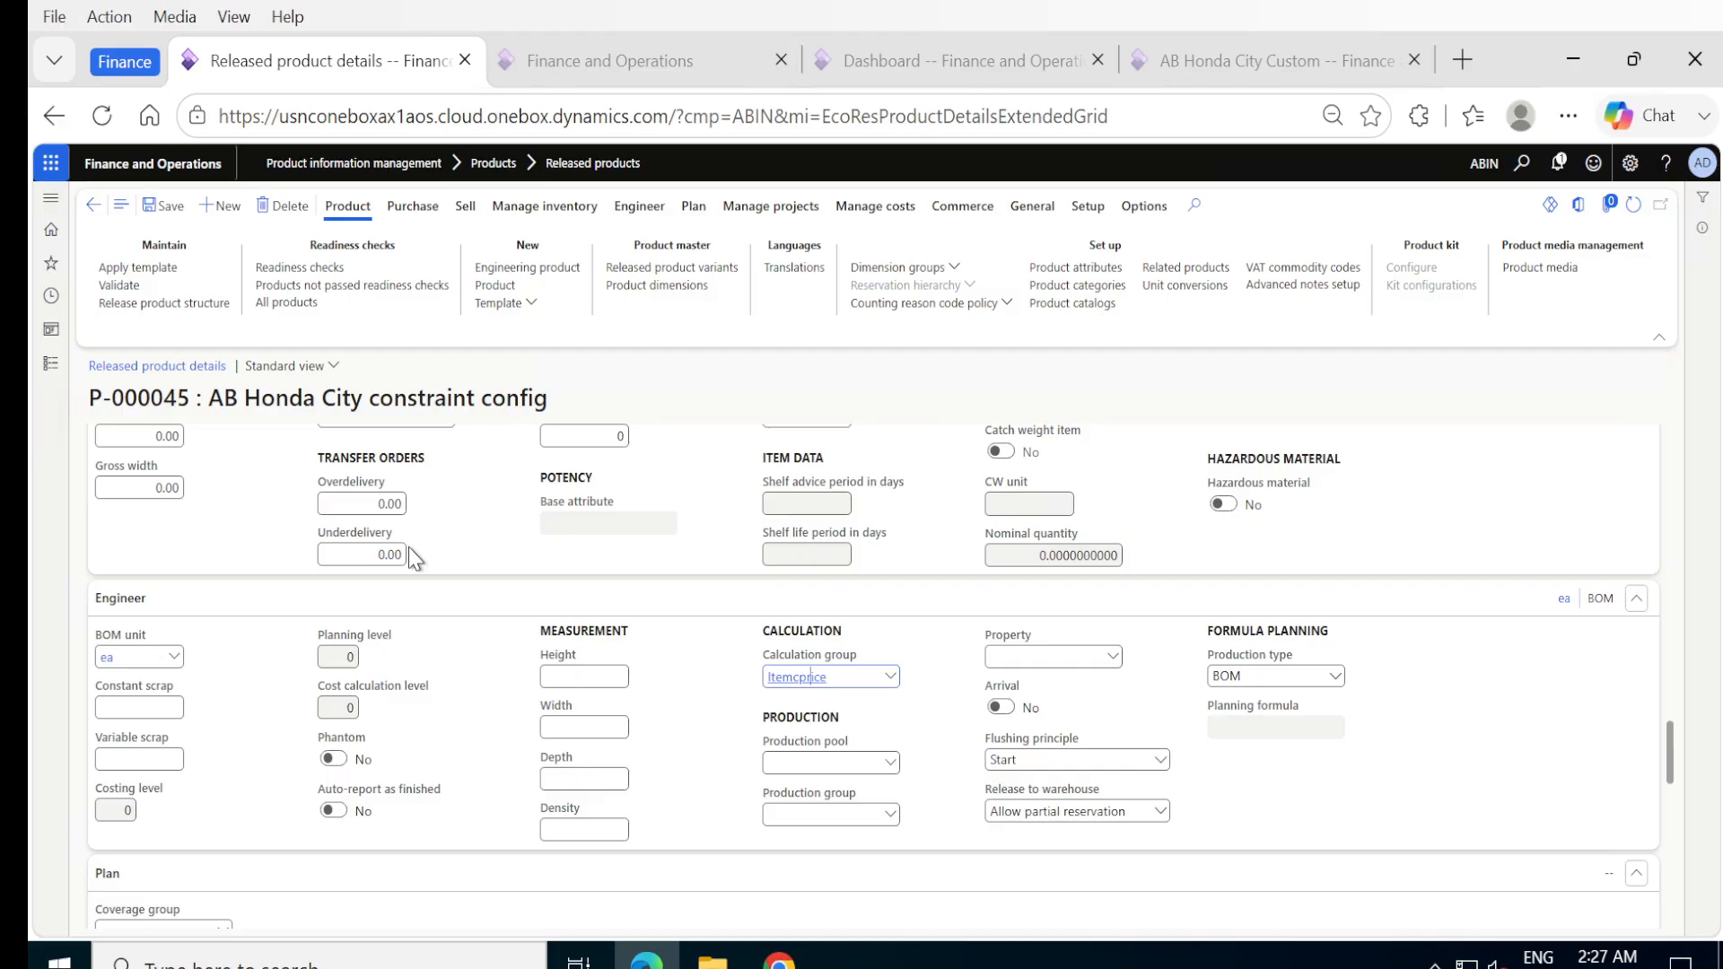
Switch back to Finance and Operations and open the AB Honda City Custom product configuration model for editing.
left_click(51, 367)
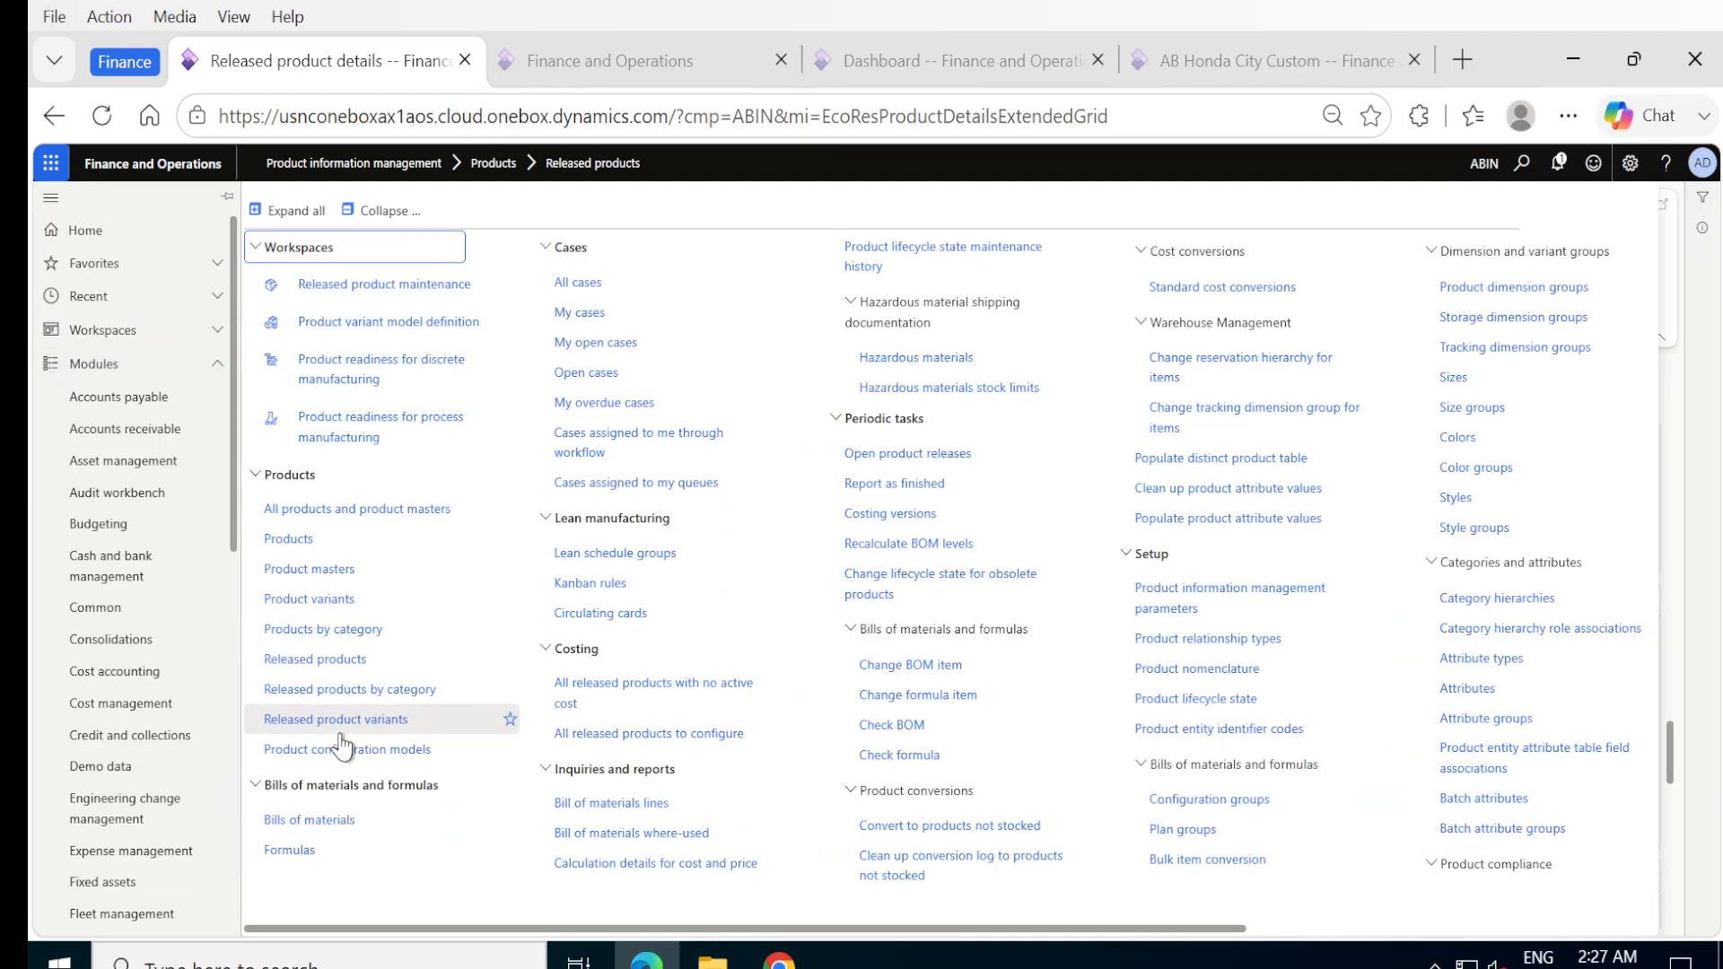
left_click(342, 749)
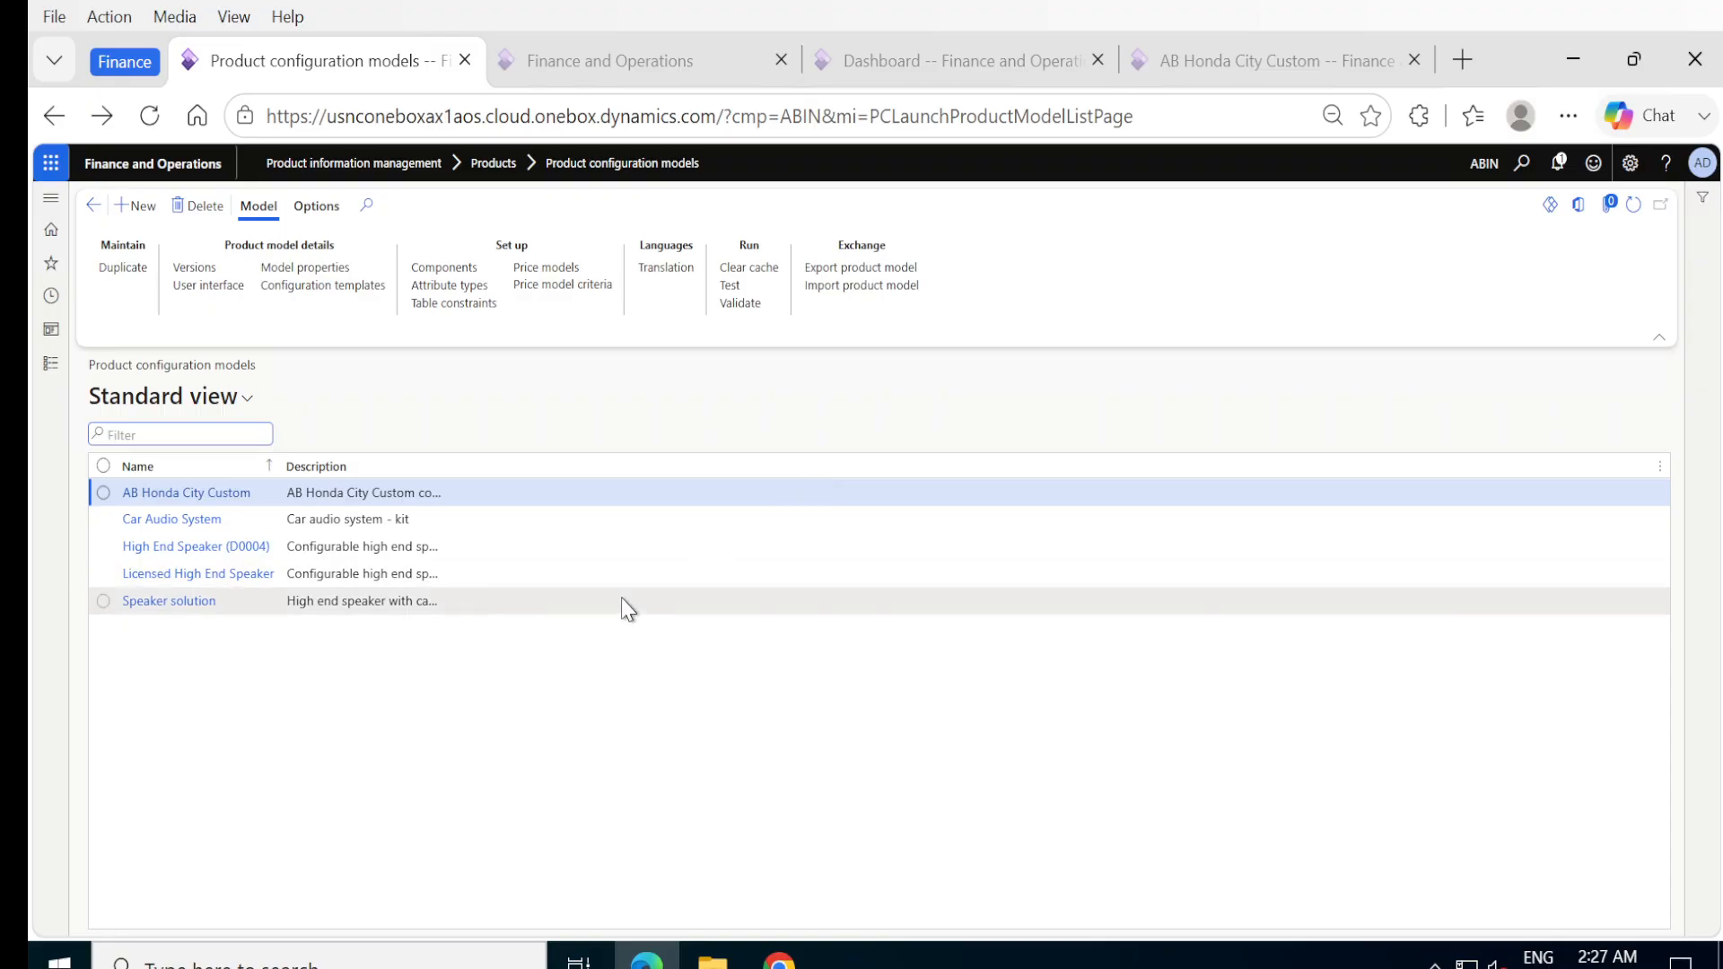
left_click(187, 504)
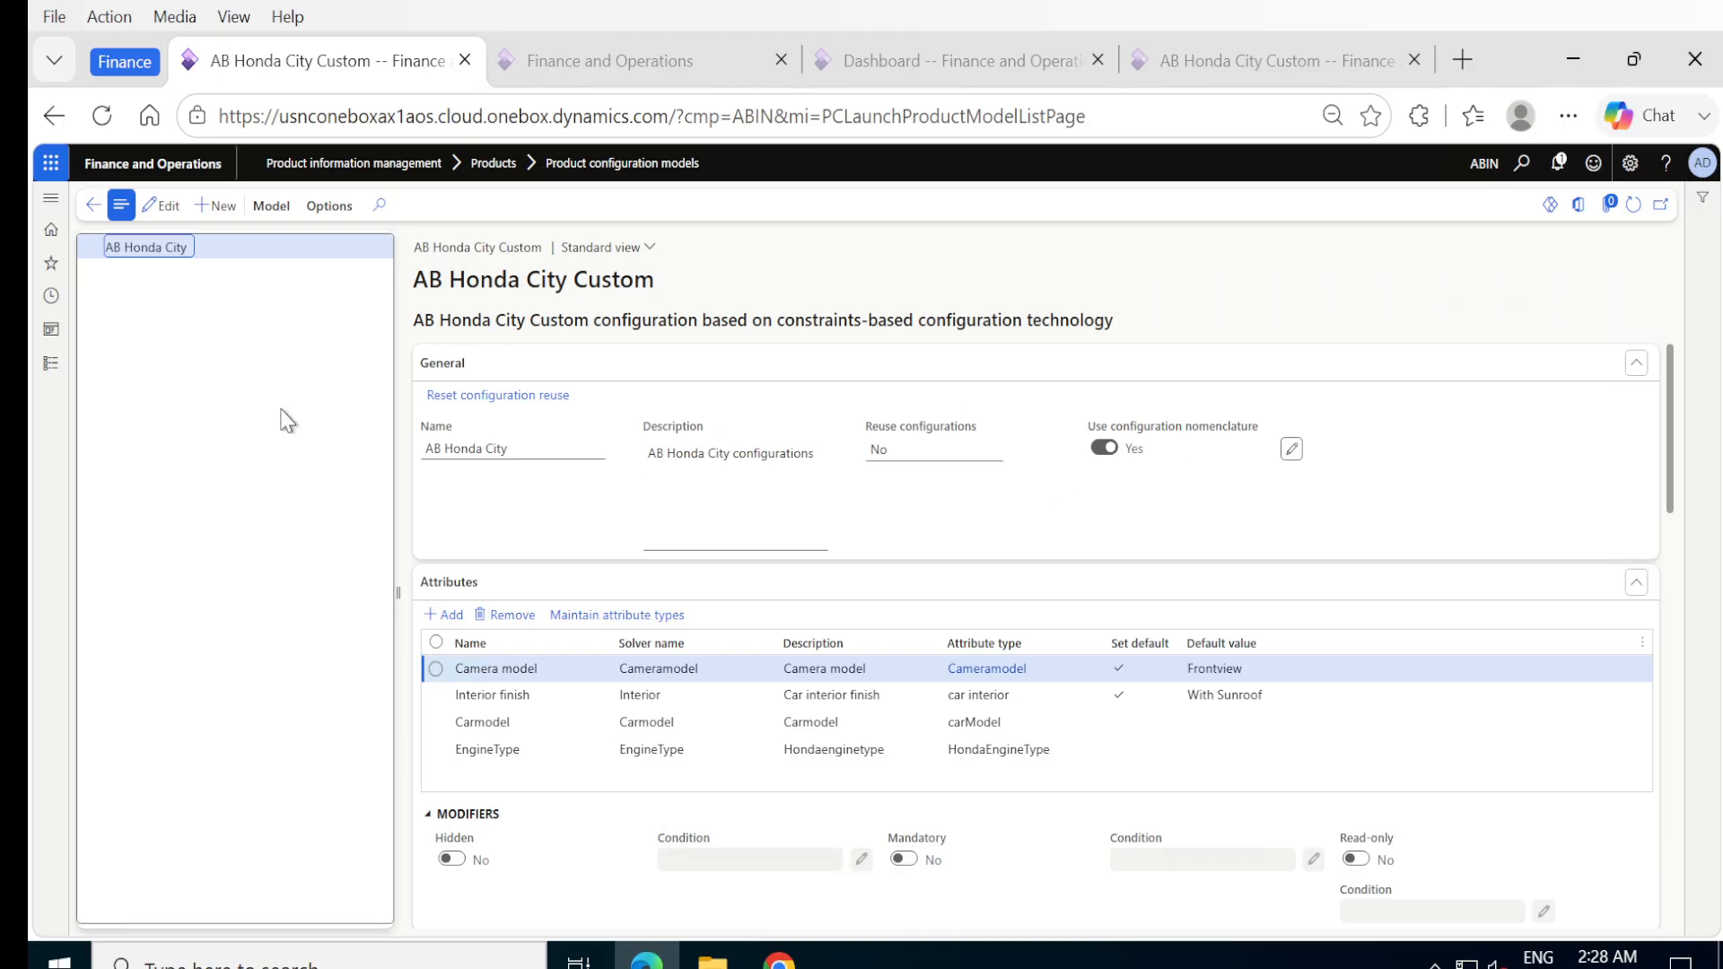
left_click(166, 208)
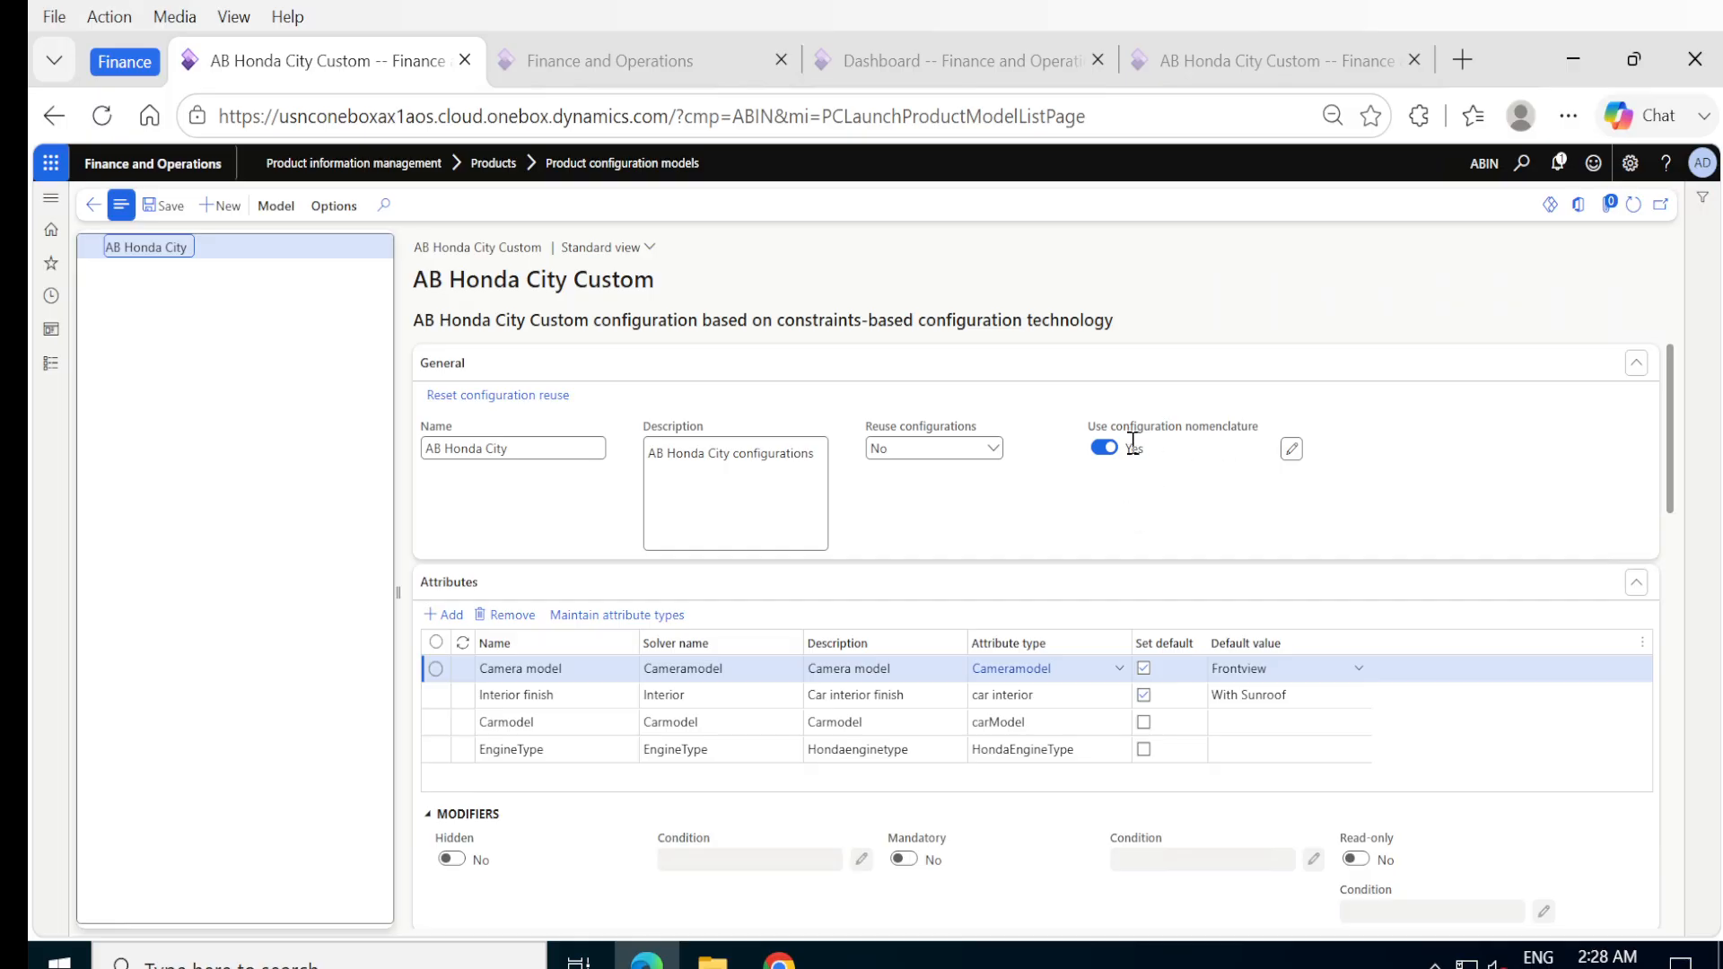
Turn off Use configuration nomenclature for the AB Honda City model, save it, and keep Reuse configurations at No.
left_click(1100, 451)
left_click(170, 209)
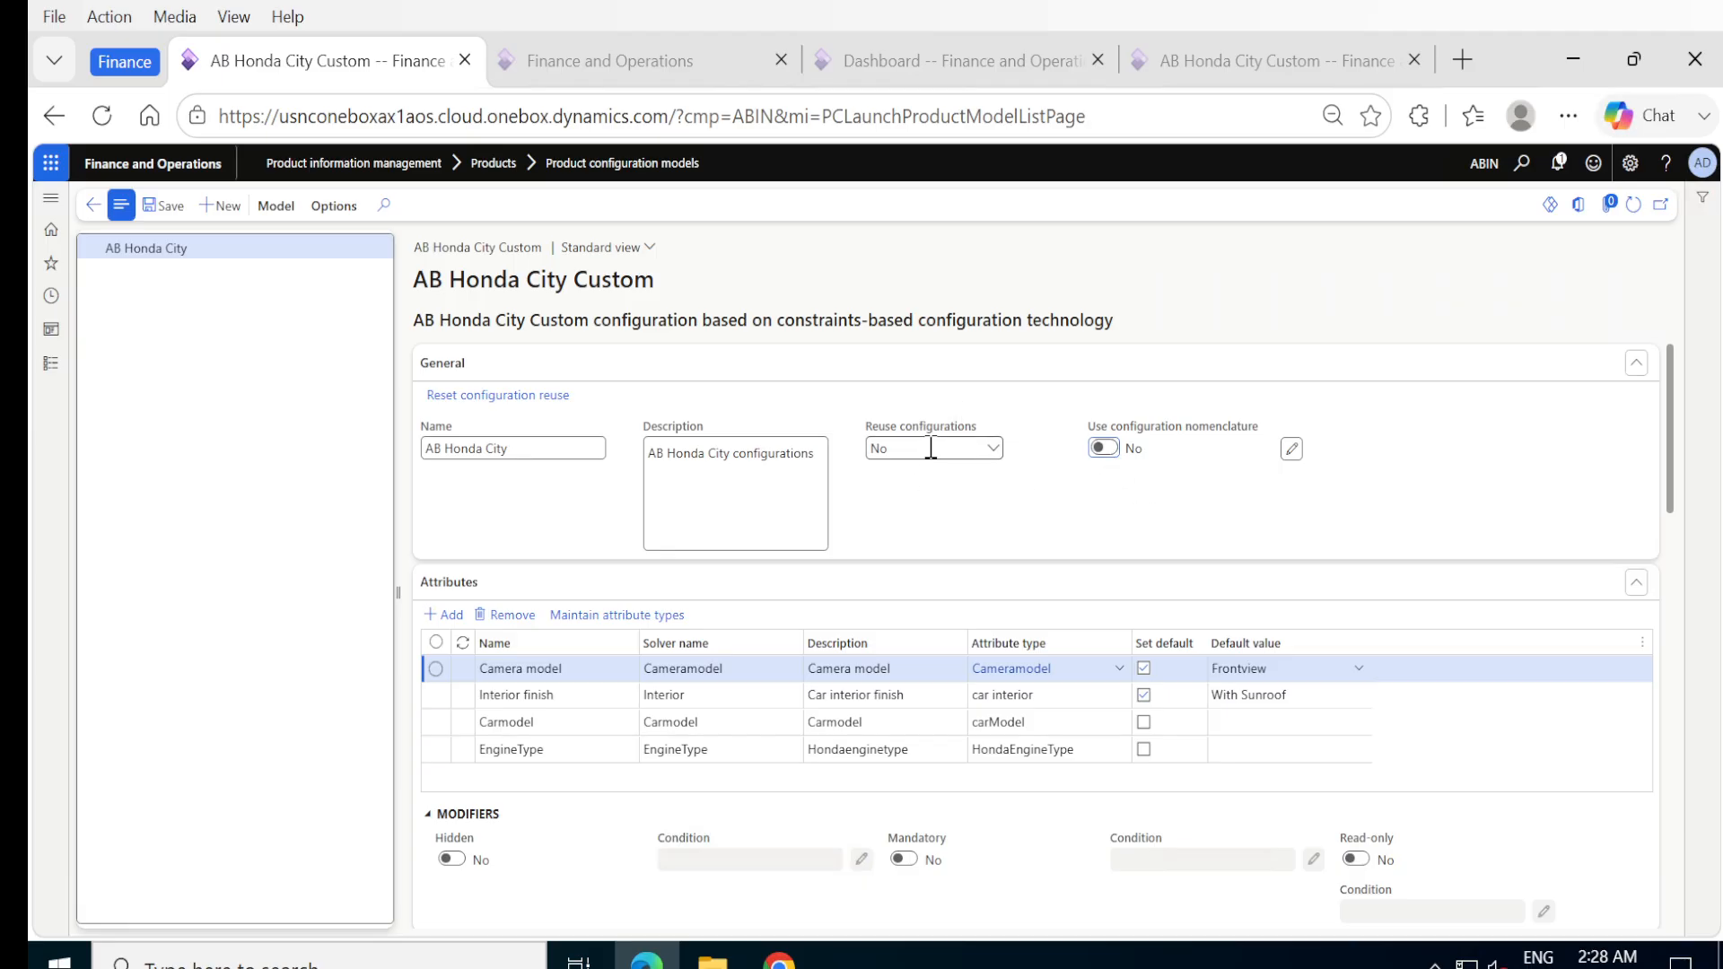
left_click(994, 448)
left_click(998, 456)
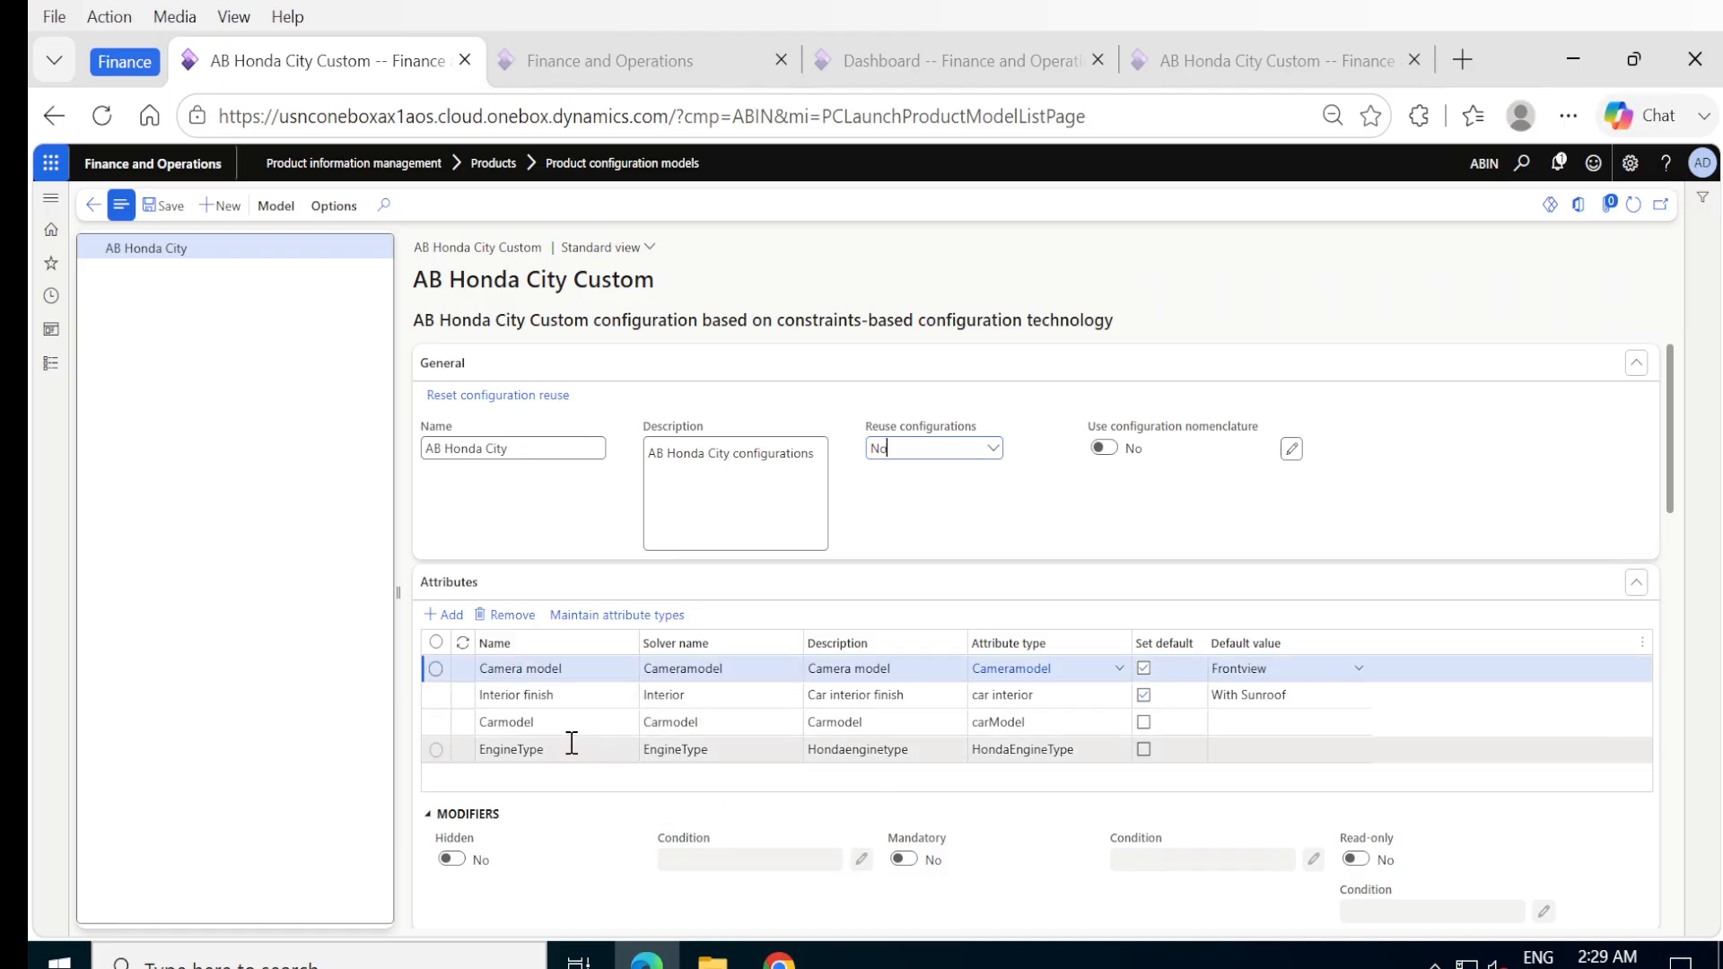
Review the model's Camera model, Interior finish, Carmodel and EngineType attributes.
left_click(580, 668)
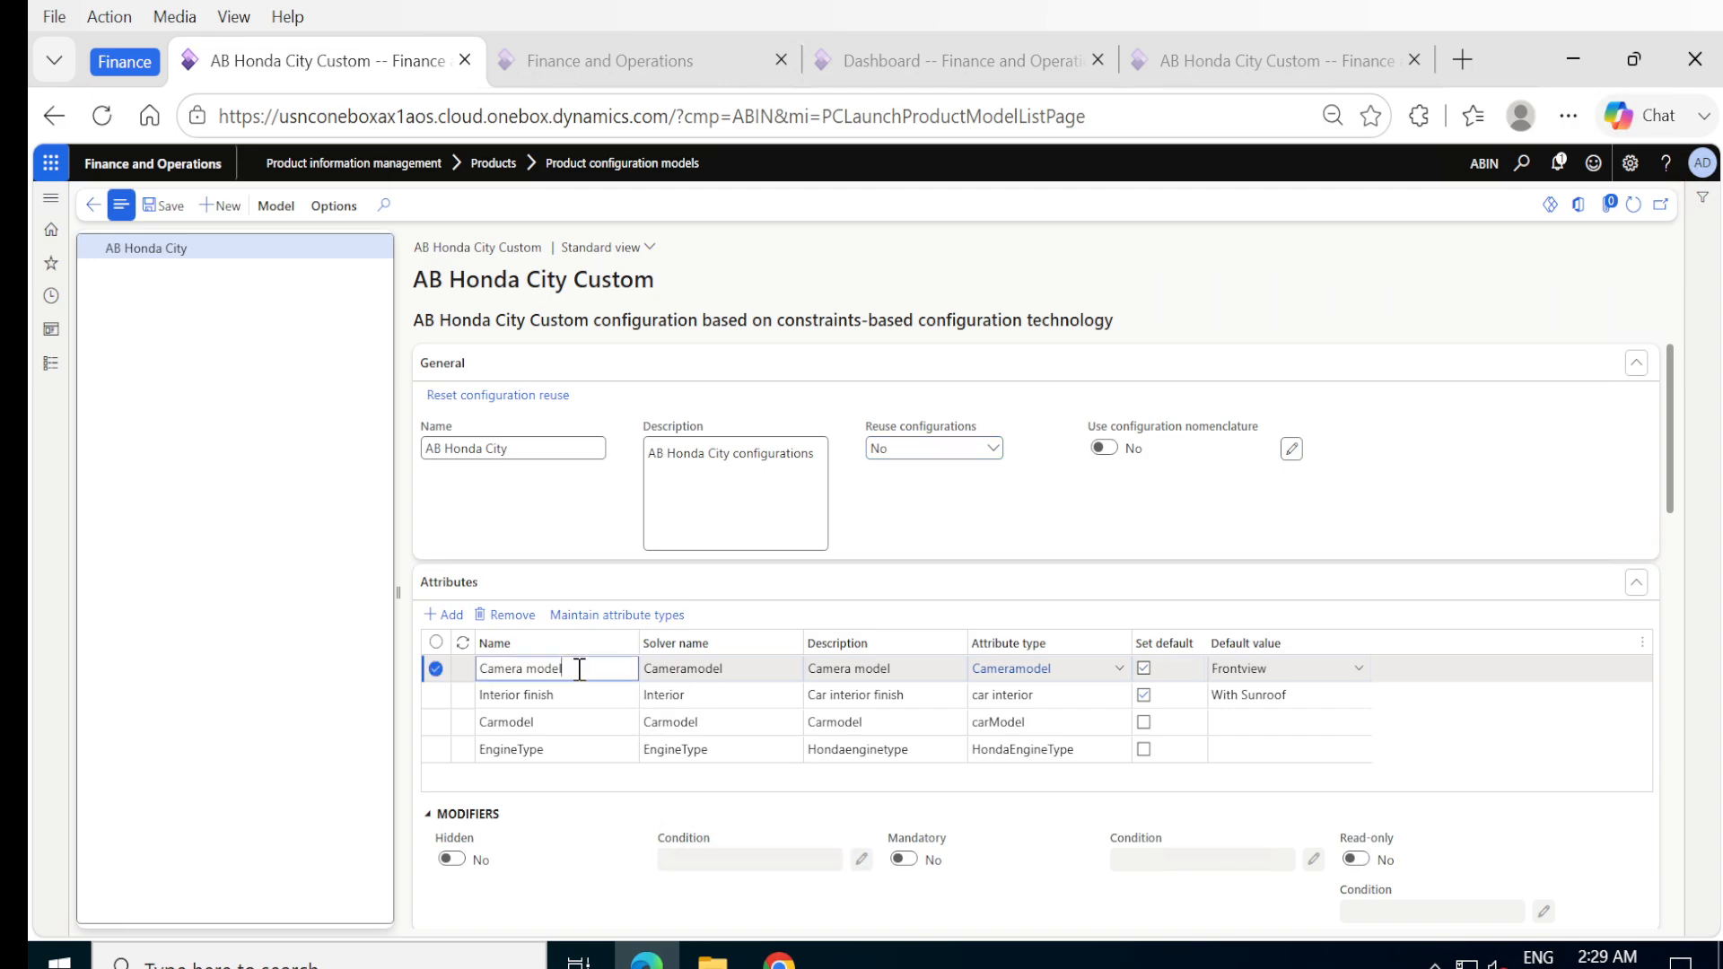
left_click(571, 698)
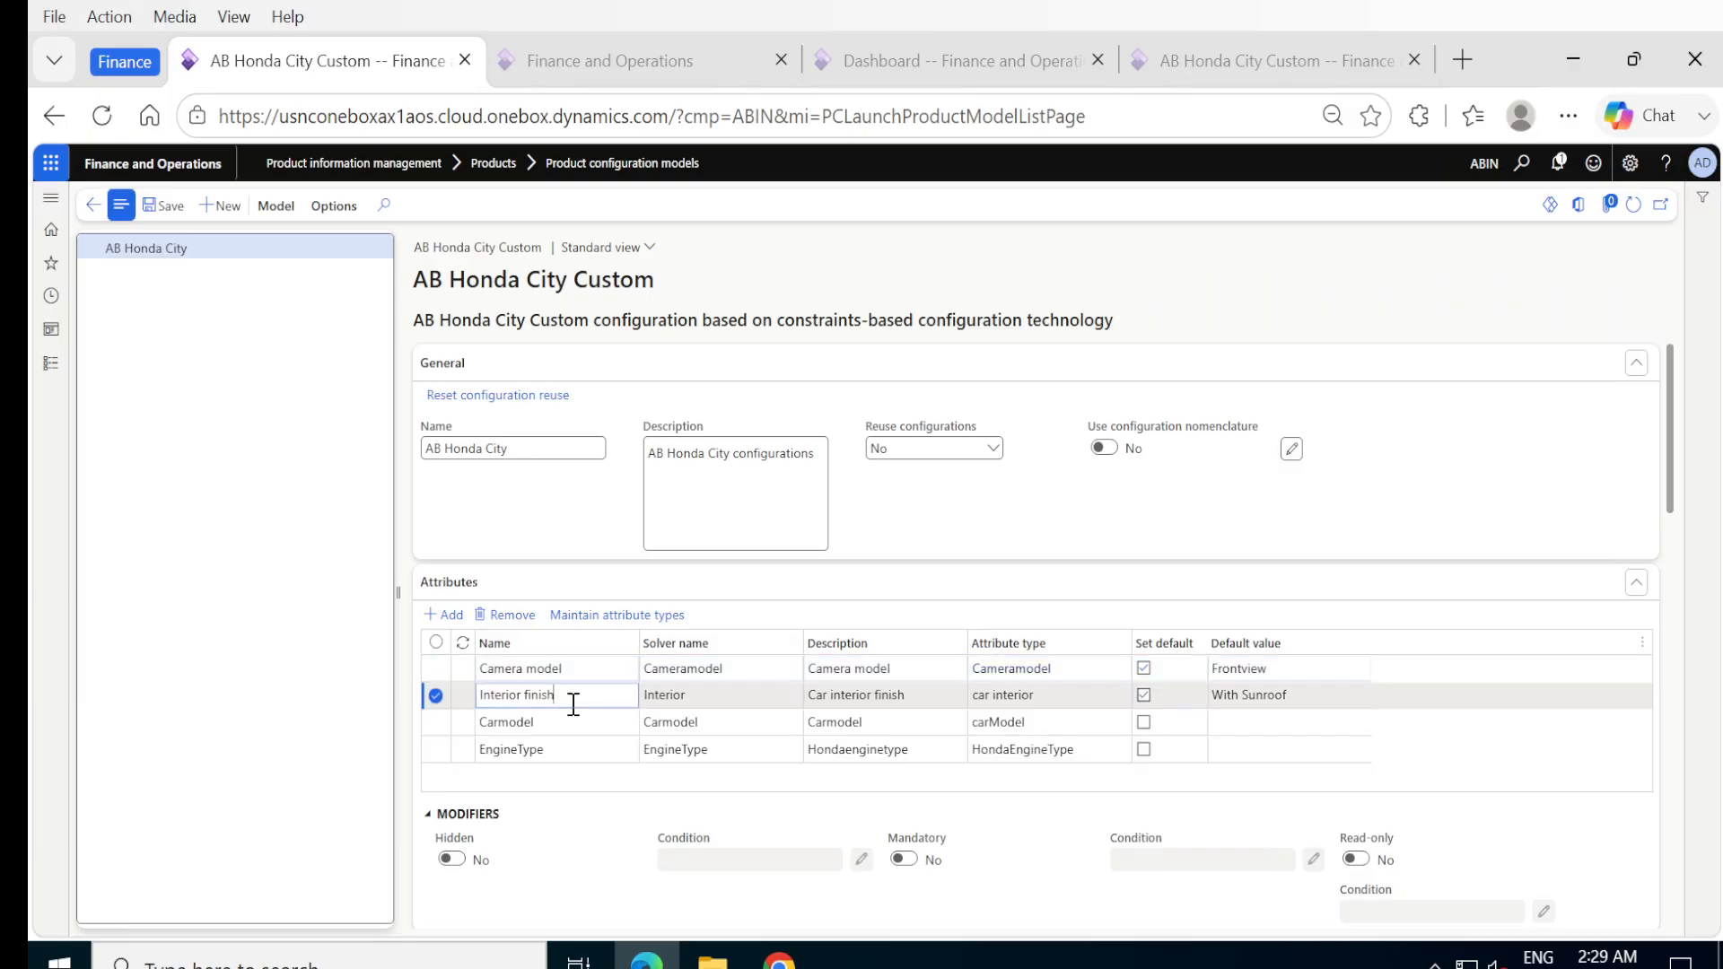
left_click(553, 723)
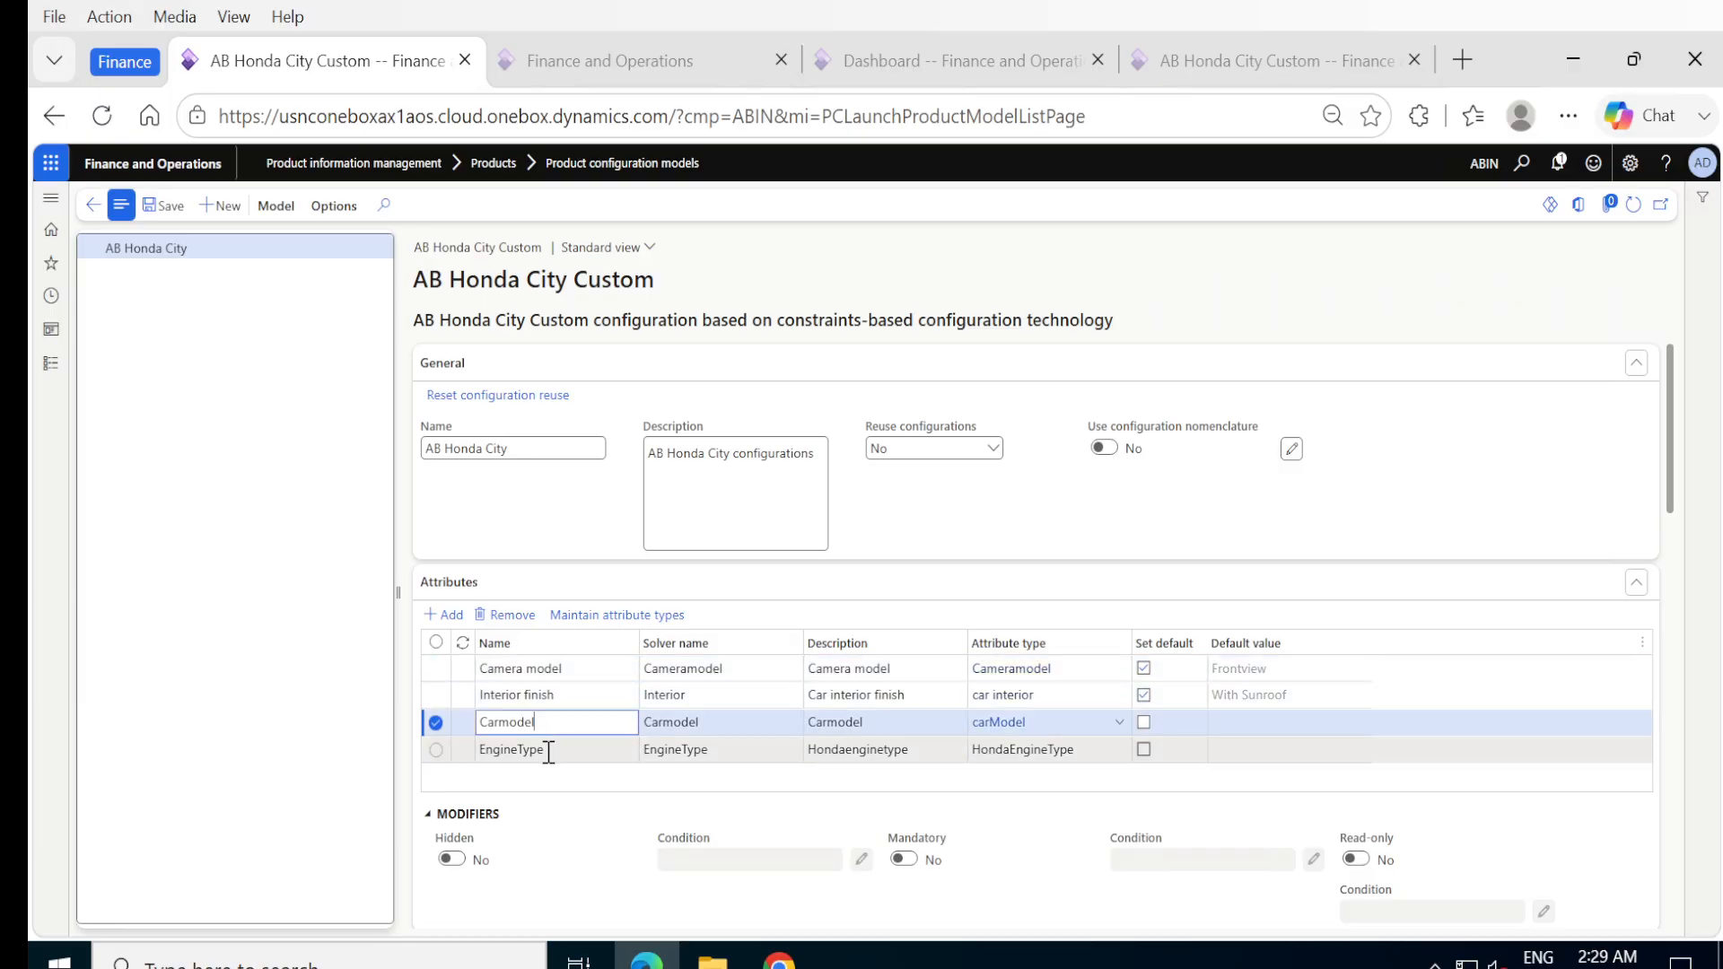
left_click(548, 752)
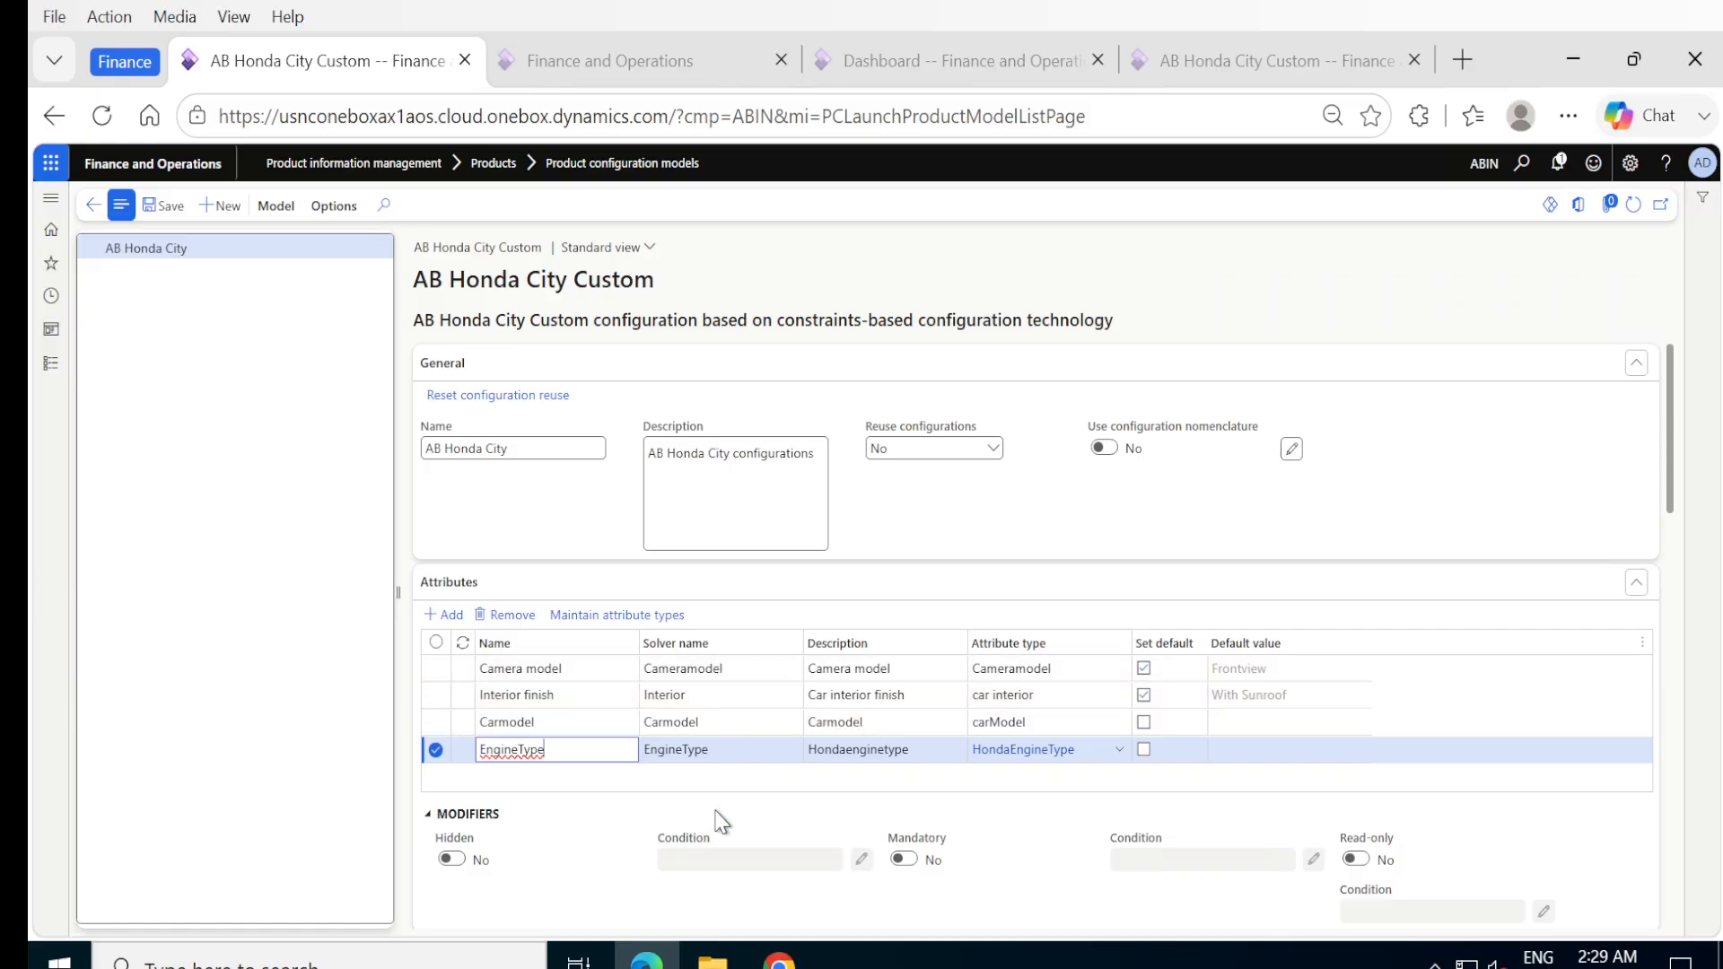
Add a Rearview value with solver value Rearview to the Camera model attribute's Cameramodel attribute type, and save it.
left_click(880, 667)
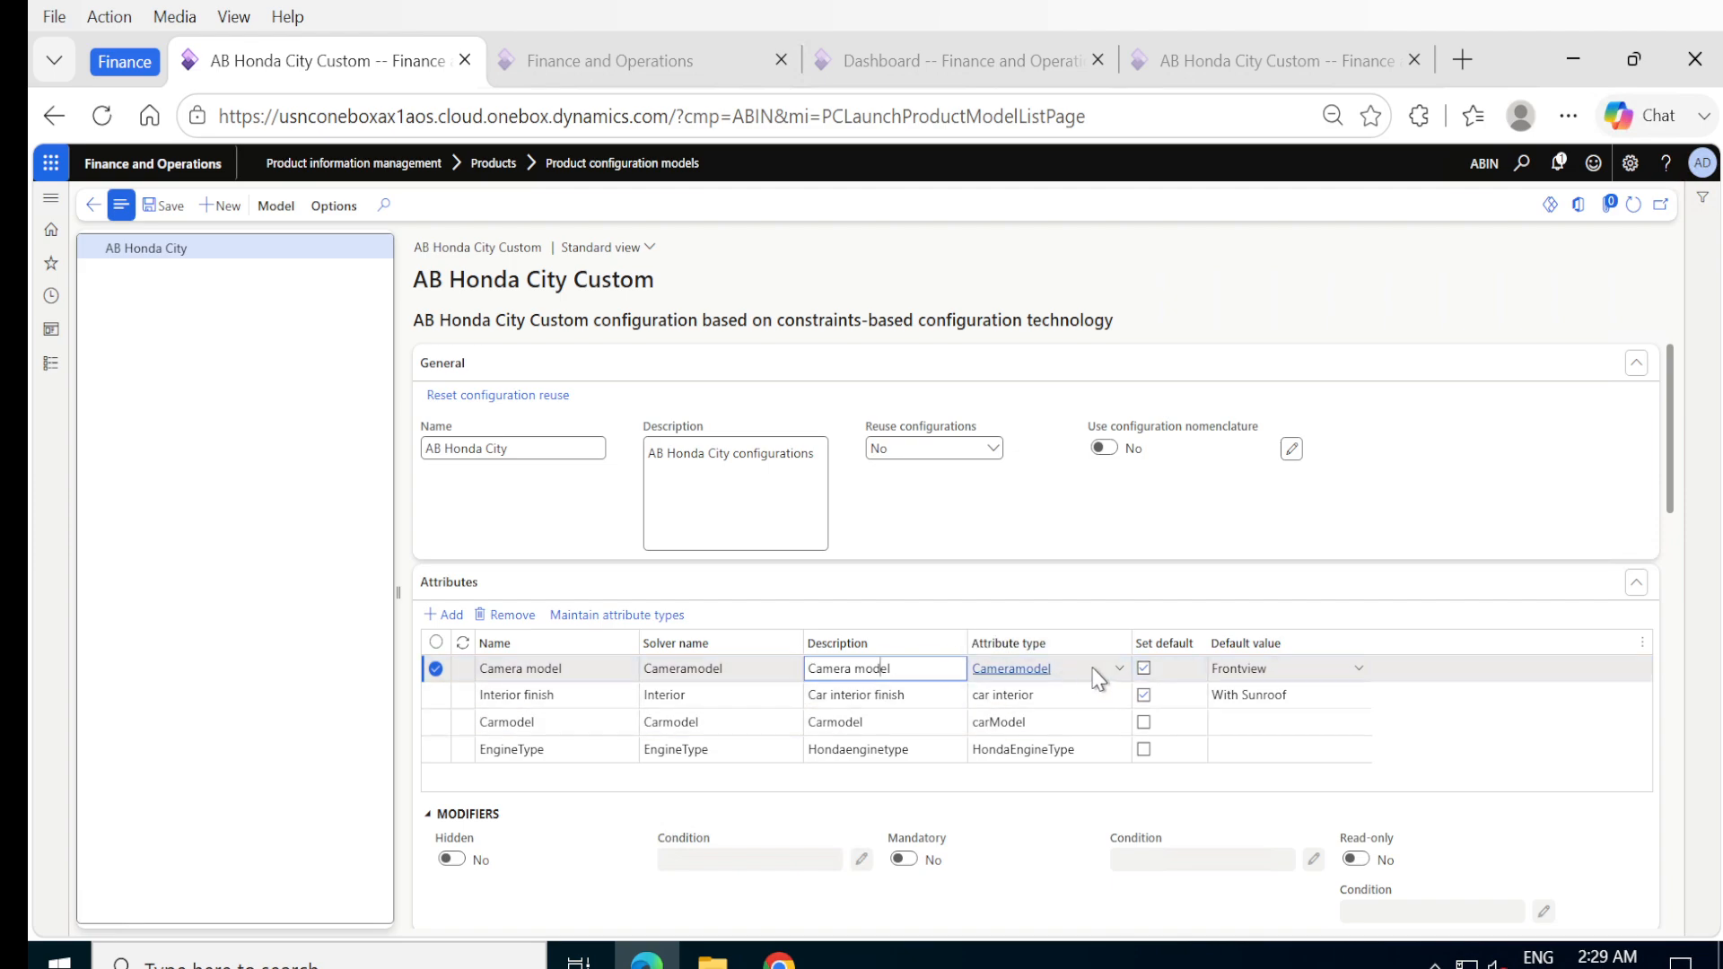
mouse_move(1081, 682)
right_click(1121, 679)
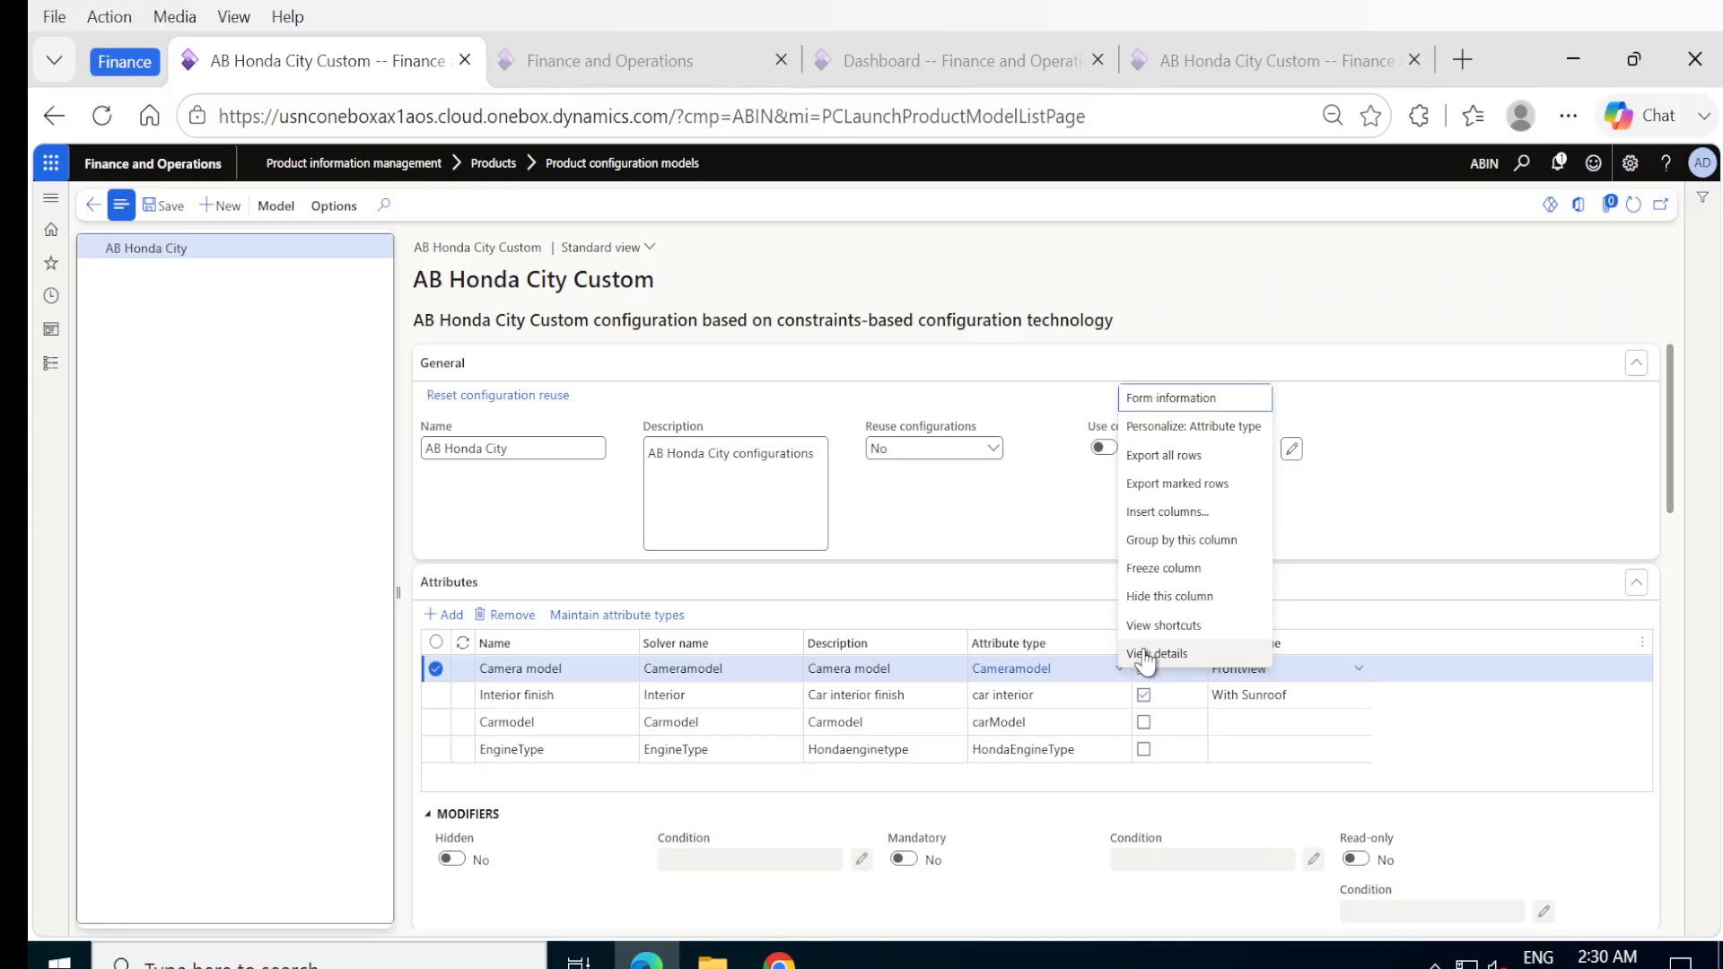
left_click(1148, 655)
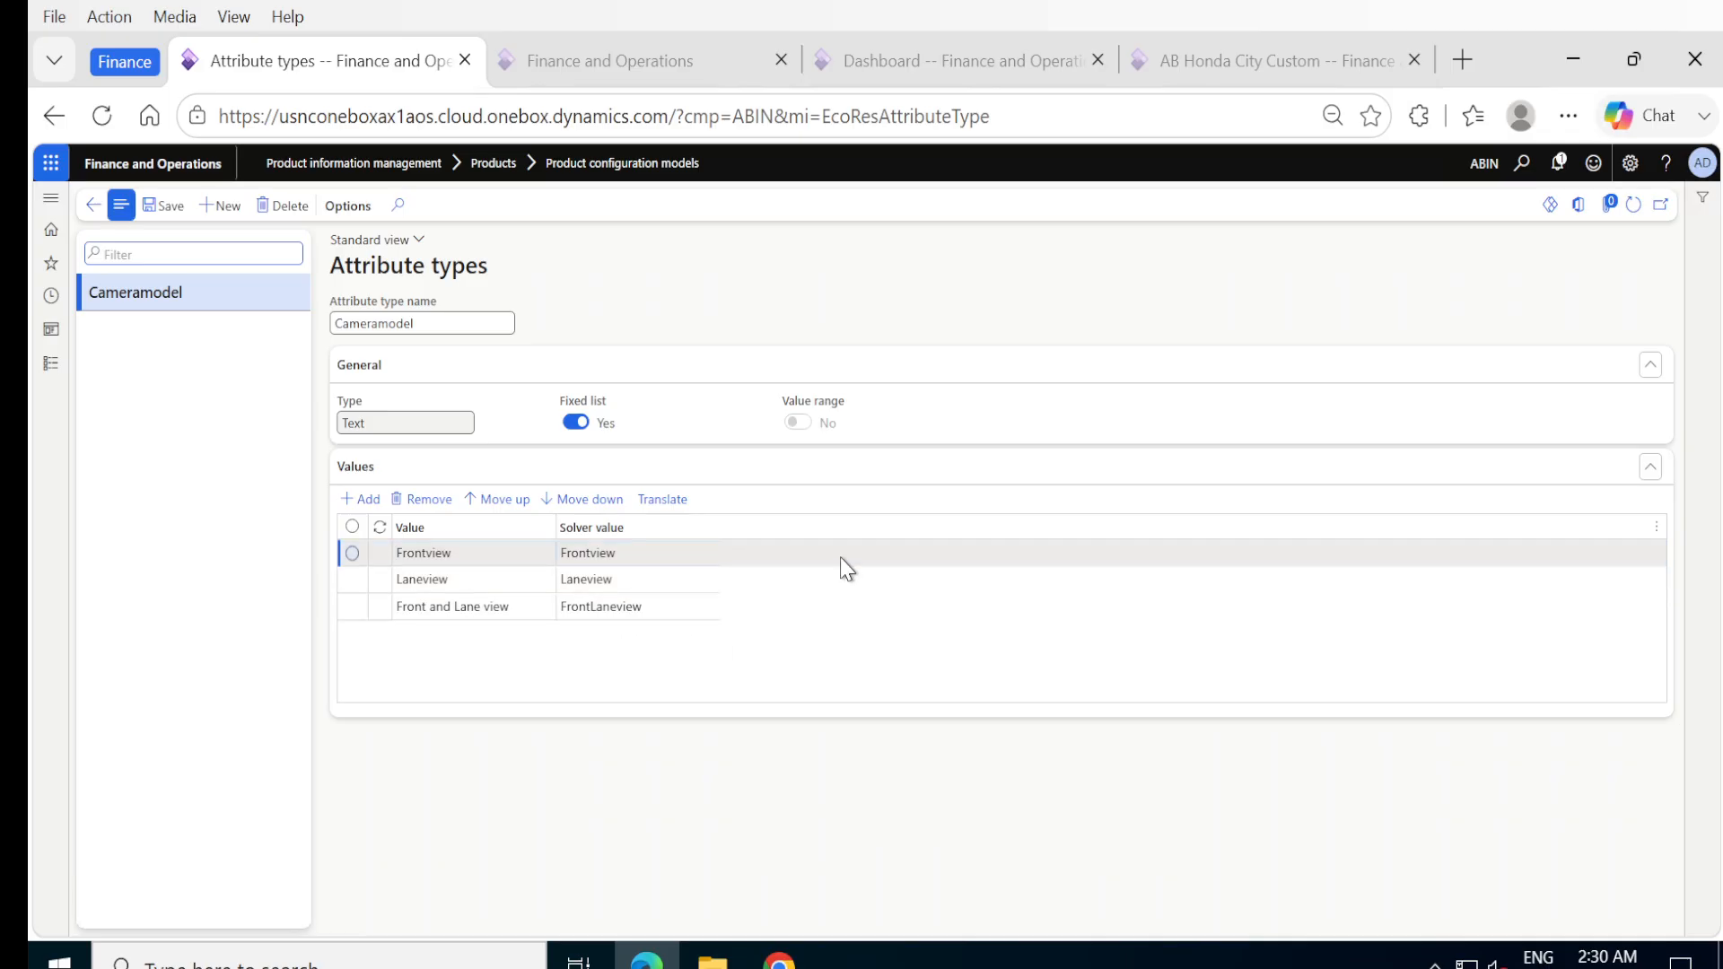
left_click(351, 500)
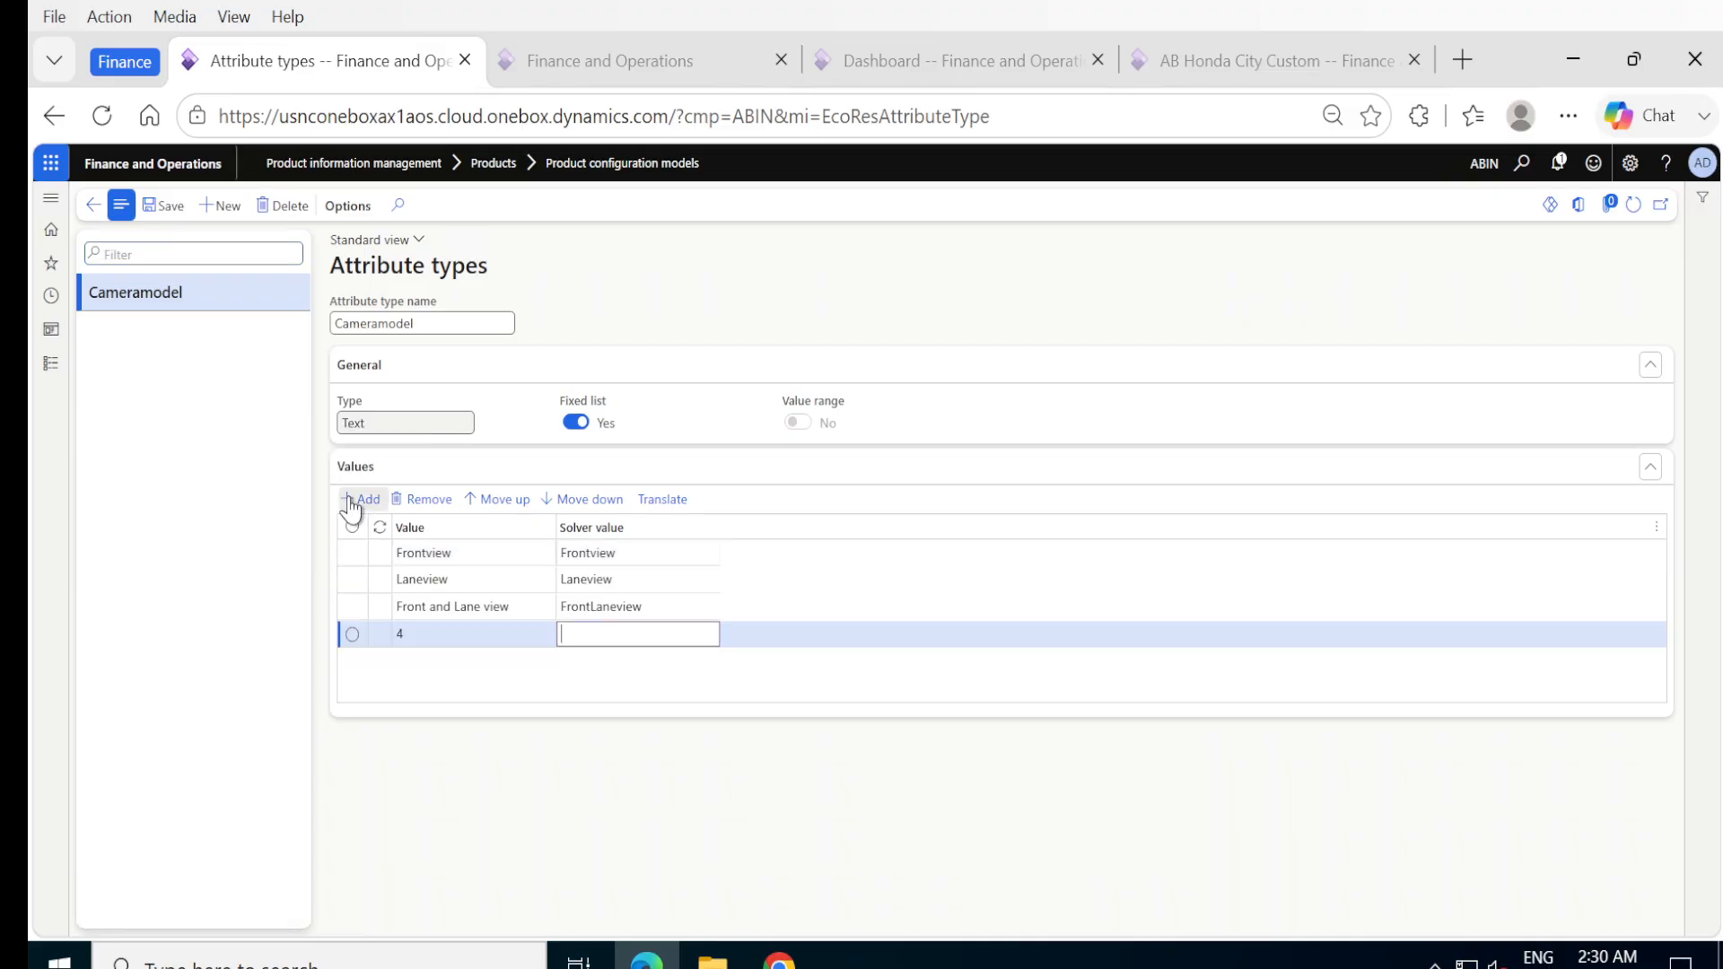
left_click(407, 634)
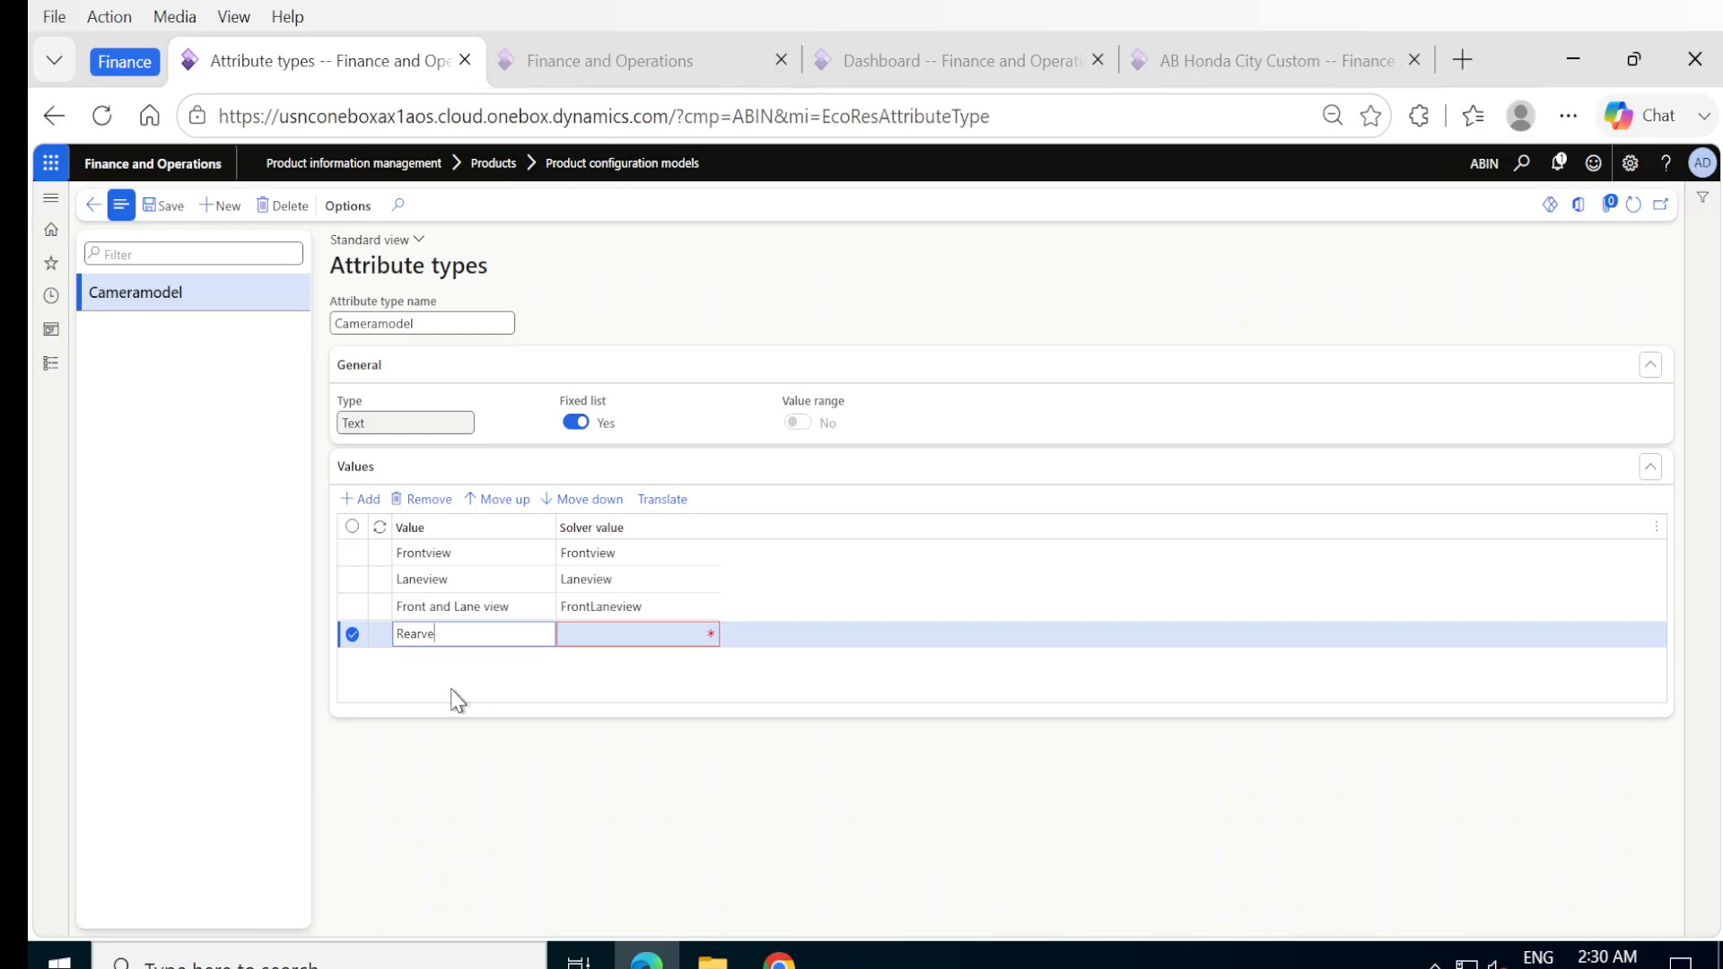
key("Tab")
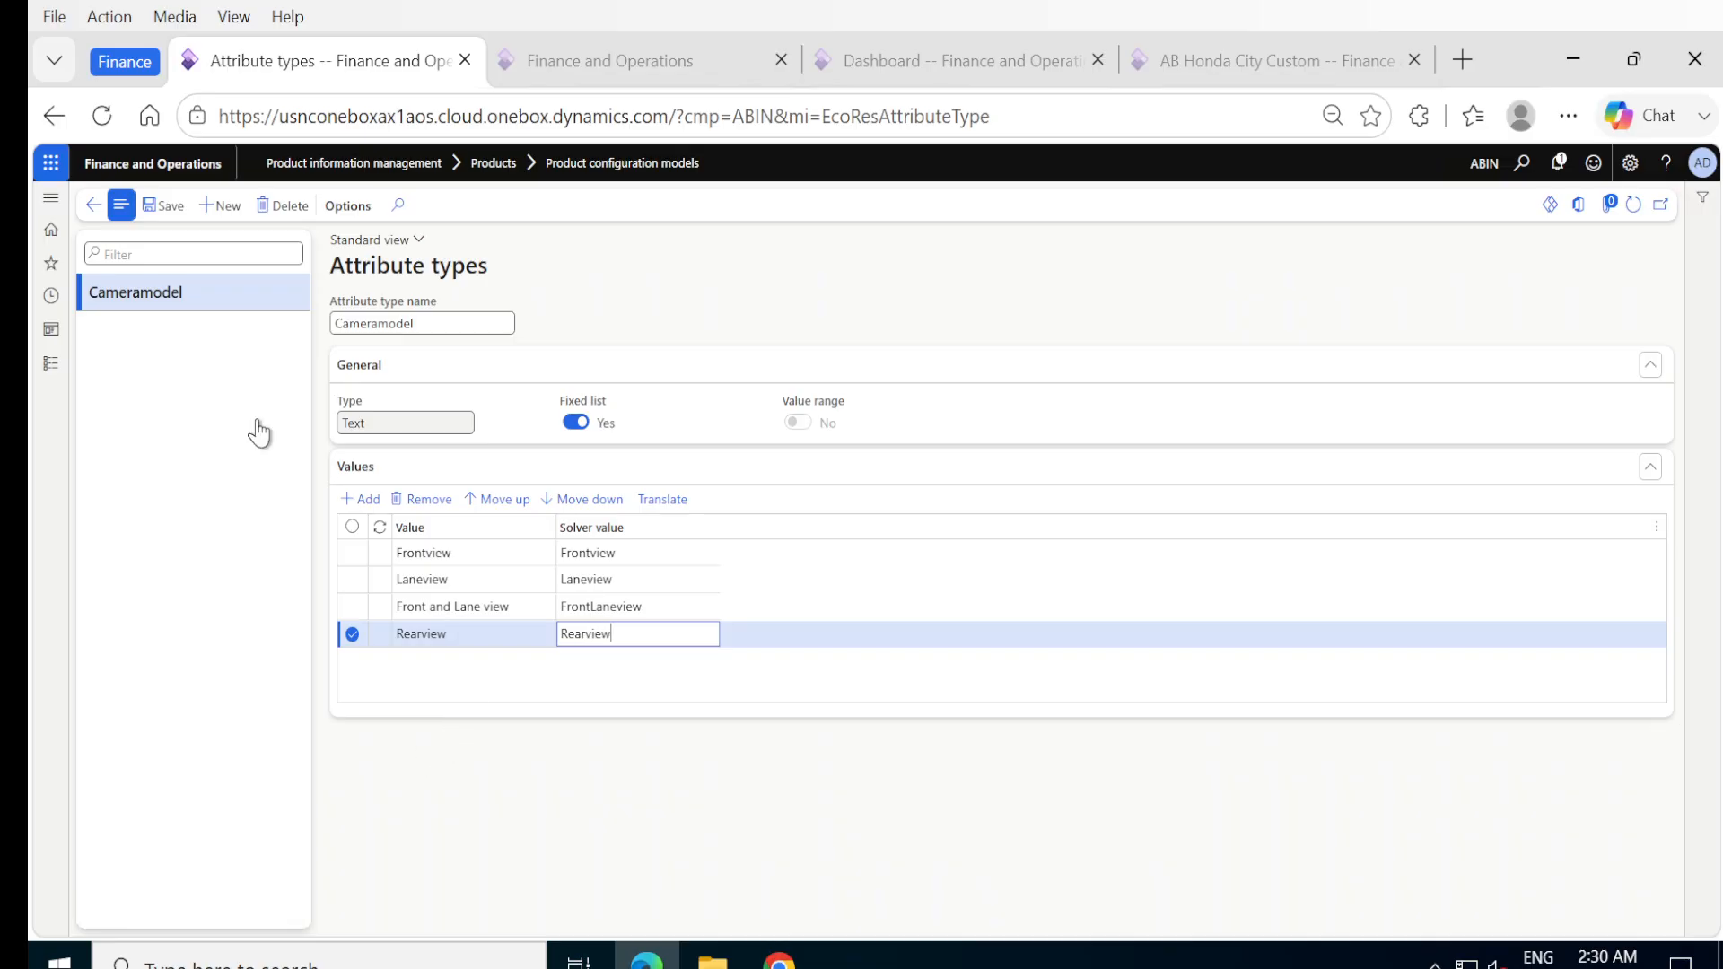
left_click(164, 205)
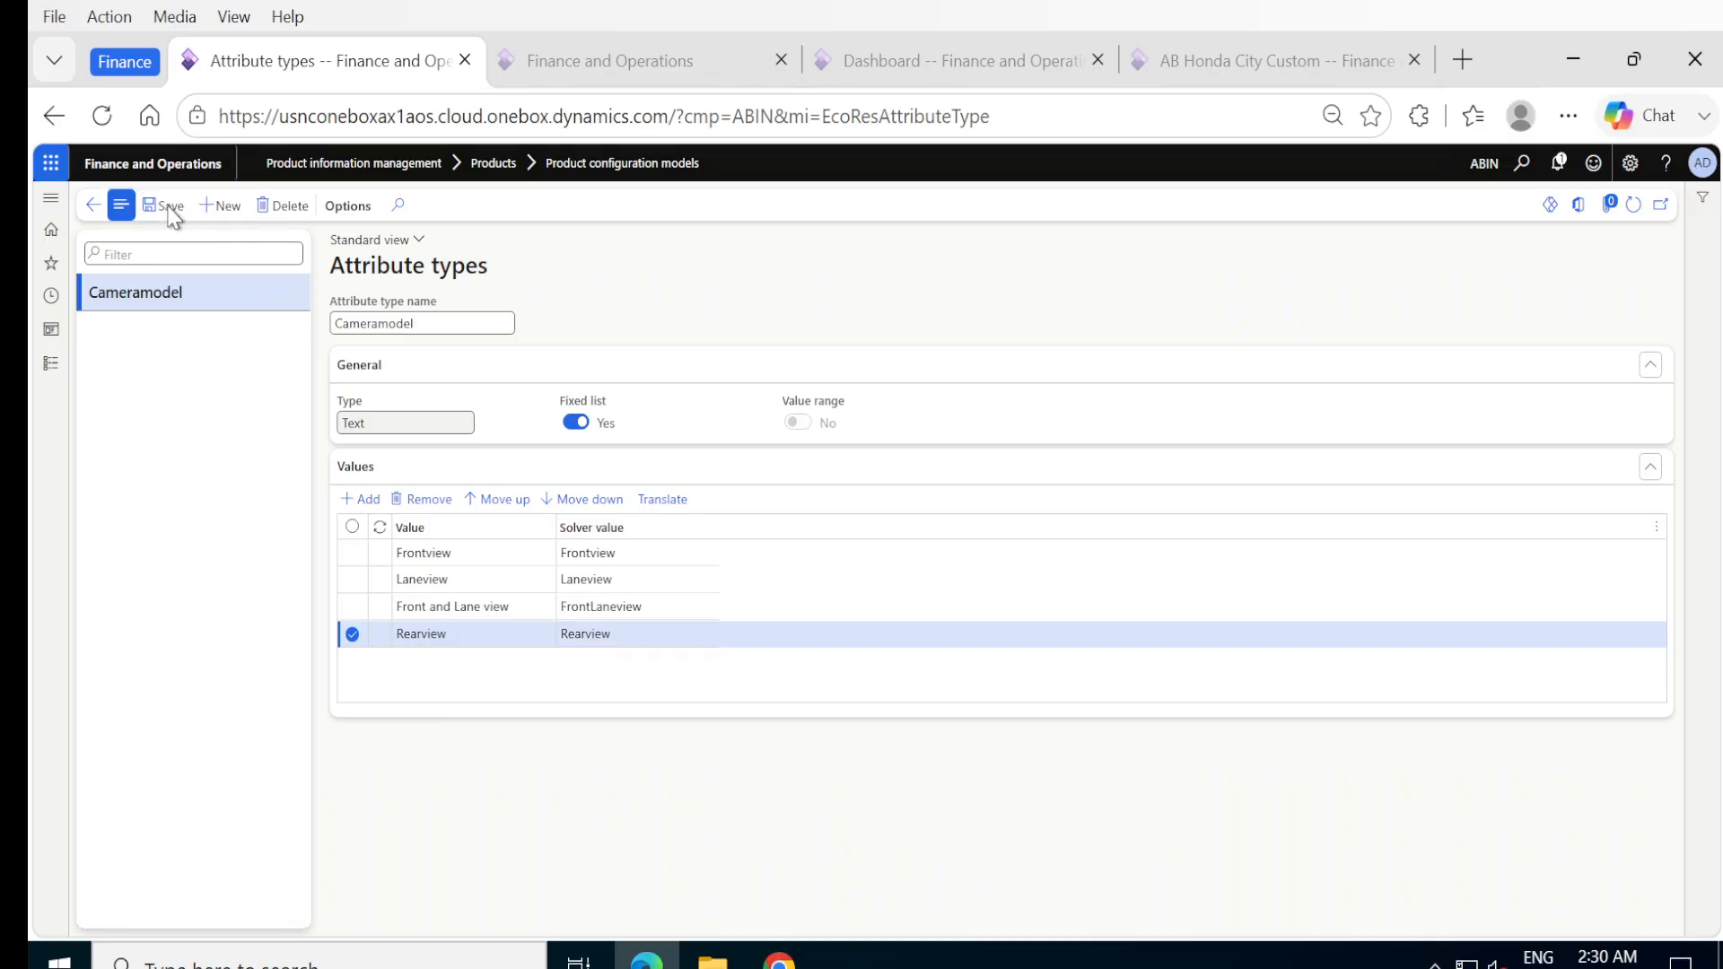
Save the Cameramodel attribute type and return to the AB Honda City Custom model.
left_click(751, 637)
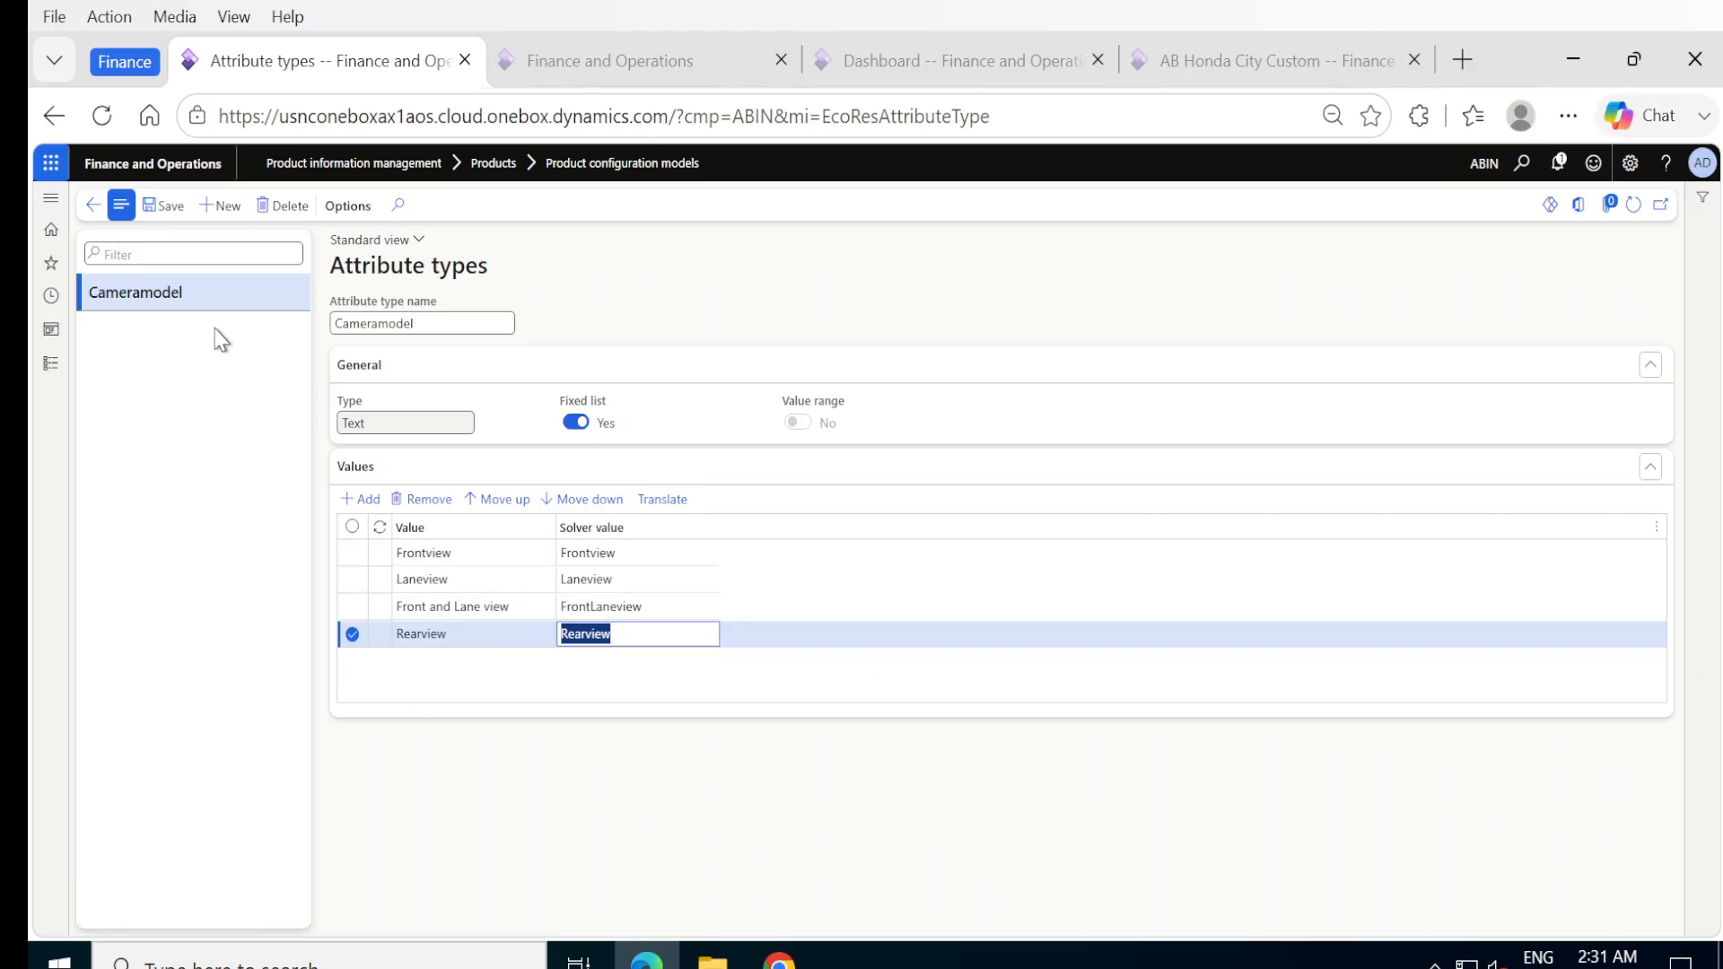
left_click(169, 212)
left_click(93, 212)
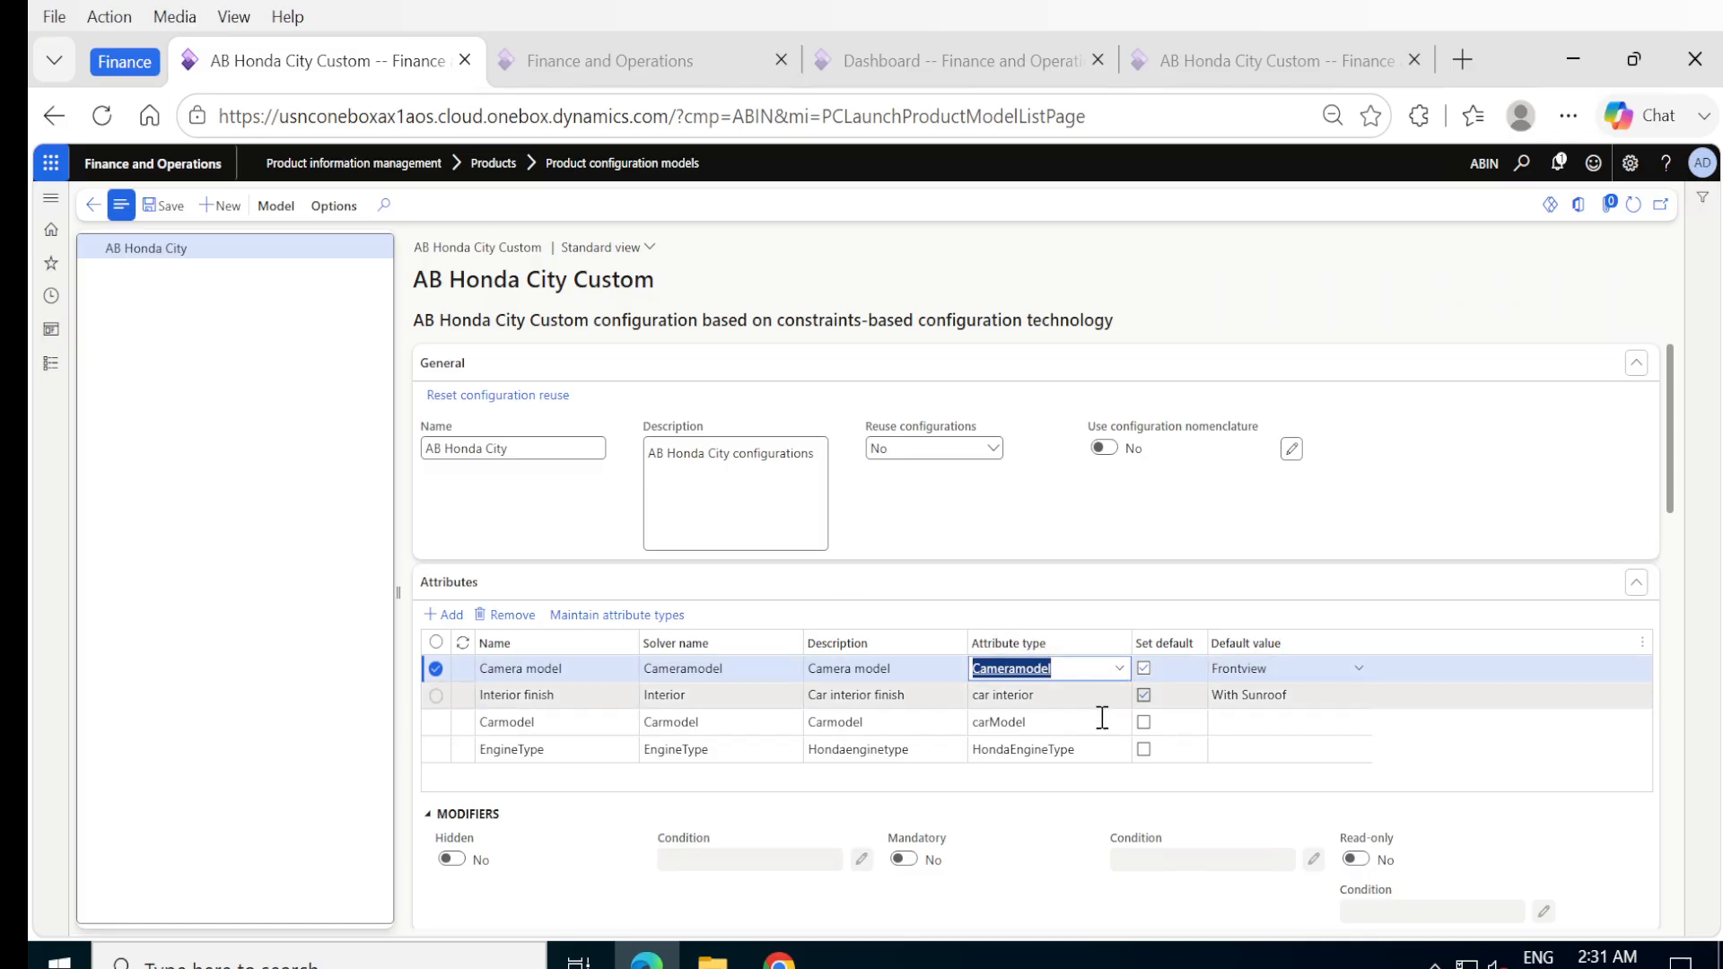
Examine the values of the Interior finish attribute's car interior type and return to the model.
left_click(1085, 697)
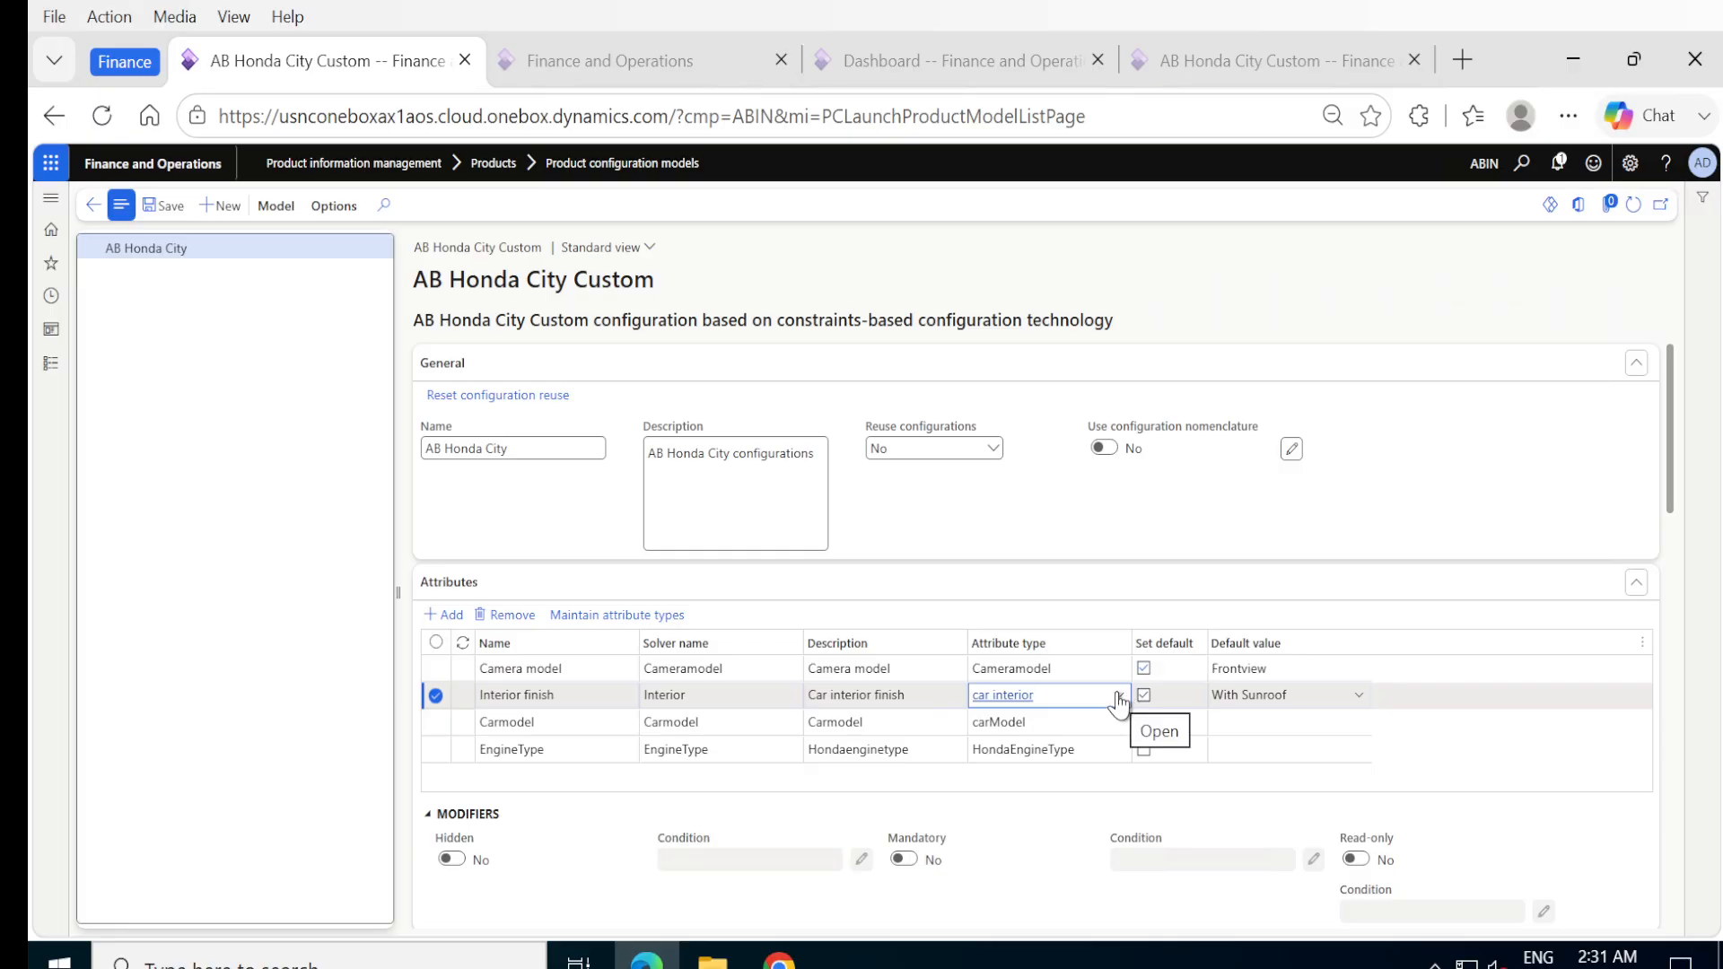
right_click(1116, 682)
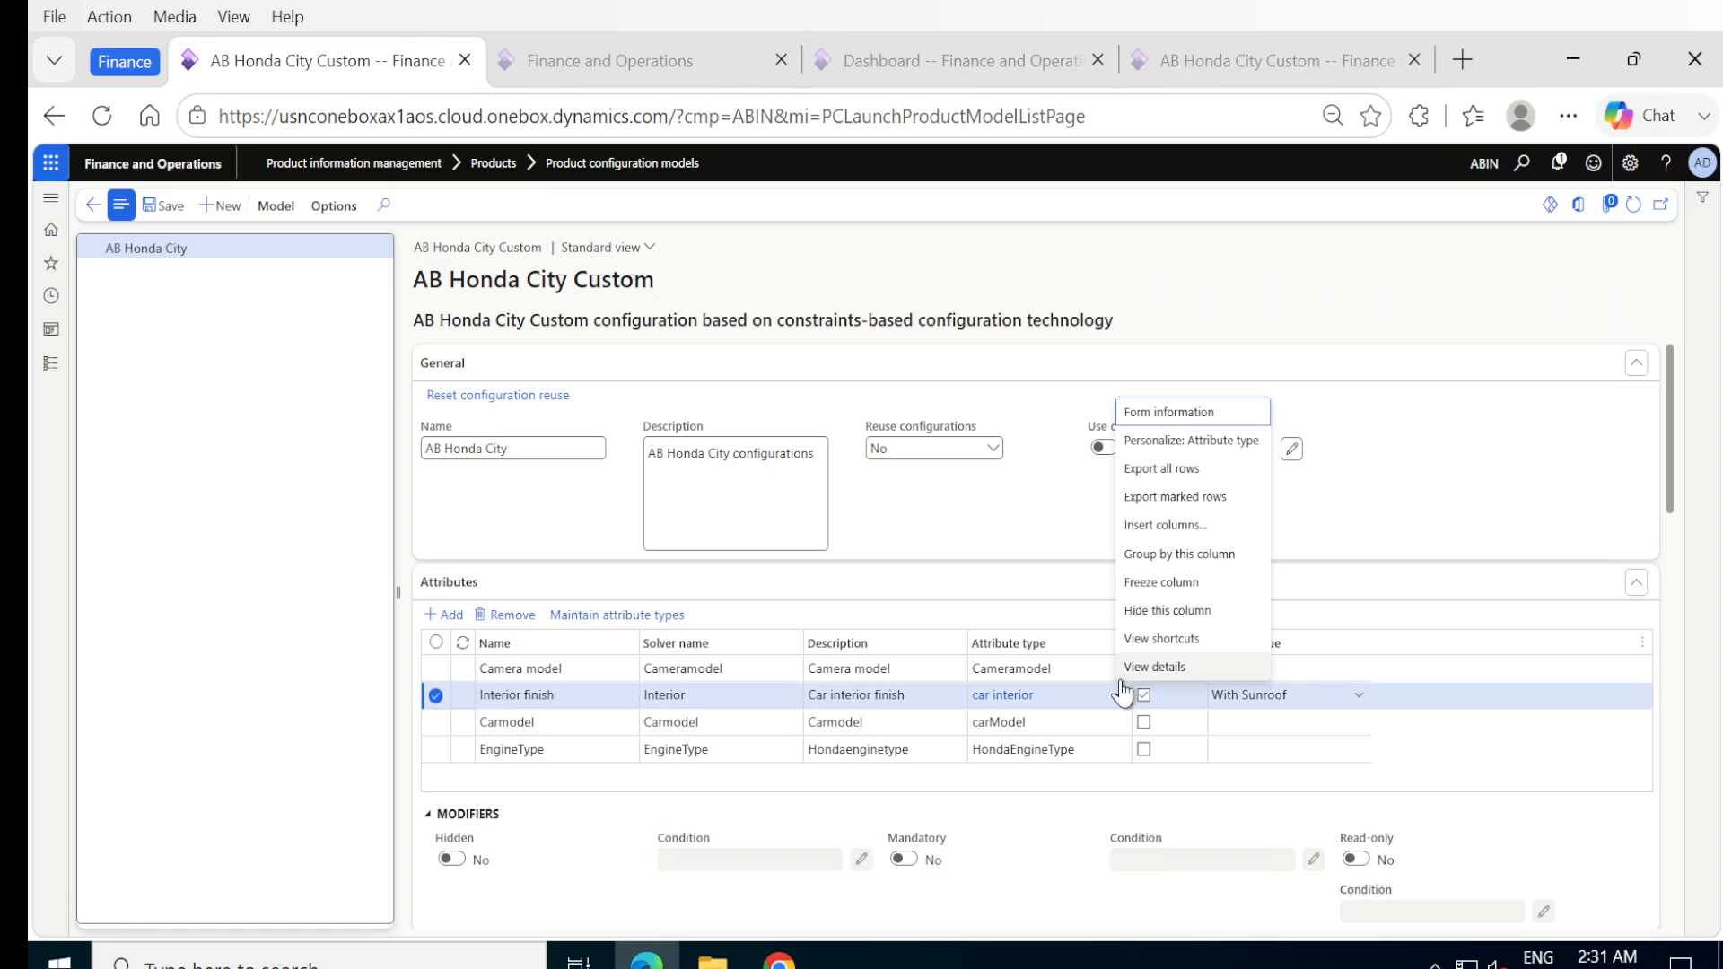
left_click(1139, 671)
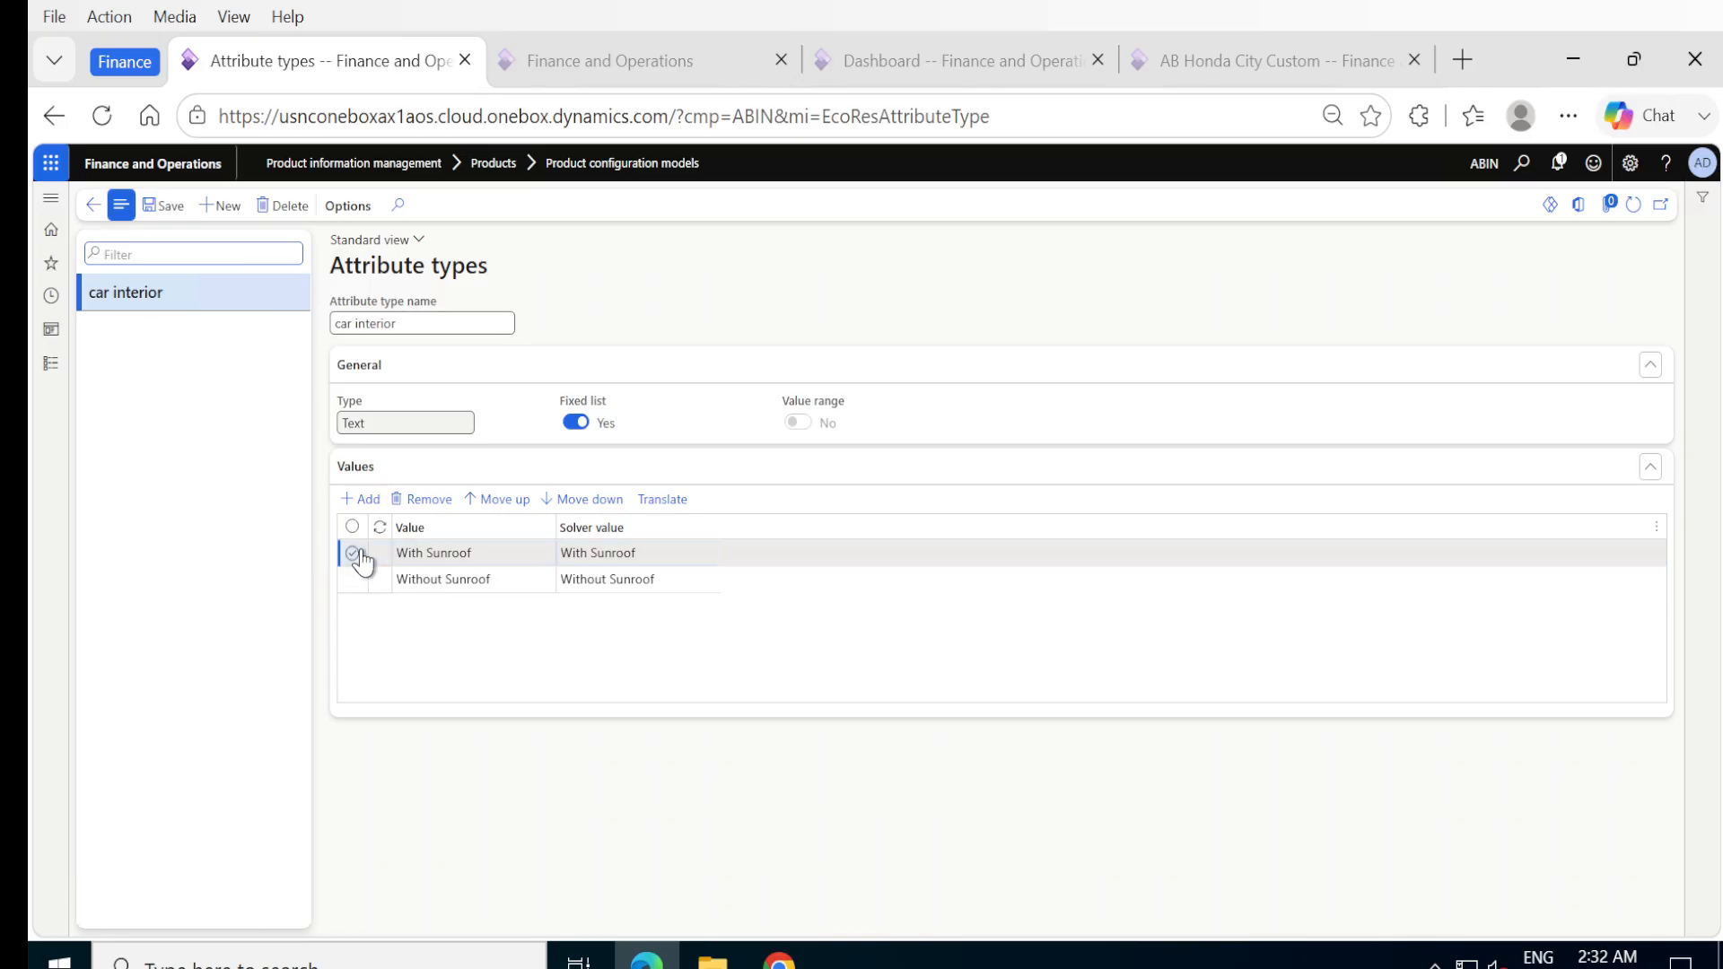
left_click(90, 207)
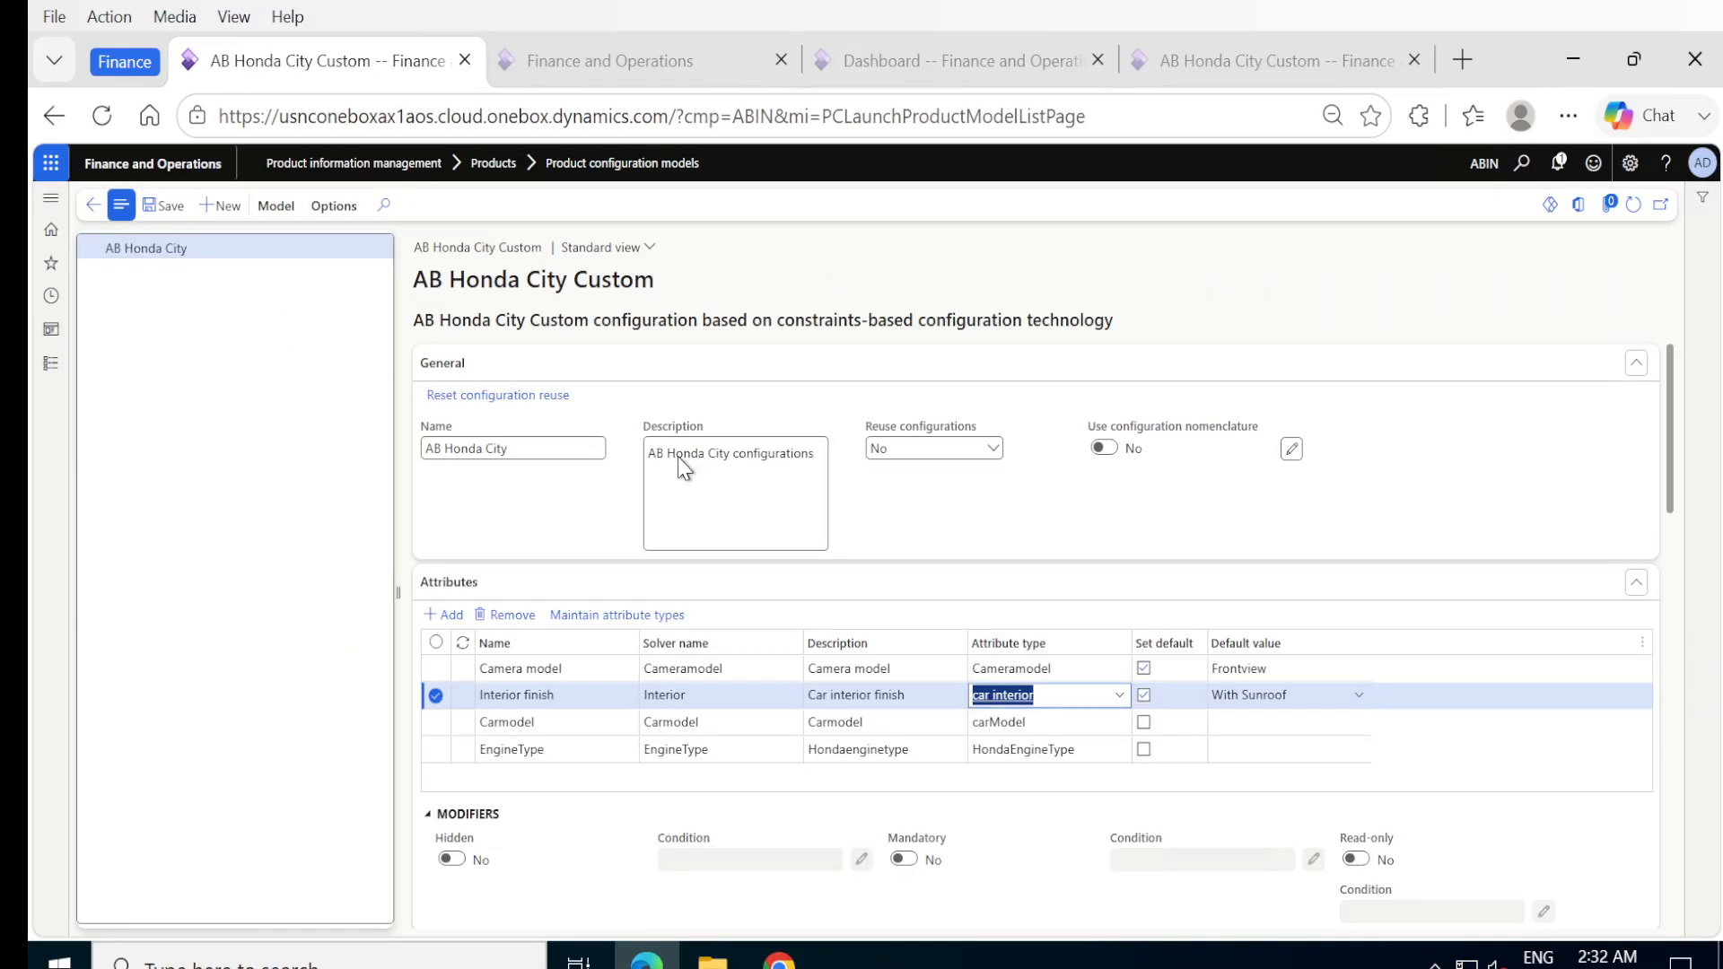
Examine the values of the Carmodel attribute's carModel type and return to the model.
left_click(1097, 722)
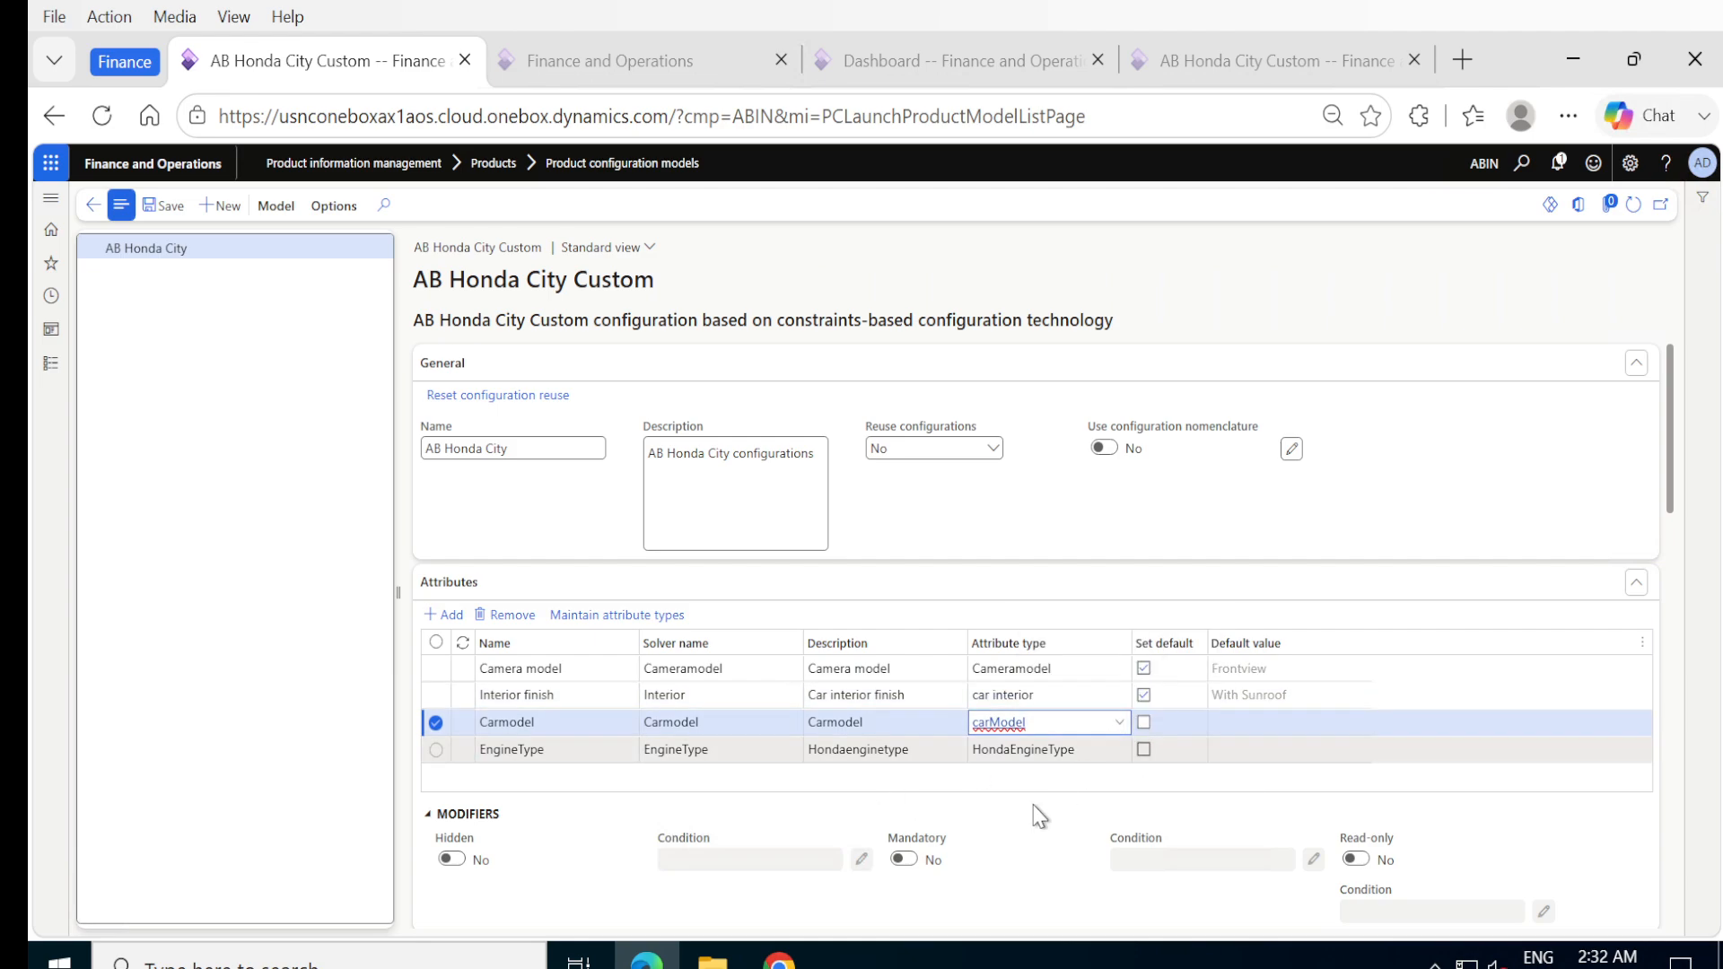
right_click(1121, 731)
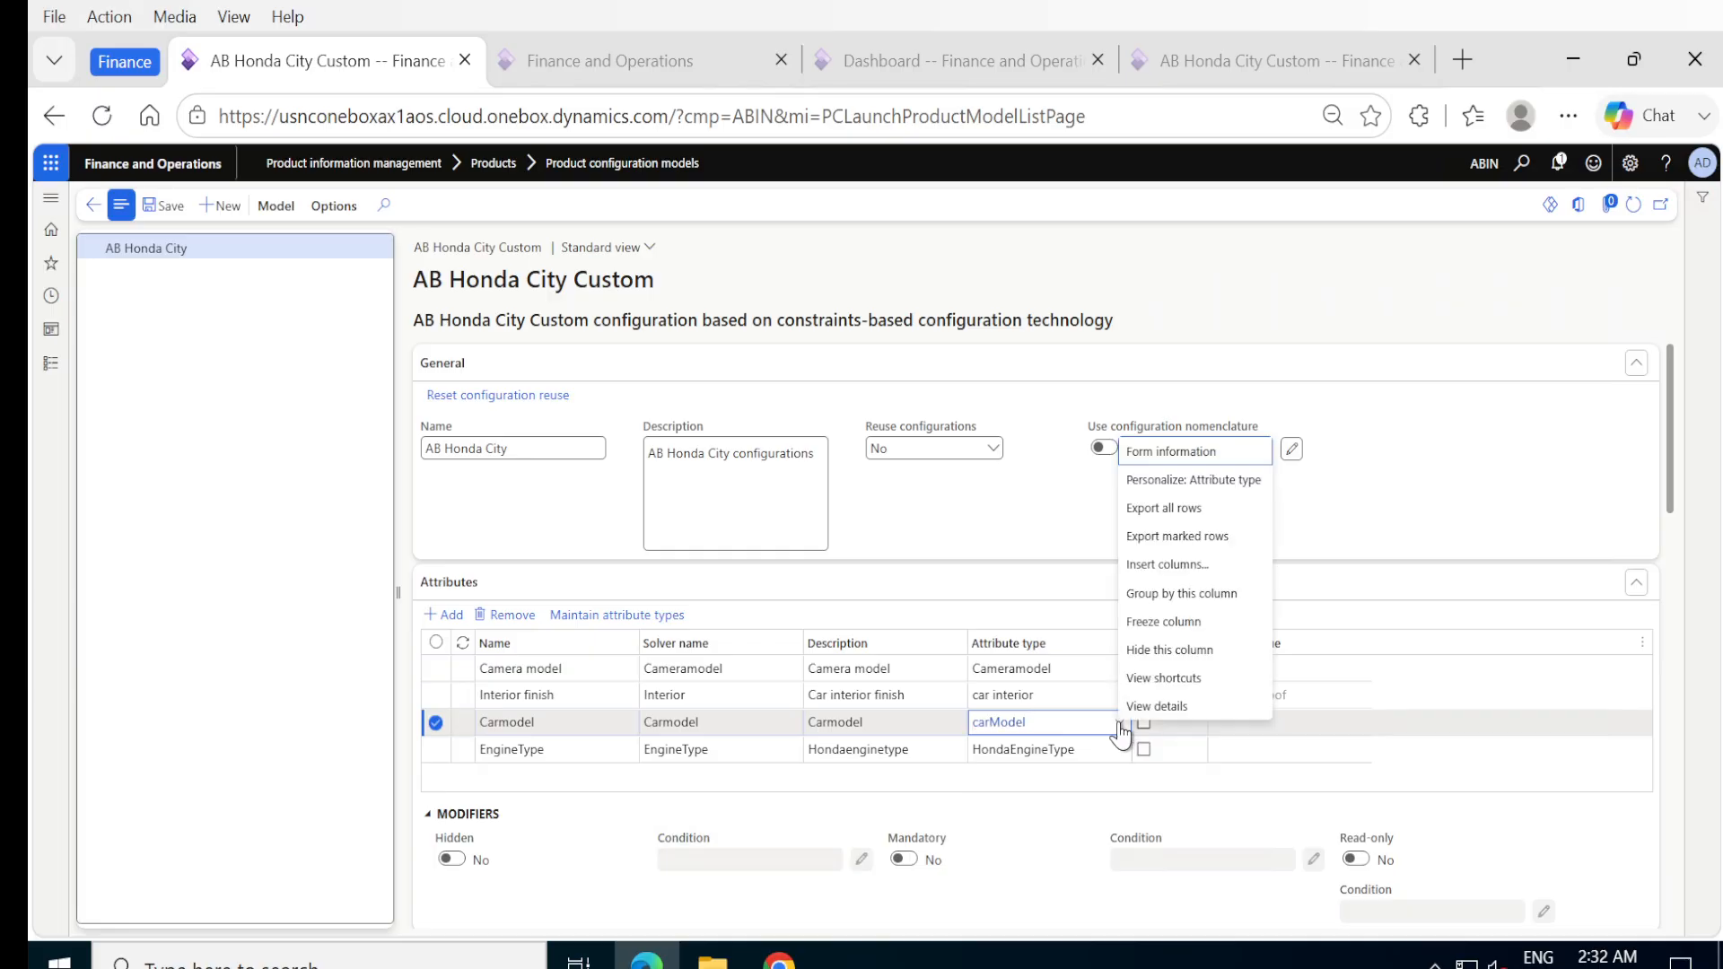
left_click(1148, 706)
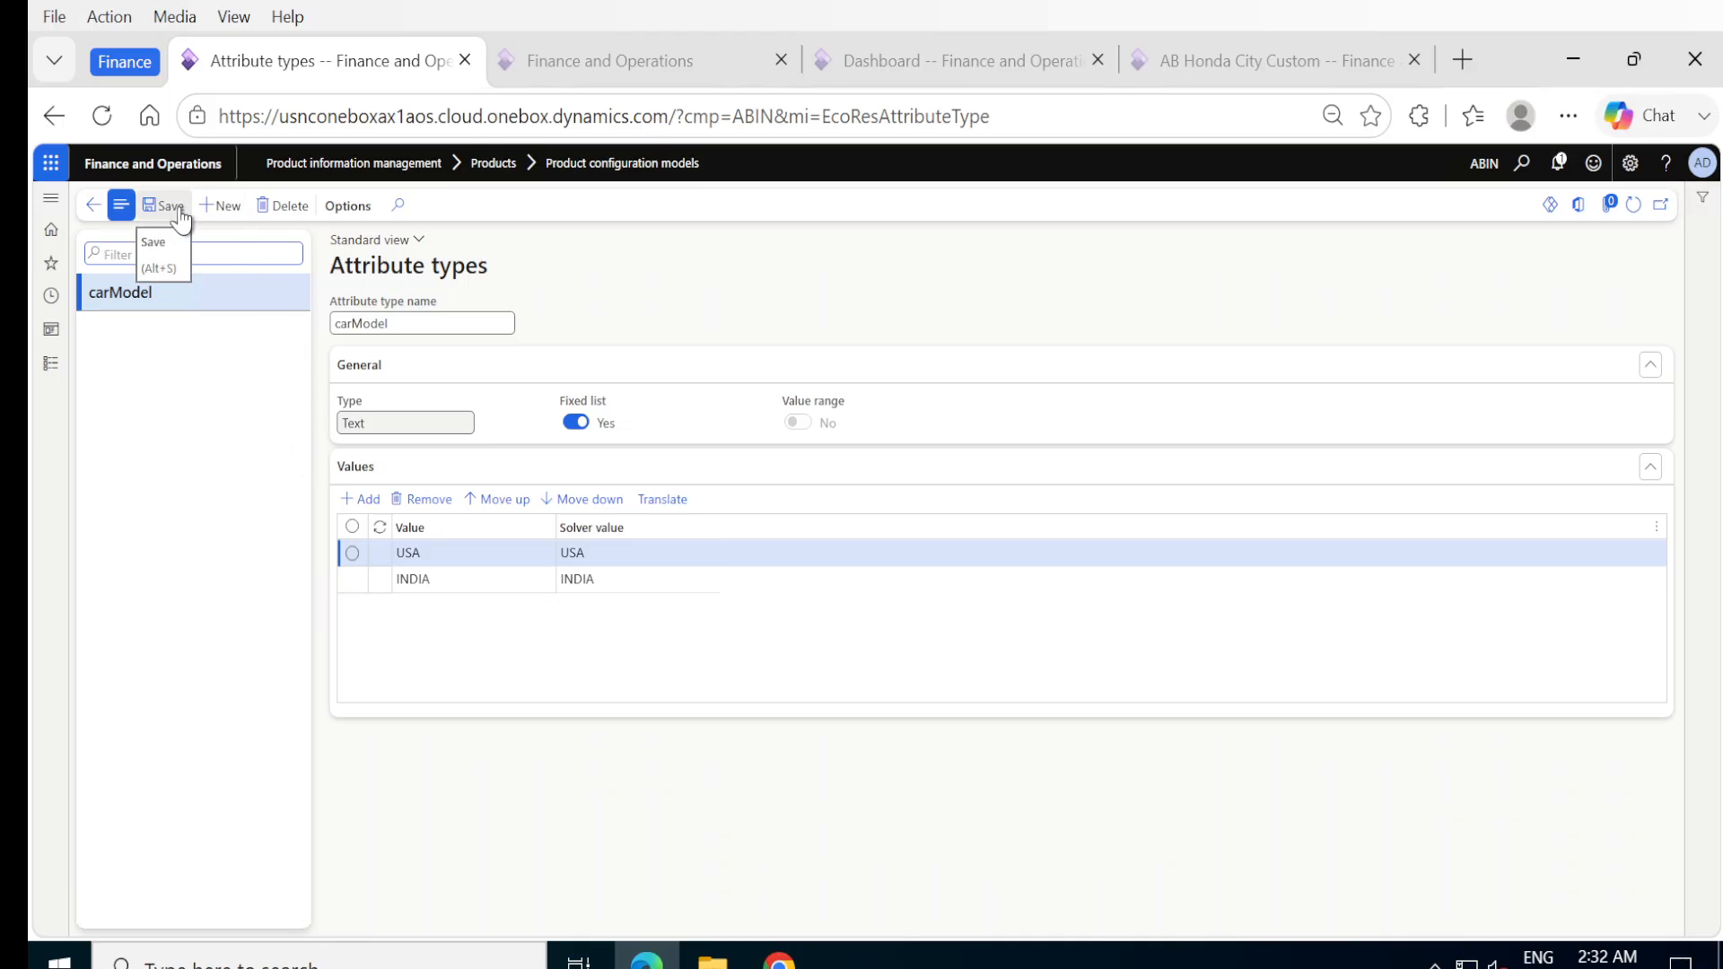
left_click(92, 207)
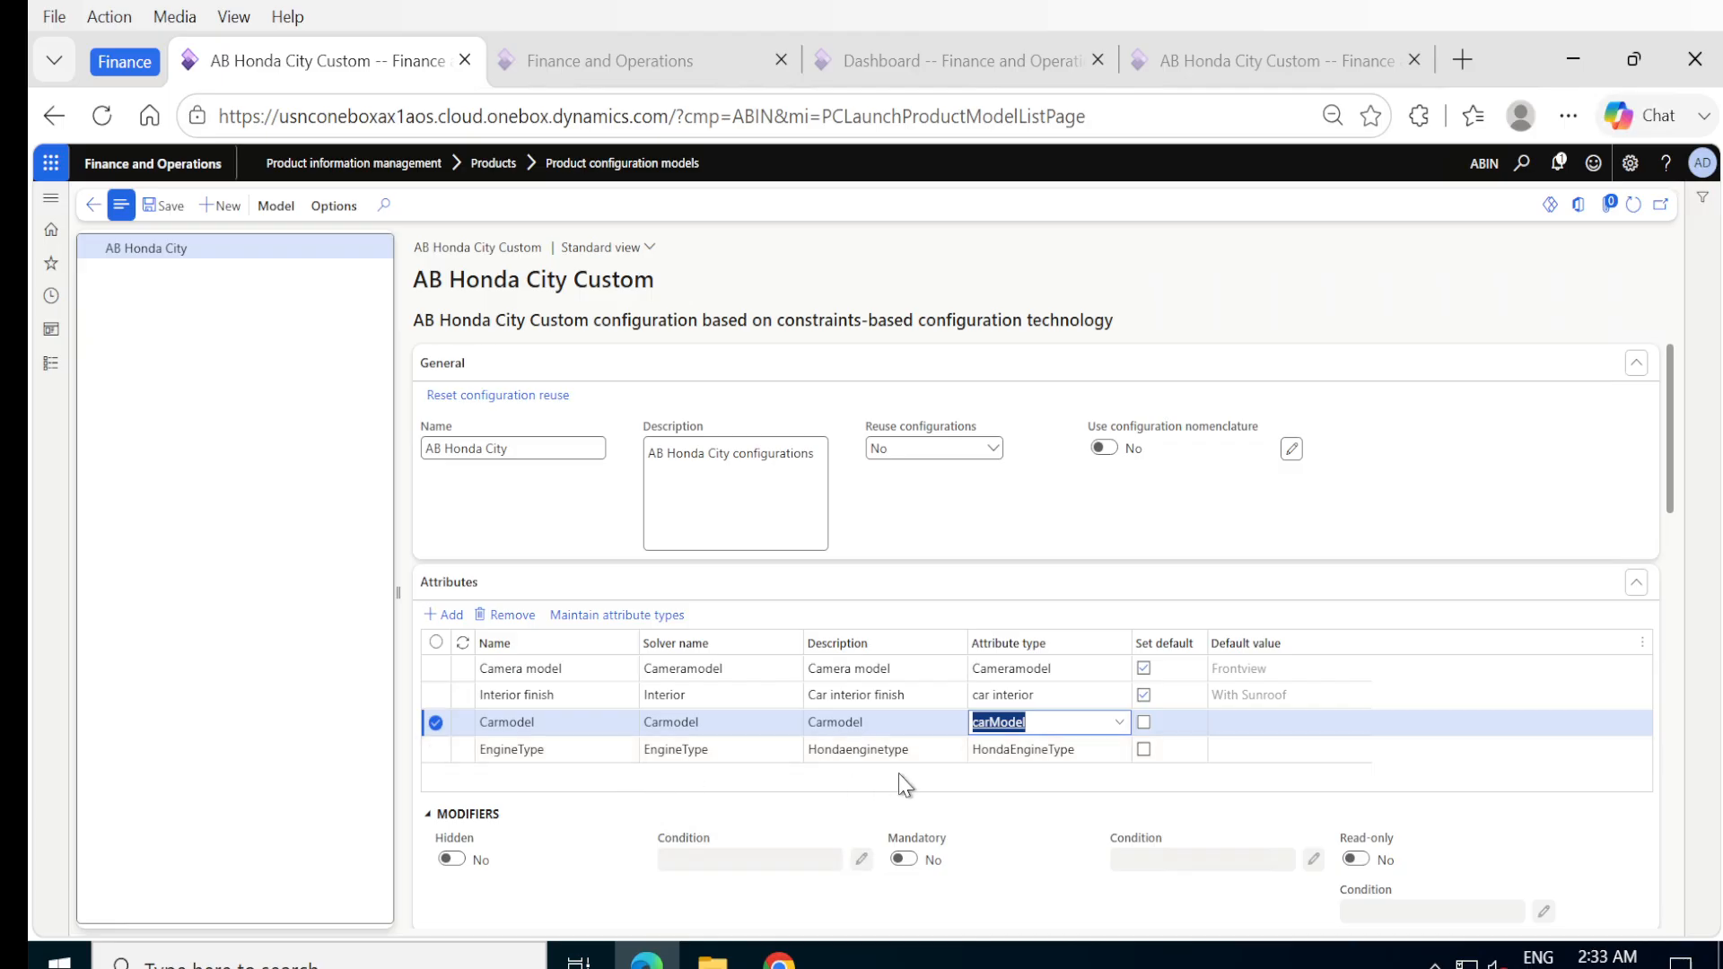
Examine the values of the EngineType attribute's HondaEngineType type and return to the model.
left_click(1116, 754)
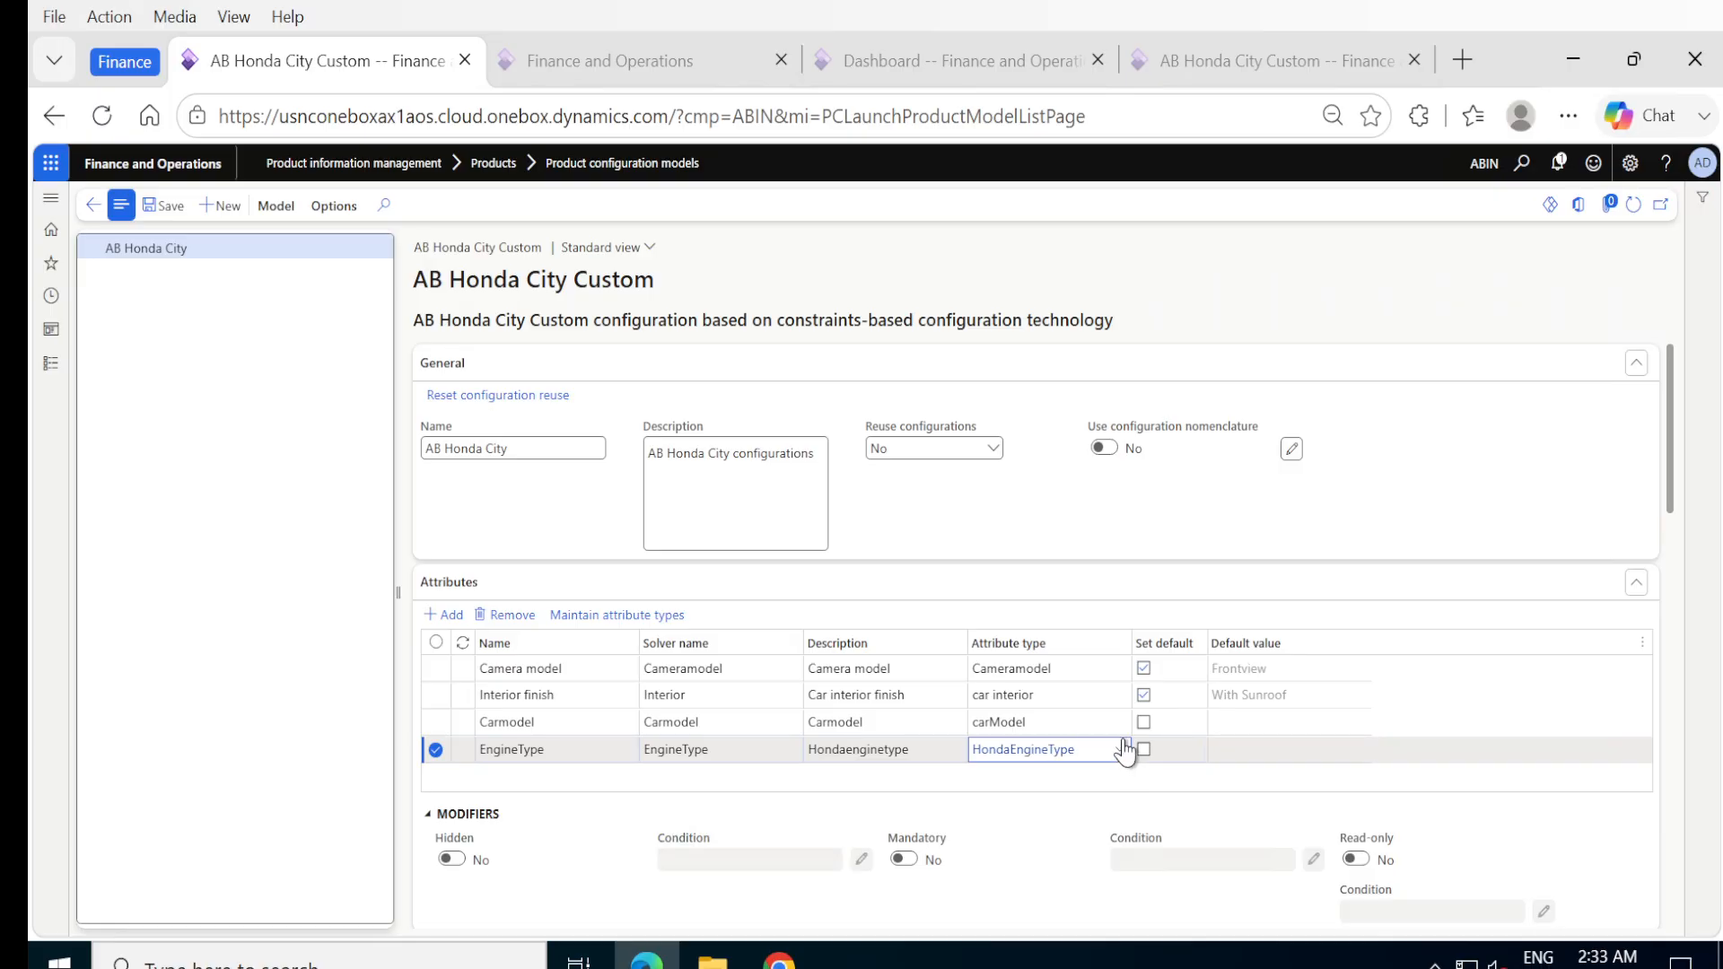
right_click(1122, 756)
left_click(1160, 734)
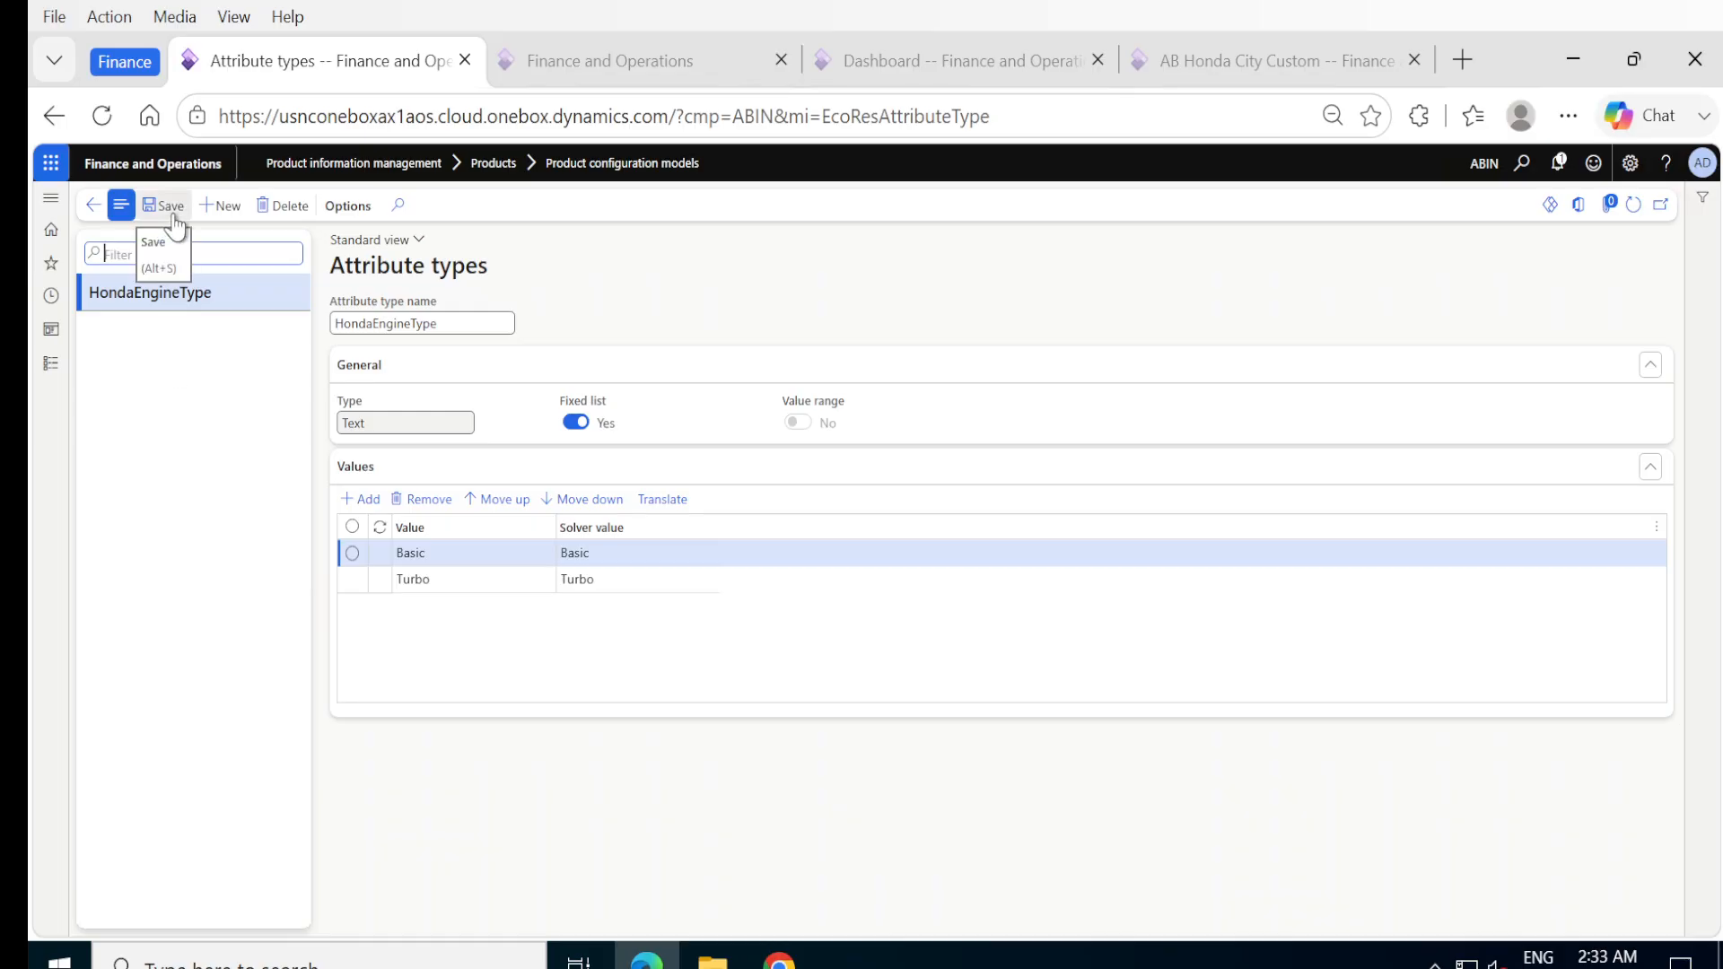
left_click(92, 204)
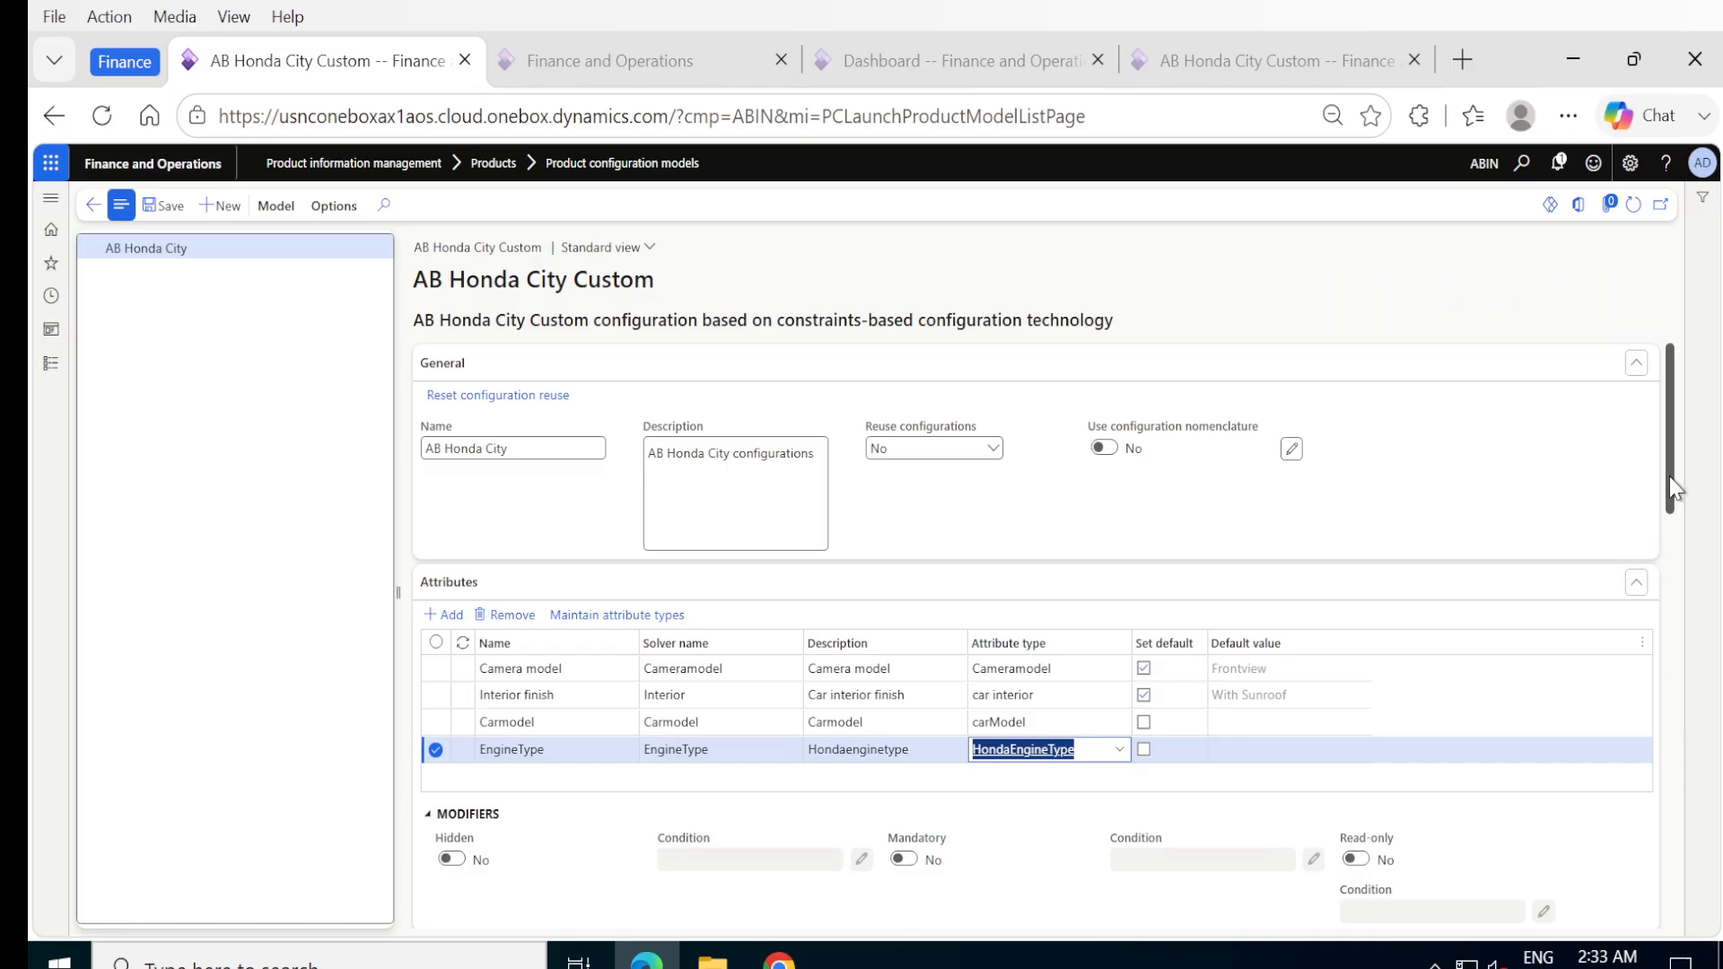
Set the EngineType attribute's Read-only modifier to Yes, and set it back to No.
left_click(1715, 456)
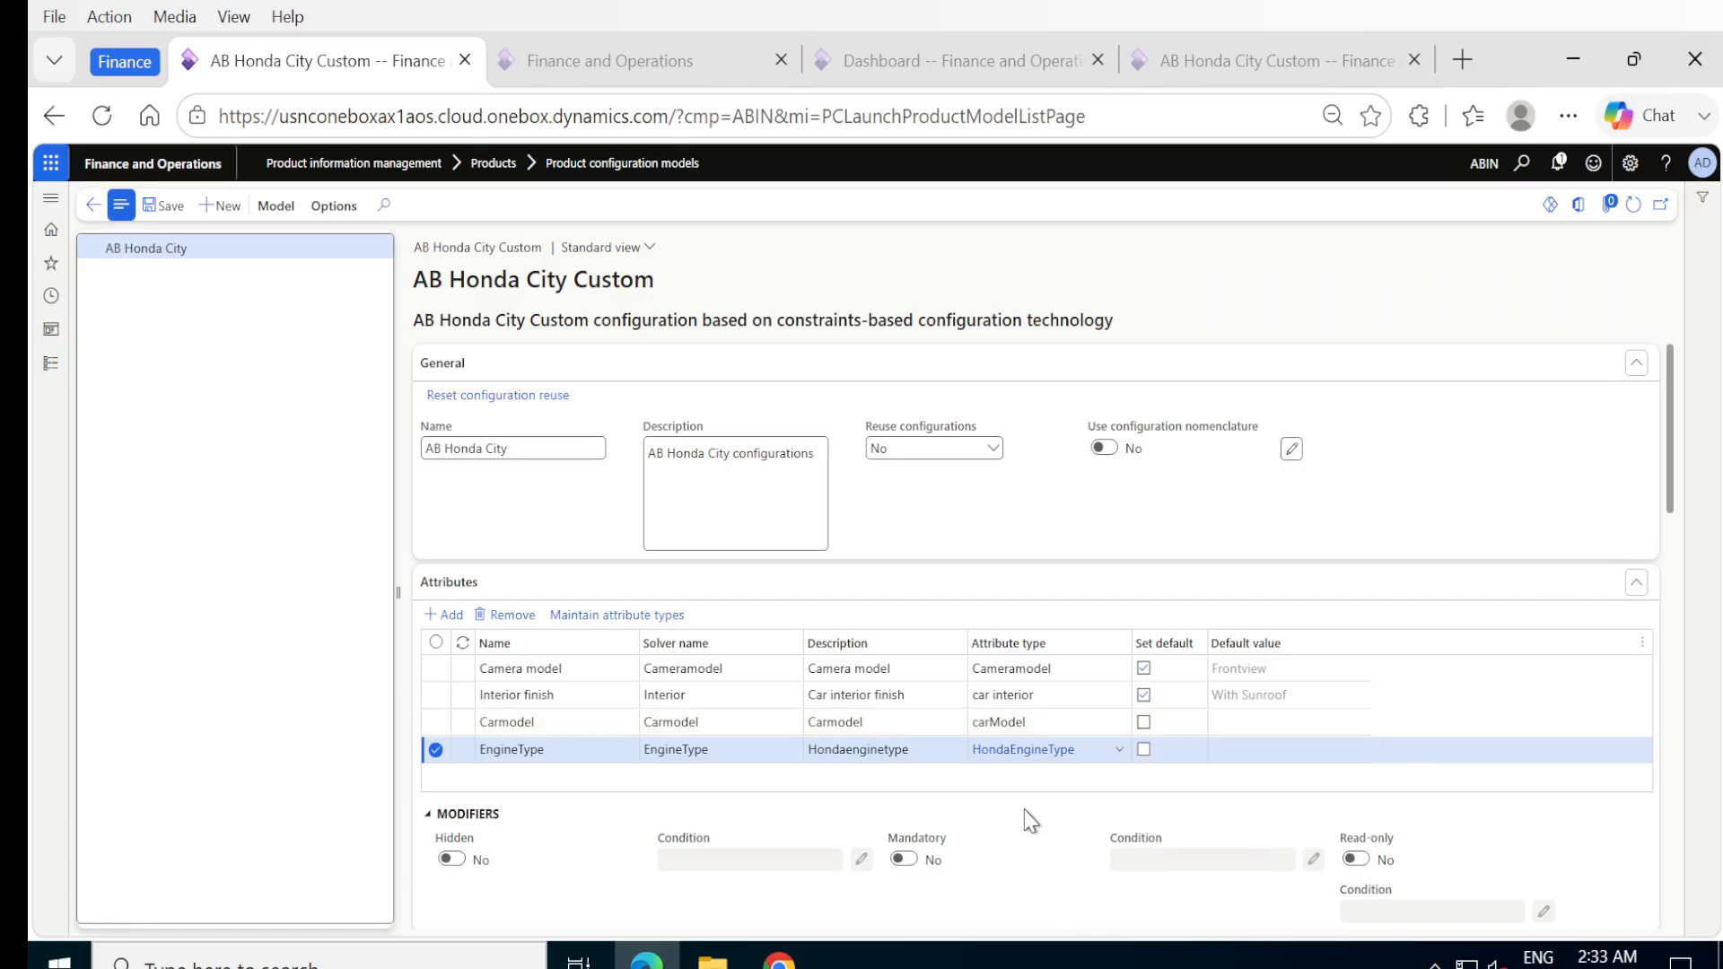
scroll(1029, 818, "down", 2)
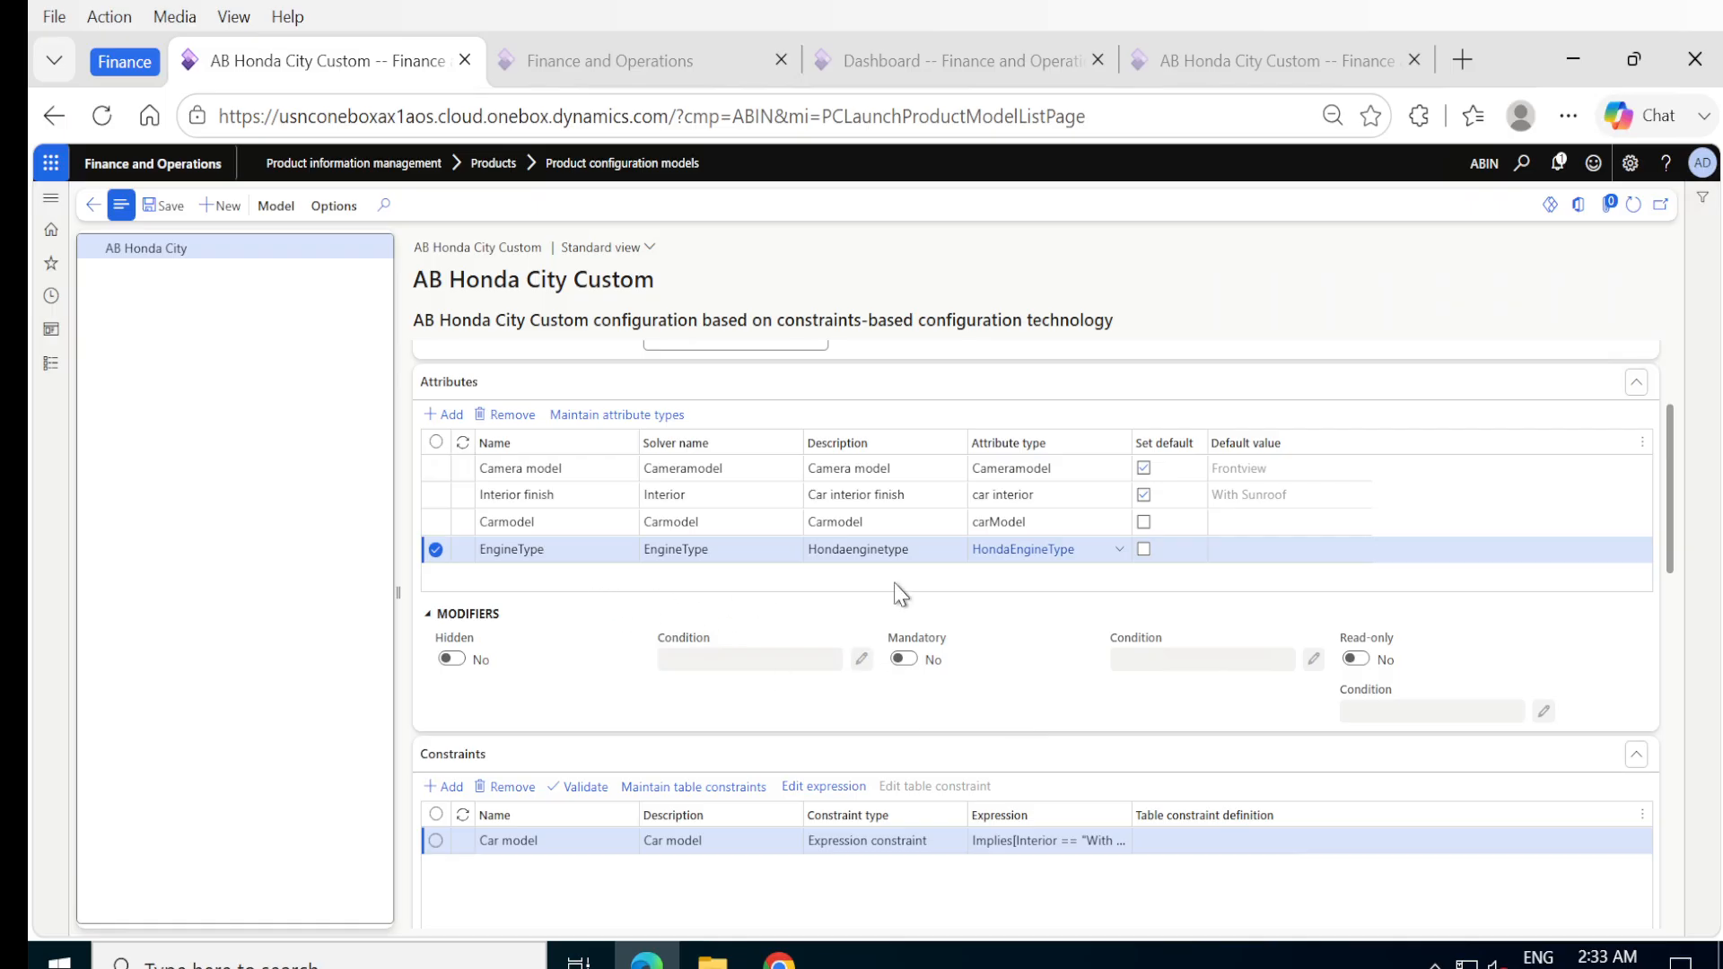
left_click(1359, 661)
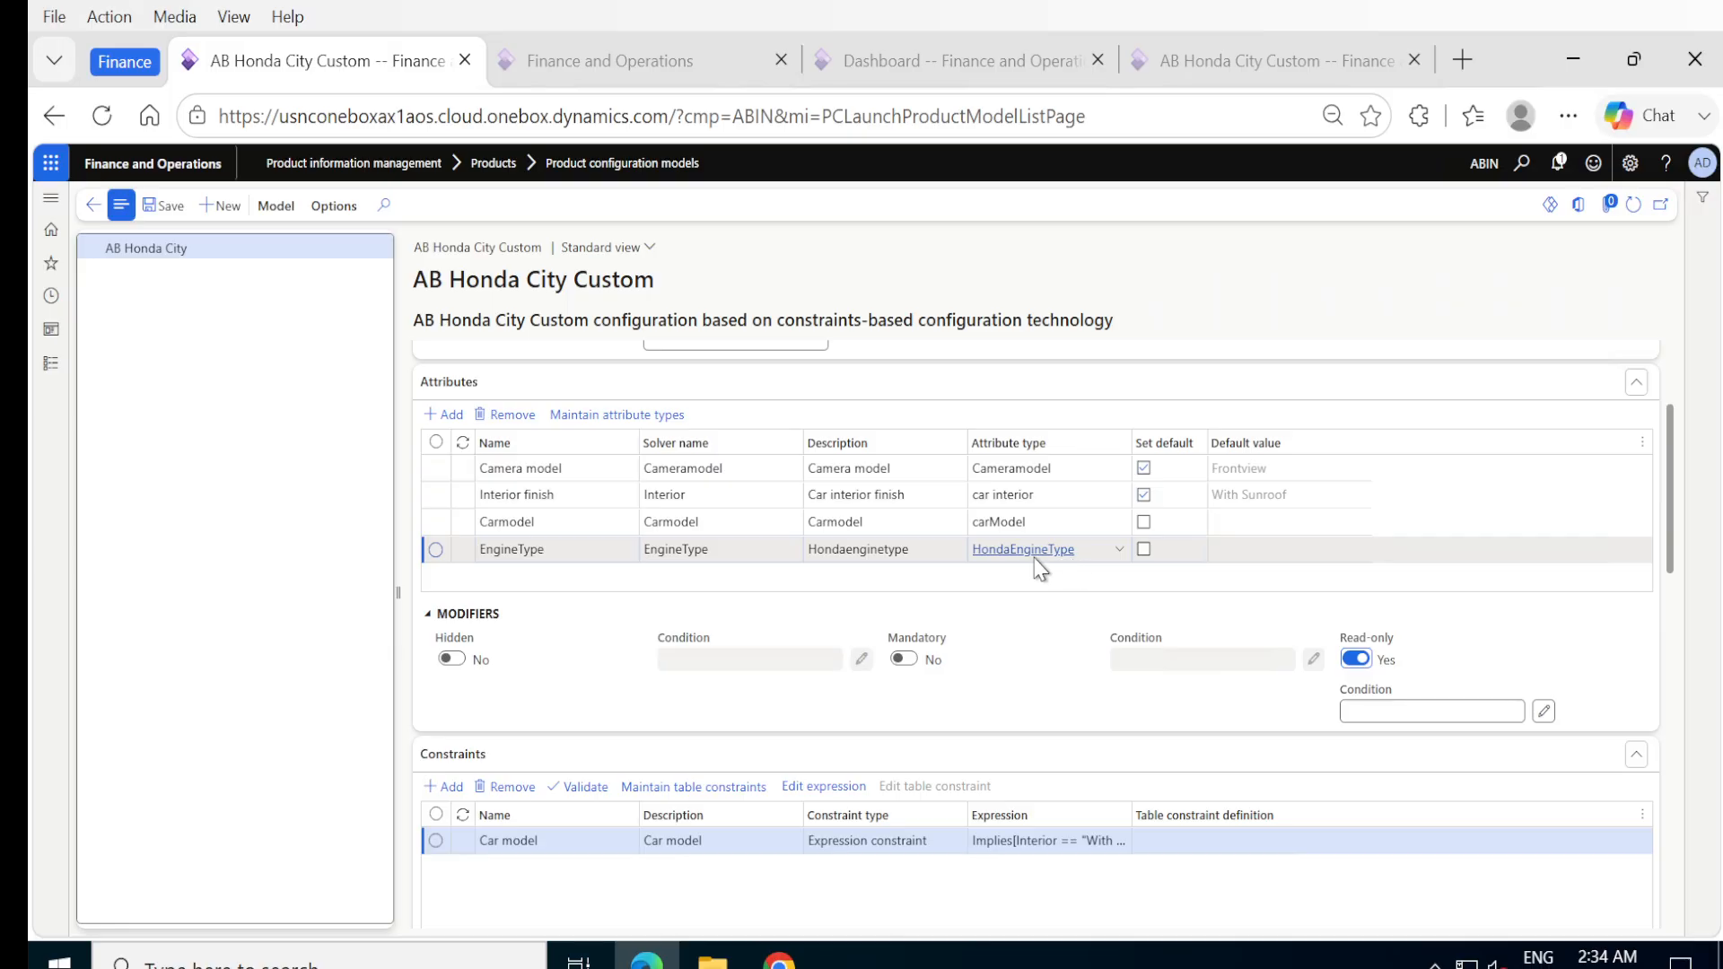
mouse_move(1039, 559)
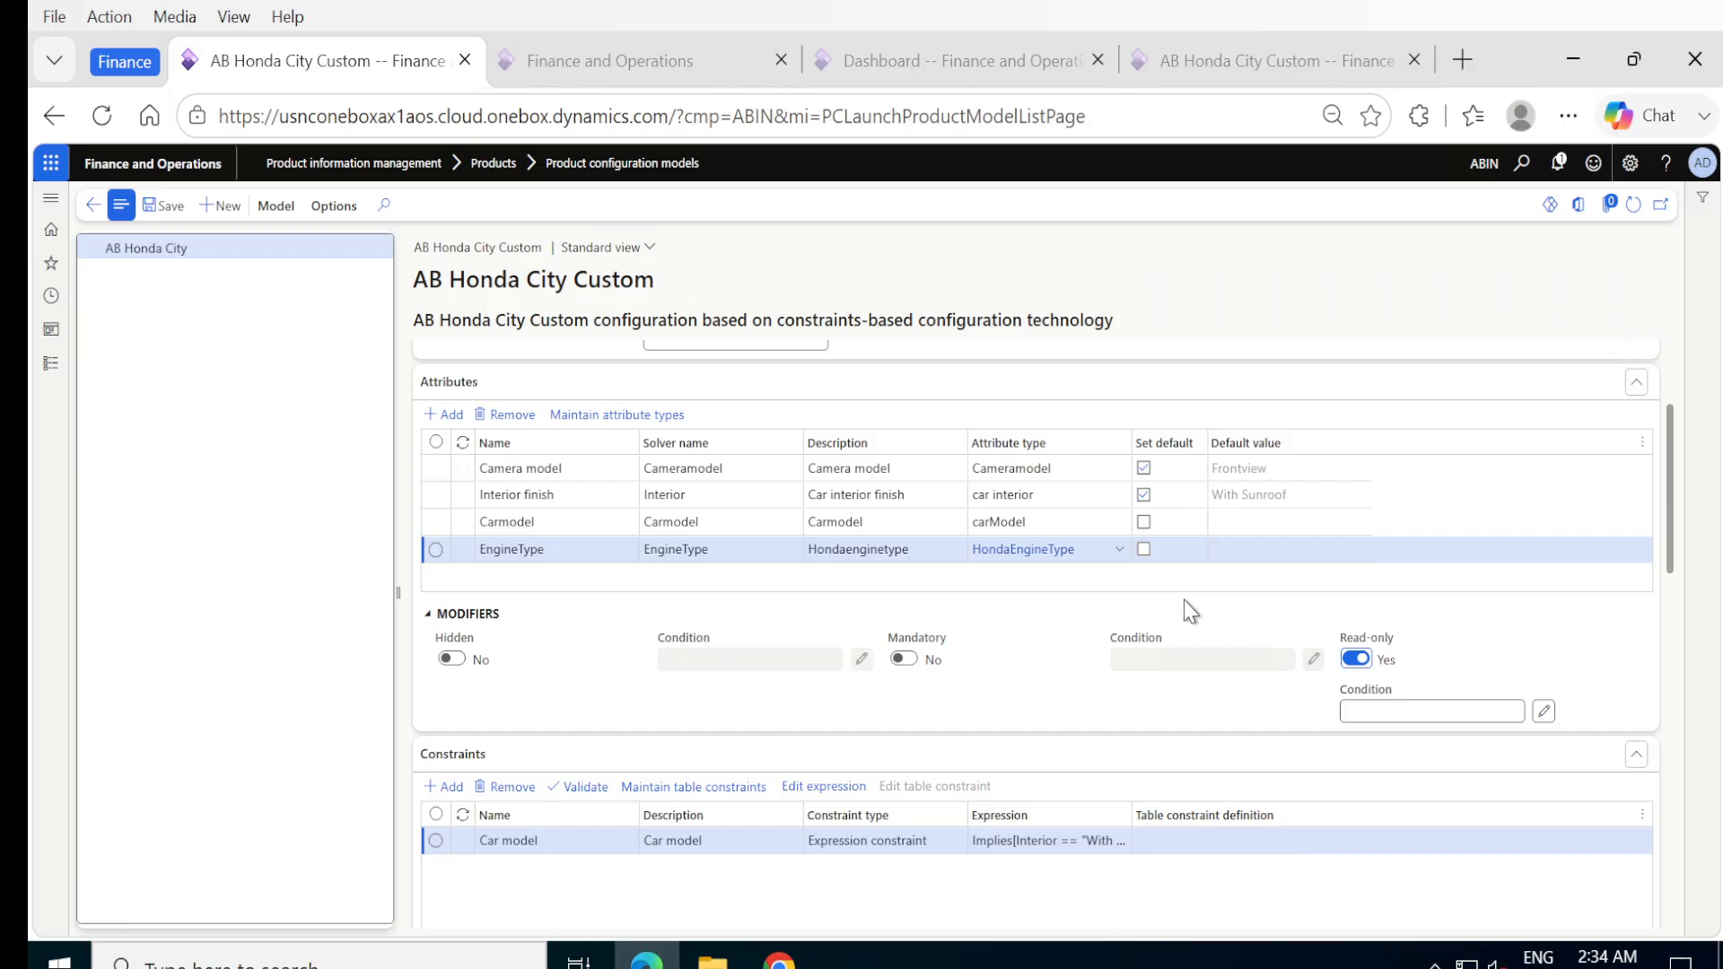
left_click(1354, 659)
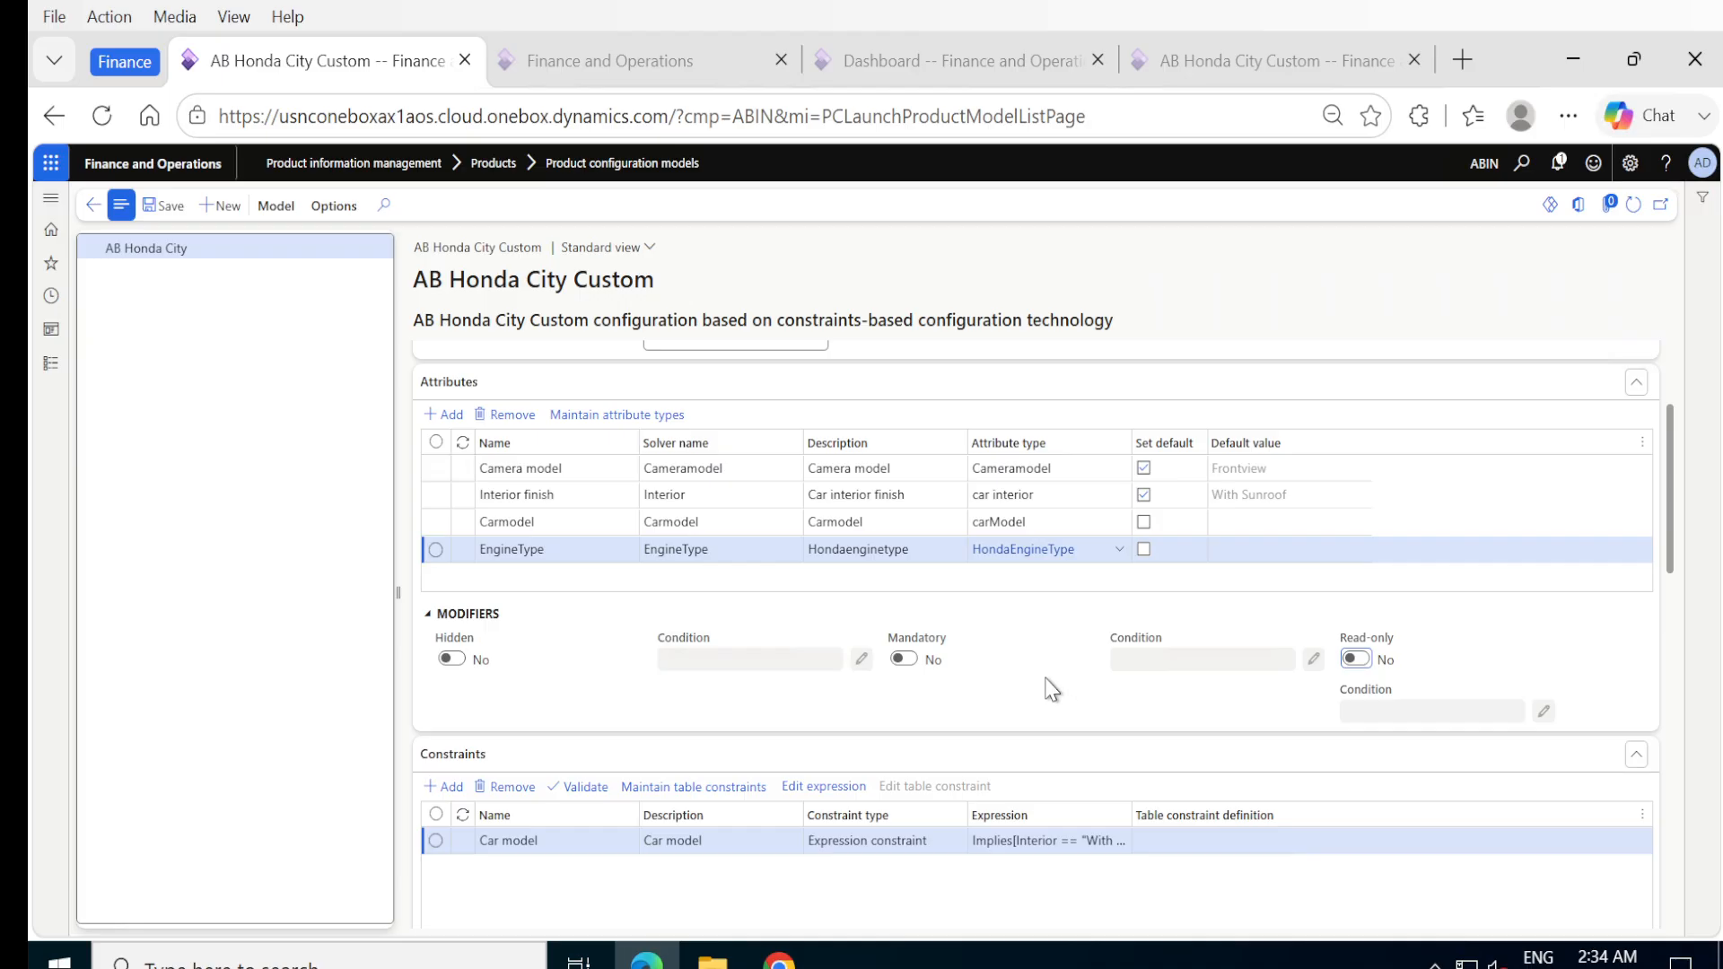
Open the expression of the Car model constraint for editing.
scroll(1052, 689, "down", 3)
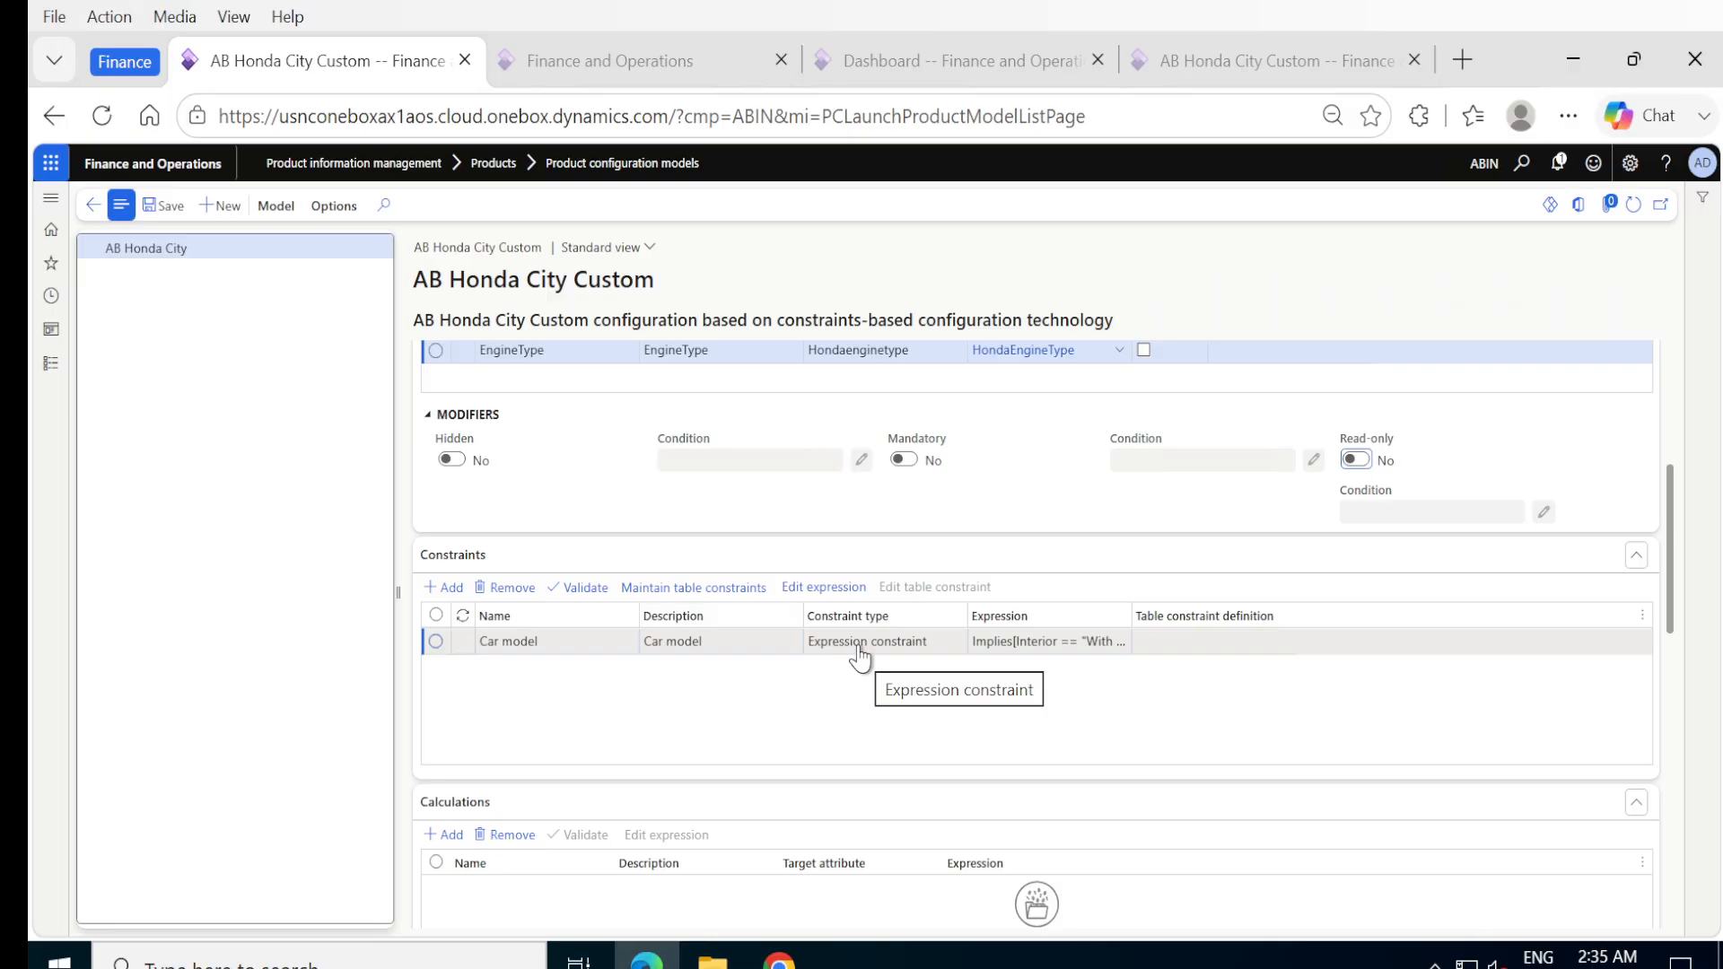
left_click(1079, 641)
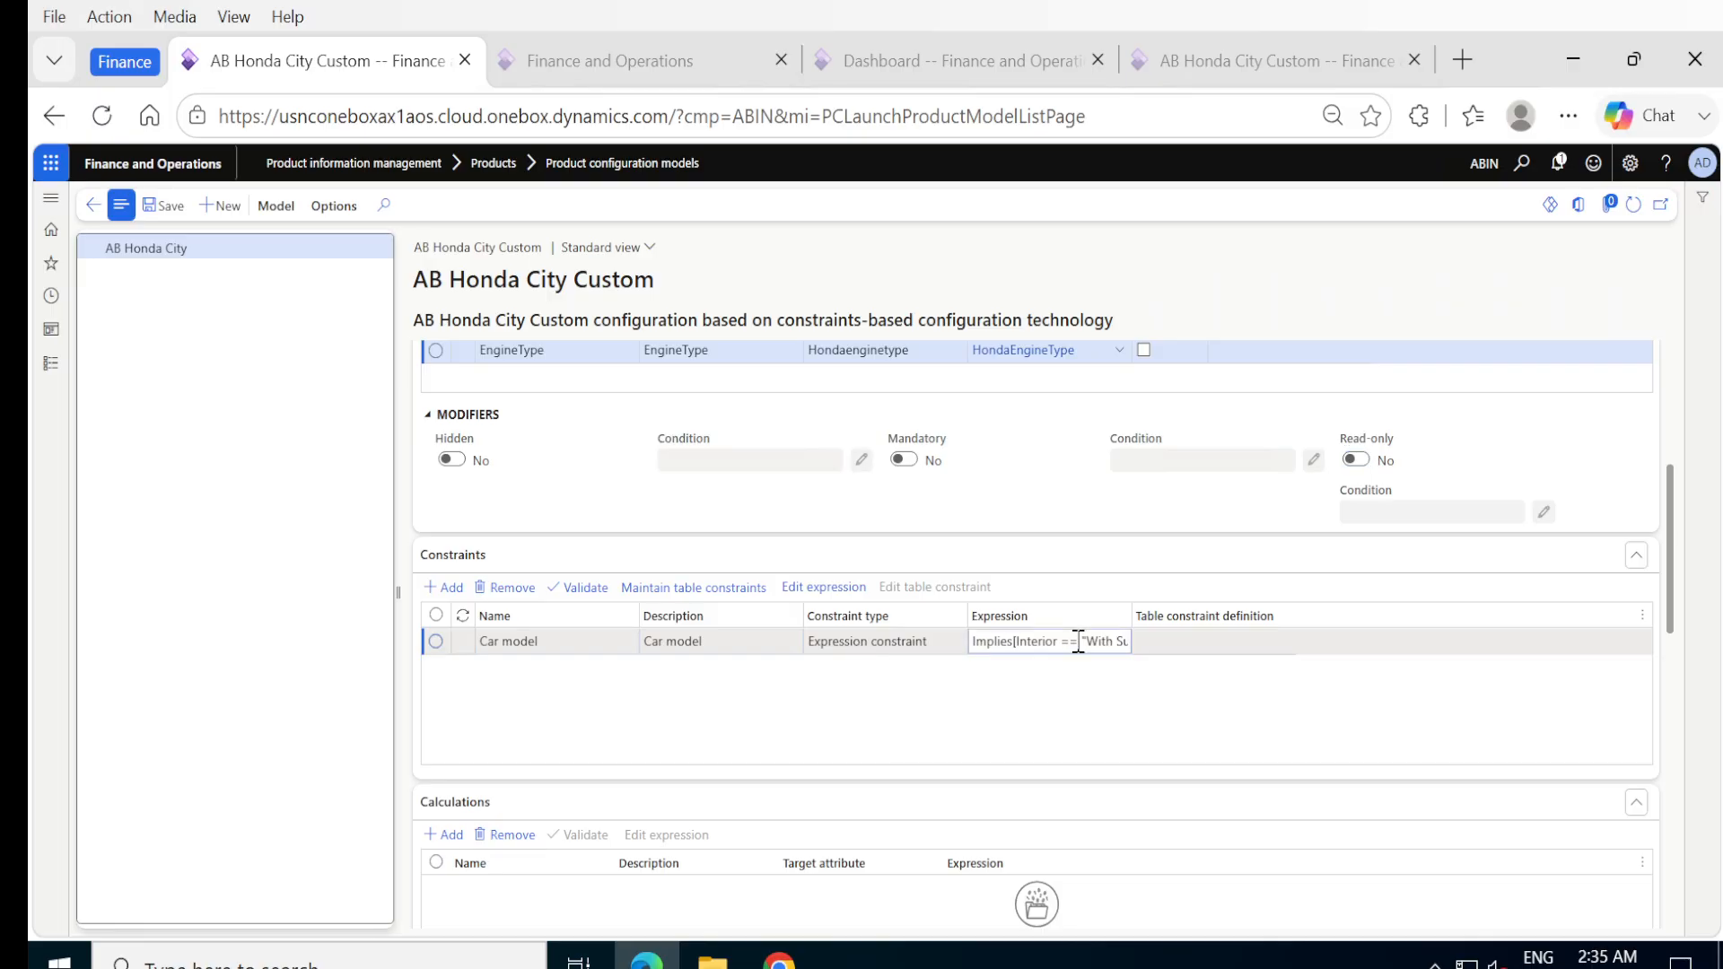
left_click(849, 588)
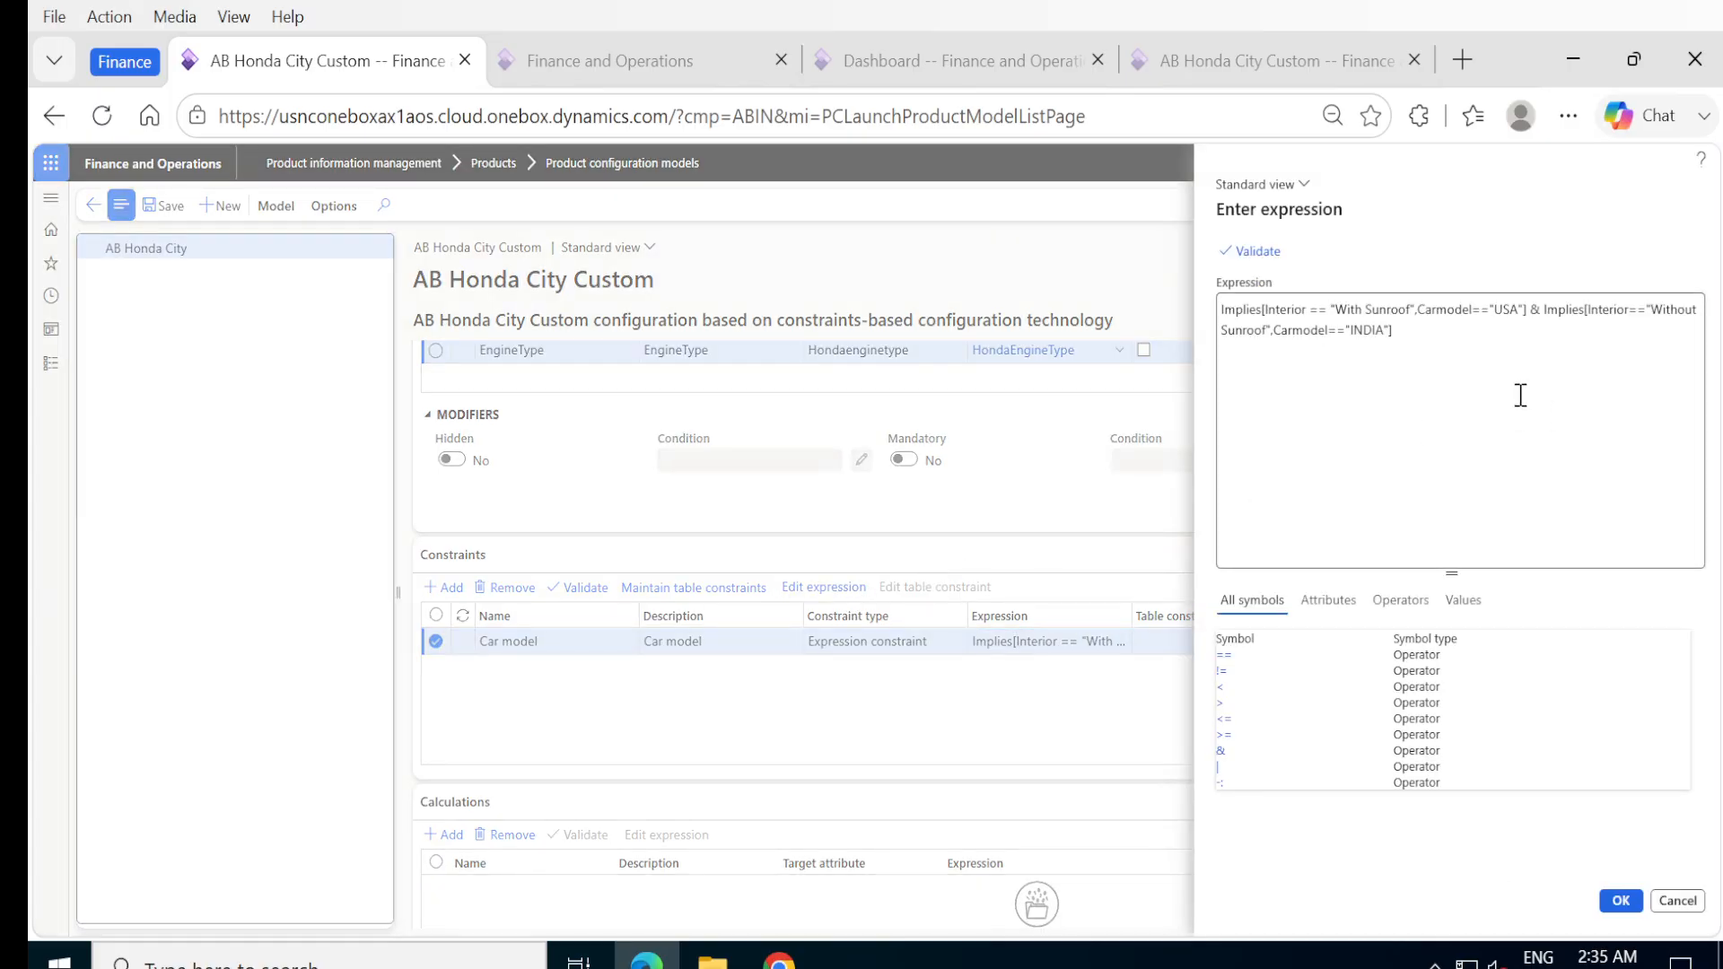
Examine the constraint's existing expression and the attribute, operator and value symbols offered for it.
left_click(1488, 371)
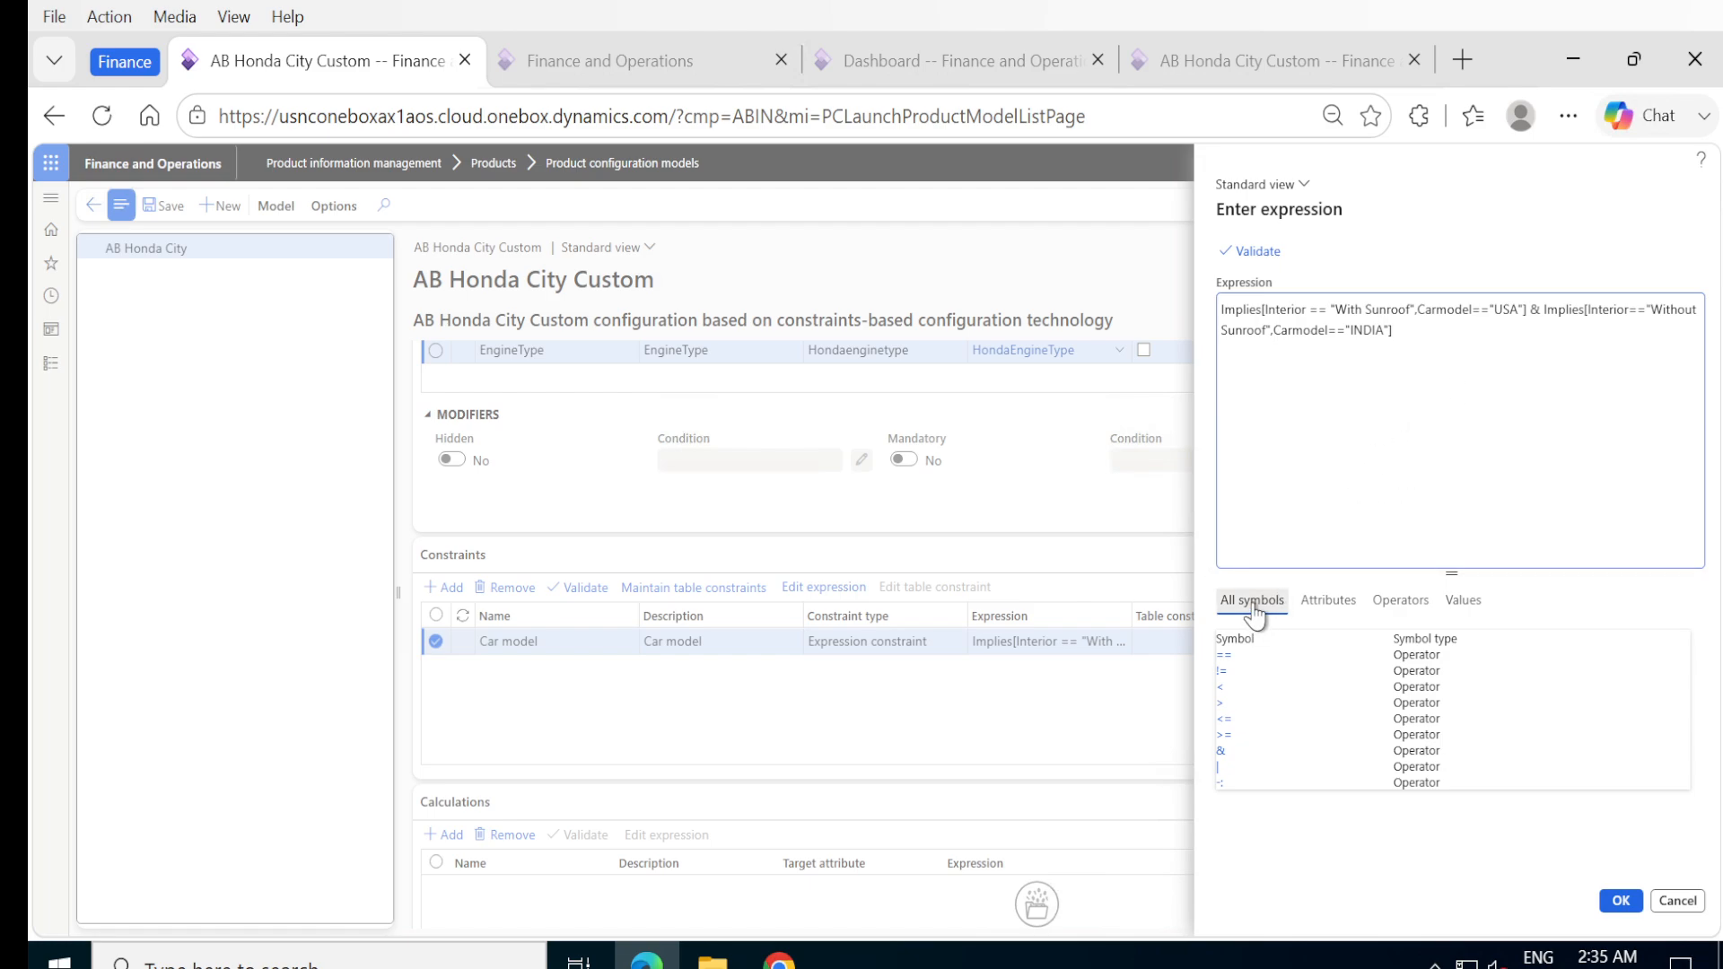
left_click(1327, 610)
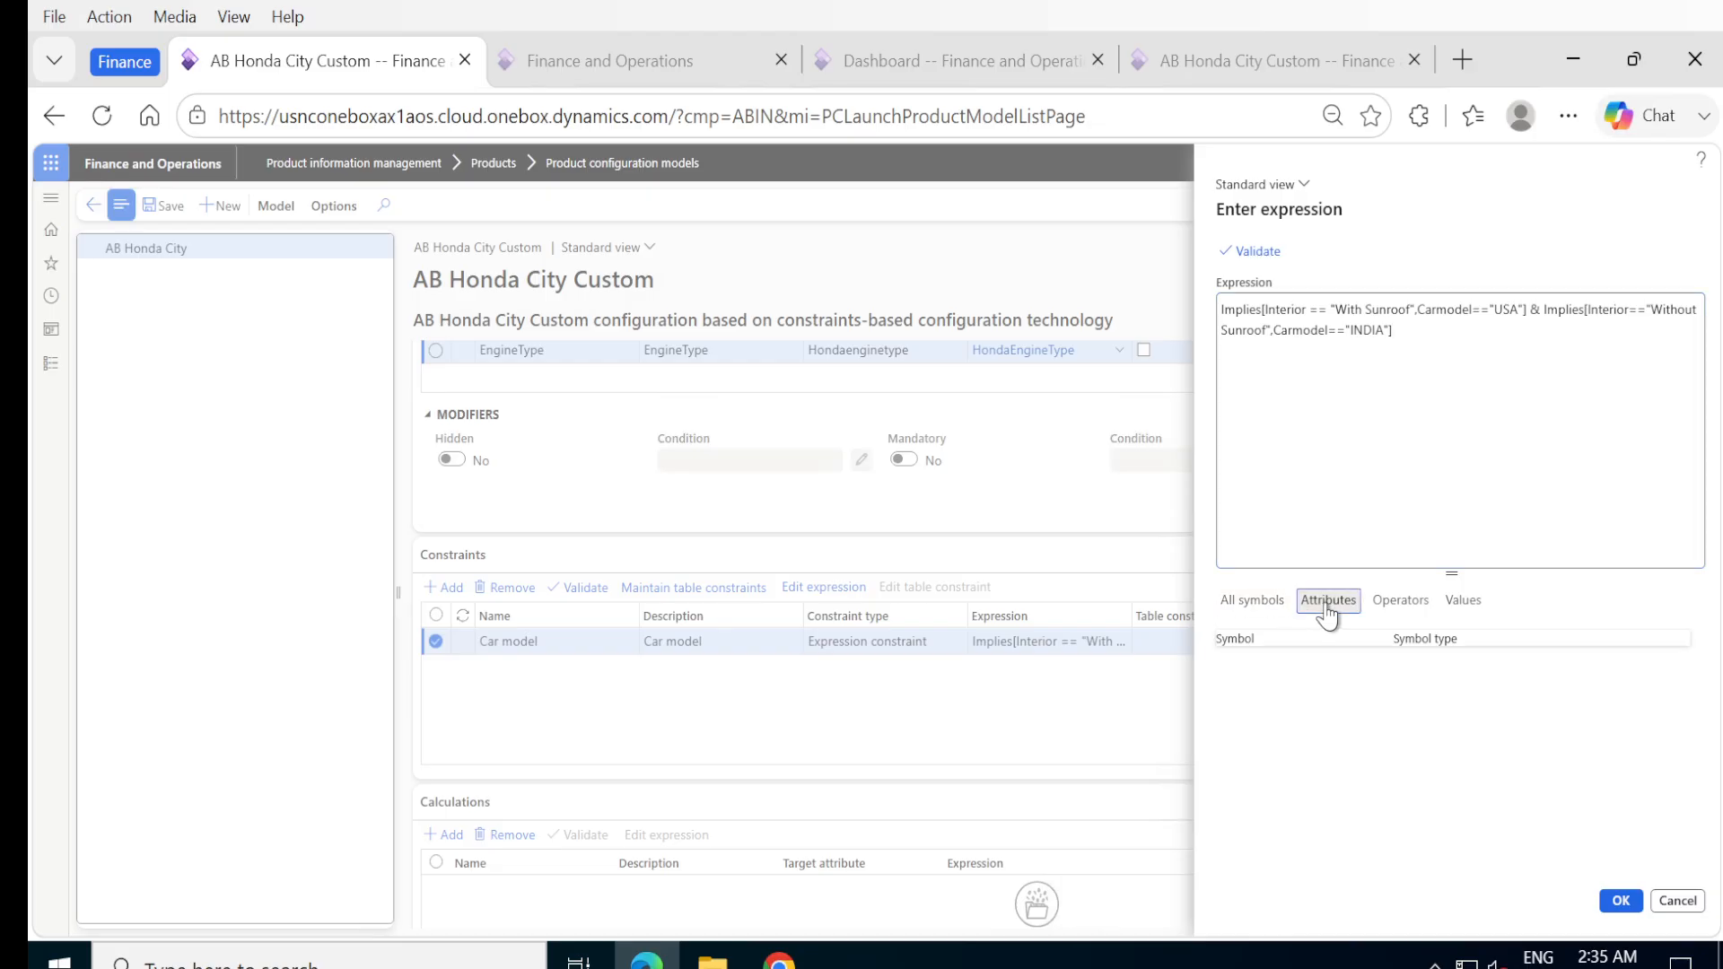
left_click(1400, 610)
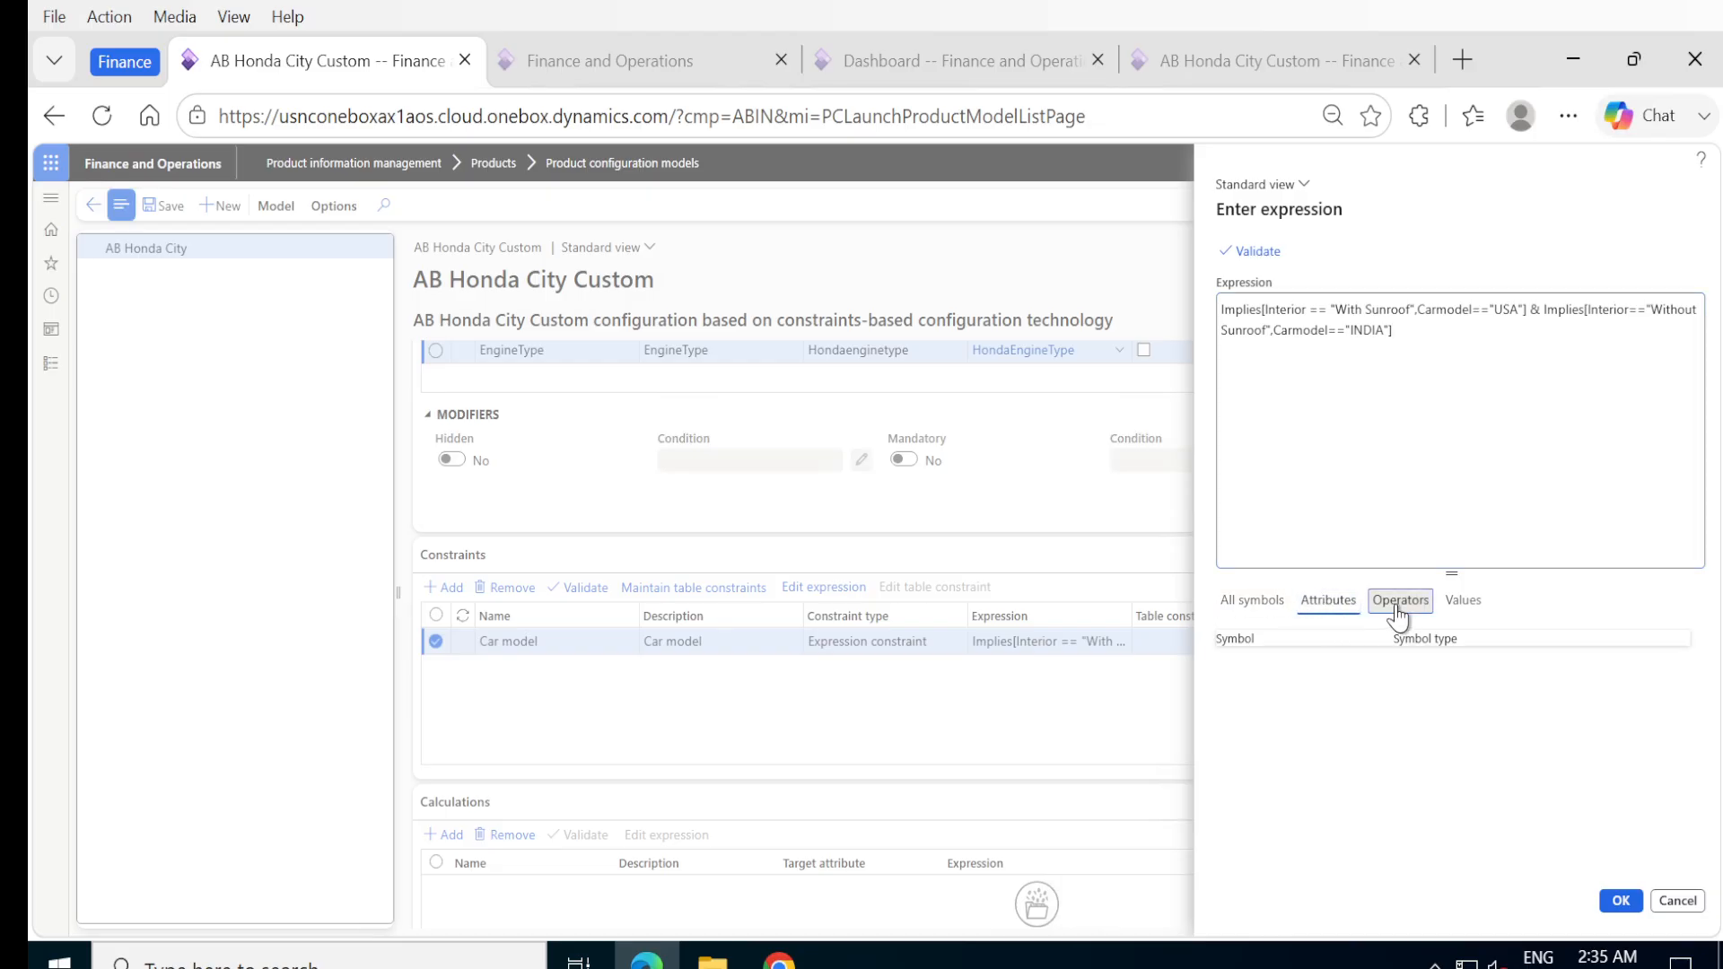
left_click(1463, 611)
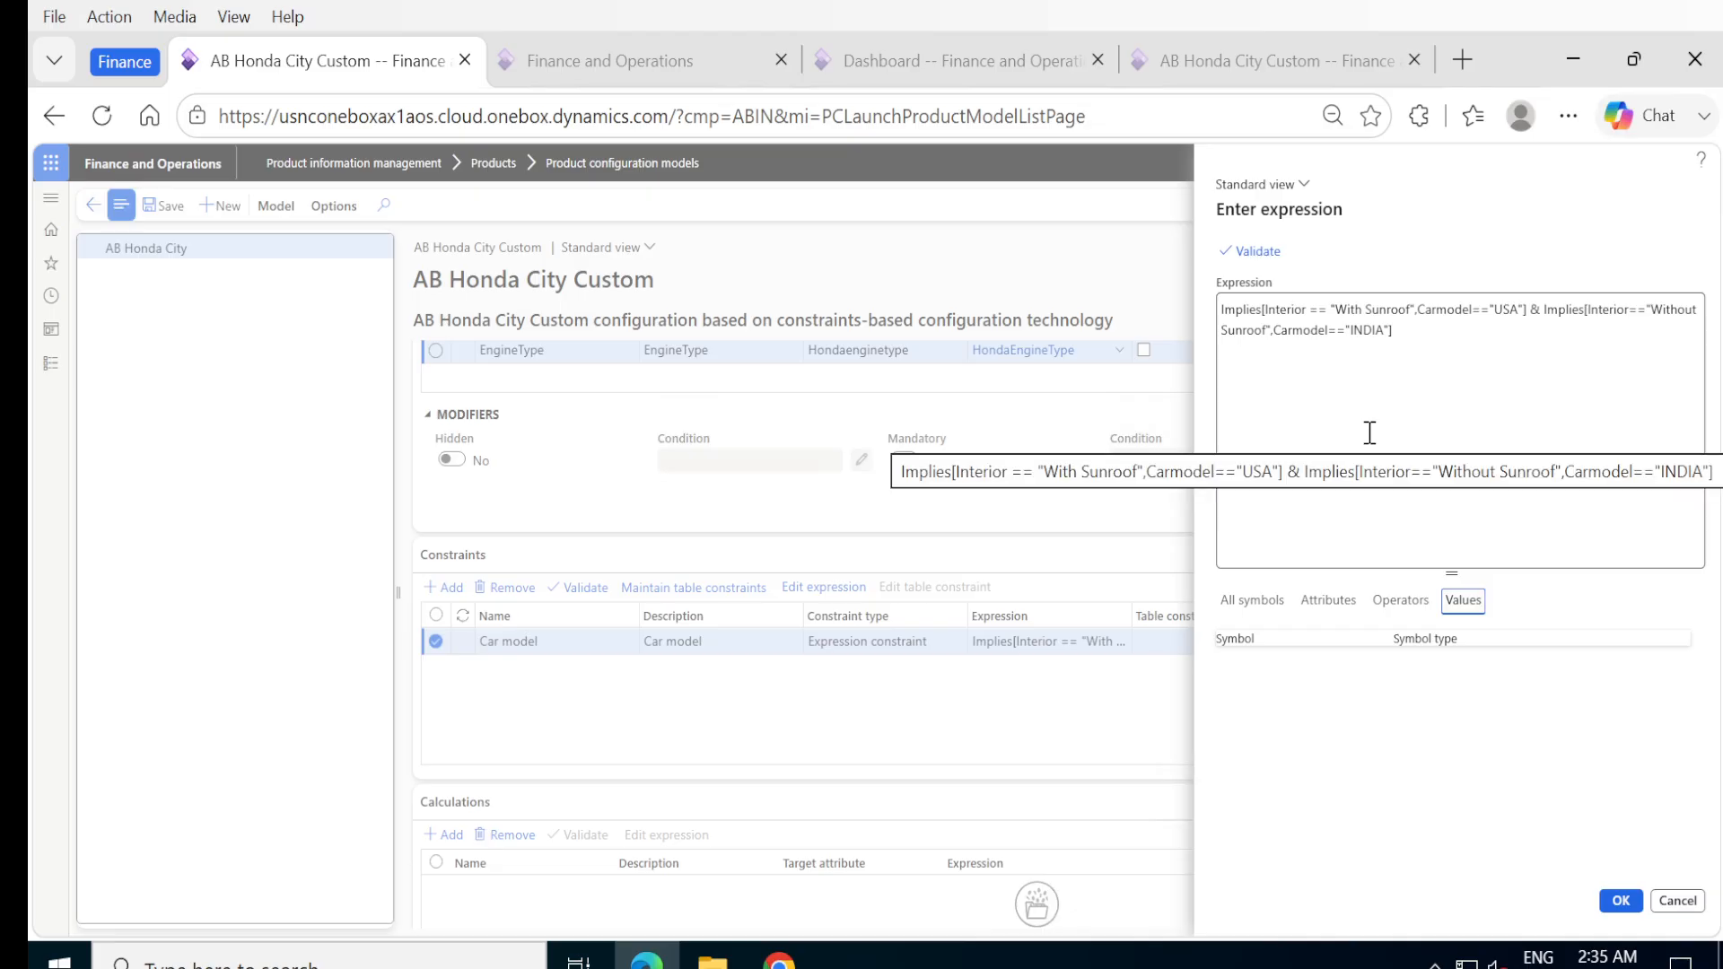
triple_click(1415, 335)
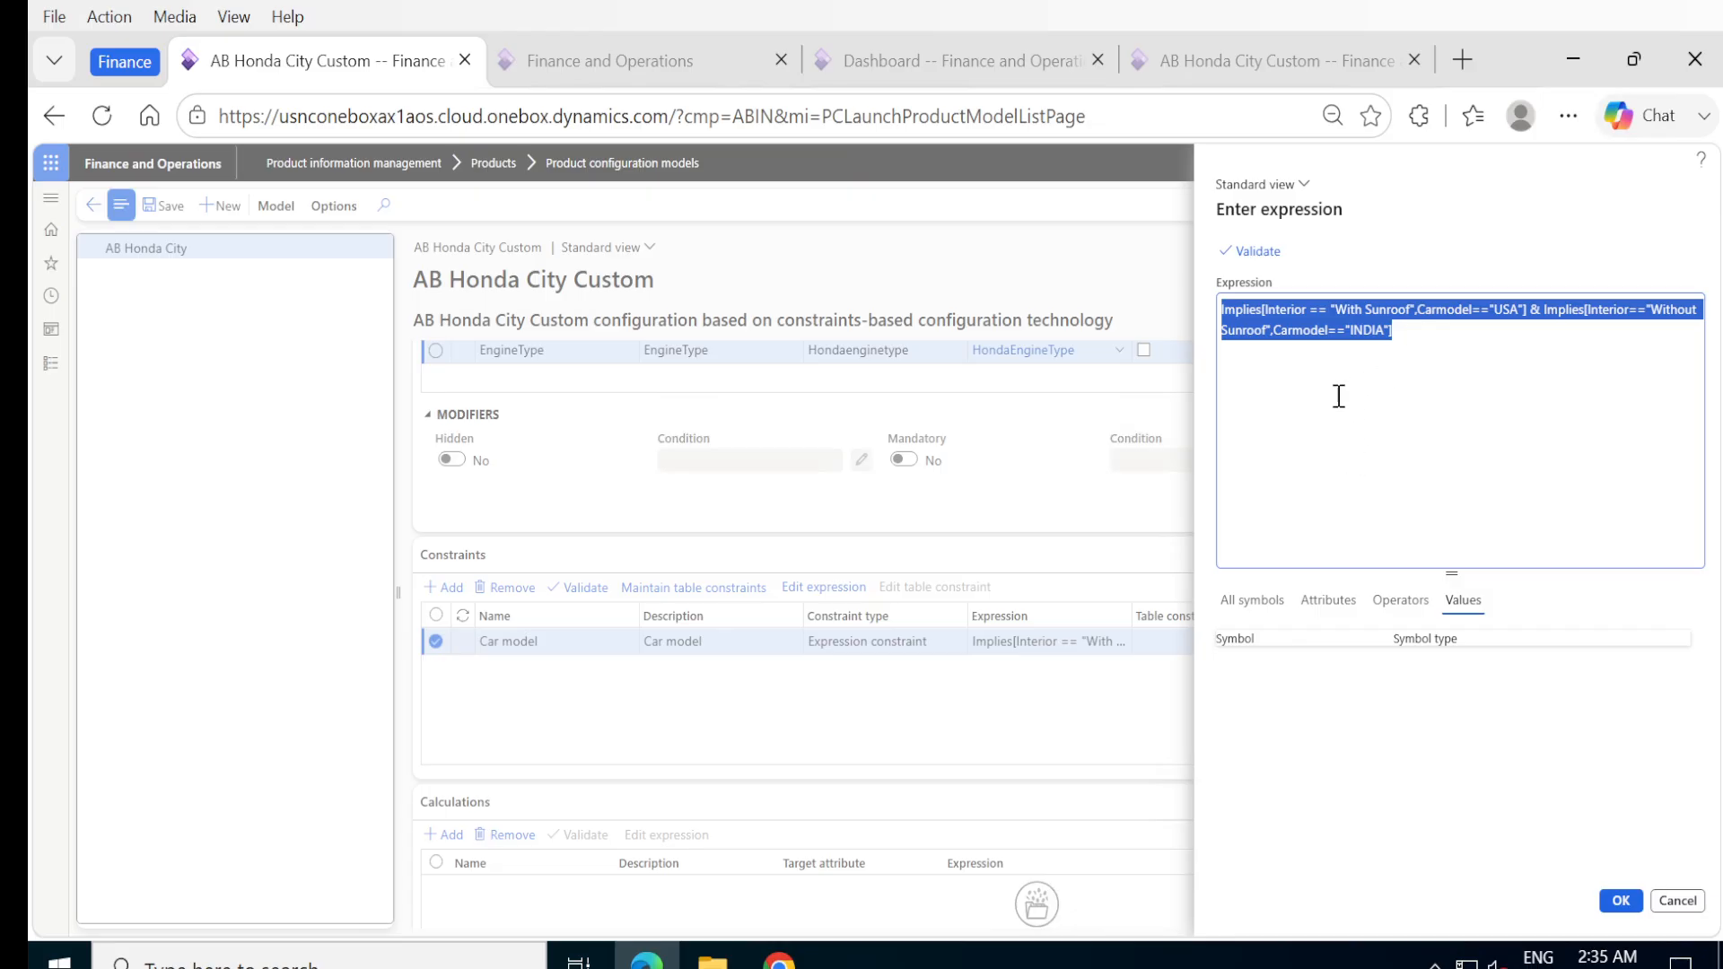
Clear the Car model constraint's existing expression and start a new one with the Implies[ operator.
left_click(1239, 617)
left_click(1370, 389)
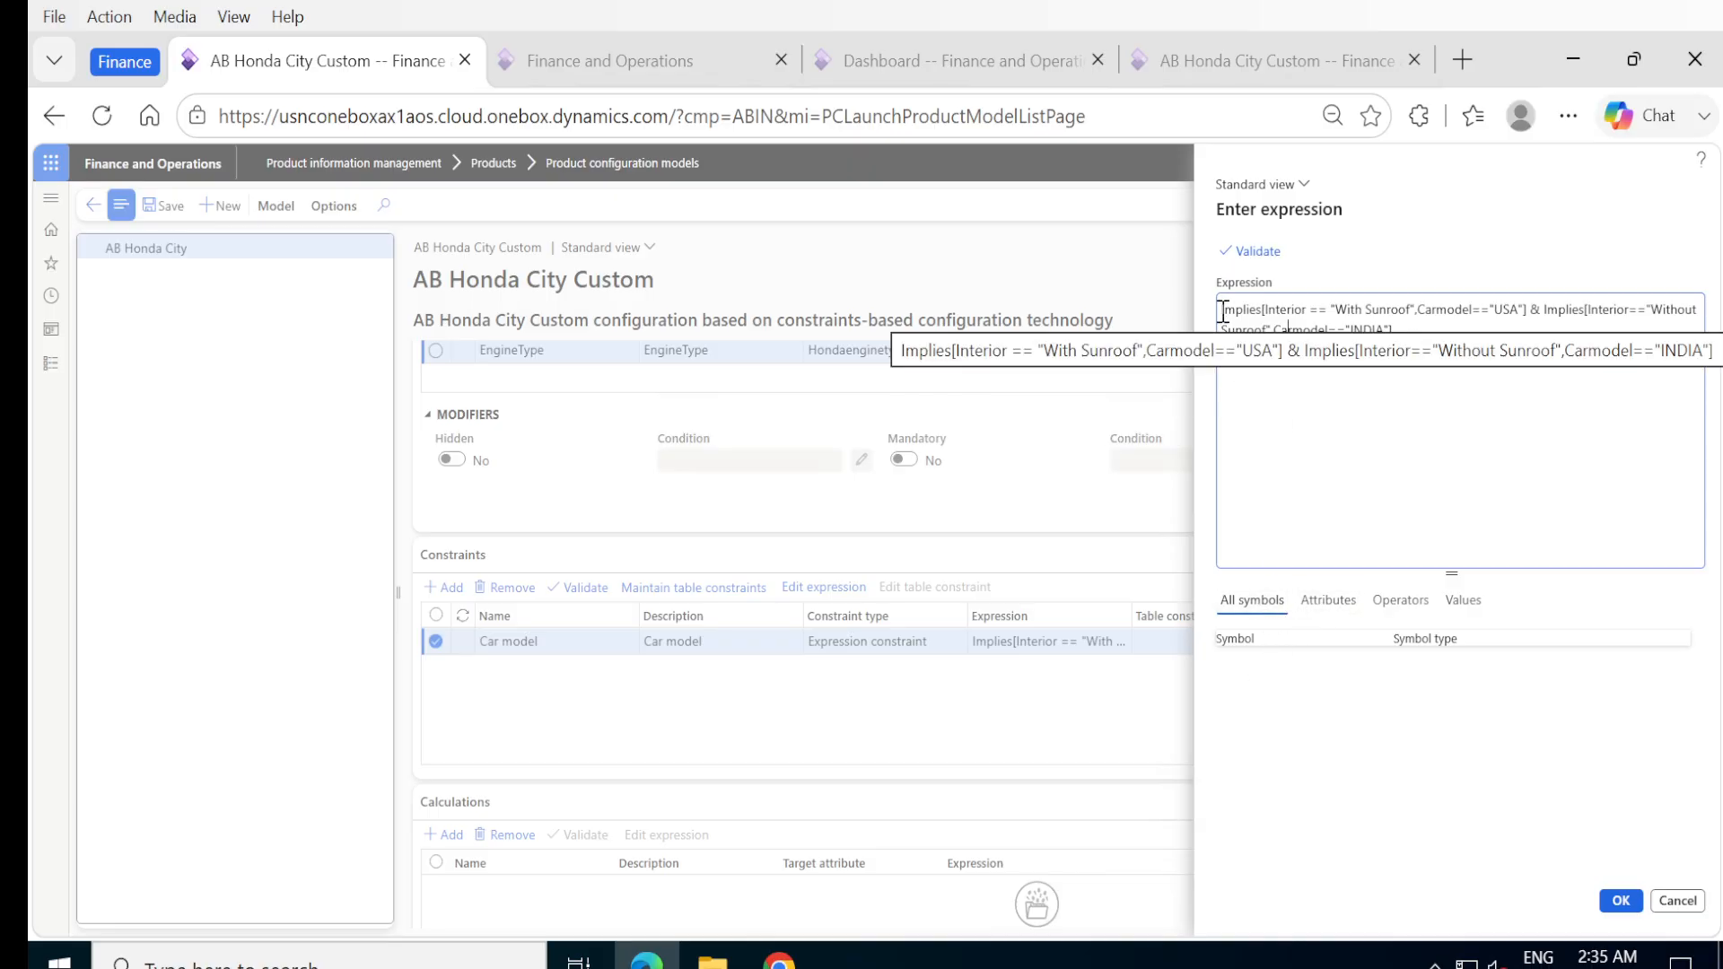
key("ctrl+a")
key("ctrl+c")
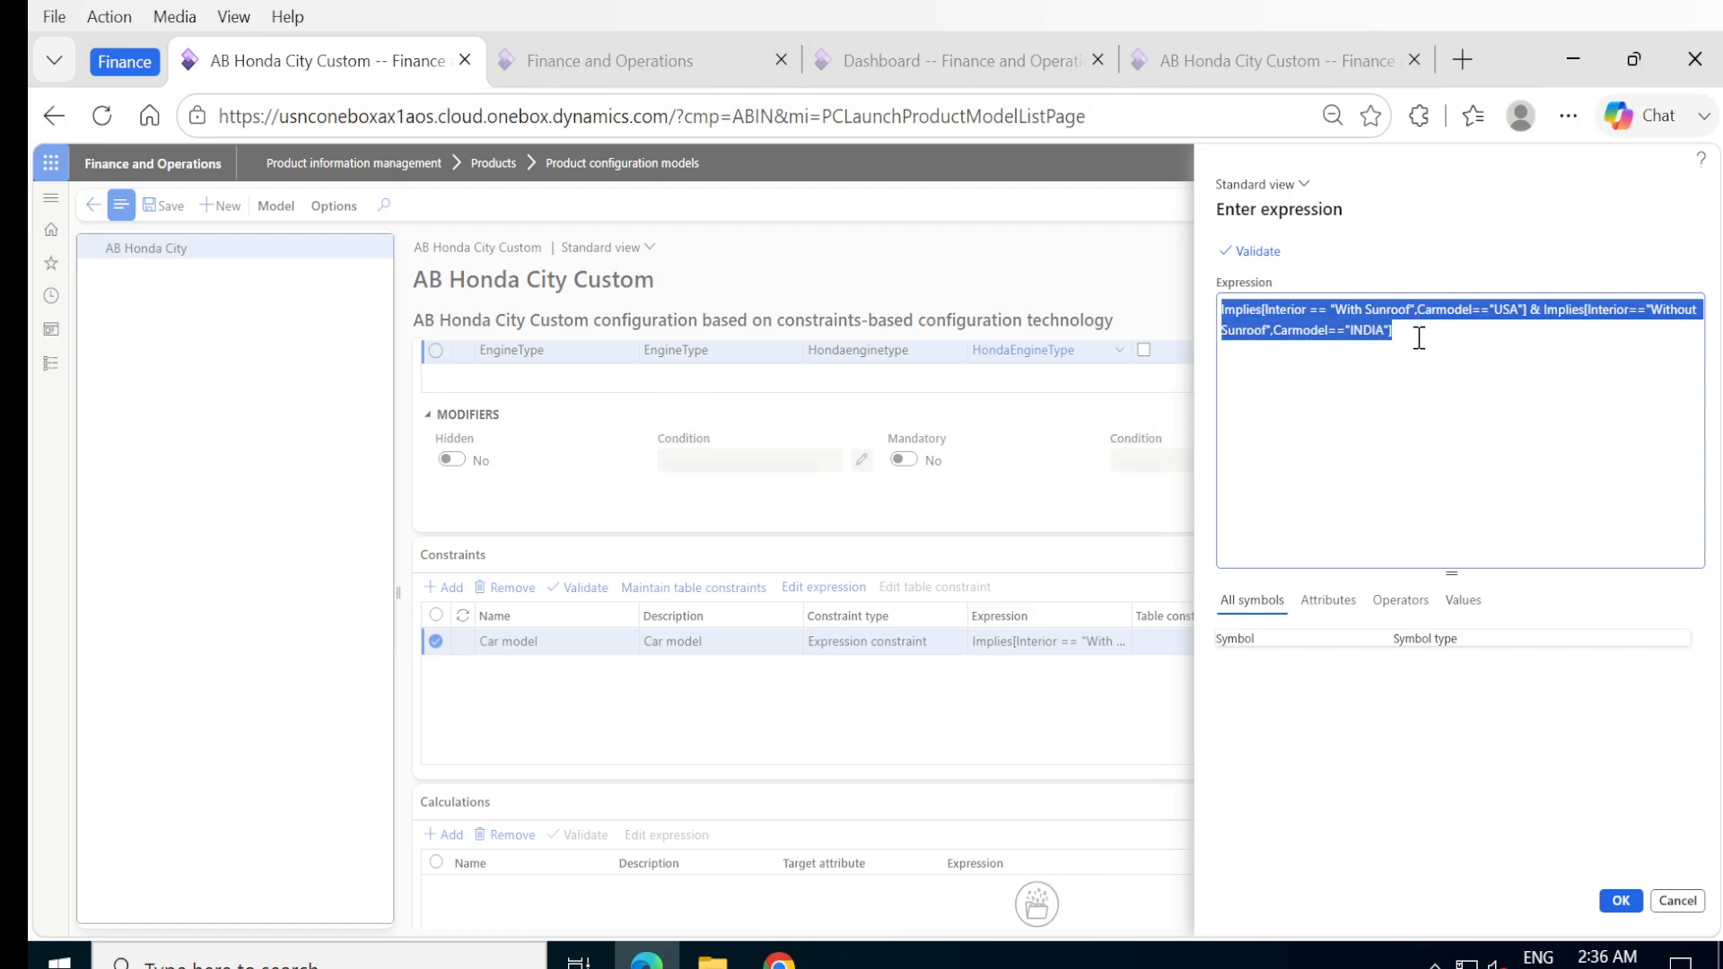
key("Delete")
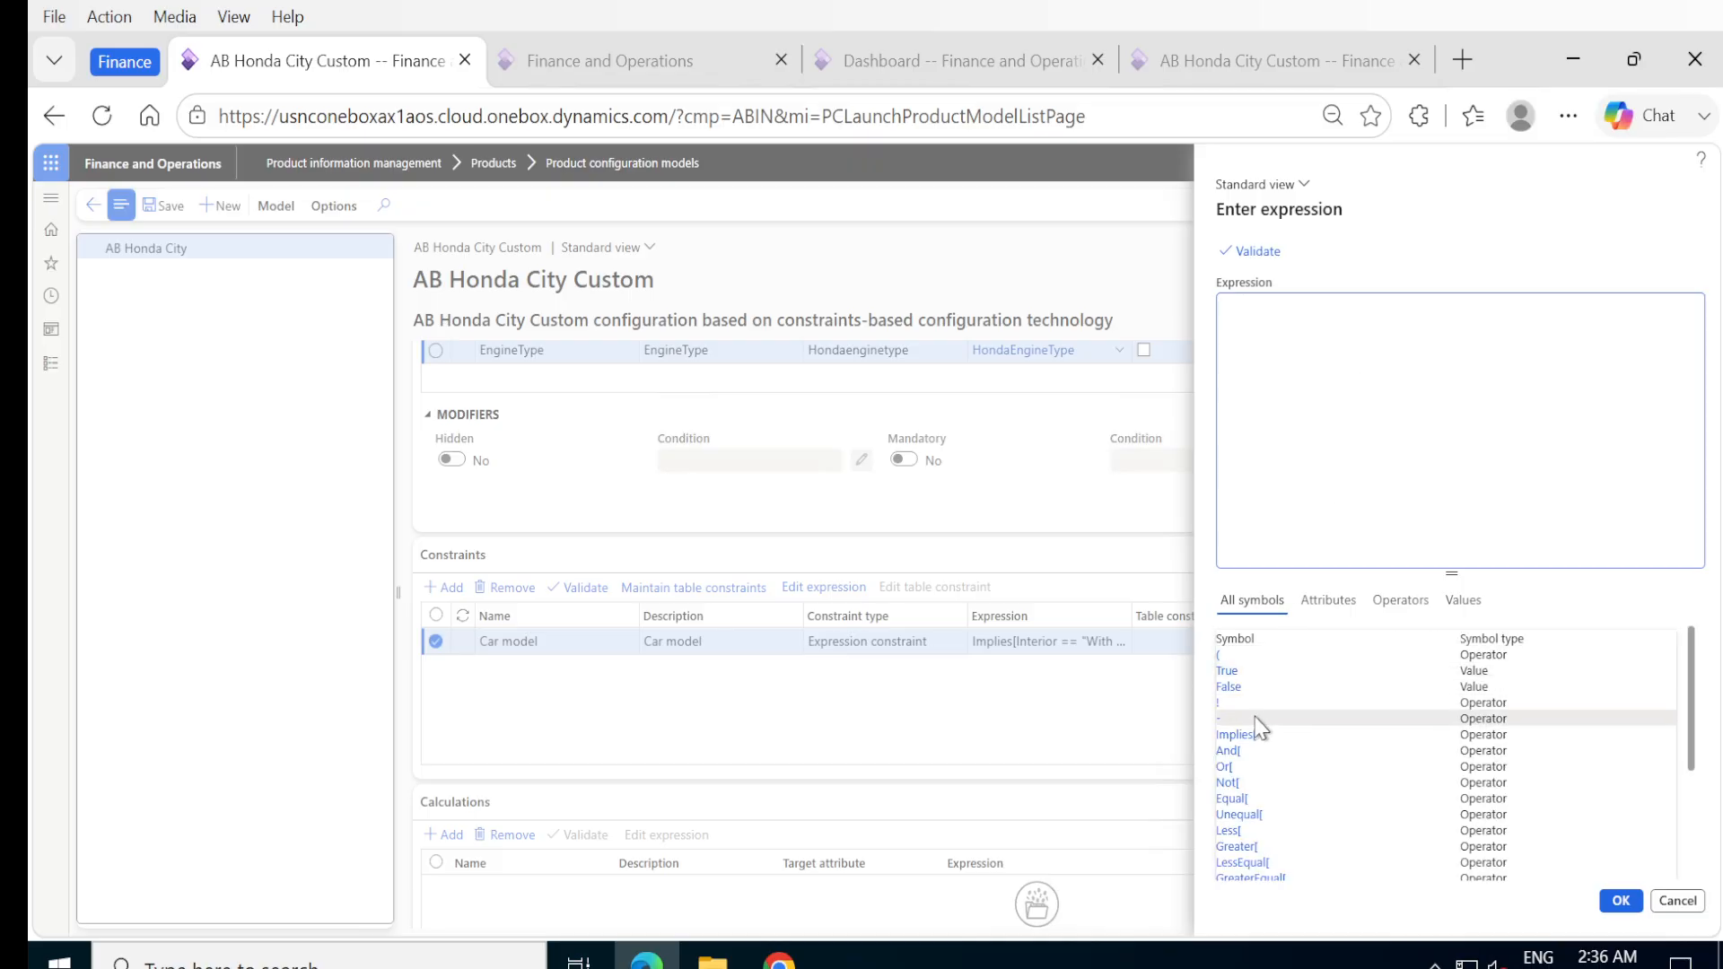
double_click(1236, 734)
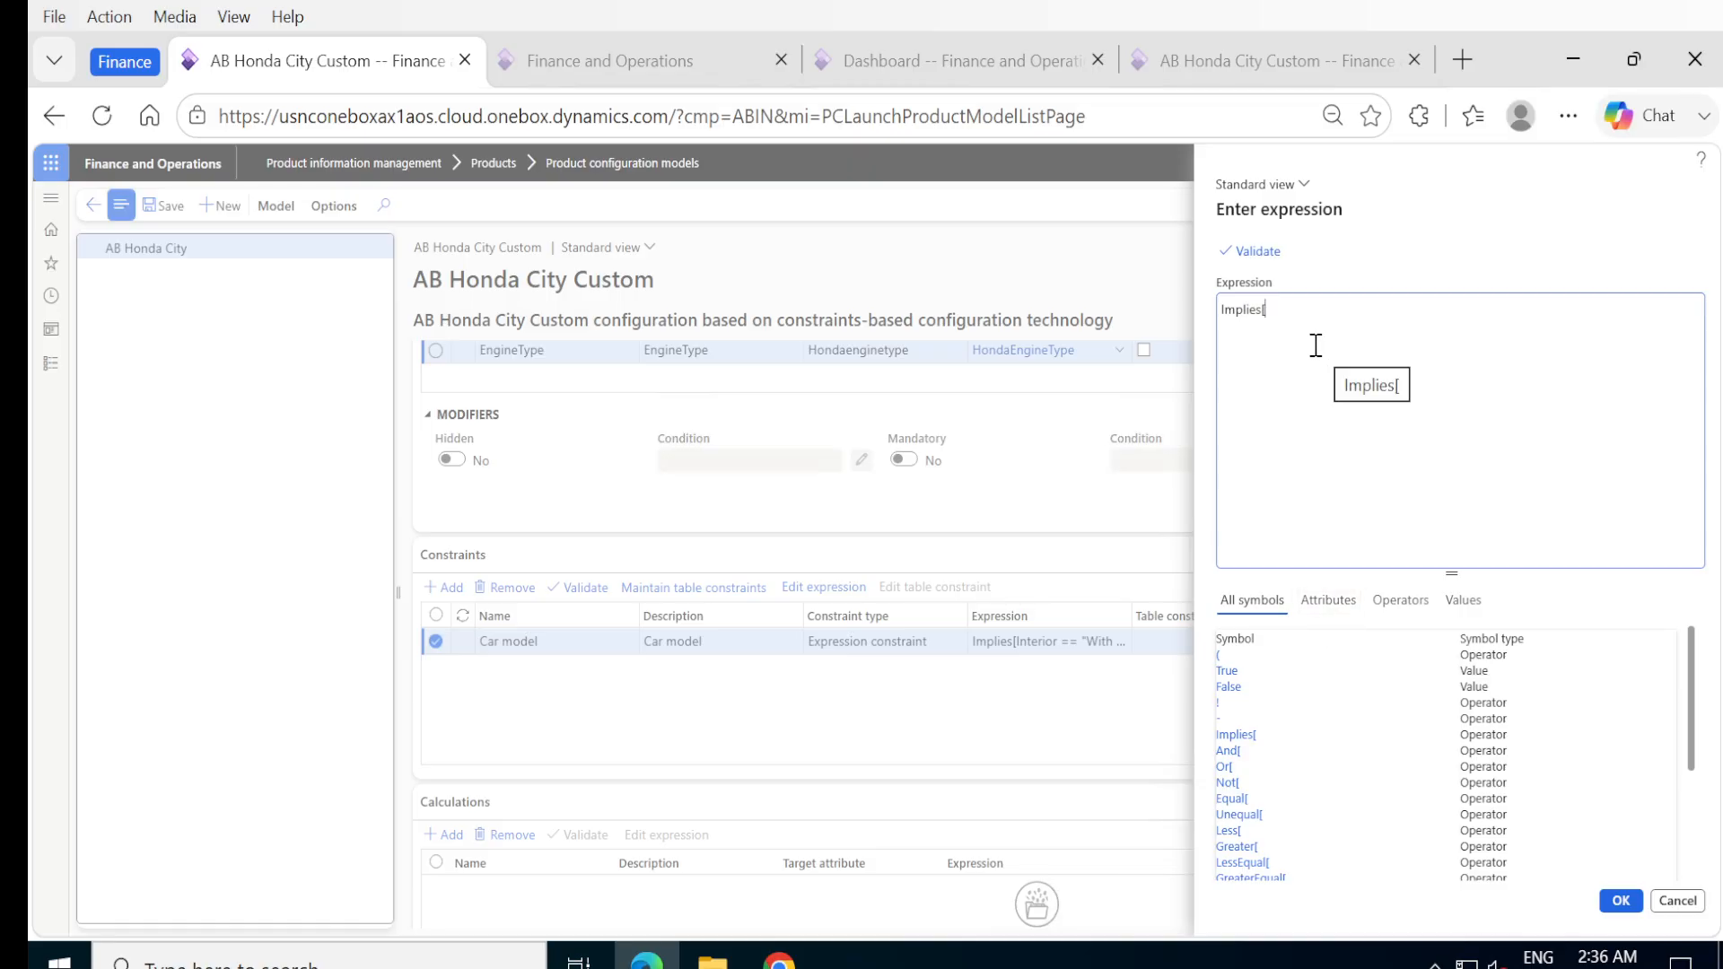
Add Carmodel=="USA" followed by a comma as the condition inside the new Implies[ expression.
left_click(1328, 601)
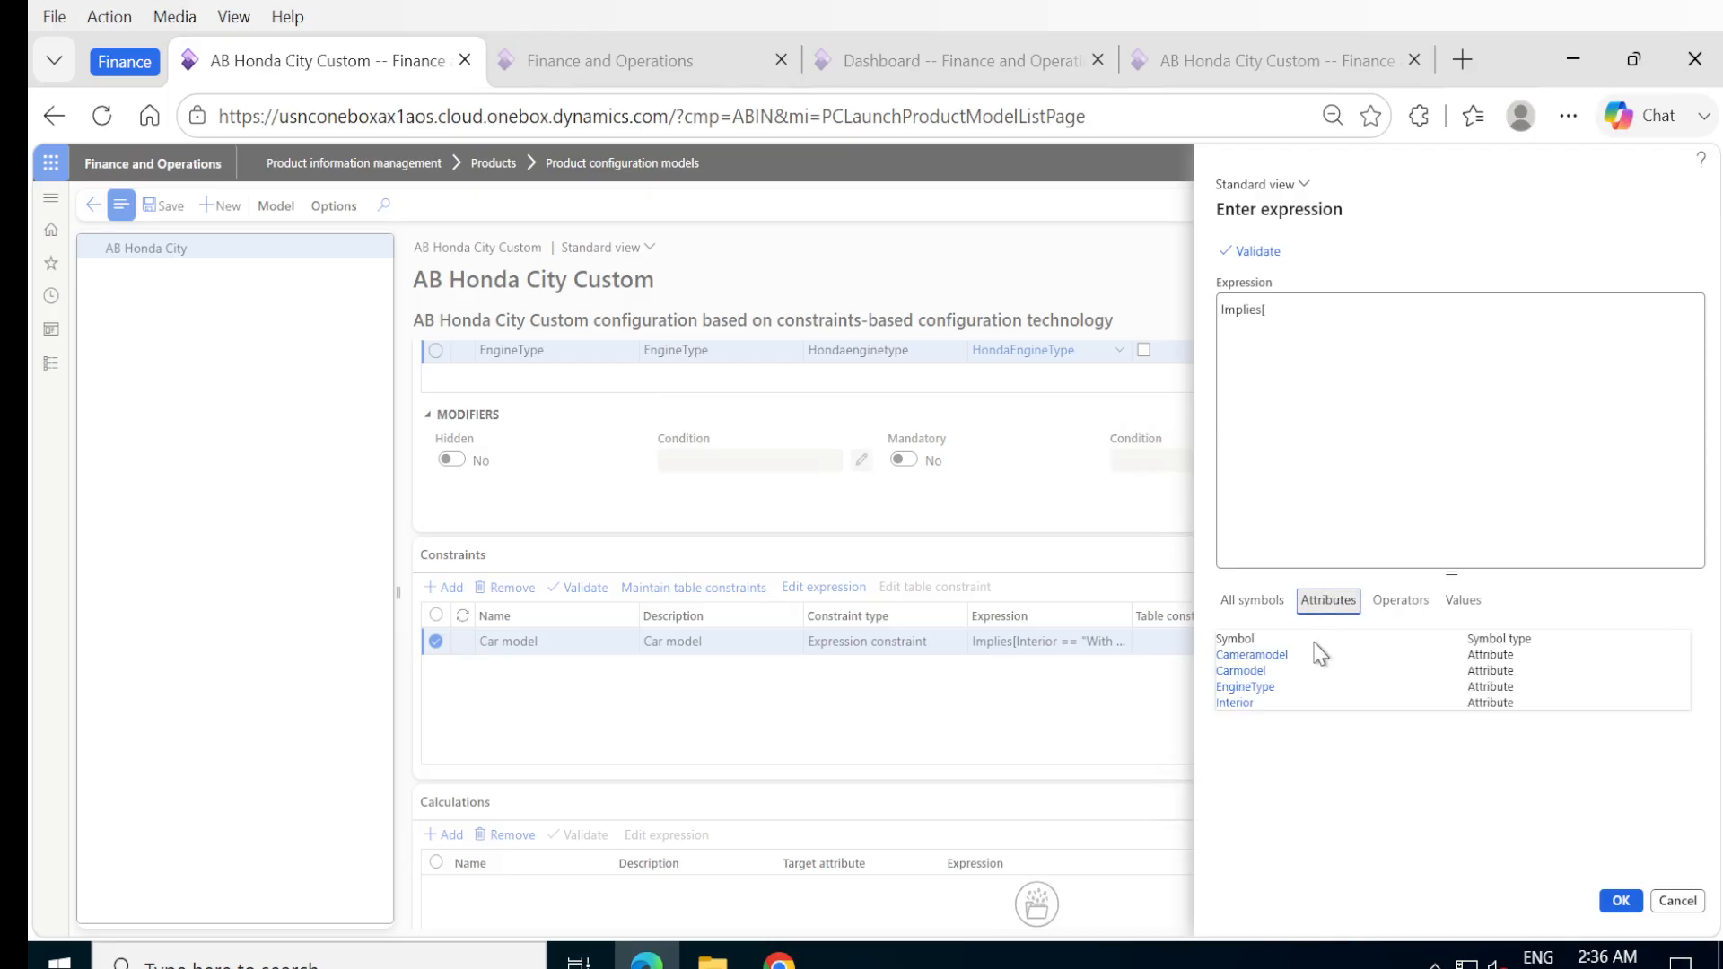
double_click(1238, 672)
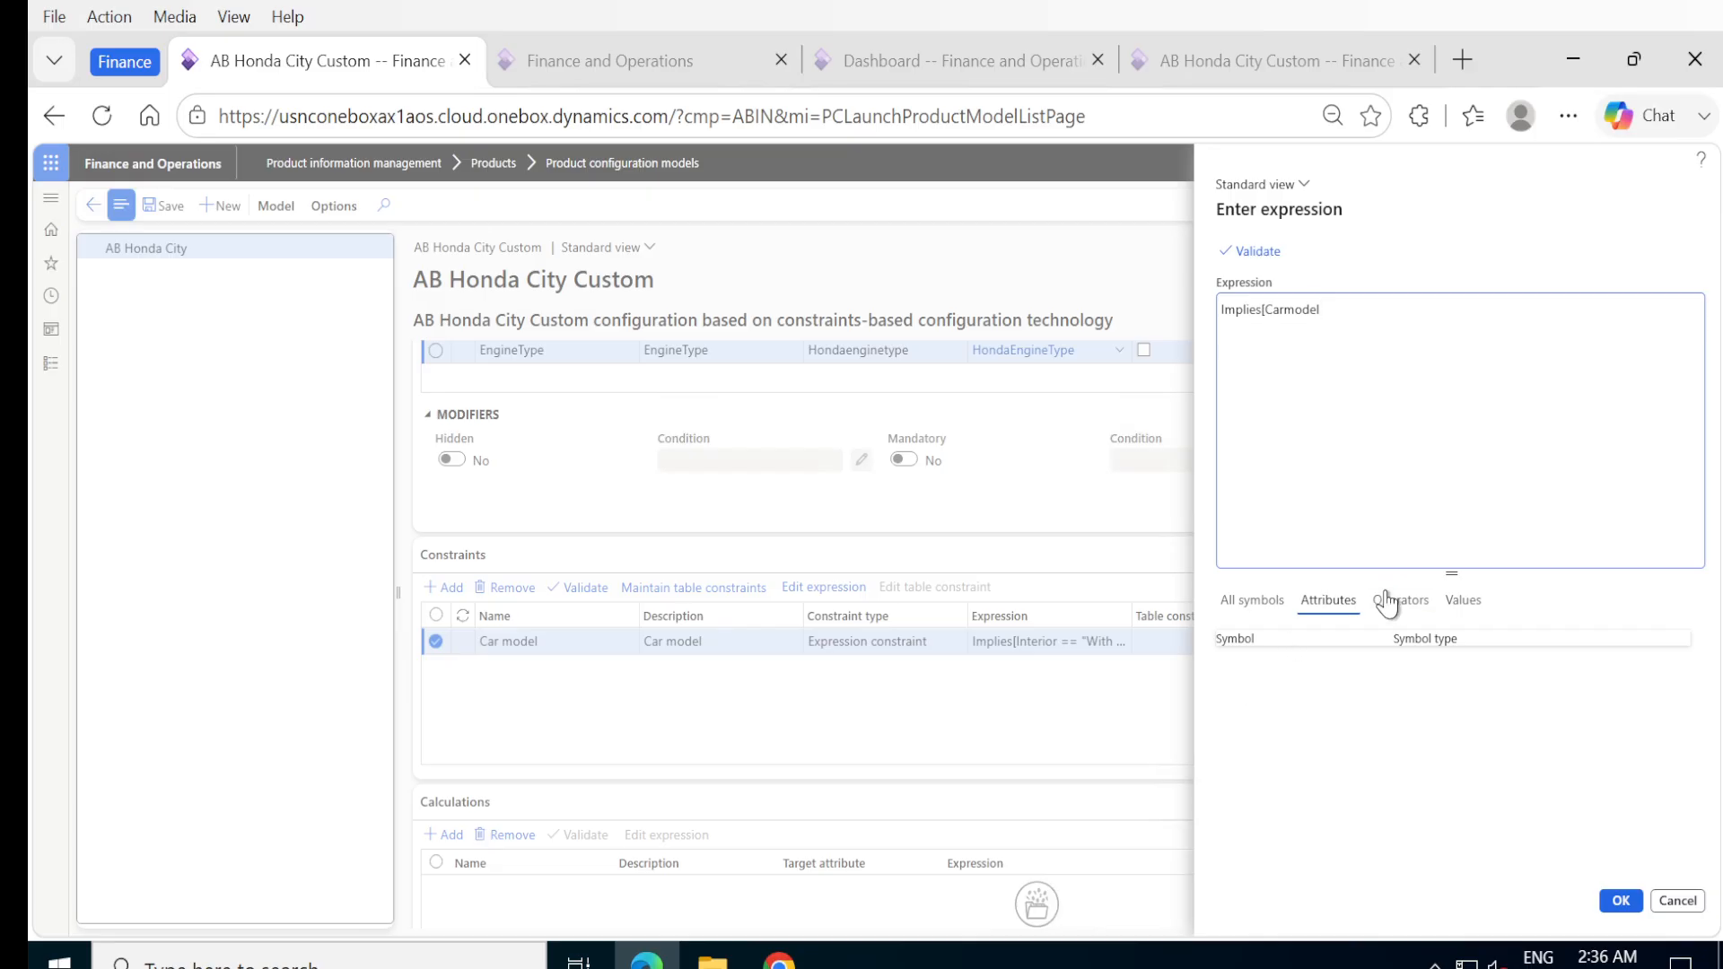
left_click(1387, 609)
double_click(1237, 666)
left_click(1464, 601)
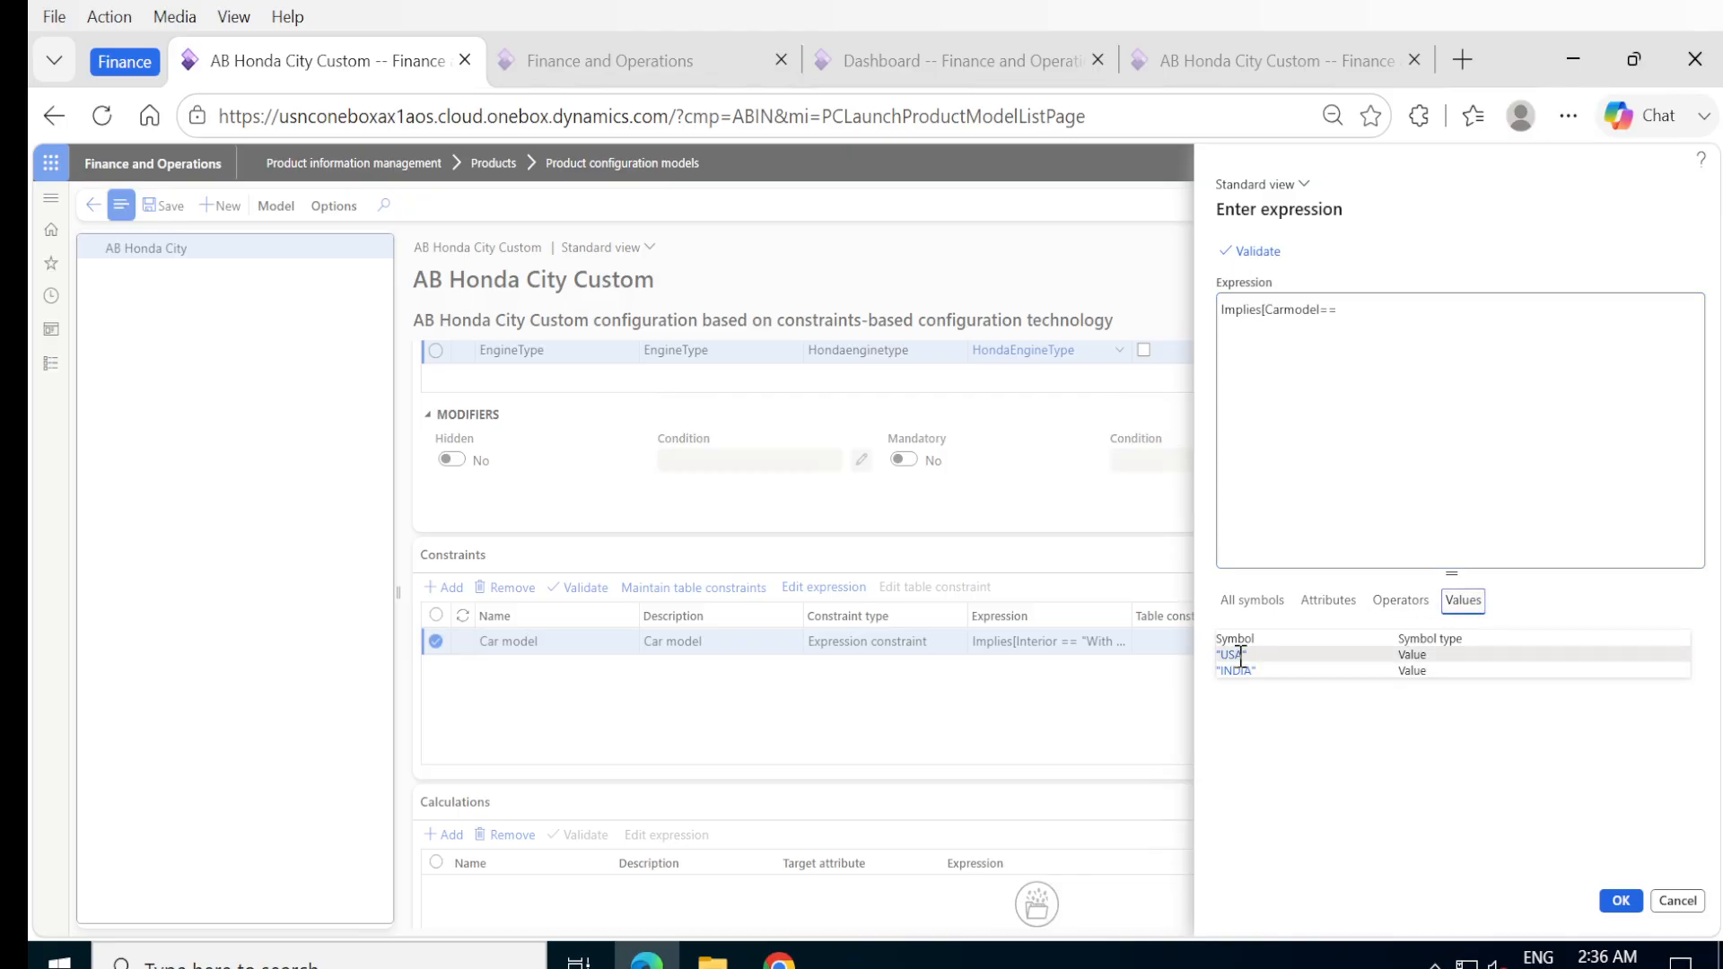
double_click(1239, 655)
type(",")
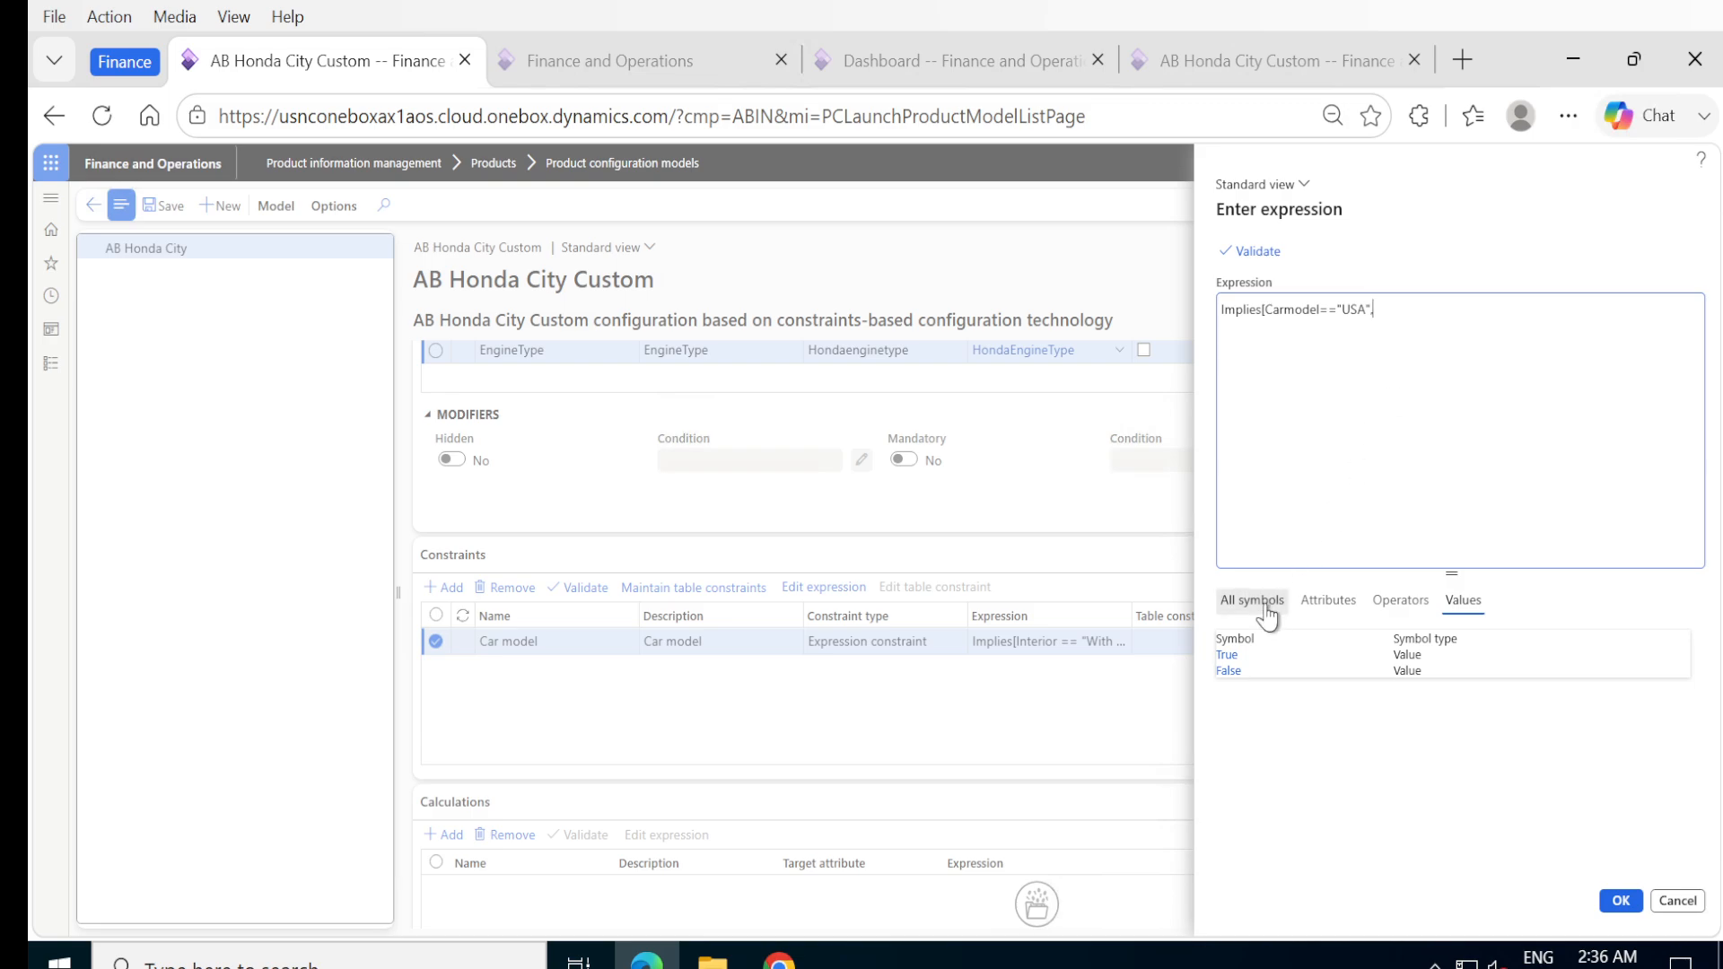
Complete the Implies expression with Interior=="With Sunroof" and the closing bracket.
left_click(1327, 602)
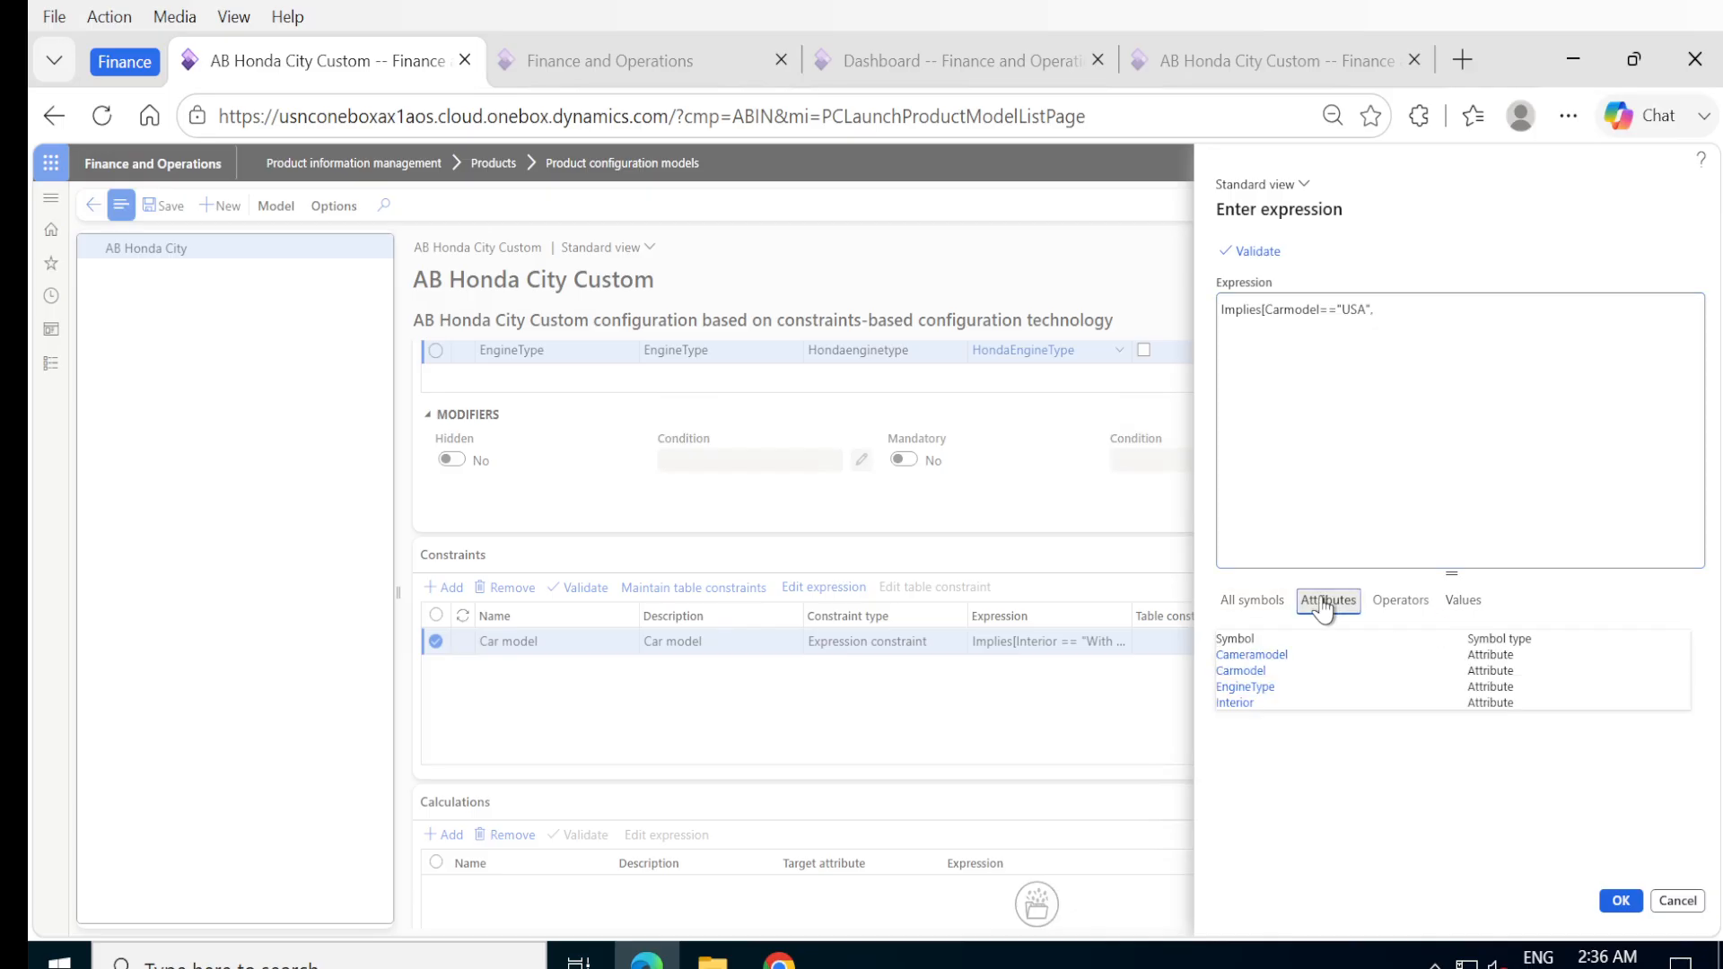
left_click(1248, 704)
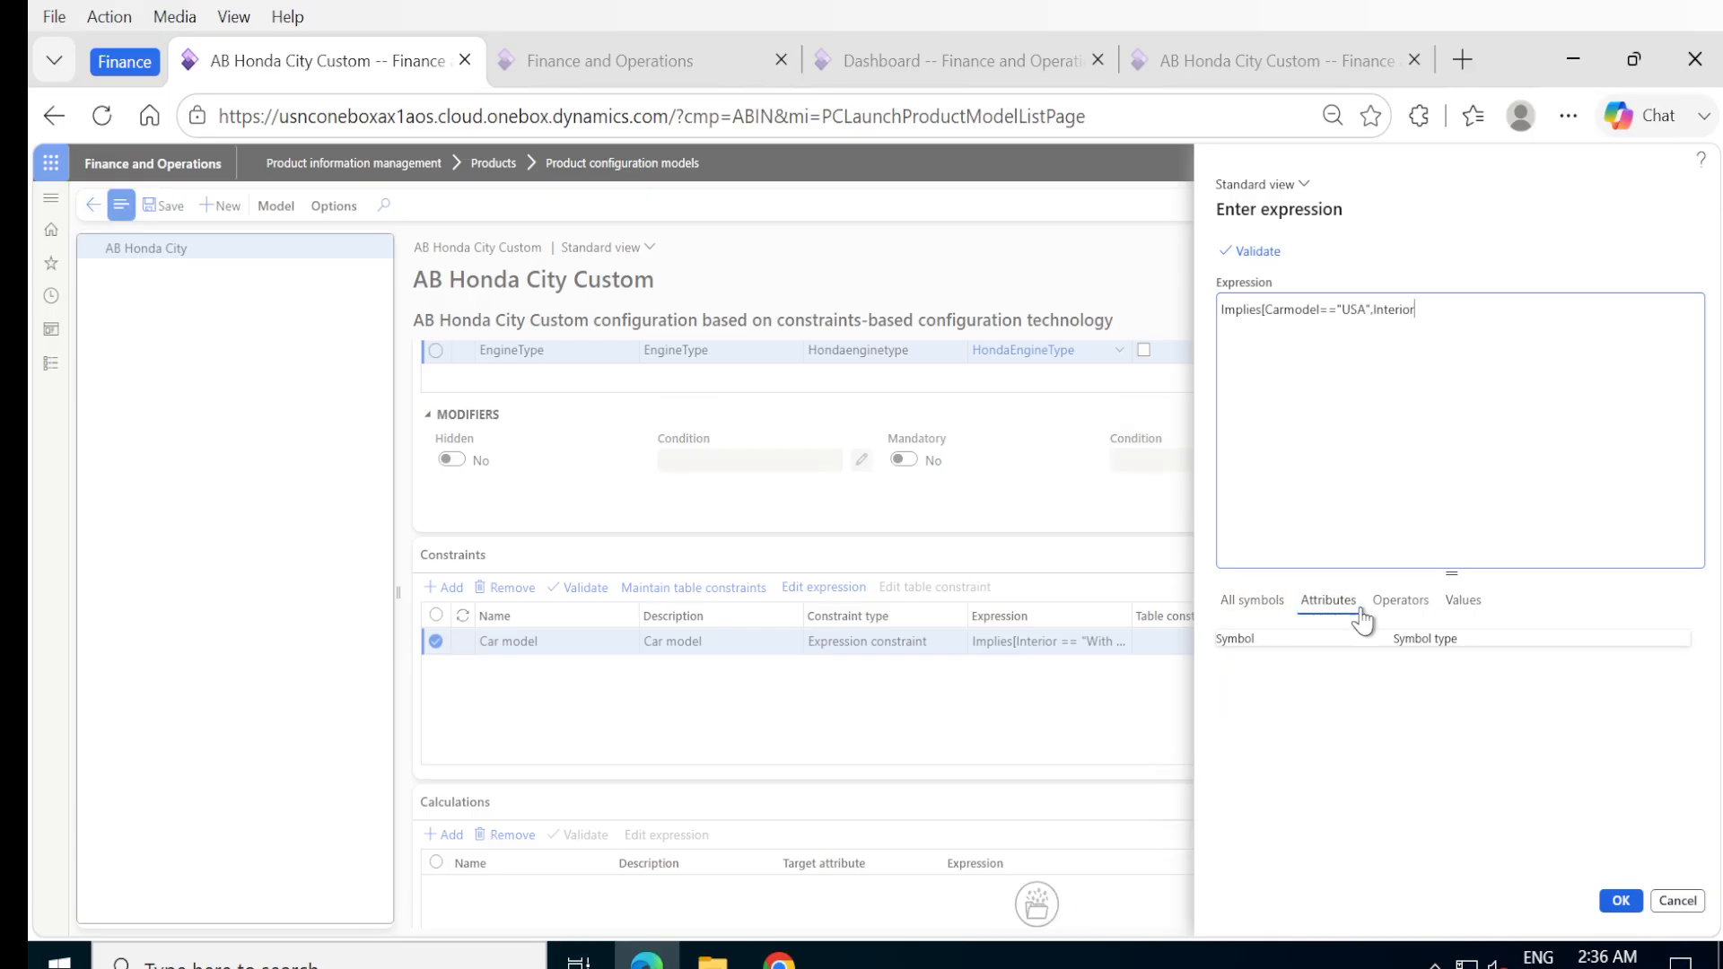
left_click(1400, 599)
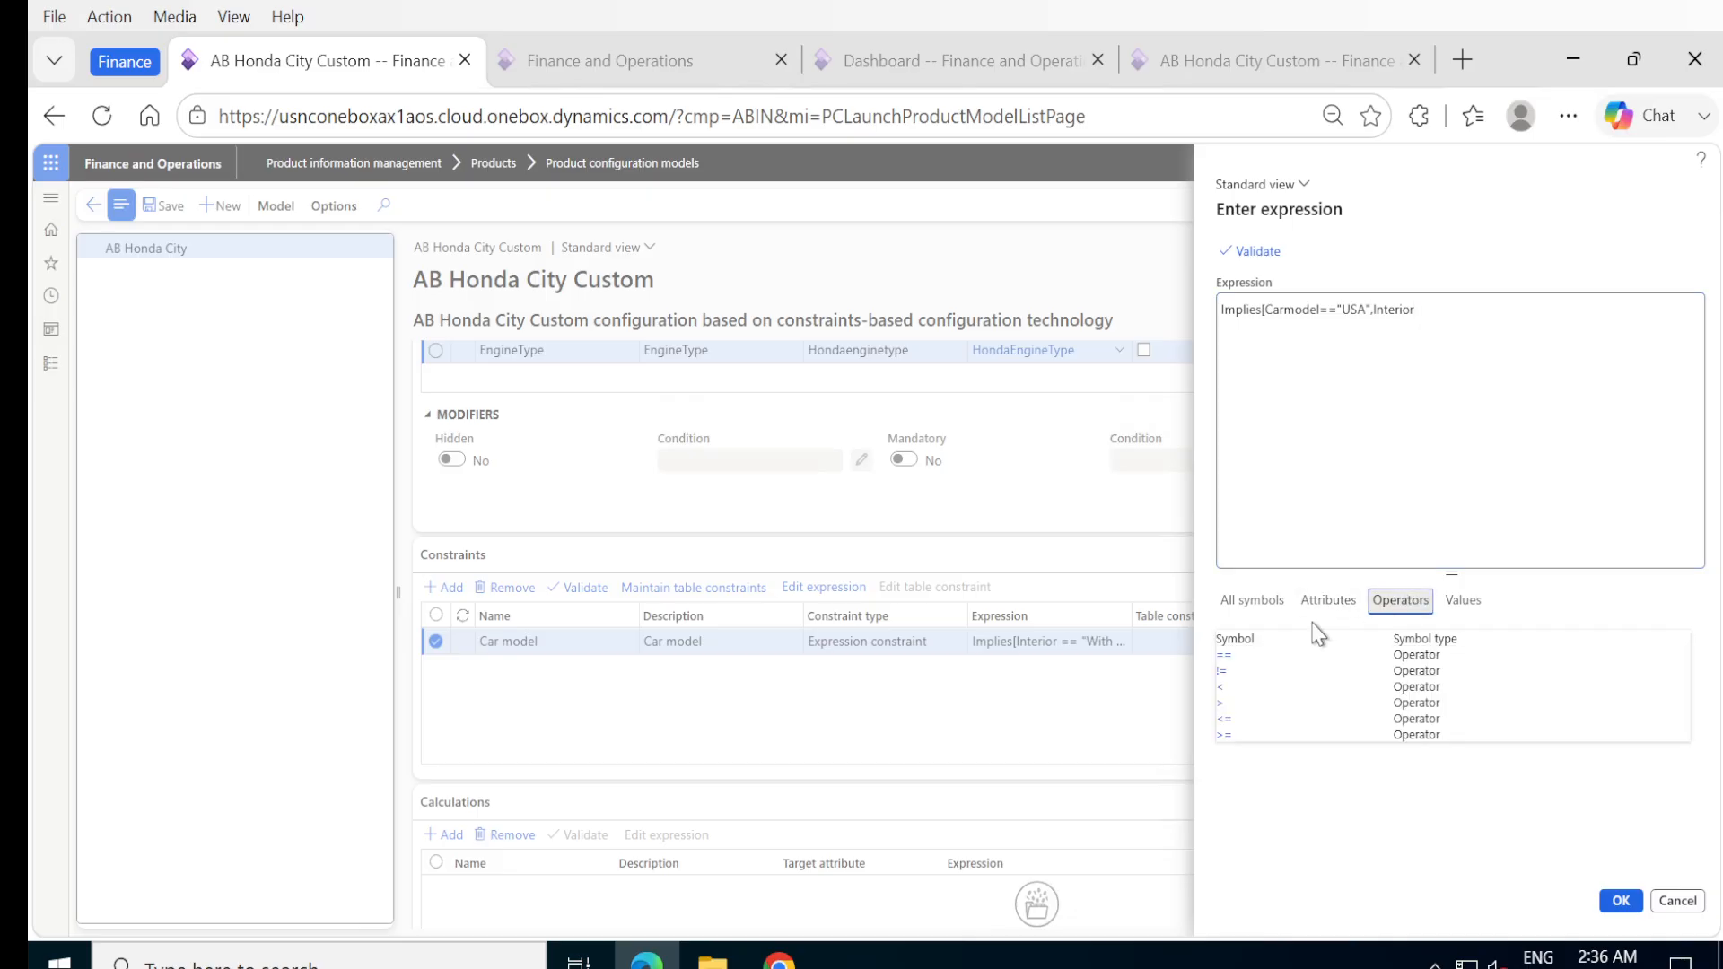
left_click(1235, 655)
left_click(1455, 602)
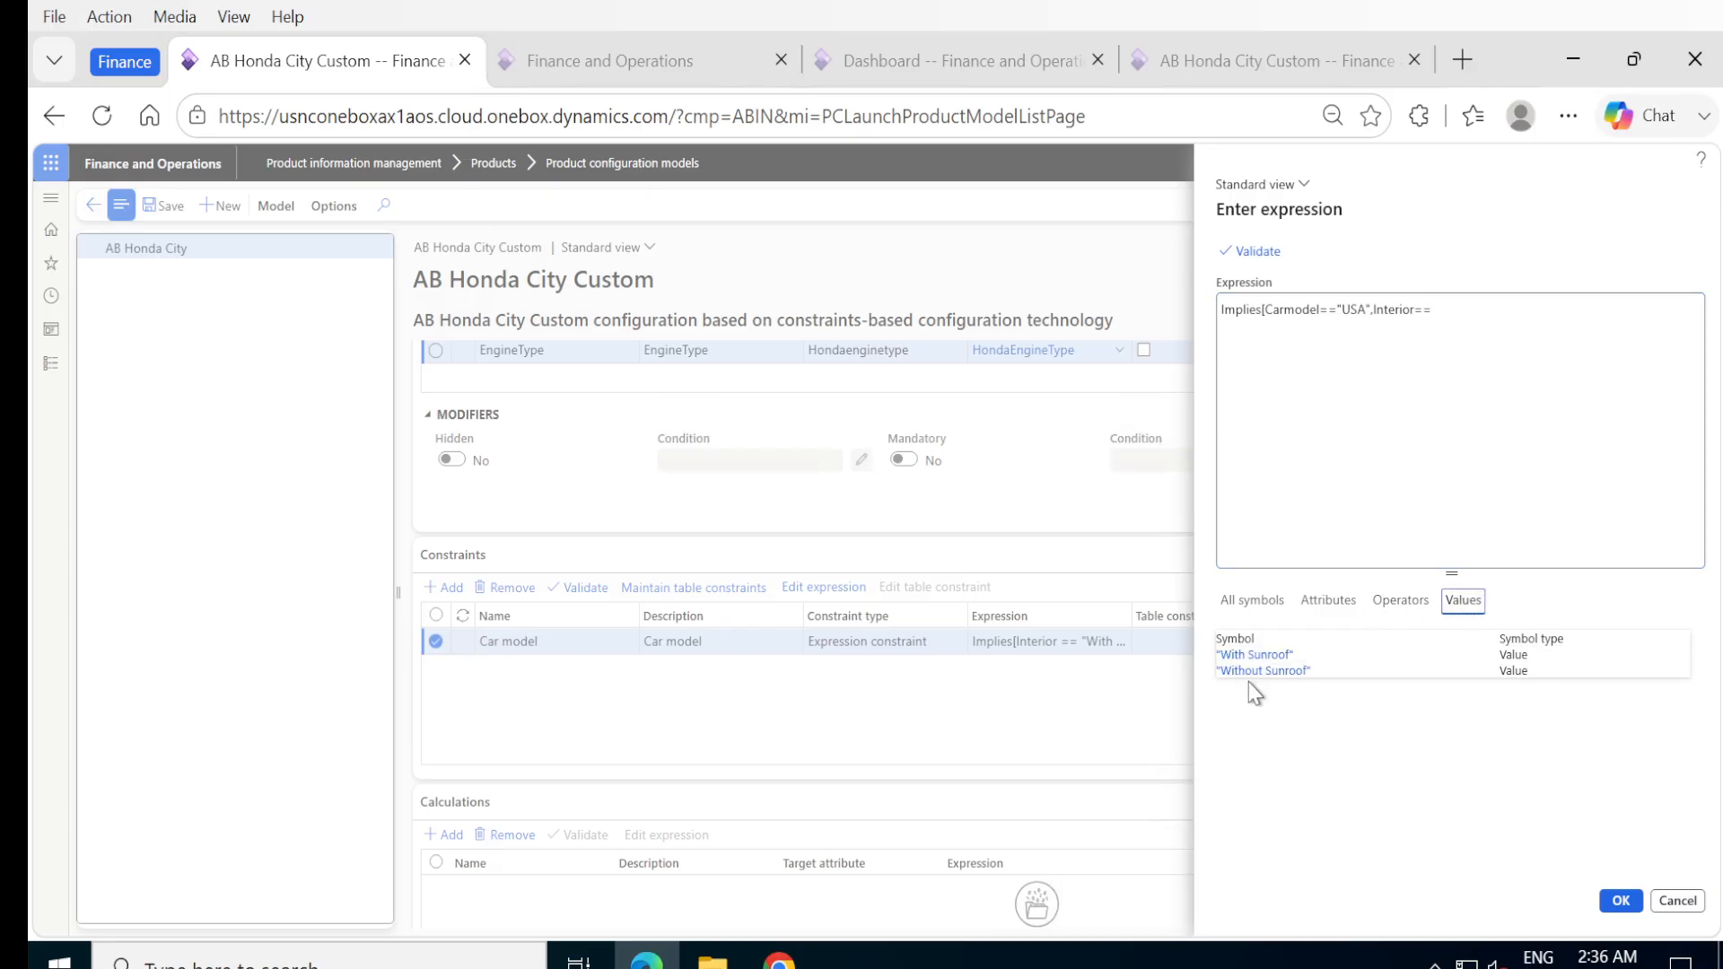
left_click(1253, 654)
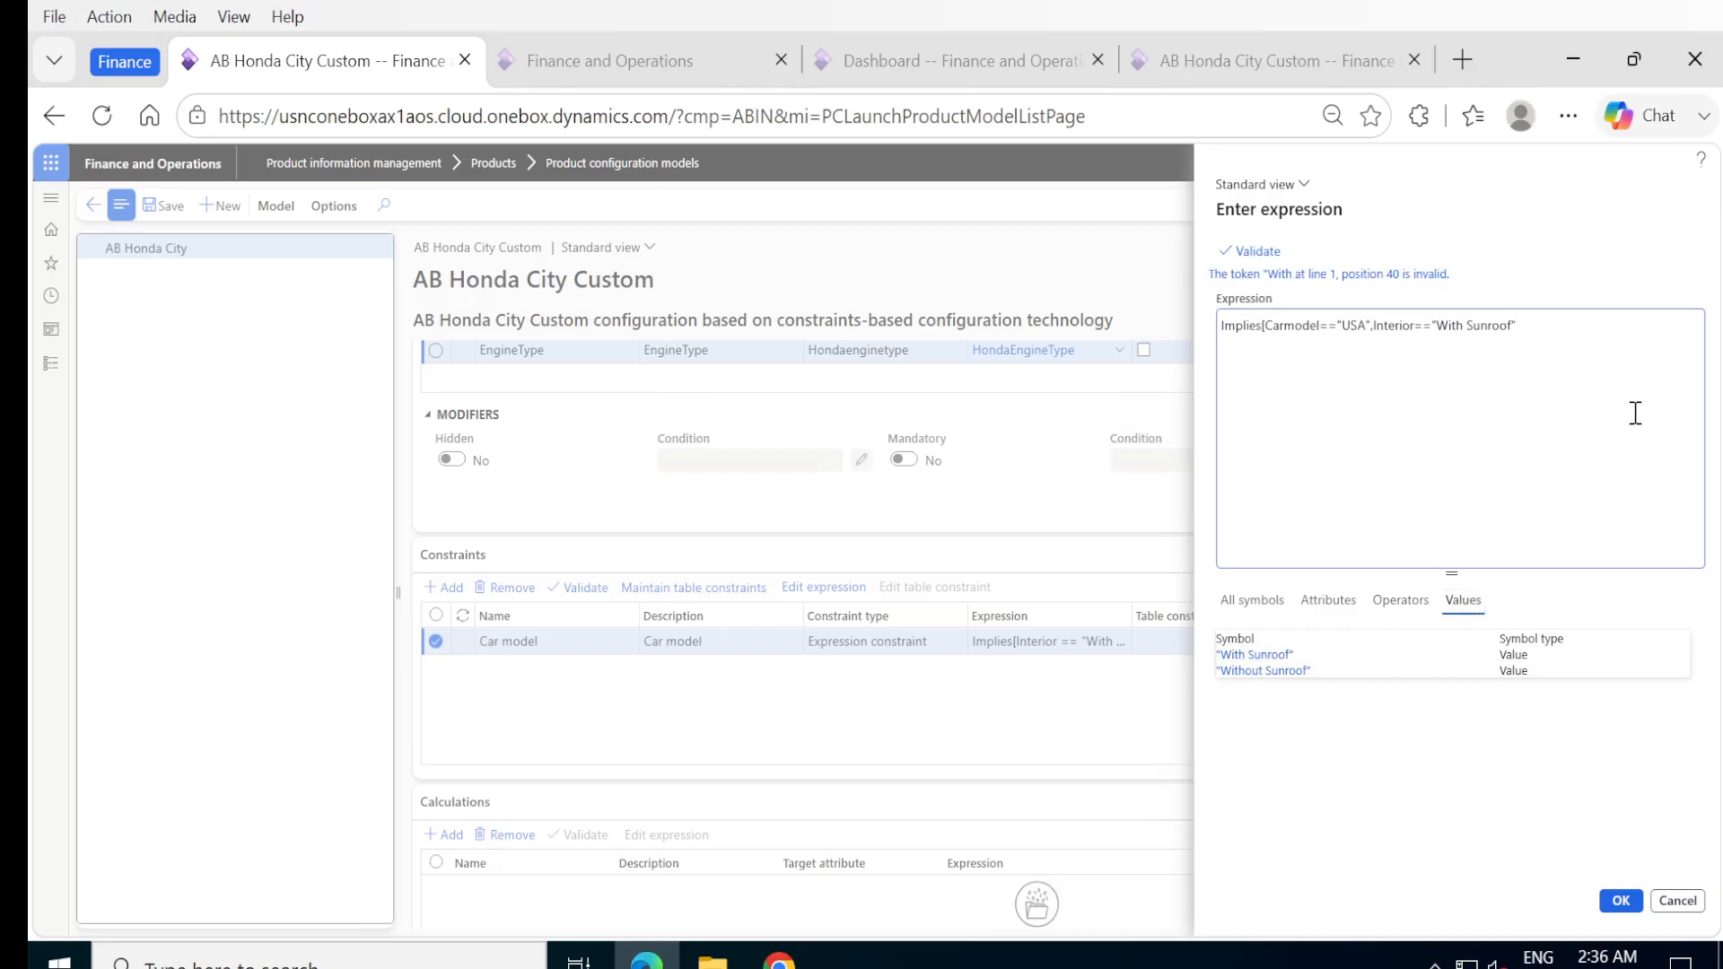
type("]")
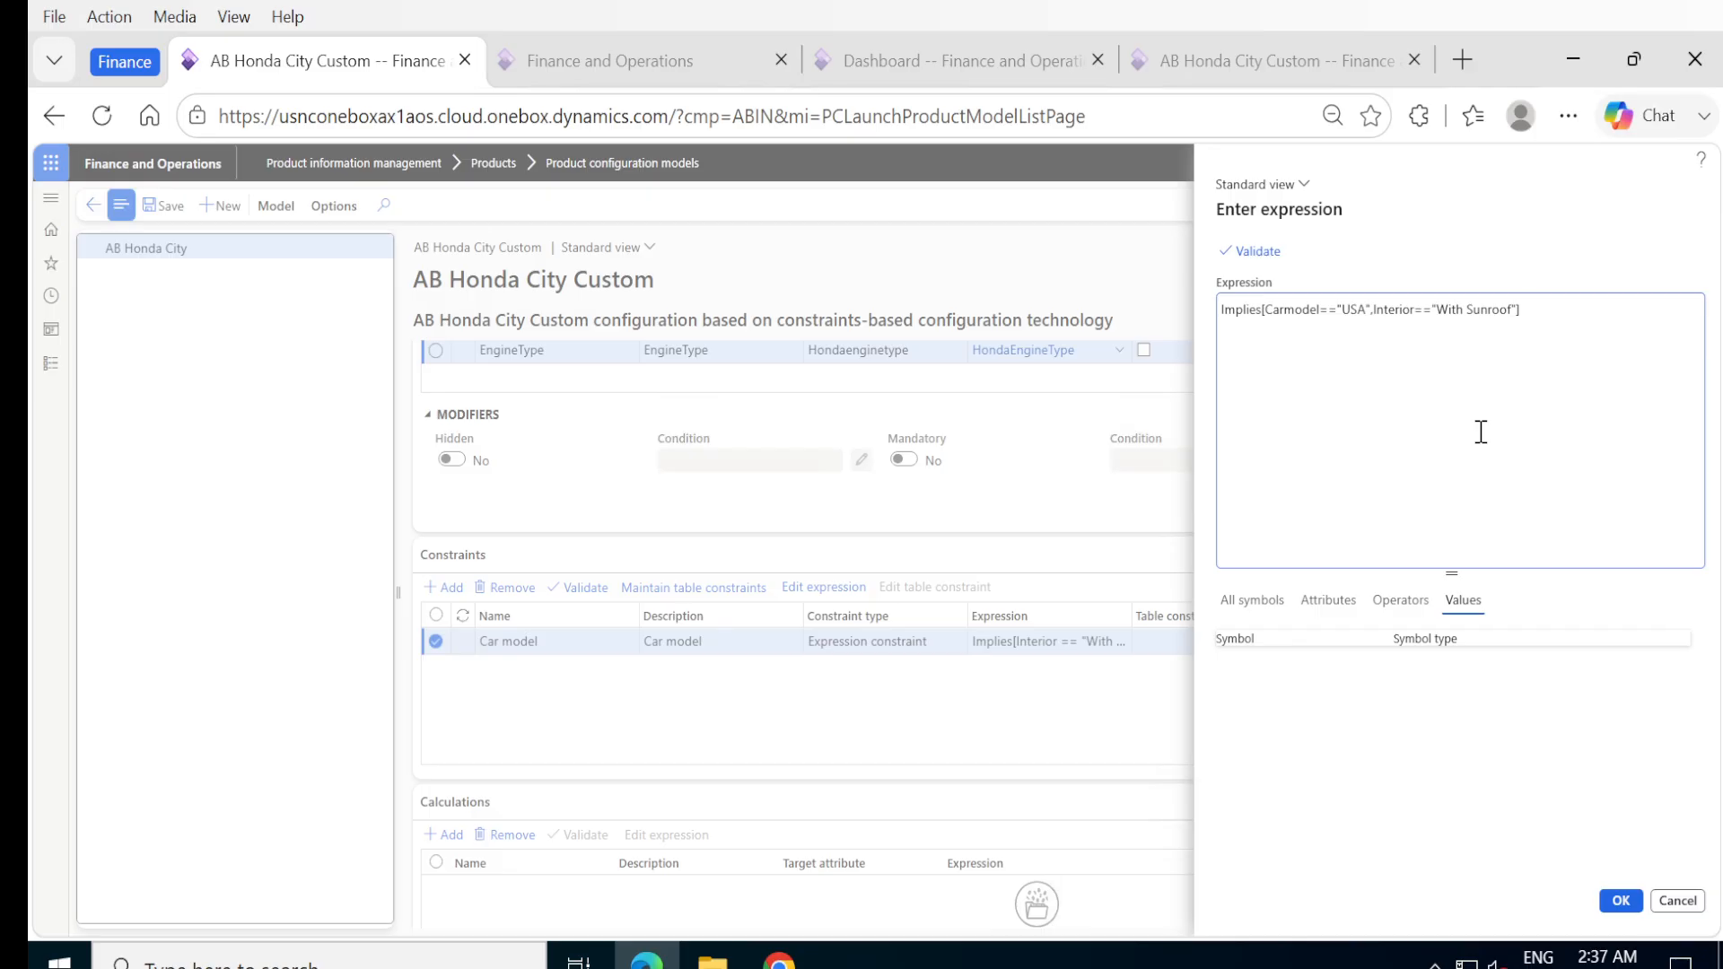
Paste Implies[Interior == "With Sunroof",Carmodel=="USA"] & Implies[Interior=="Without Sunroof",Carmodel=="INDIA"] after the newly built clause in the expression.
key("ctrl+v")
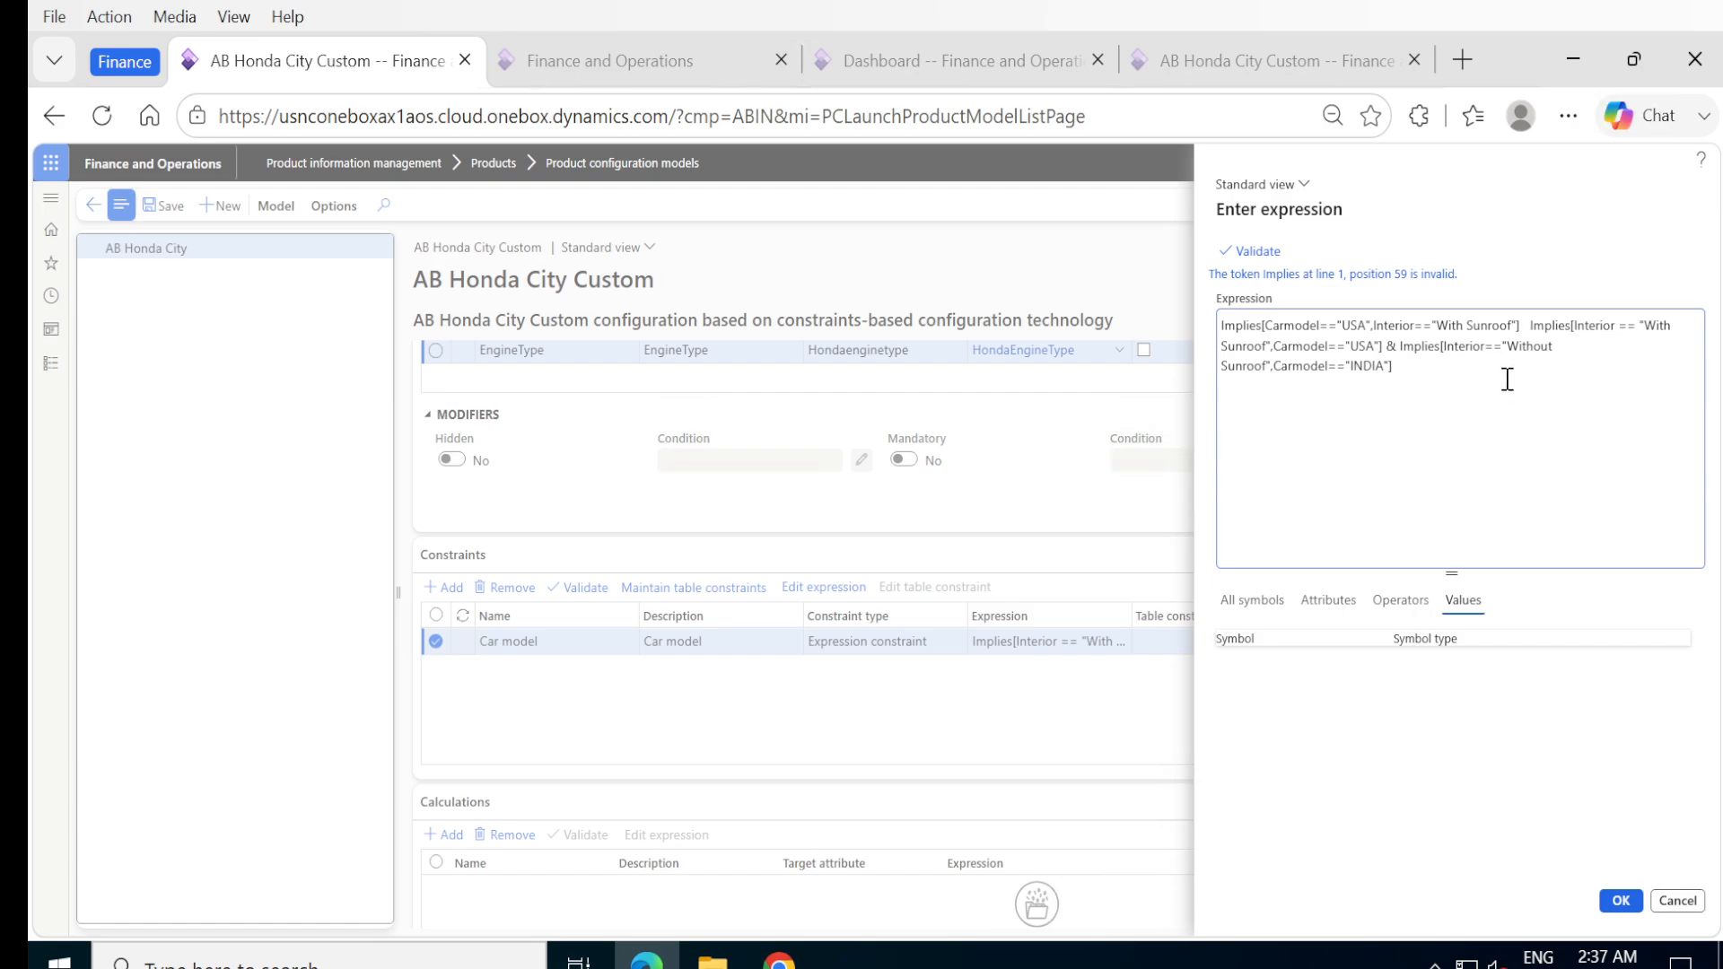
left_click(1529, 325)
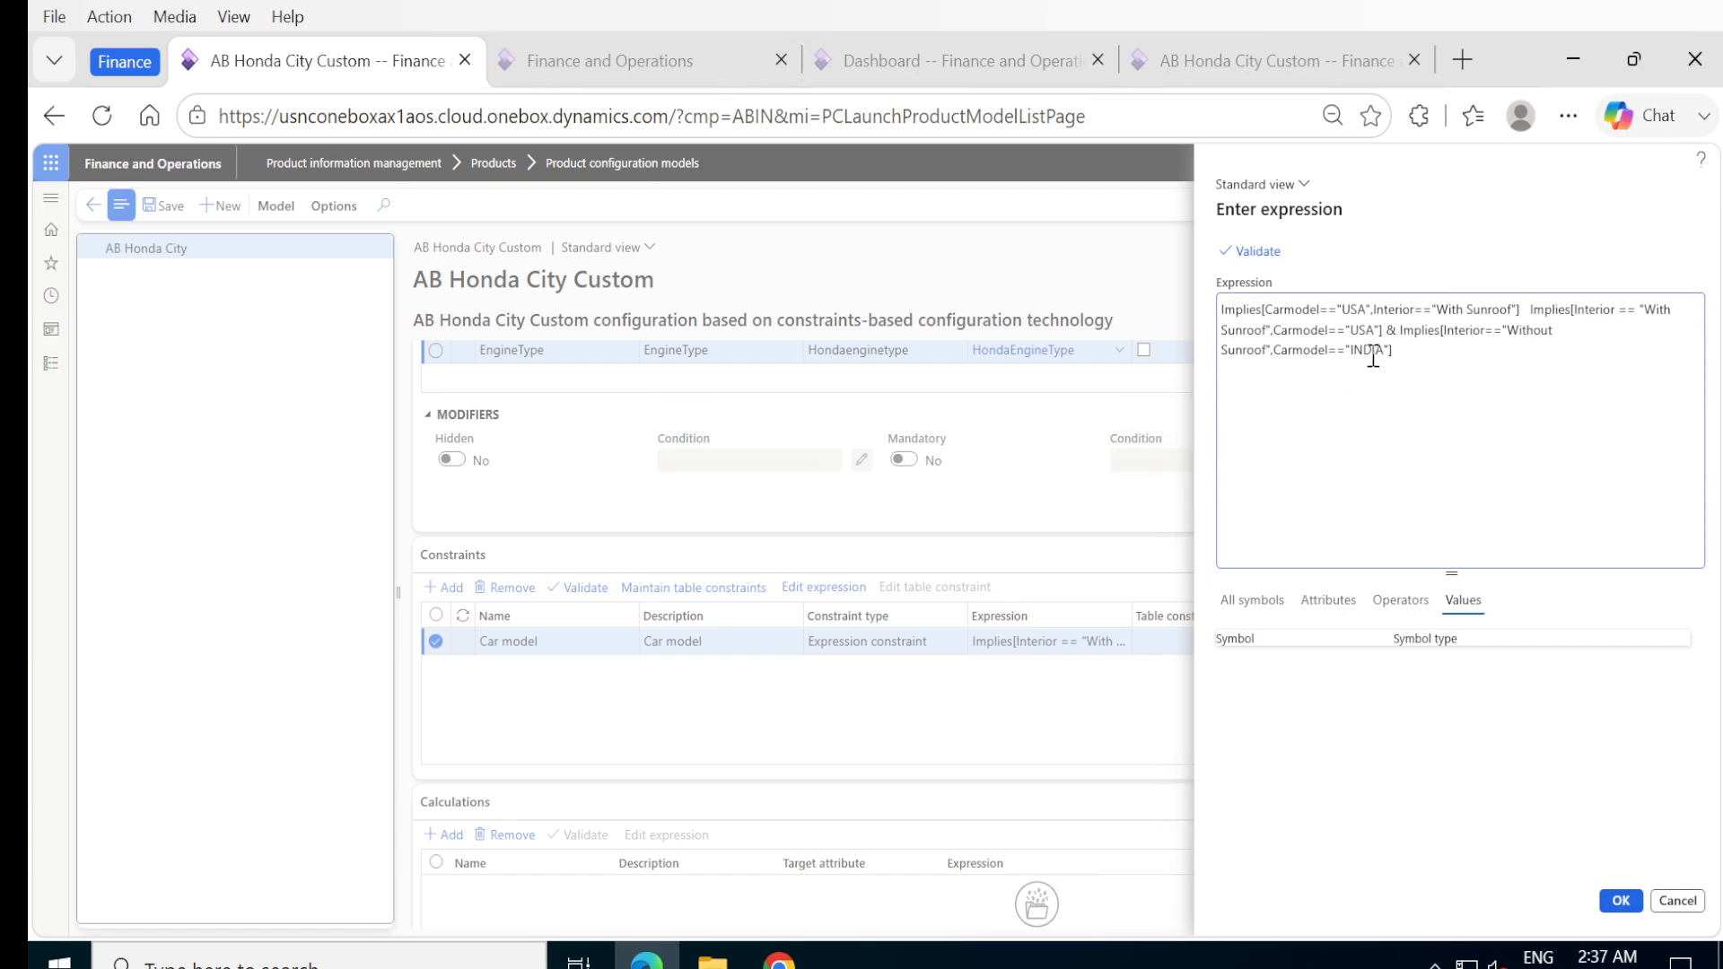
key("ctrl+shift+Home")
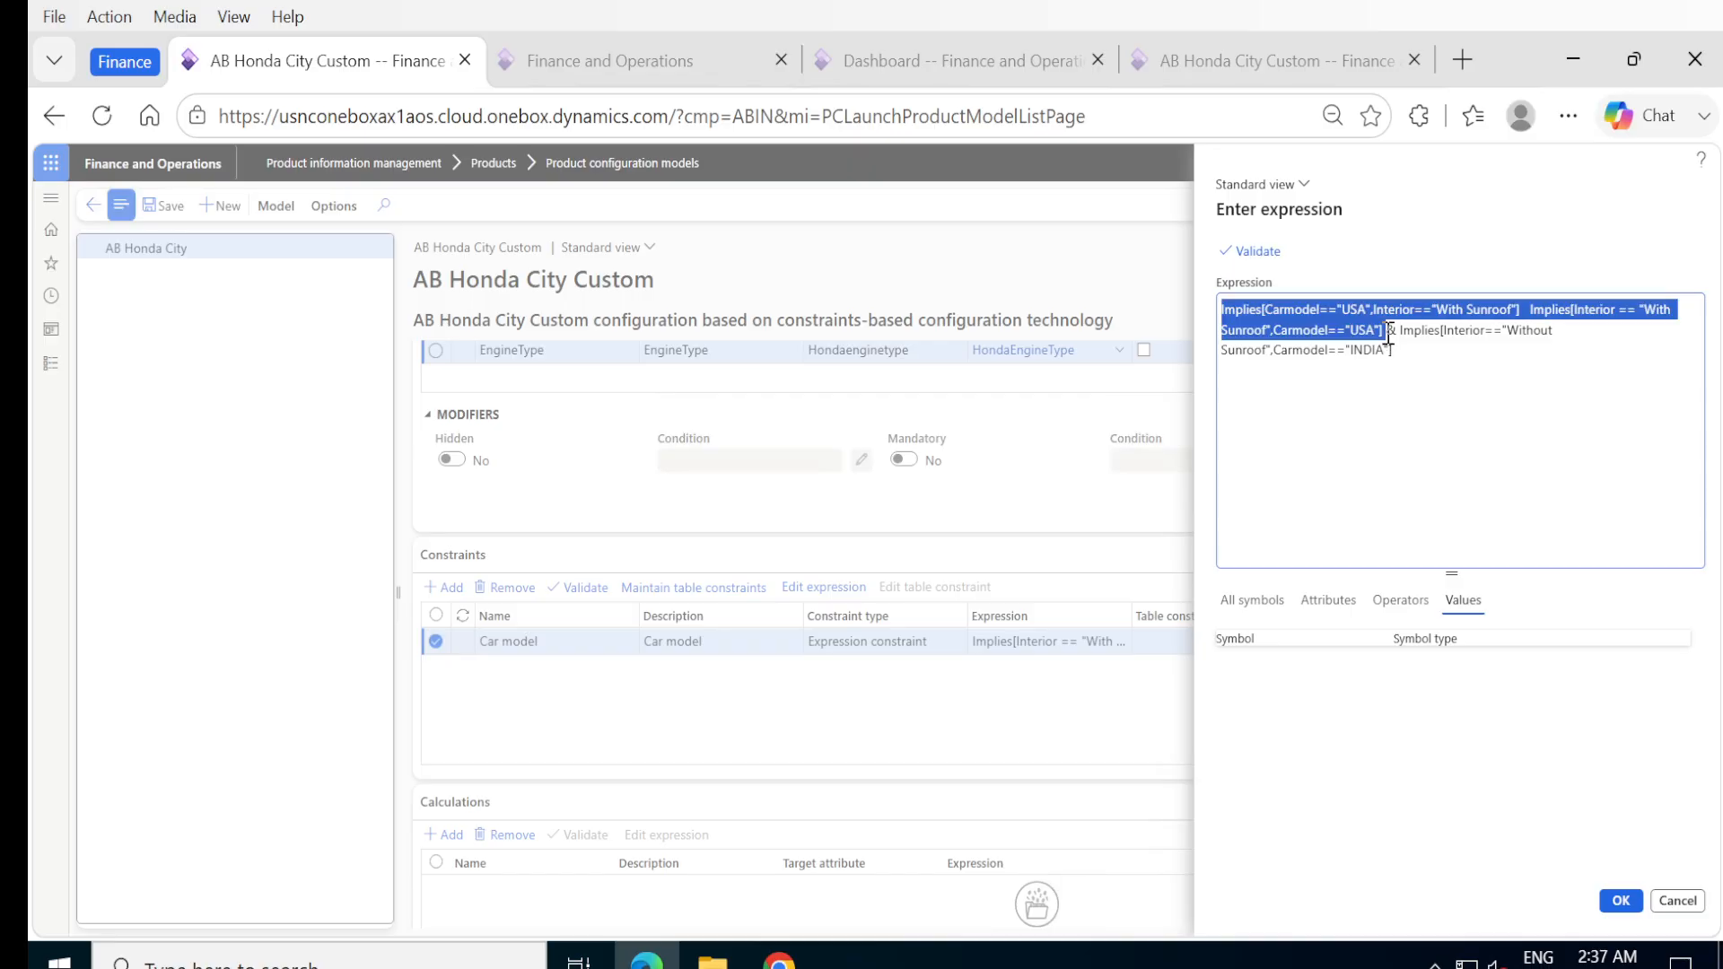
left_click(1389, 335)
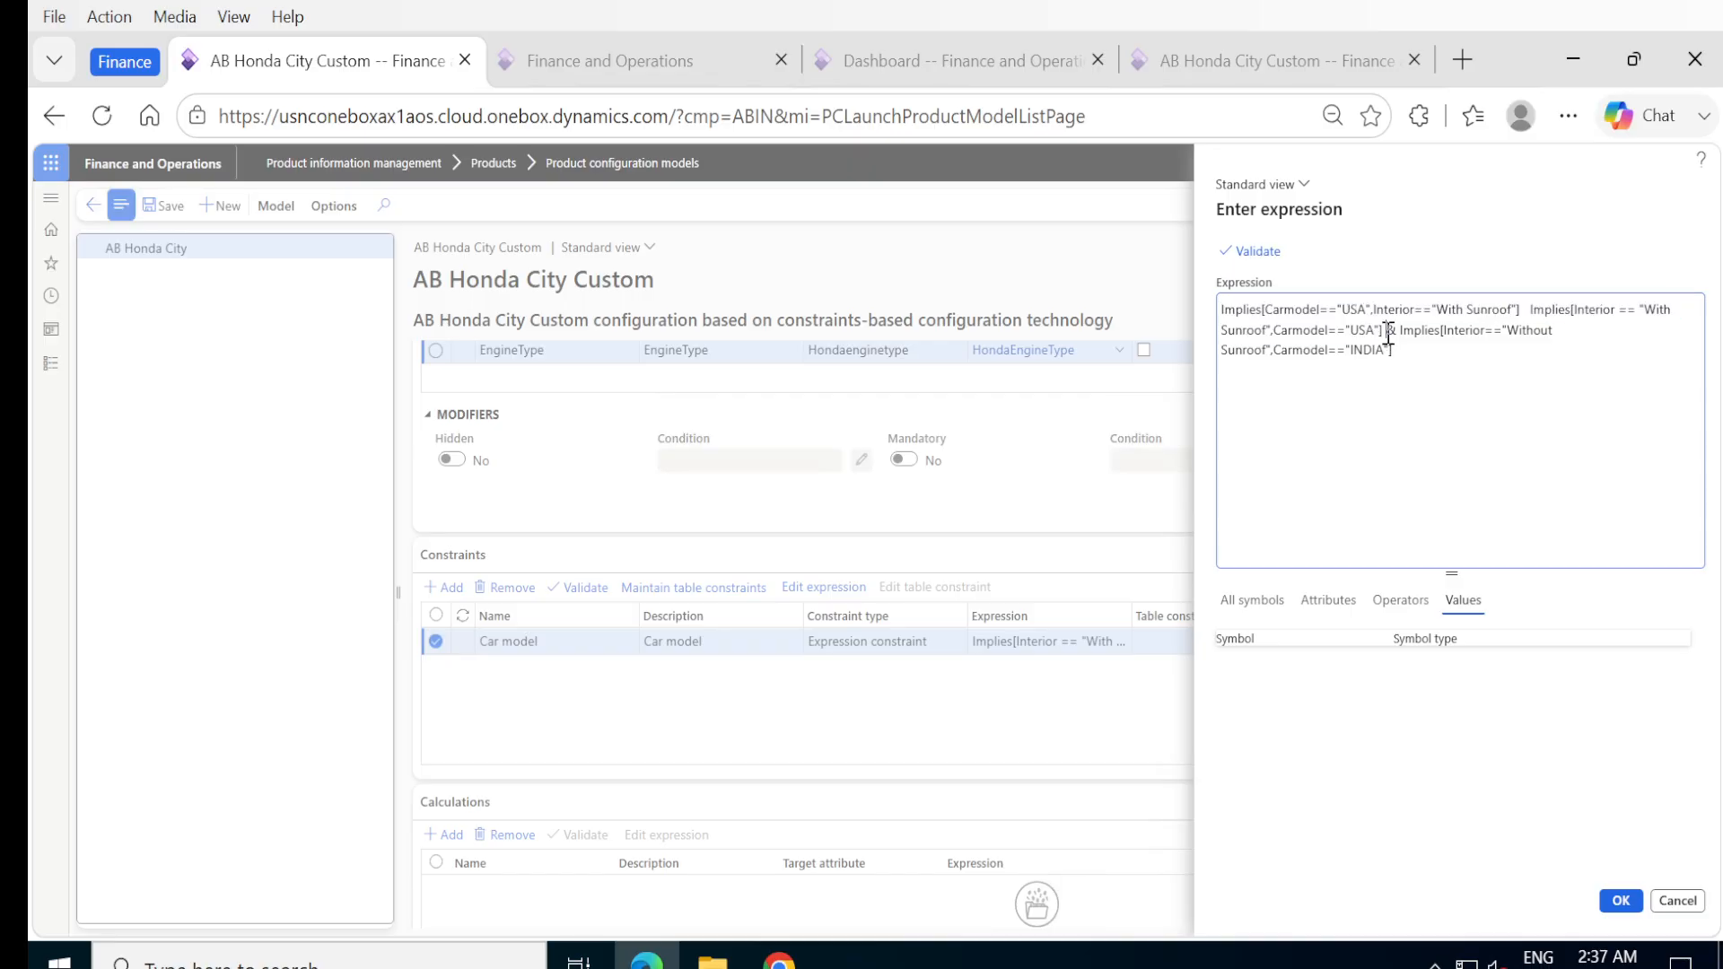
left_click(1531, 326)
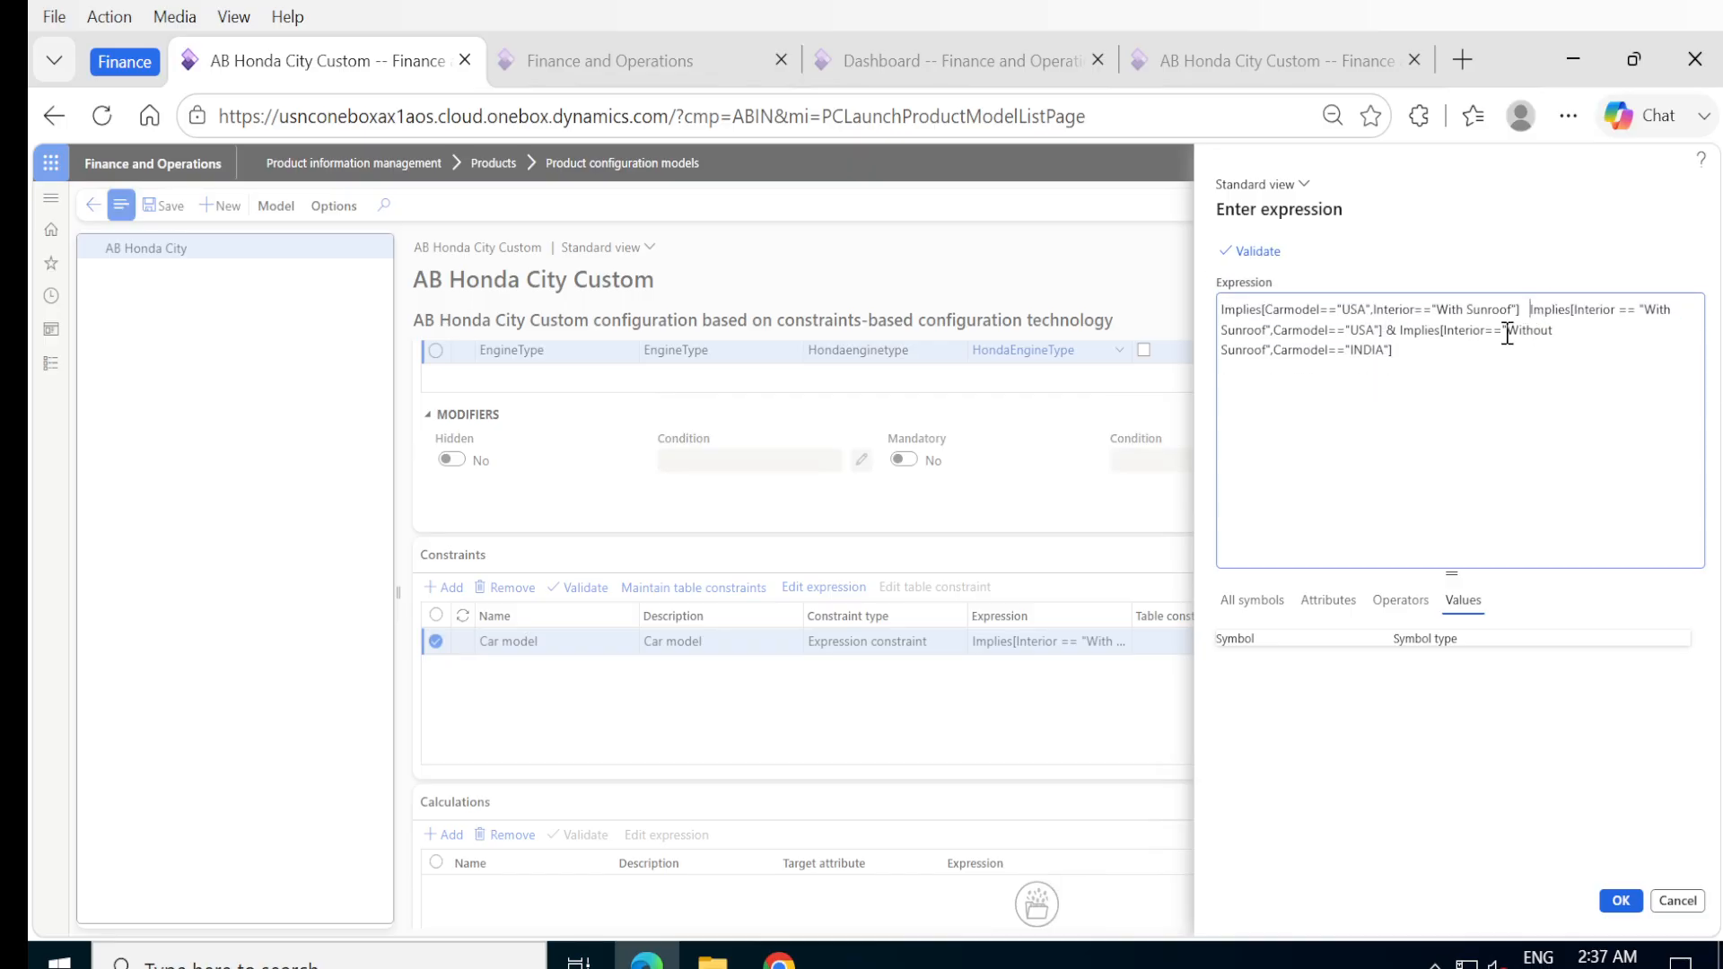
left_click(1385, 332, "shift")
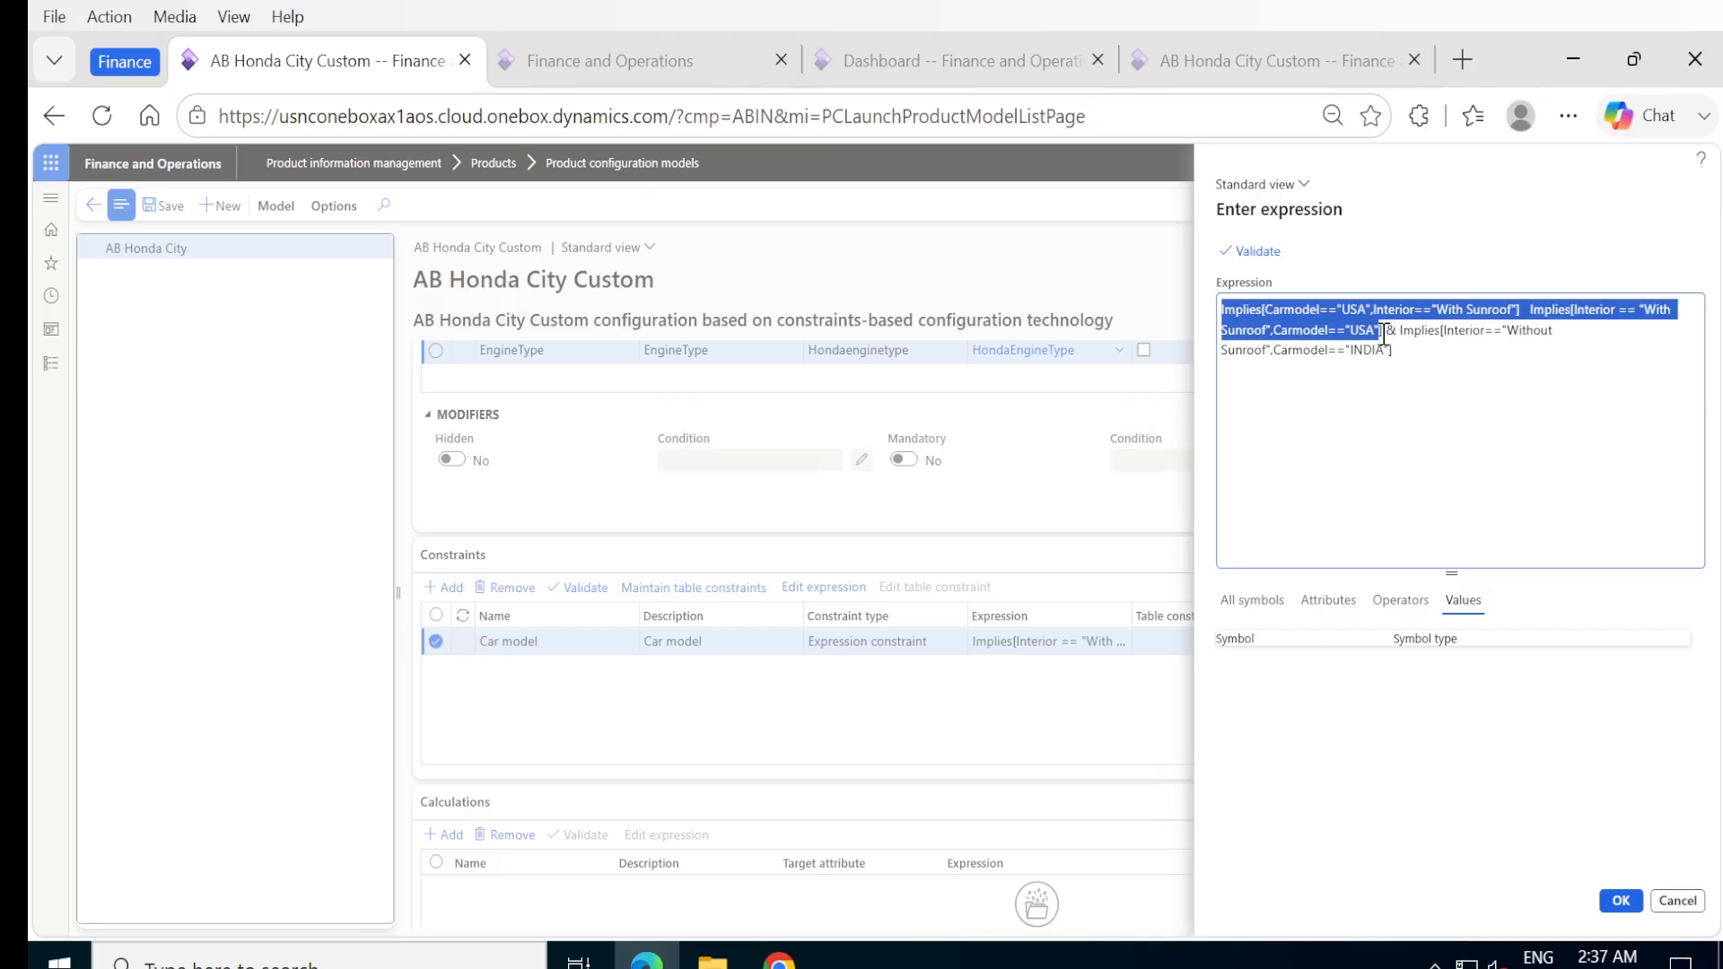
key("Up")
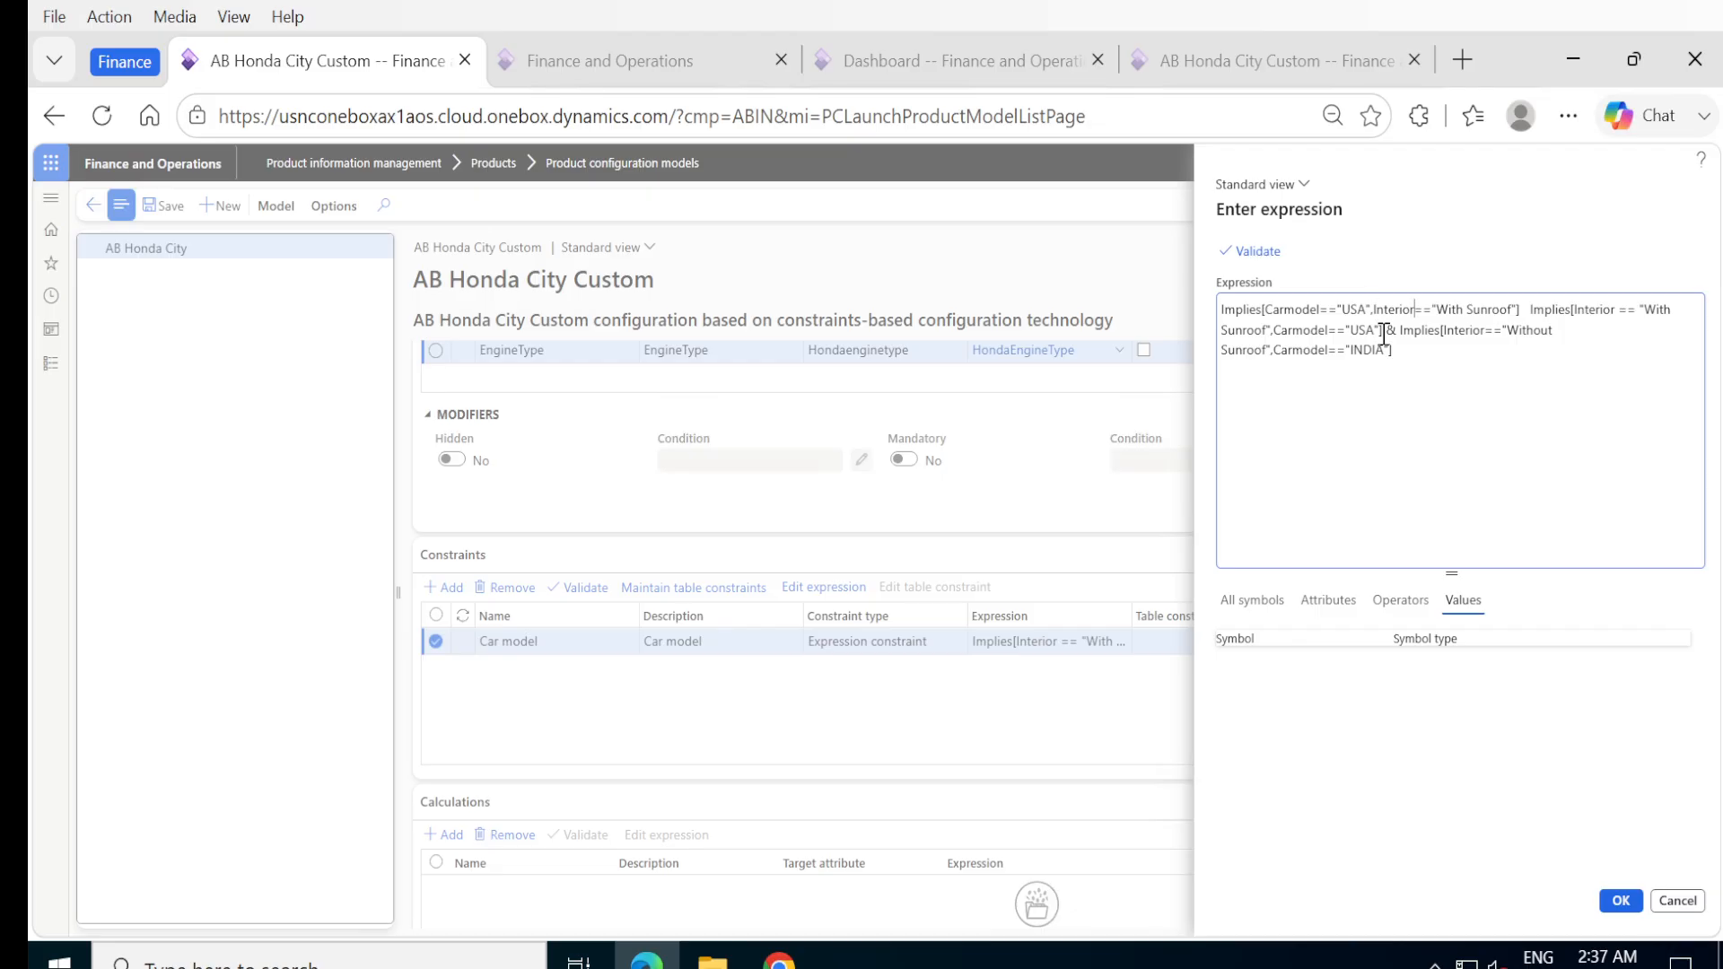
Delete the leading Implies[Carmodel=="USA",Interior=="With Sunroof"] clause and accept the Car model constraint's remaining expression.
key("Right")
key("Right")
key("Right")
key("Right")
key("Right")
key("Right")
key("Right")
key("Right")
key("Right")
key("Right")
key("Right")
key("Right")
key("Right")
key("Right")
key("Right")
key("Right")
key("Right")
key("shift+Home")
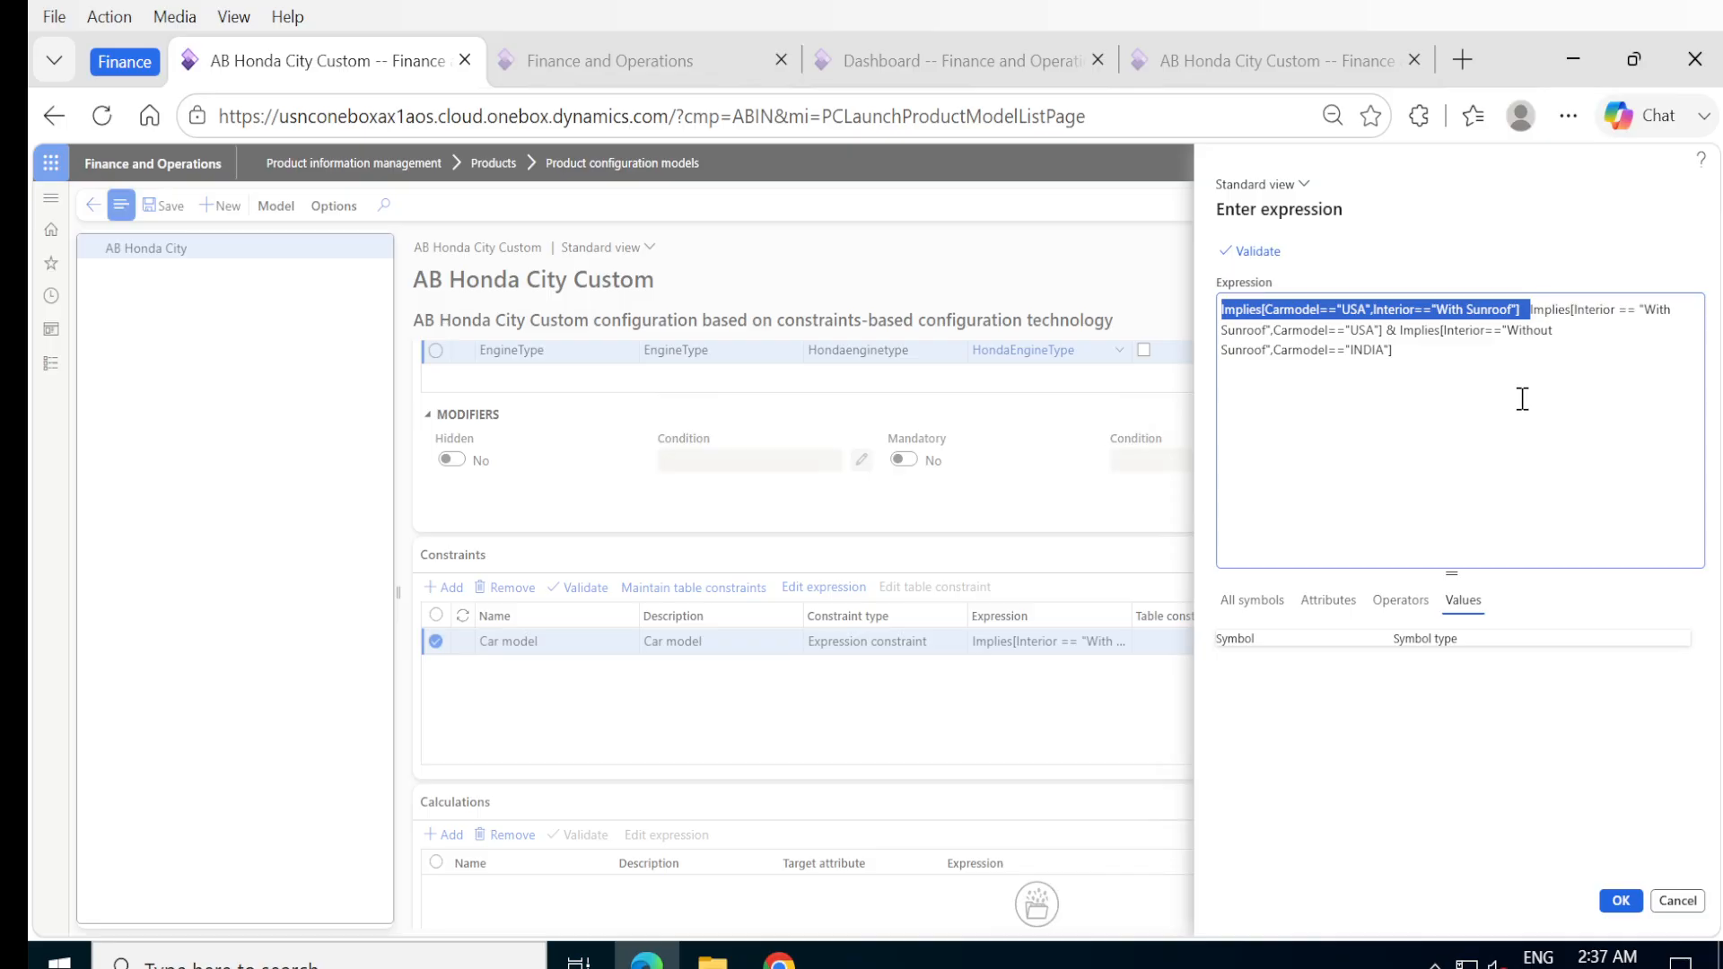
key("BackSpace")
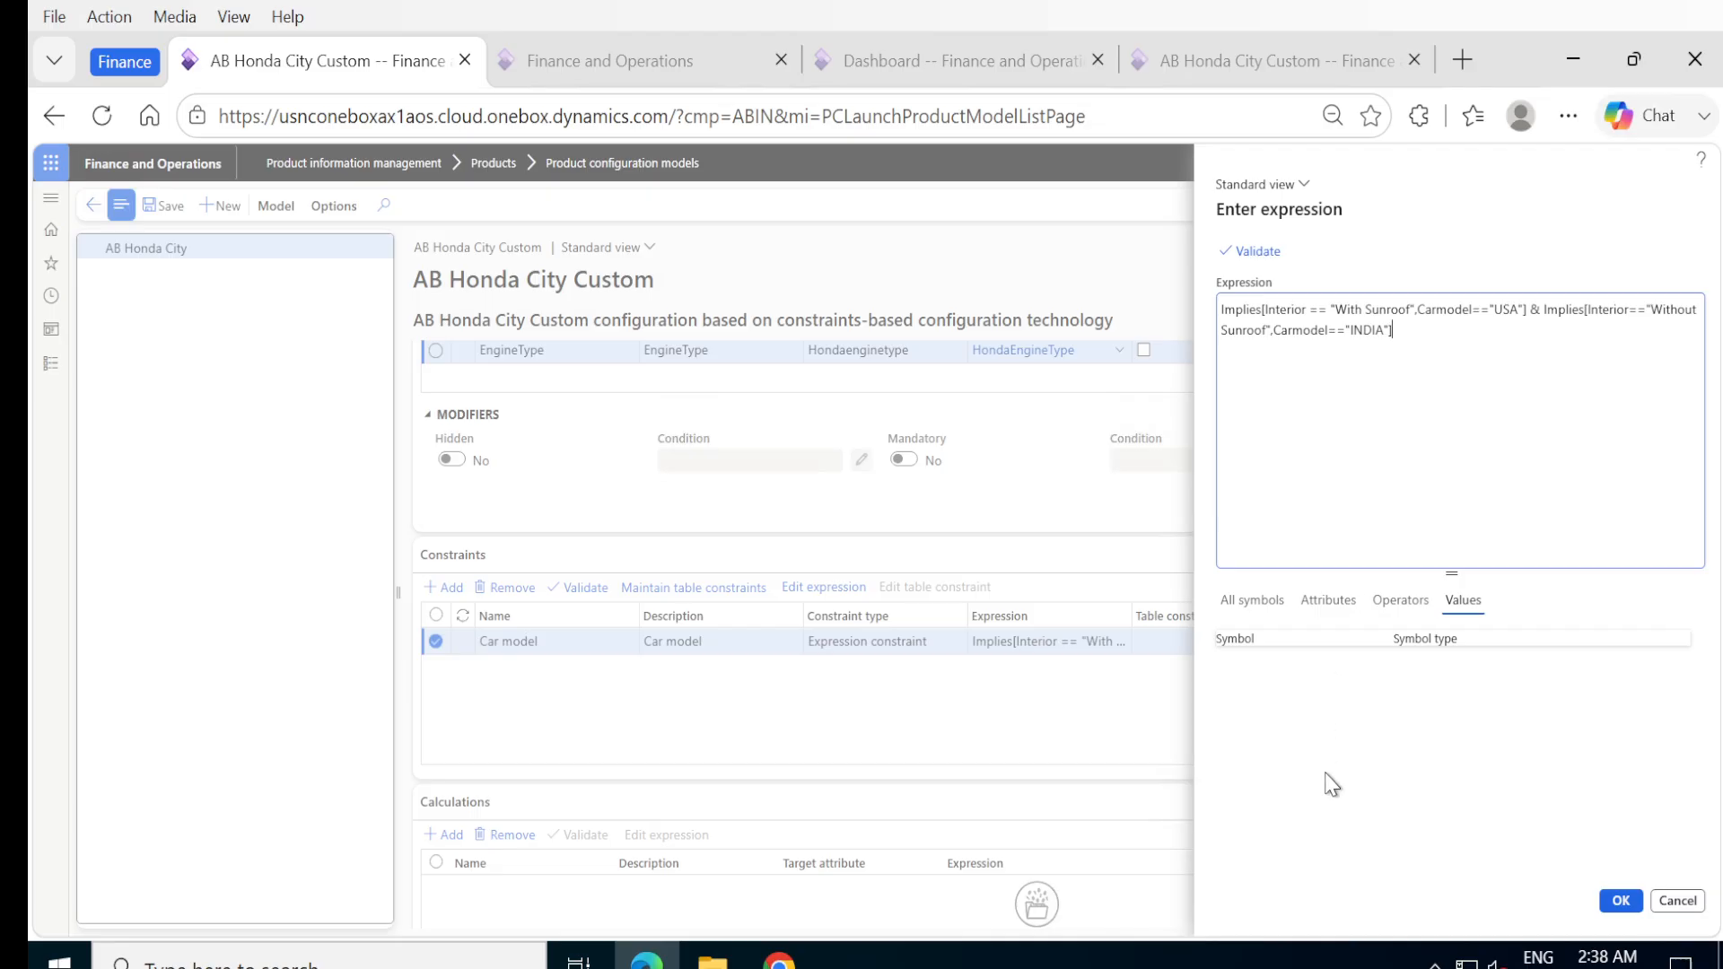
left_click(1609, 902)
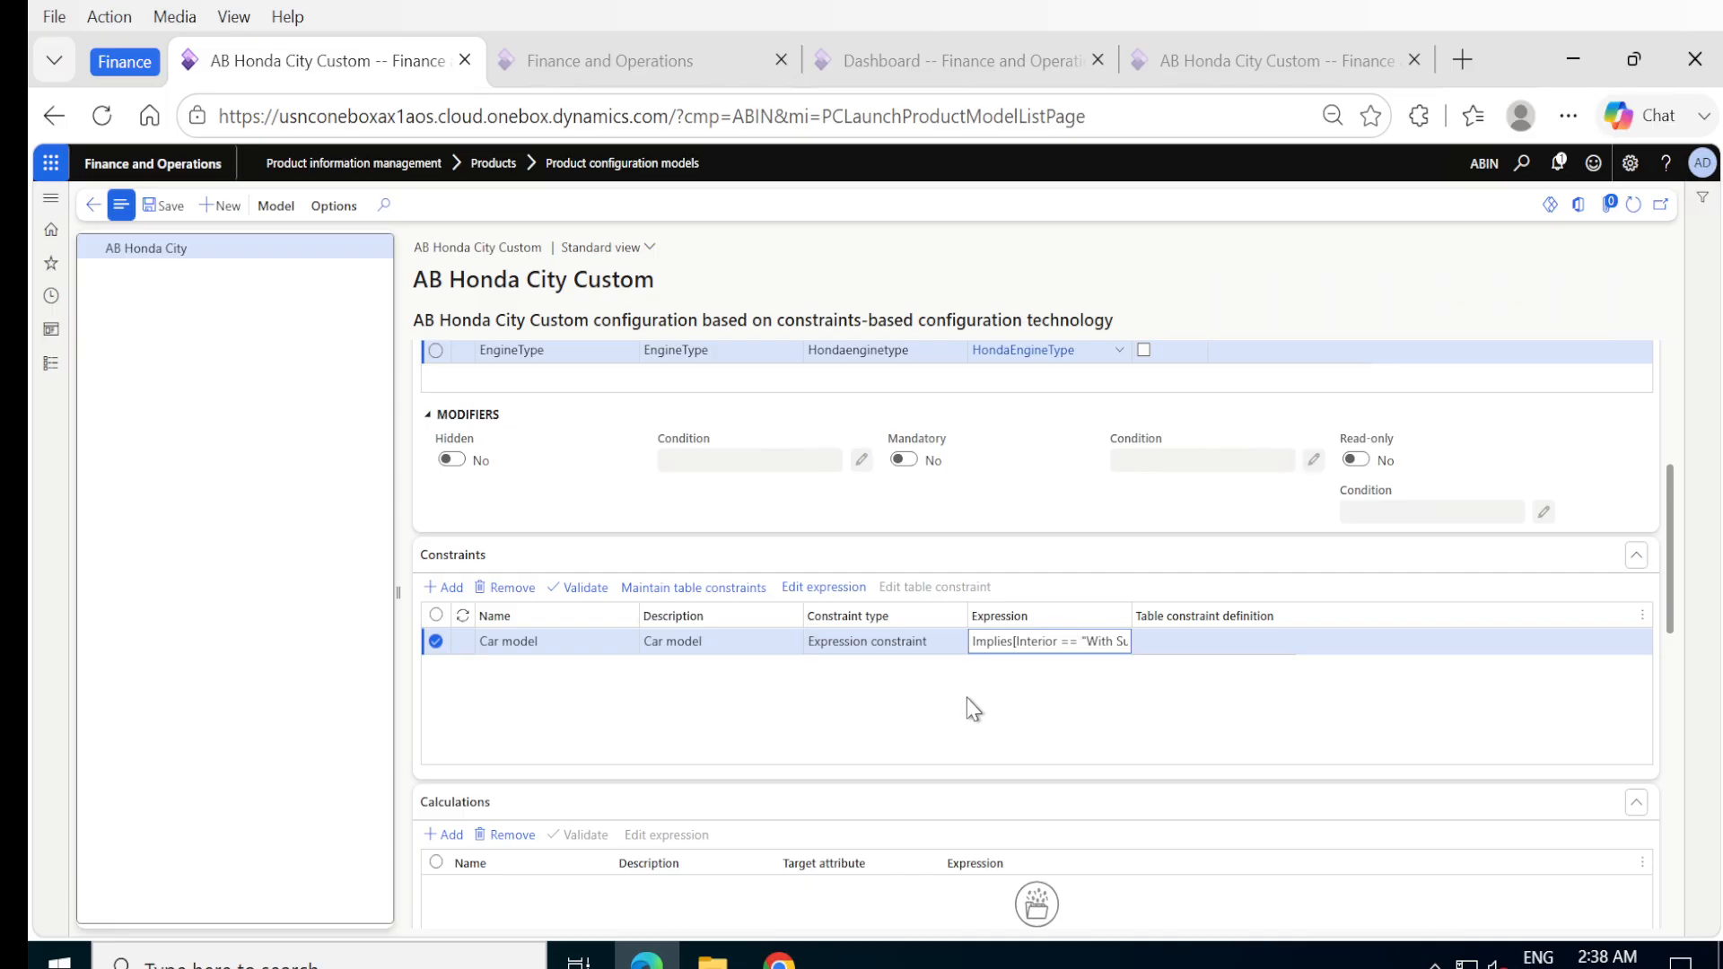
Review the model's Calculations, Subcomponents and BOM lines sections.
scroll(951, 702, "down", 3)
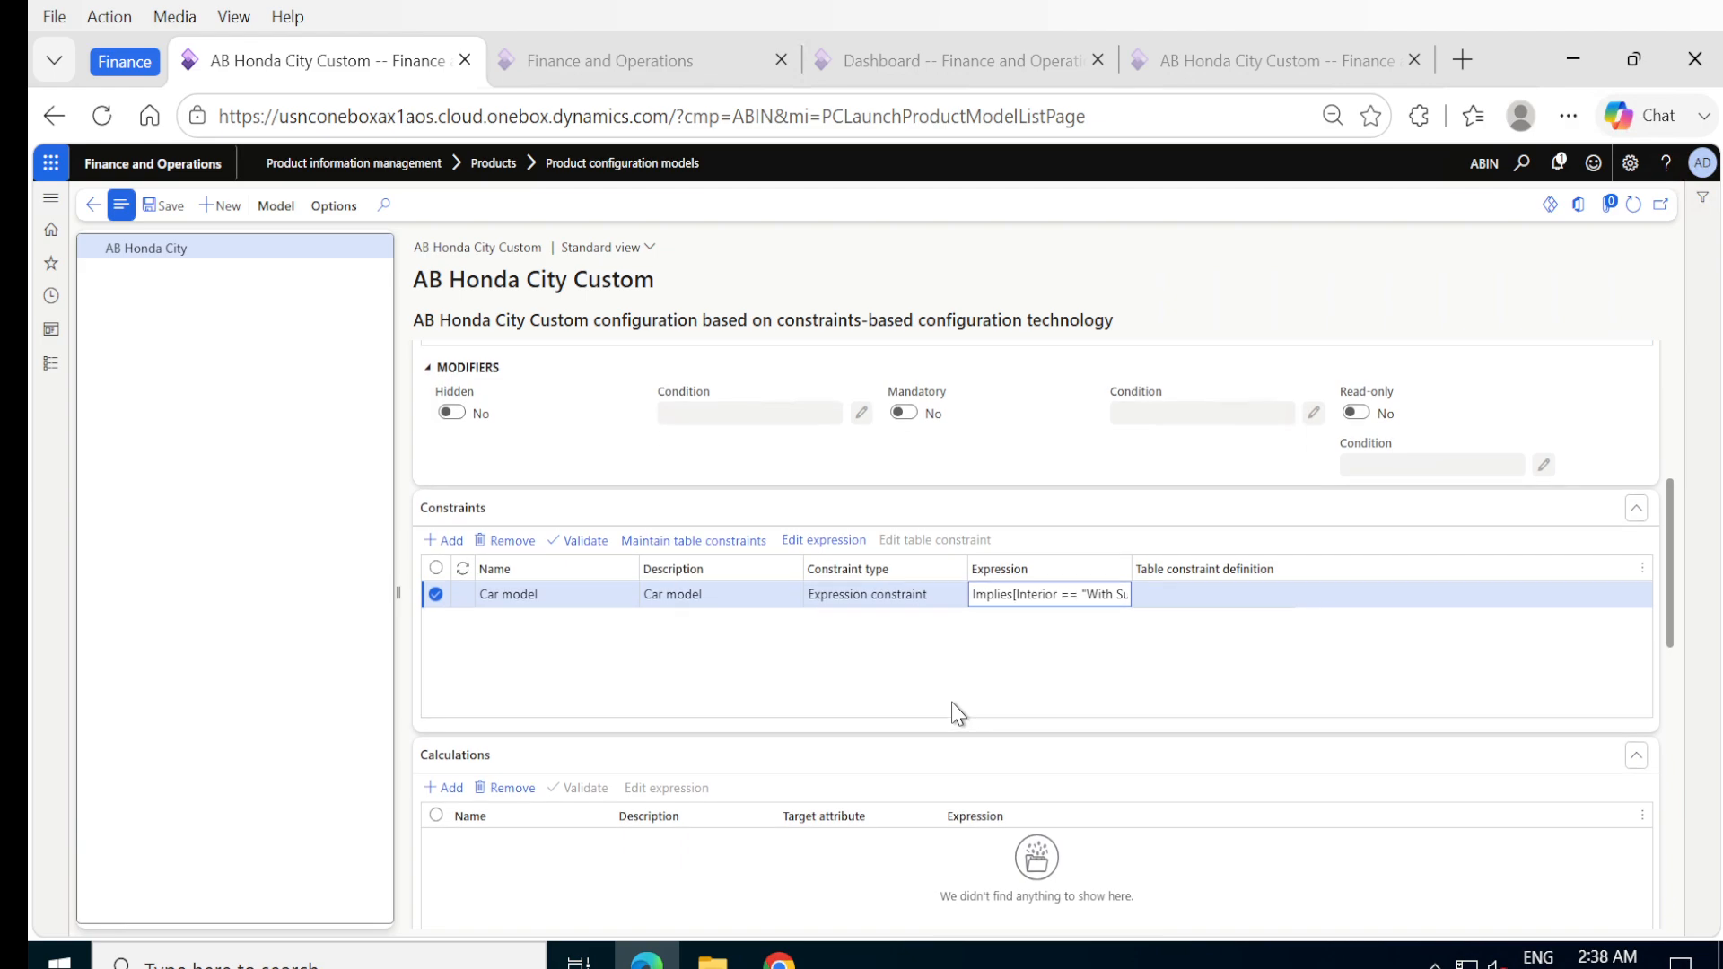
scroll(951, 702, "down", 2)
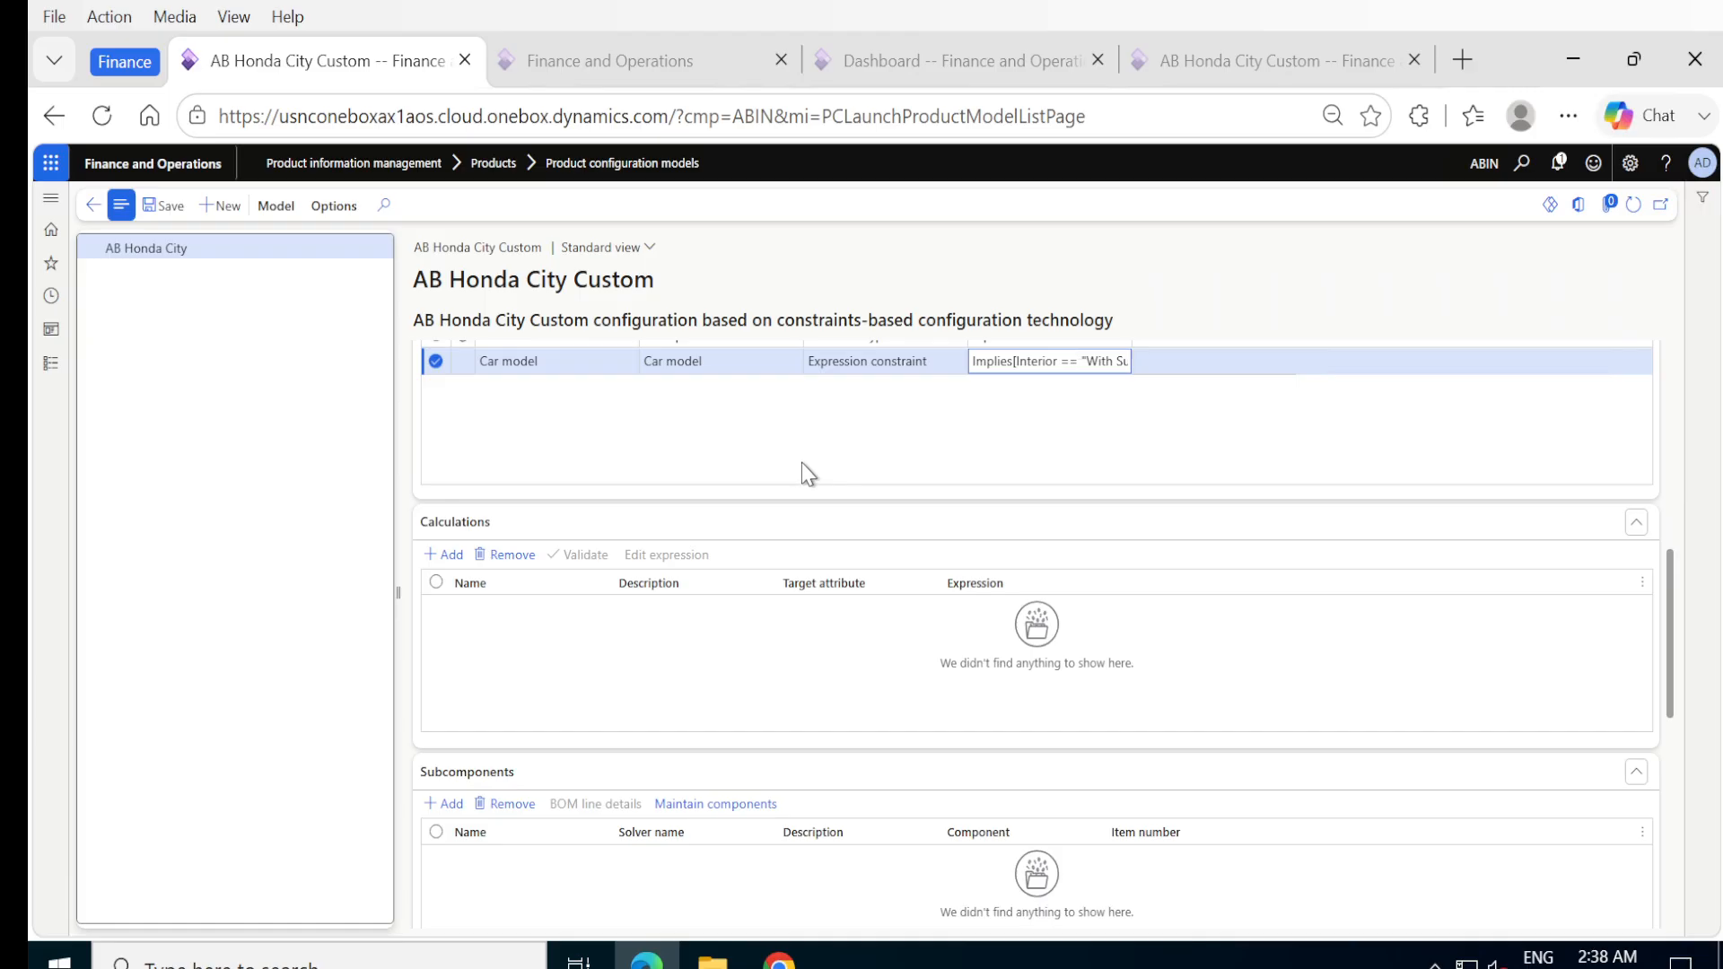
scroll(808, 446, "up", 1)
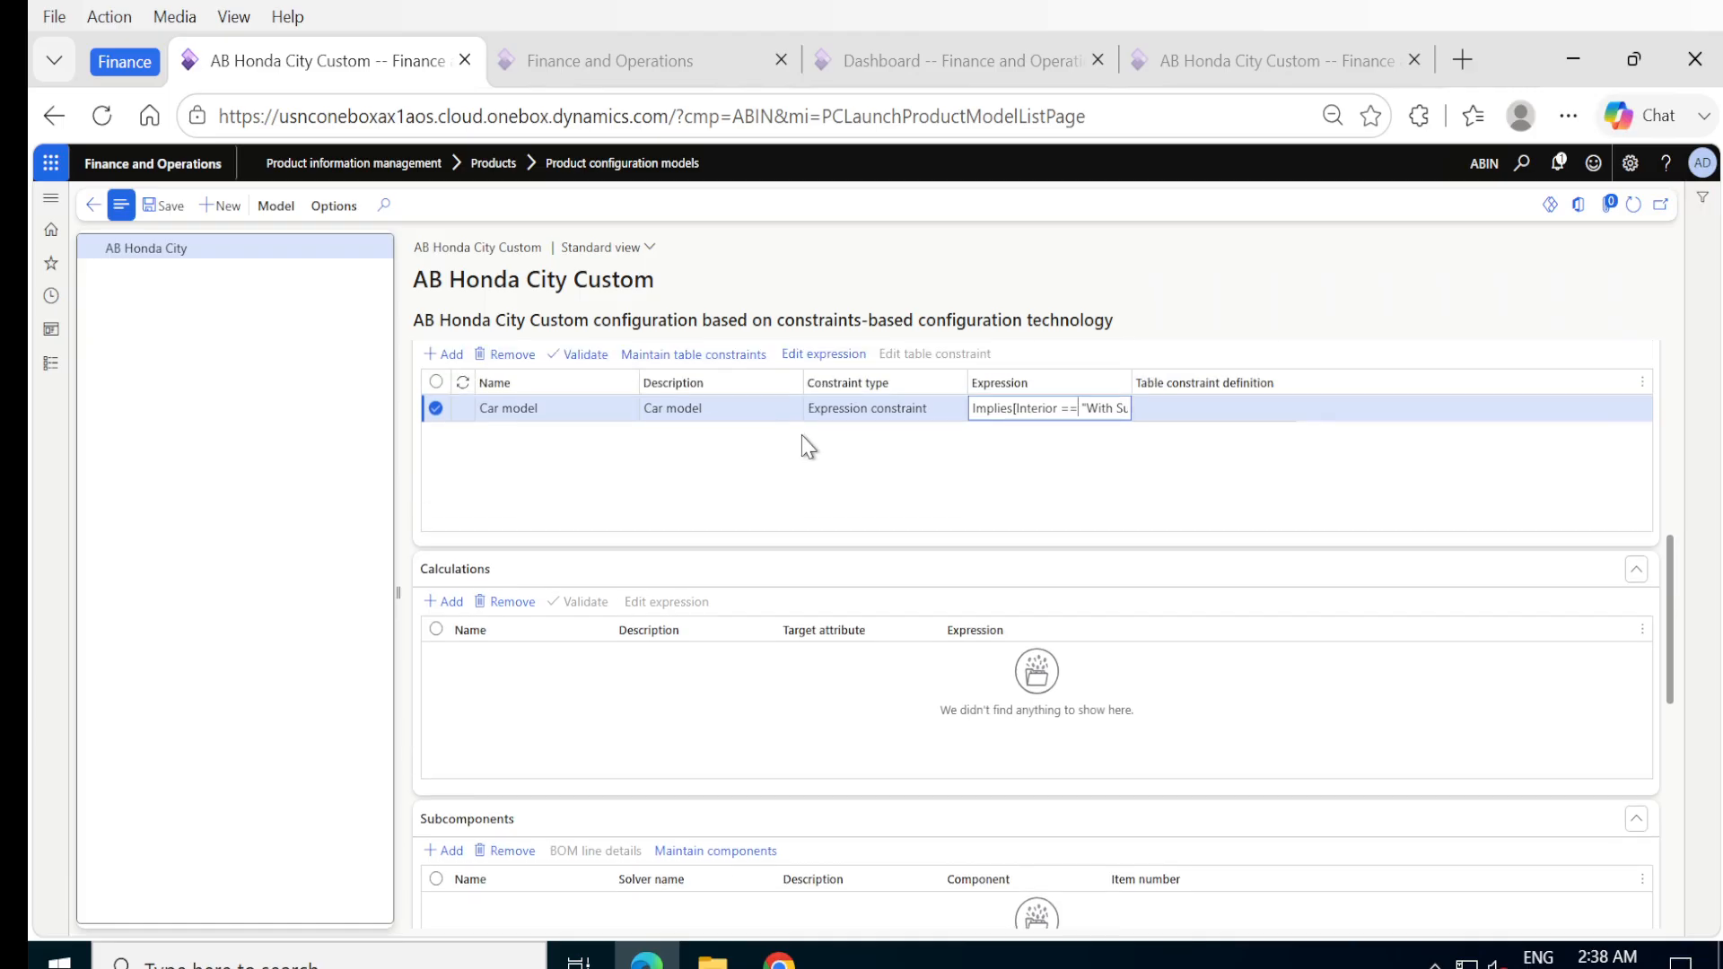
scroll(809, 446, "up", 3)
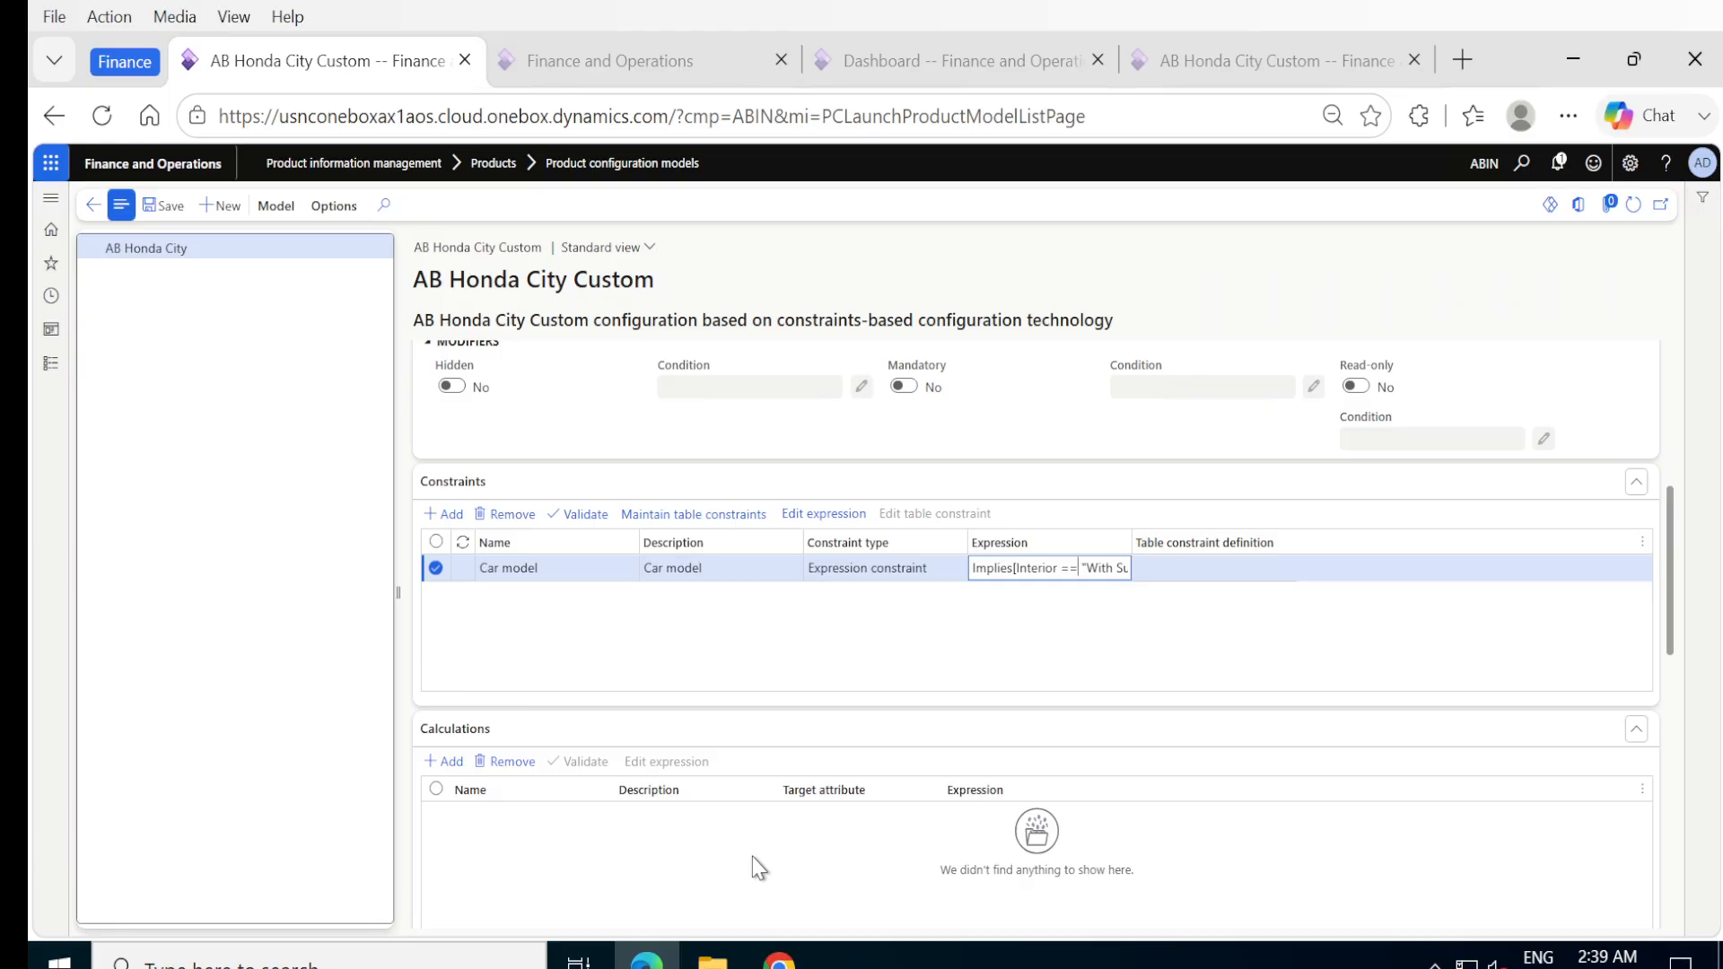
scroll(752, 856, "down", 3)
scroll(753, 856, "down", 4)
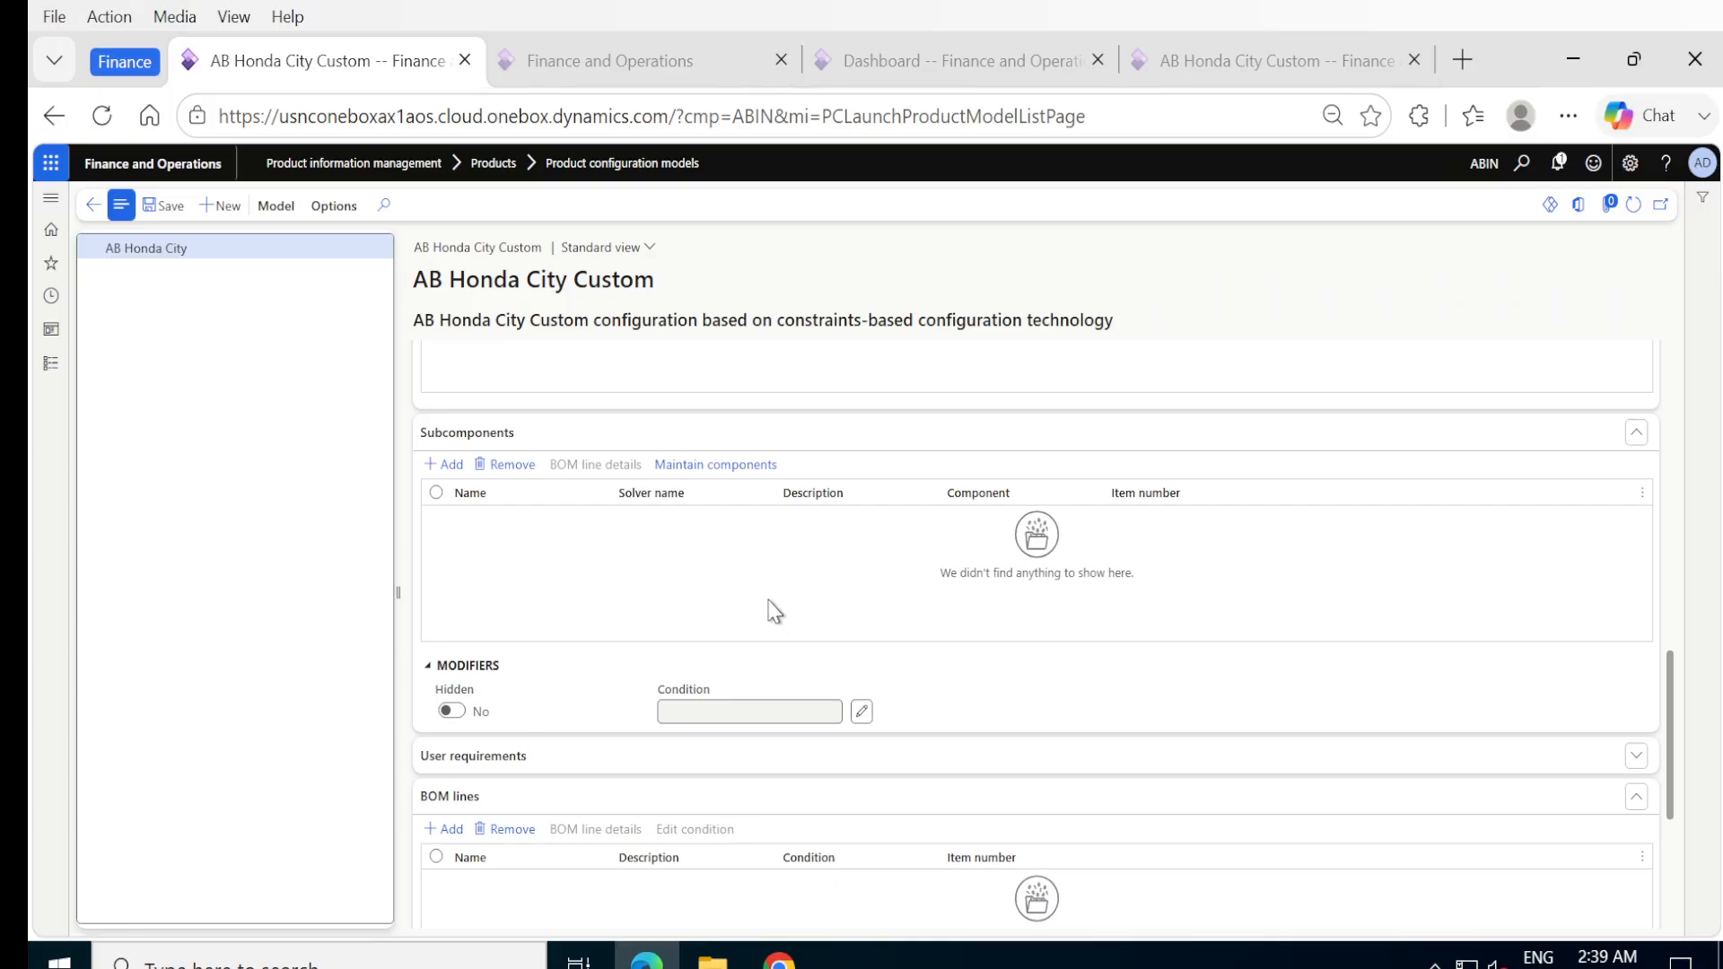
Add a BOM line named Honda city standard to the model.
scroll(771, 611, "down", 1)
scroll(772, 610, "down", 3)
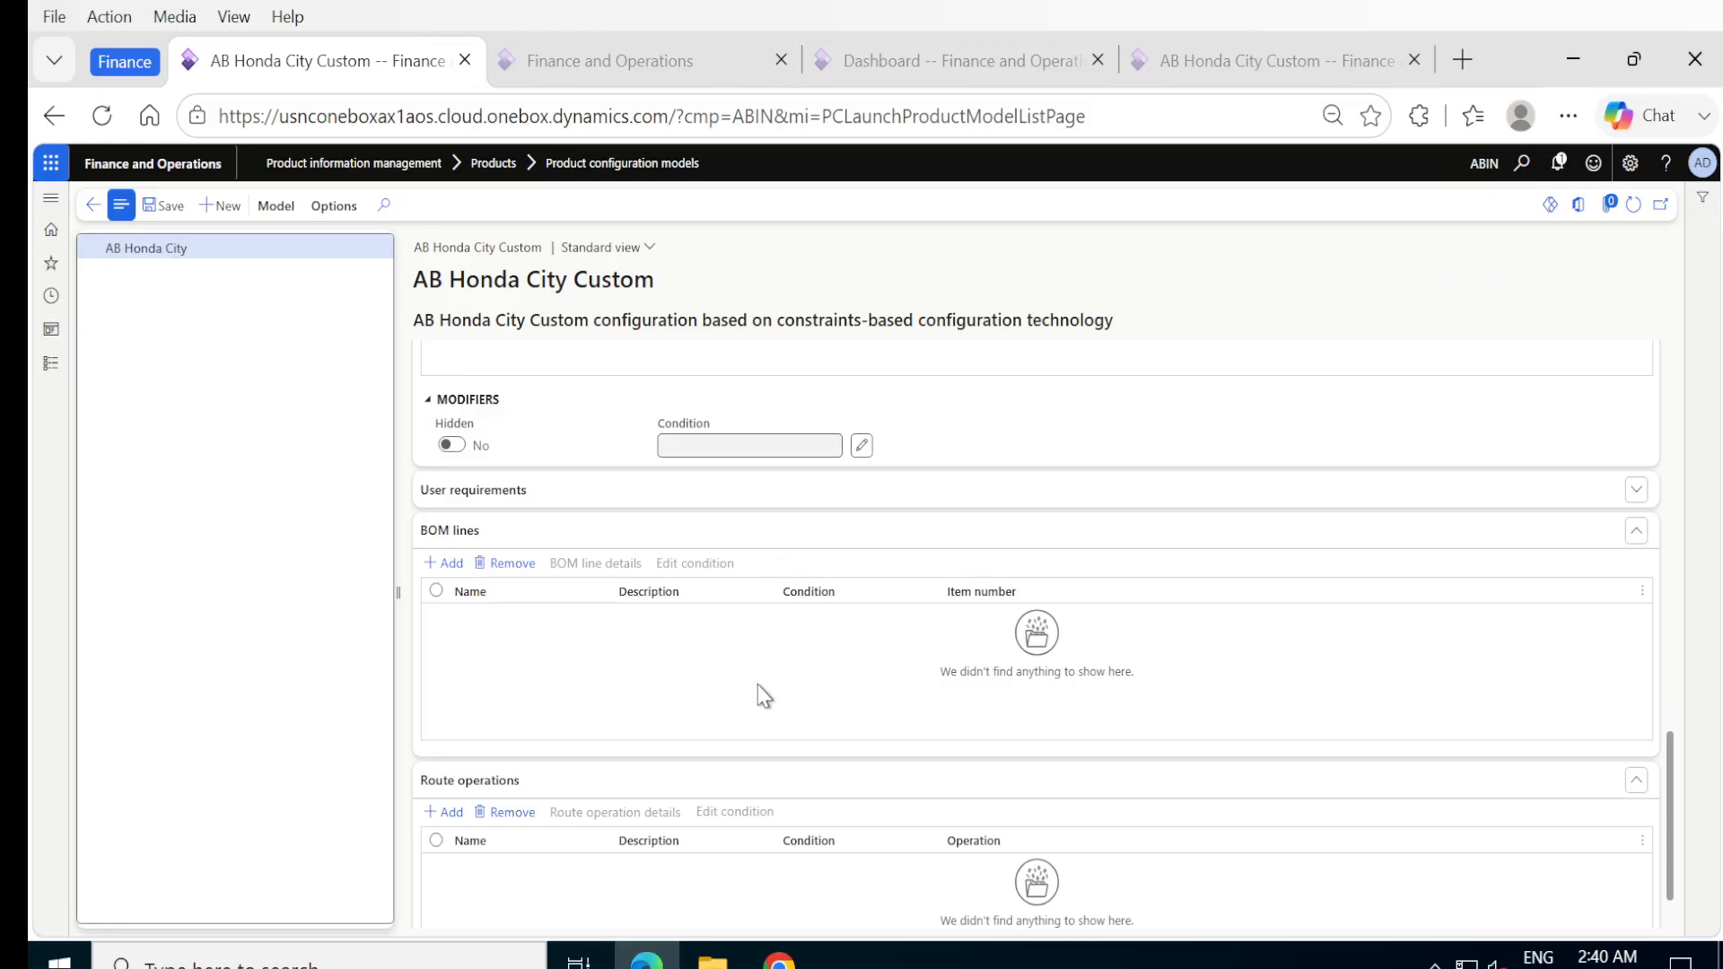
scroll(745, 701, "down", 1)
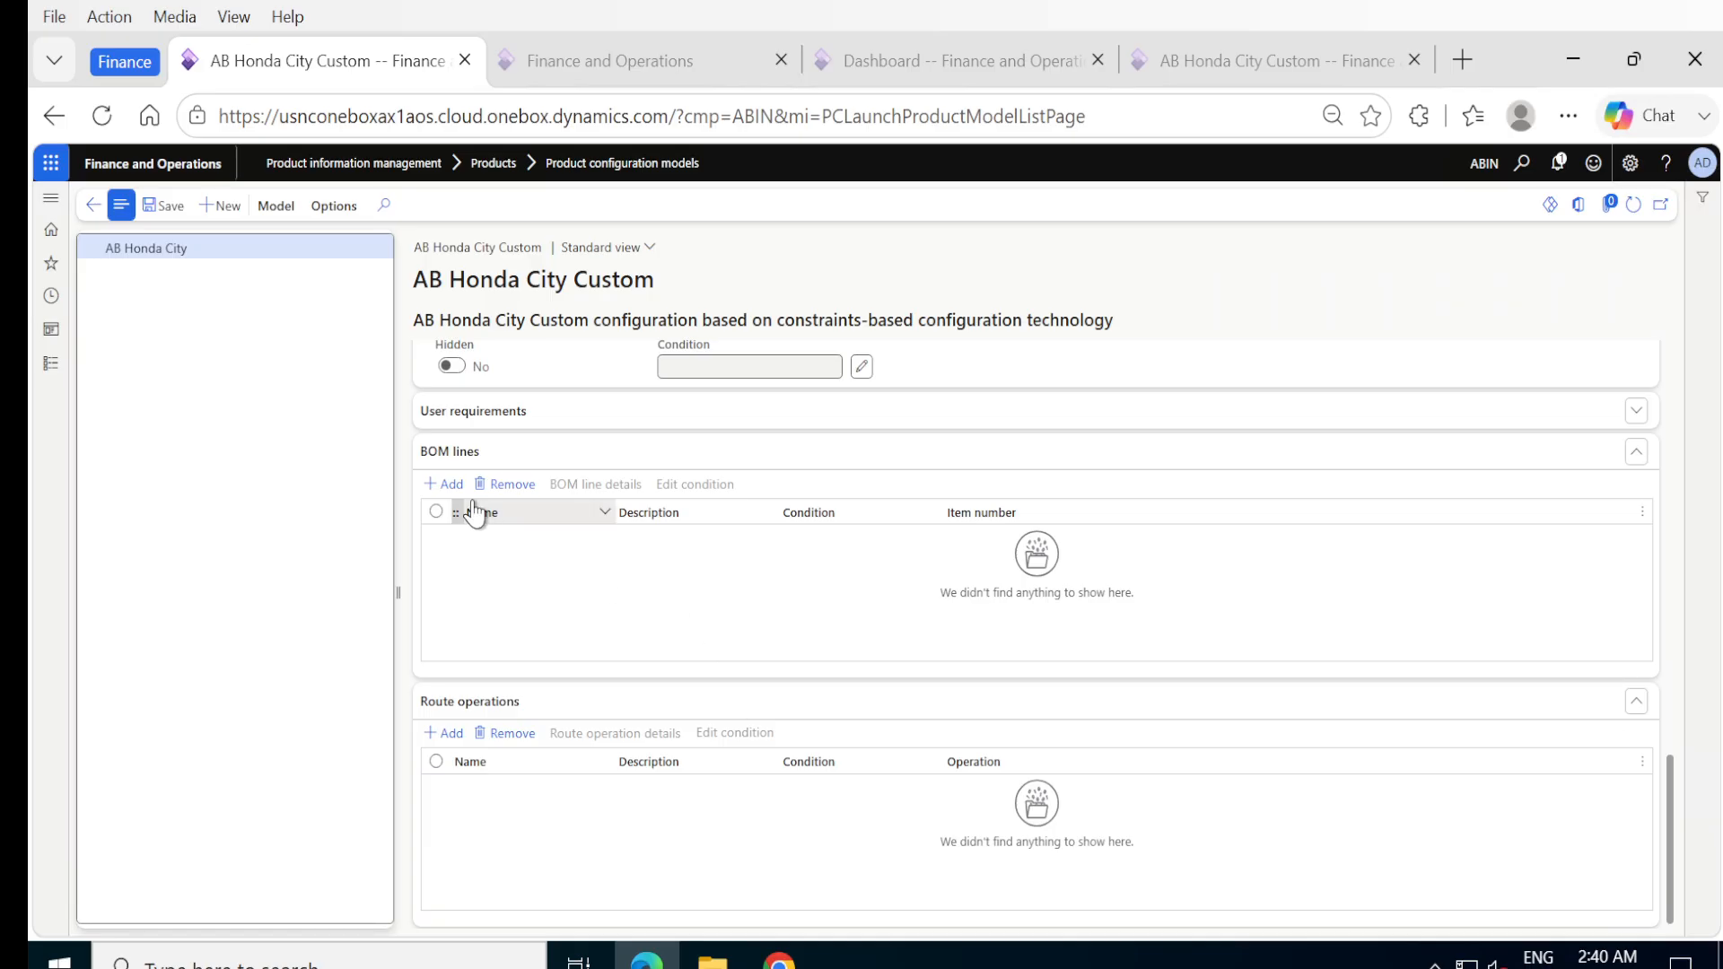
left_click(431, 489)
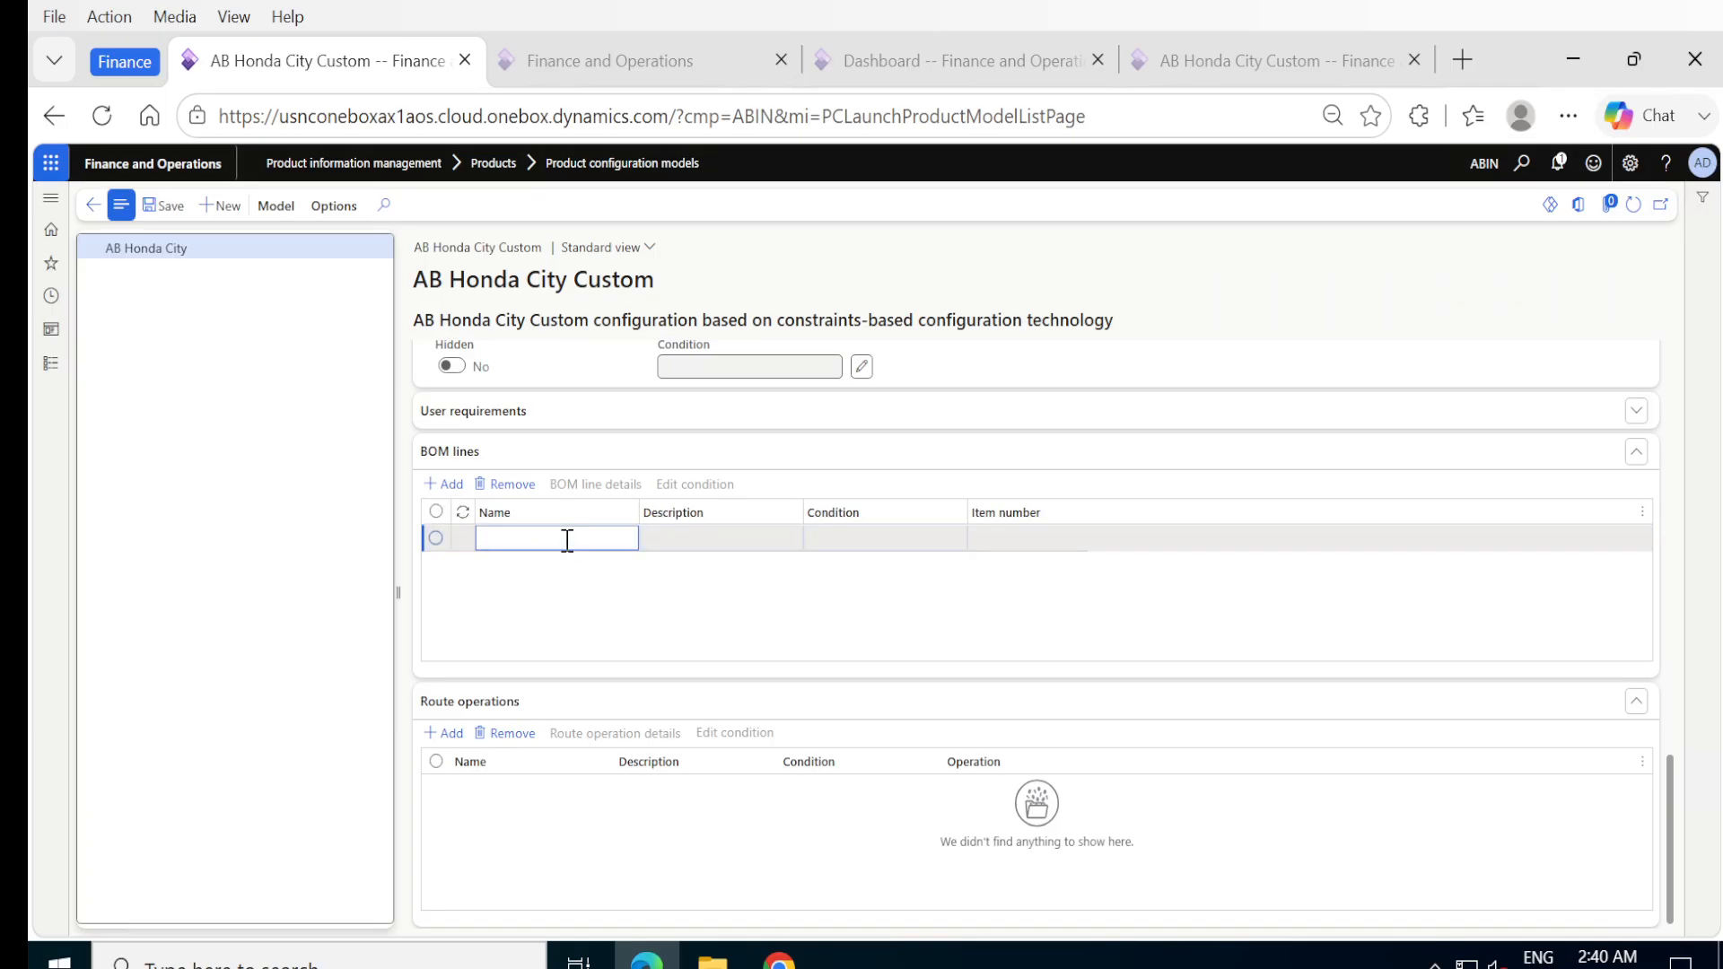
type("Honda city standard")
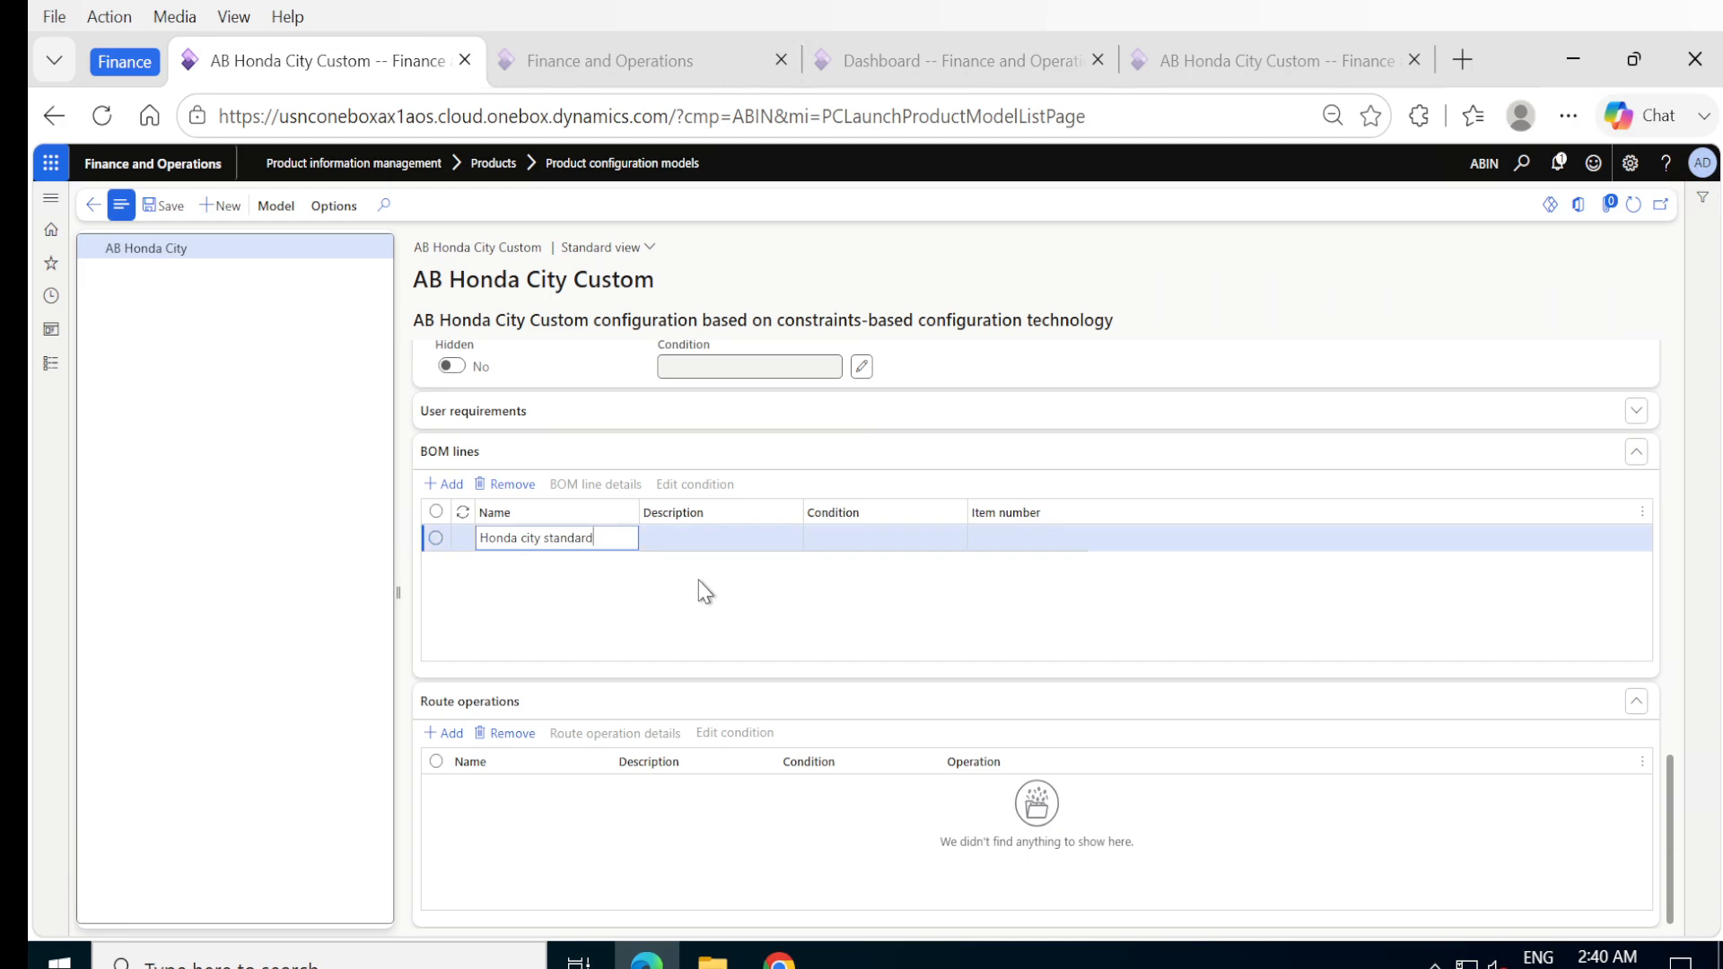
Copy the new BOM line's name into its description and save the line.
left_click(727, 544)
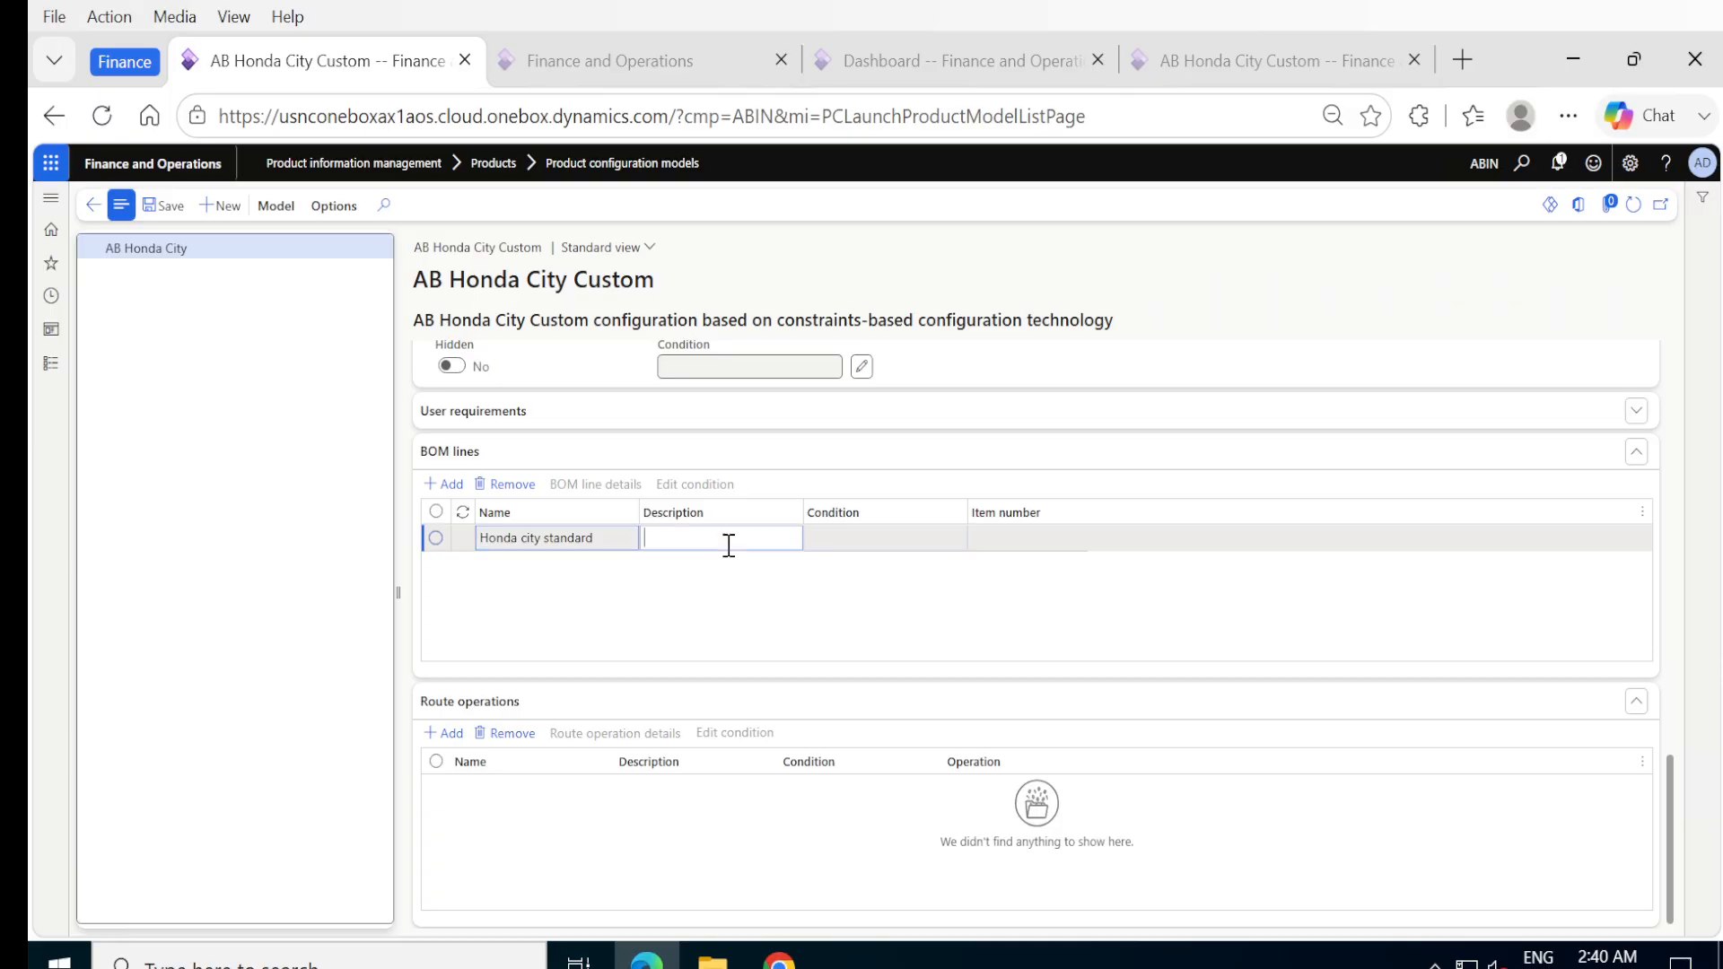
left_click(600, 546)
key("ctrl+c")
key("Tab")
key("ctrl+v")
left_click(916, 538)
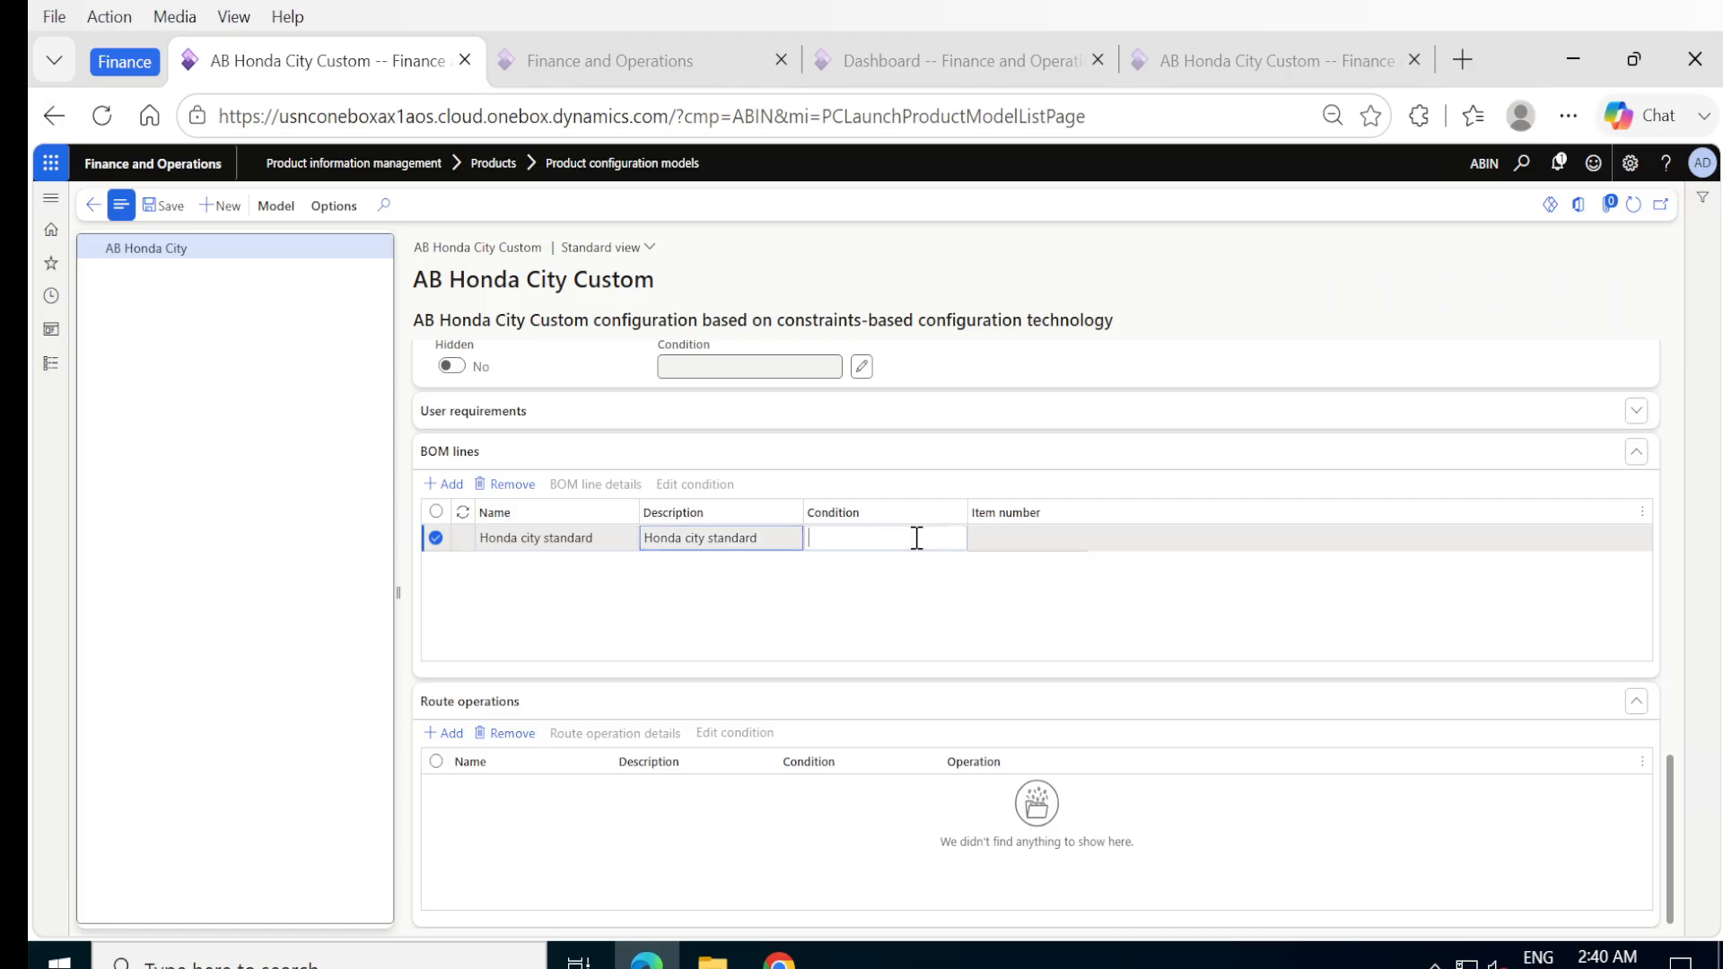
left_click(1041, 546)
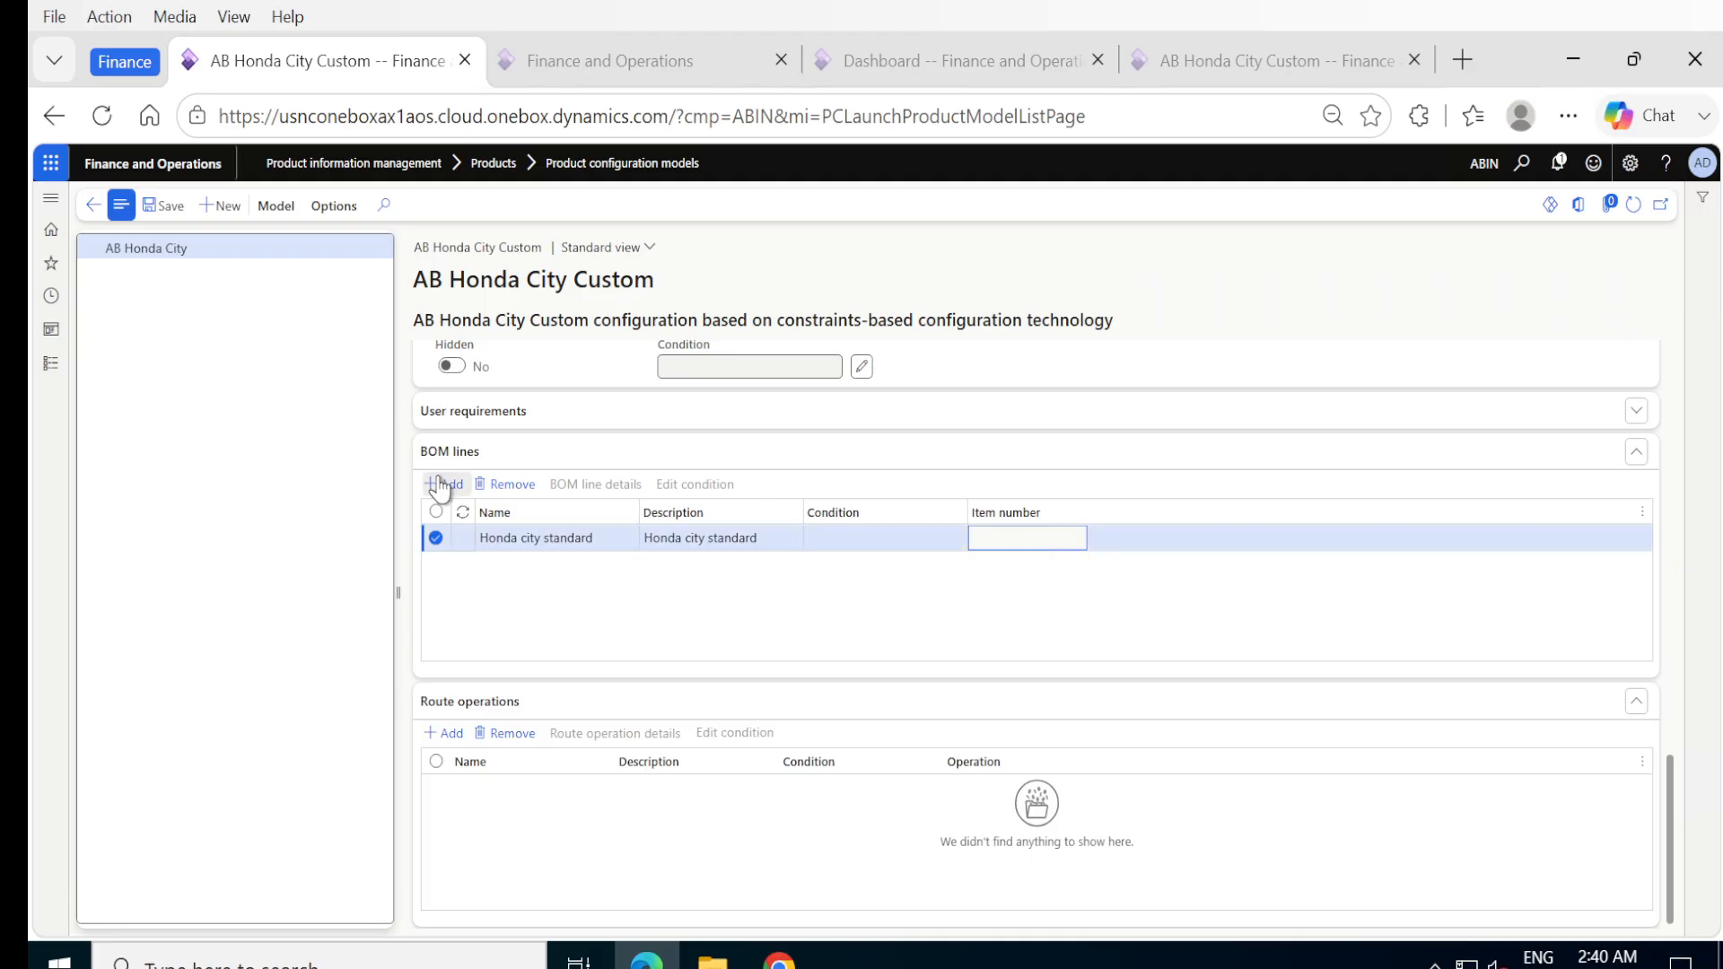
left_click(171, 207)
Assign item P-000034 (Honda city Standard) to the Honda city standard line in its BOM line details.
left_click(596, 485)
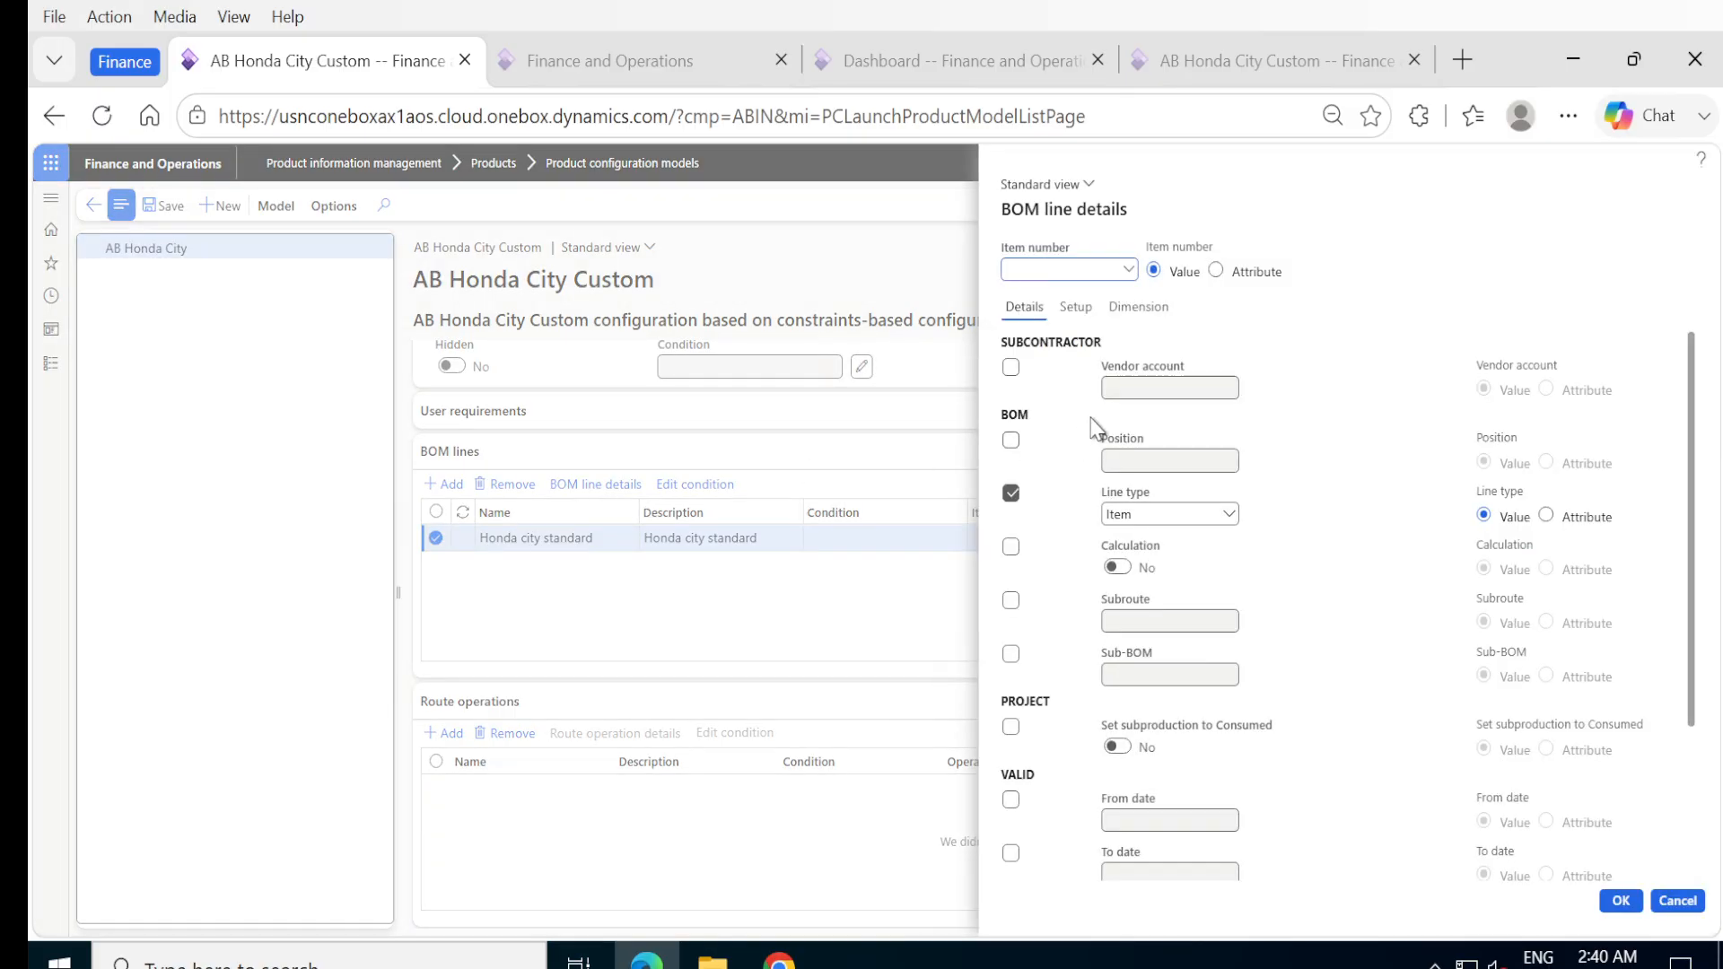
left_click(1129, 270)
scroll(1103, 436, "down", 10)
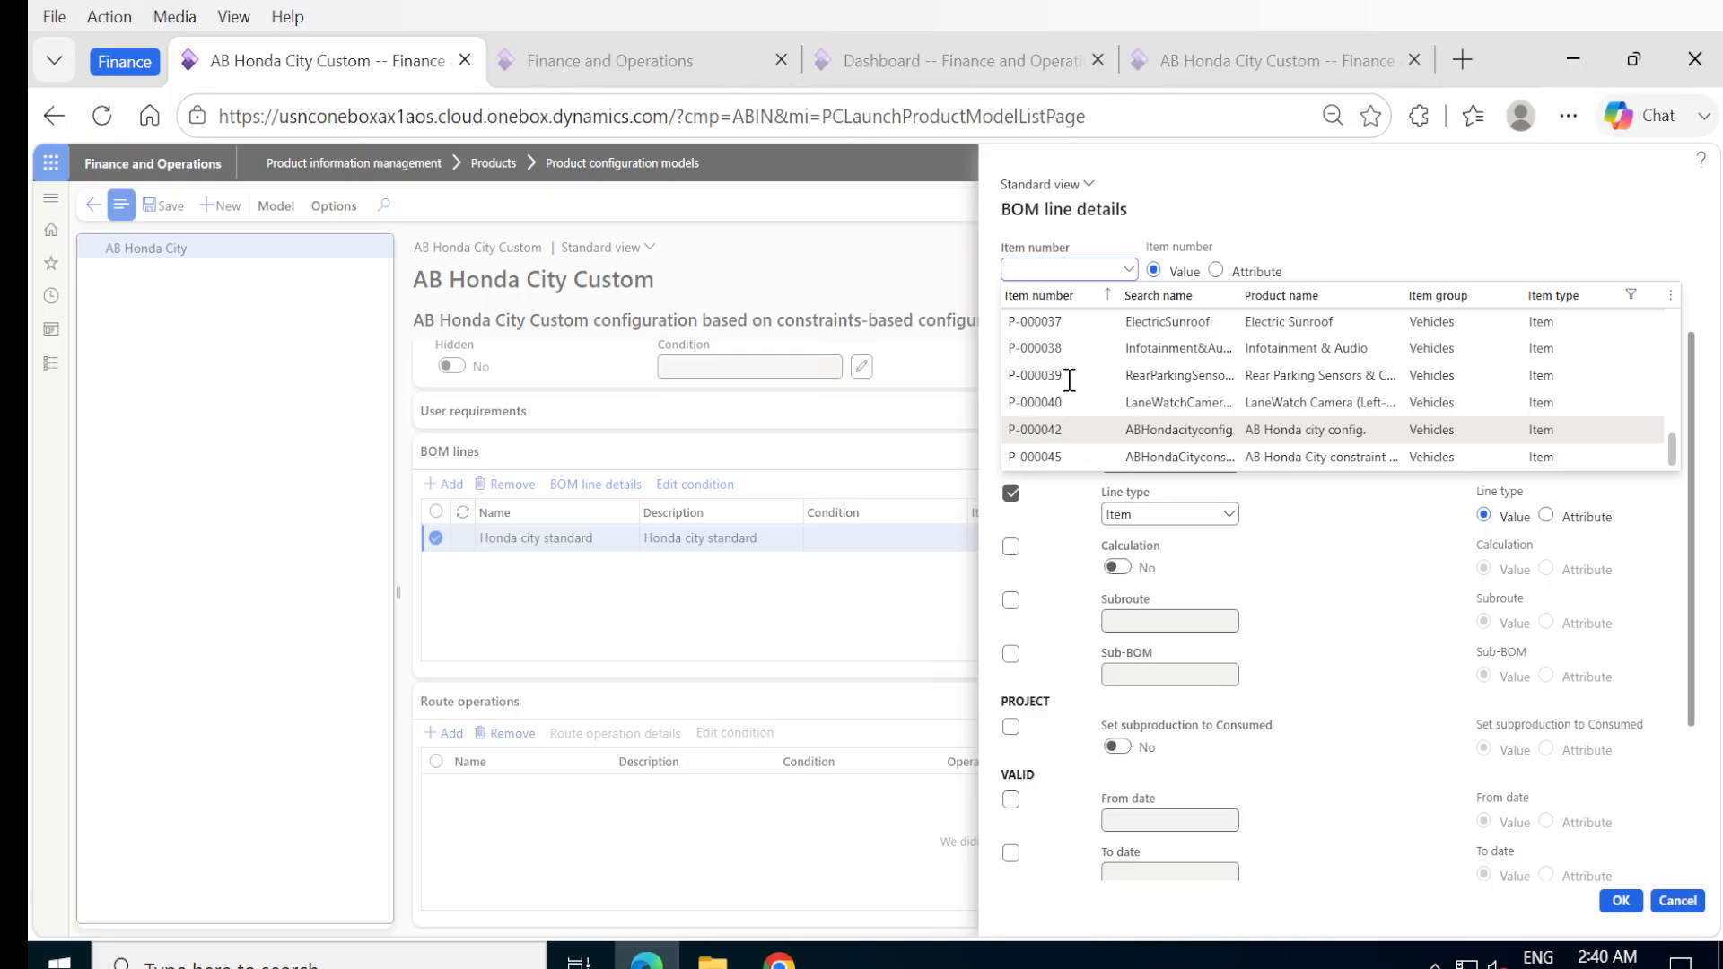
scroll(1065, 363, "up", 2)
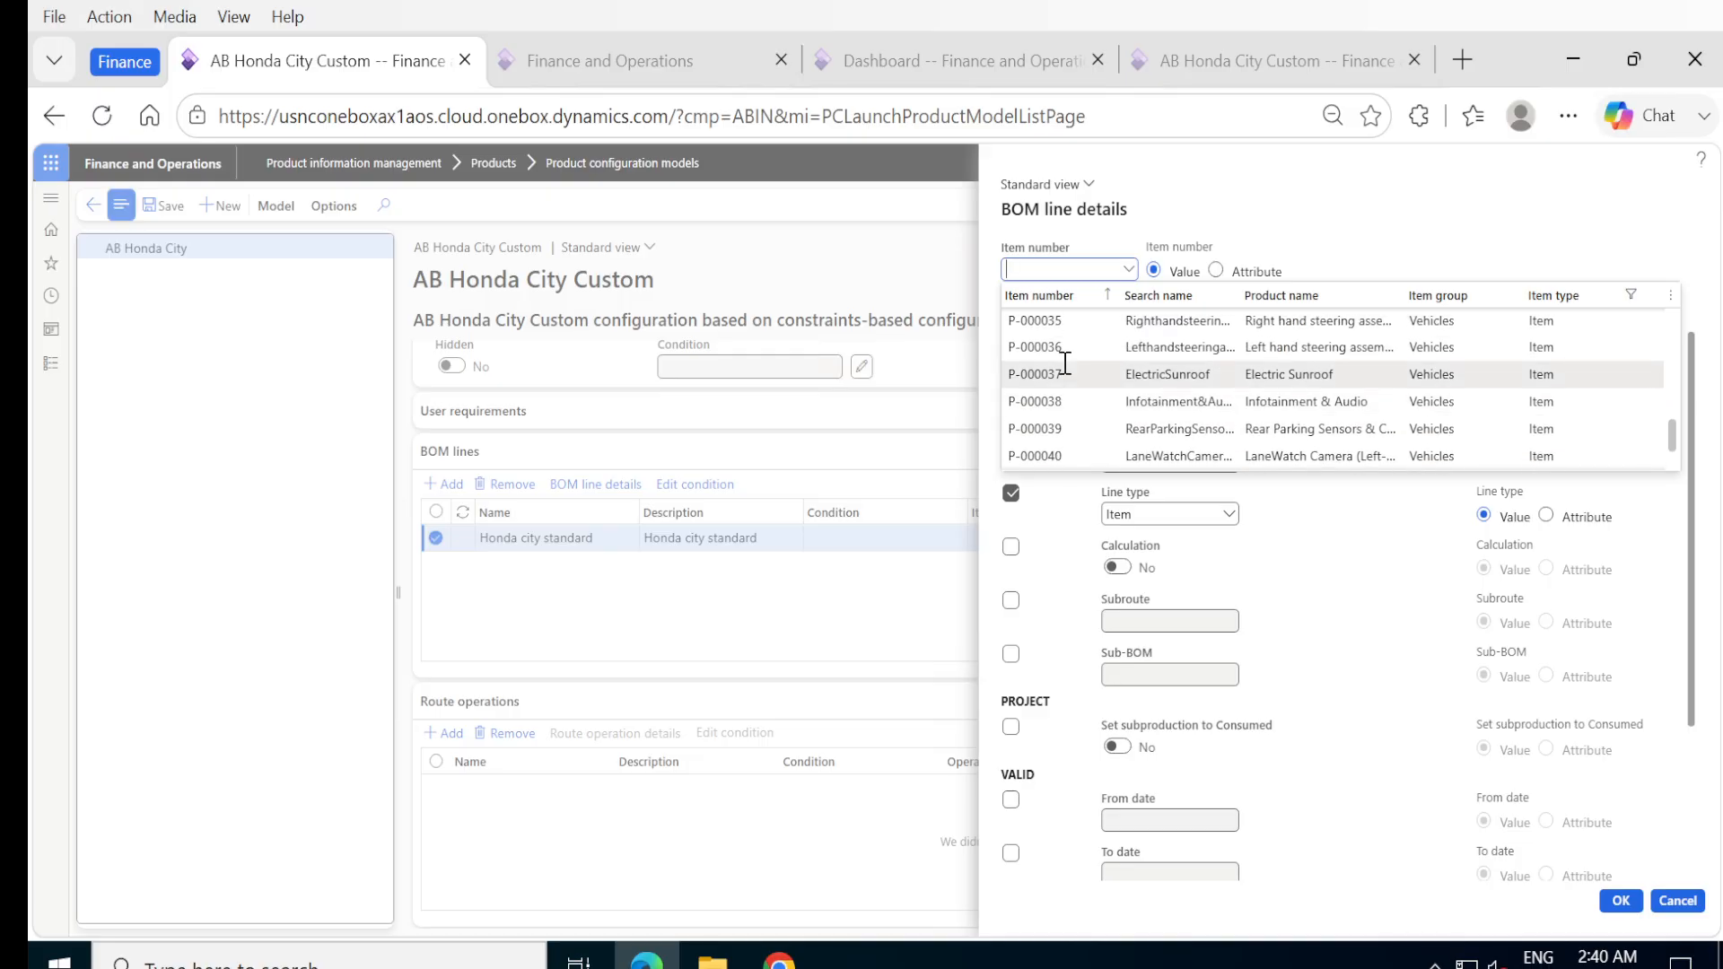
scroll(1065, 379, "up", 3)
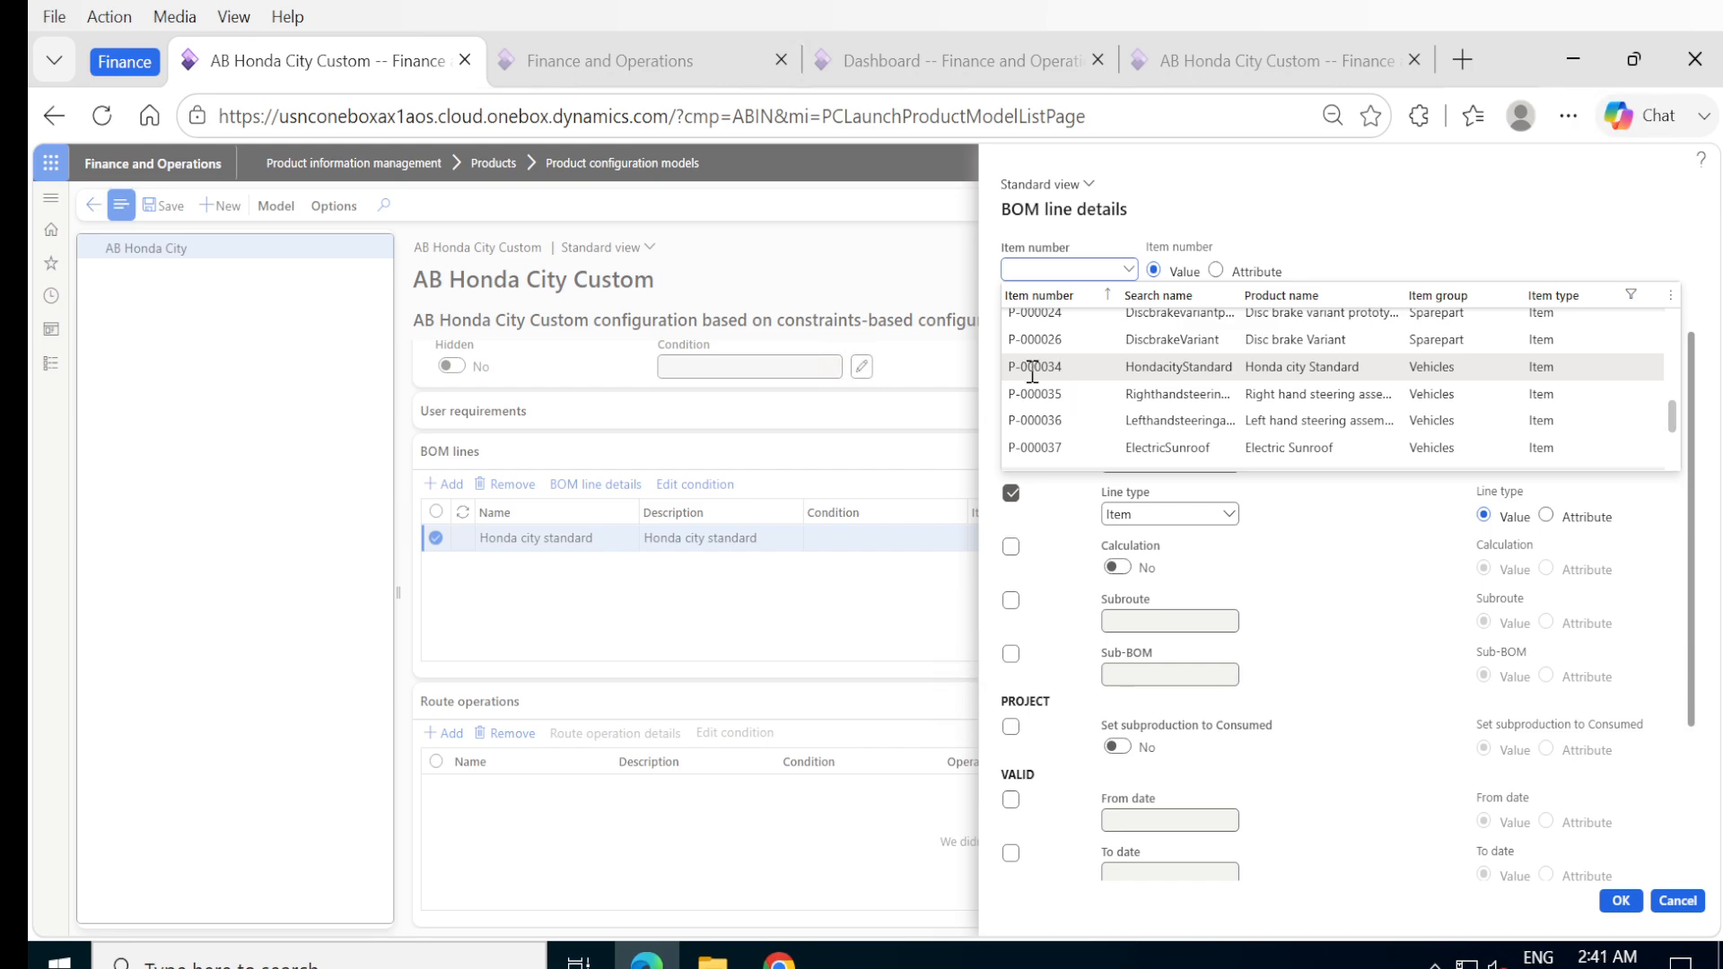
left_click(1034, 368)
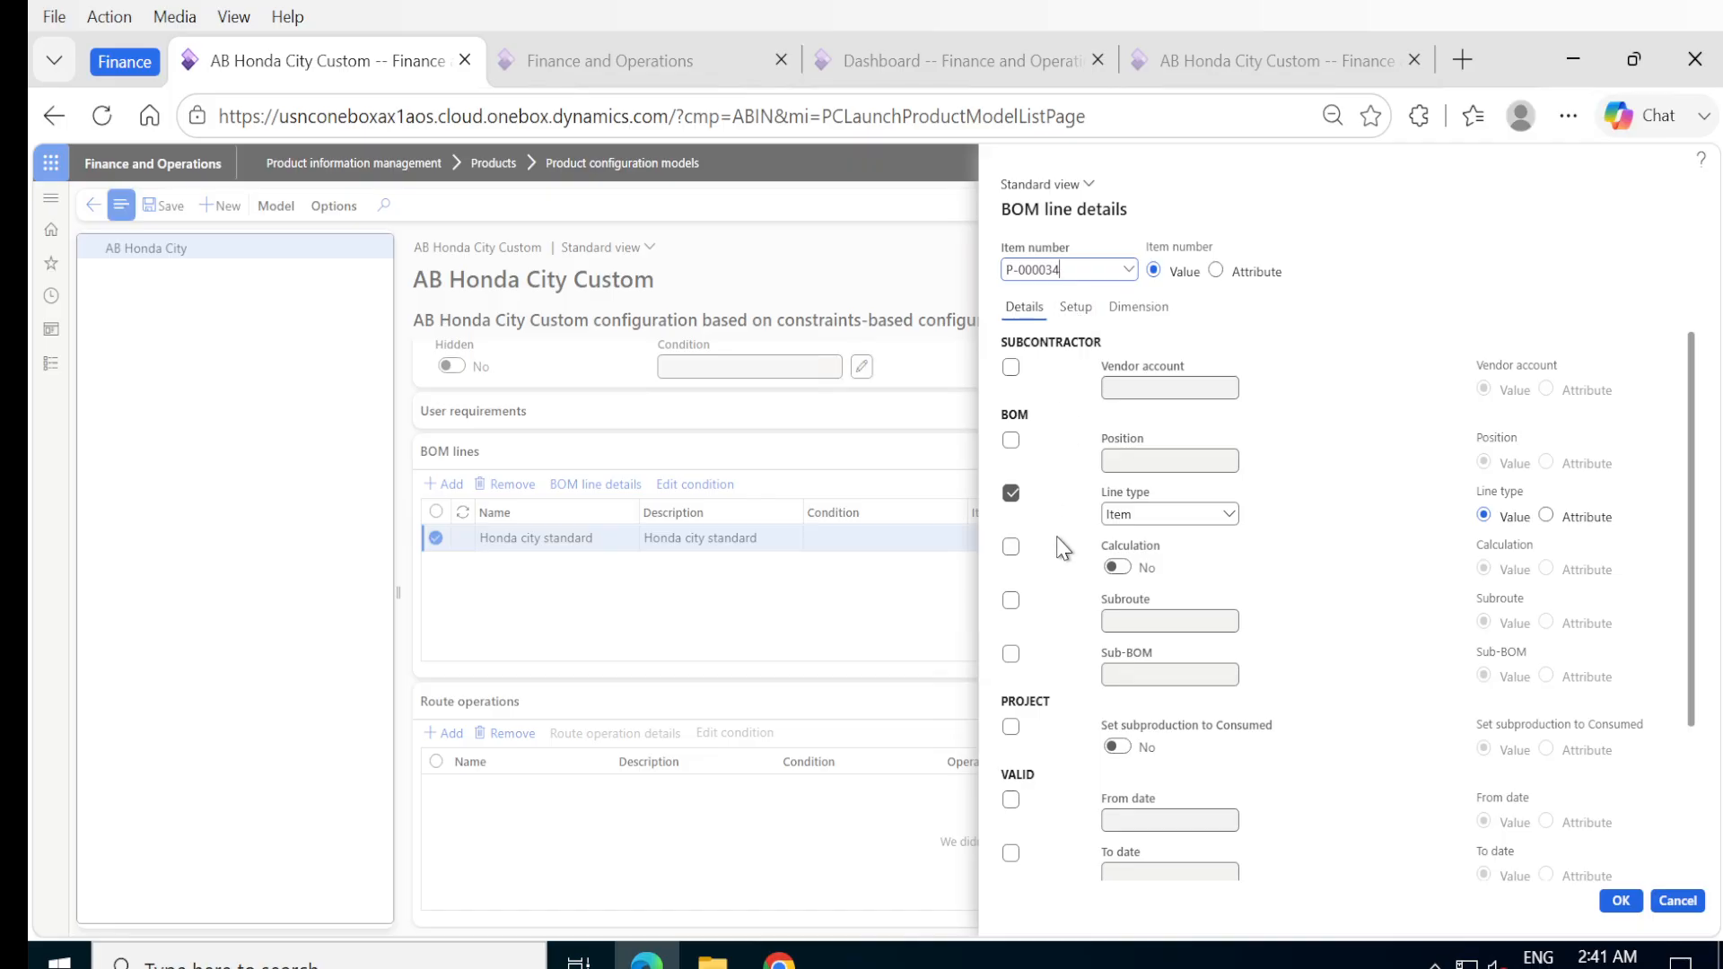
Include the quantity in the line's consumption calculation with a value of 1, and check the inventory dimensions.
left_click(1083, 309)
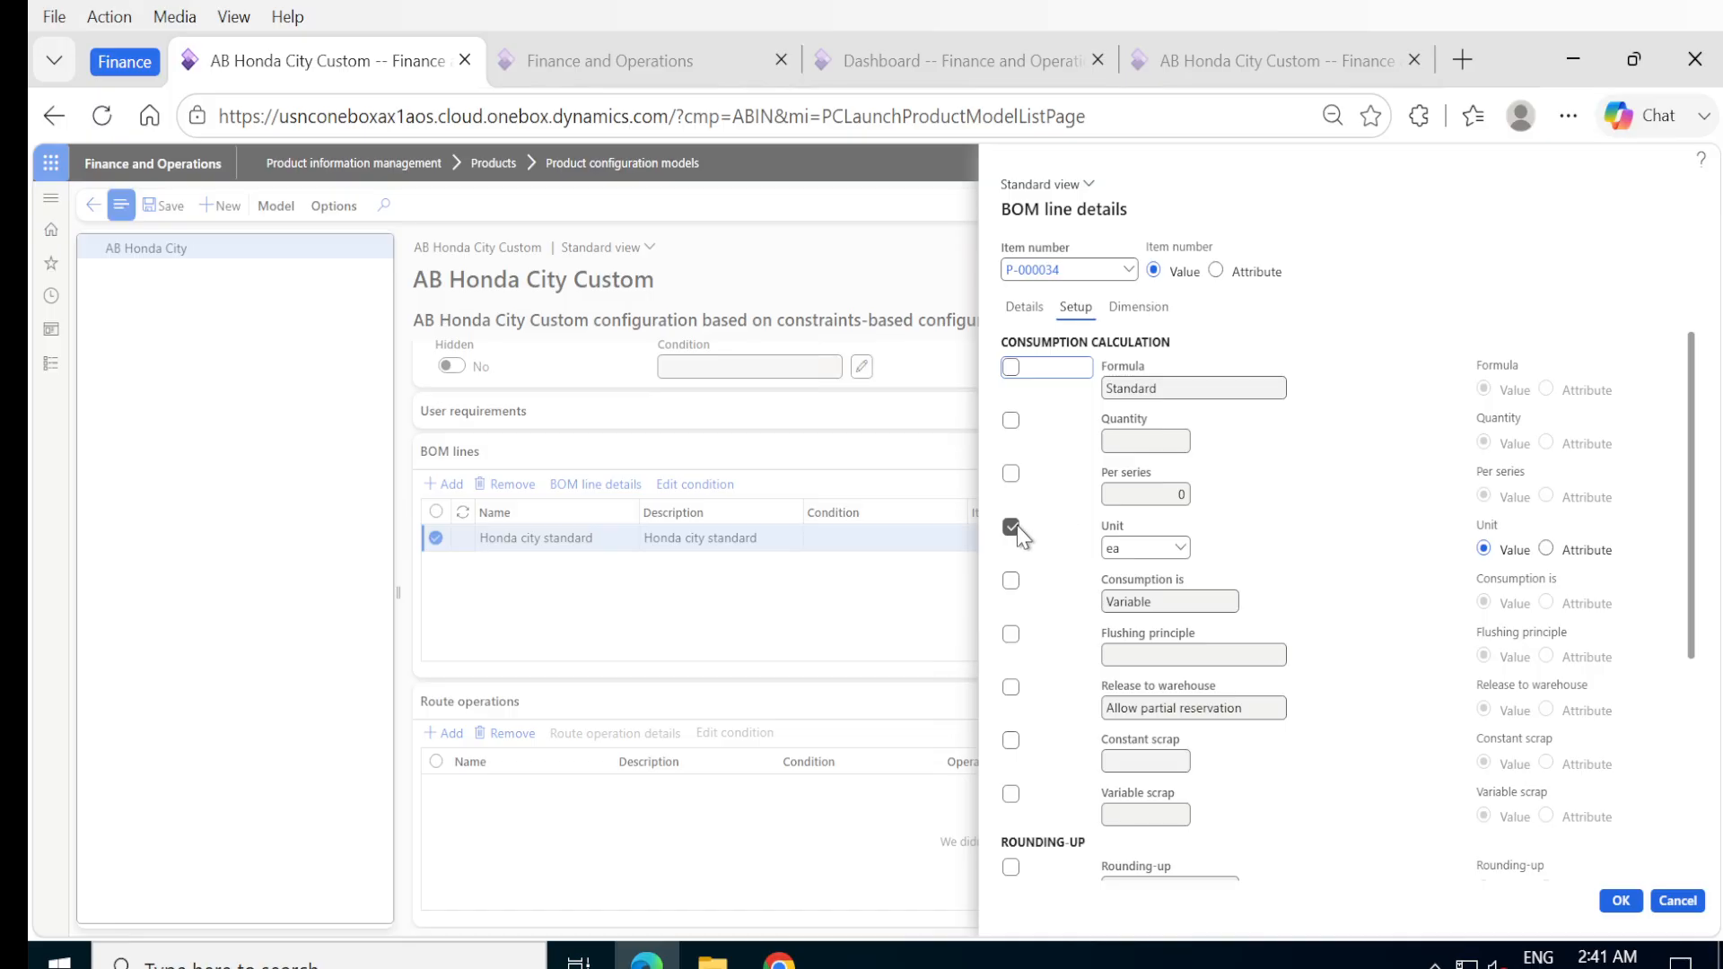
left_click(1010, 420)
left_click(1160, 441)
type("1")
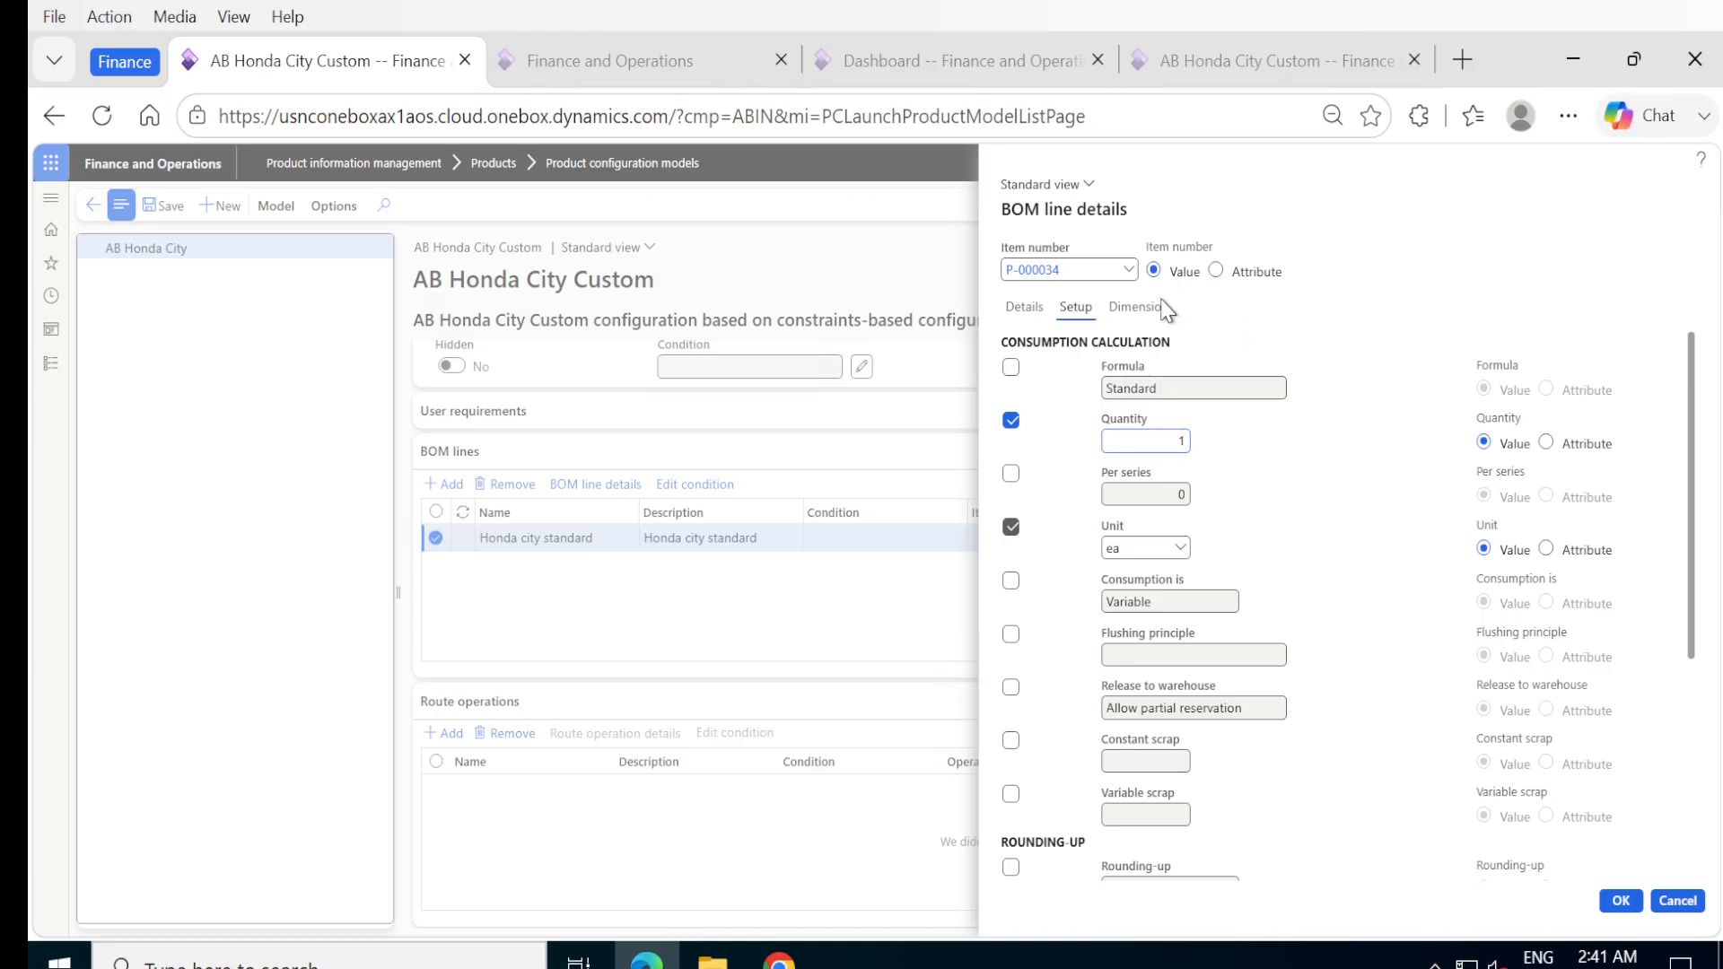
left_click(1138, 314)
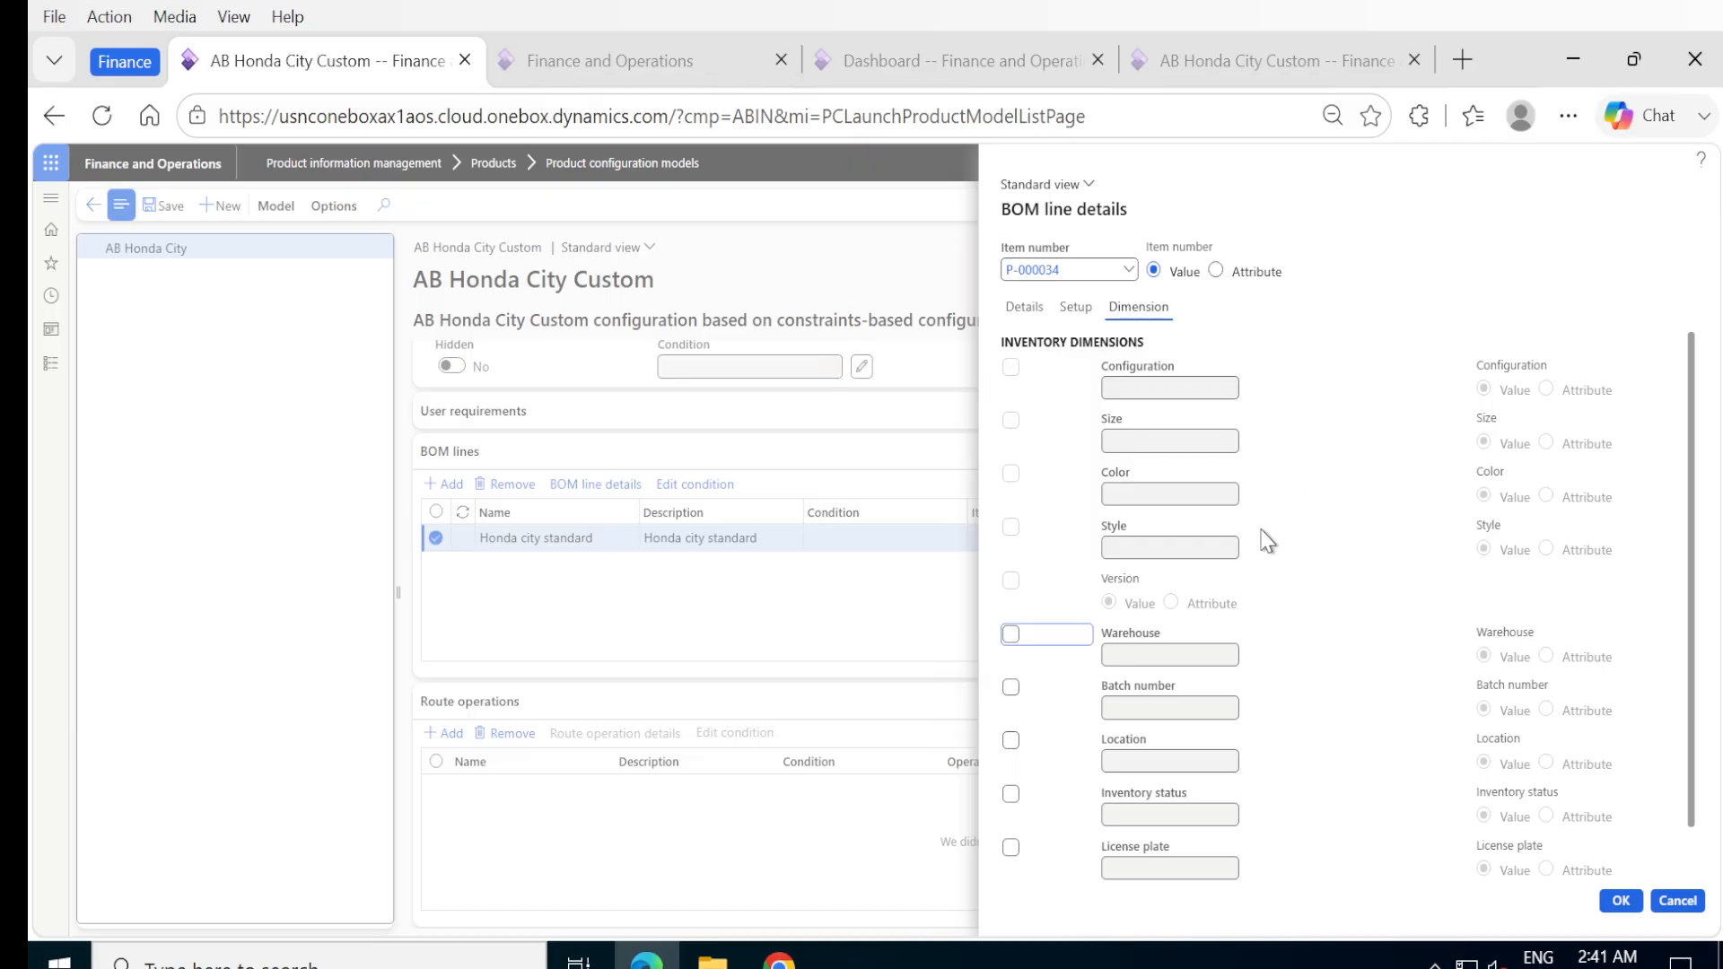
Include Calculation for the line and set it to Yes, check the setup values, and accept the BOM line details.
left_click(1020, 309)
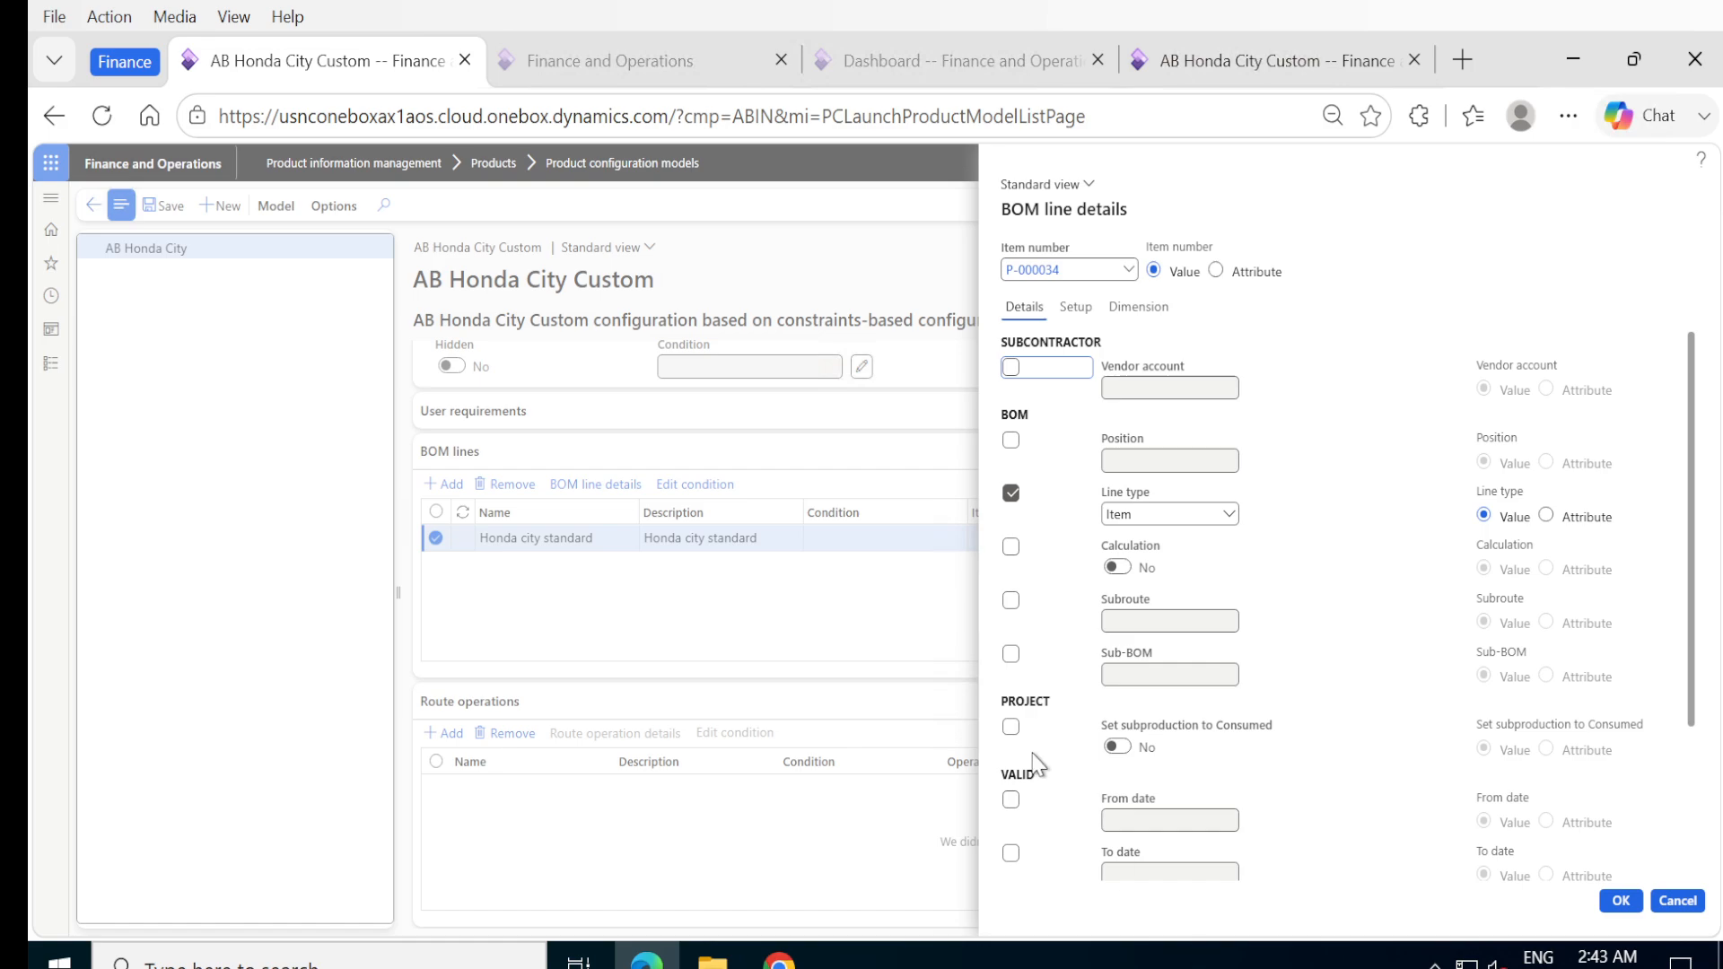
left_click(1011, 547)
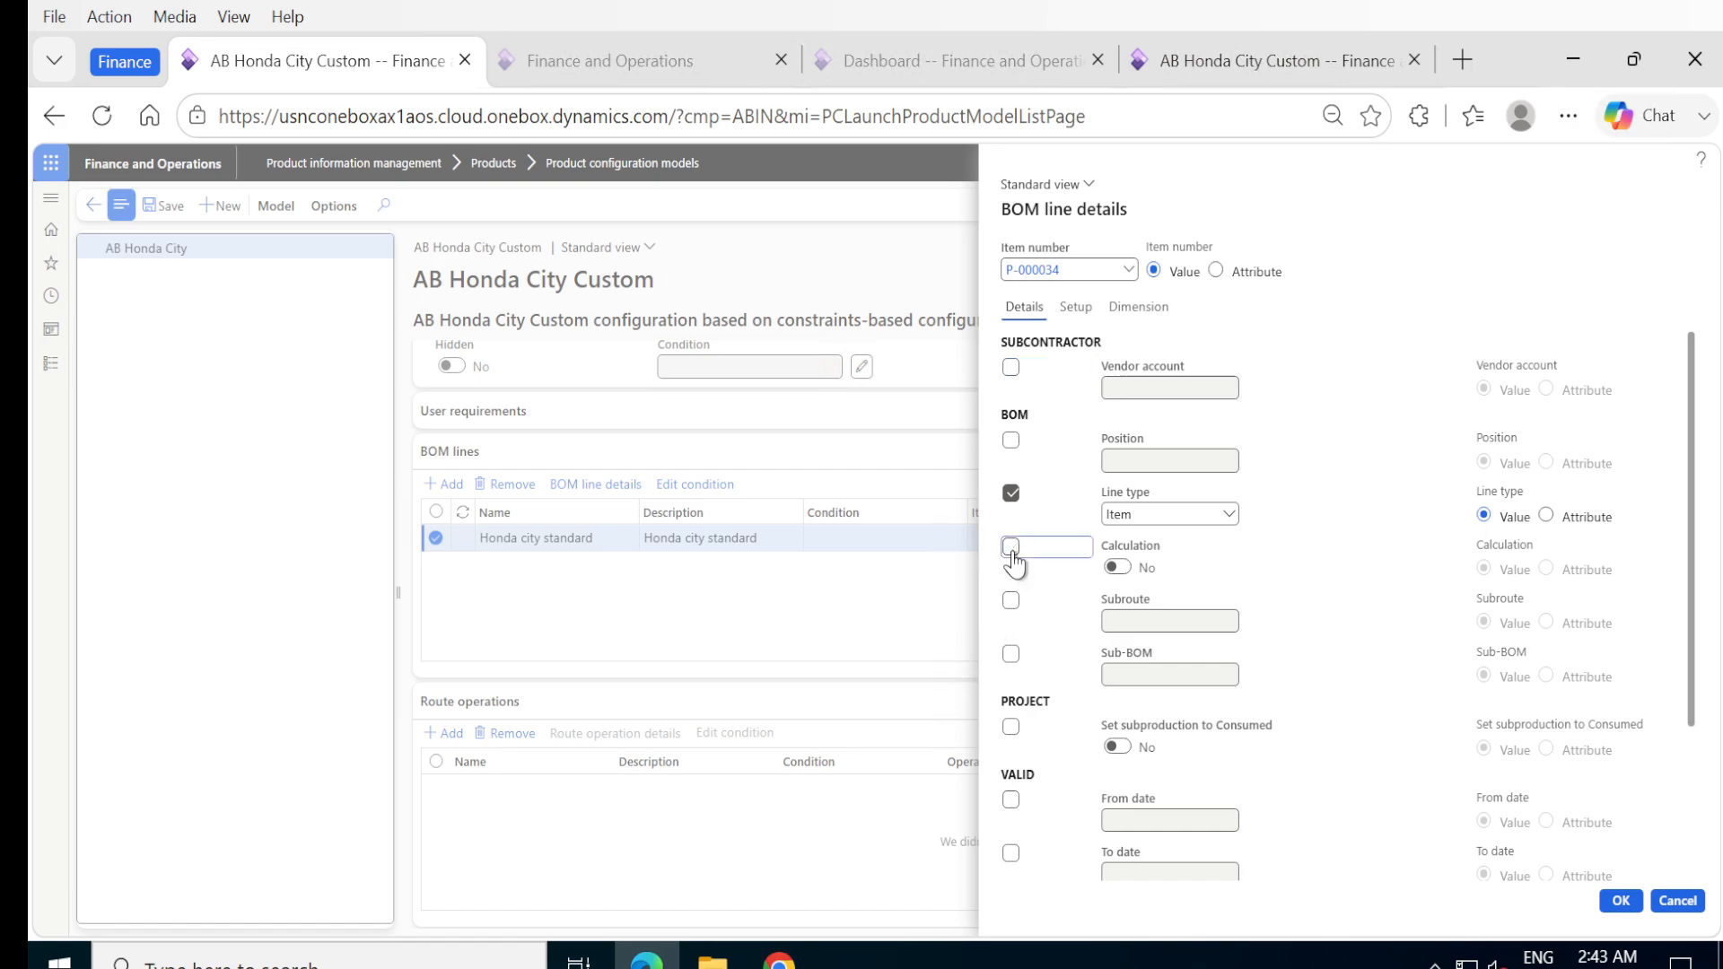
left_click(1118, 569)
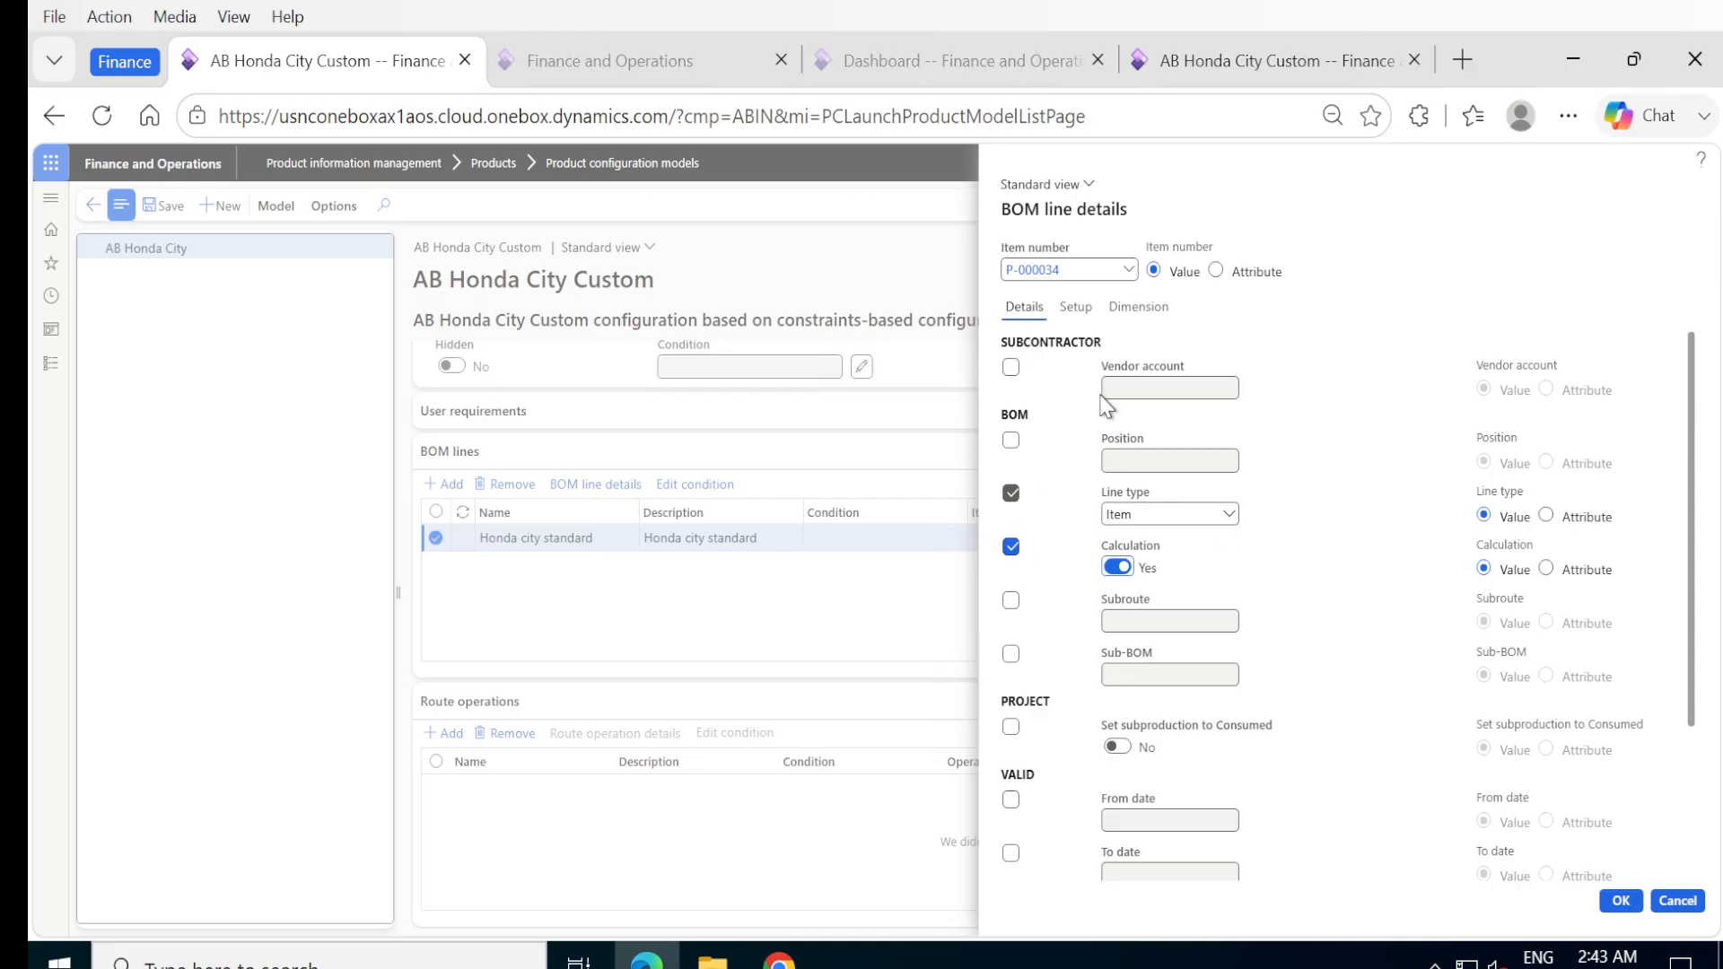
left_click(1076, 307)
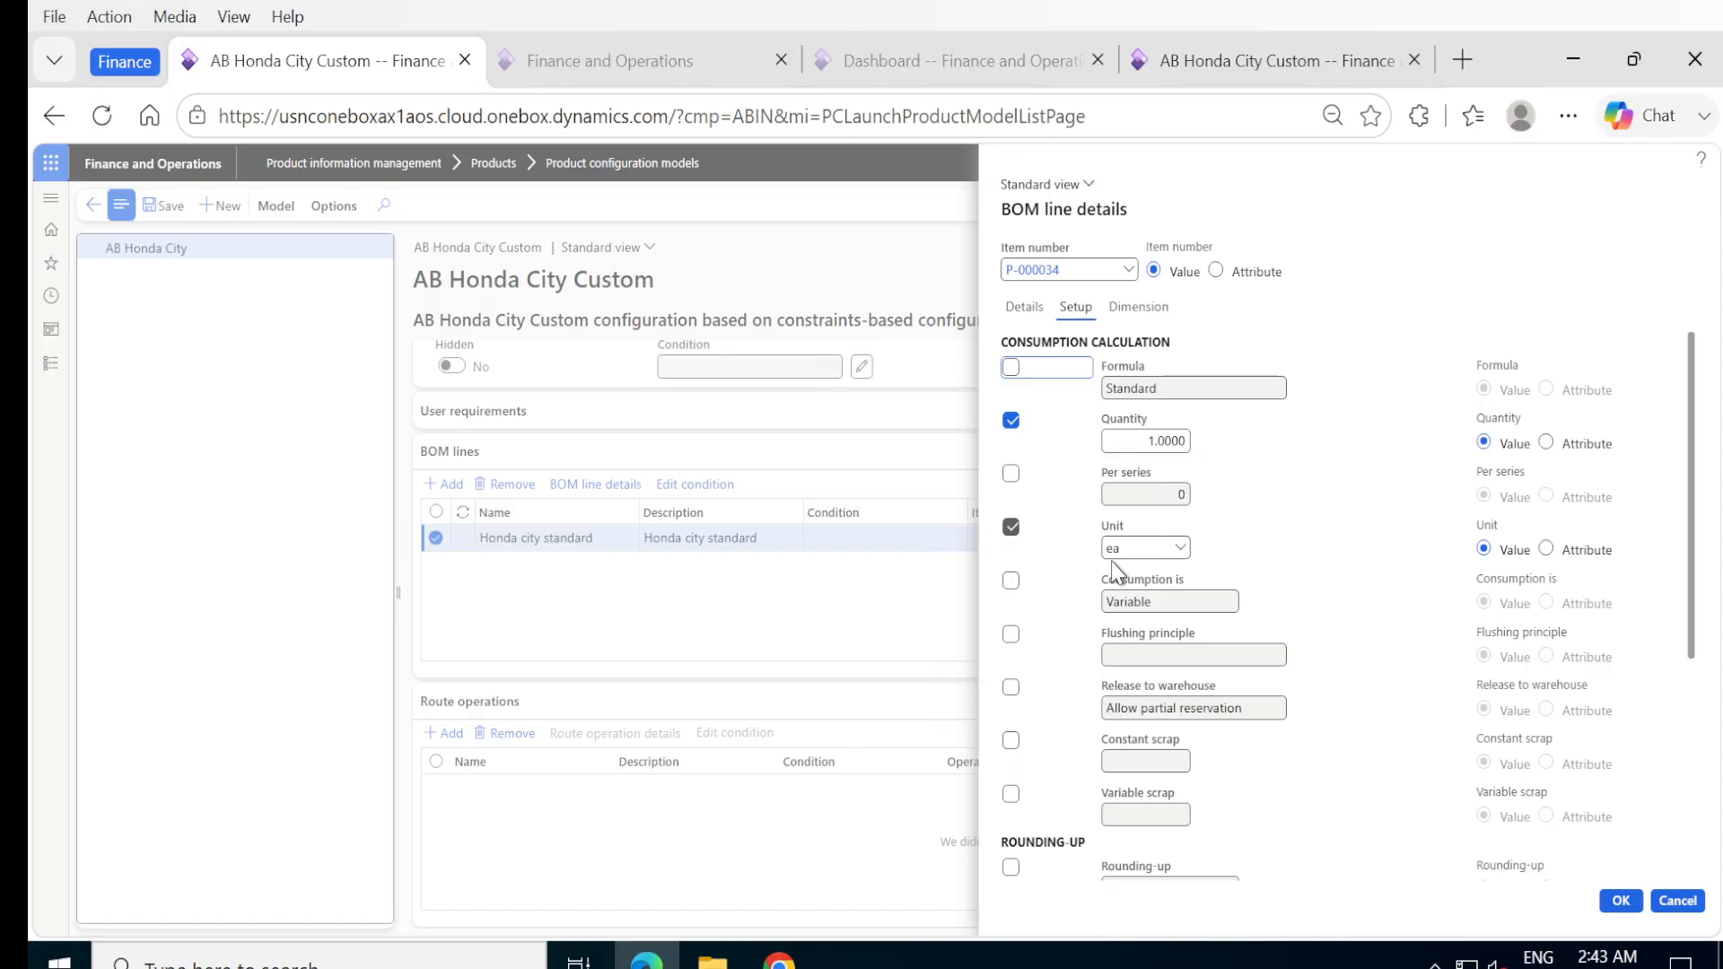
left_click(1623, 902)
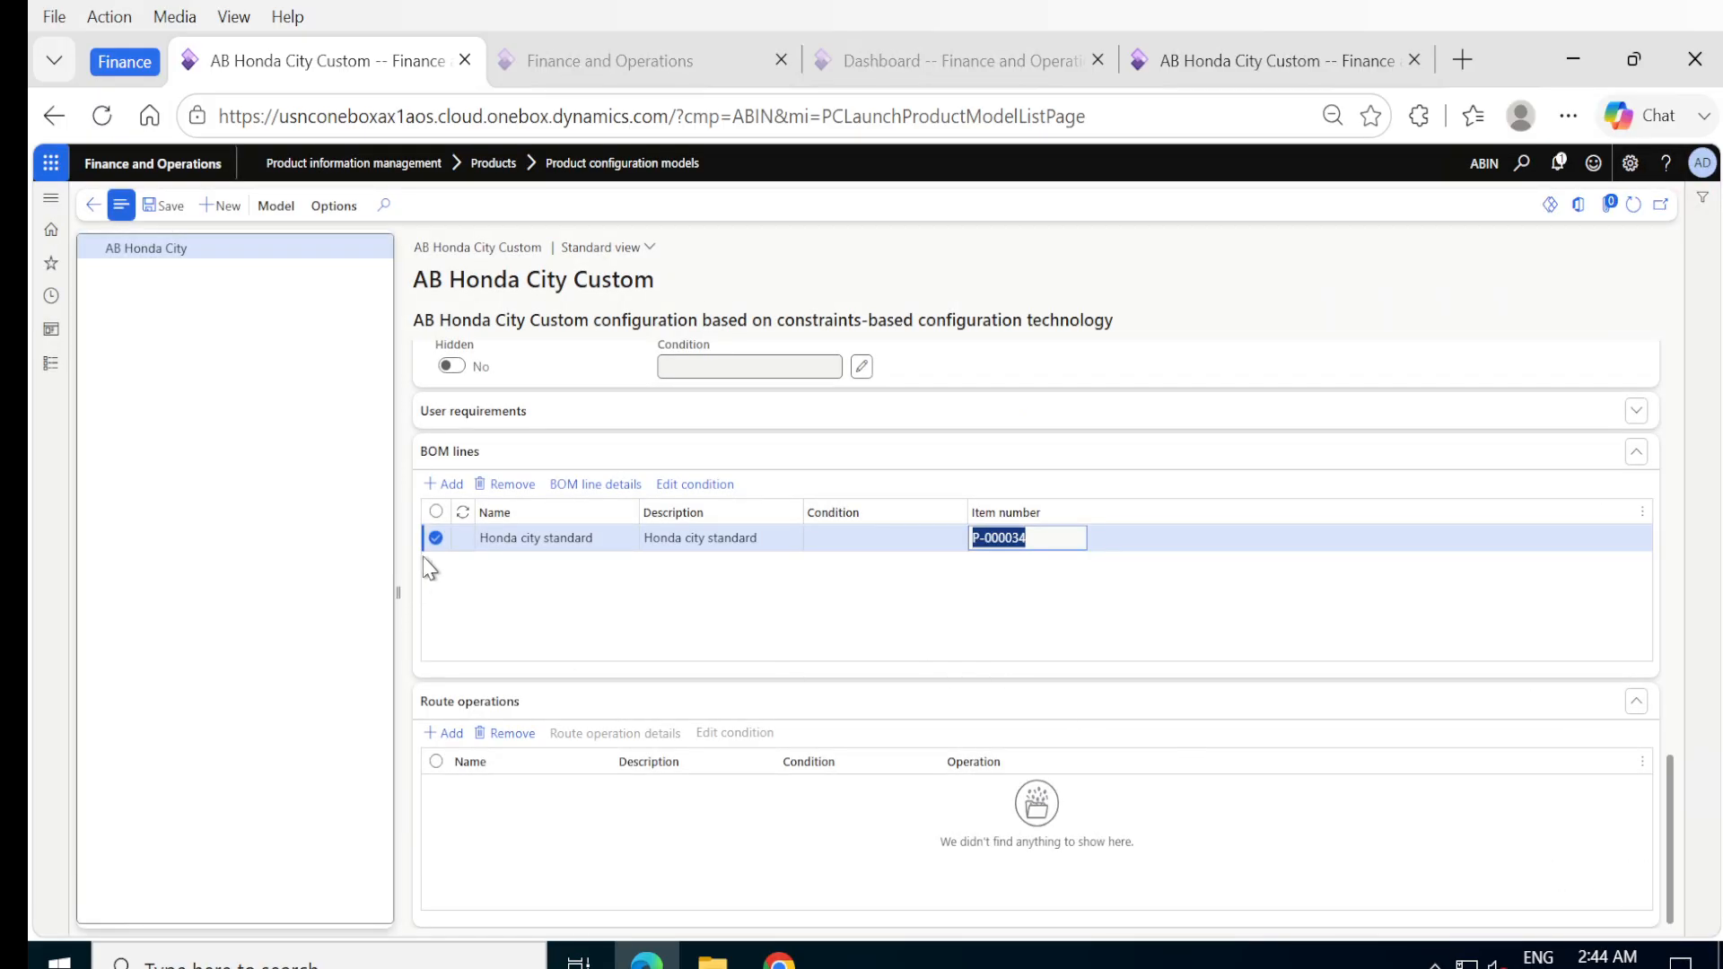
Add a second BOM line named Lefthand steering below the Honda city standard line.
left_click(444, 484)
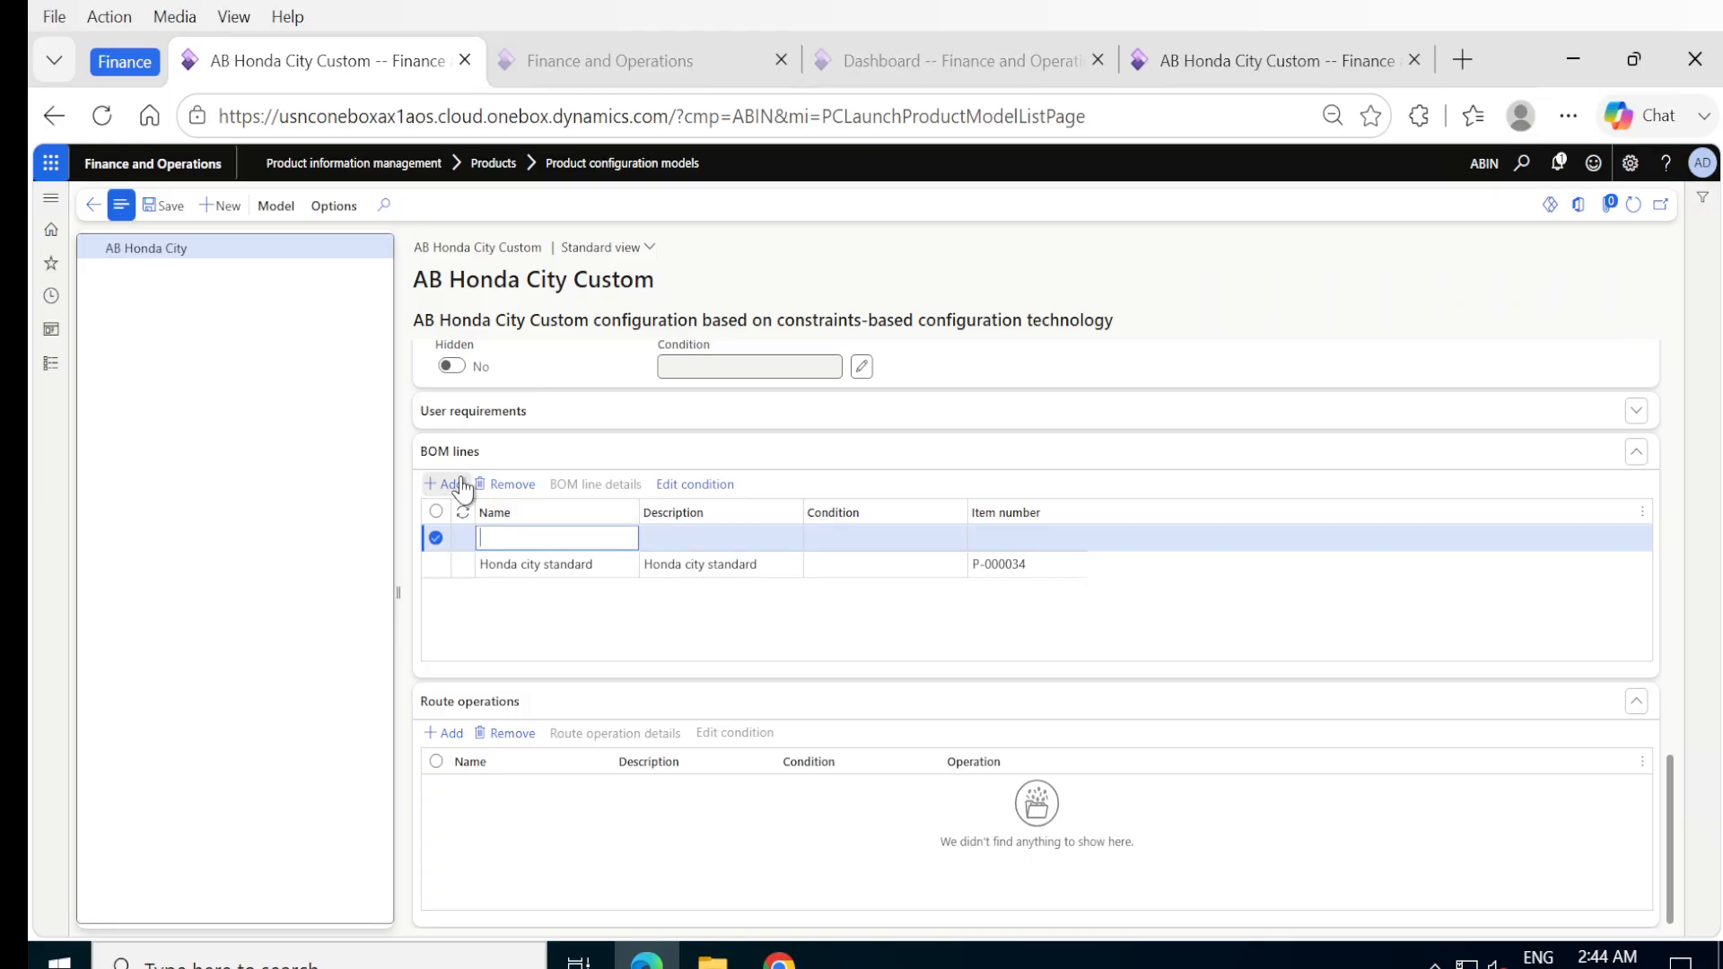
left_click(524, 489)
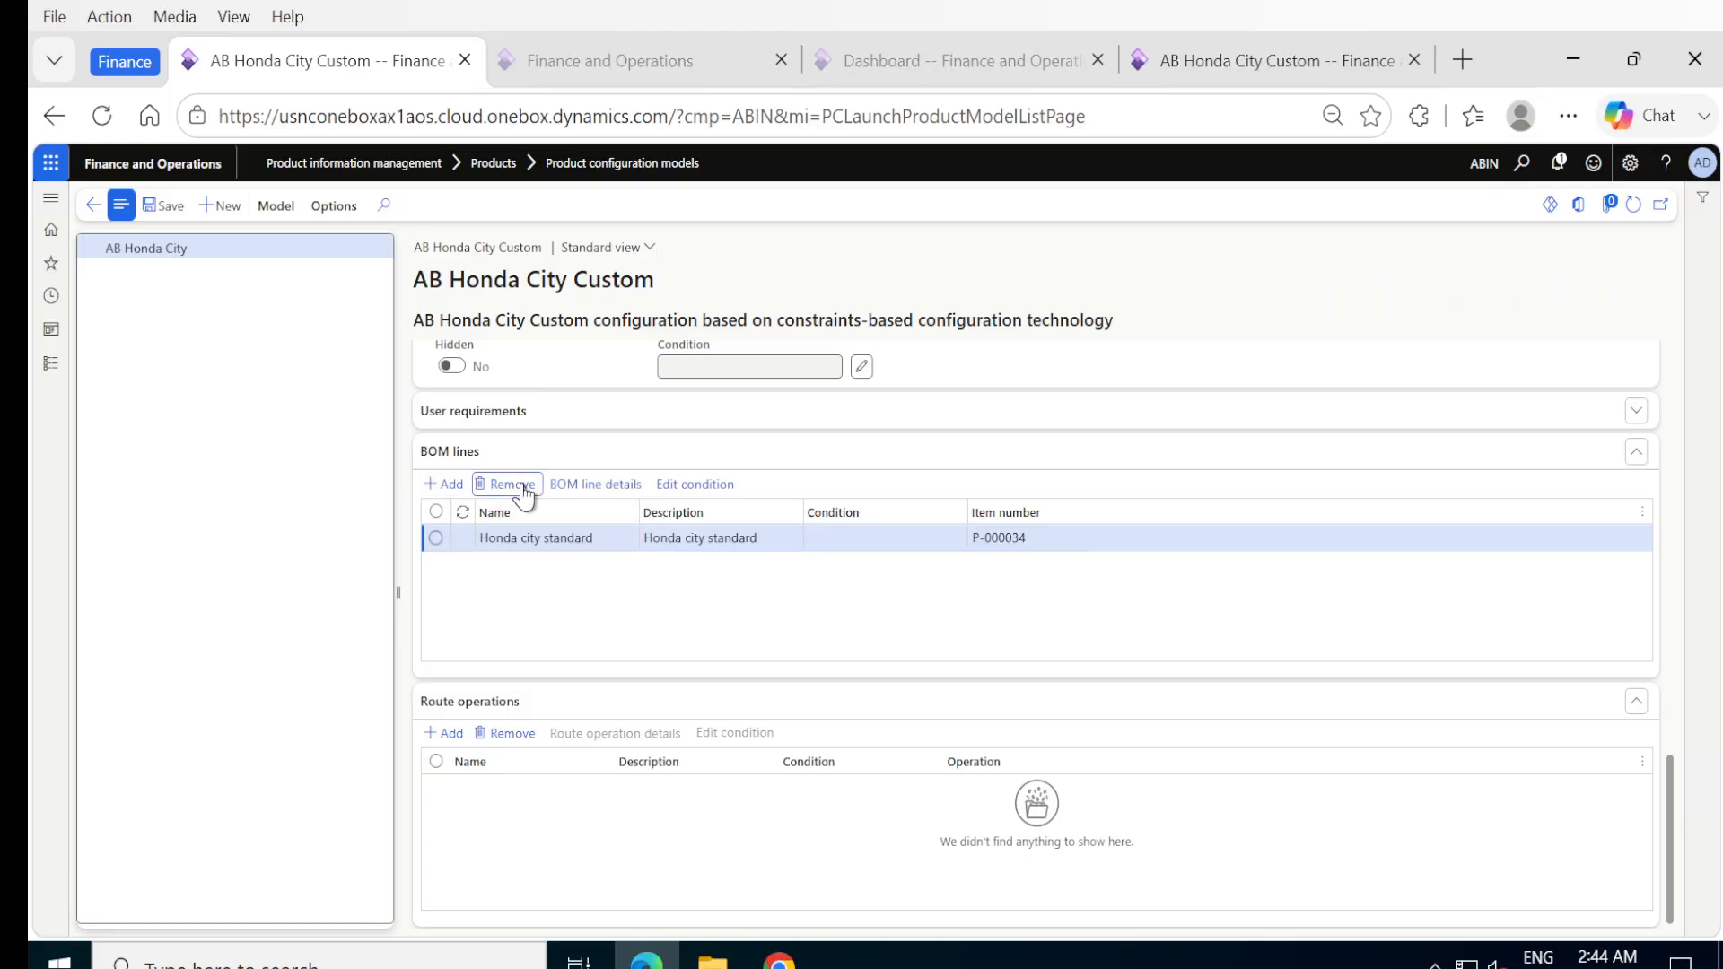
left_click(502, 539)
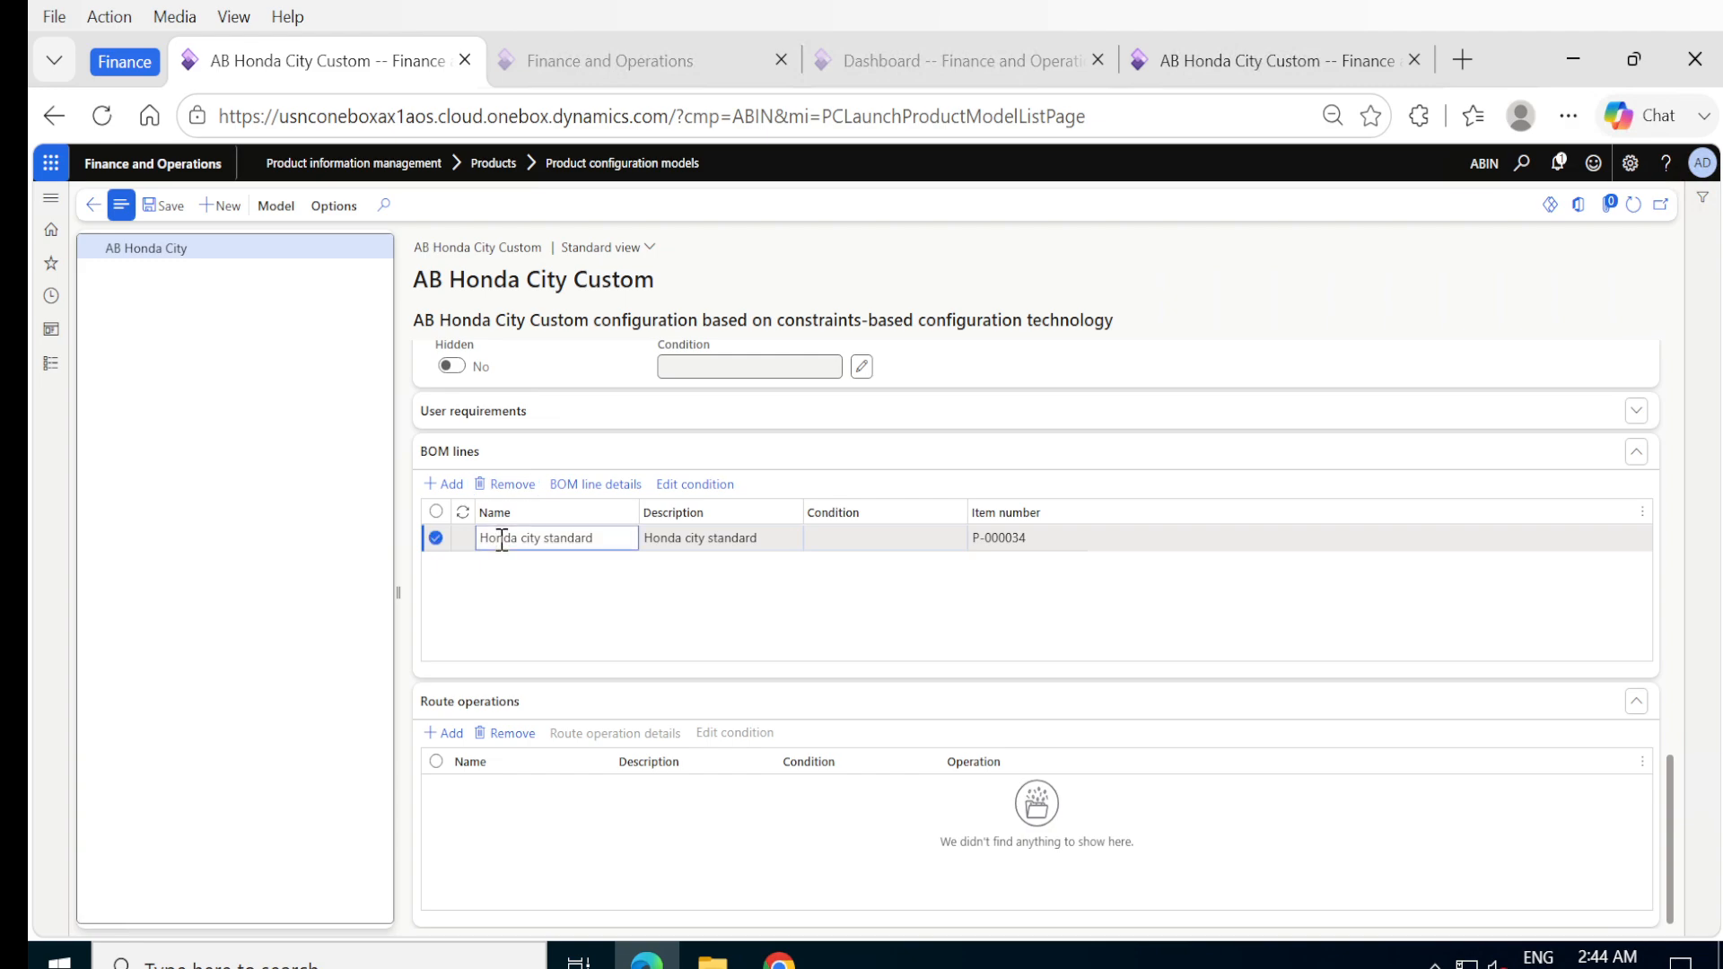
key("Down")
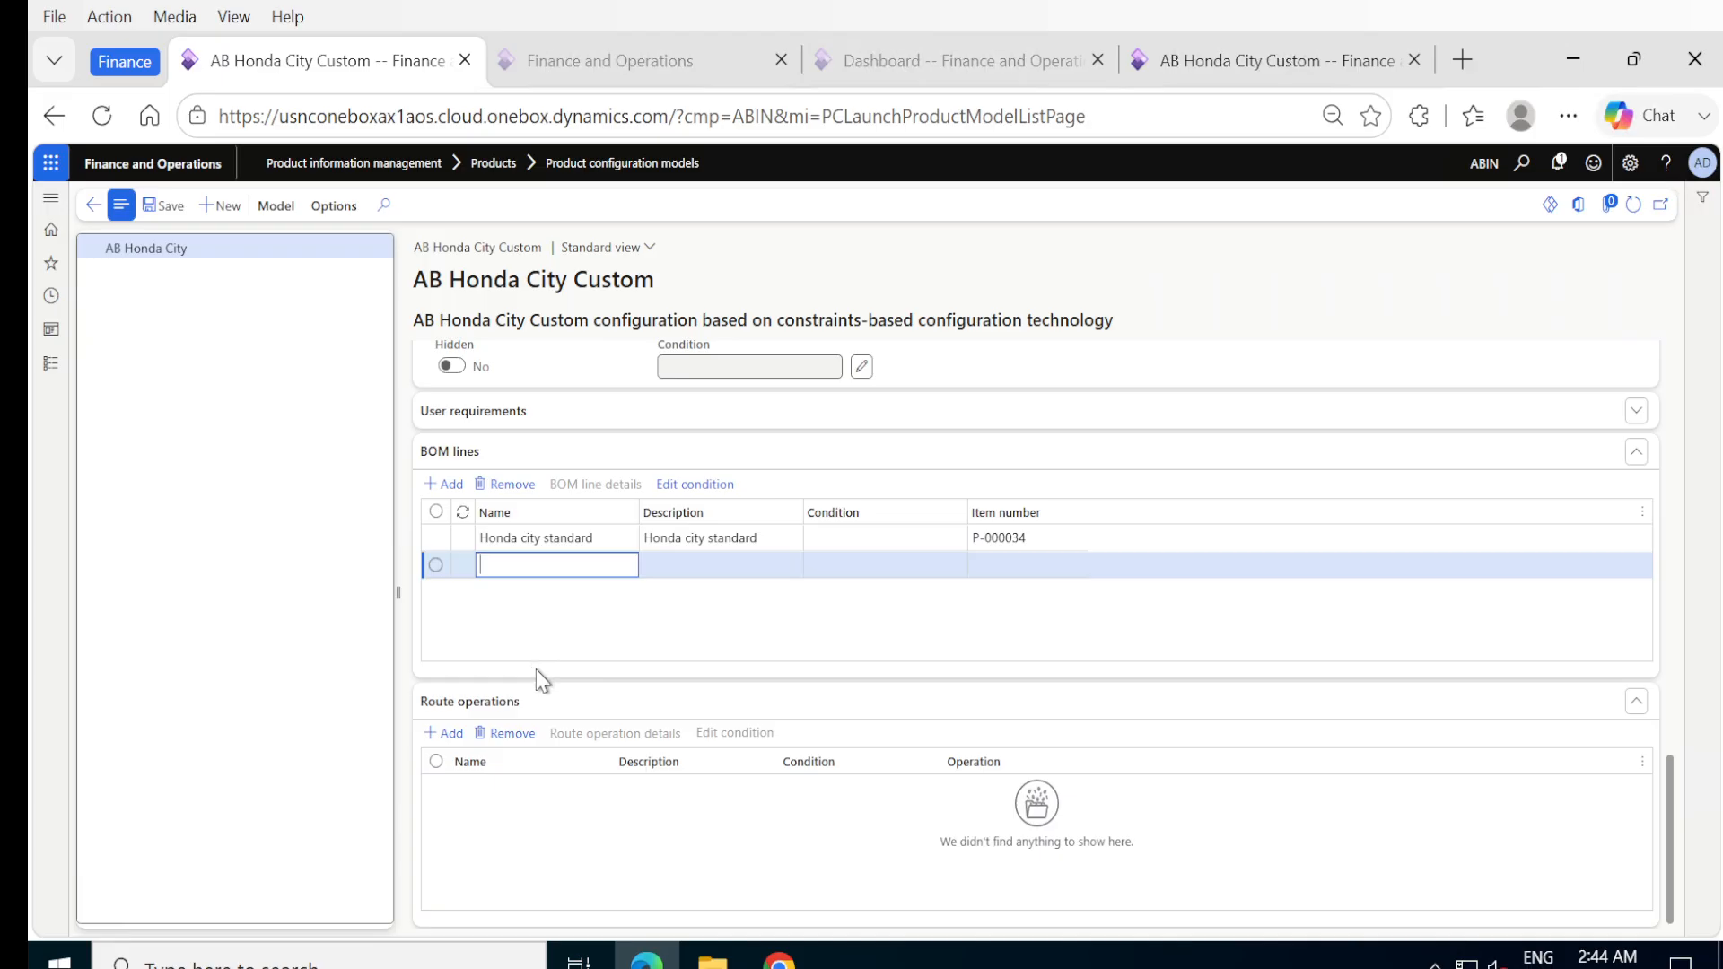
type("Lefthand steering")
Set the second BOM line's description to Lefthand steering by copying its name, and save the line.
key("ctrl+a")
key("Tab")
type("Honda city standard")
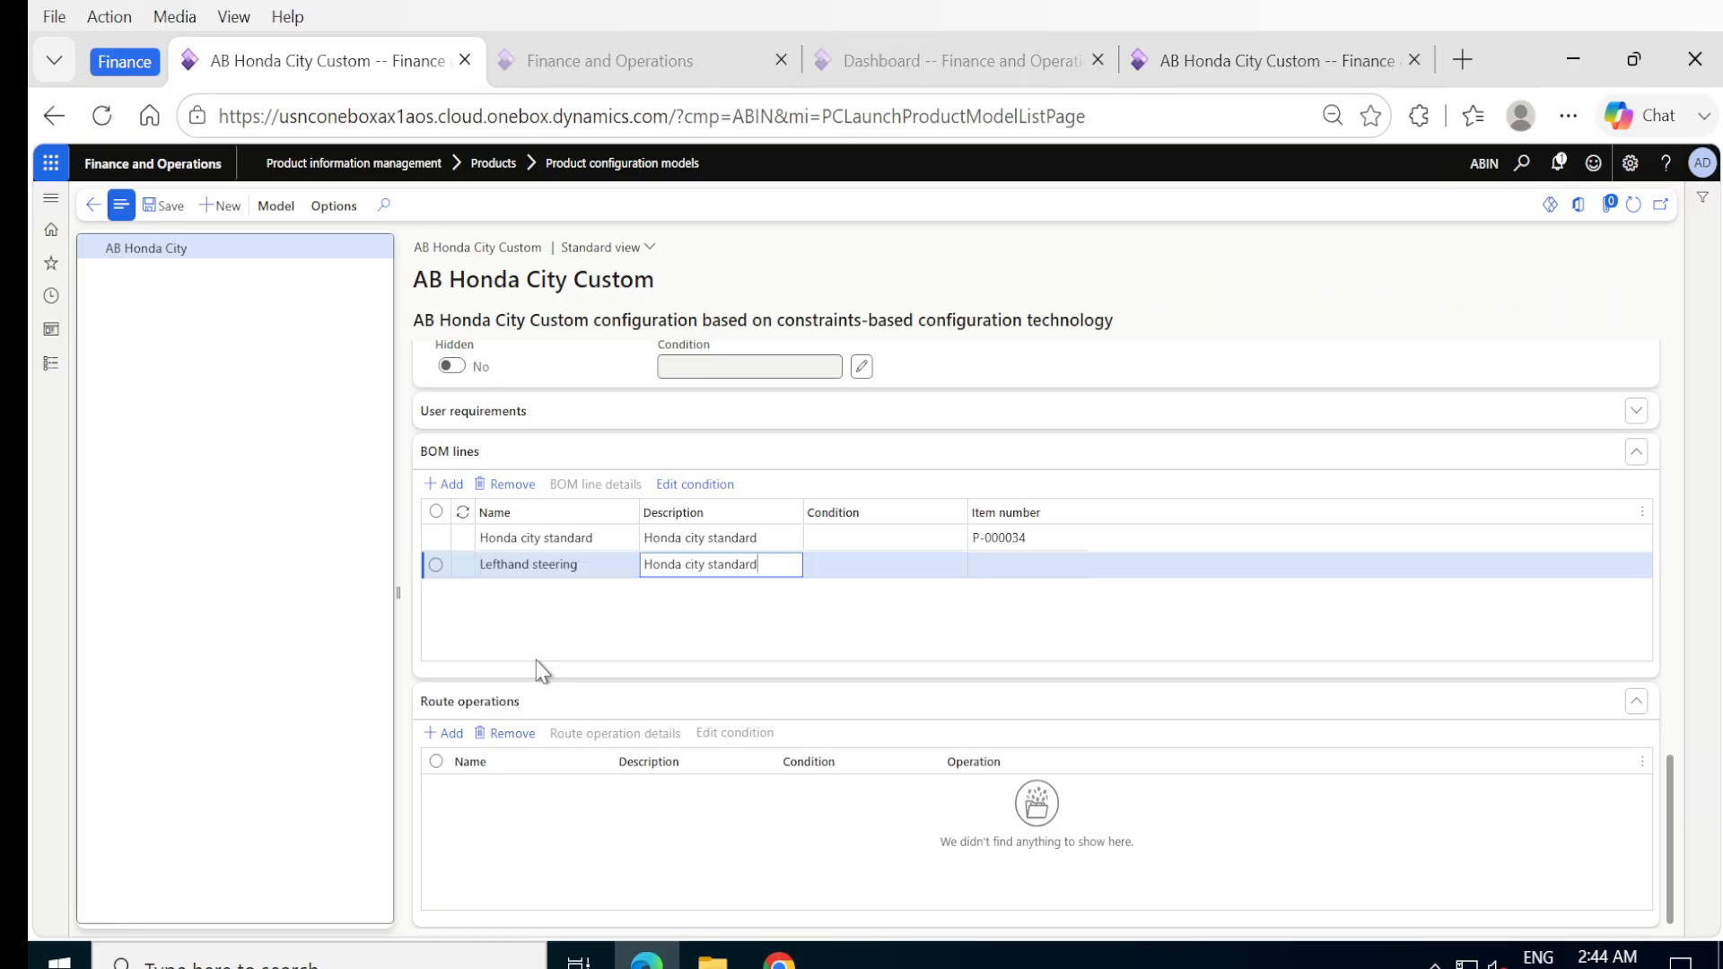
key("shift+Tab")
key("ctrl+c")
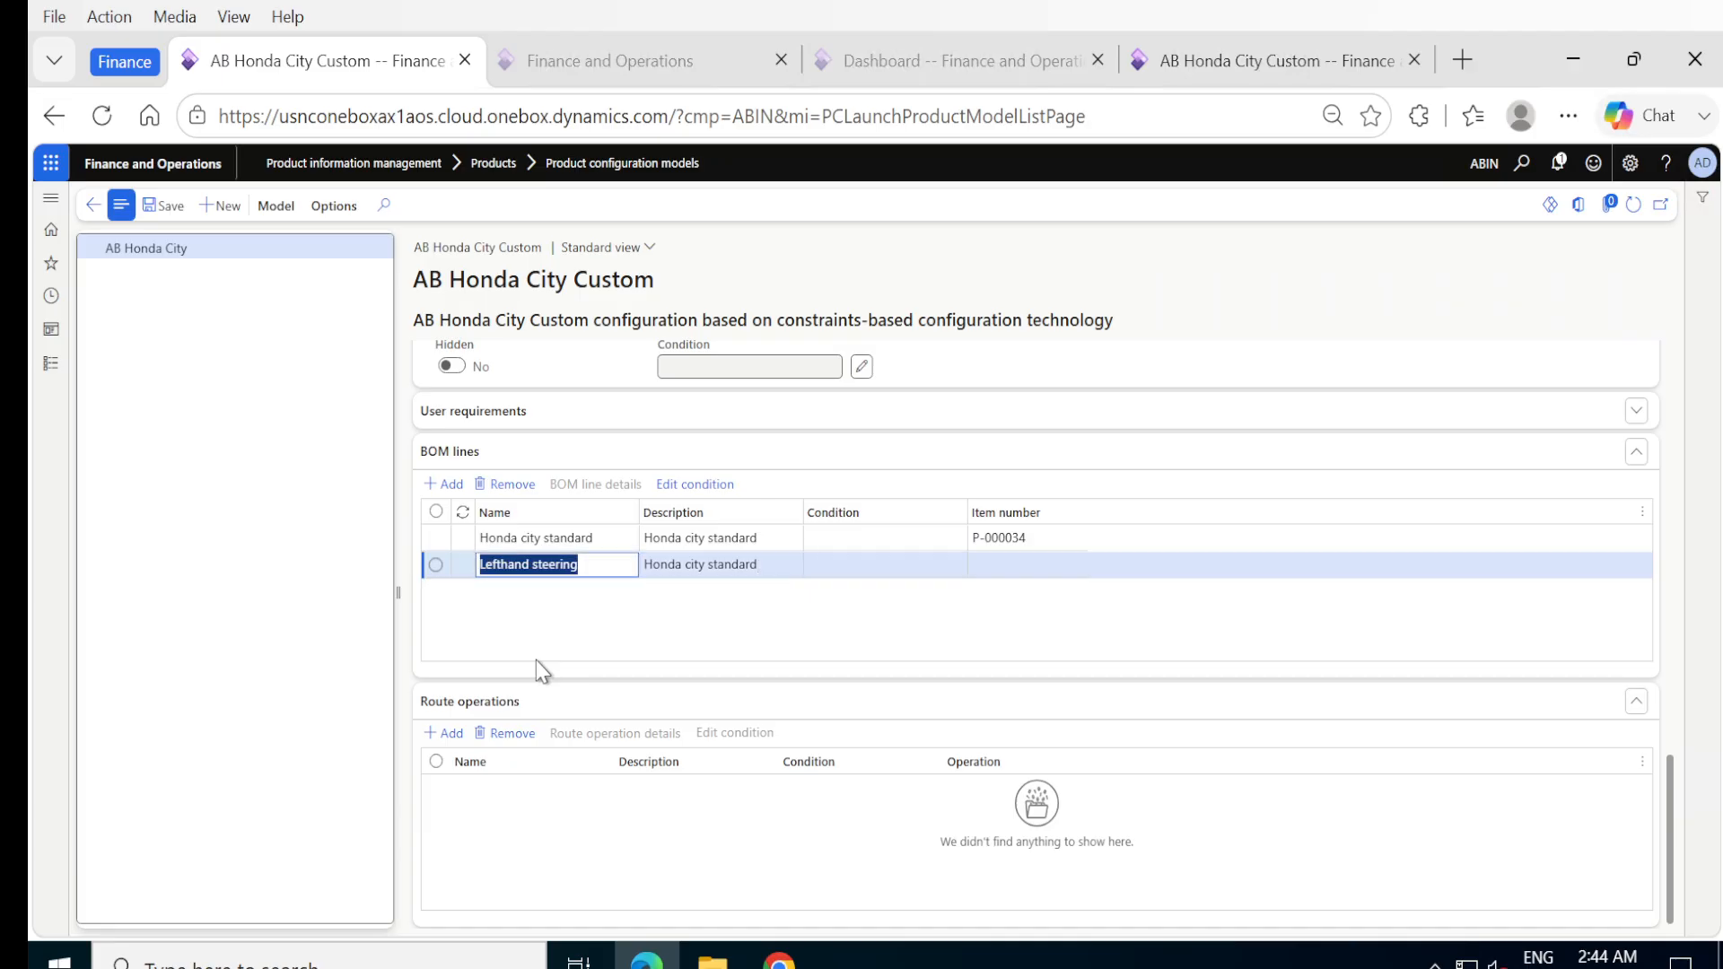
key("Tab")
key("ctrl+v")
key("Tab")
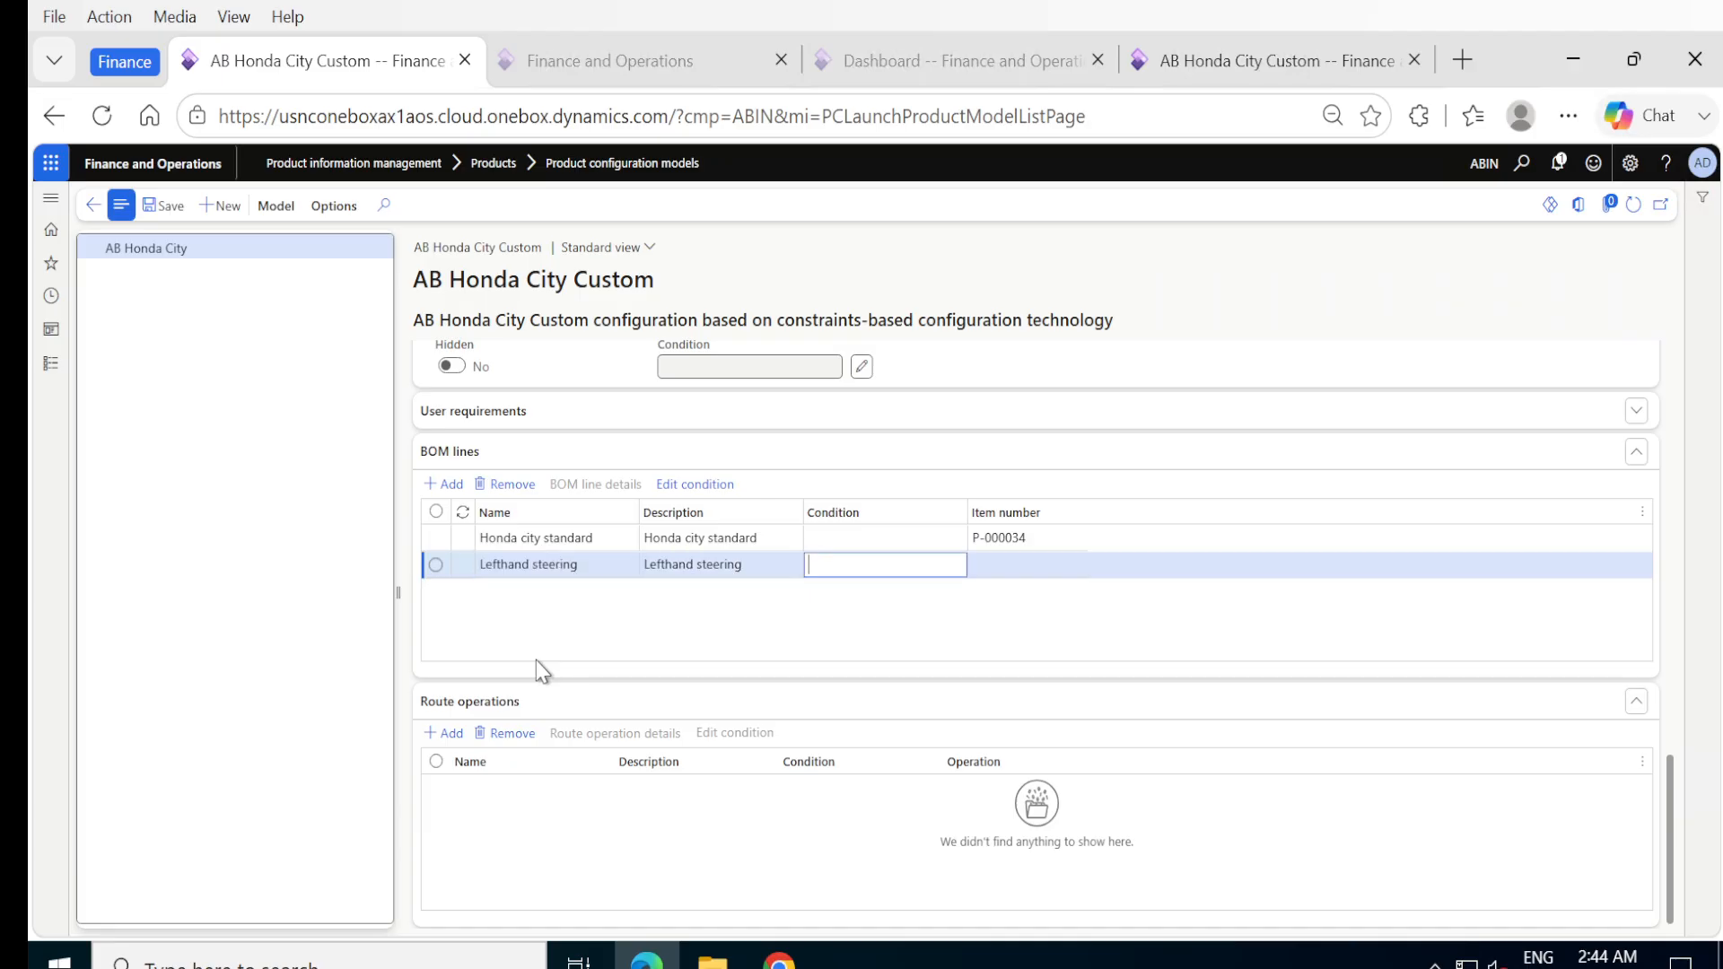
left_click(990, 567)
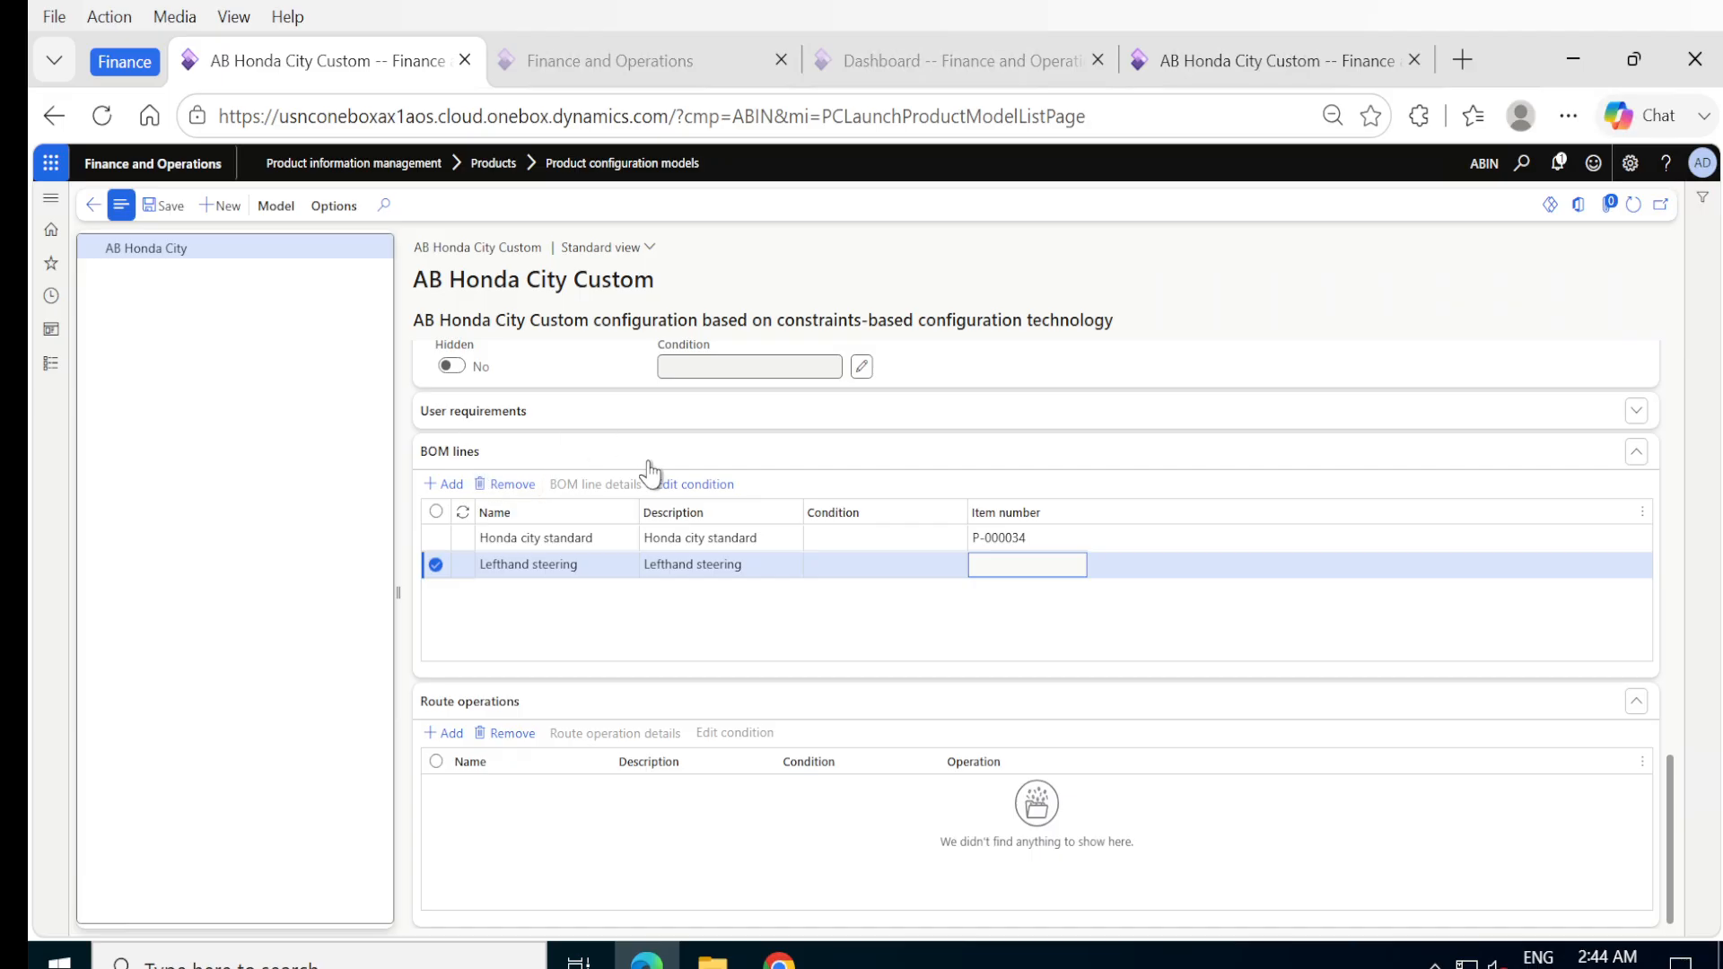
left_click(161, 207)
Assign item P-000036 to the Lefthand steering BOM line and include Calculation in its details.
left_click(586, 485)
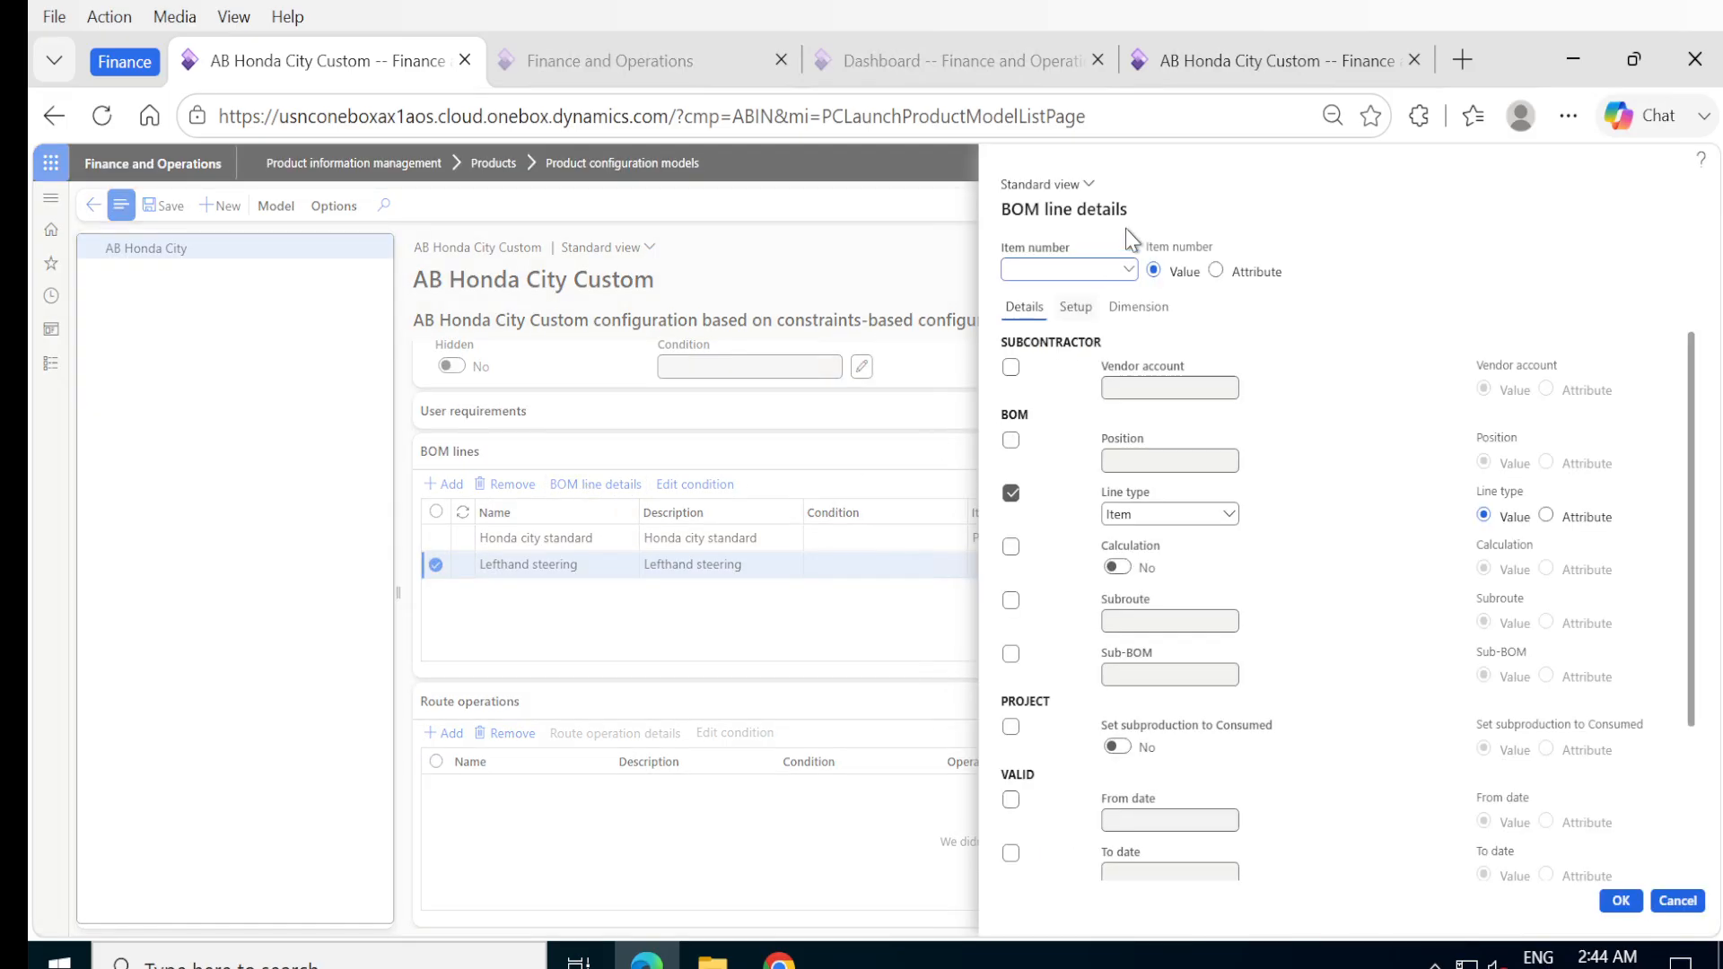
left_click(1128, 269)
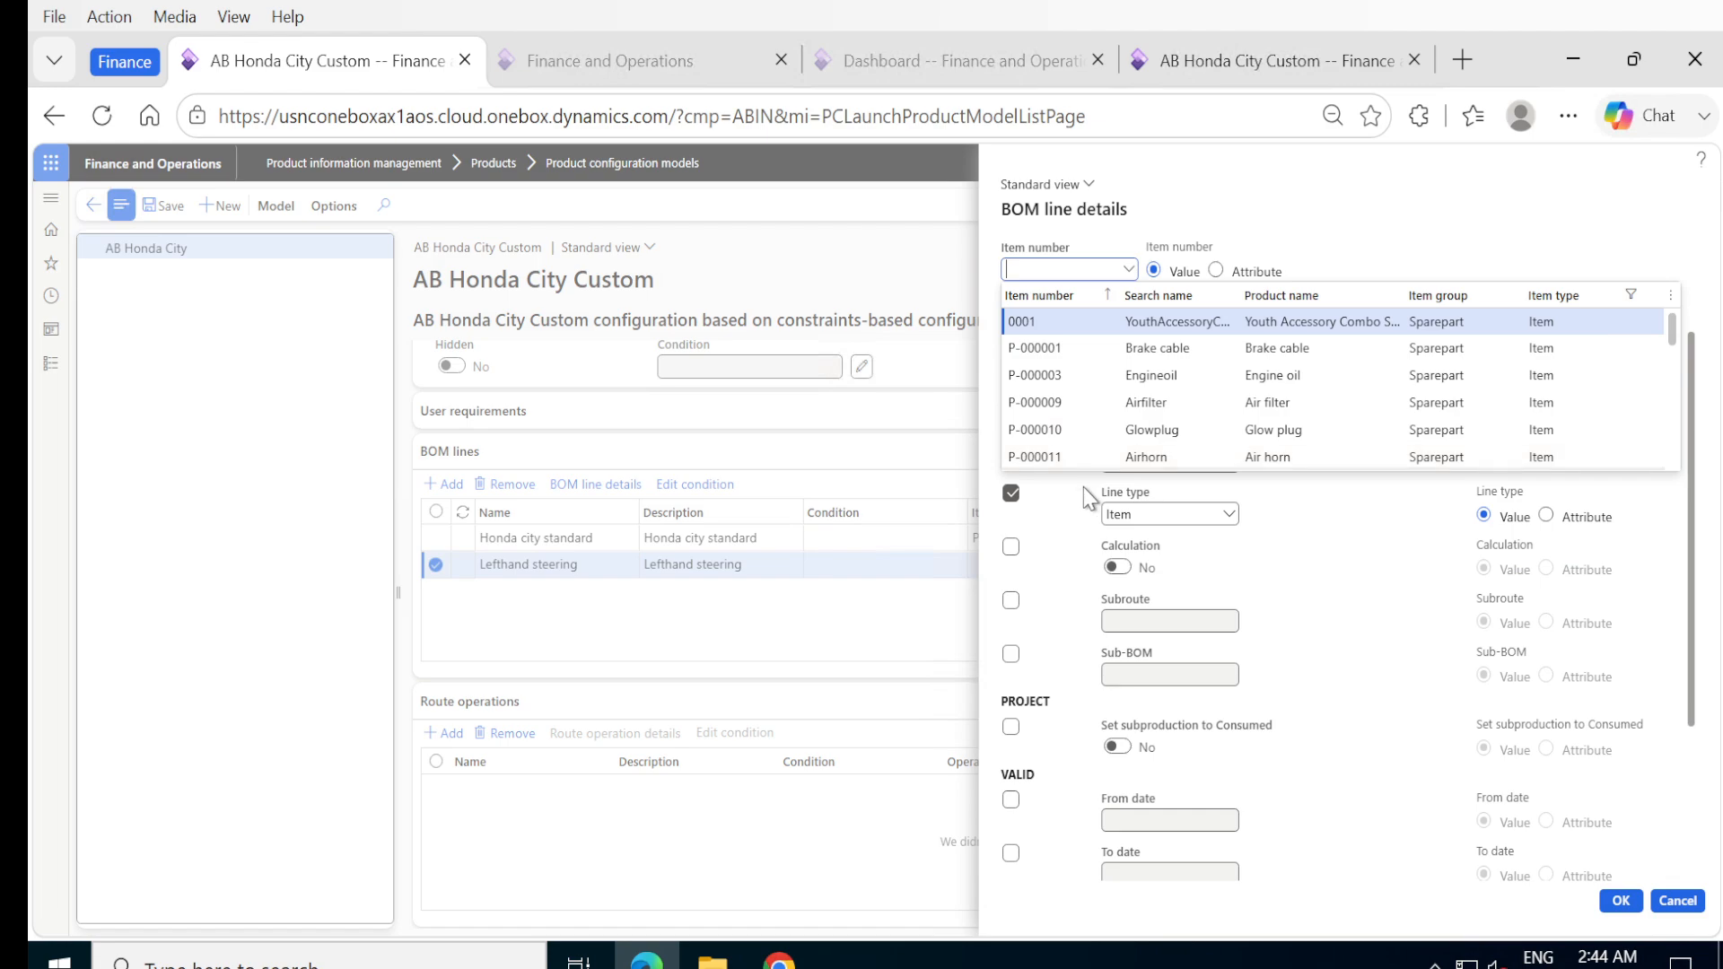
scroll(1114, 403, "down", 5)
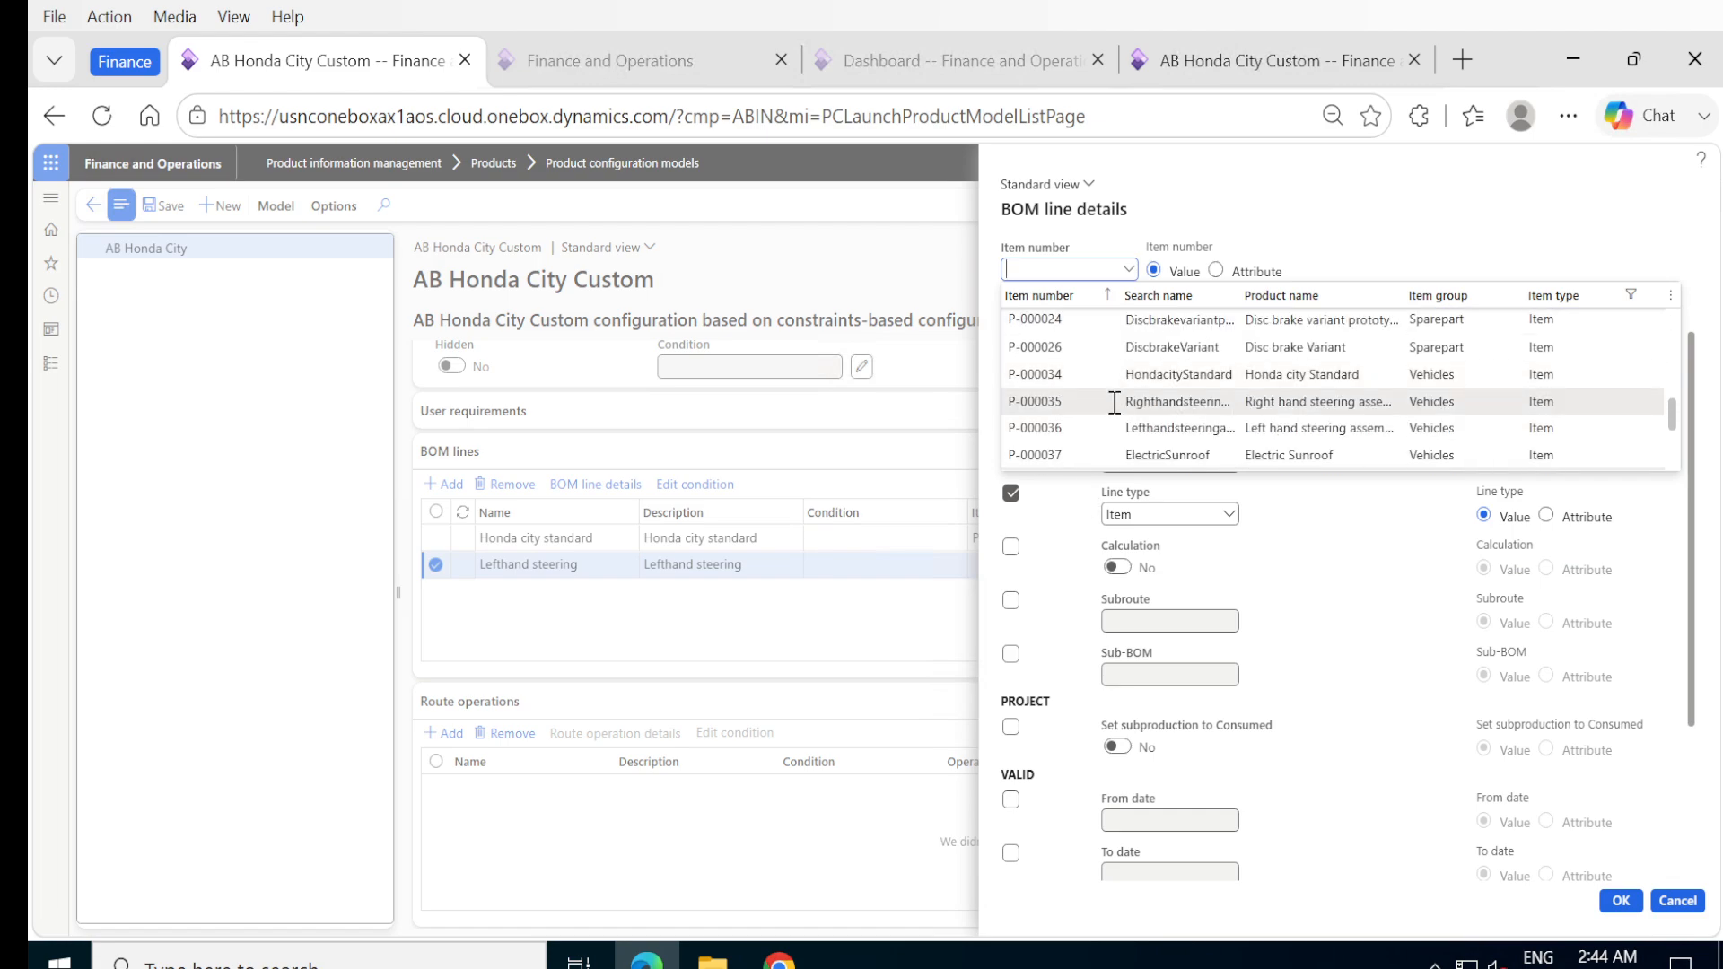
left_click(1036, 428)
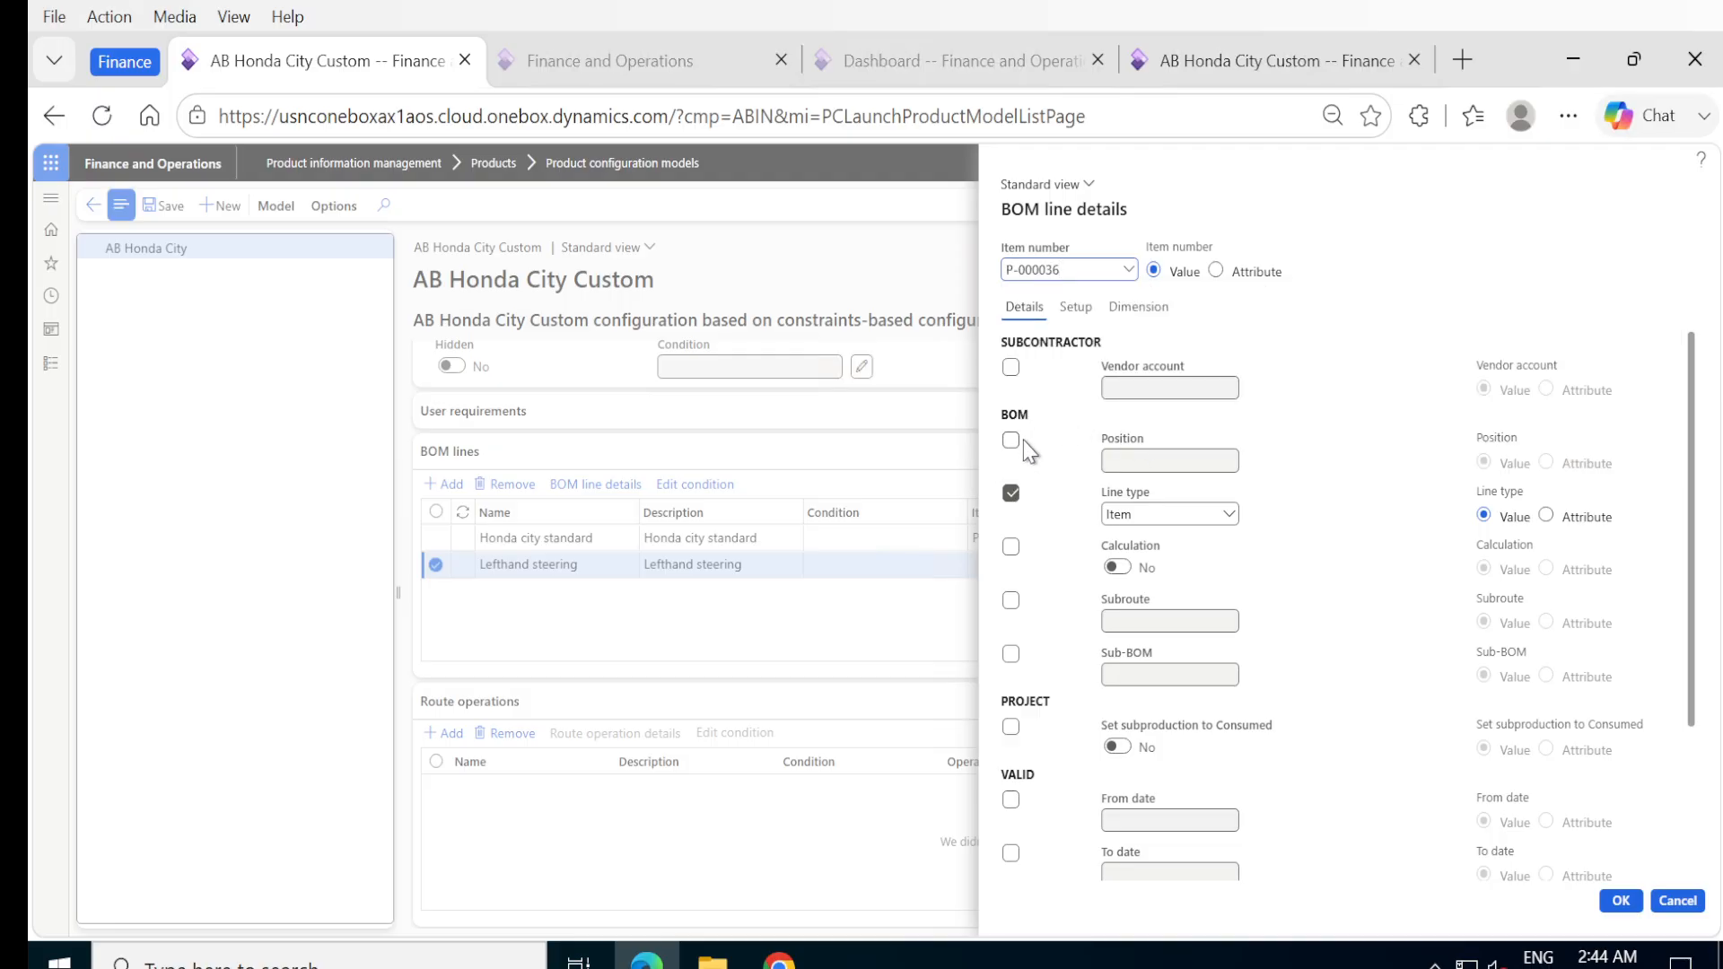
left_click(1012, 547)
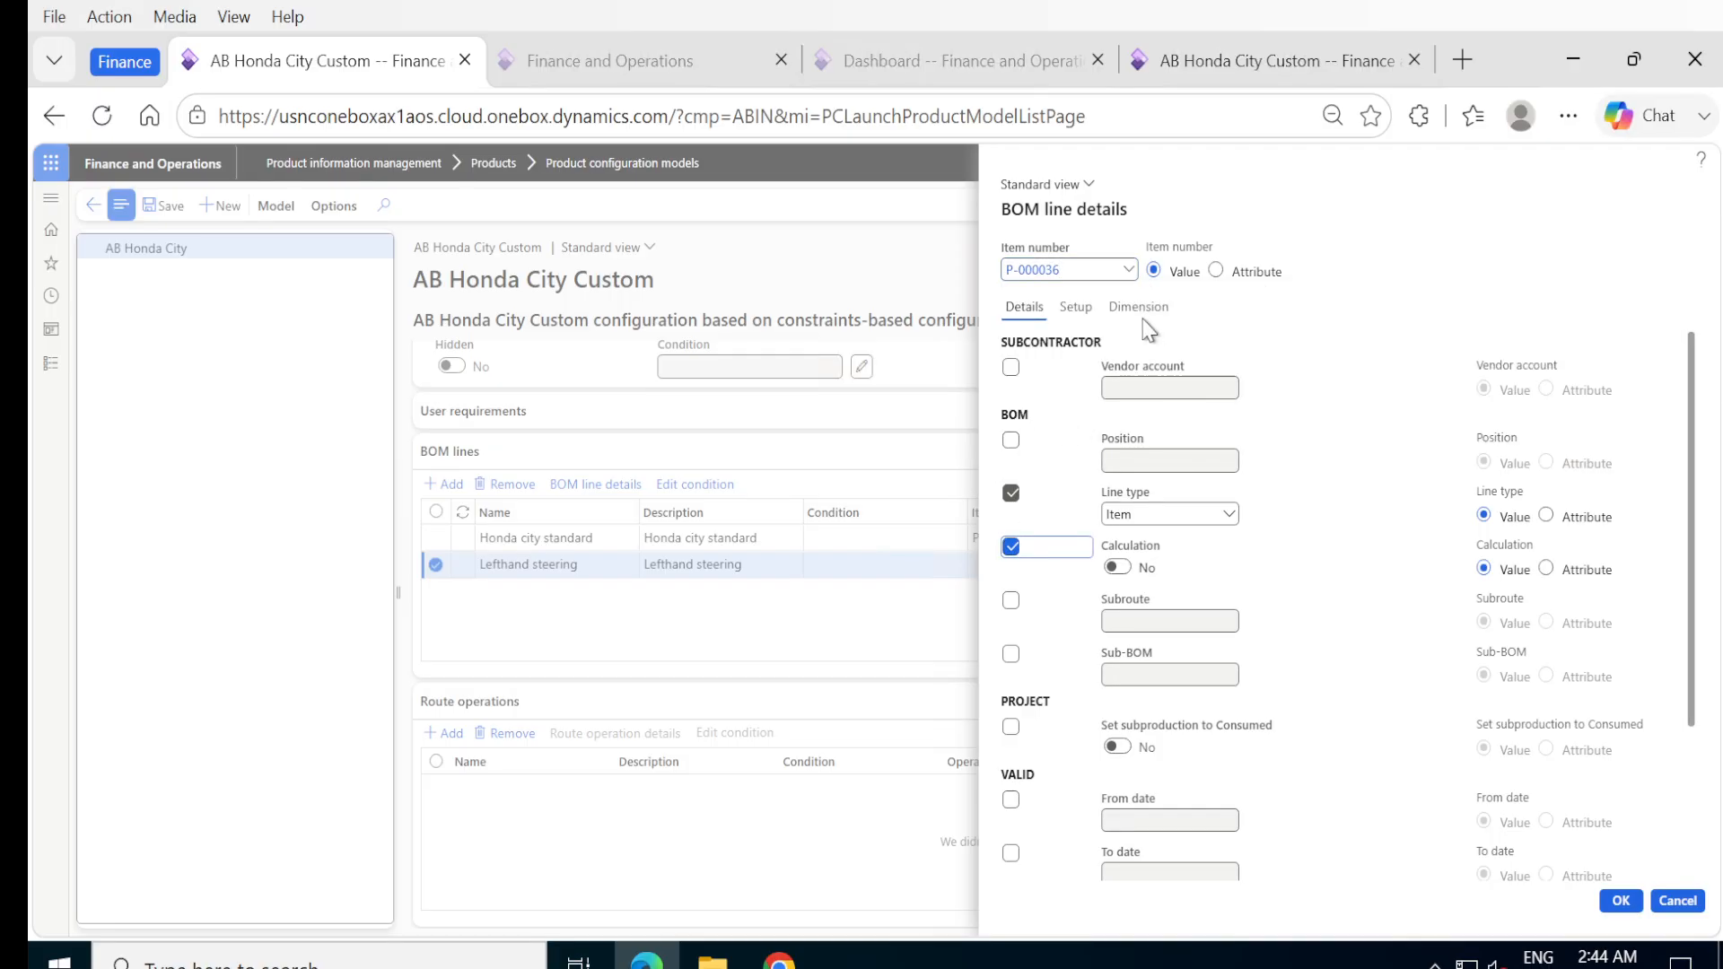
Include the quantity in the Lefthand steering line's consumption calculation with a value of 1, and accept the BOM line details.
left_click(1076, 307)
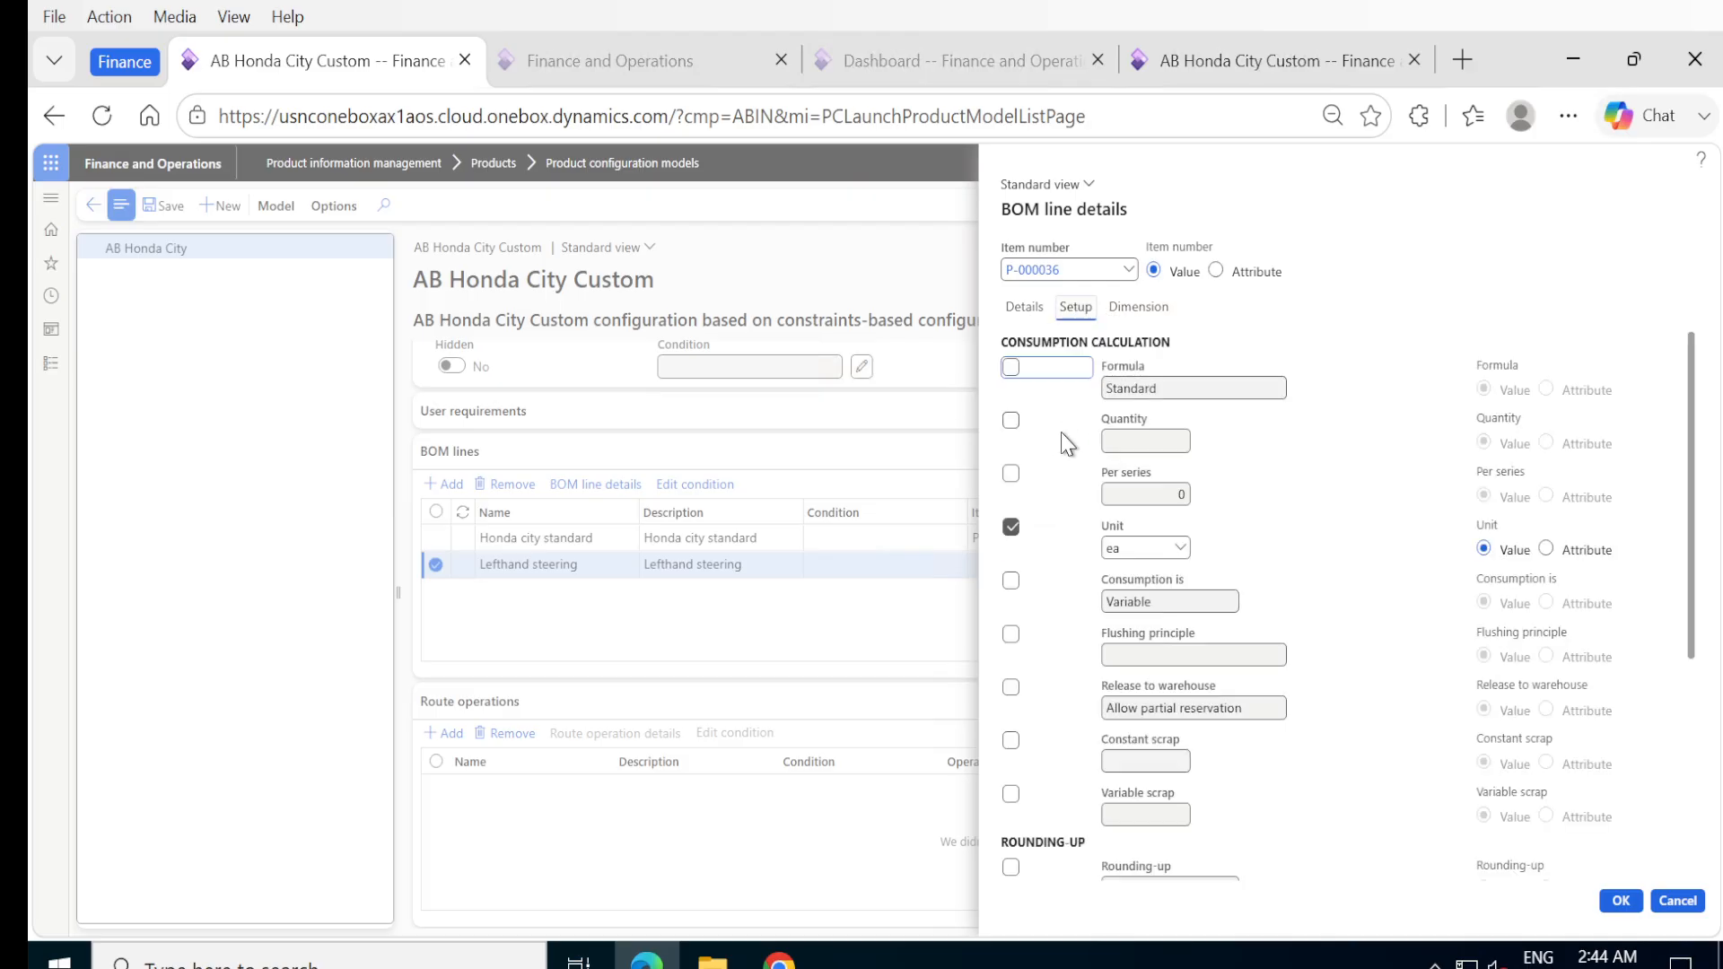
left_click(1015, 425)
left_click(1135, 441)
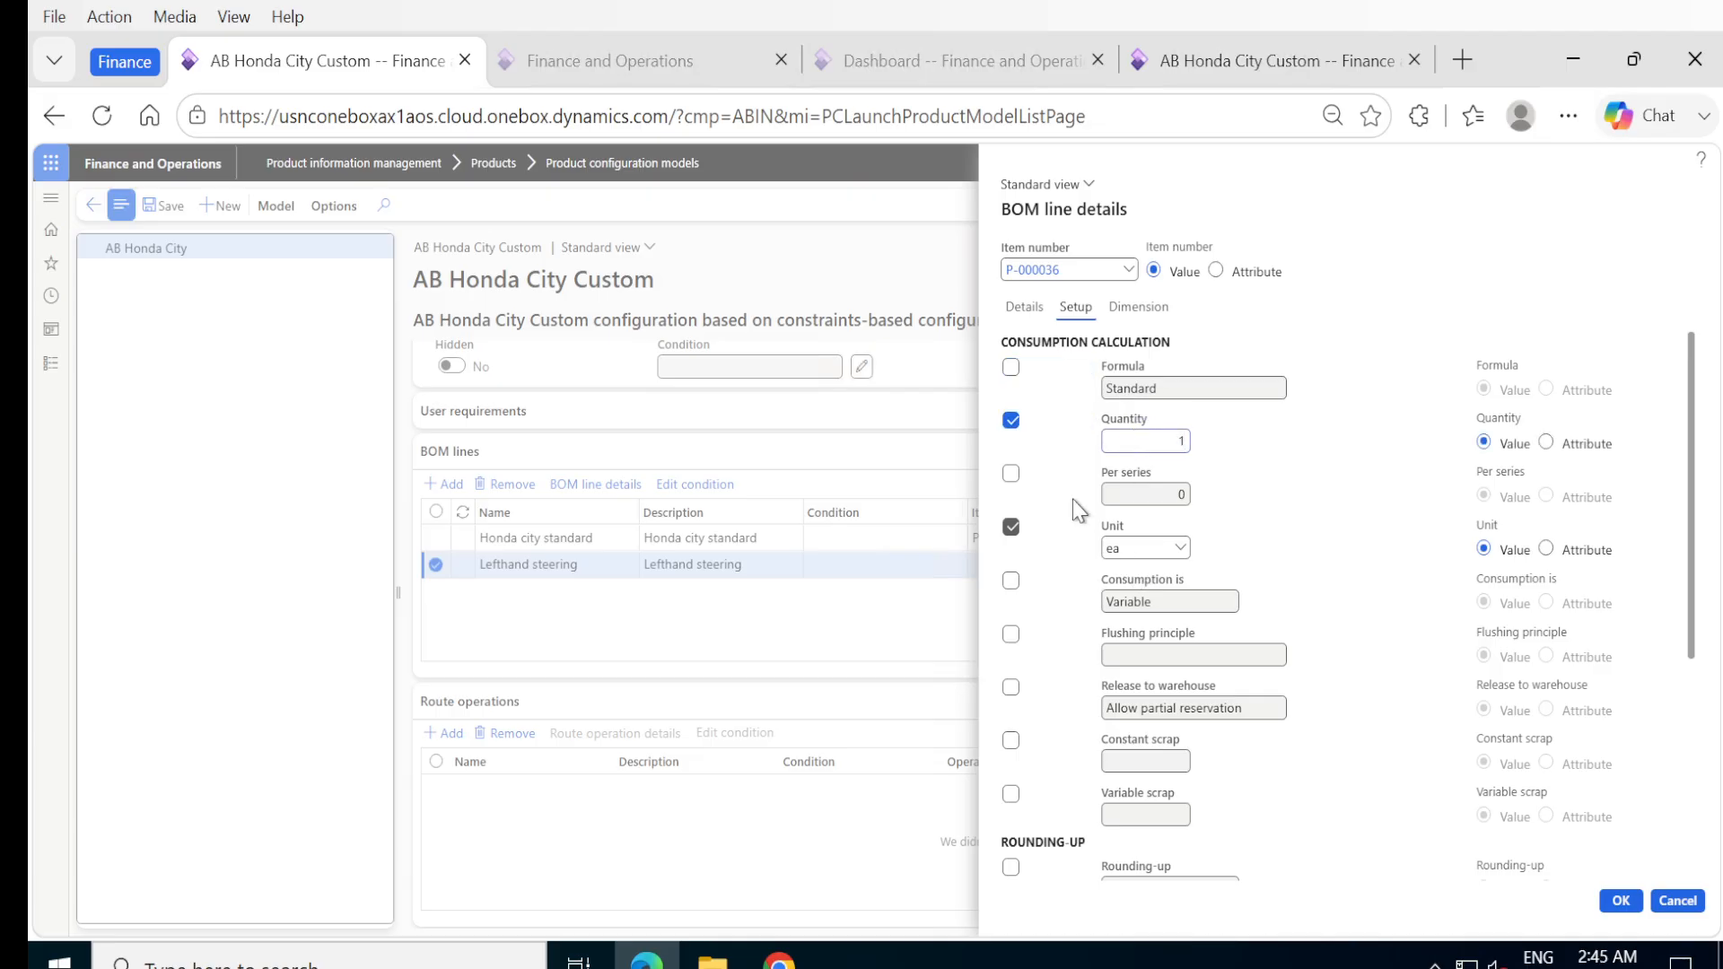
left_click(1623, 902)
Add a BOM line named Righthand steering, set its description to the same text by copying the name, and save the line.
left_click(443, 484)
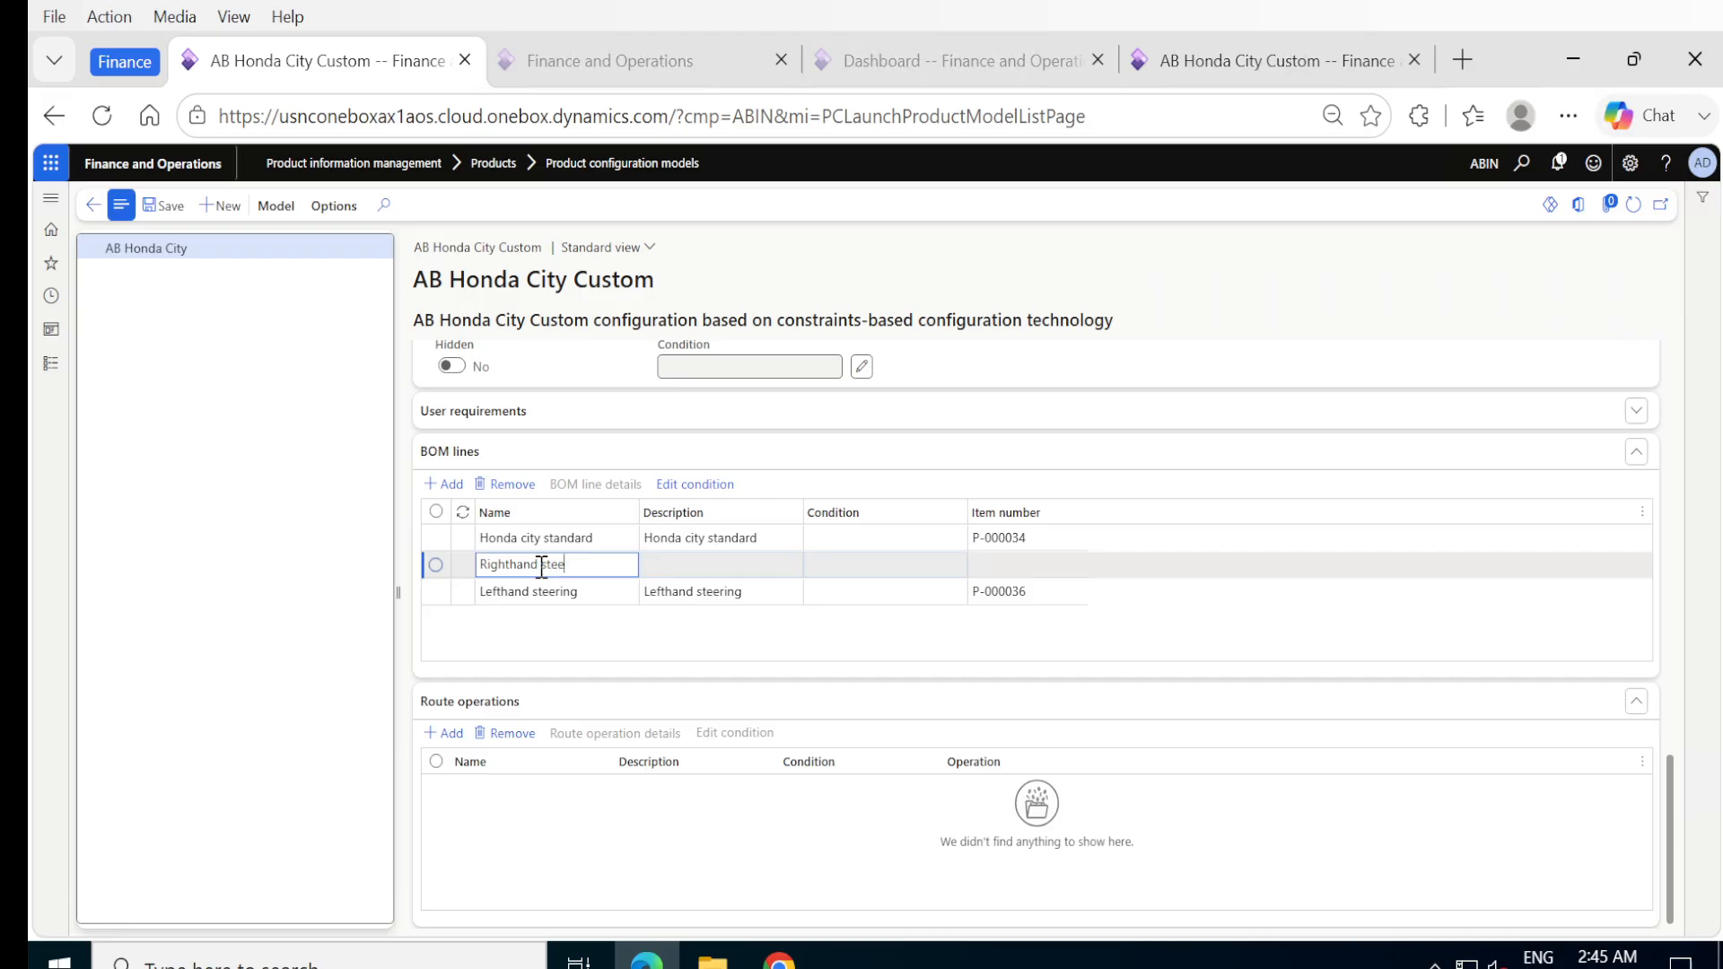
triple_click(541, 565)
key("Tab")
key("ctrl+v")
triple_click(541, 566)
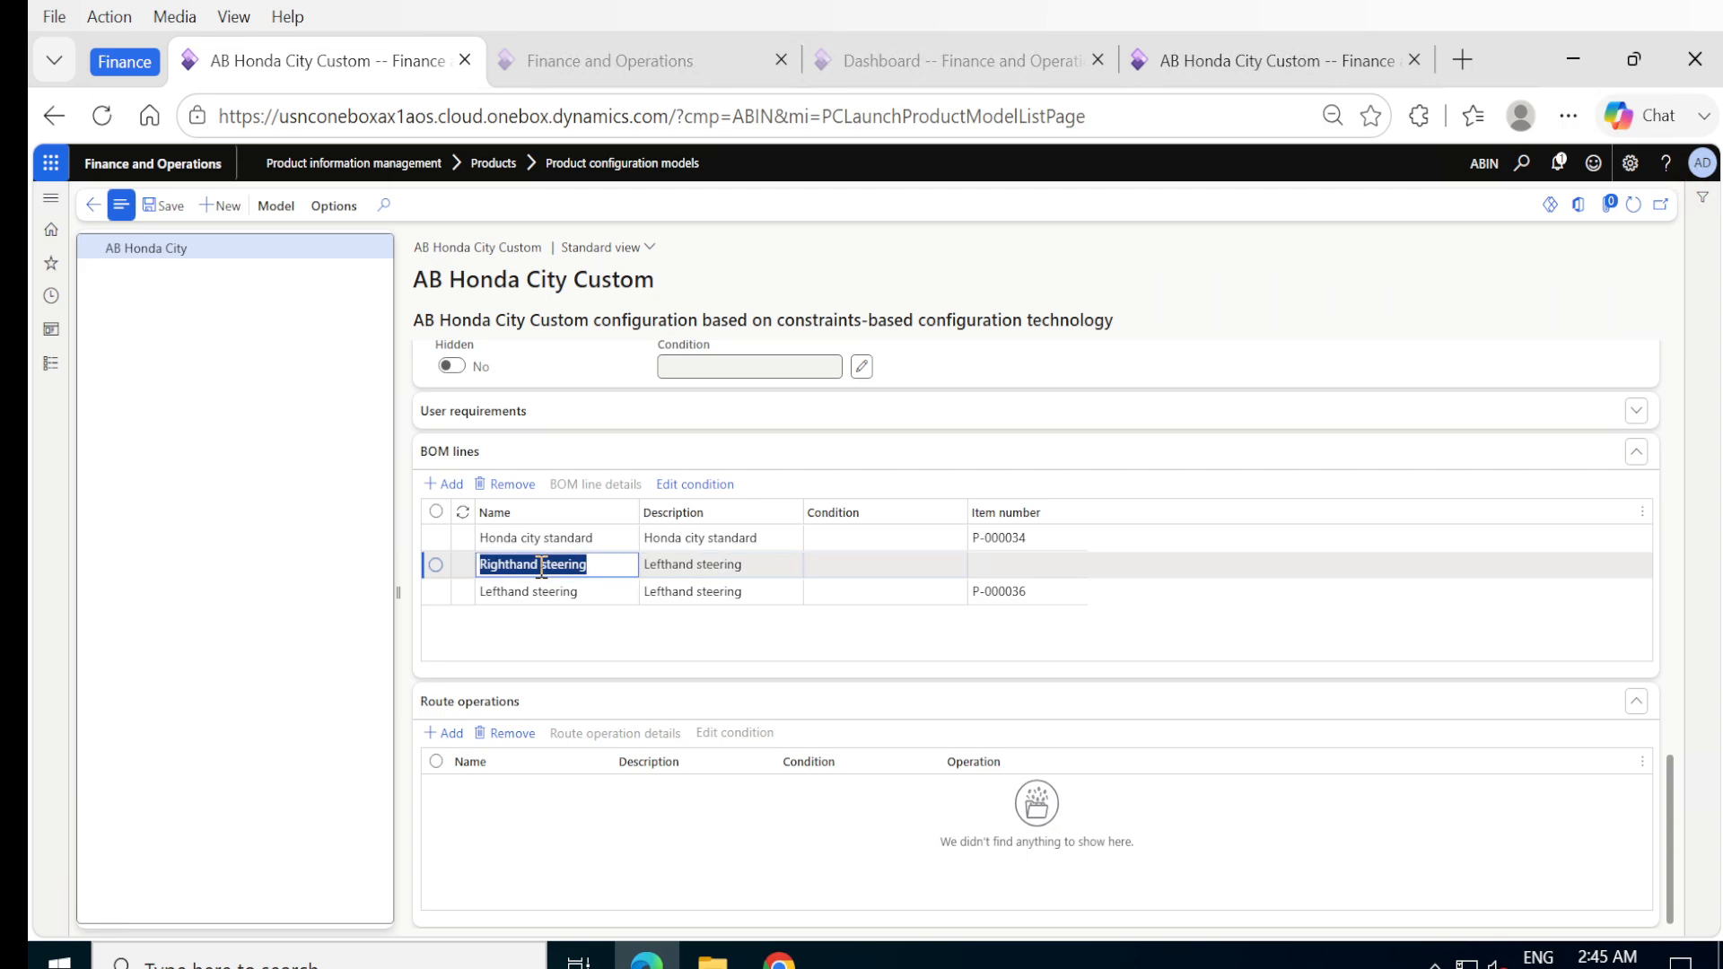
key("ctrl+c")
key("Tab")
key("ctrl+v")
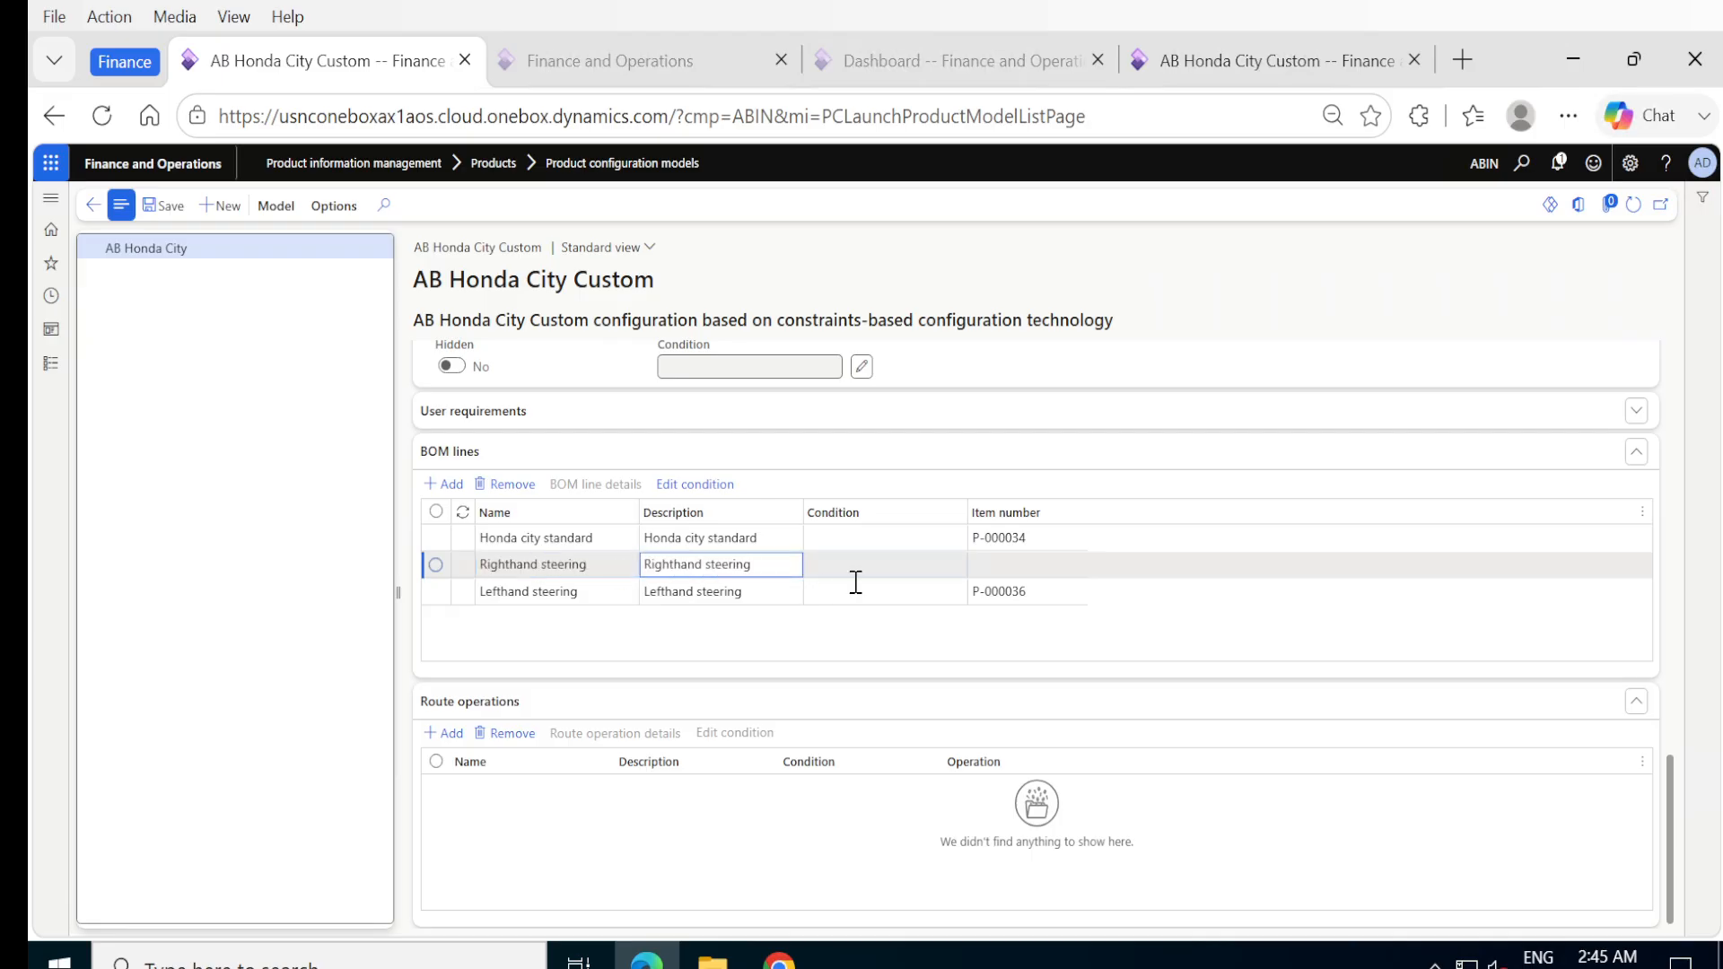
left_click(162, 208)
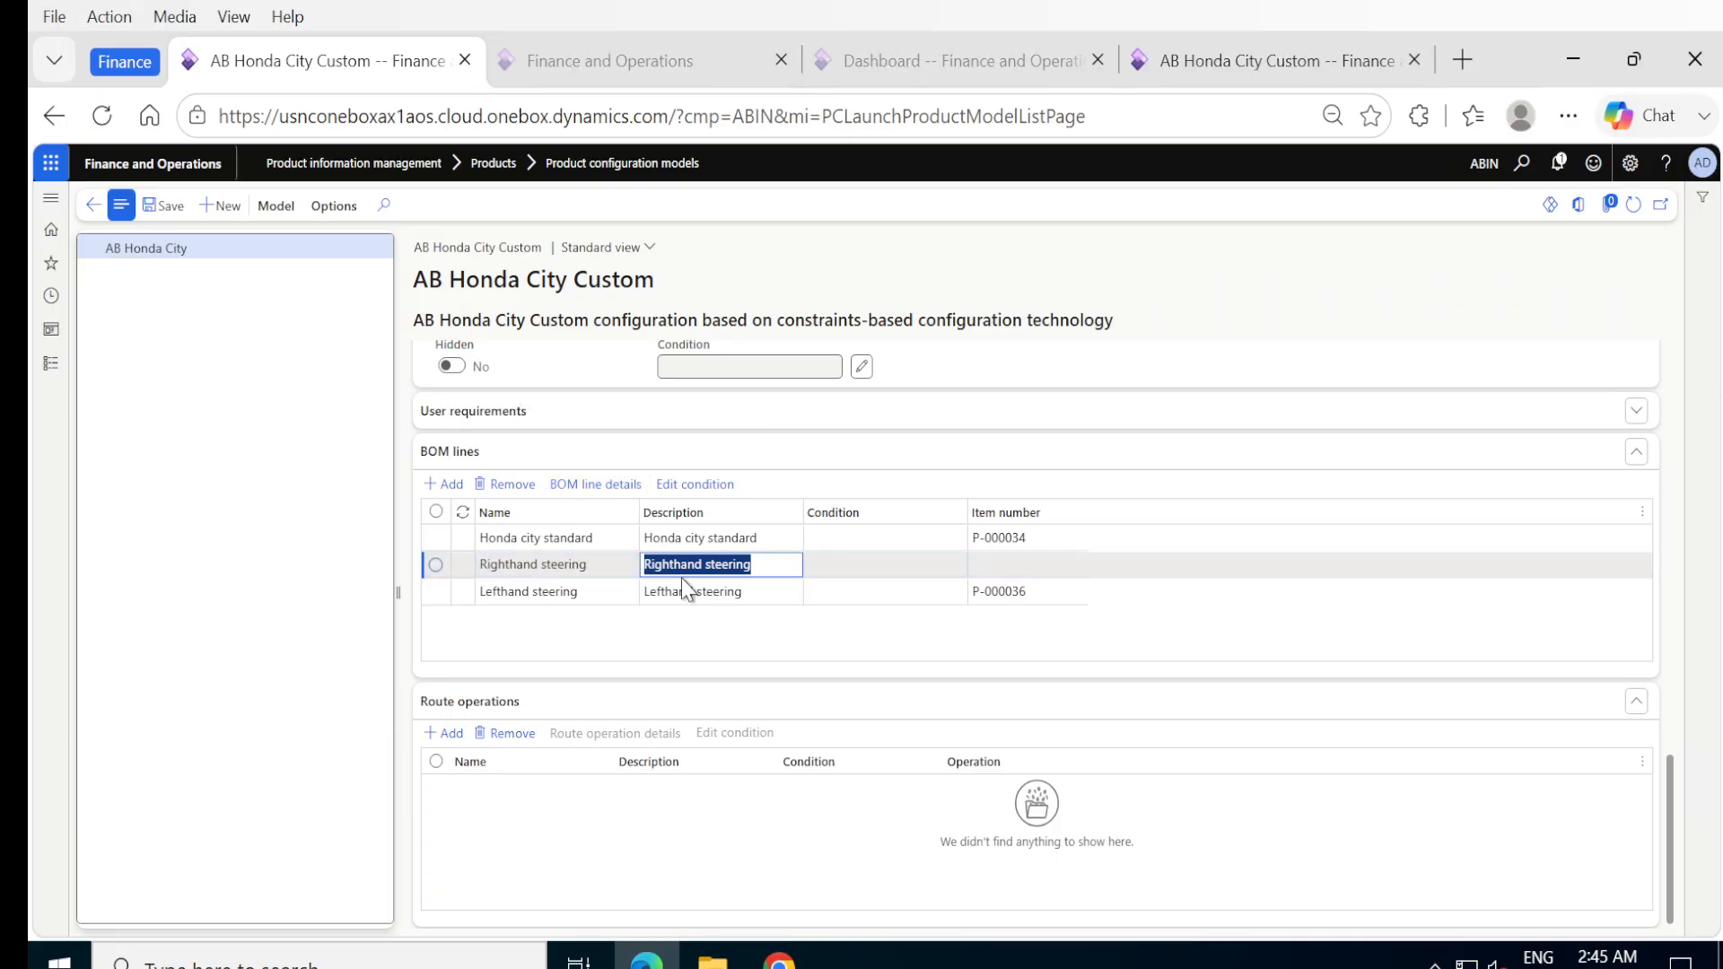
Assign item P-000035 to the Righthand steering BOM line and include Calculation set to Yes.
left_click(573, 487)
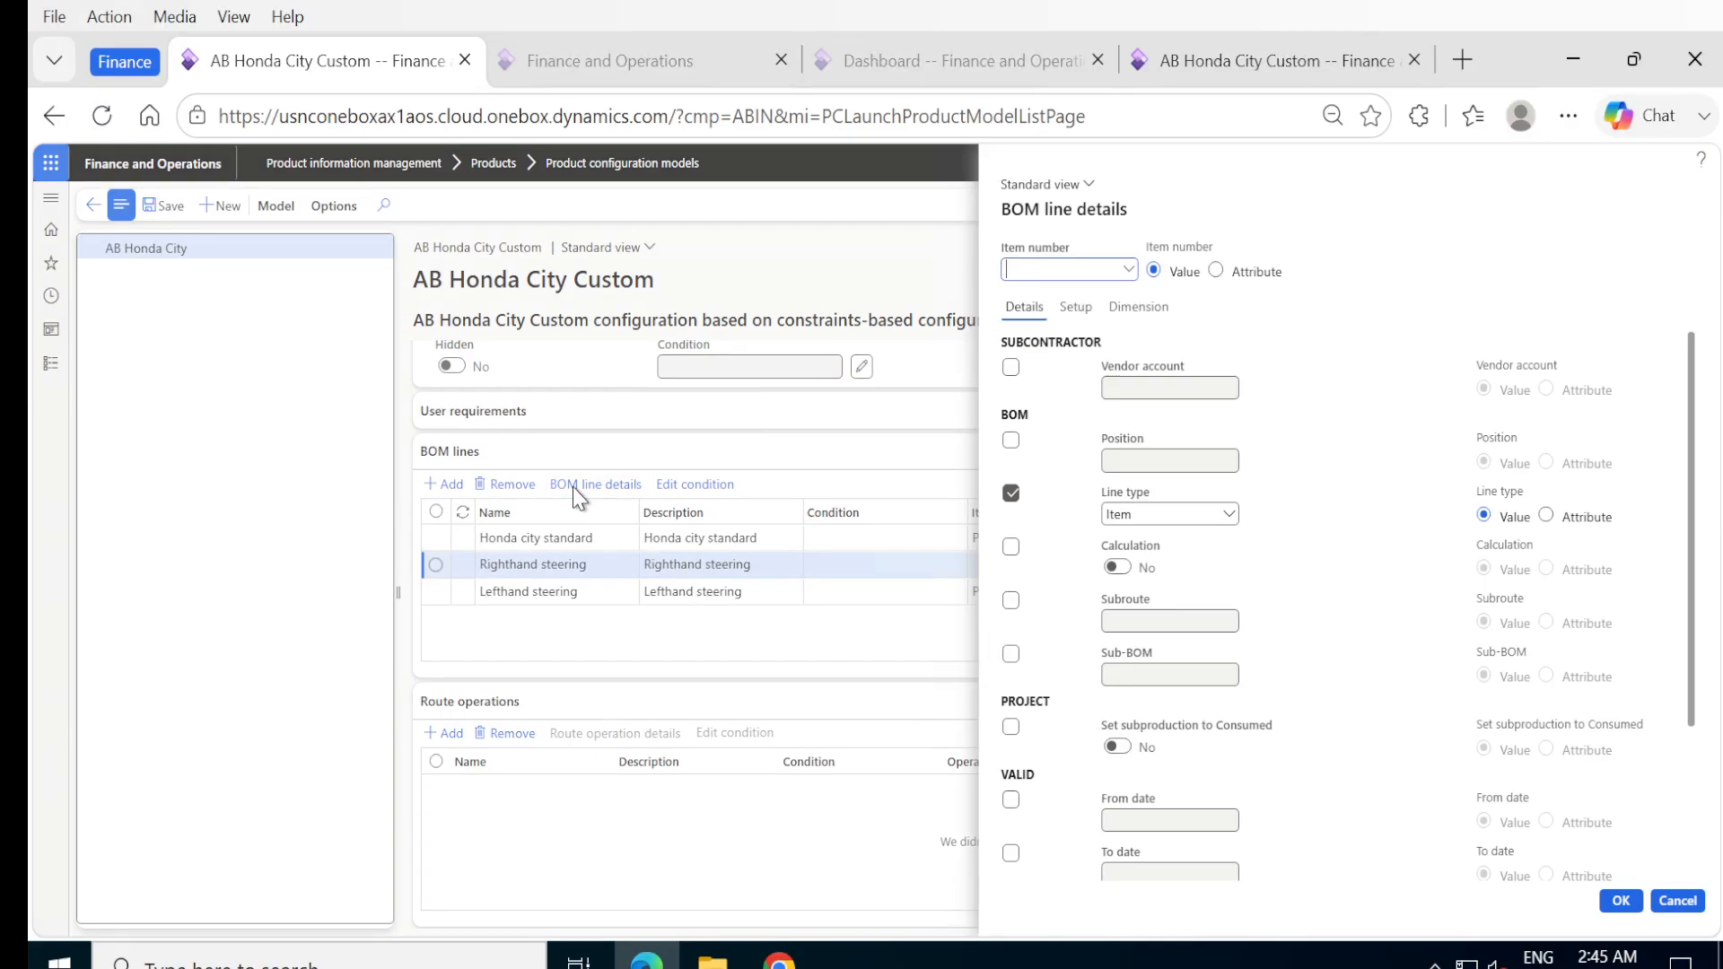
left_click(1127, 269)
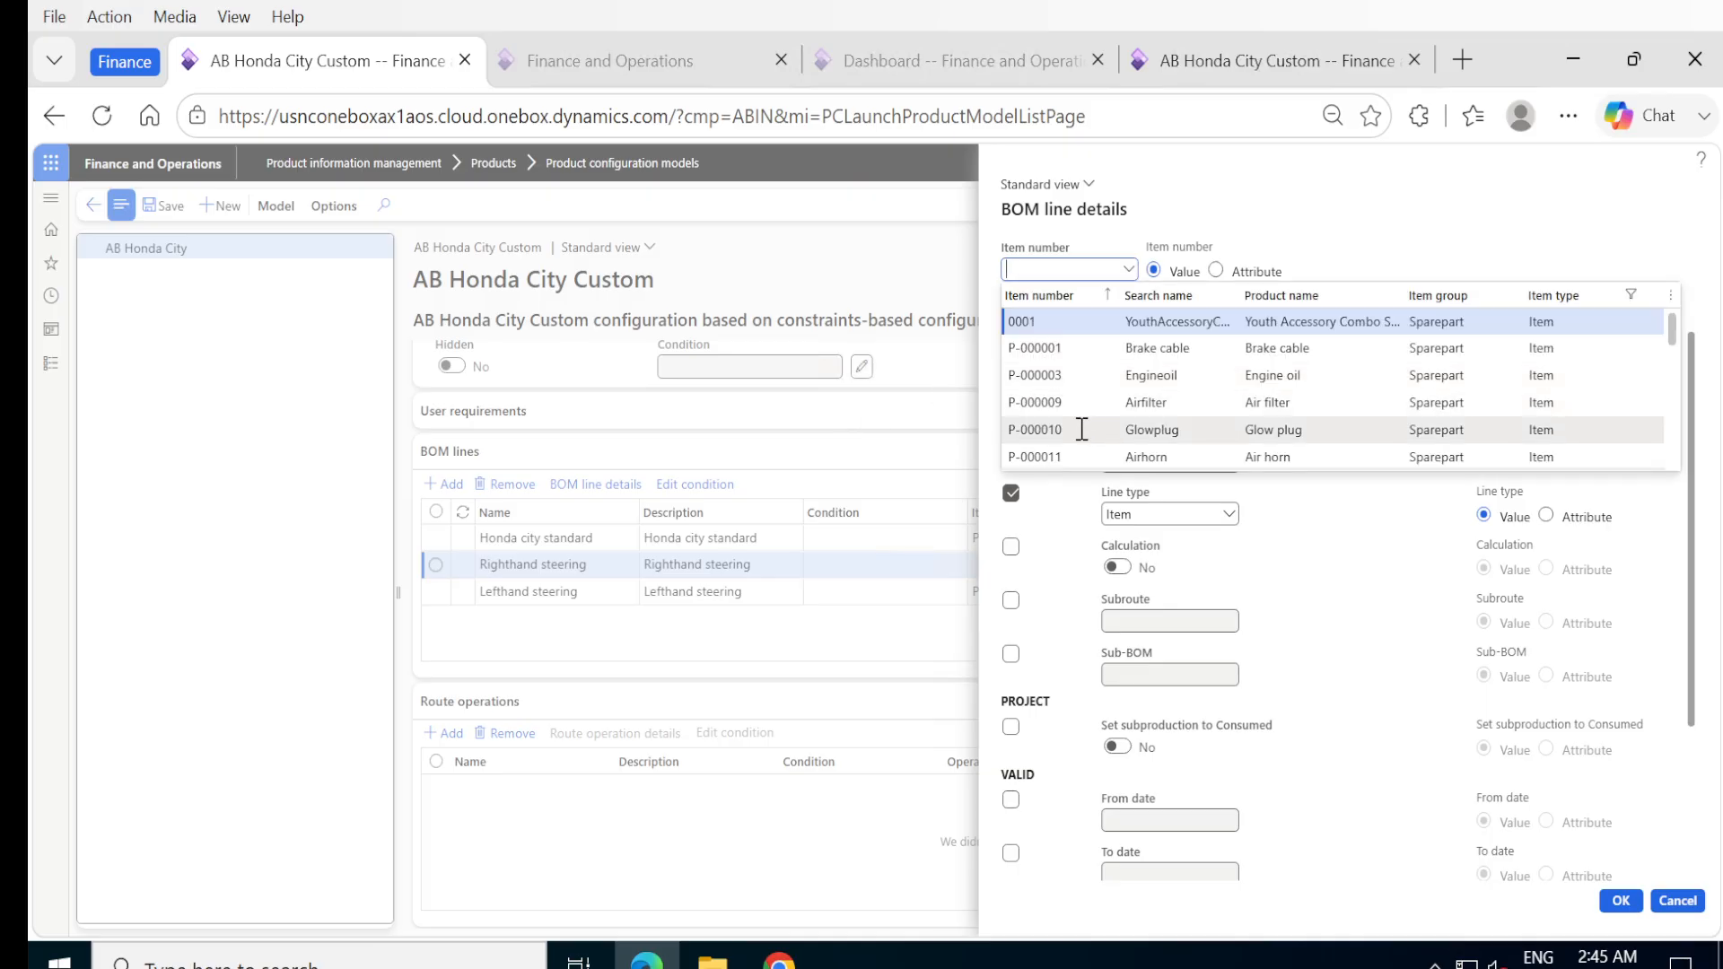
scroll(1081, 430, "down", 10)
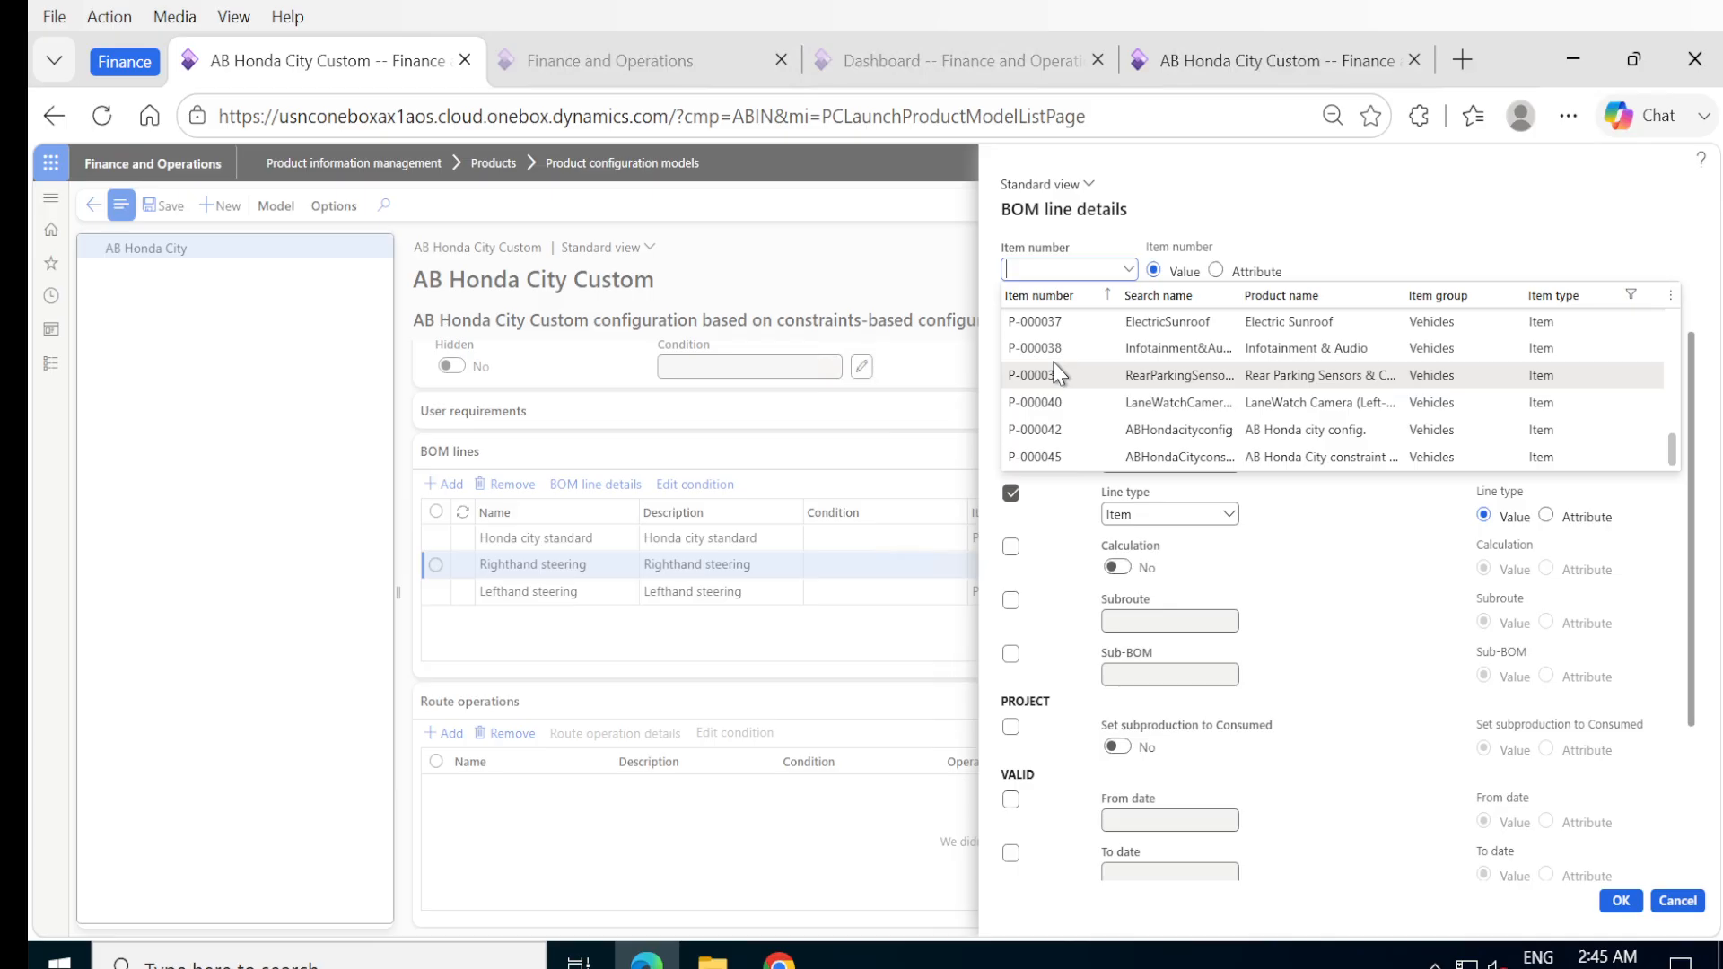
scroll(1055, 375, "up", 6)
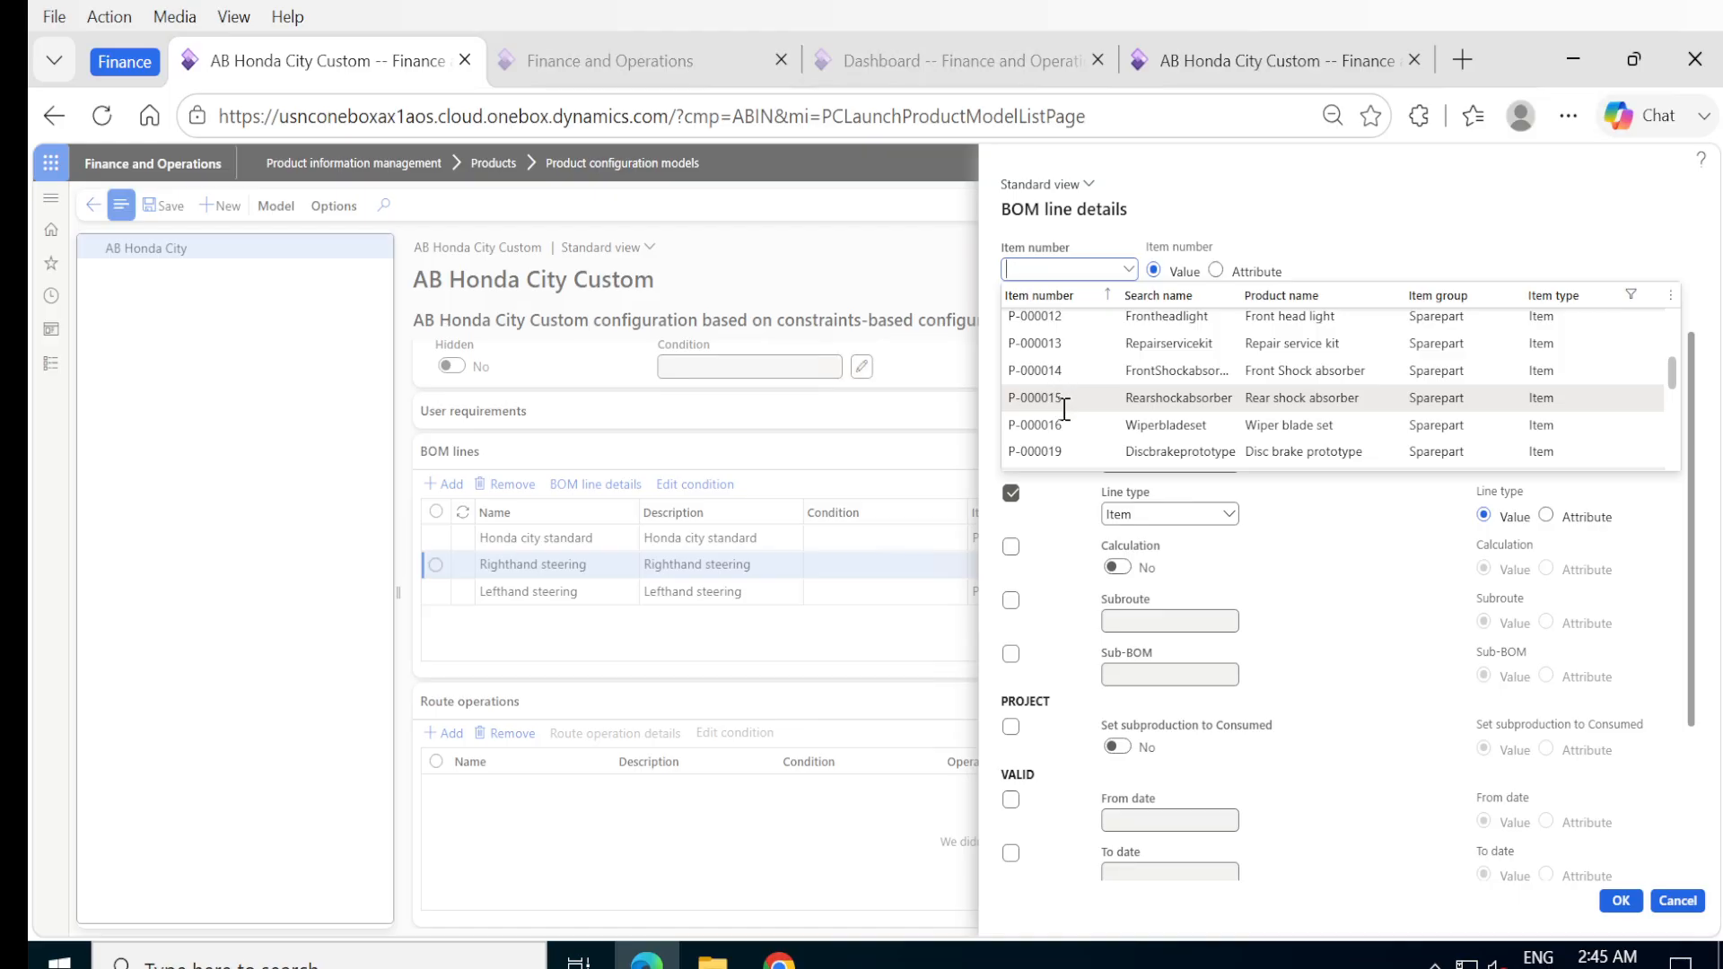
scroll(1065, 408, "down", 5)
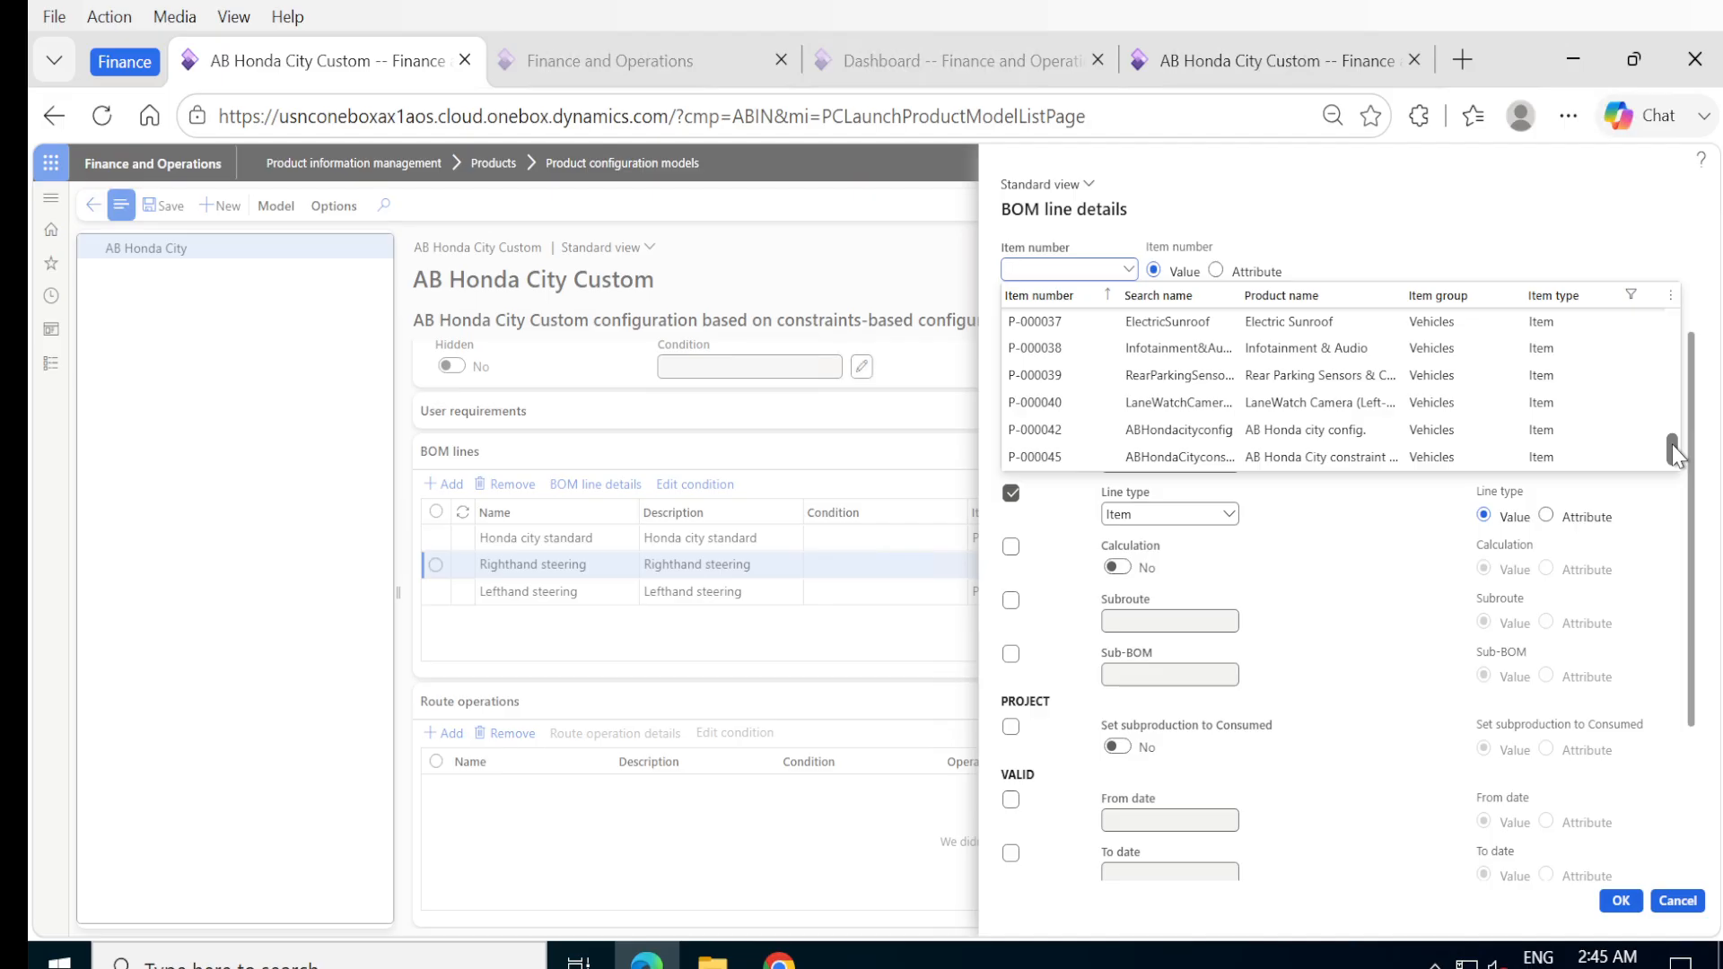
left_click_drag(1673, 446, 1667, 428)
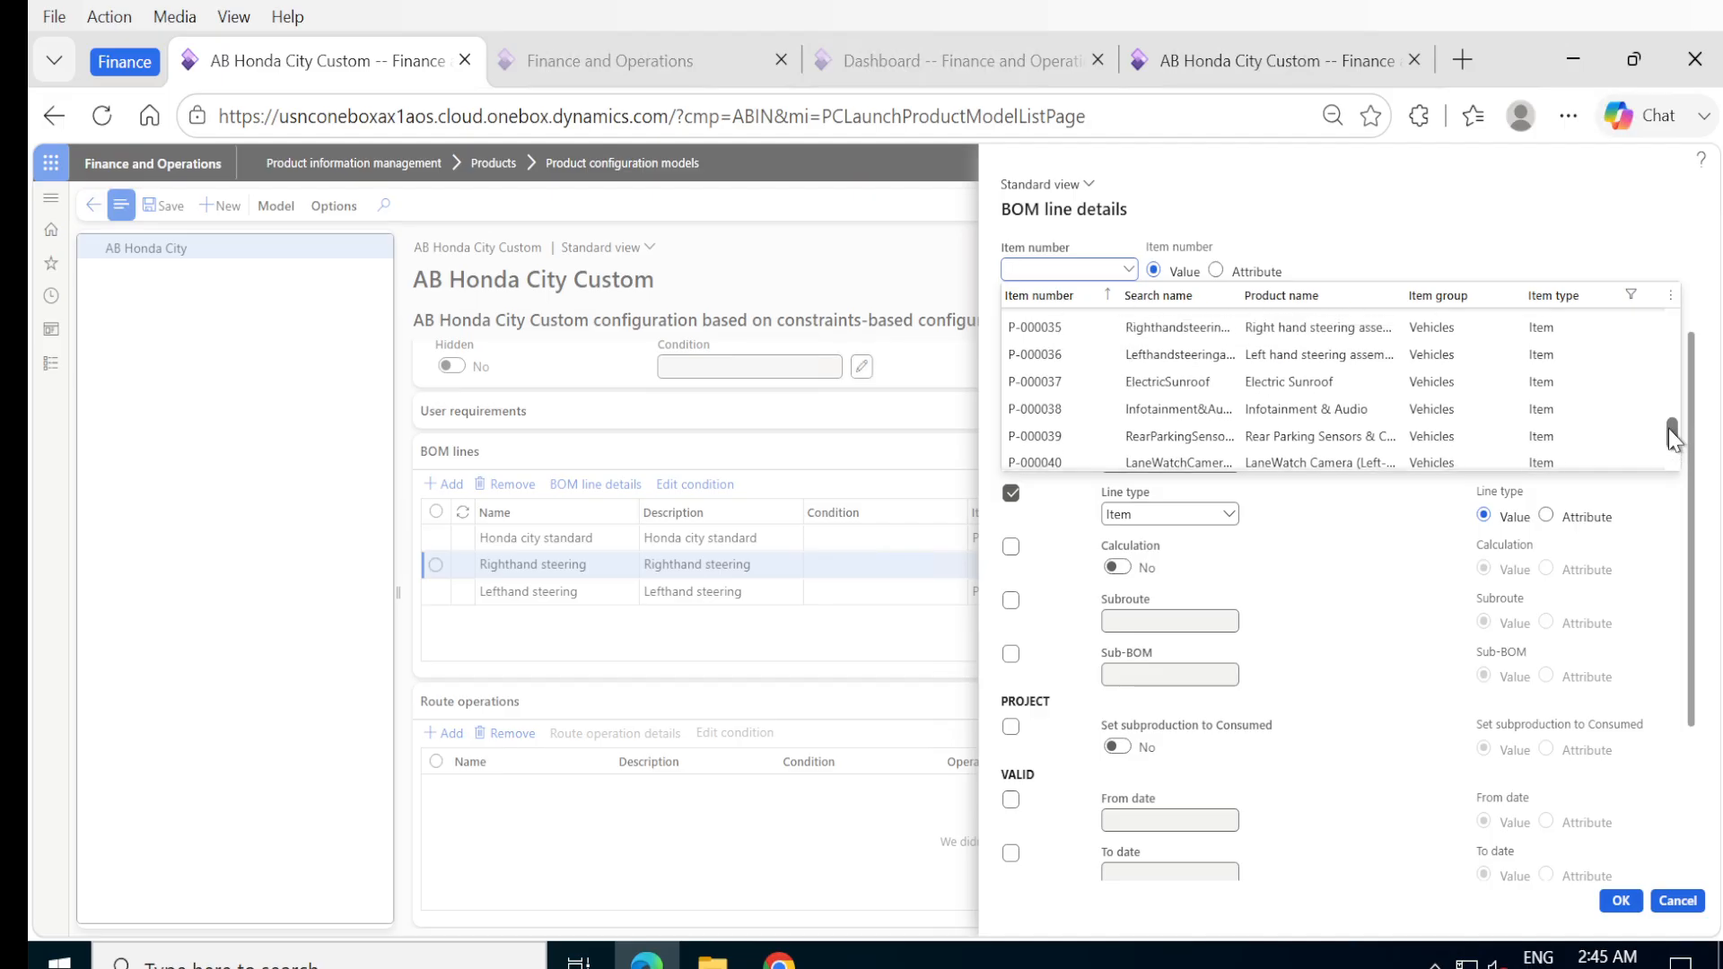
left_click(1065, 325)
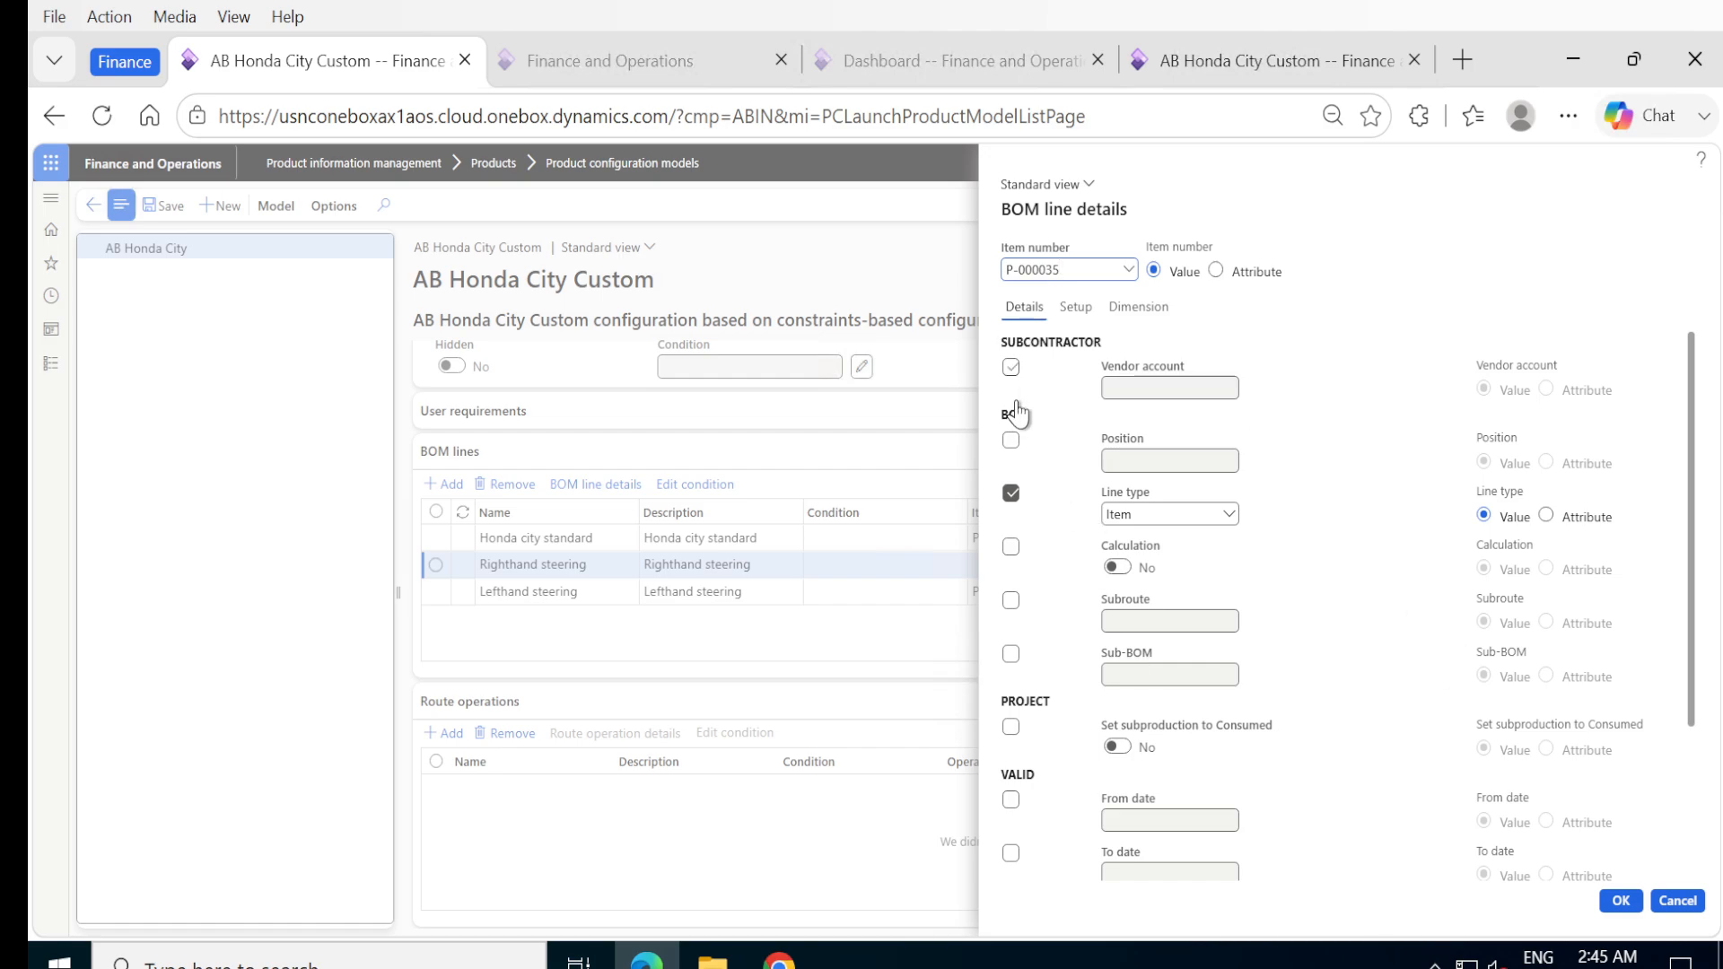
left_click(1011, 550)
left_click(1117, 568)
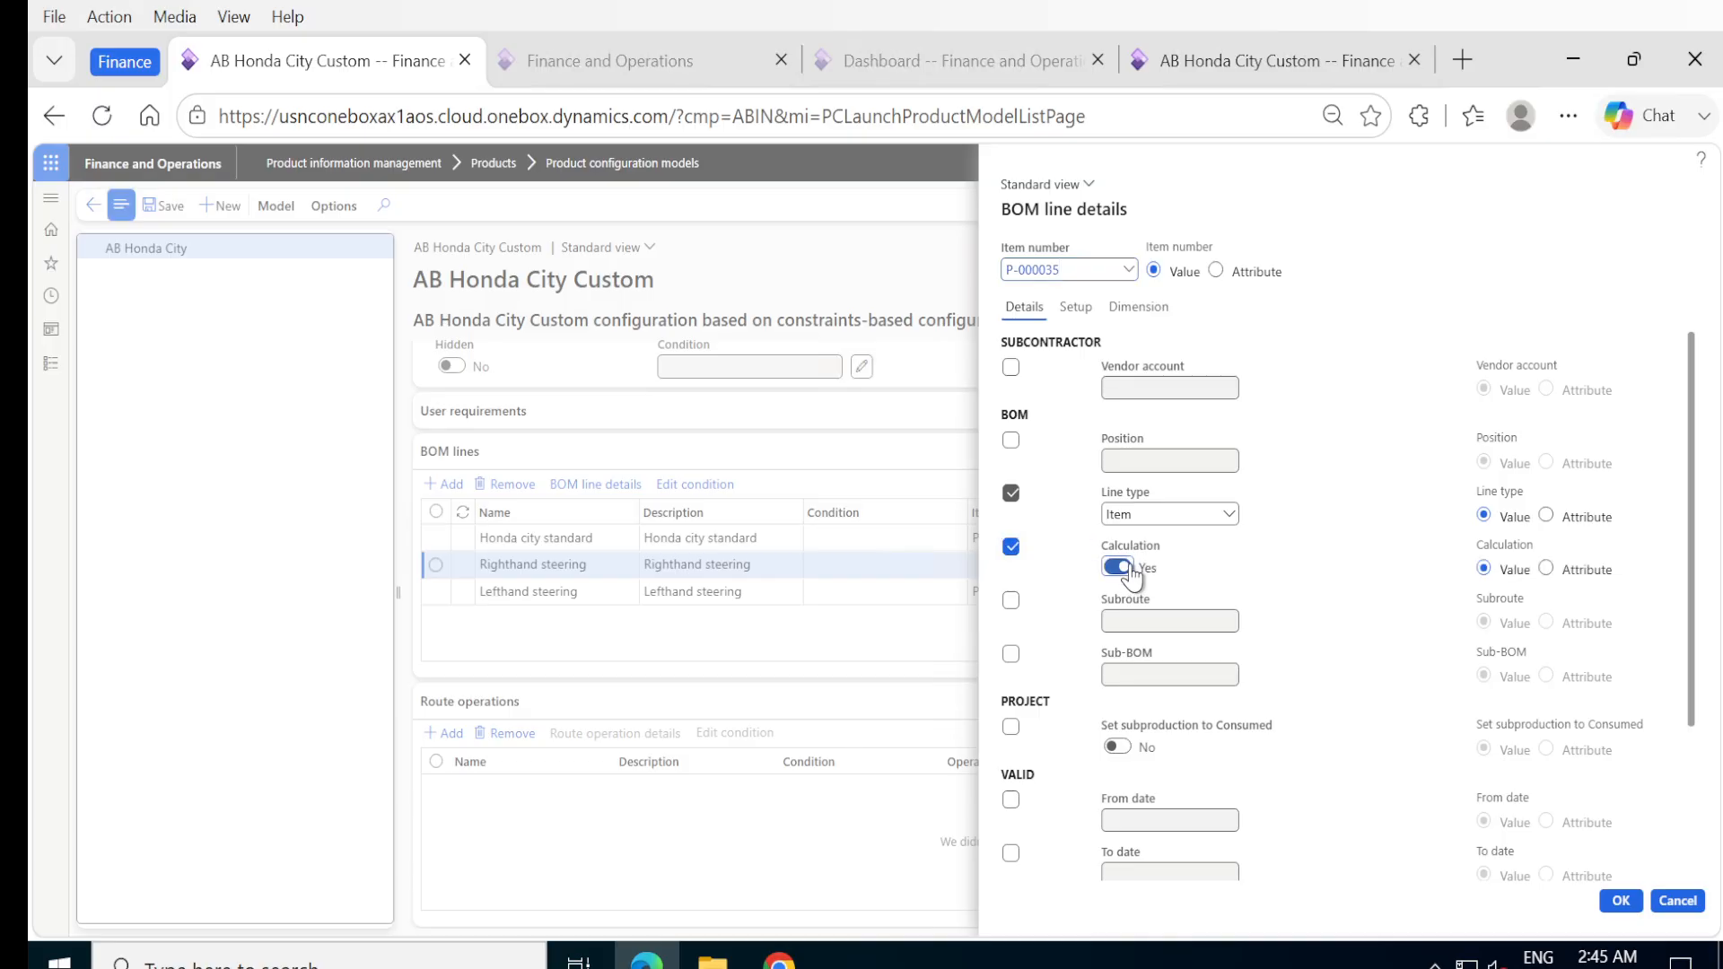
Include the quantity in the Righthand steering line's consumption calculation and accept the BOM line details.
left_click(1076, 308)
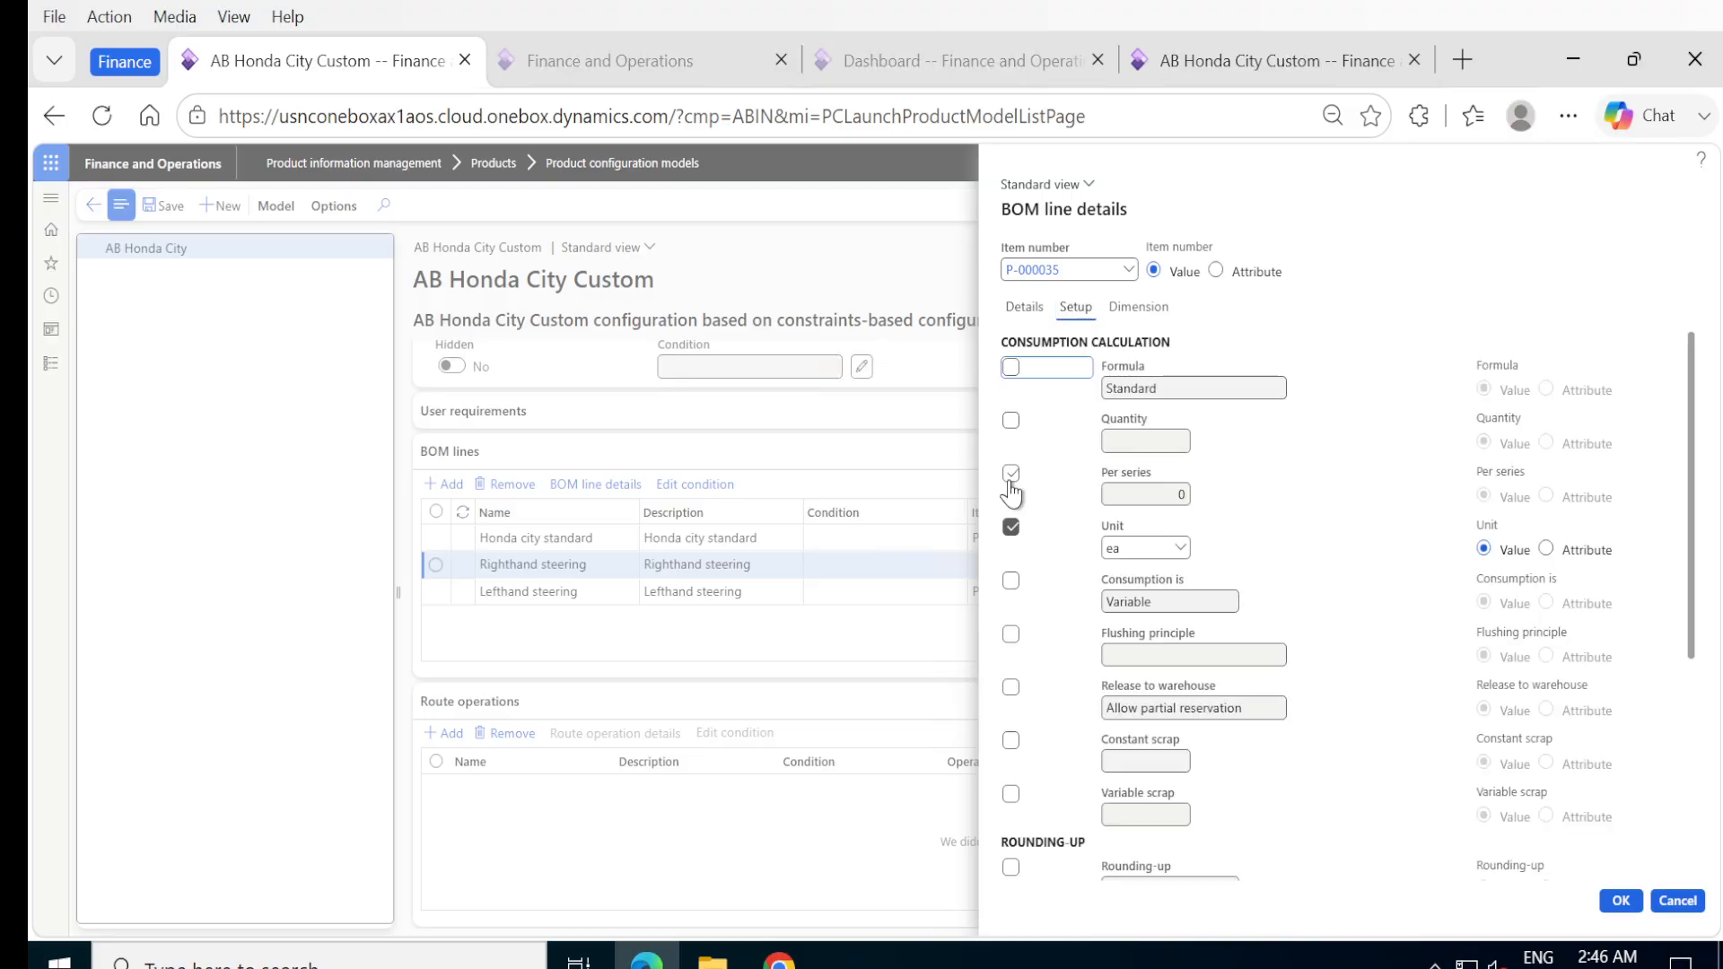
left_click(1013, 421)
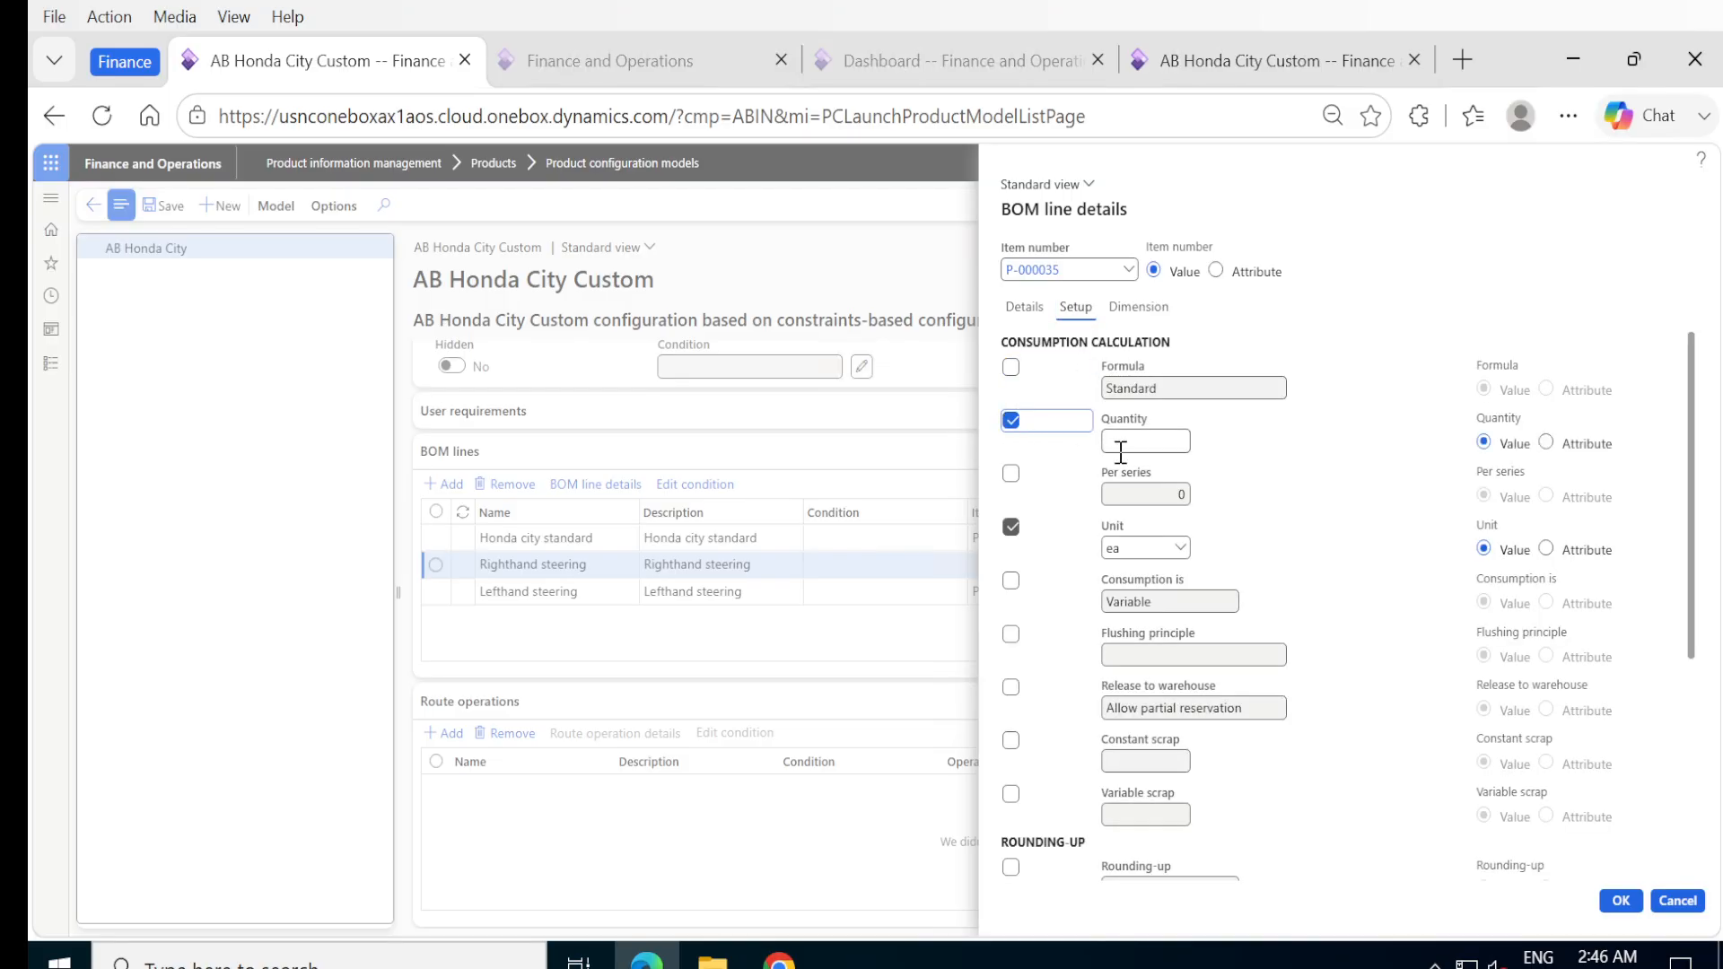
left_click(1125, 447)
left_click(1621, 900)
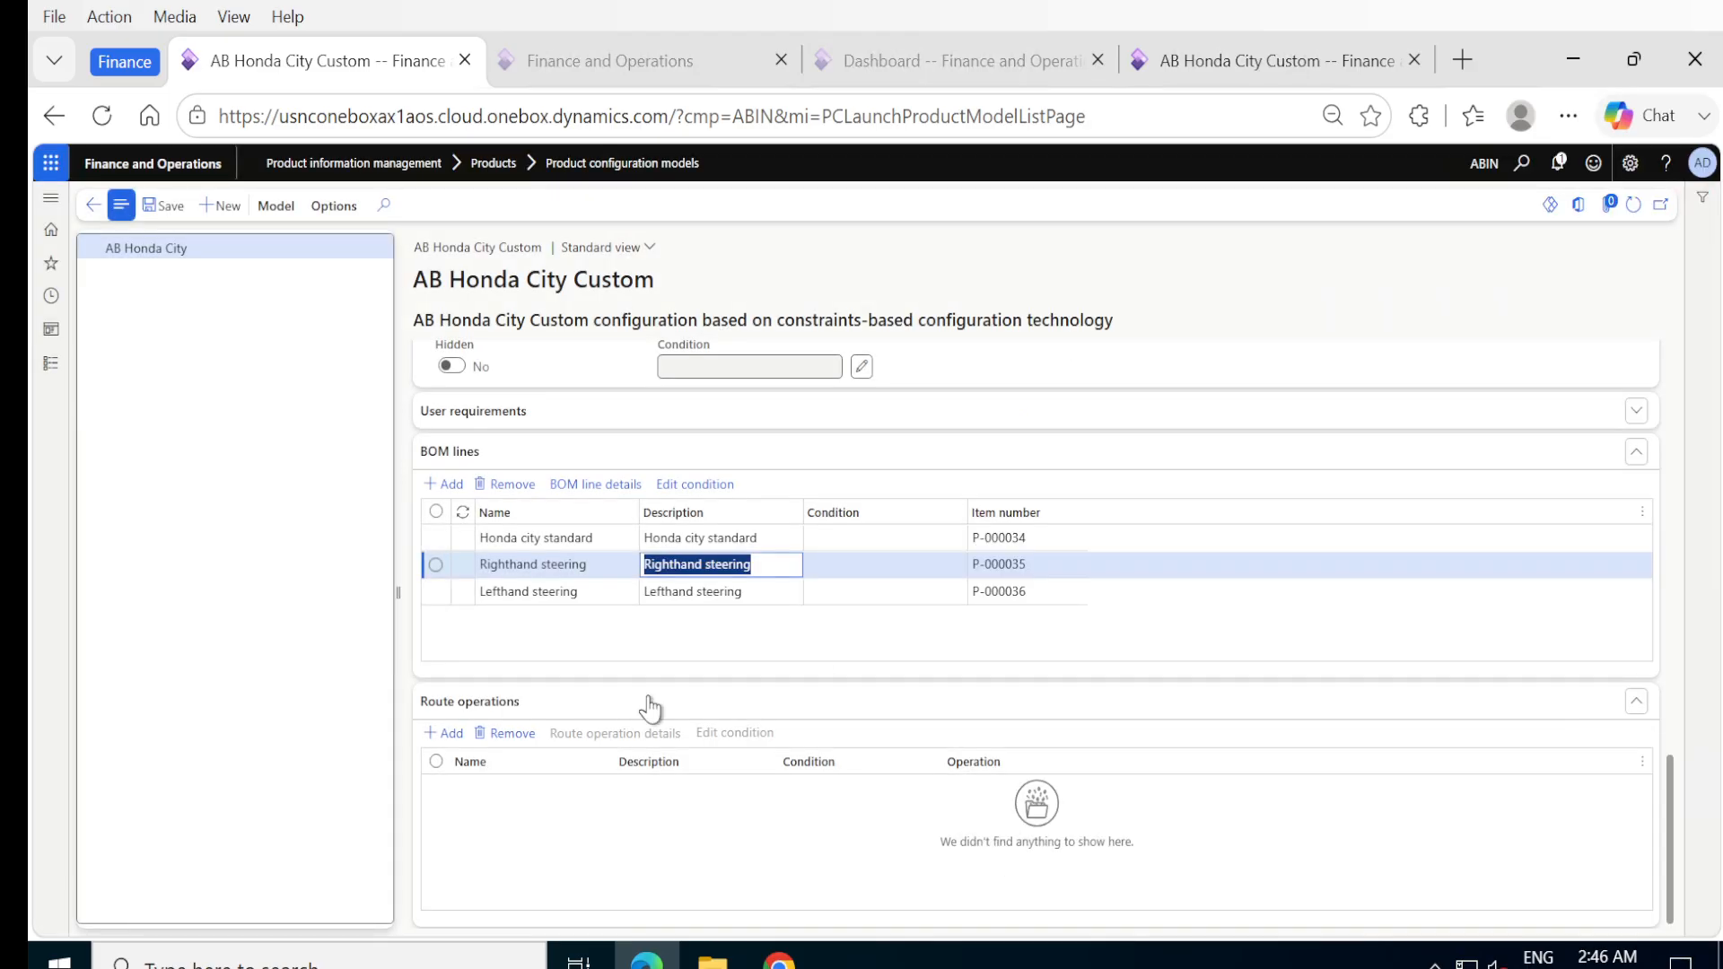
Add a BOM line named Infotainment below Lefthand steering, with the description Infotainment, and save the line.
left_click(436, 592)
key("Down")
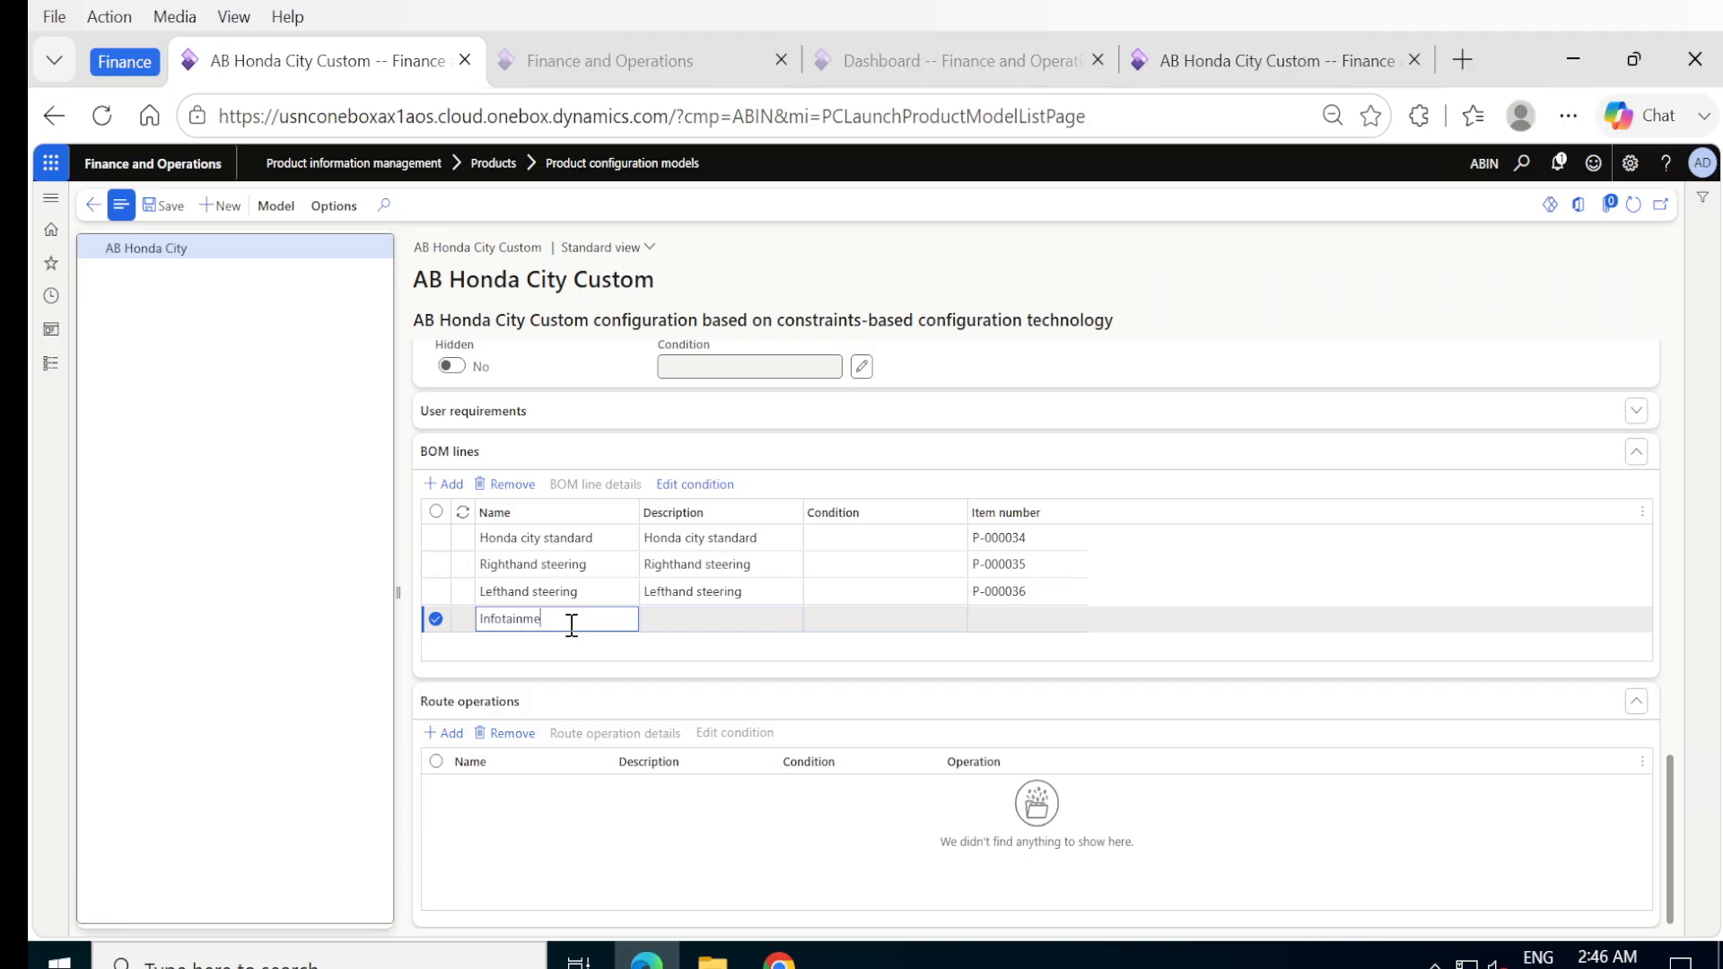
type("Infotainment")
key("Tab")
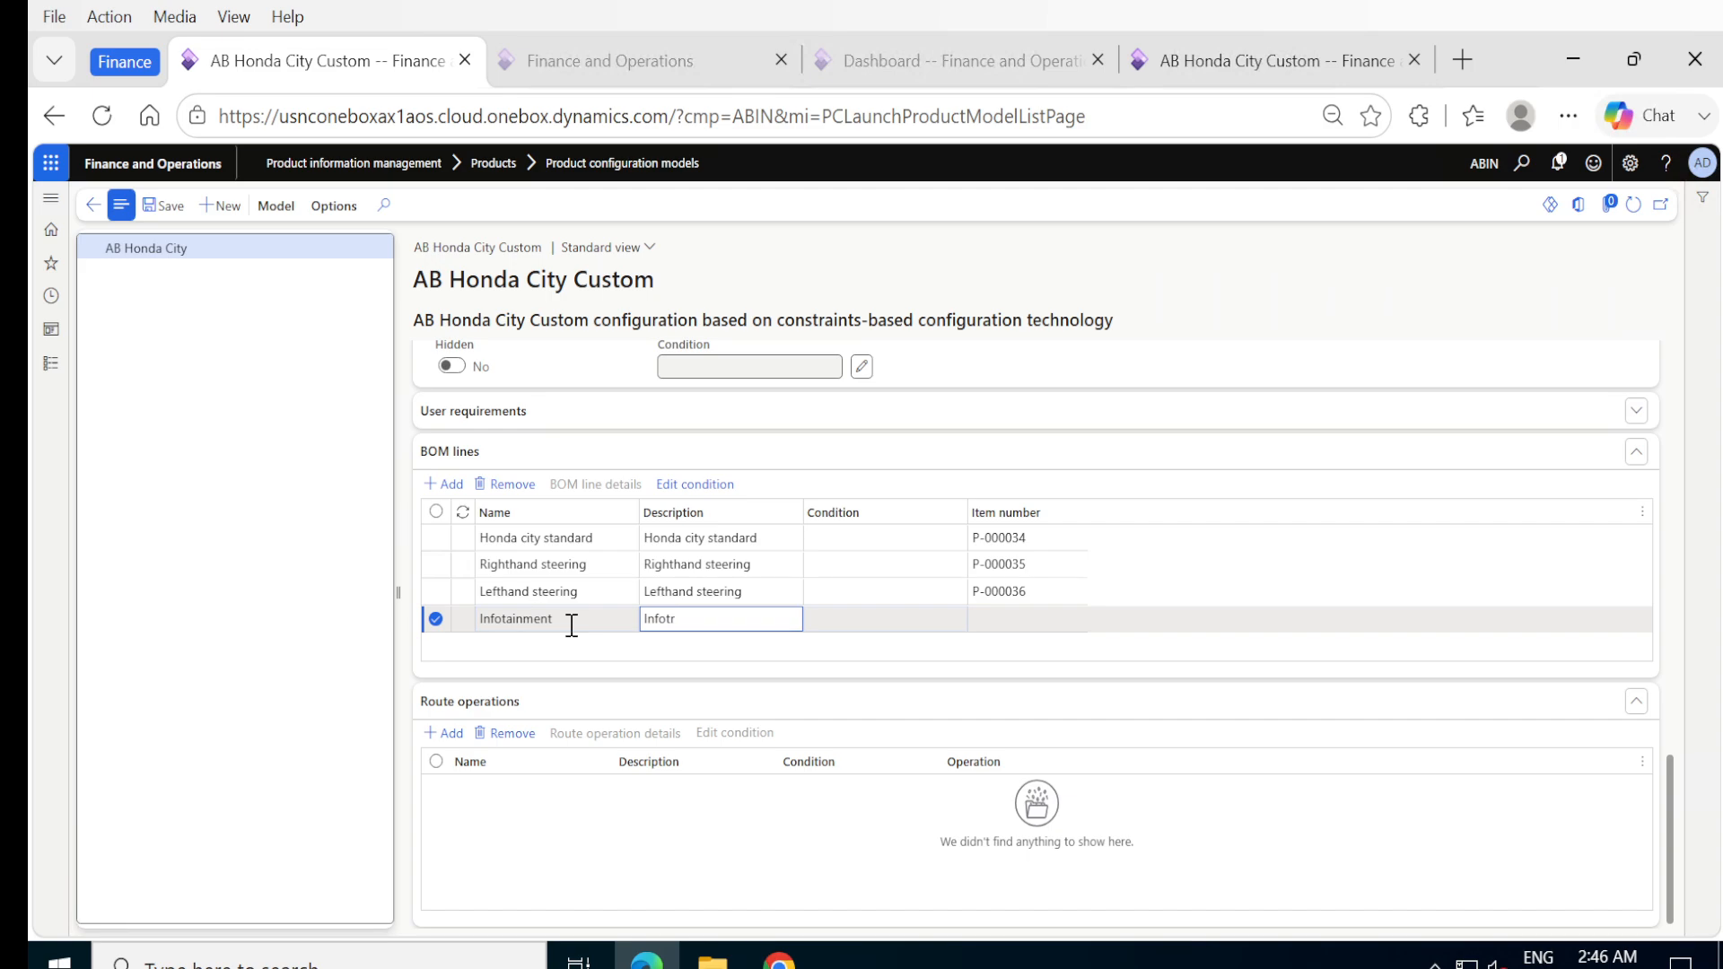
type("Infotainment")
key("Tab")
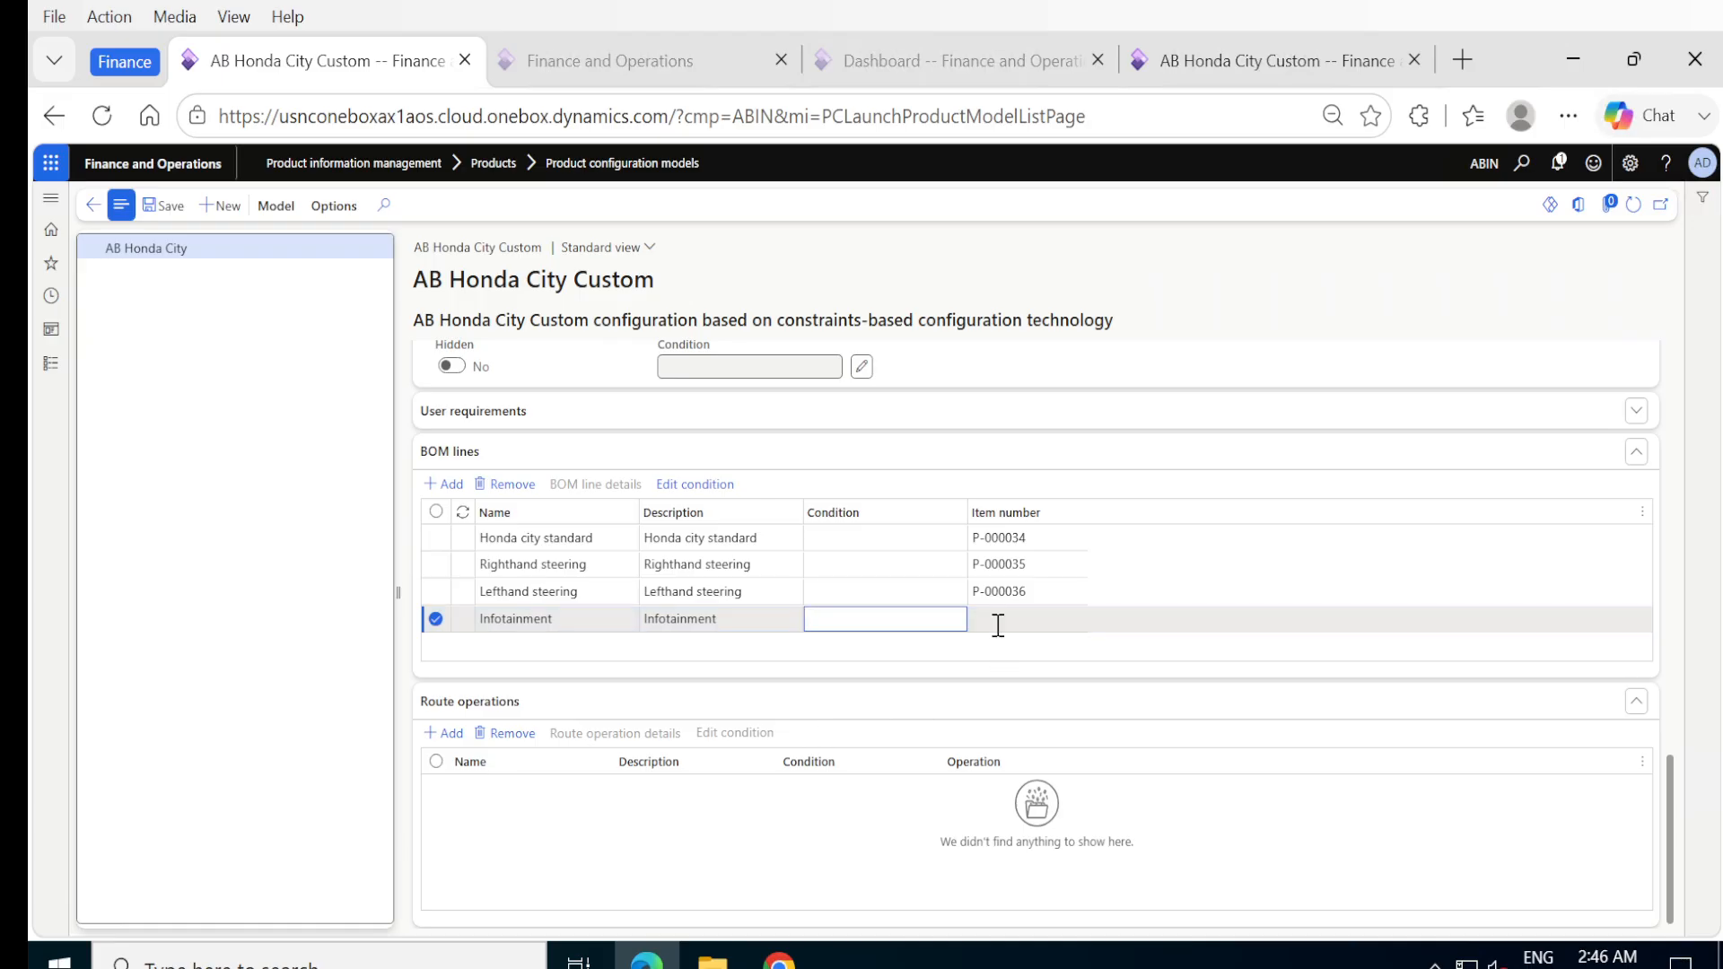
left_click(998, 626)
left_click(173, 206)
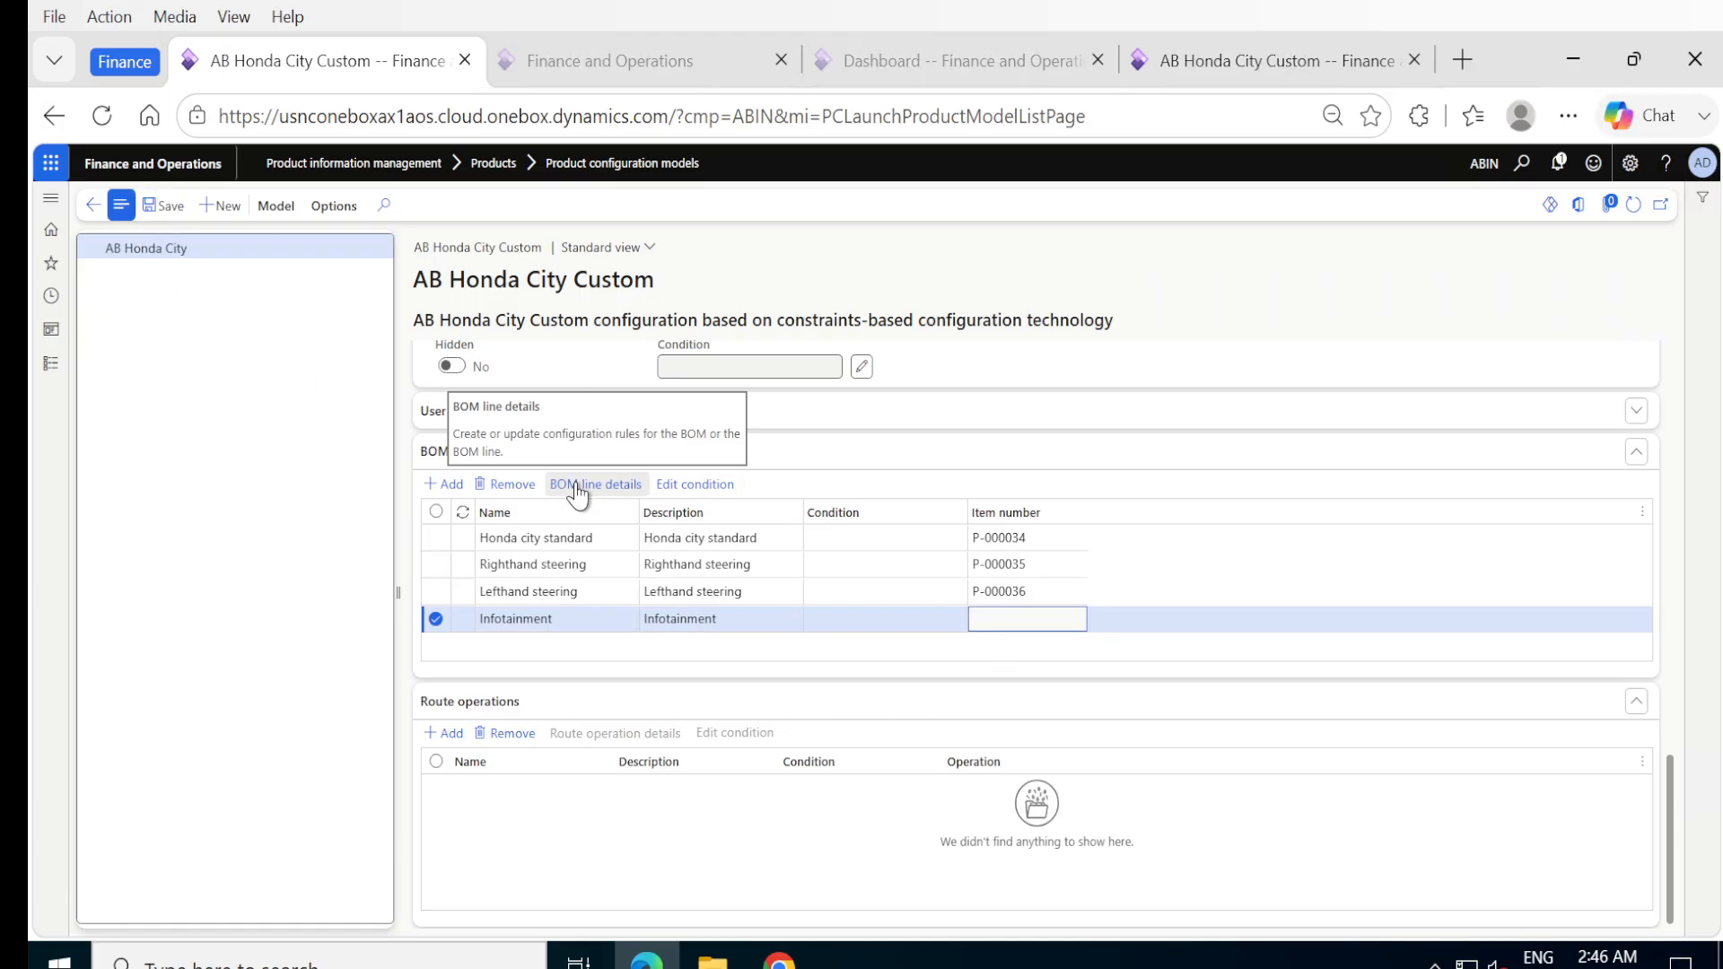
Assign item P-000038, Infotainment & Audio, to the Infotainment BOM line and include Calculation set to Yes.
left_click(577, 489)
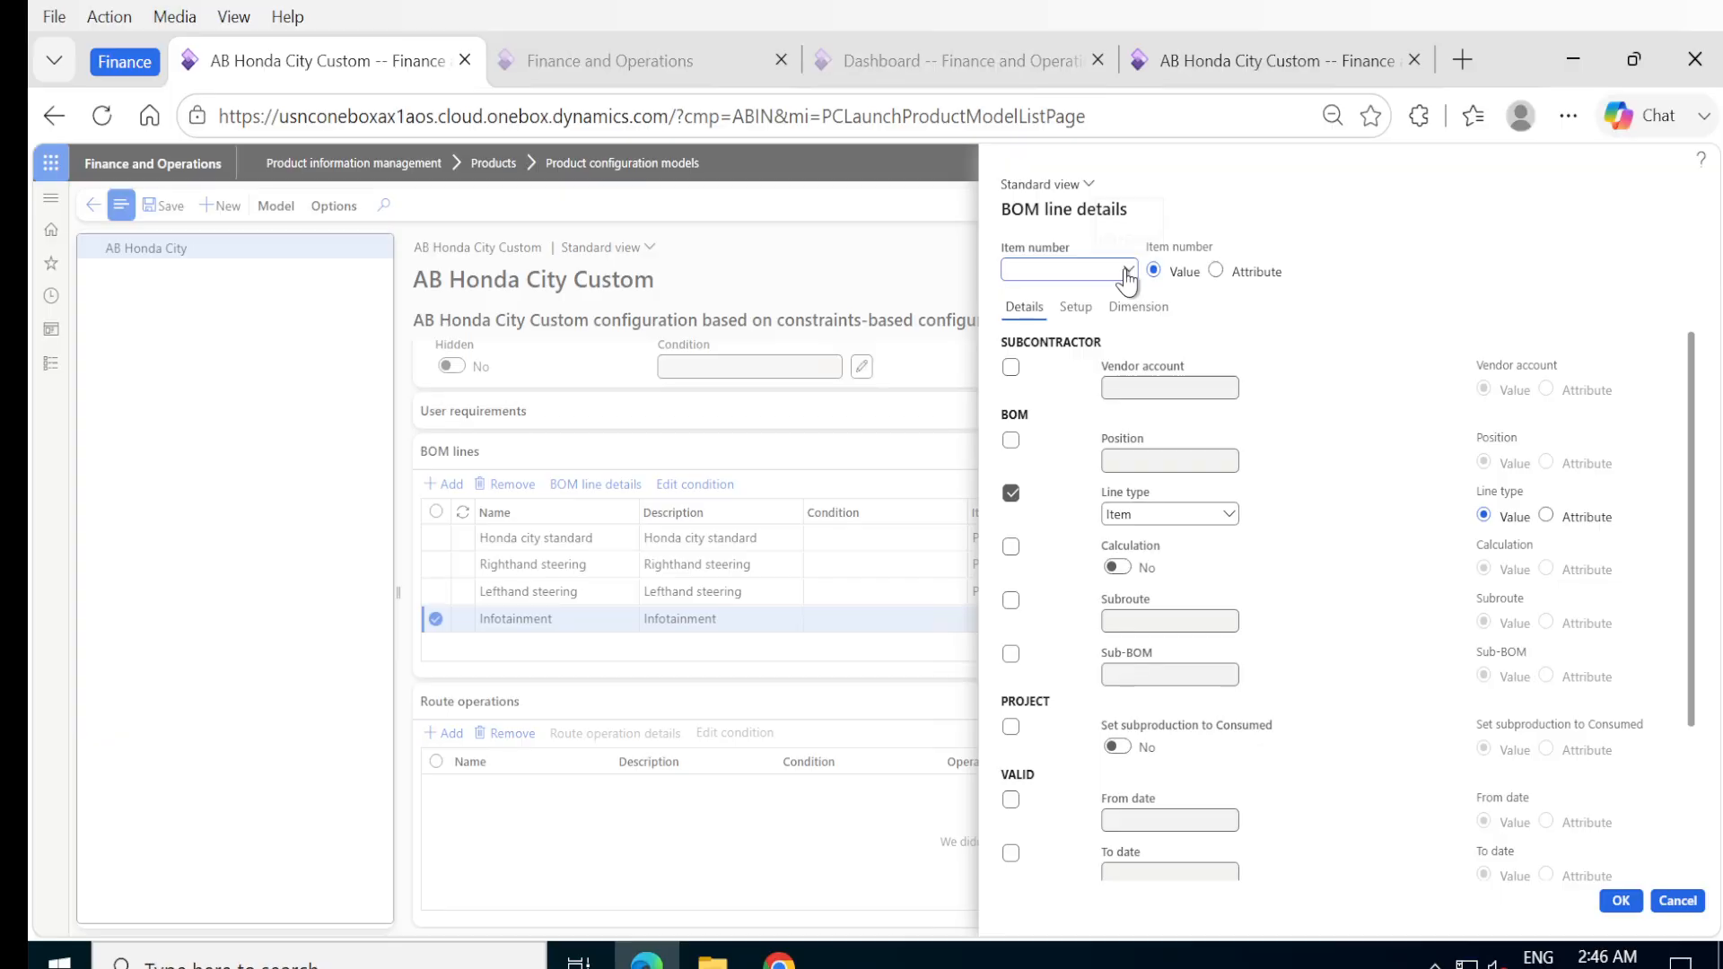
left_click(1128, 269)
scroll(1100, 425, "down", 5)
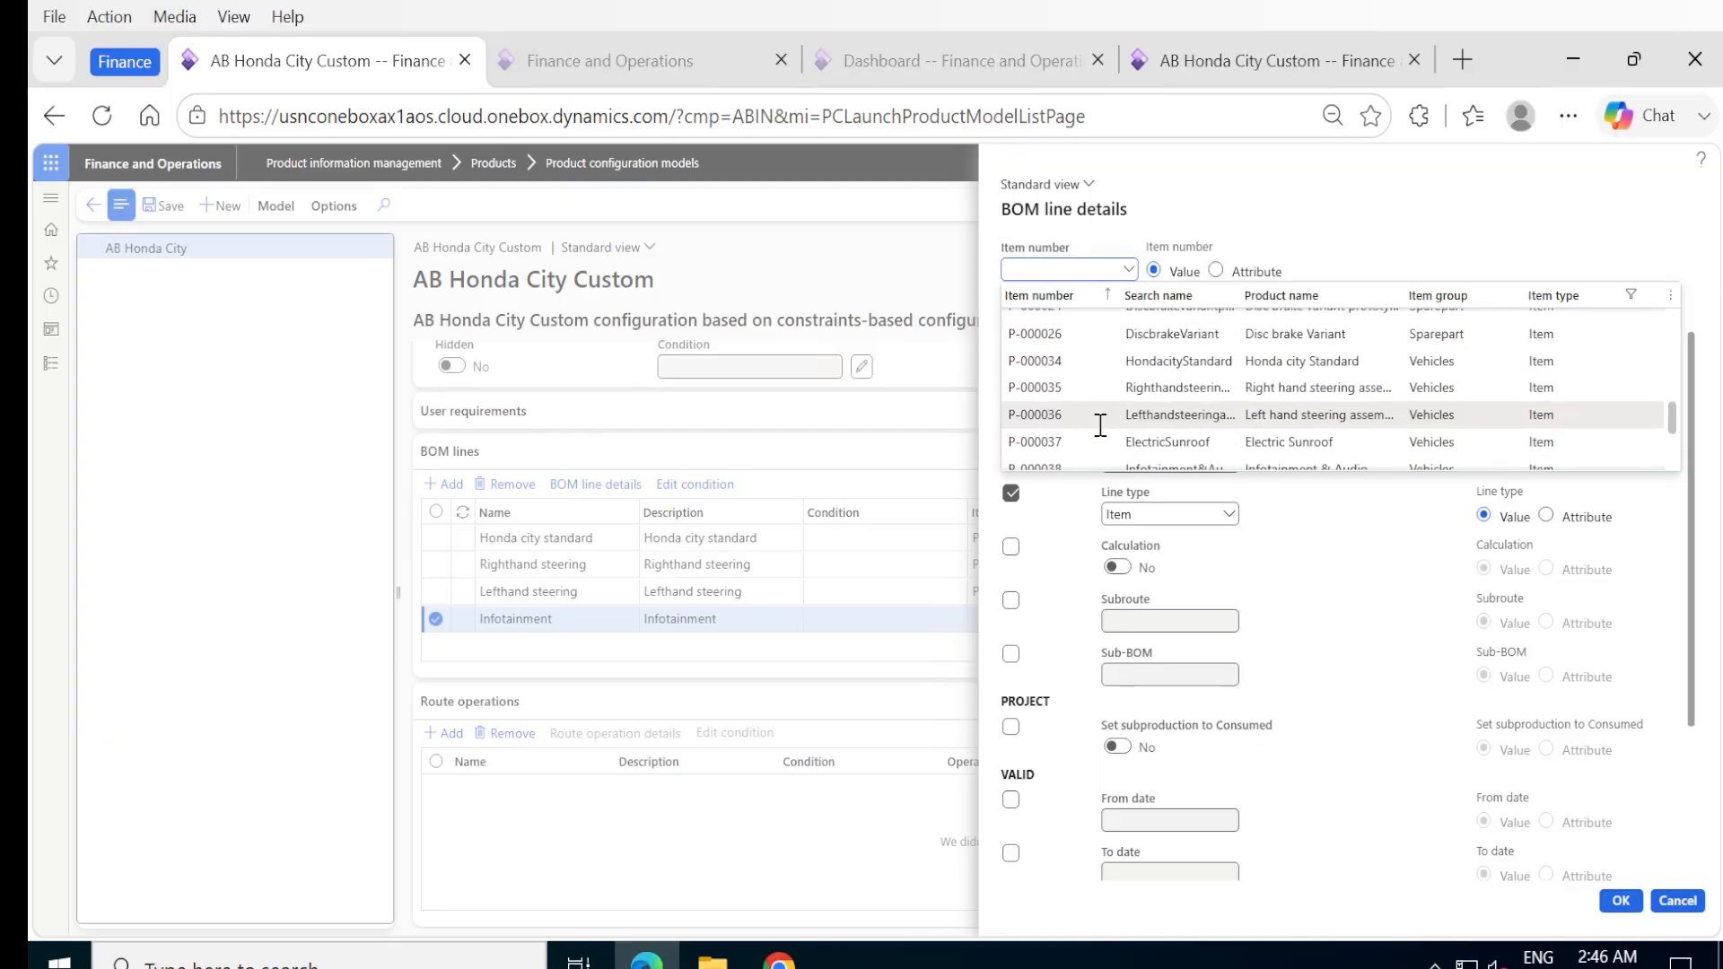
left_click(1088, 408)
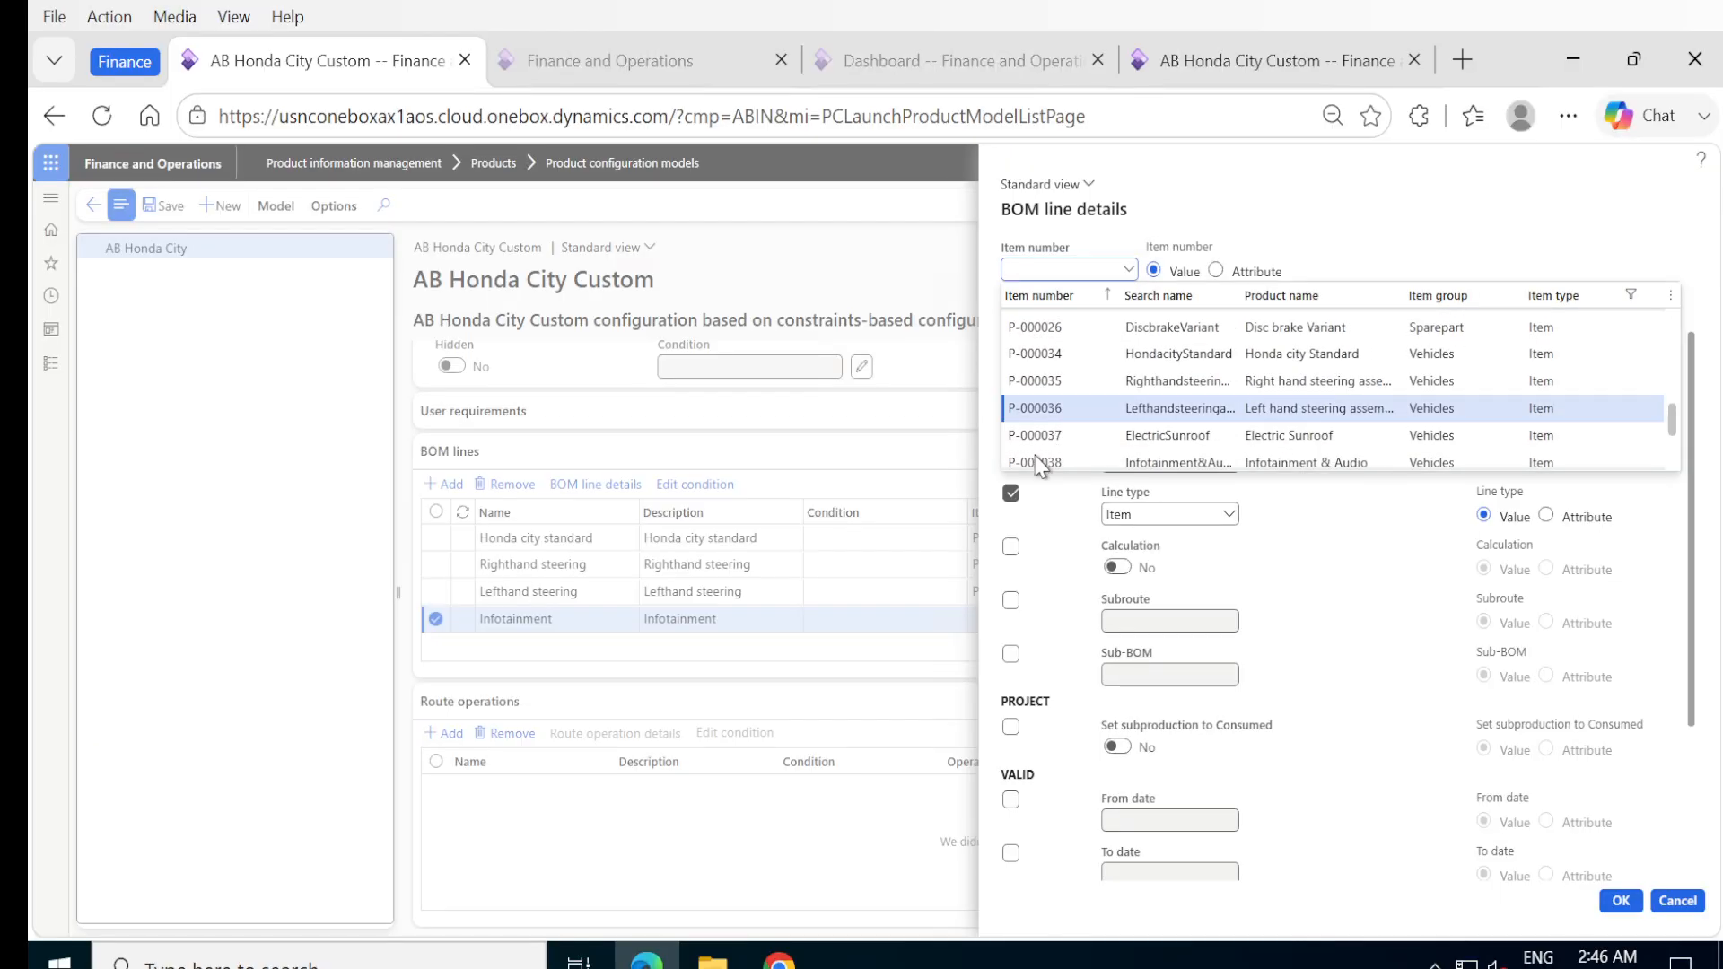
left_click(1130, 271)
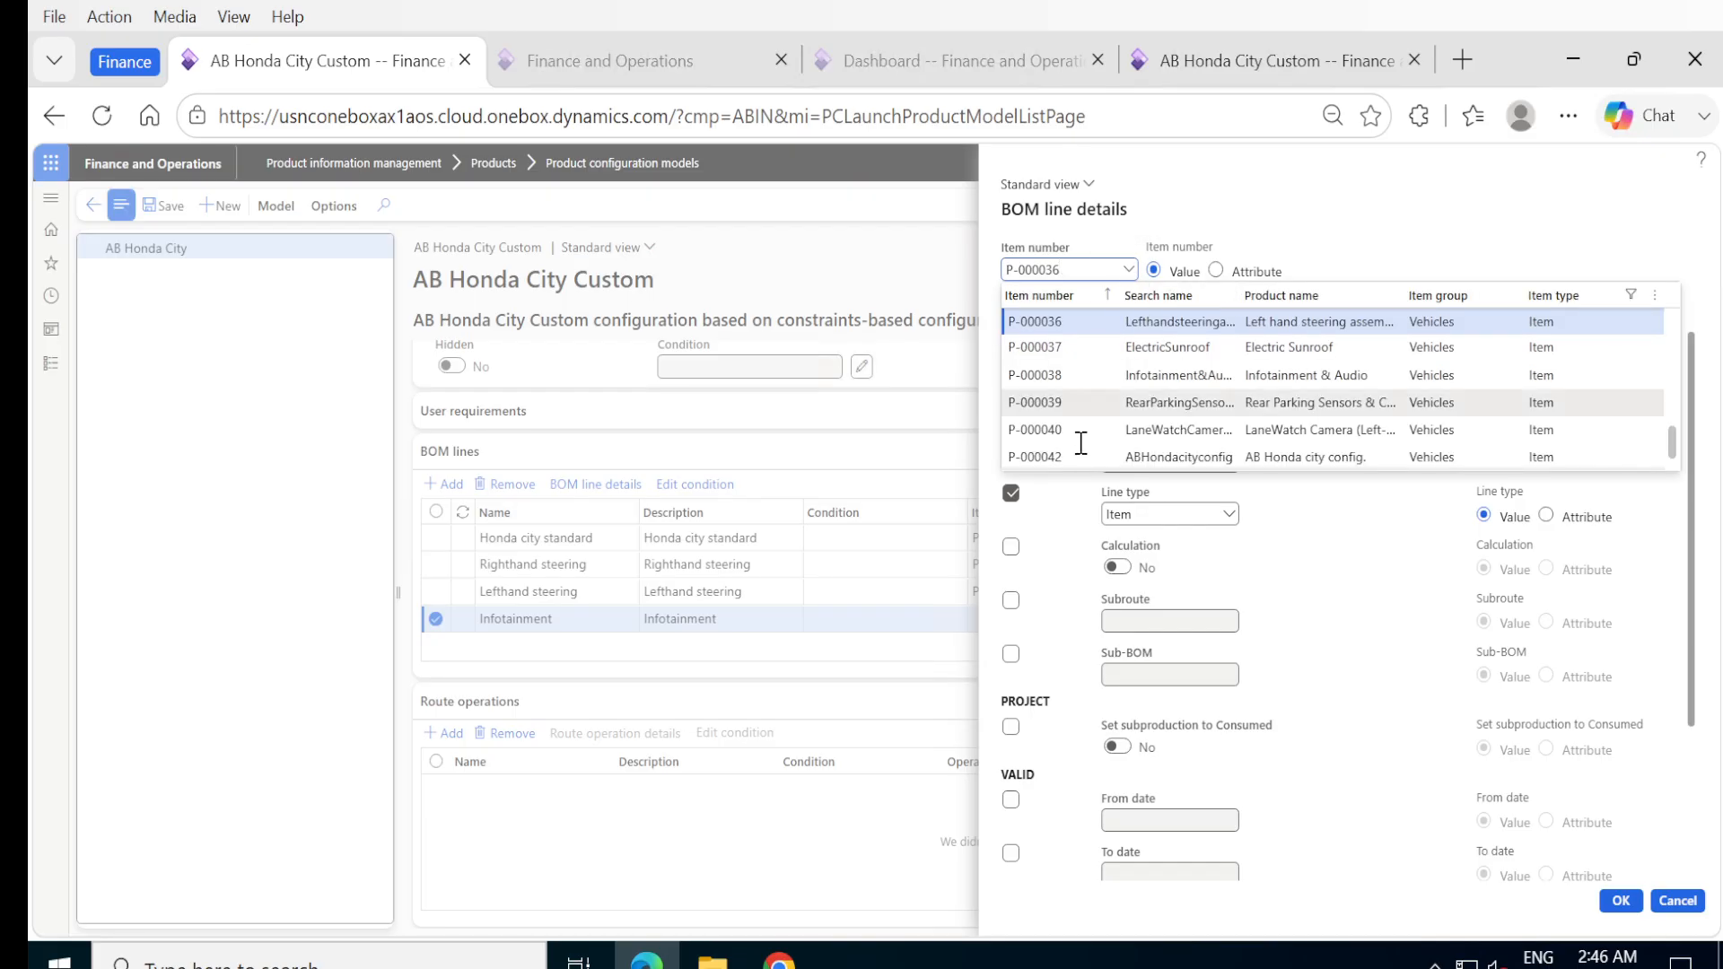
left_click(1038, 373)
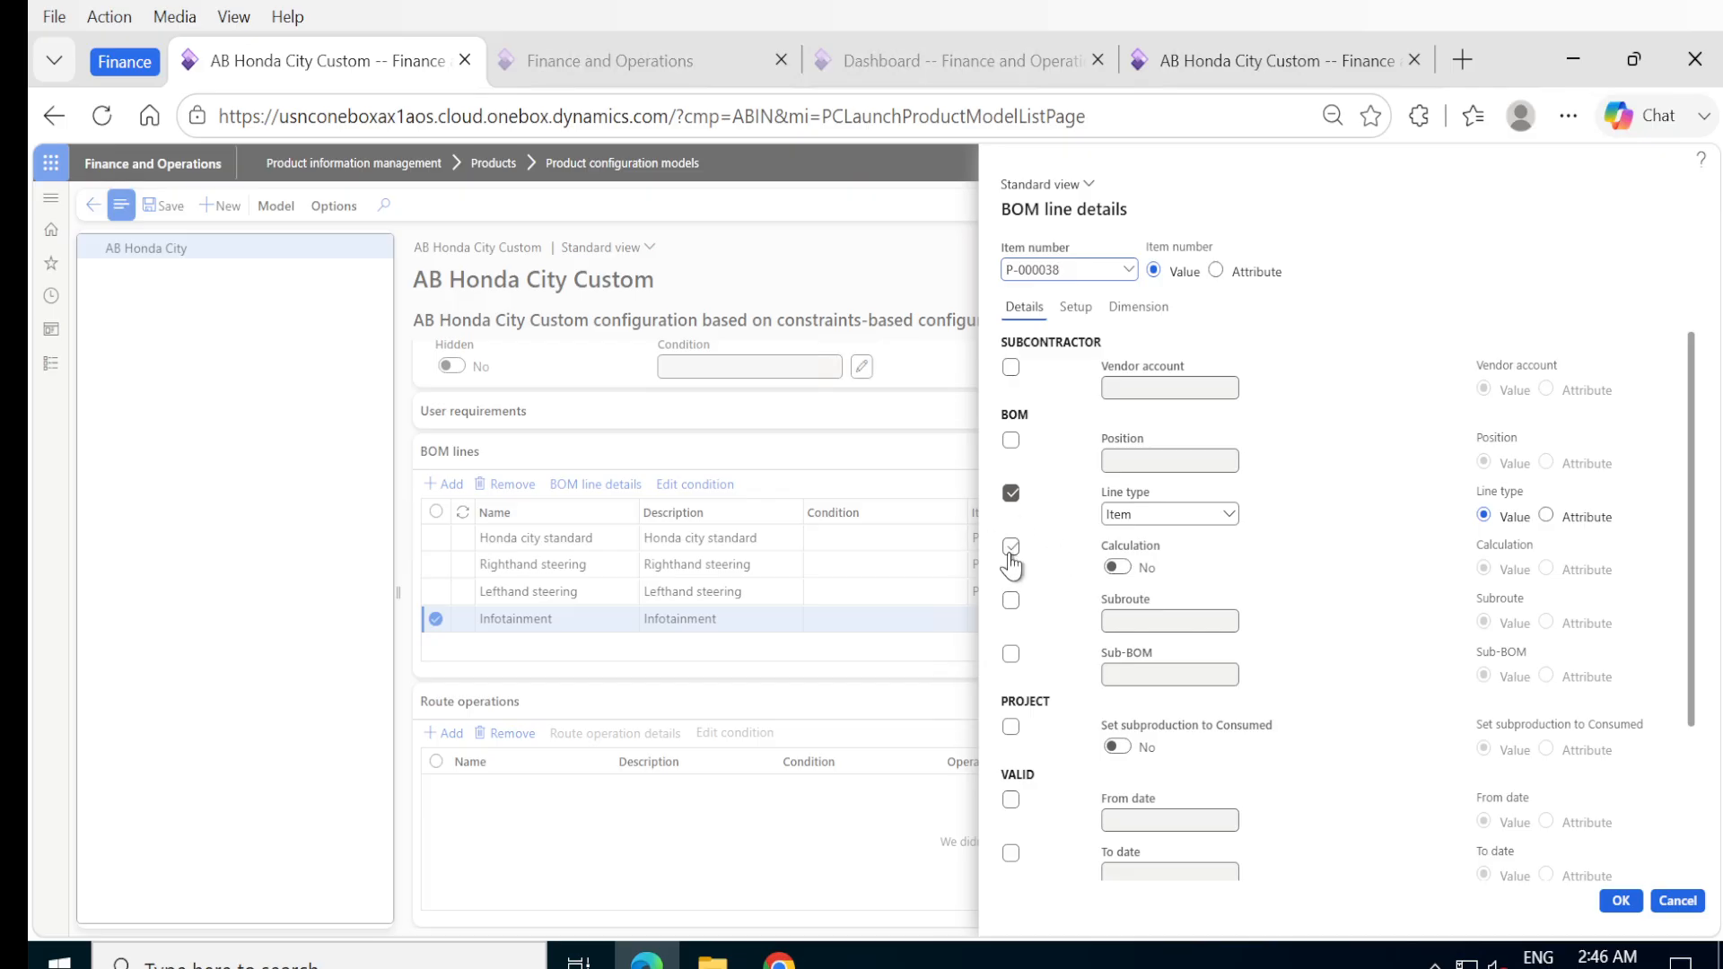
double_click(1118, 570)
left_click(1011, 549)
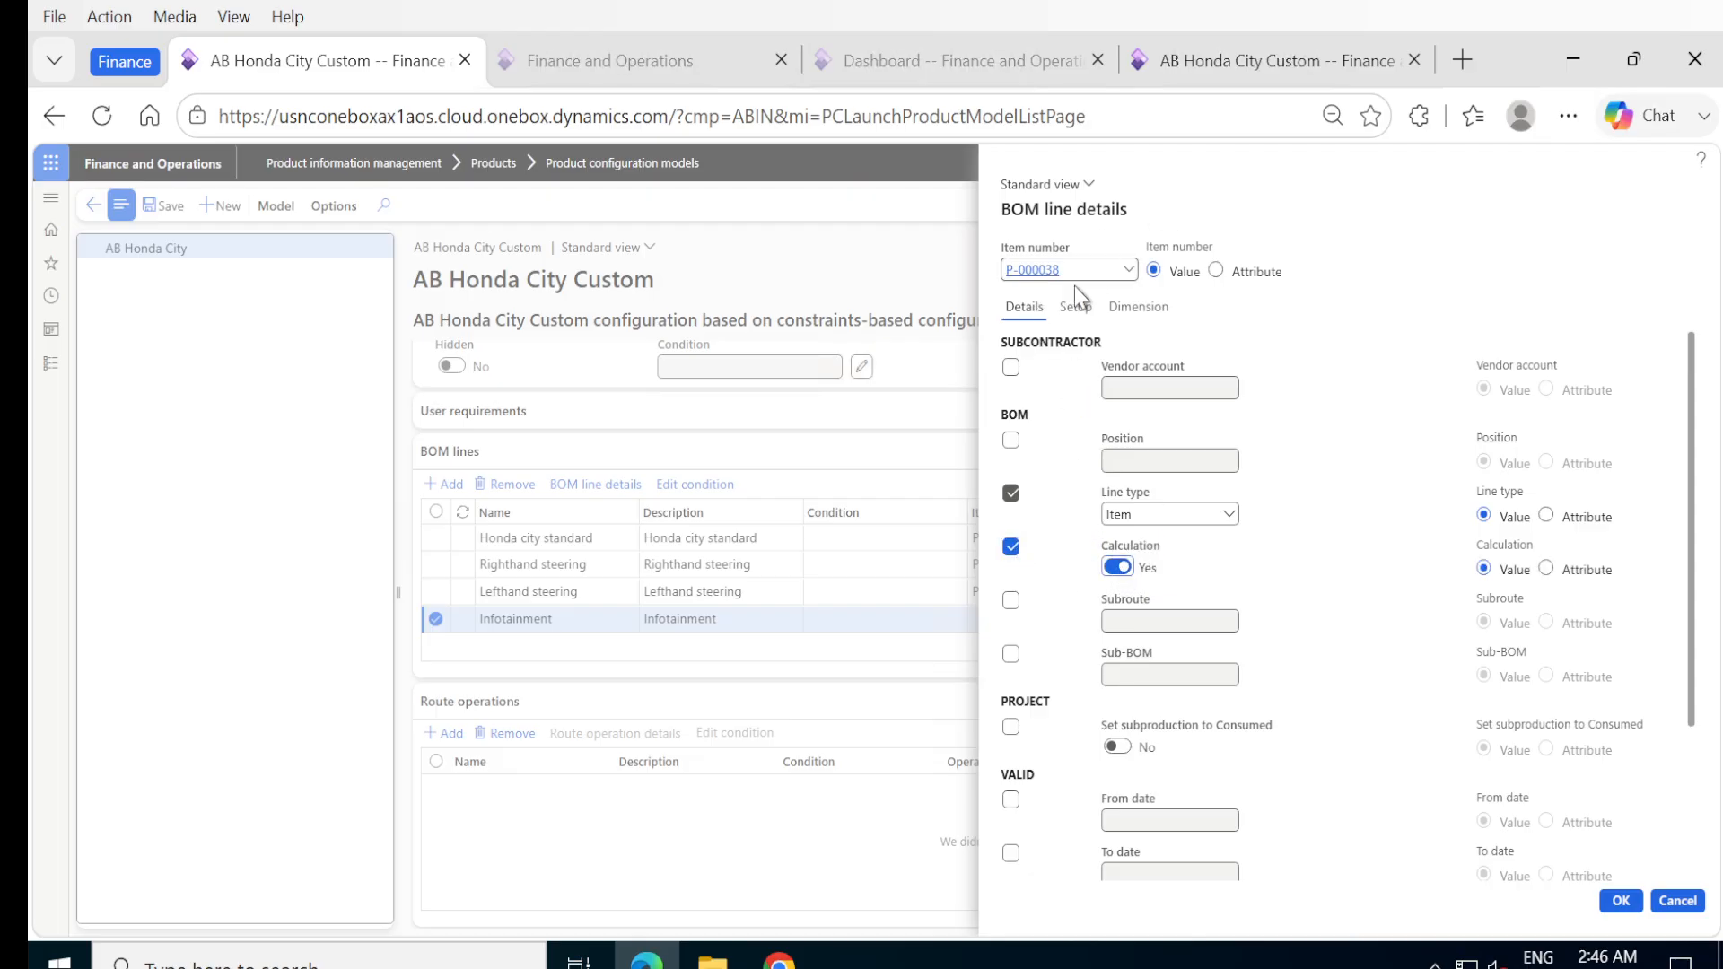
Include the quantity in the Infotainment line's consumption calculation with a value of 1, and accept the BOM line details.
left_click(1077, 308)
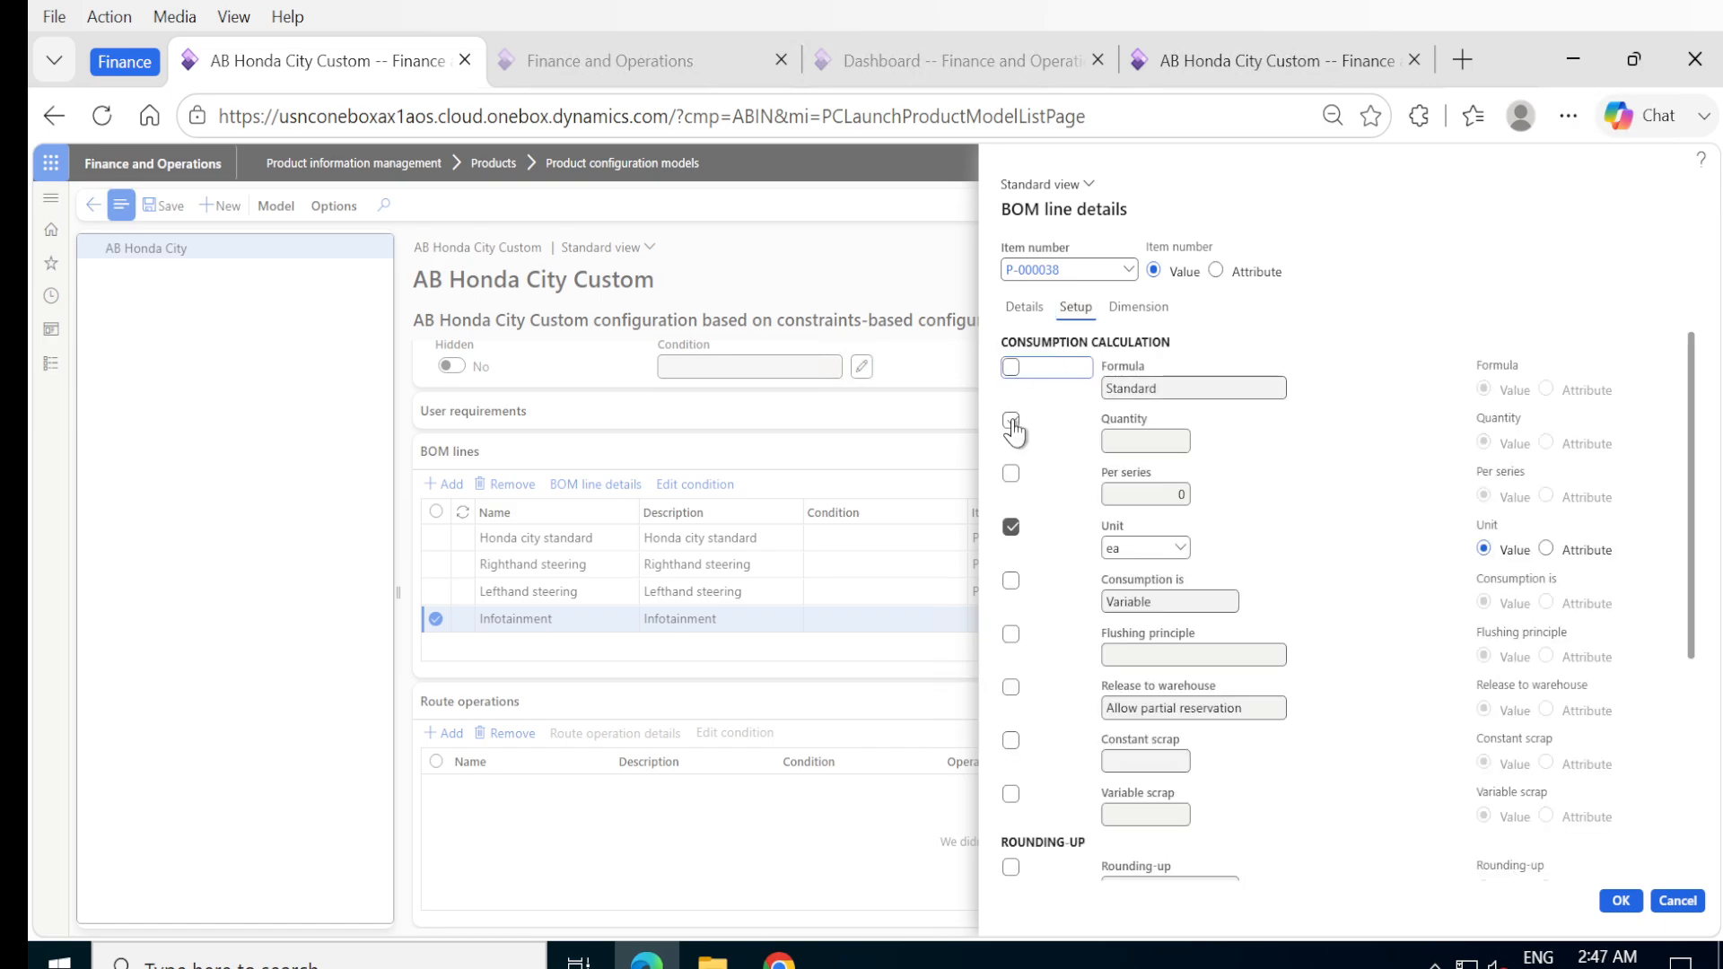
left_click(1011, 421)
left_click(1131, 447)
type("1")
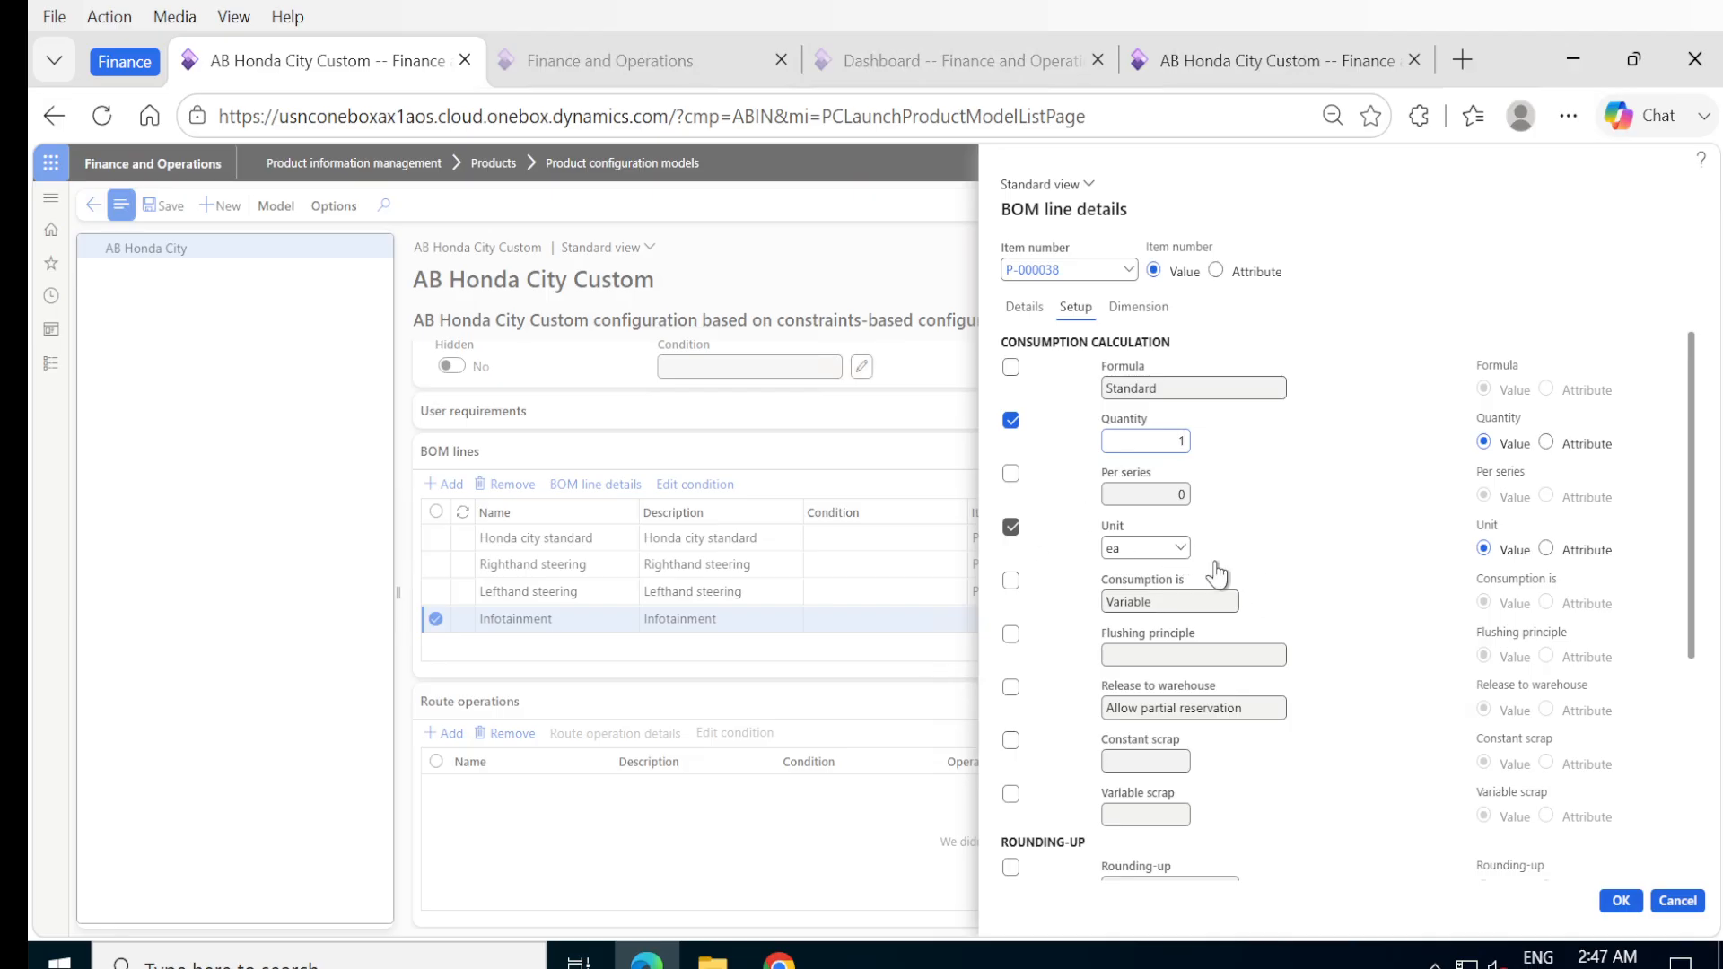
left_click(1622, 900)
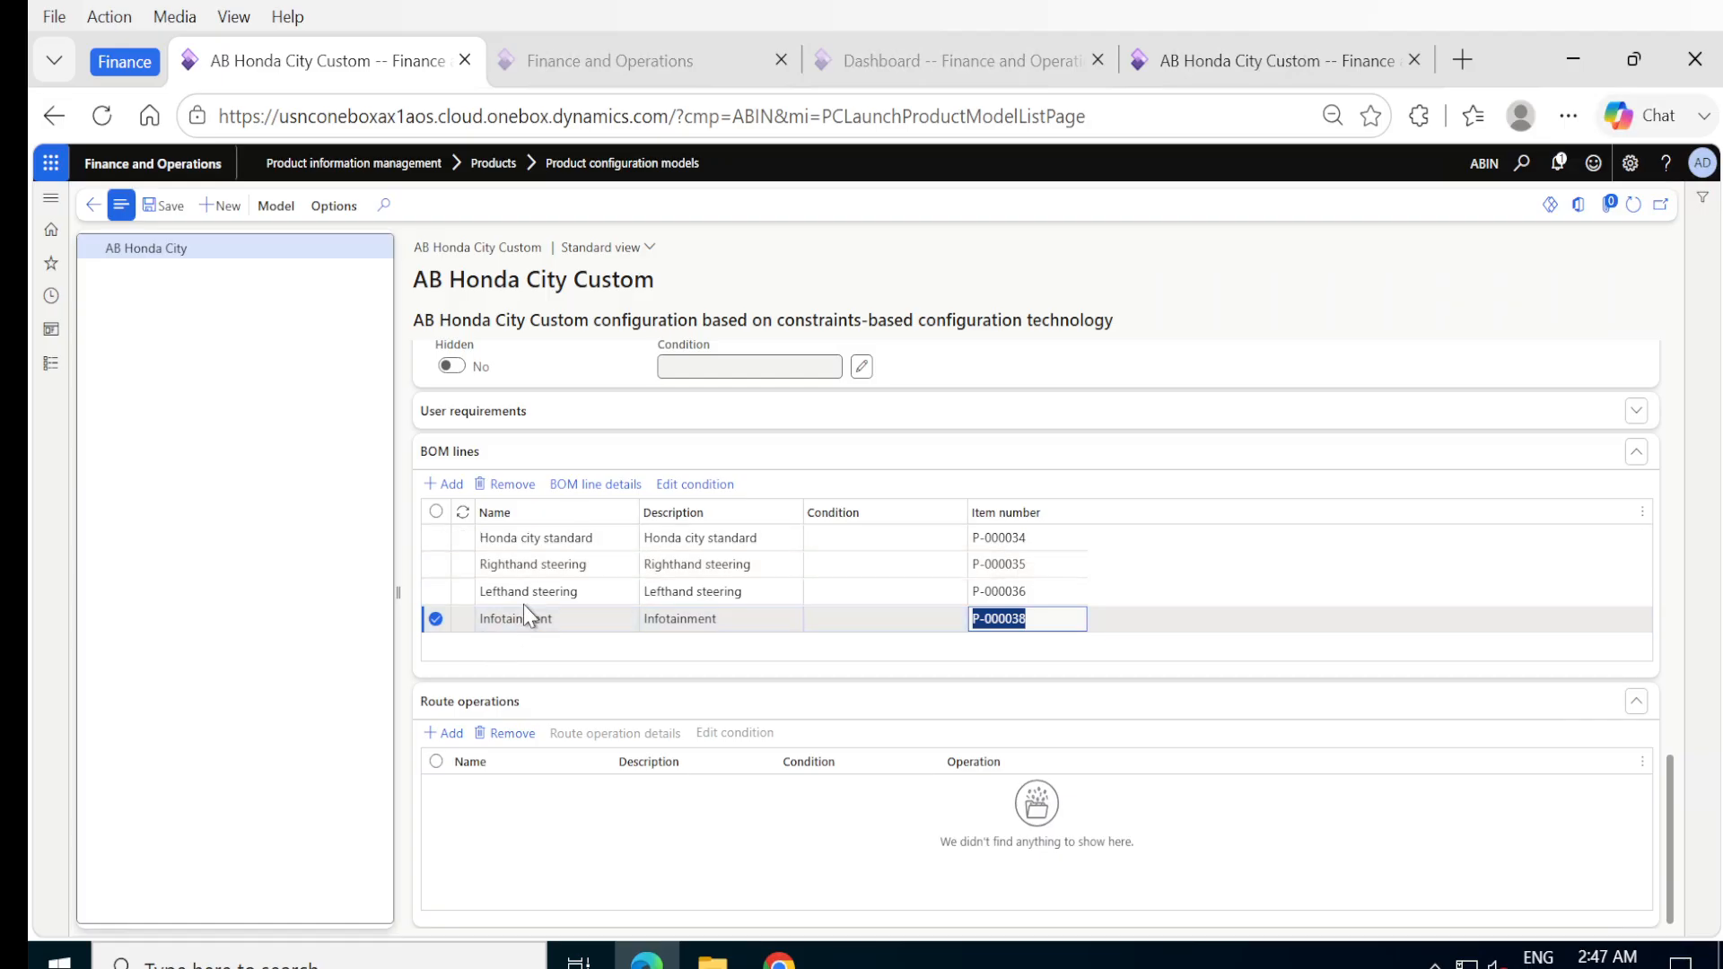
Add a BOM line named Electric Sunroof below Infotainment, with the description Electric Sunroof.
key("alt+n")
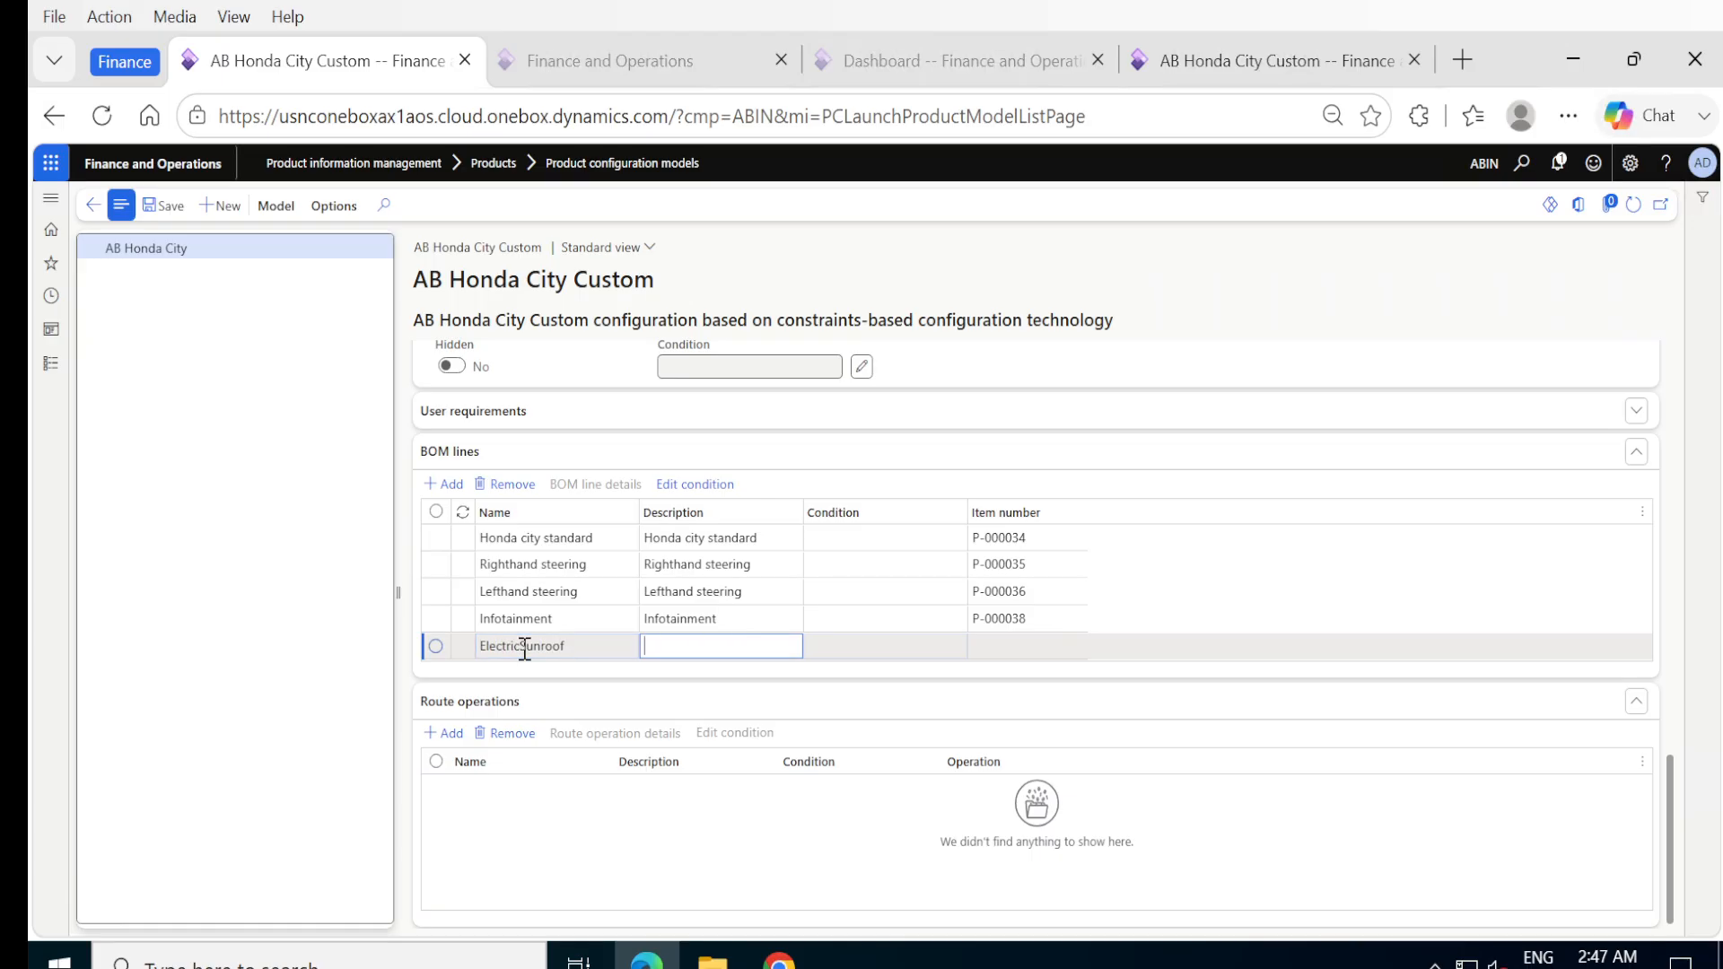
double_click(525, 648)
key("ctrl+c")
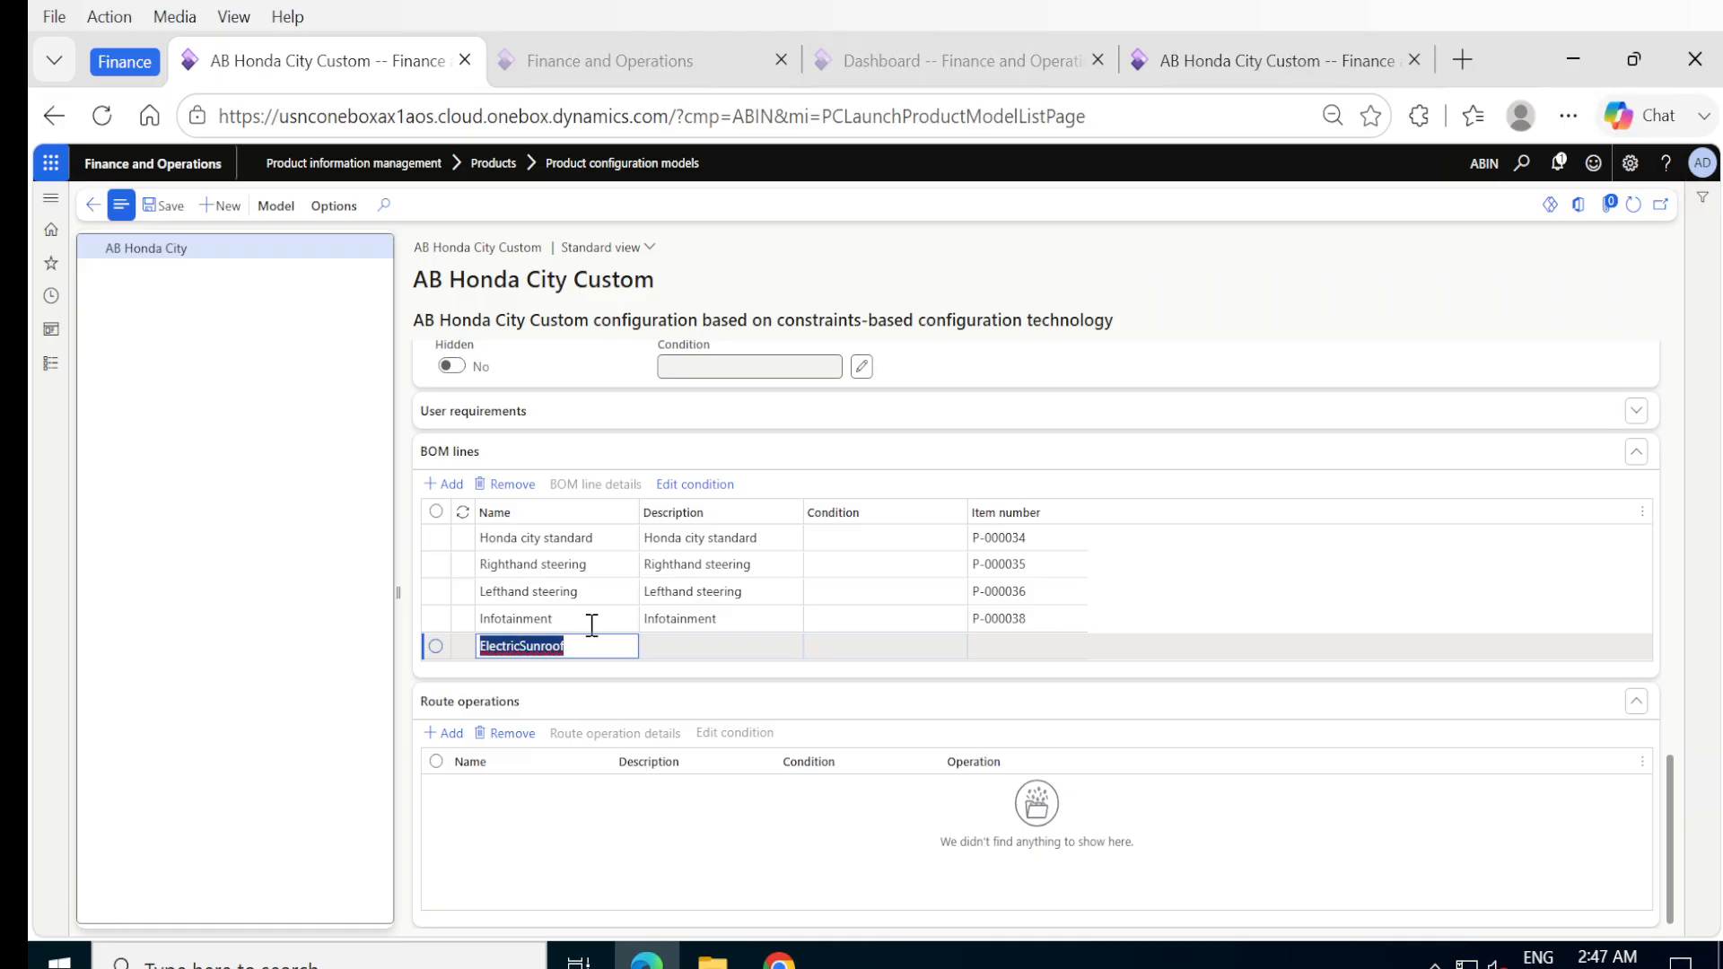
left_click(594, 656)
key("Tab")
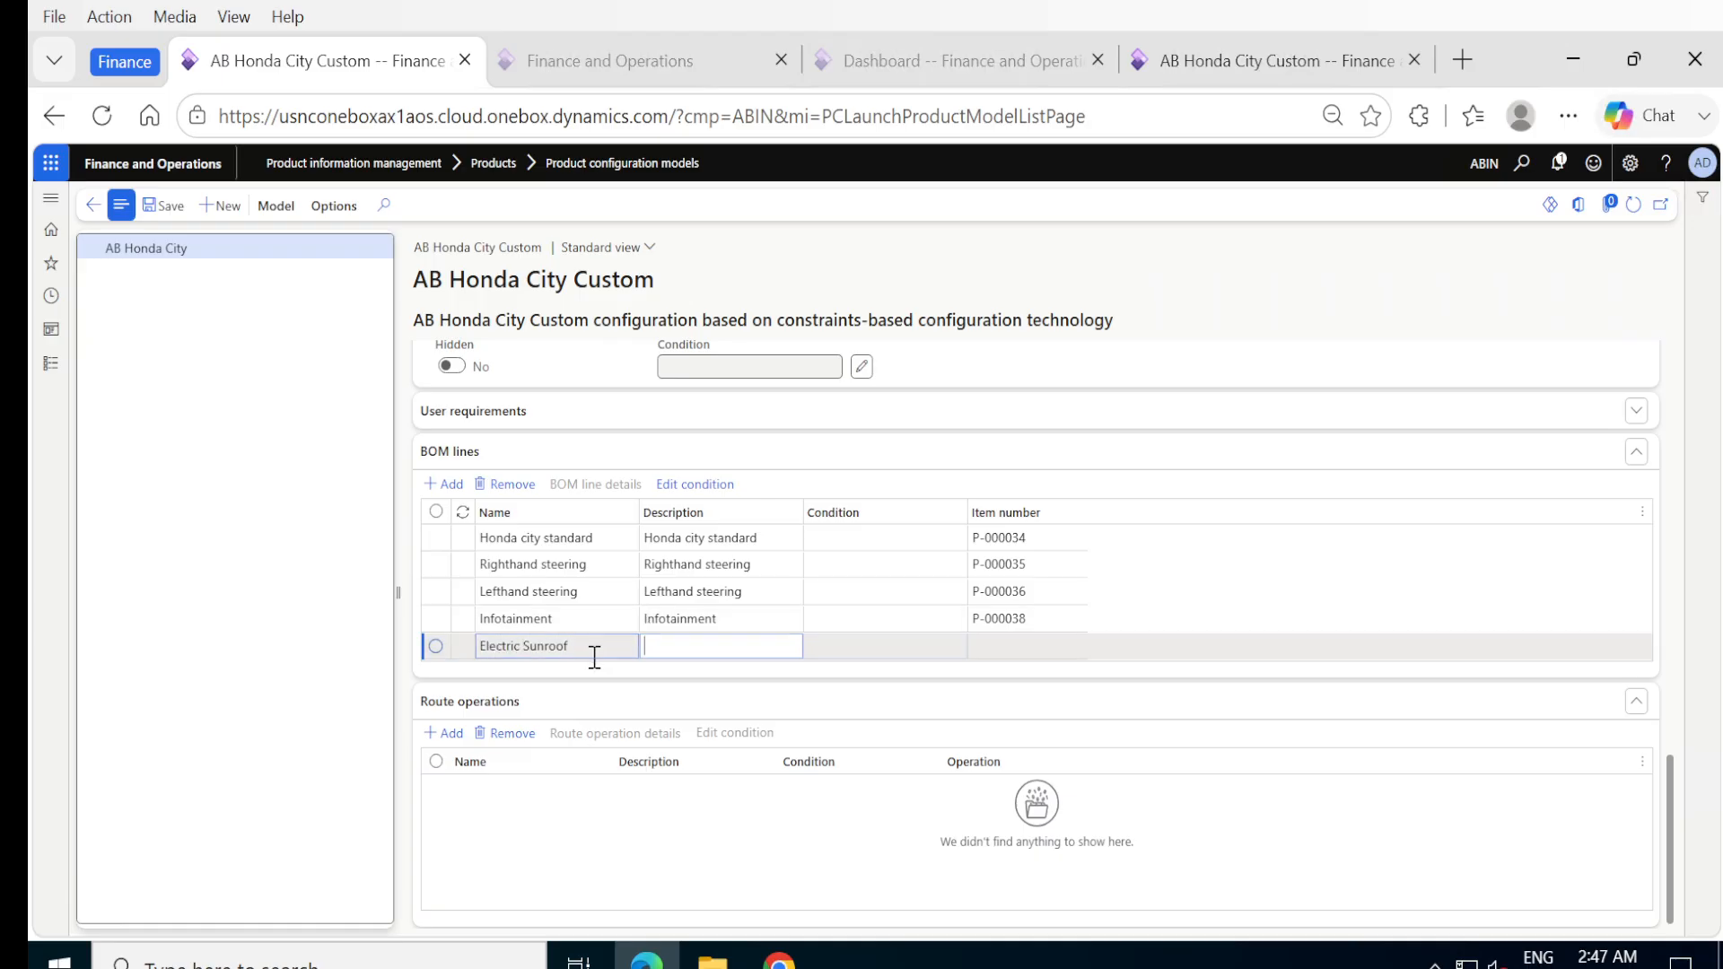
key("ctrl+v")
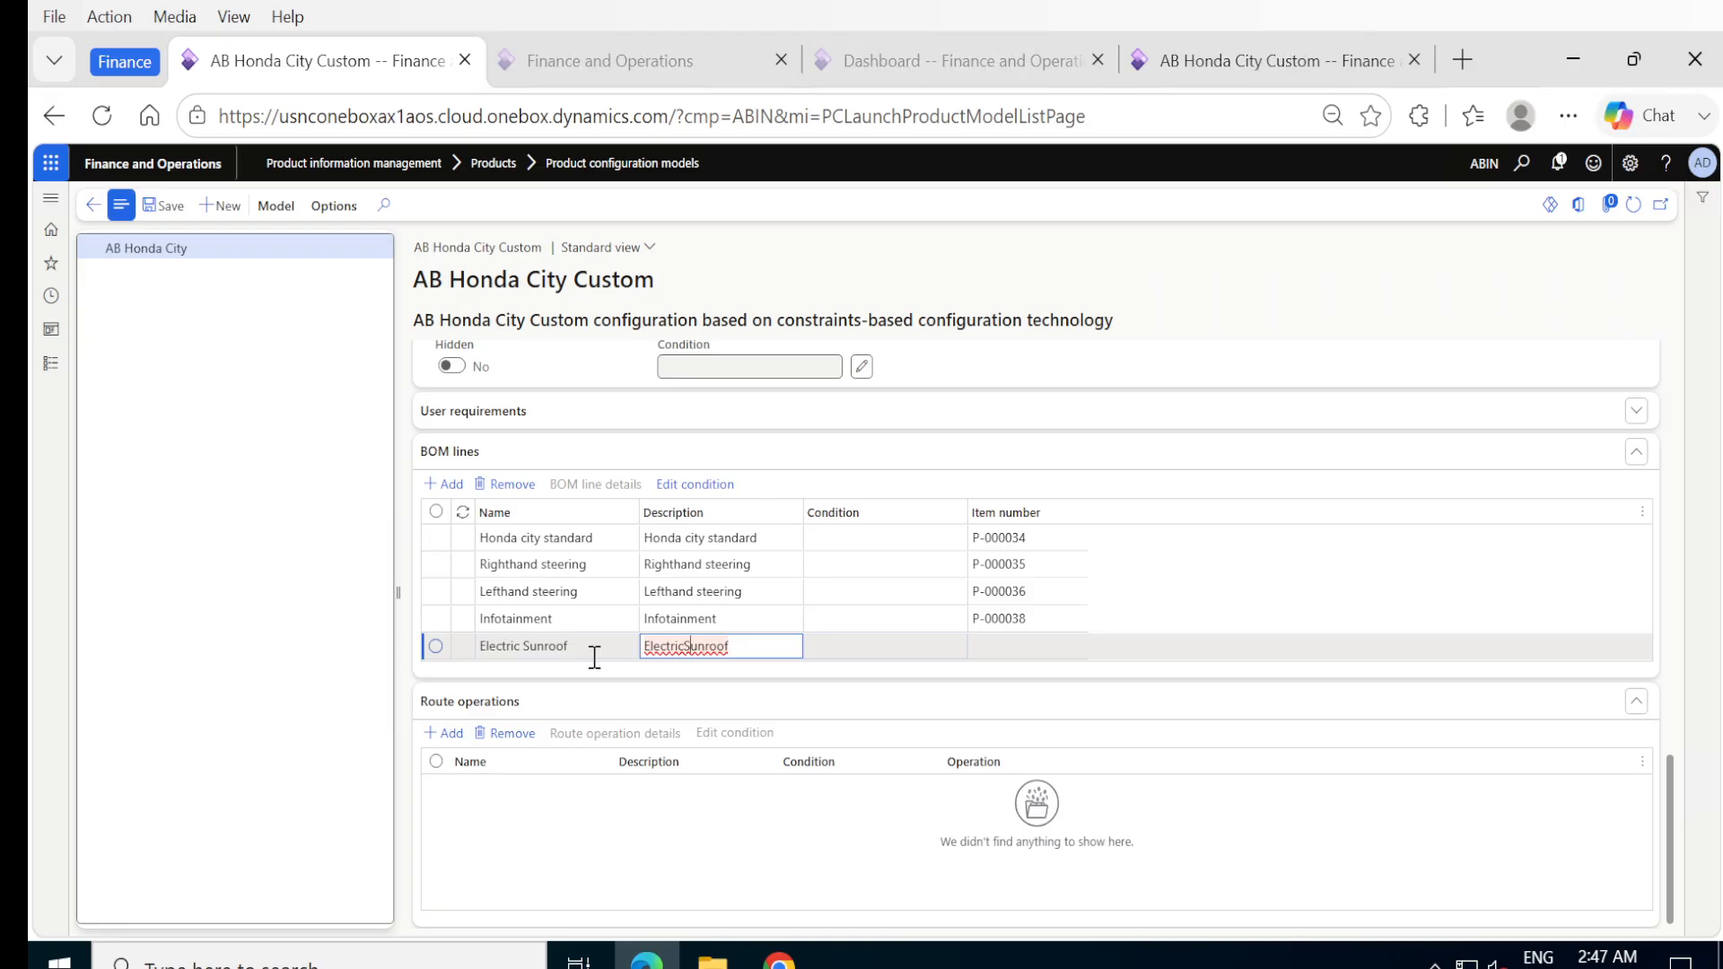
key("Tab")
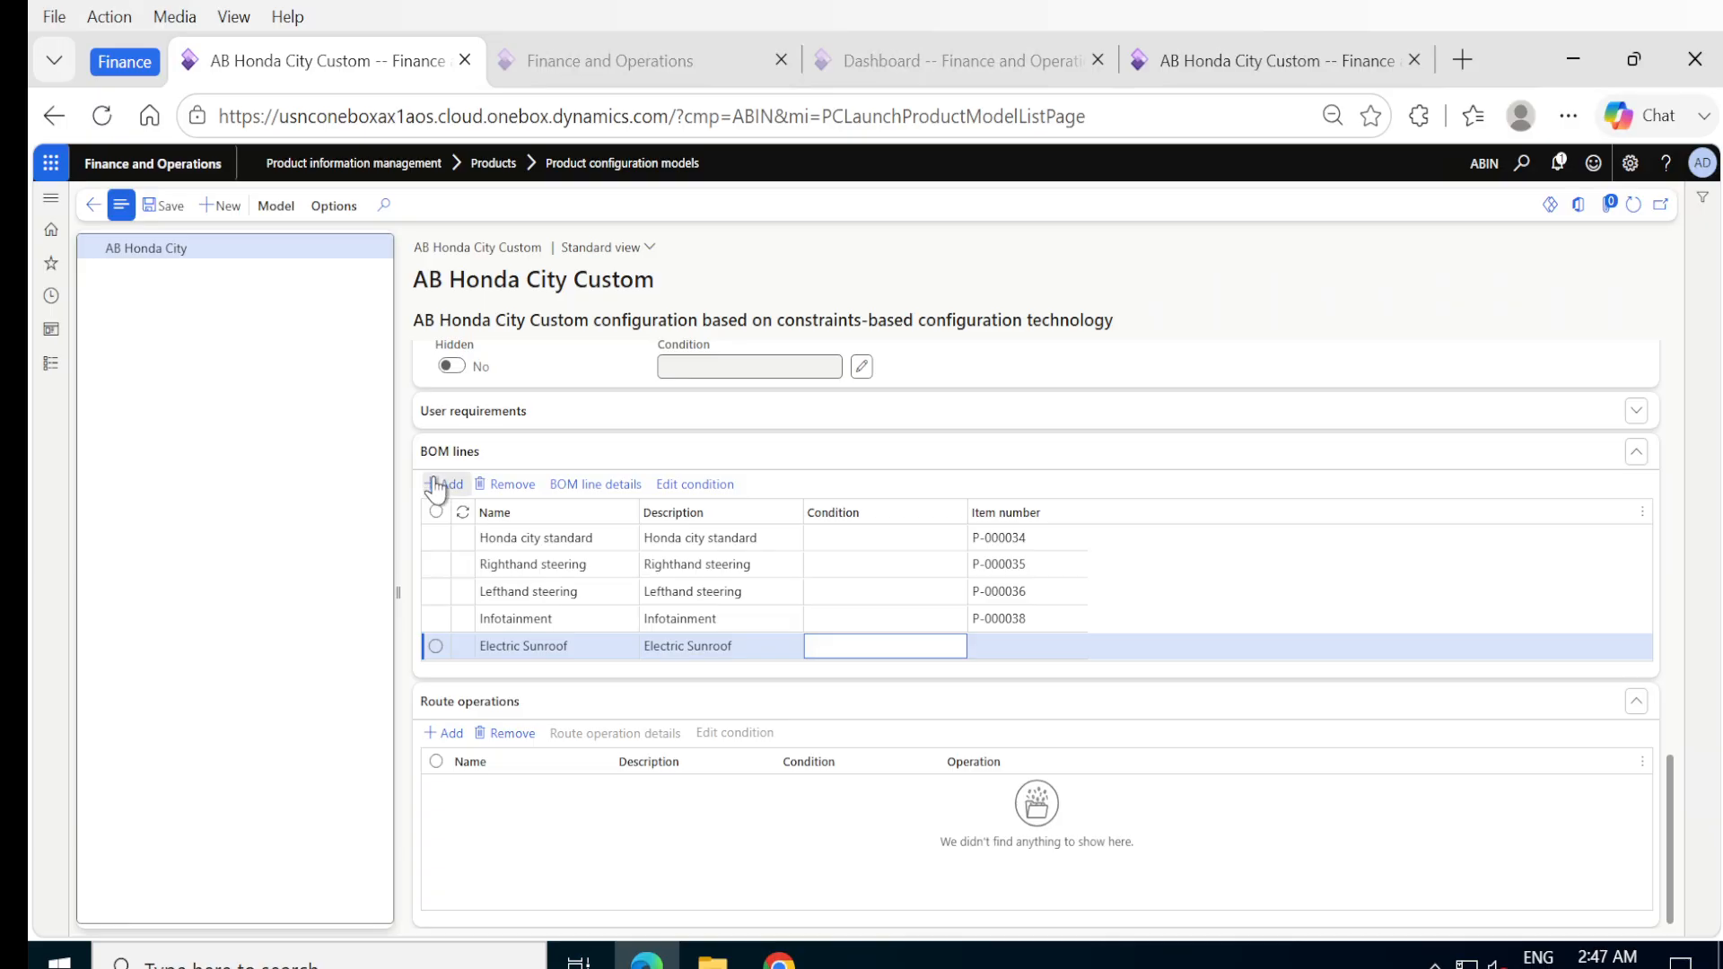
Assign item P-000037, Electric Sunroof, to the Electric Sunroof BOM line and include Calculation set to Yes.
left_click(595, 484)
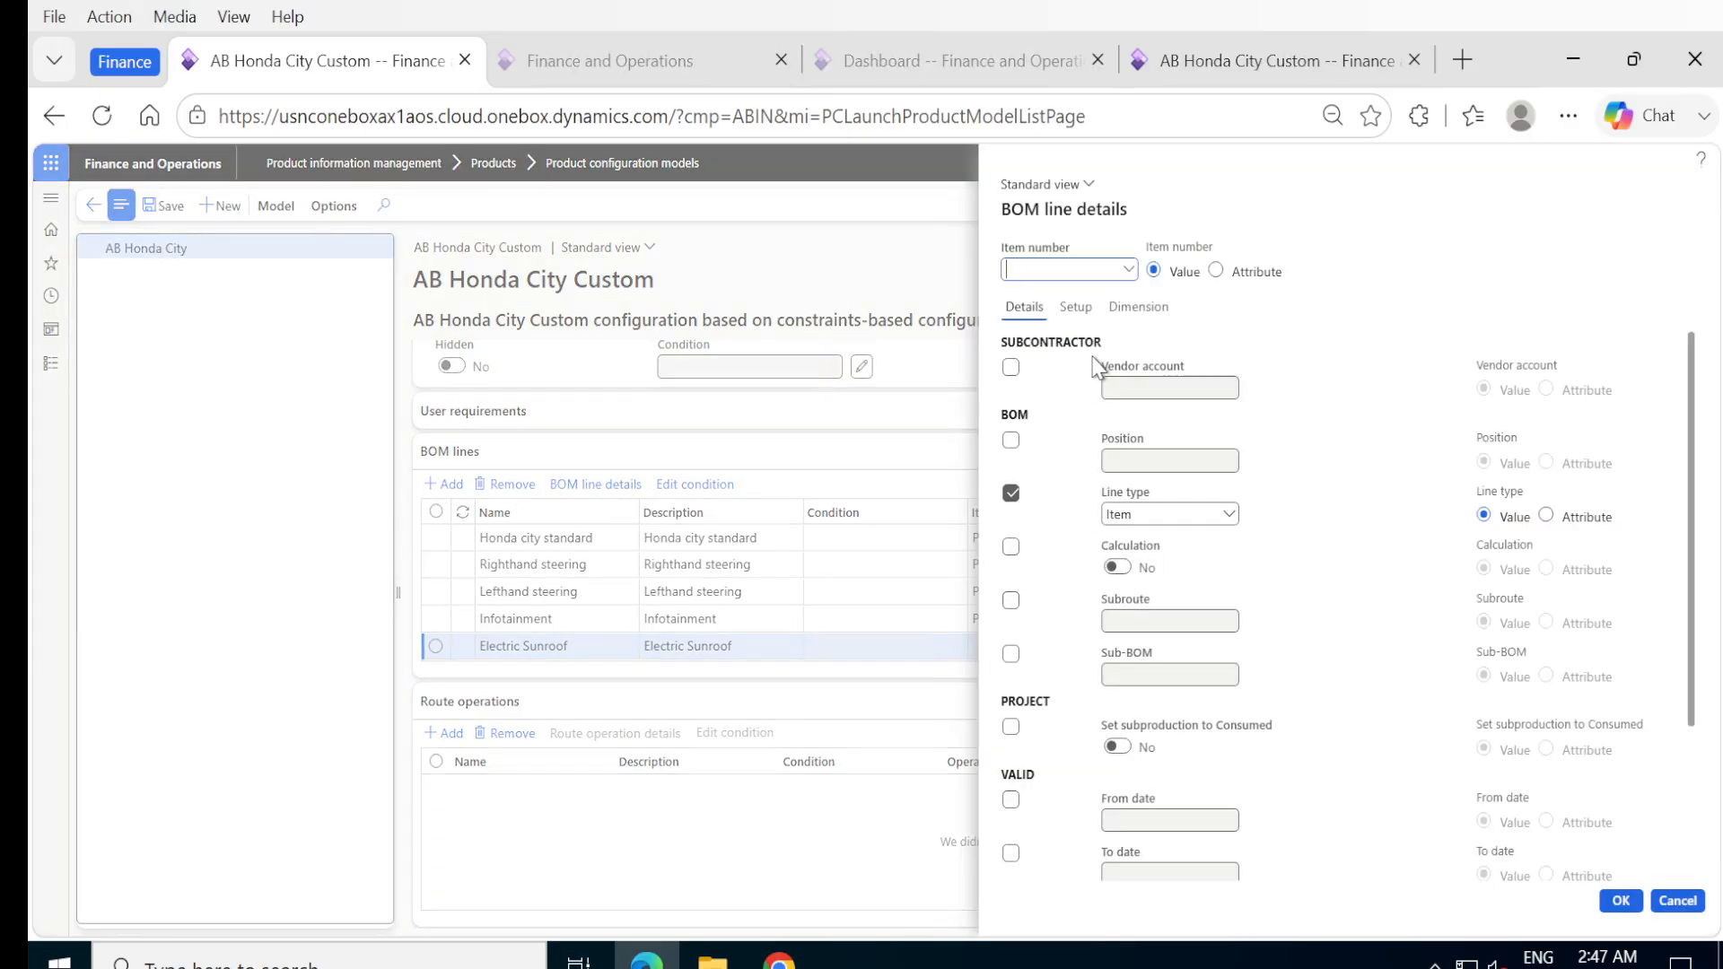
left_click(1129, 270)
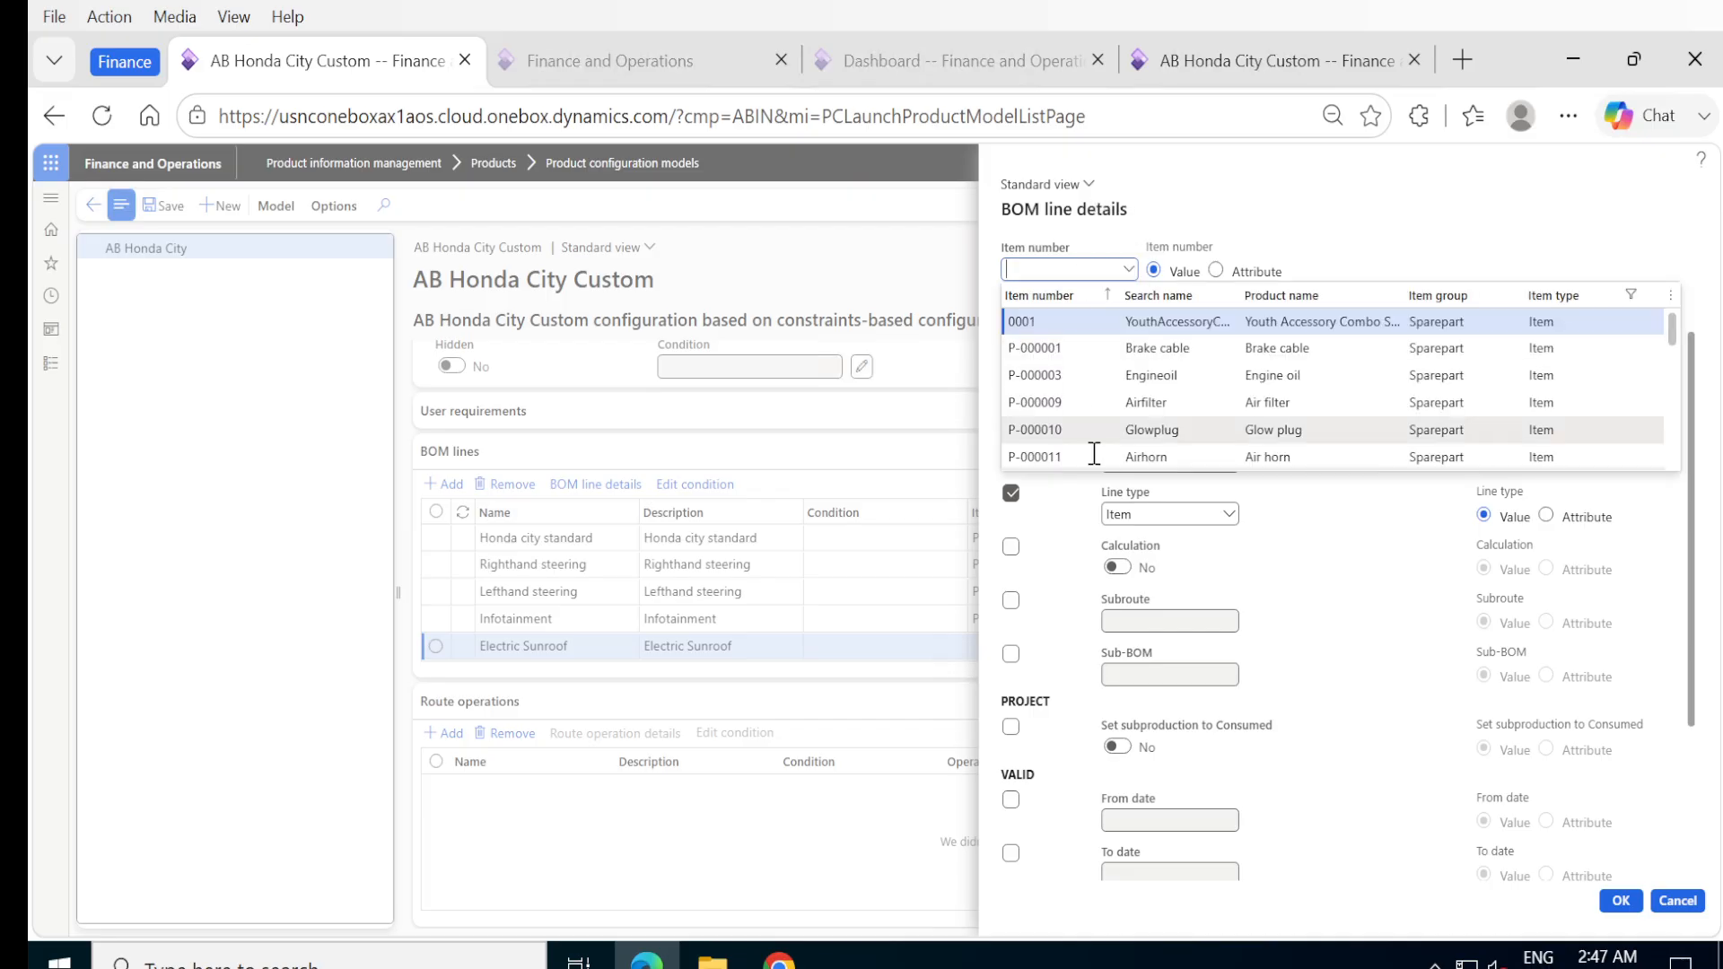
scroll(1085, 403, "down", 5)
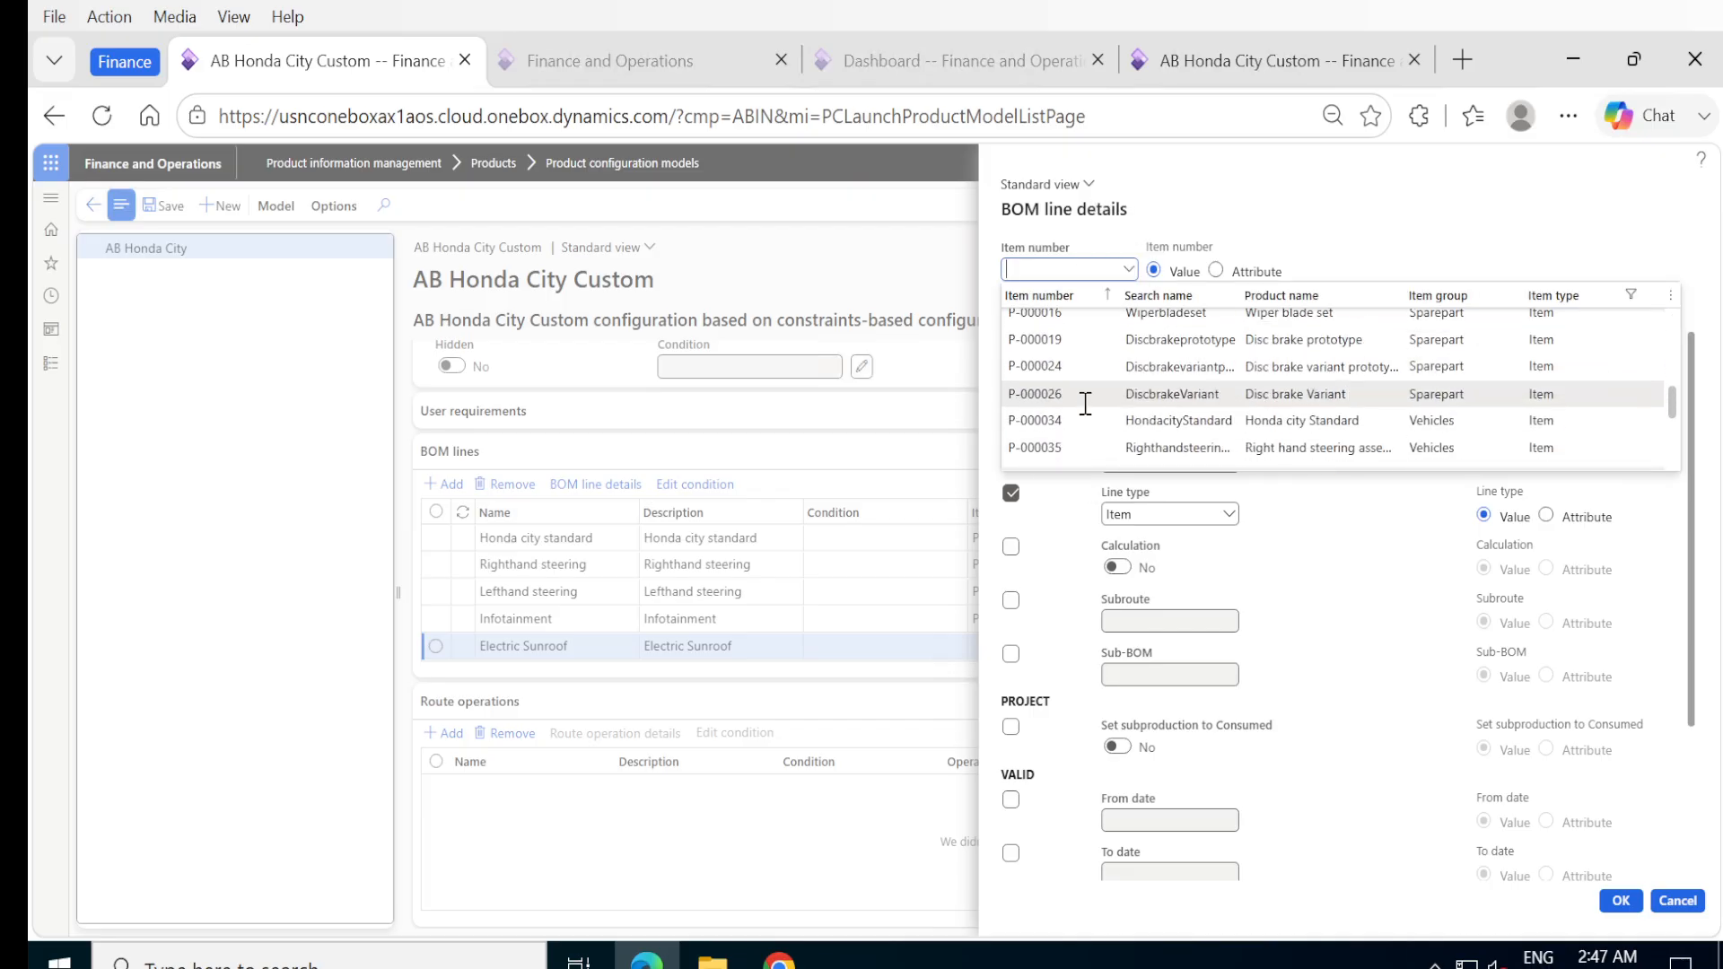
scroll(1085, 403, "down", 2)
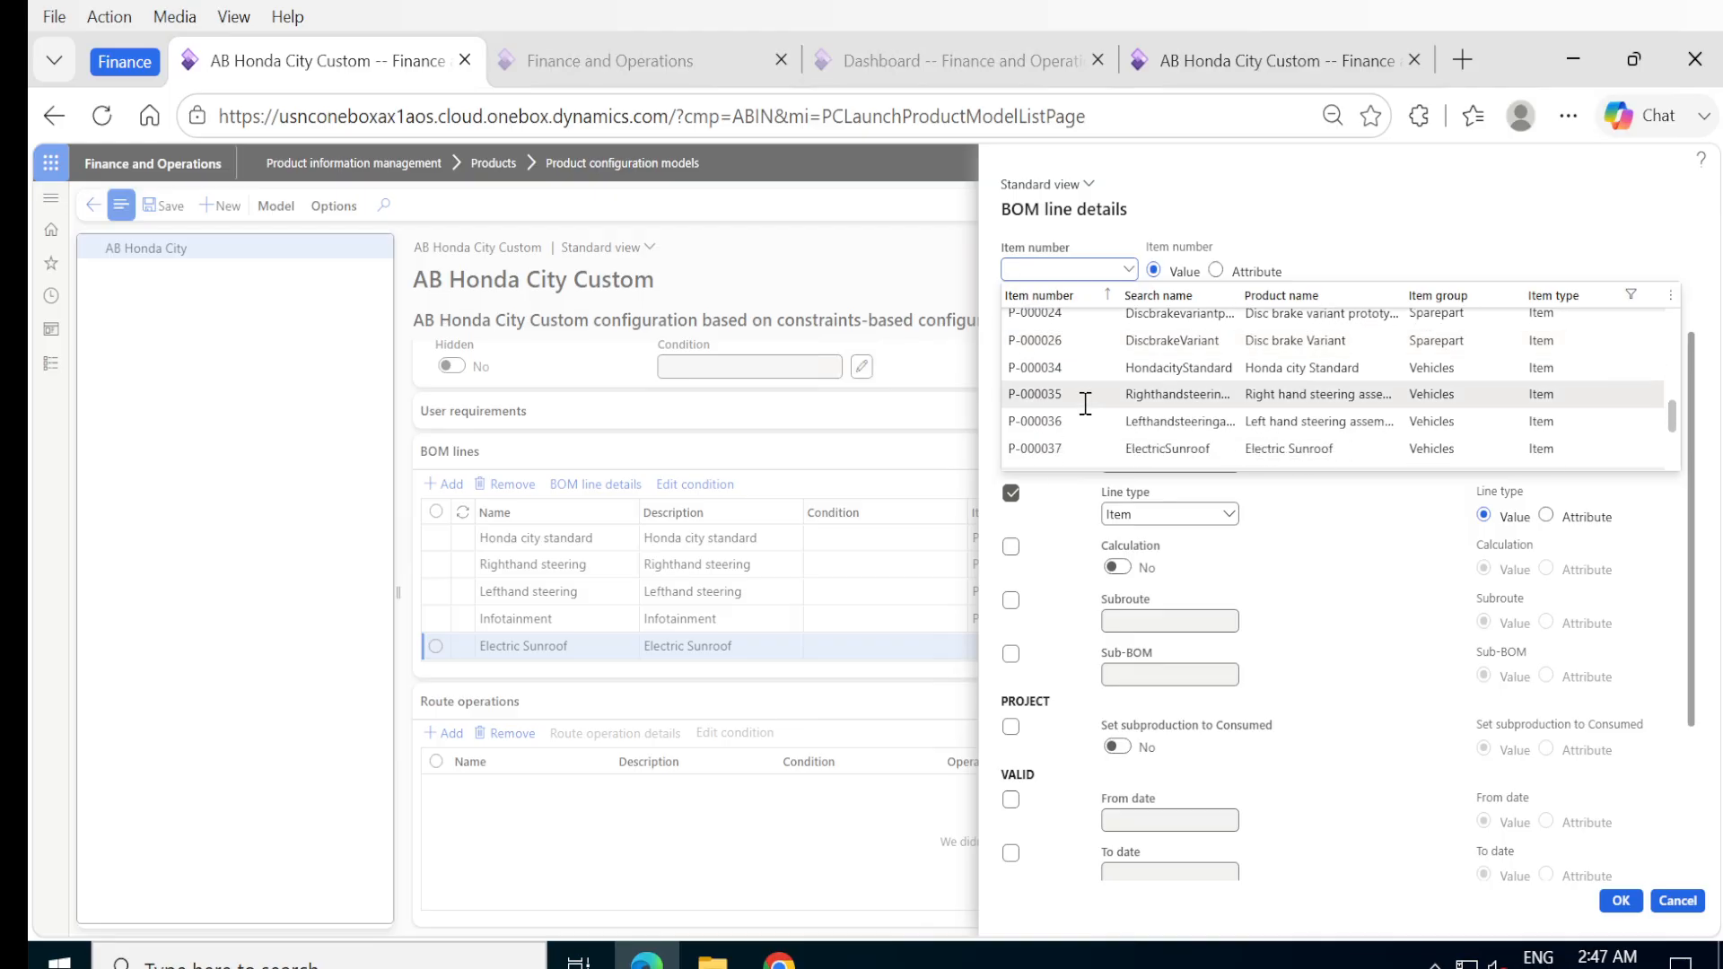
left_click(1037, 448)
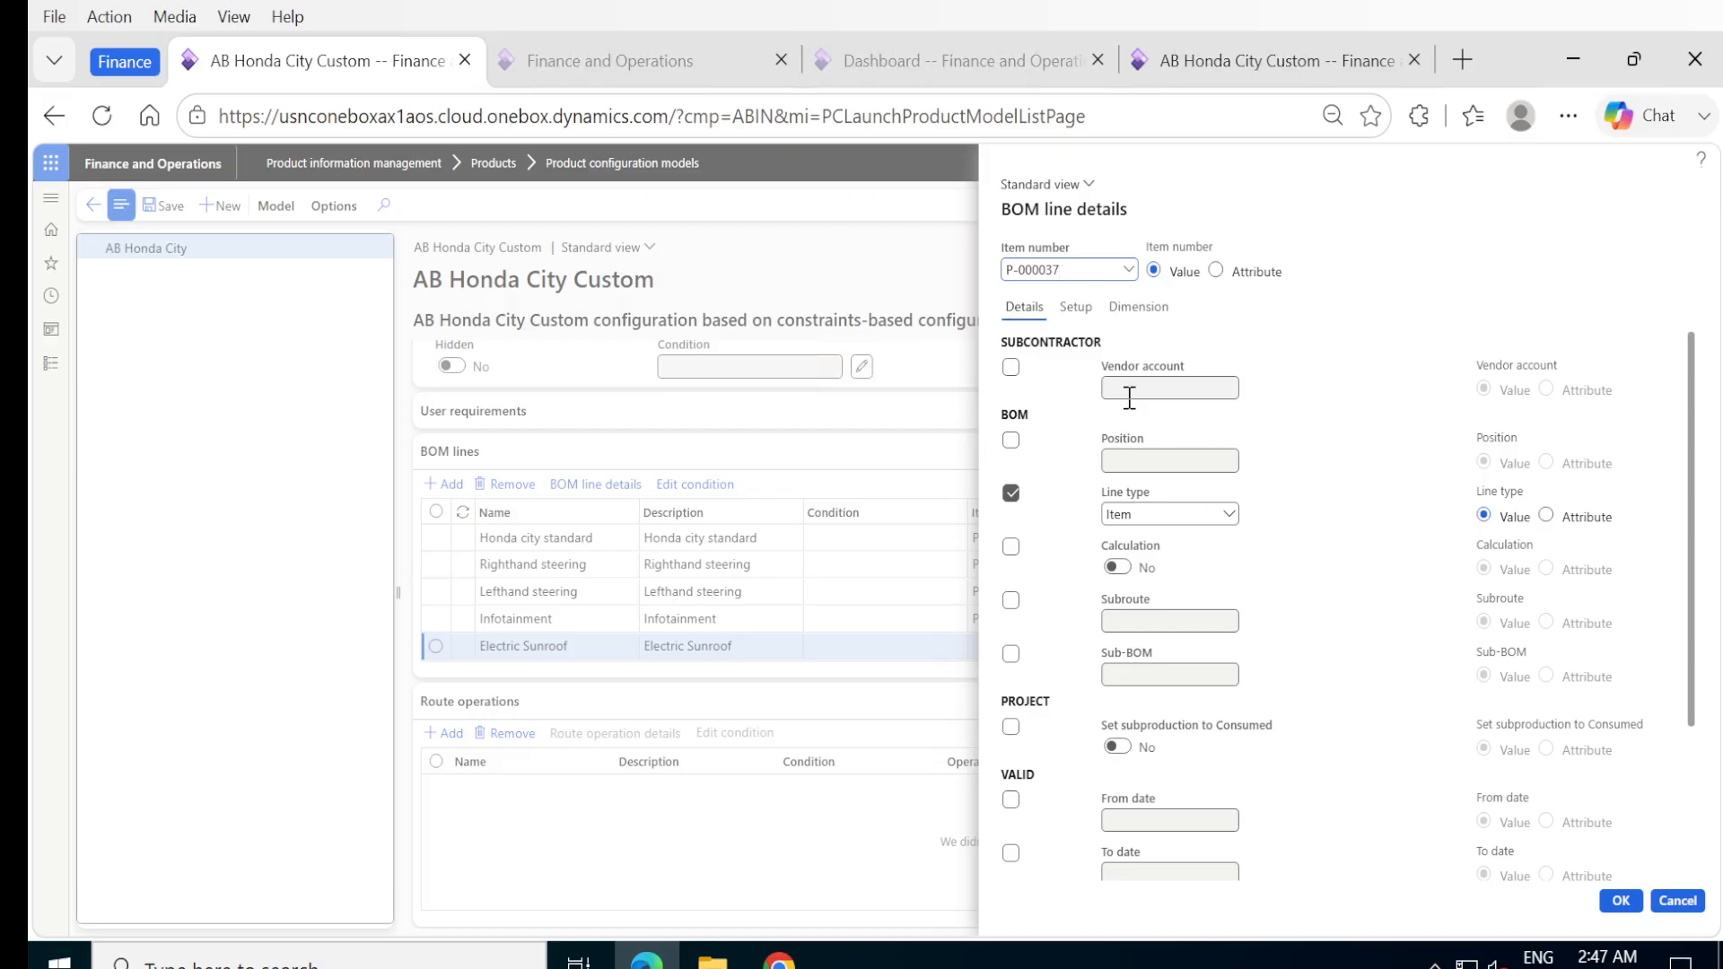
left_click(1012, 549)
left_click(1118, 568)
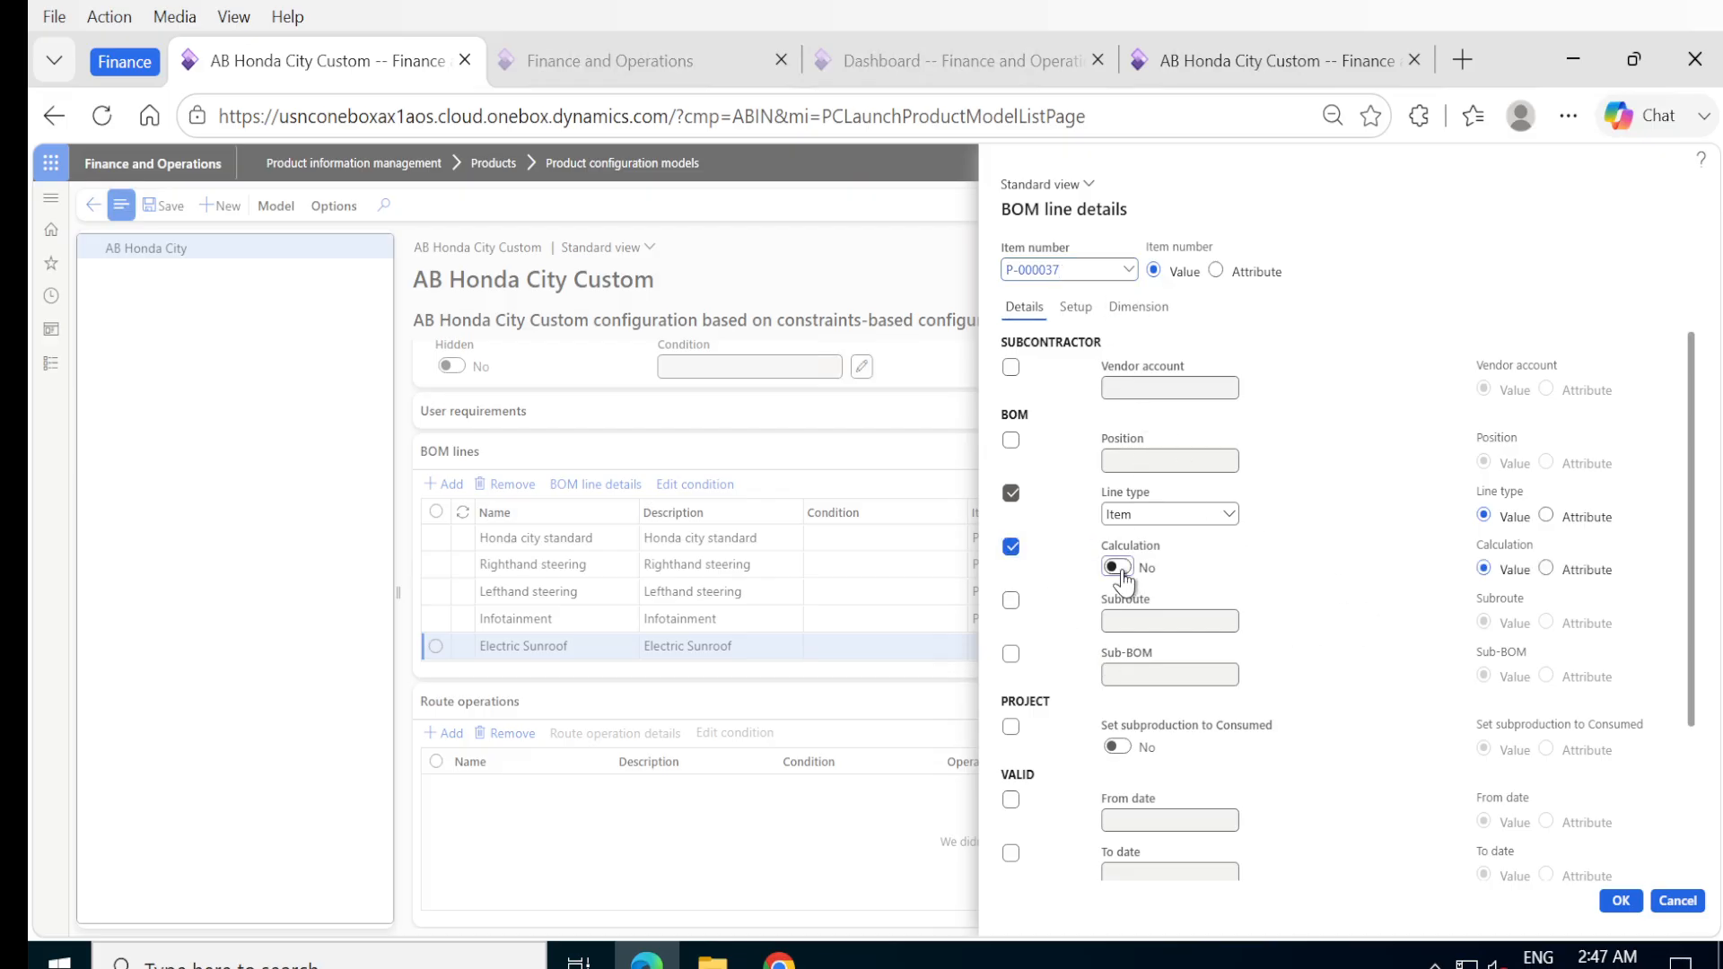
Include the quantity in the Electric Sunroof line's consumption calculation with a value of 1, and accept the BOM line details.
left_click(1075, 307)
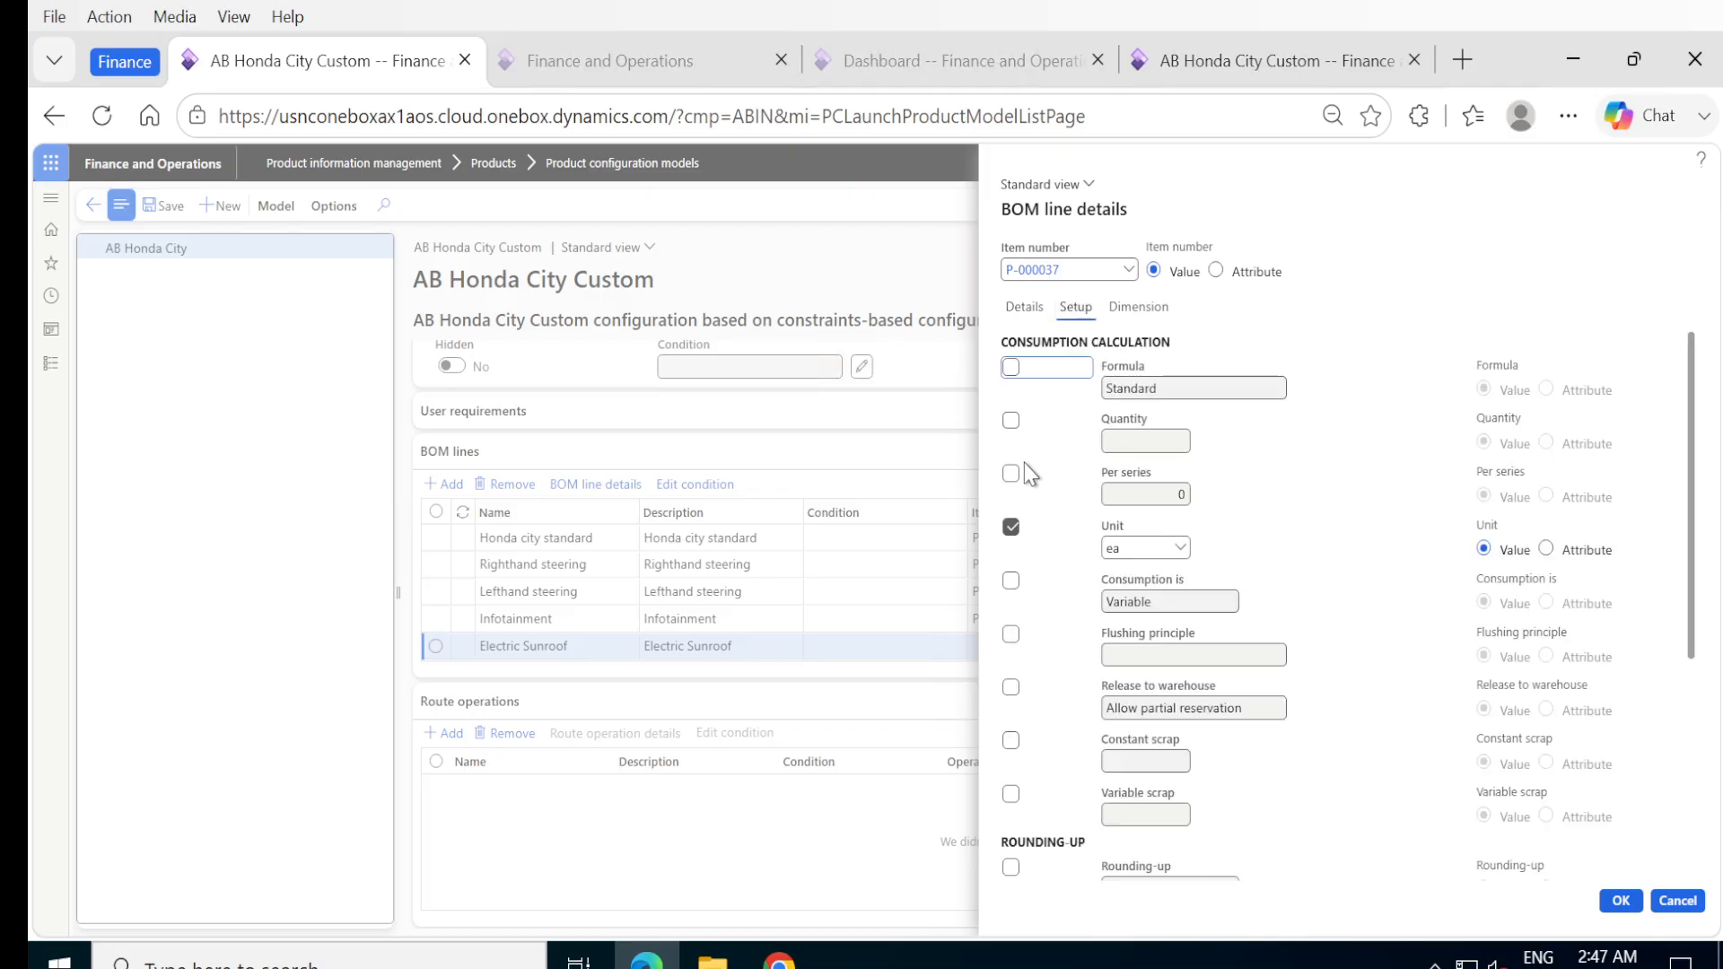
left_click(1011, 422)
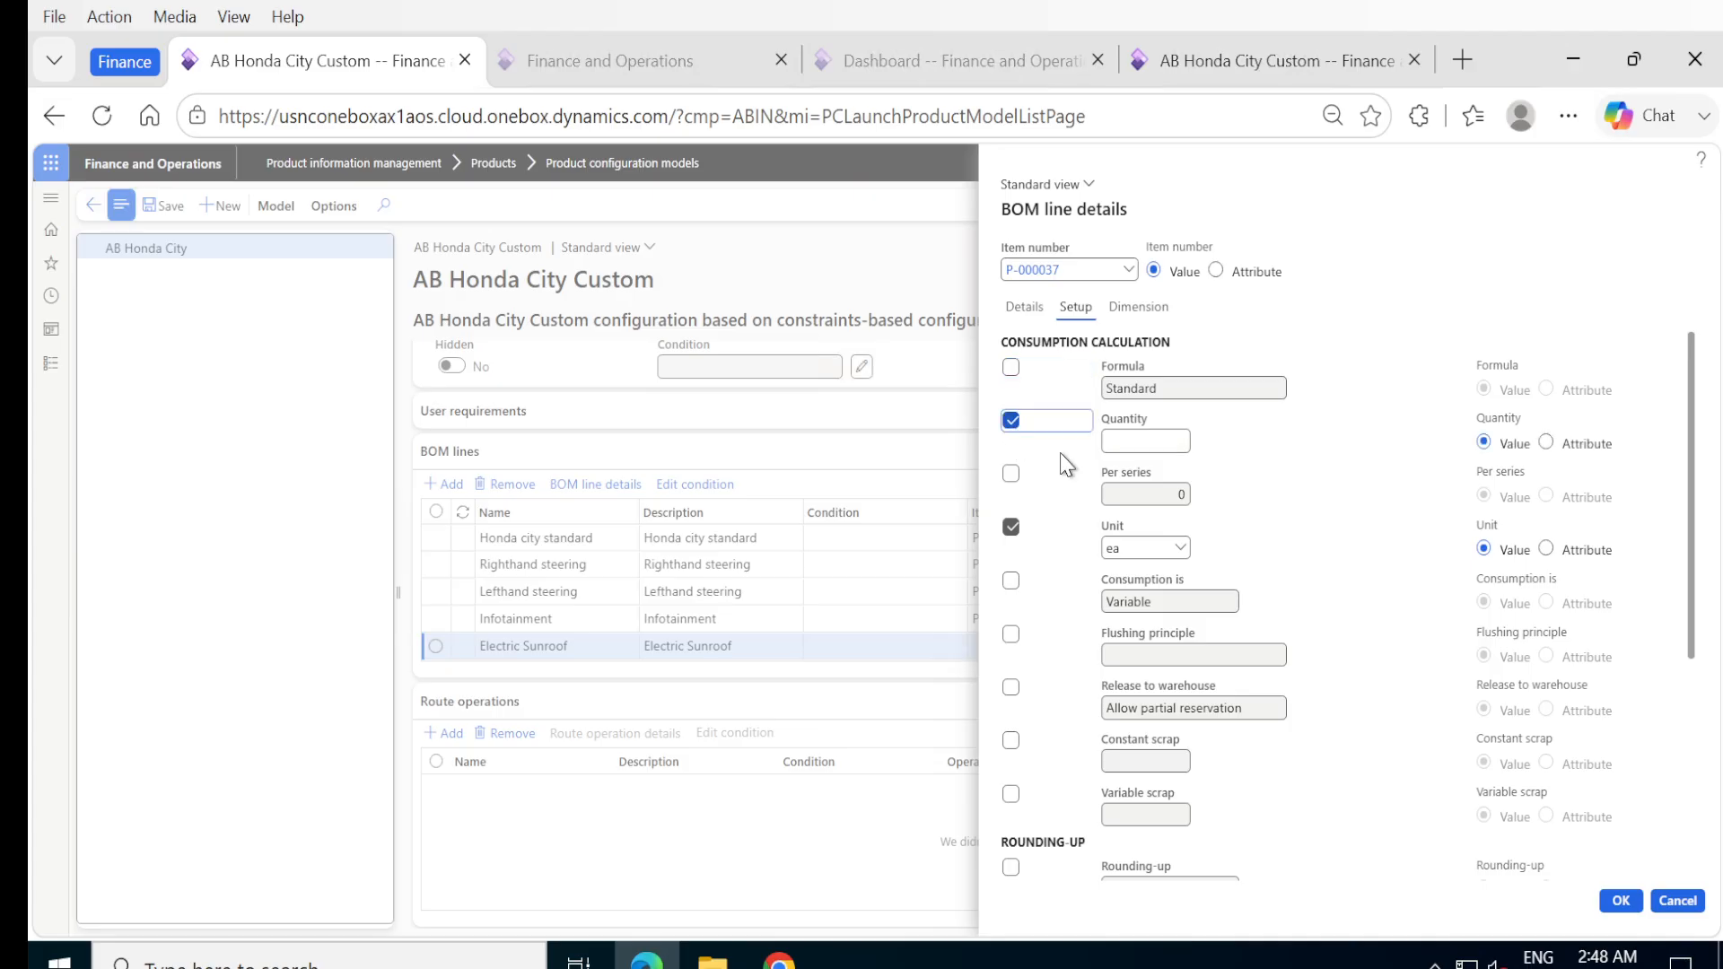
left_click(1154, 441)
type("1")
left_click(1615, 901)
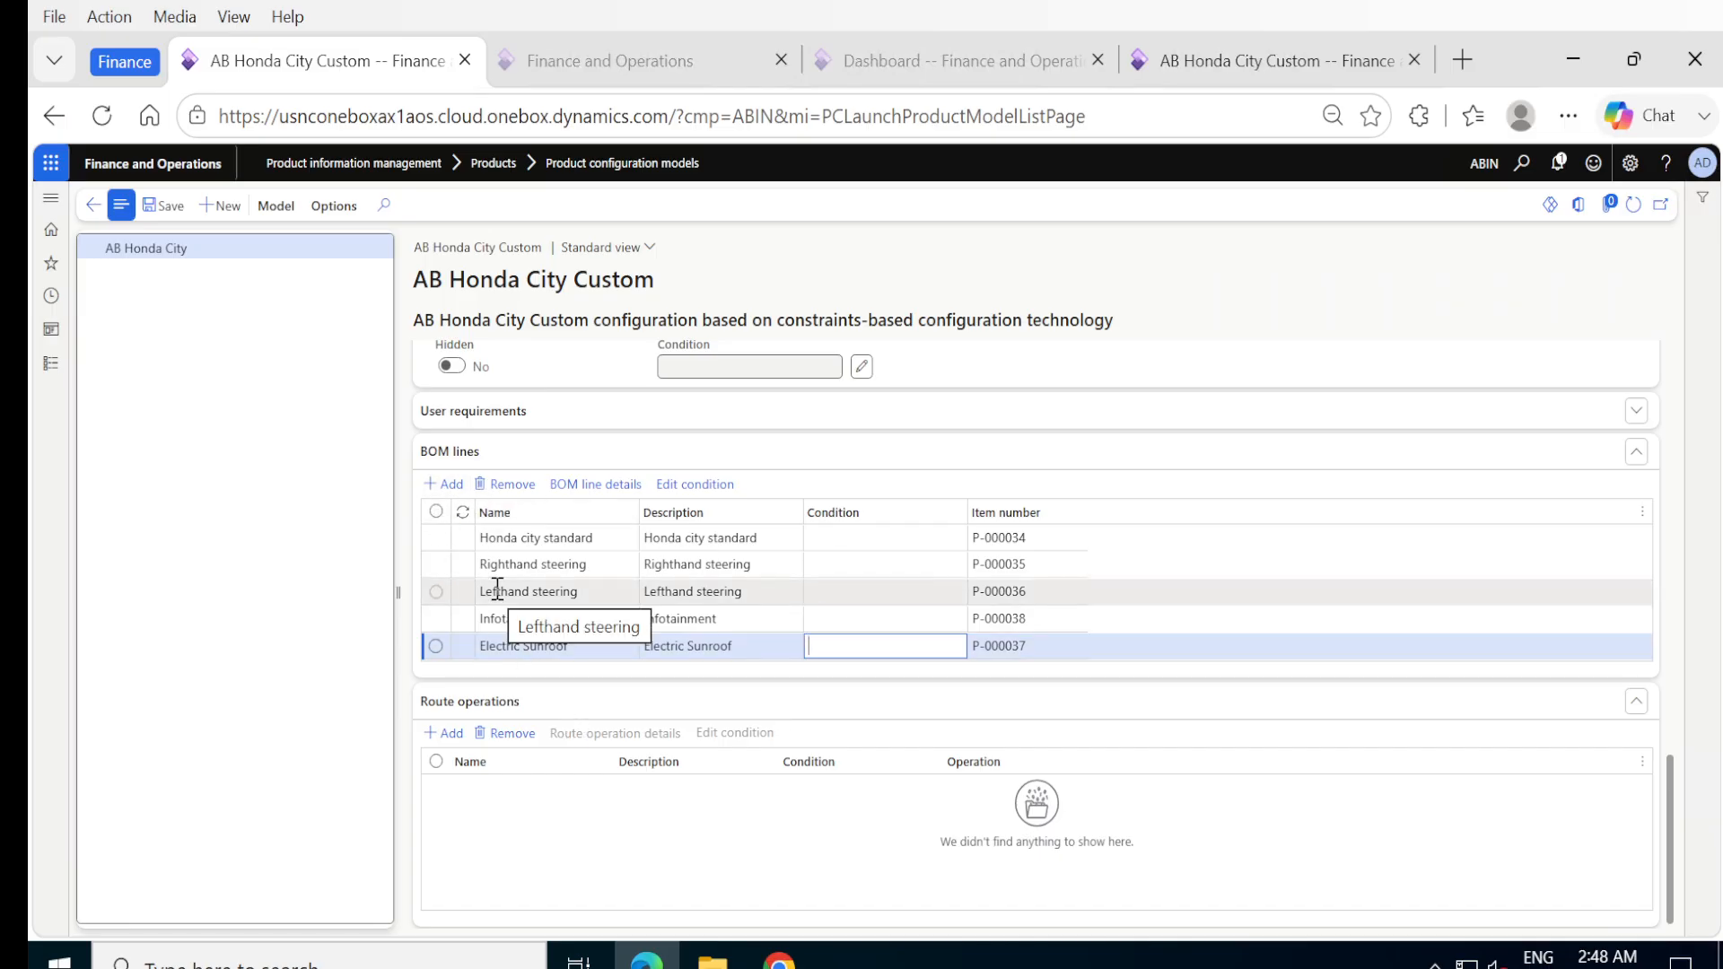
Add a BOM line named Rear camera below Electric Sunroof, with the description Rear camera, and save the line.
key("alt+n")
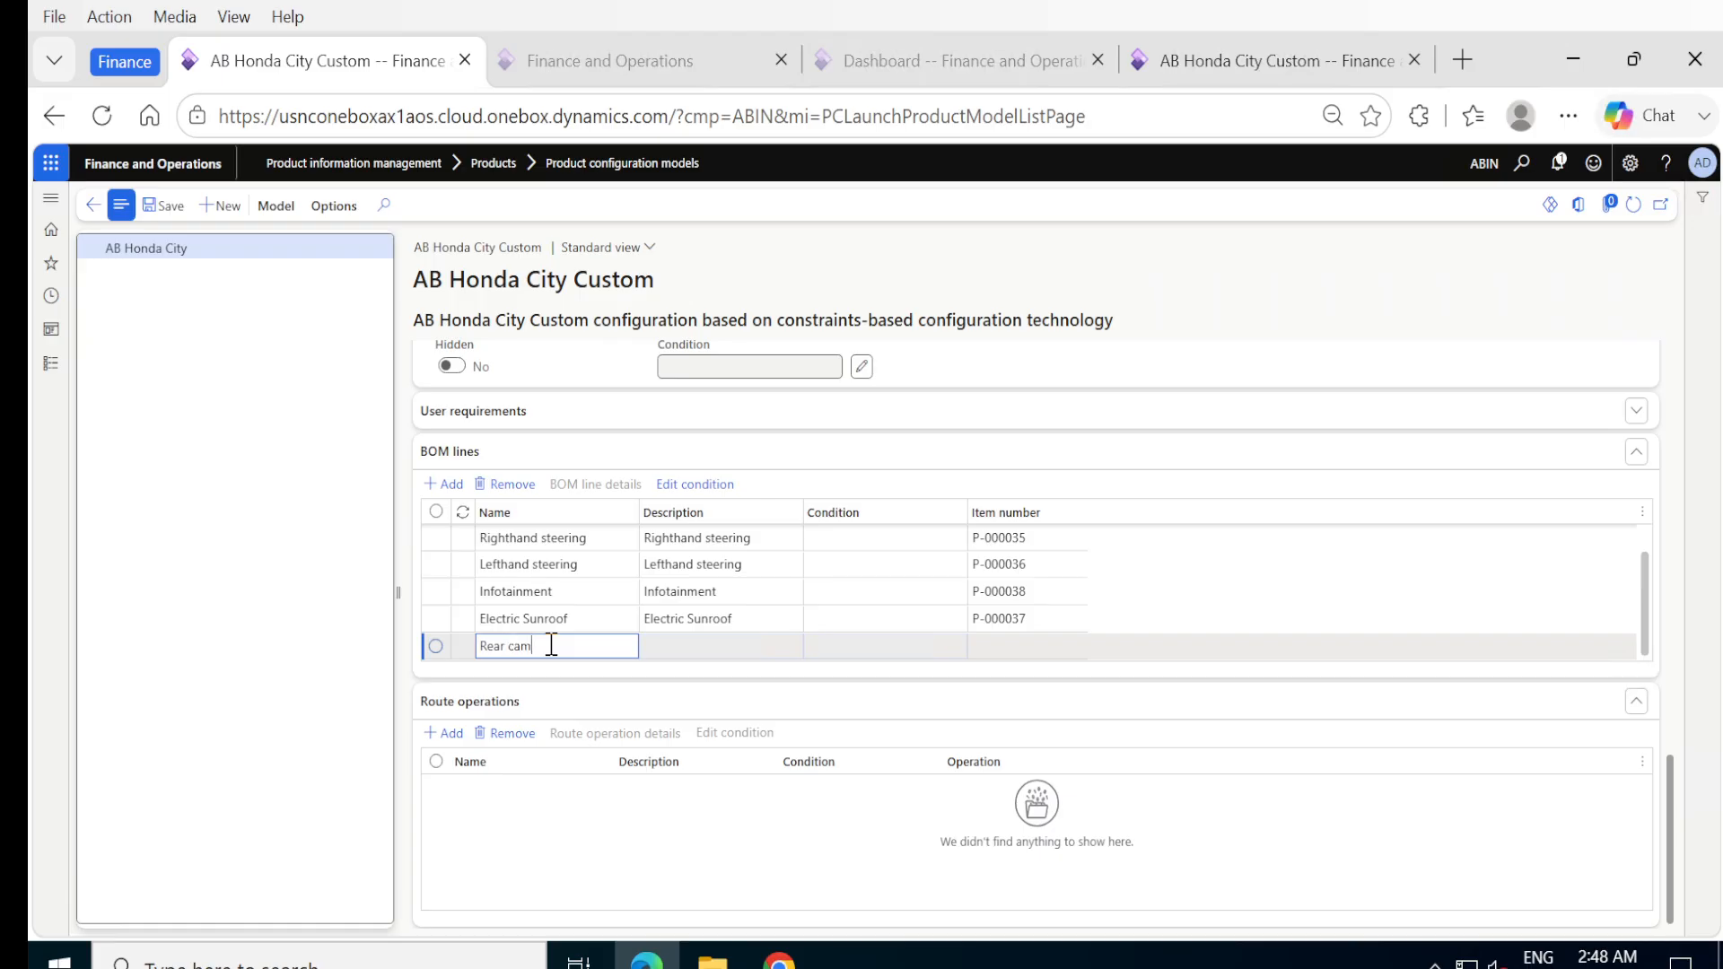
key("Tab")
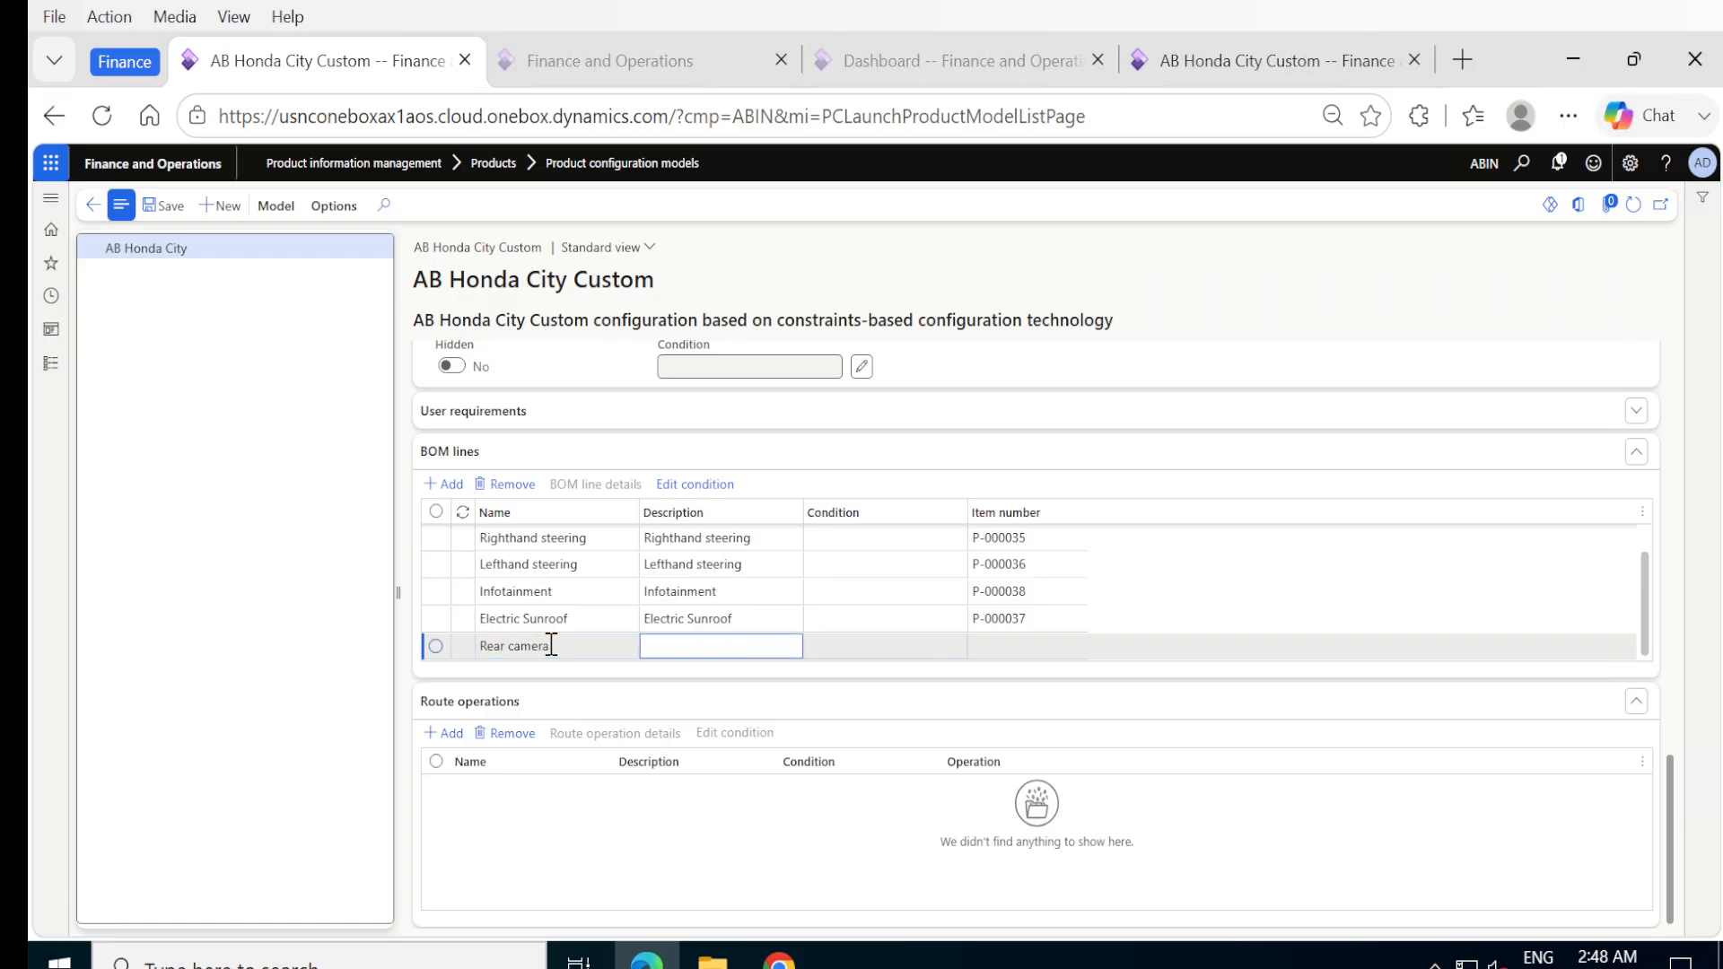
key("shift+Tab")
key("ctrl+c")
key("Tab")
key("ctrl+v")
key("Tab")
key("Tab")
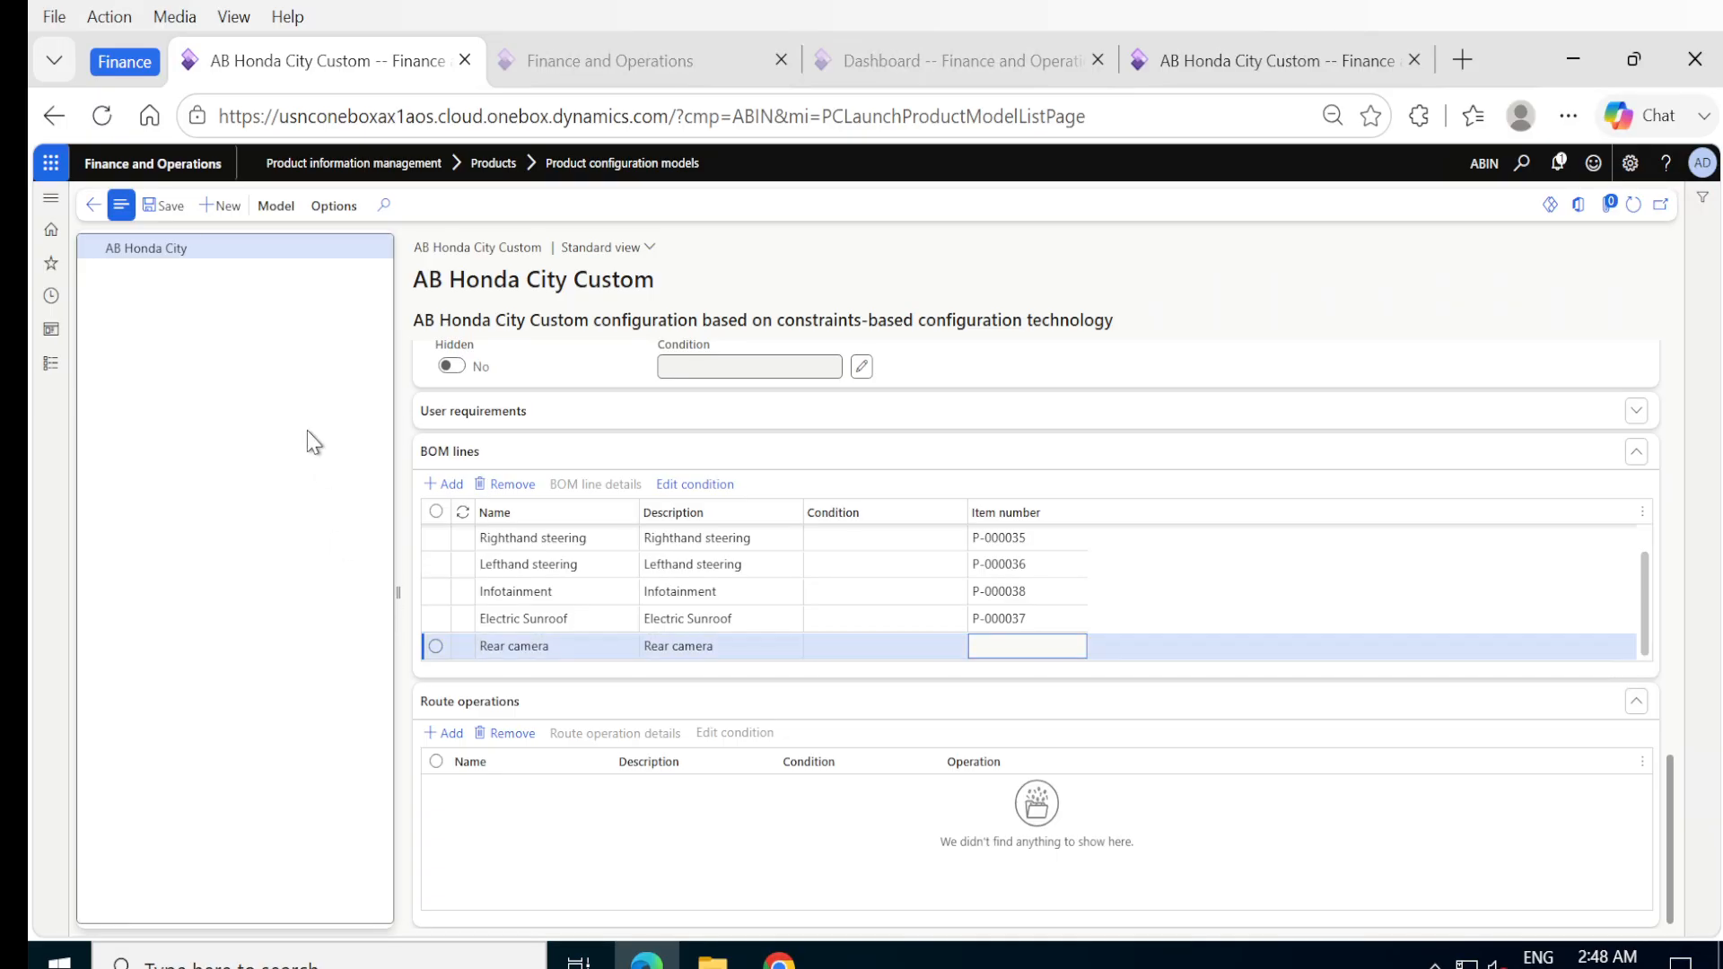
left_click(168, 215)
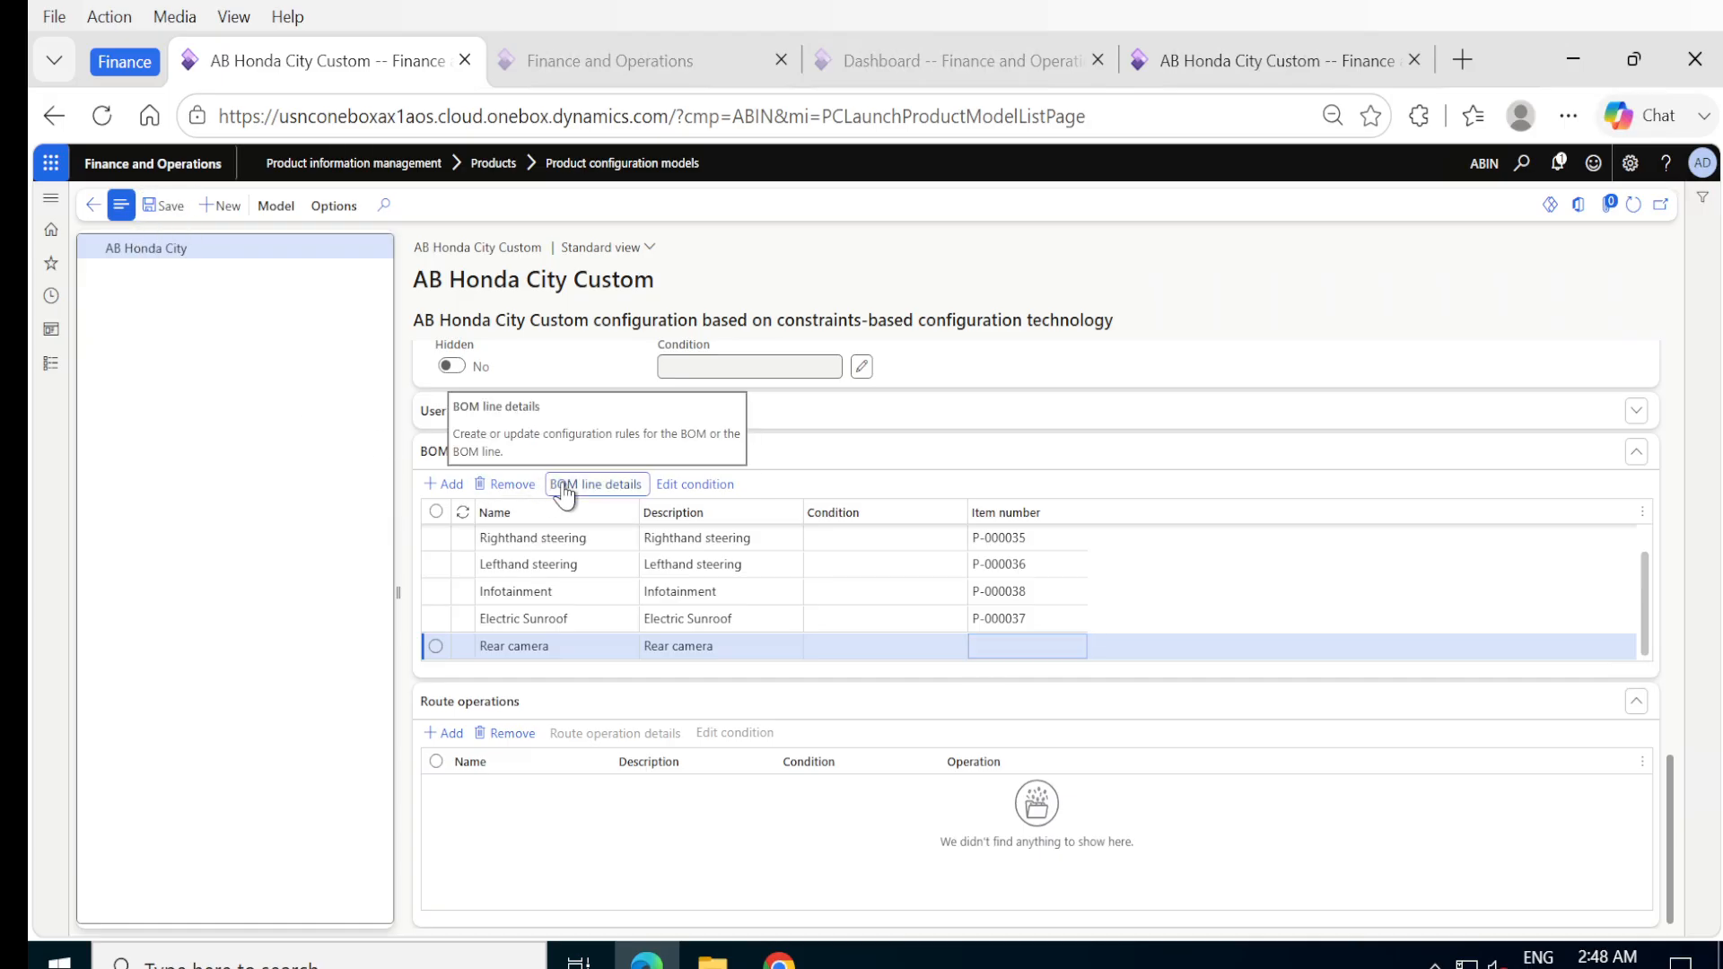
Assign item P-000039, the rear parking sensors item, to the Rear camera BOM line and include Calculation set to Yes.
left_click(595, 485)
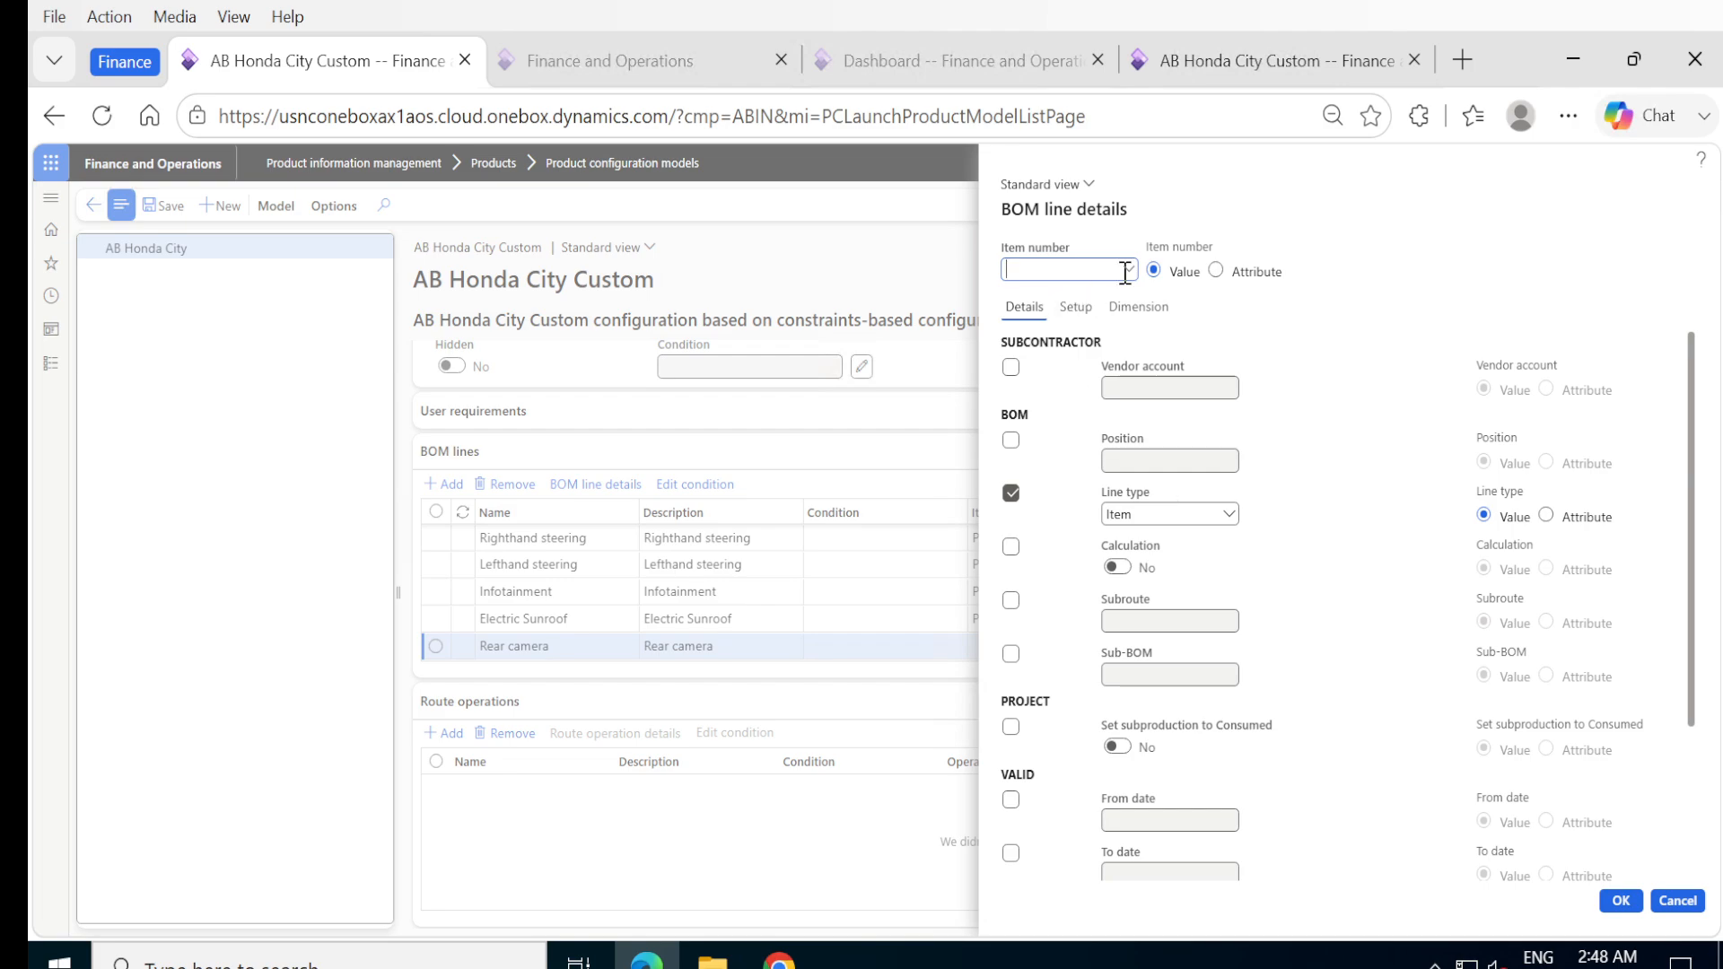
left_click(1129, 269)
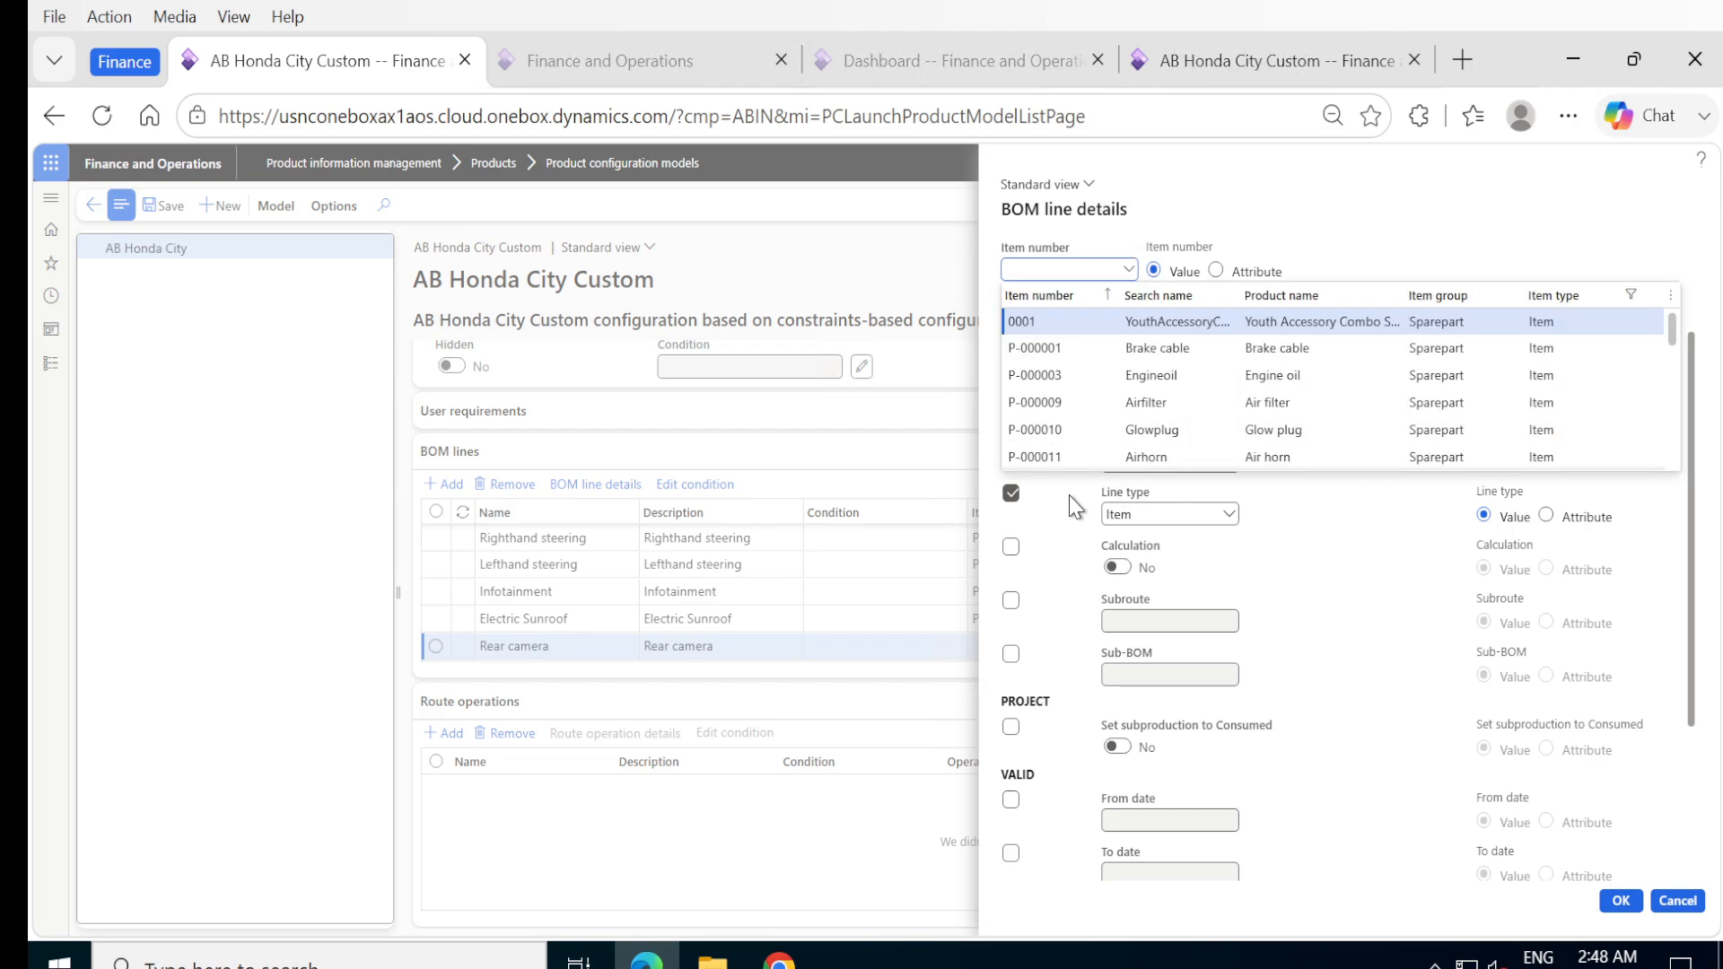
scroll(1105, 408, "down", 3)
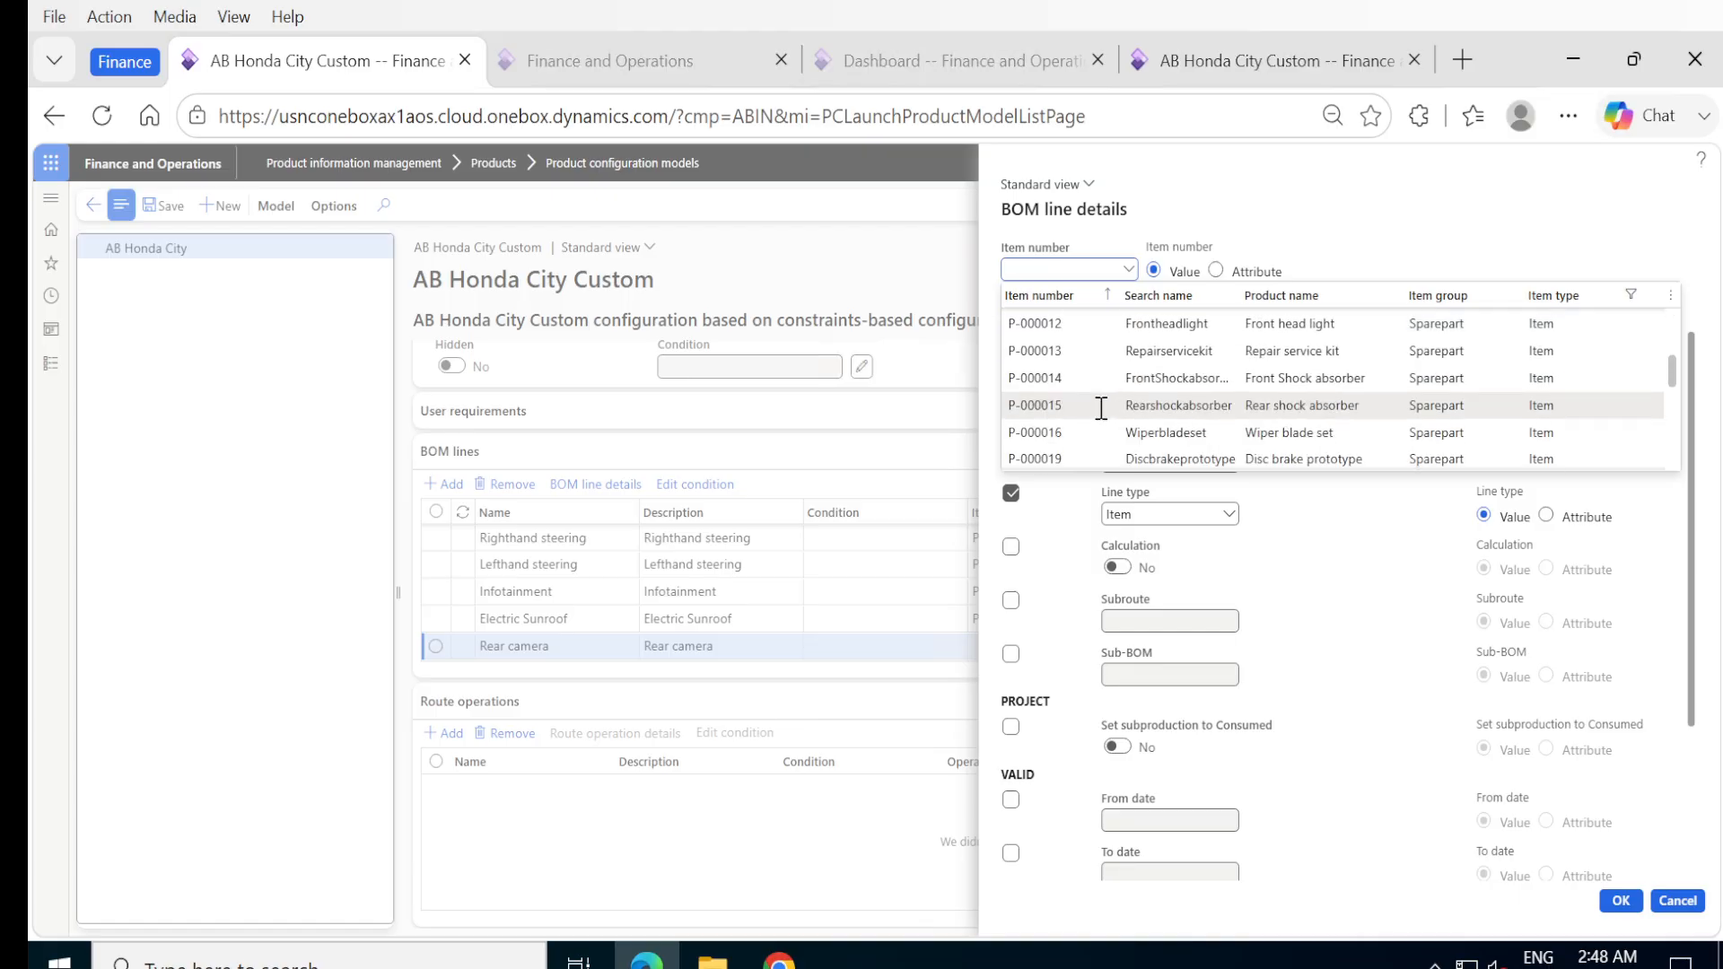
scroll(1103, 410, "down", 3)
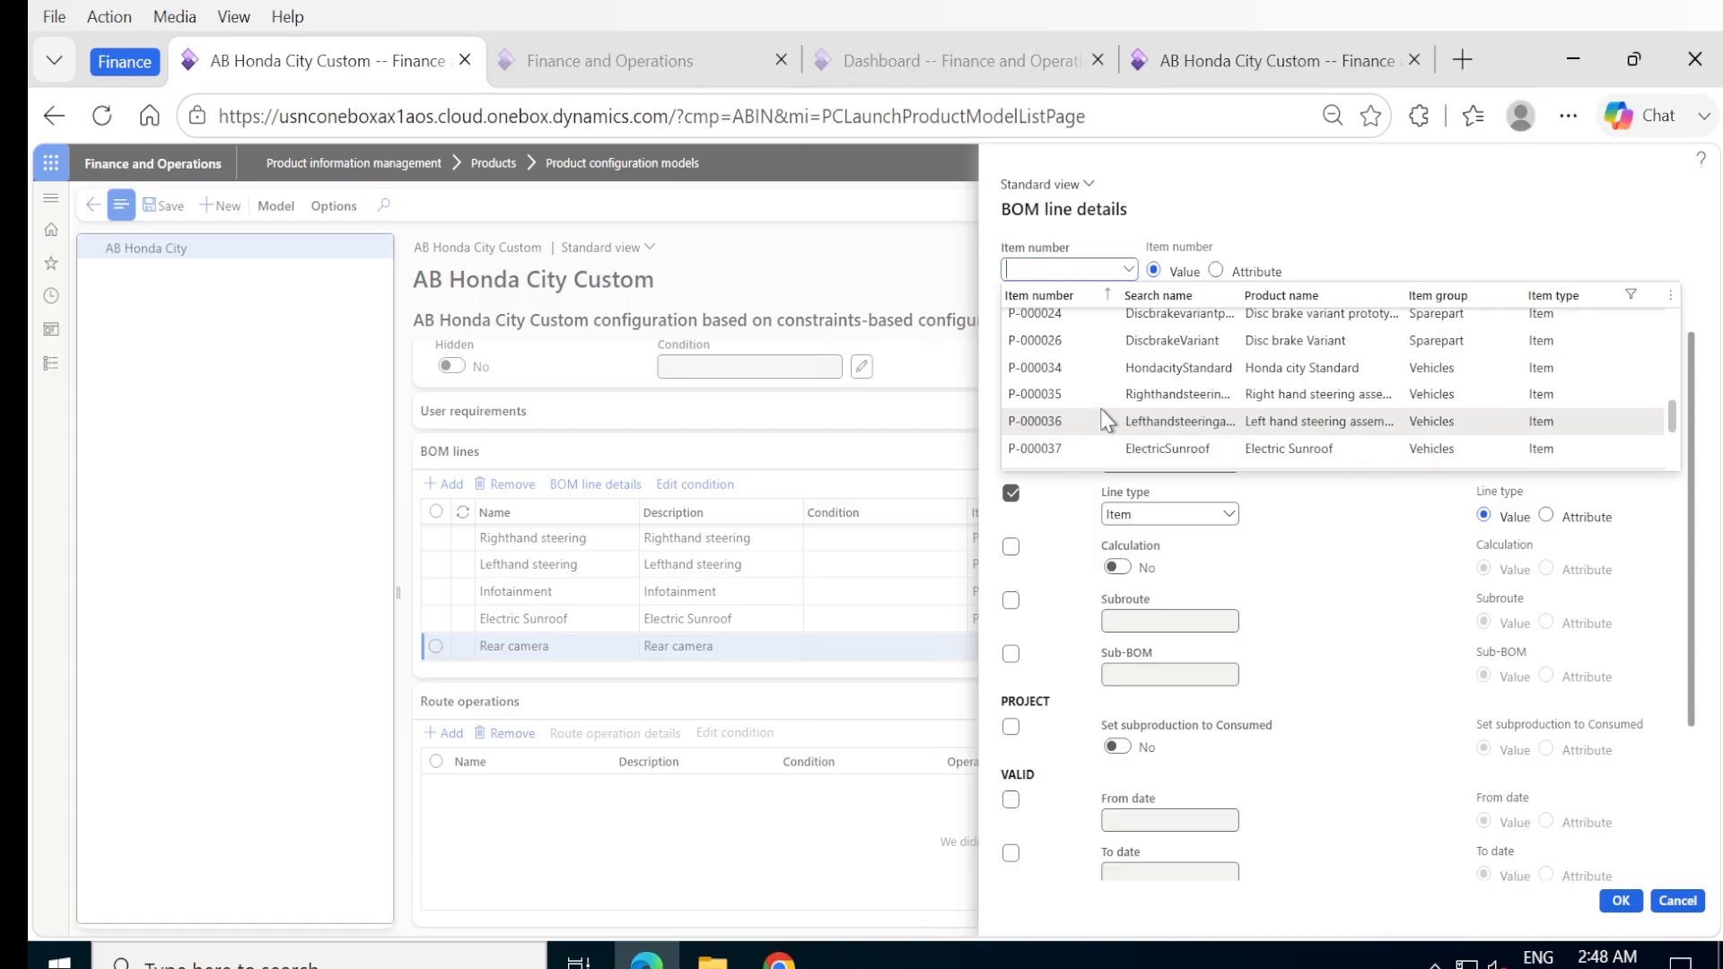
scroll(1107, 420, "down", 1)
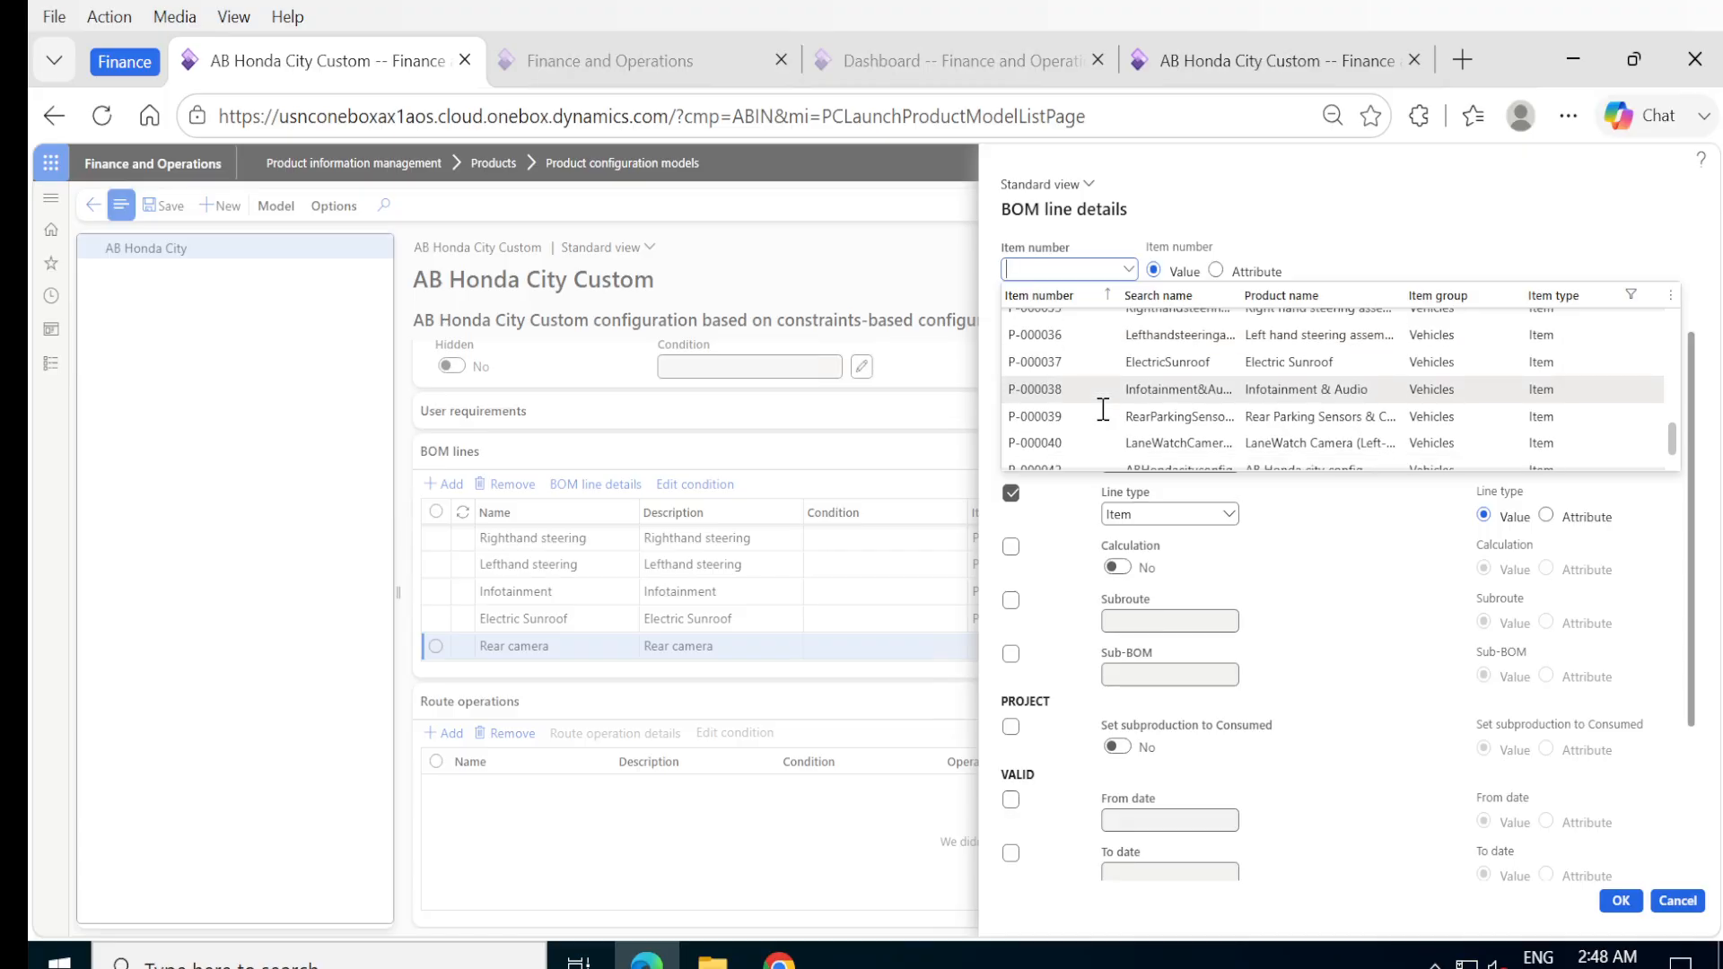
left_click(1042, 415)
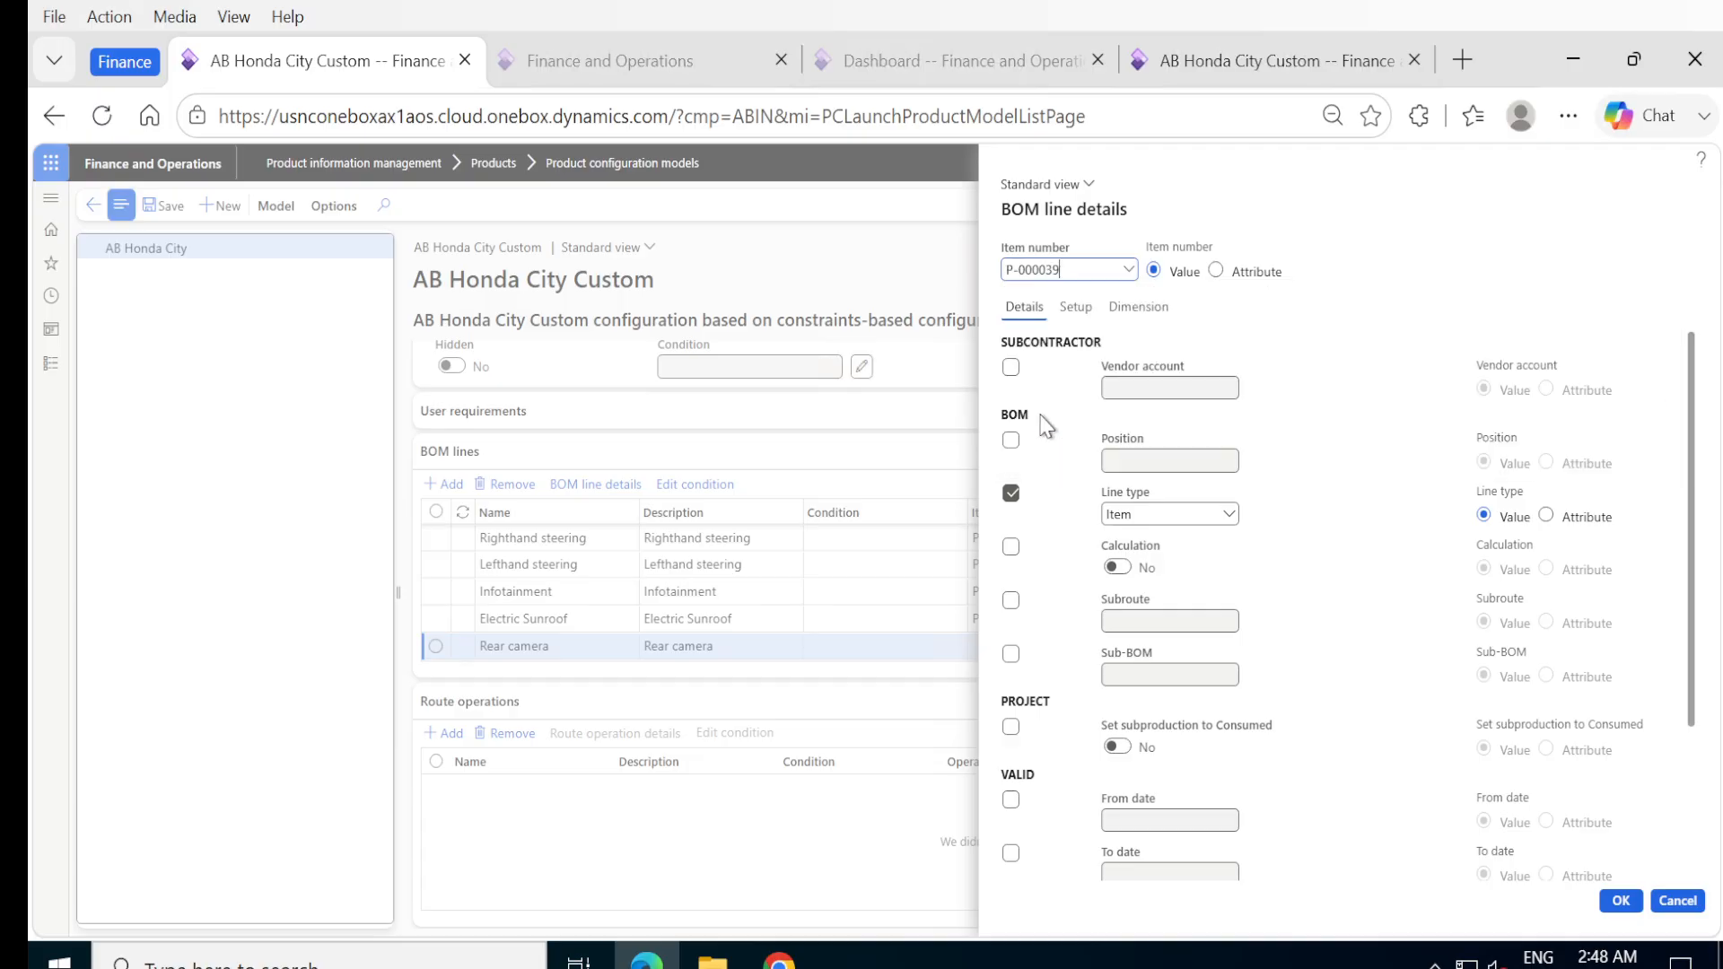
left_click(1012, 547)
left_click(1117, 567)
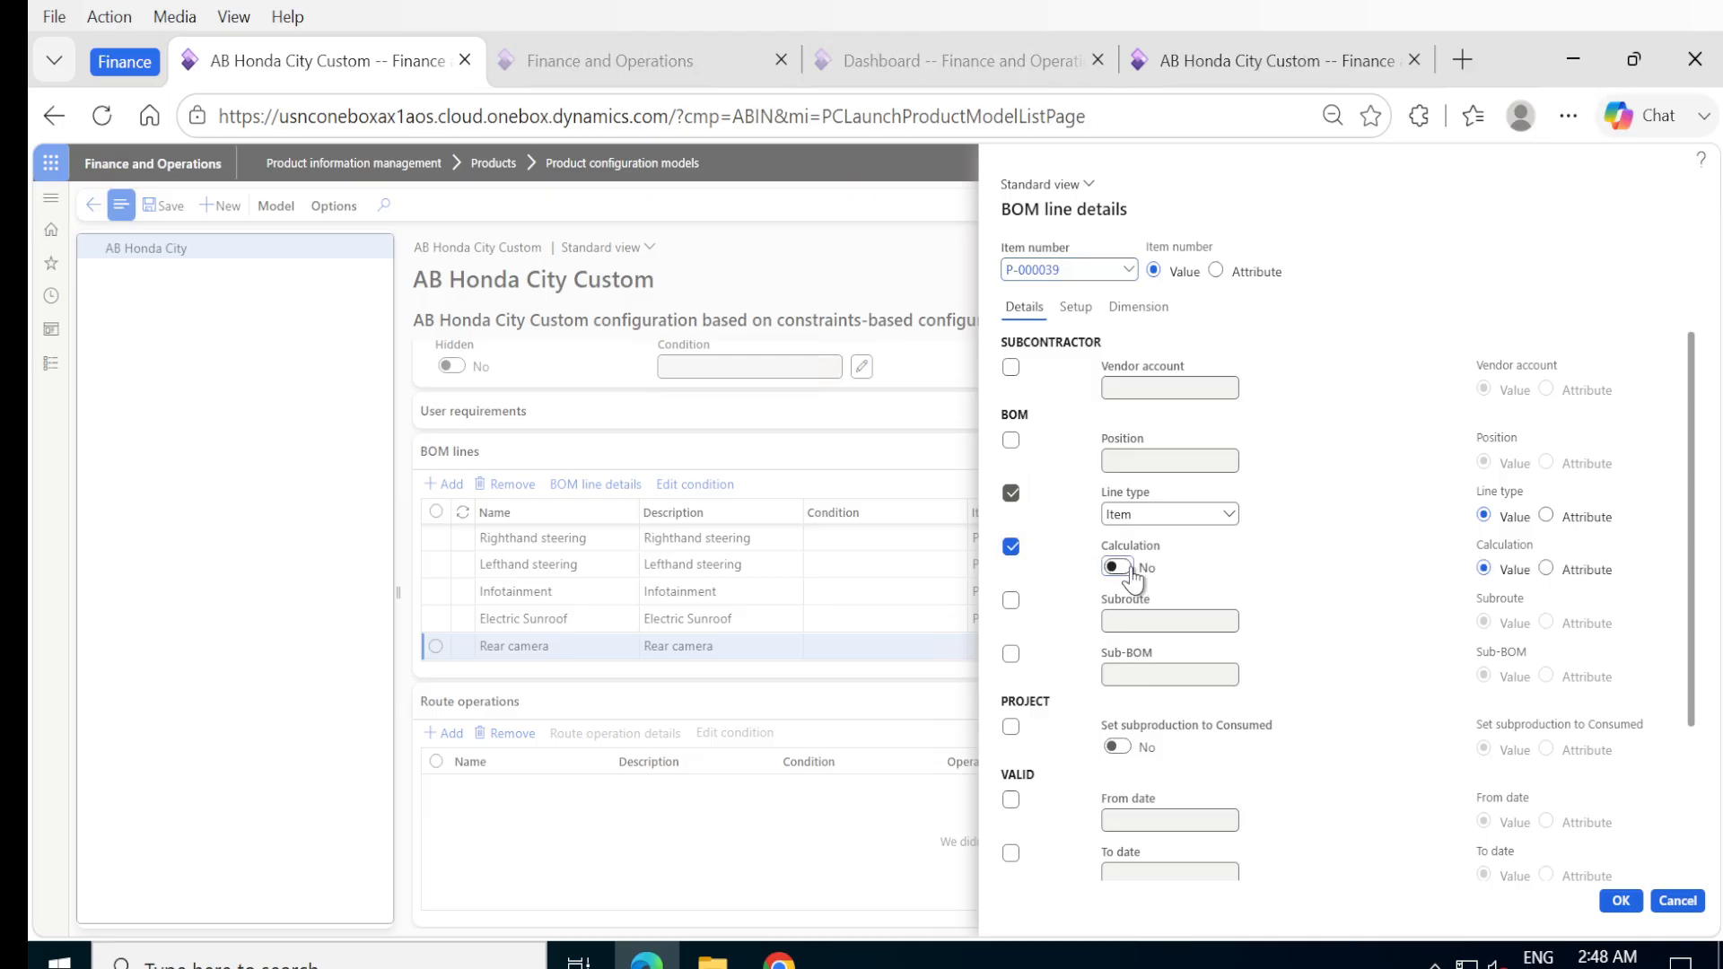
Include the quantity in the Rear camera line's consumption calculation with a value of 1, and accept the BOM line details.
left_click(1083, 309)
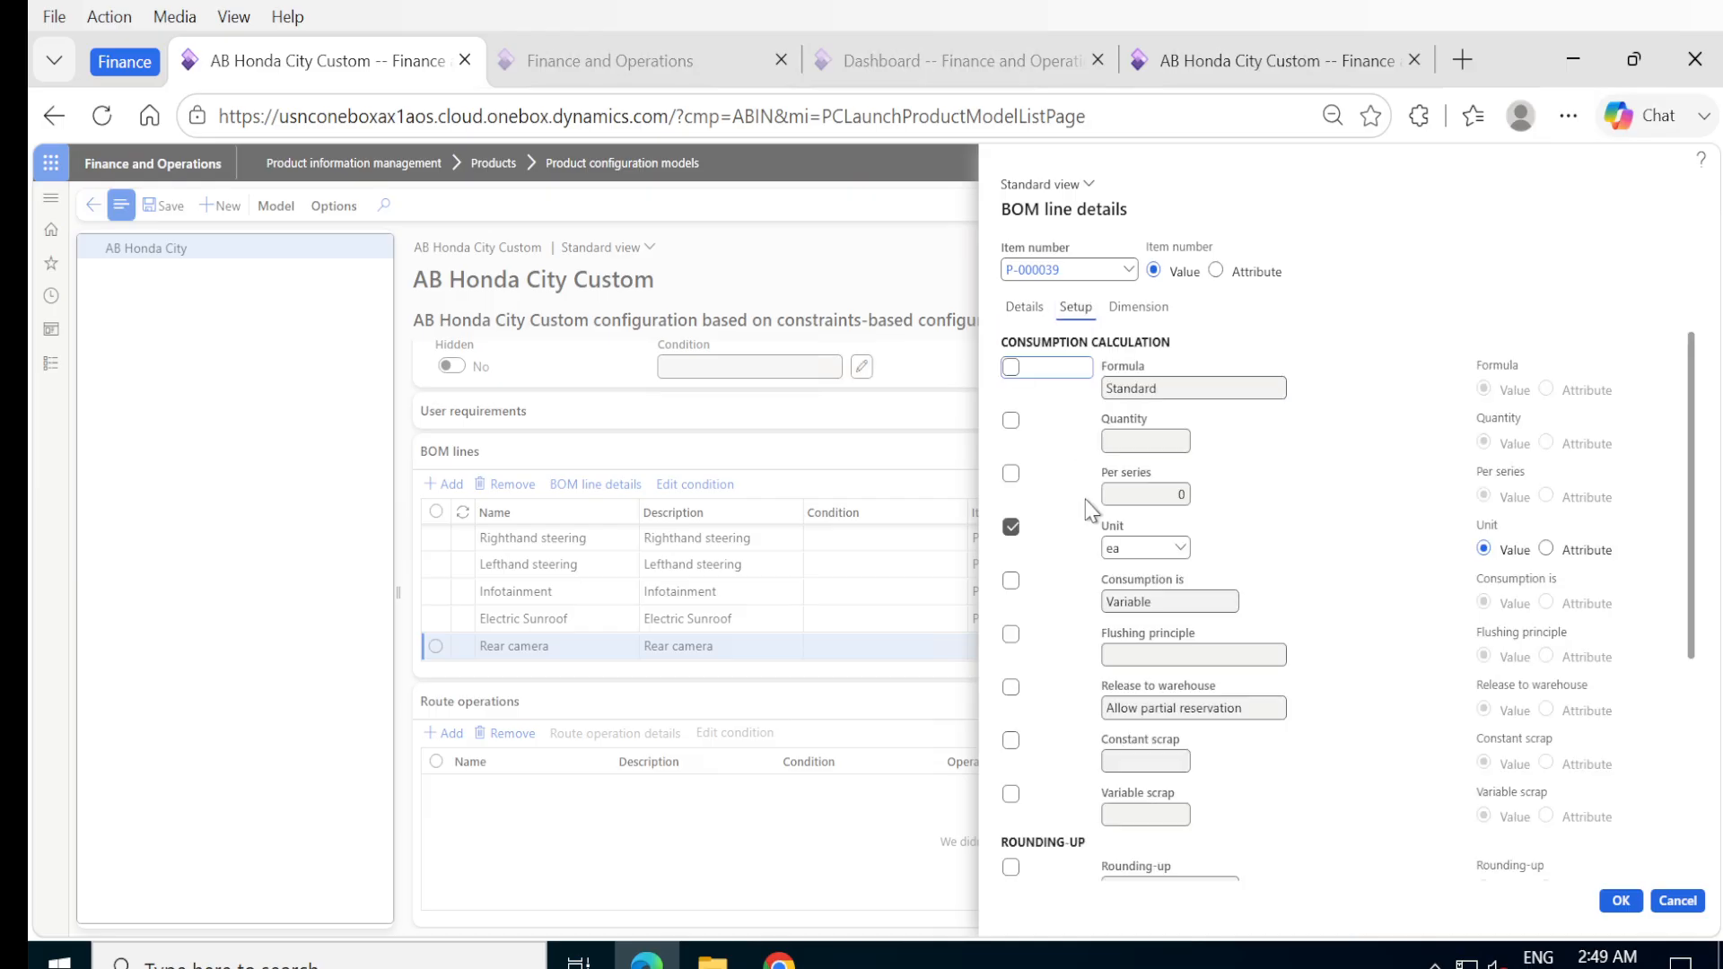
left_click(1014, 425)
left_click(1149, 447)
type("1")
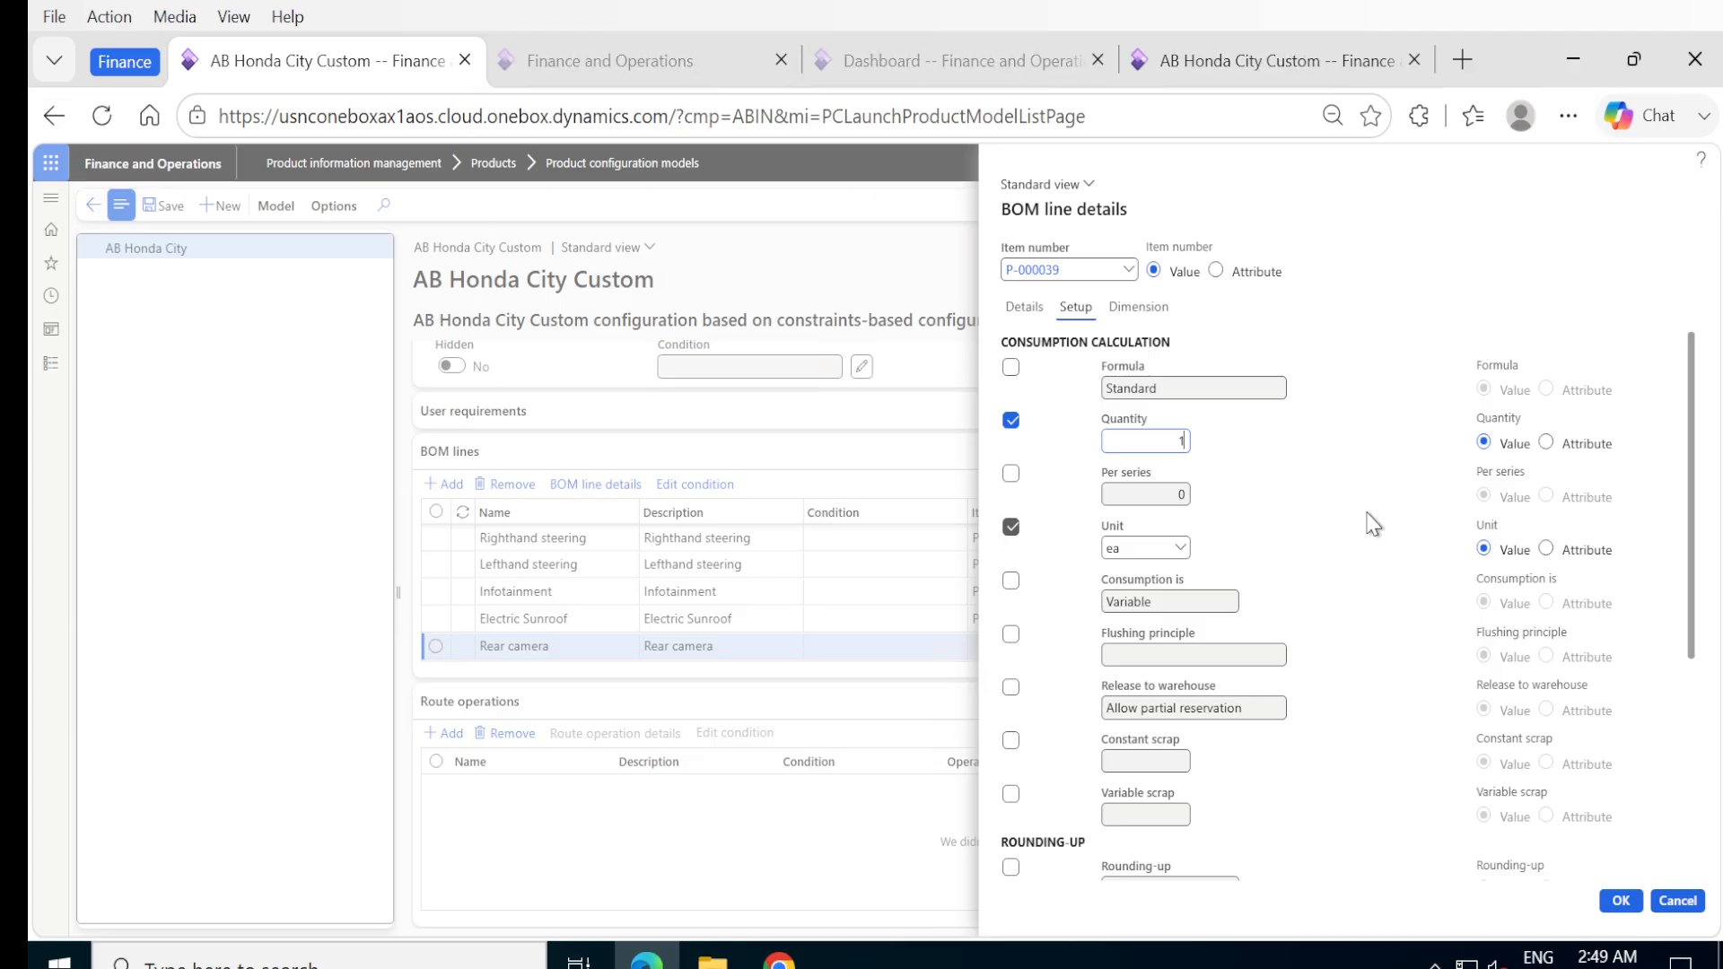
left_click(1620, 900)
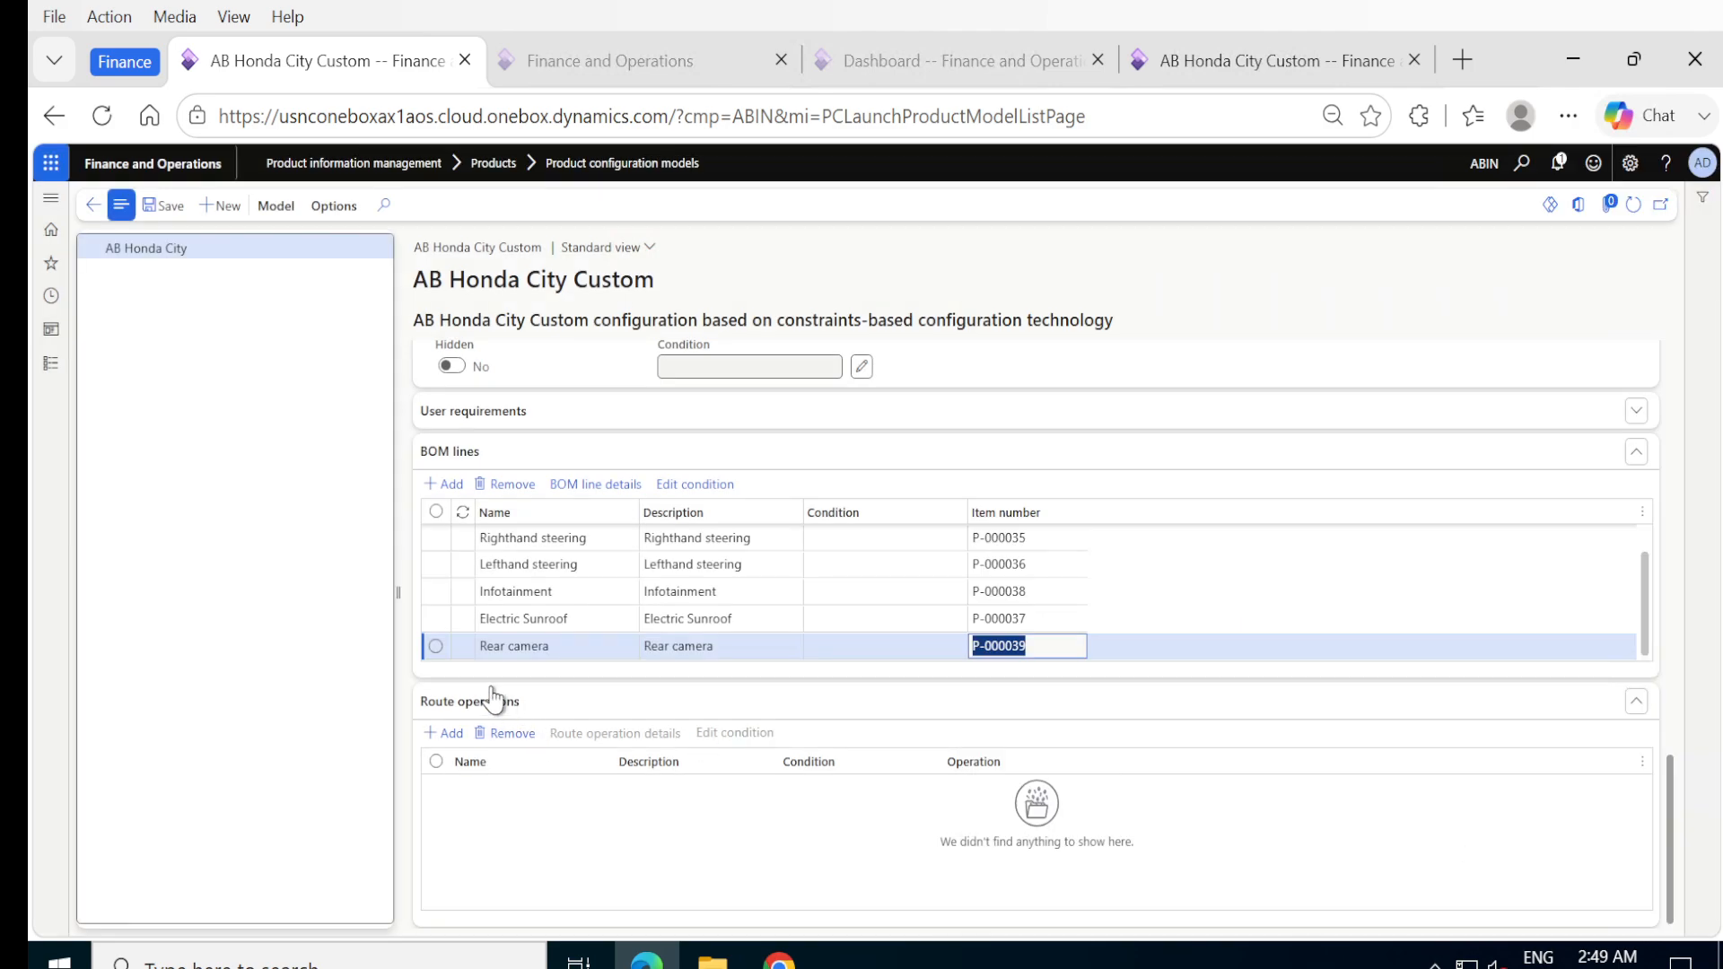
Add a blank BOM line below Rear camera, and check the item list in the Rear camera line's details without changing them.
key("alt+n")
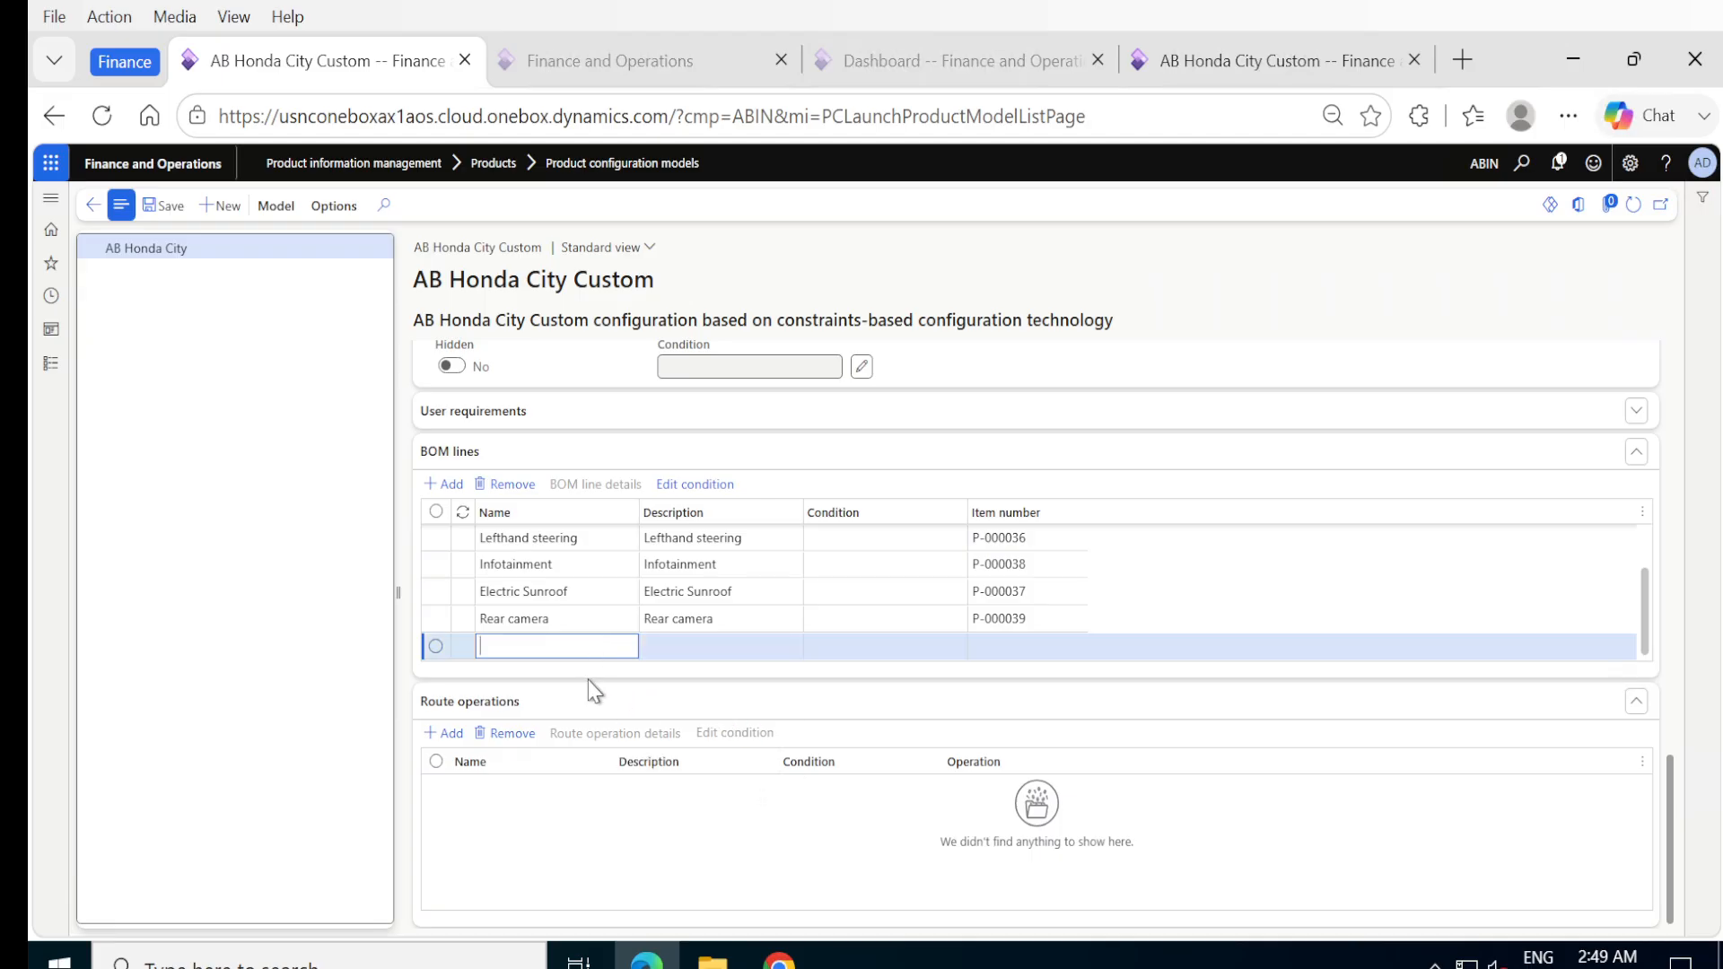
left_click(577, 621)
left_click(572, 484)
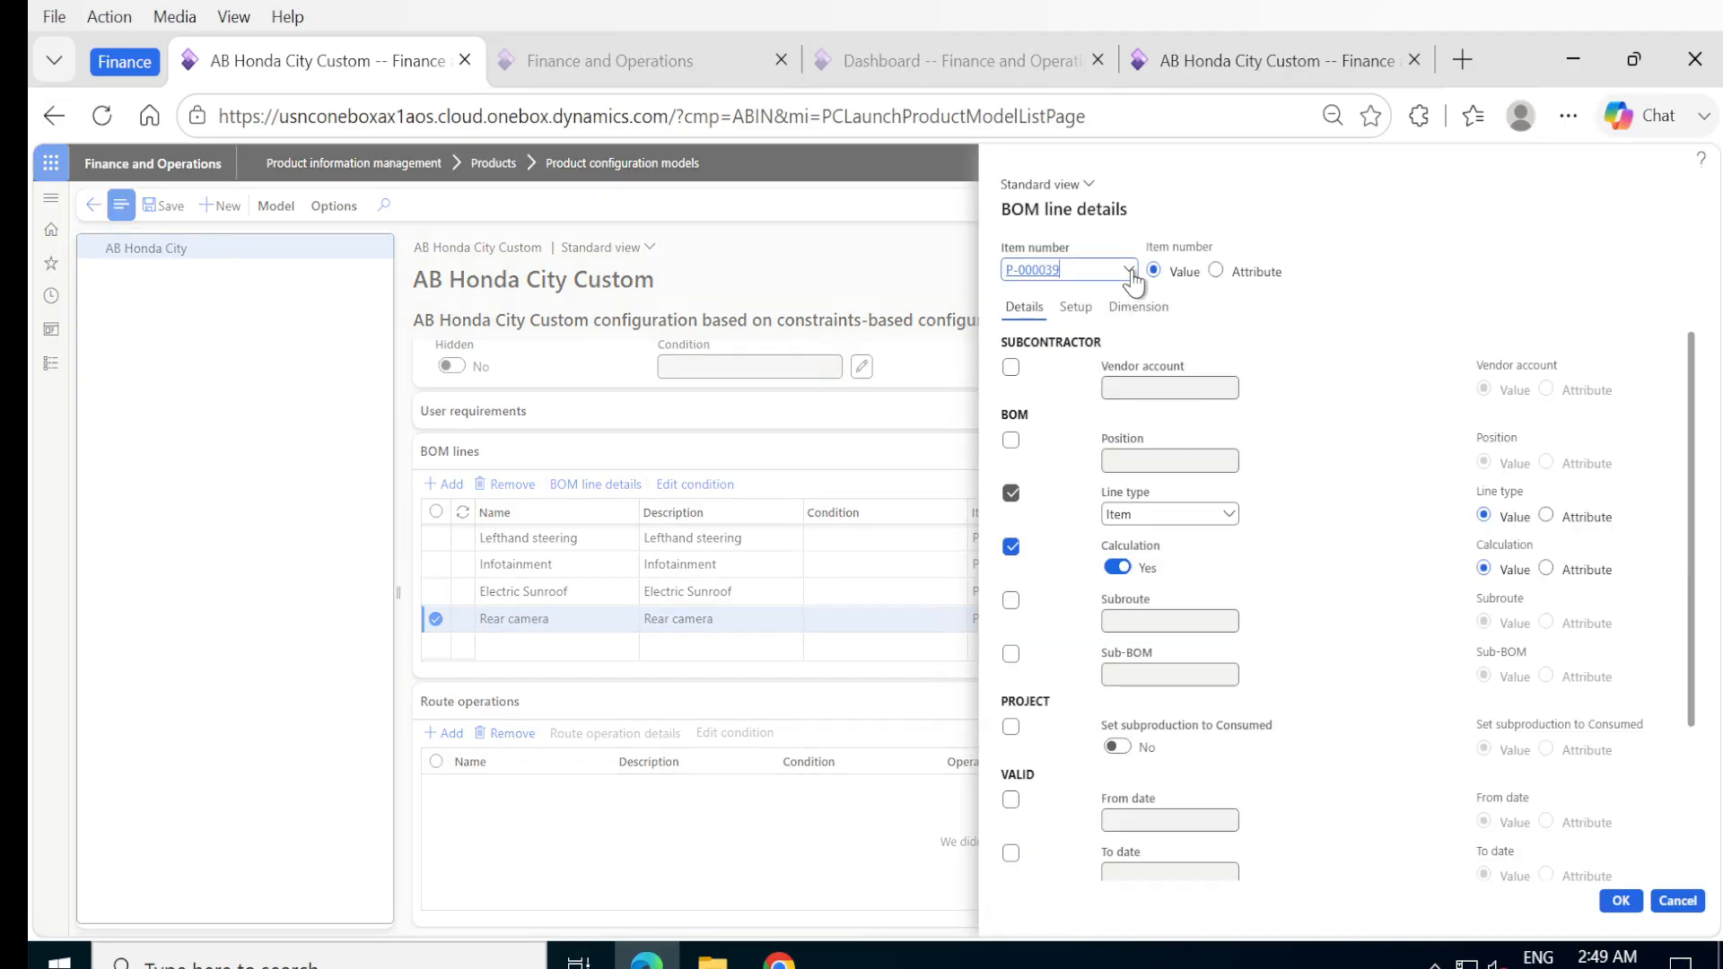
left_click(1129, 271)
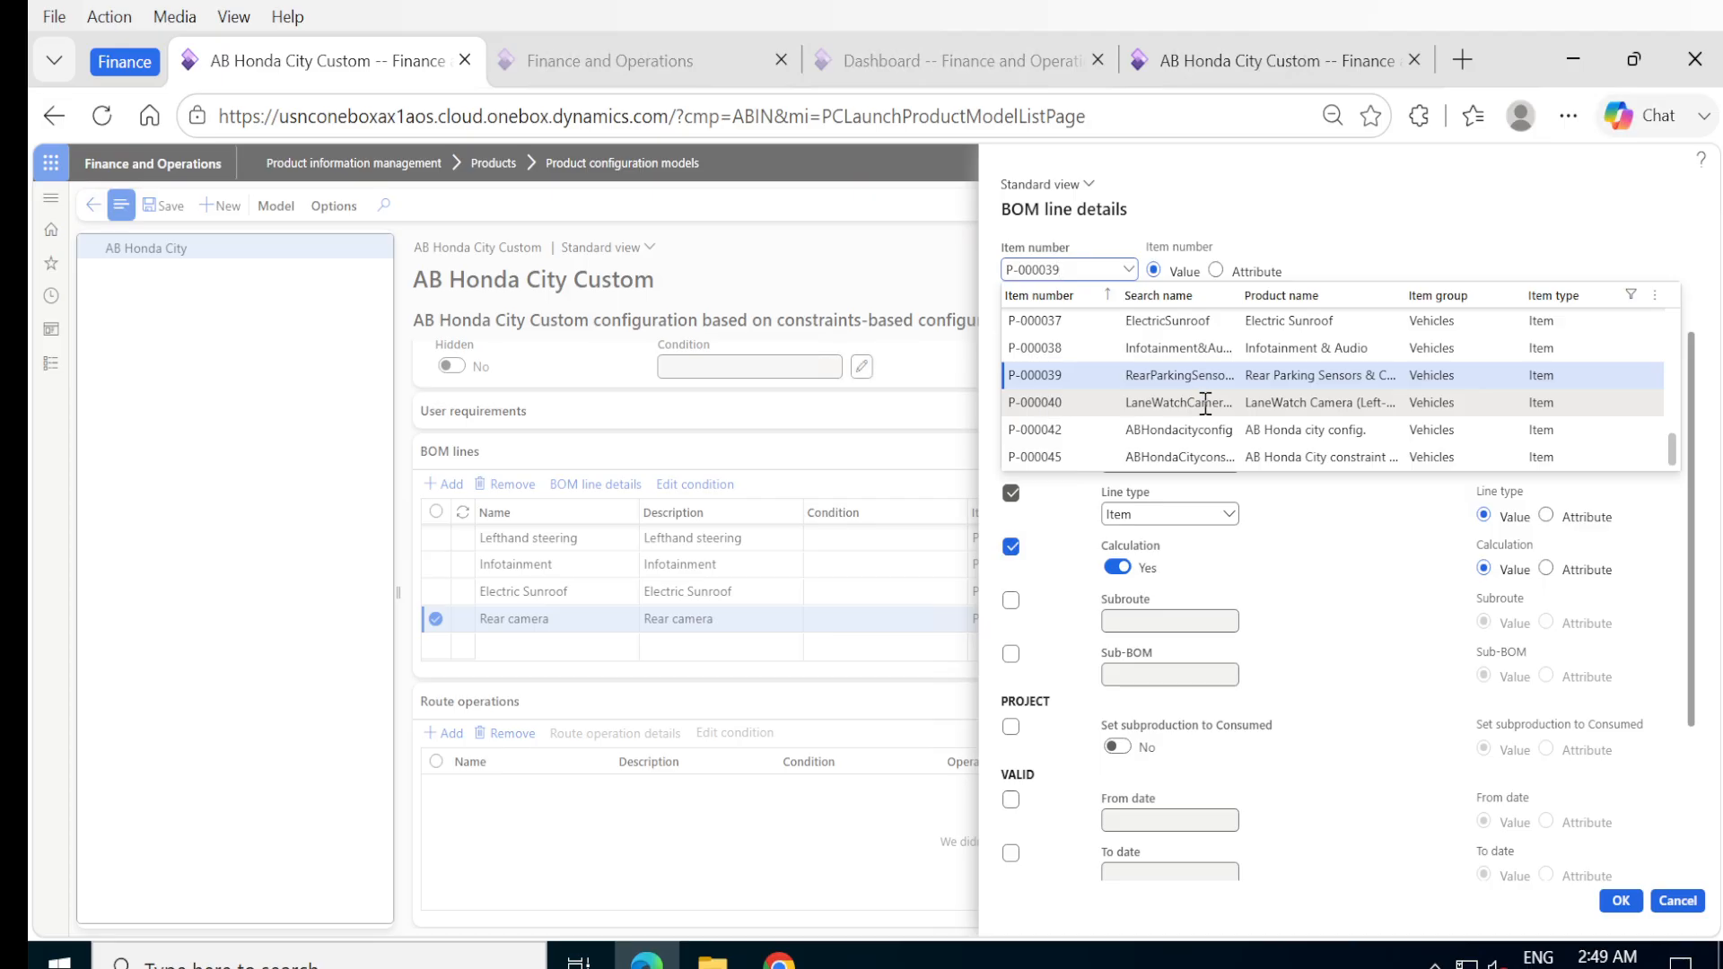
left_click(1677, 901)
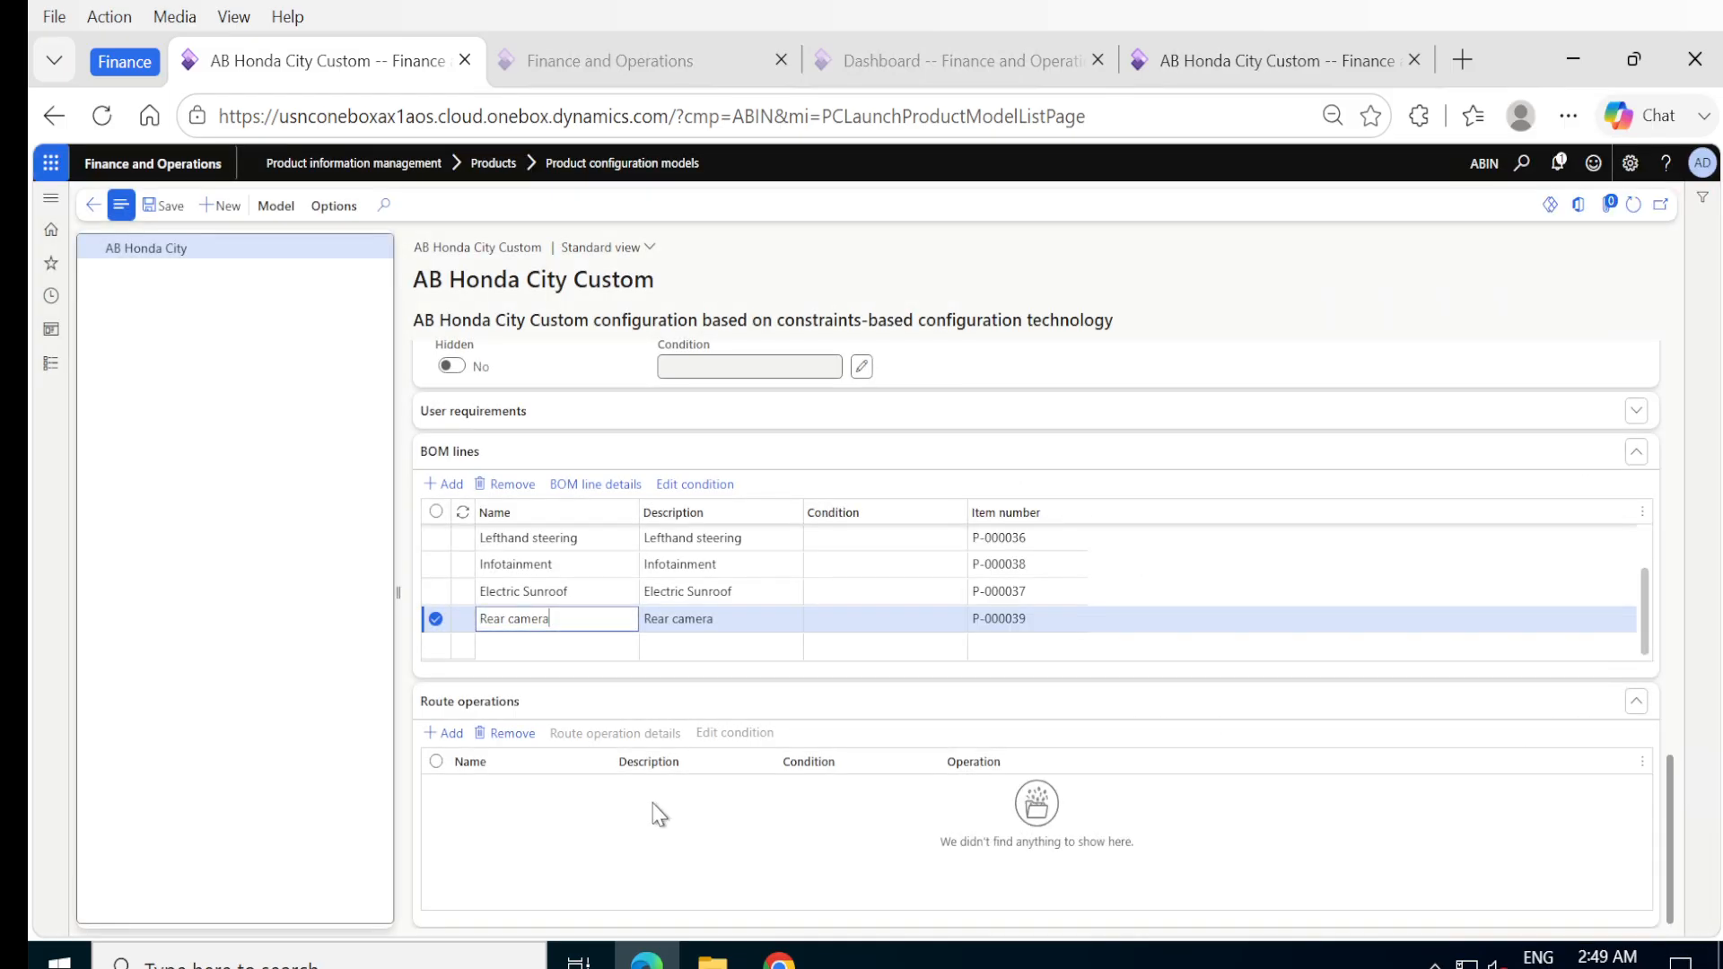
Name the blank BOM line below Rear camera Lanewatch camera, give it the description Lanewatch camera, and save the line.
left_click(556, 644)
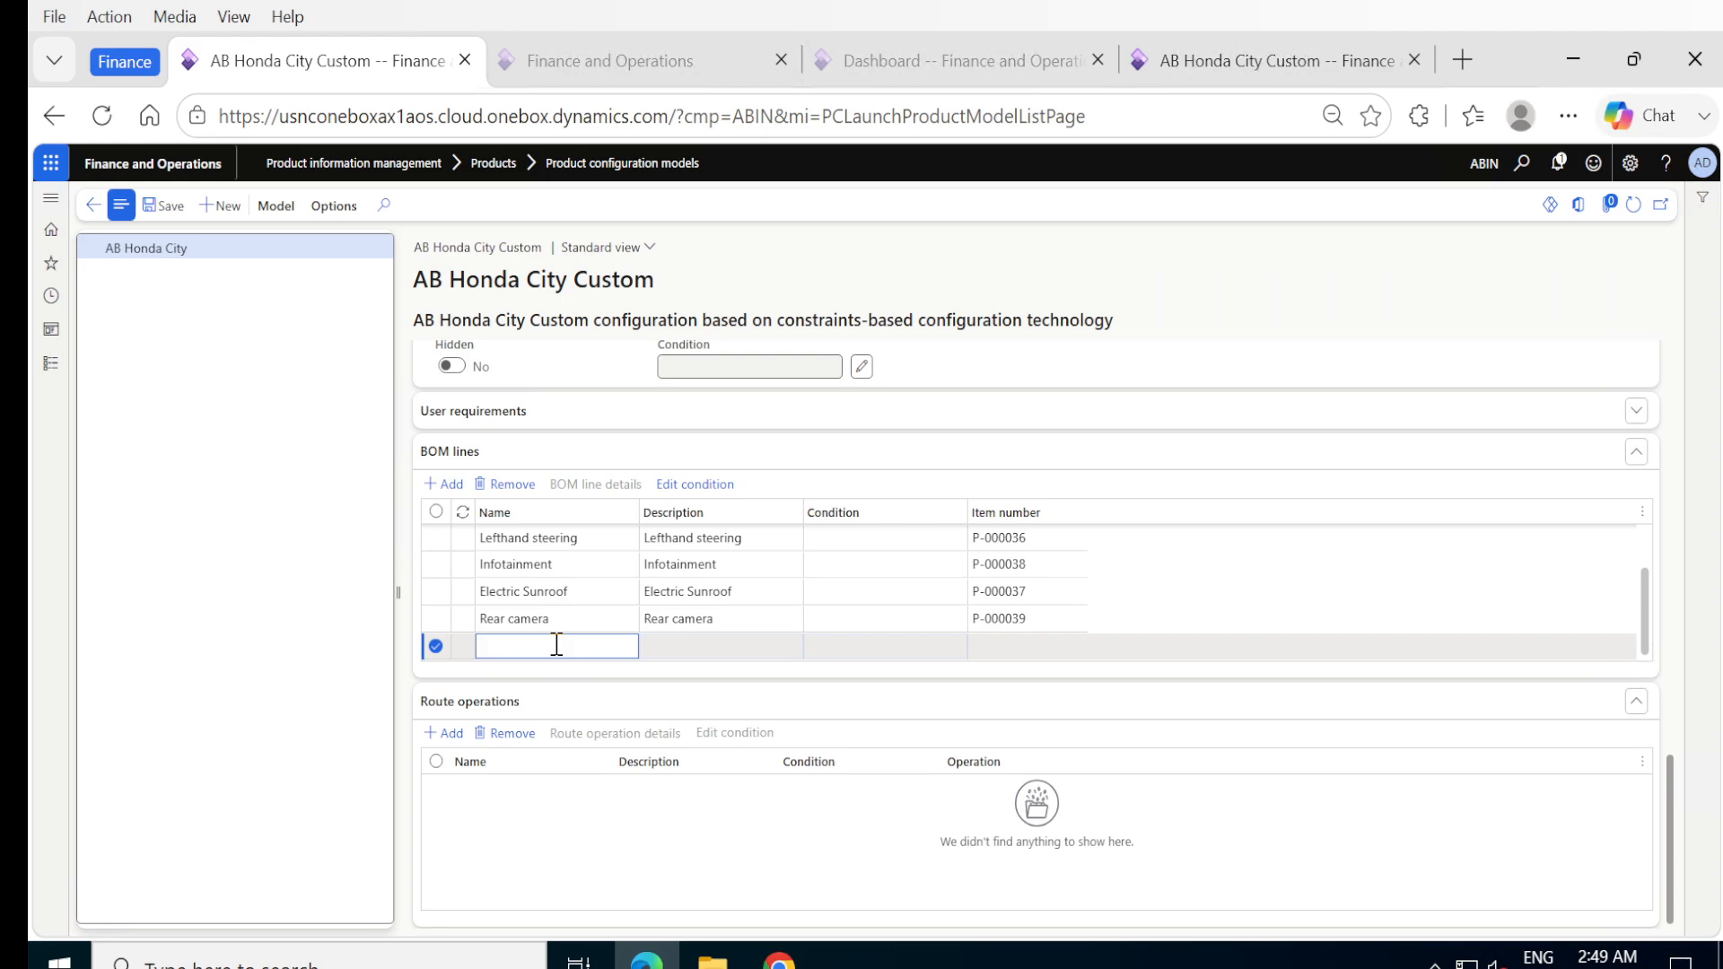
type("Lanewatch camera")
key("ctrl+a")
key("Tab")
type("Rear camera")
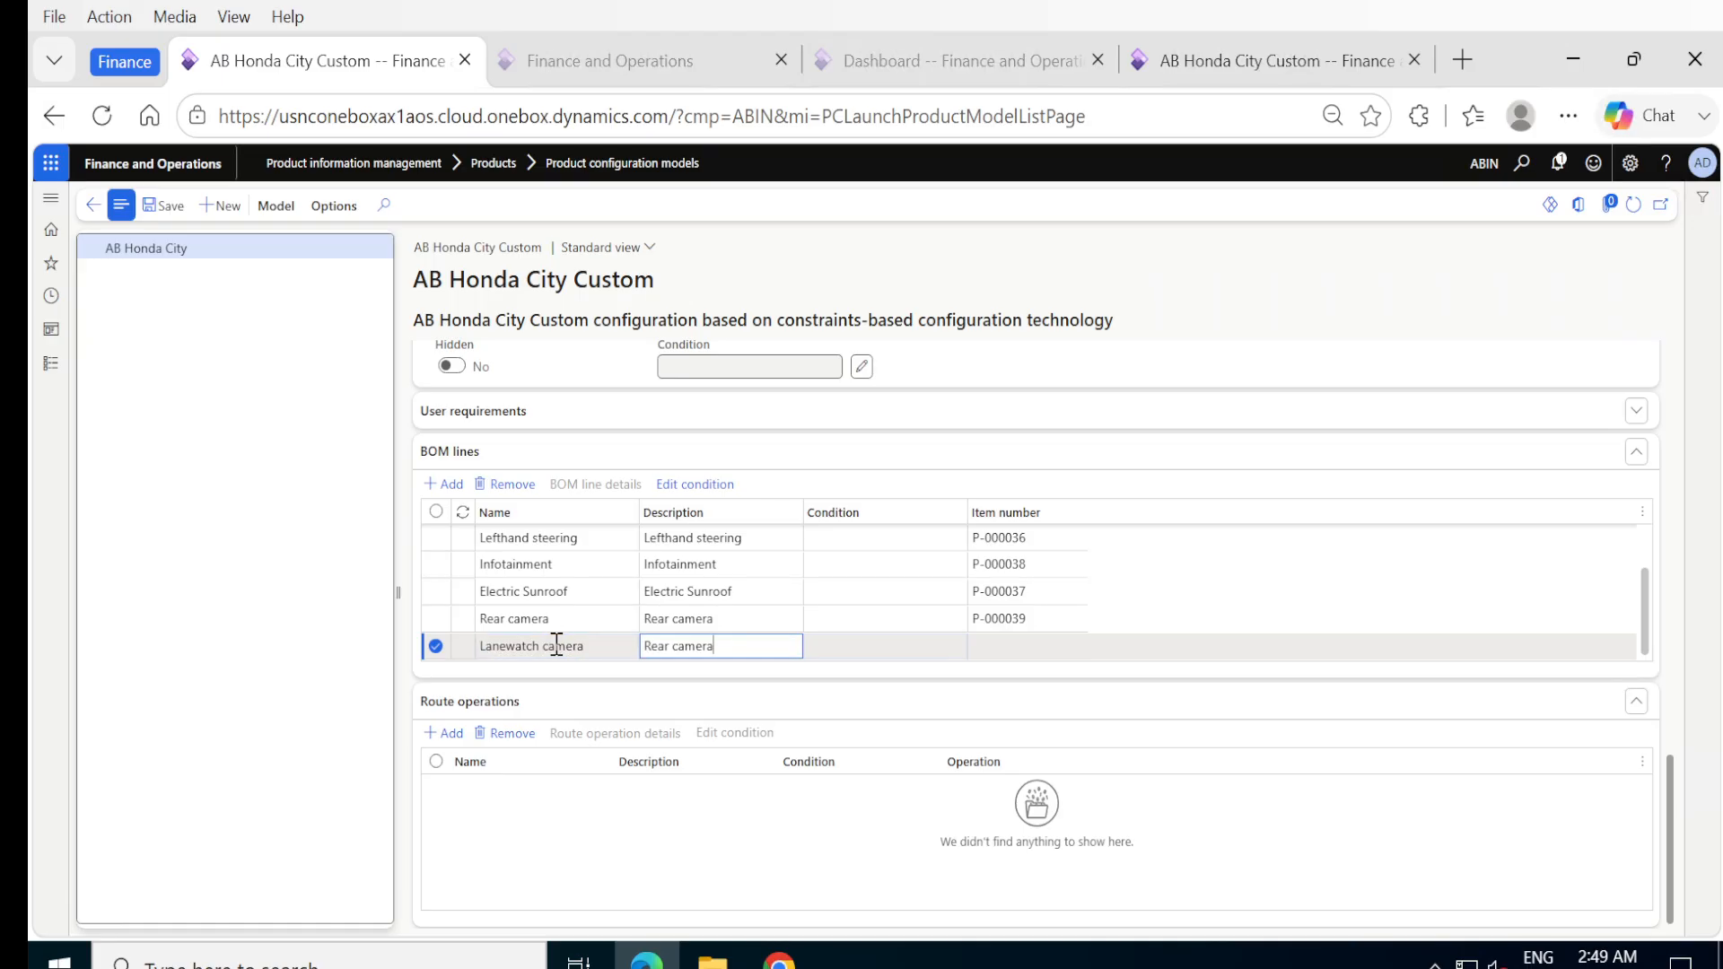
key("shift+Tab")
key("ctrl+c")
key("Tab")
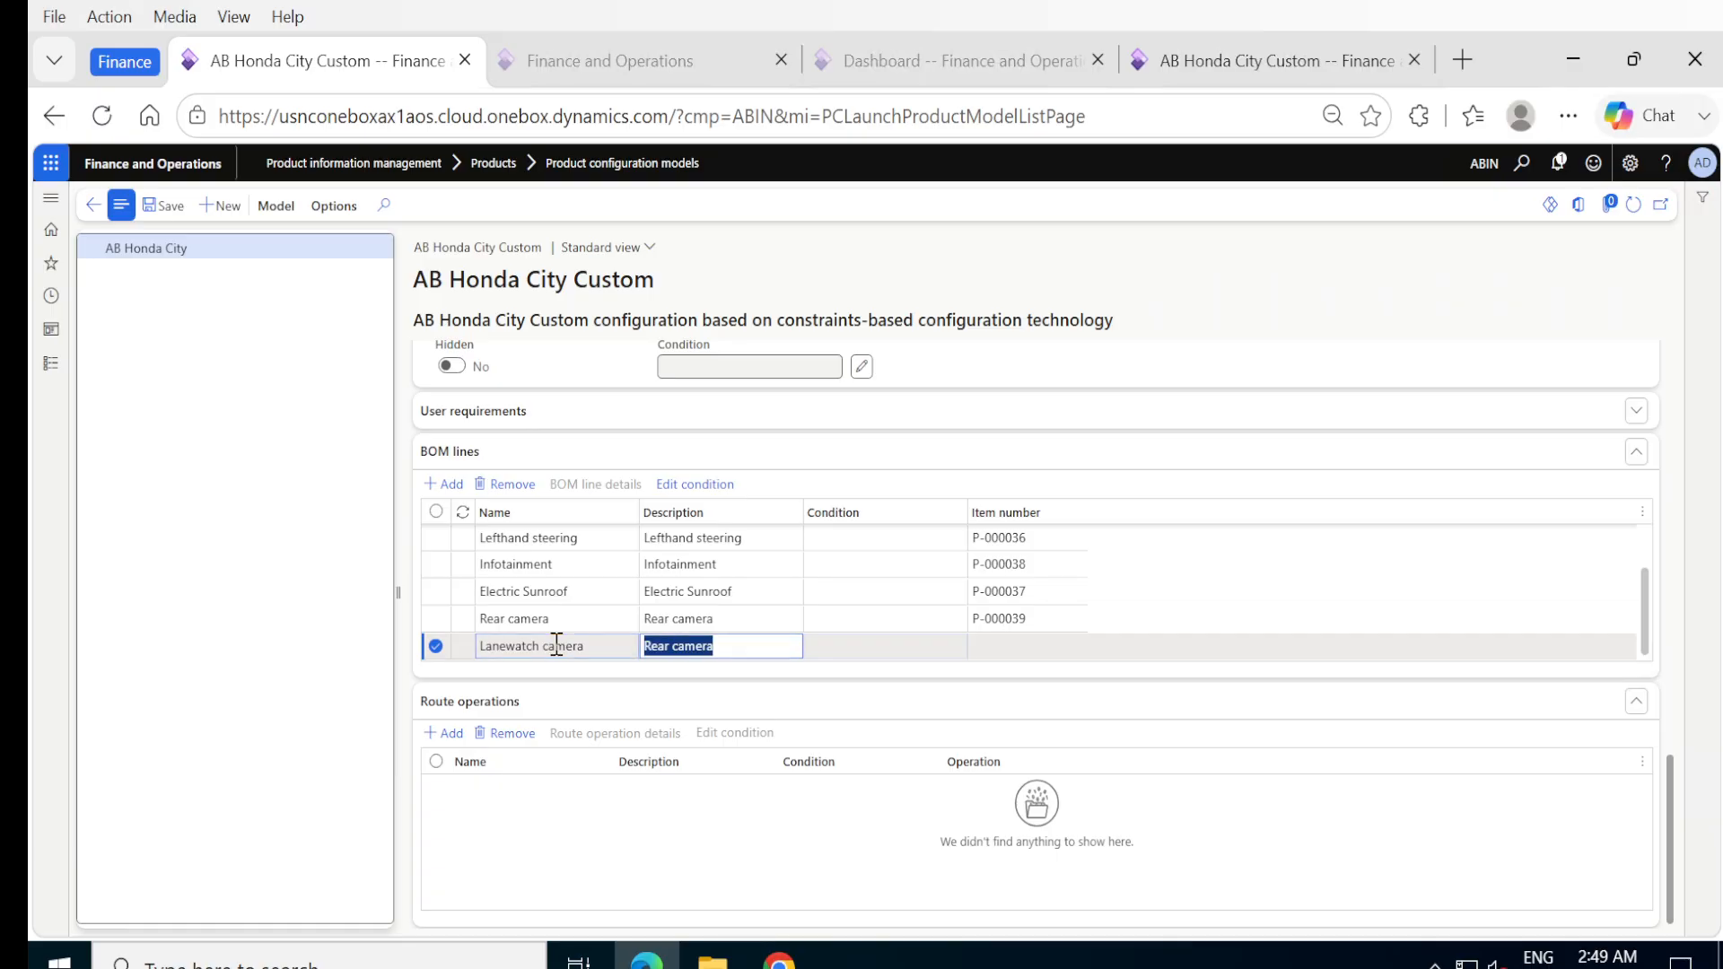
key("ctrl+v")
key("Tab")
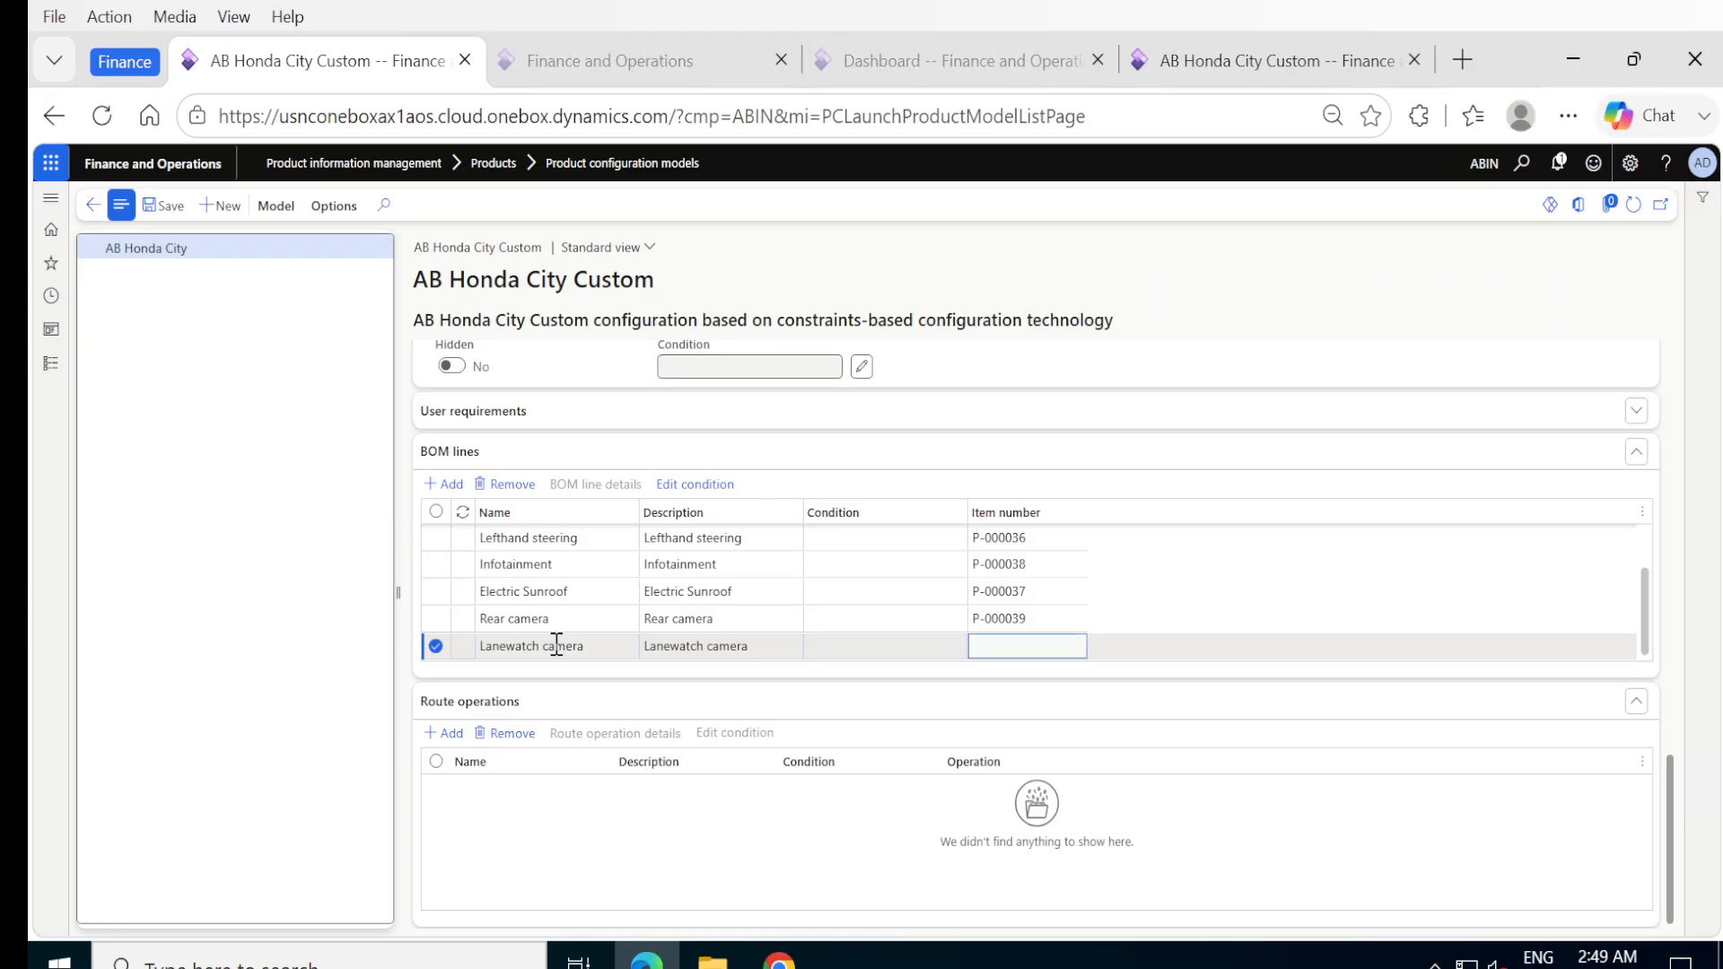
left_click(179, 206)
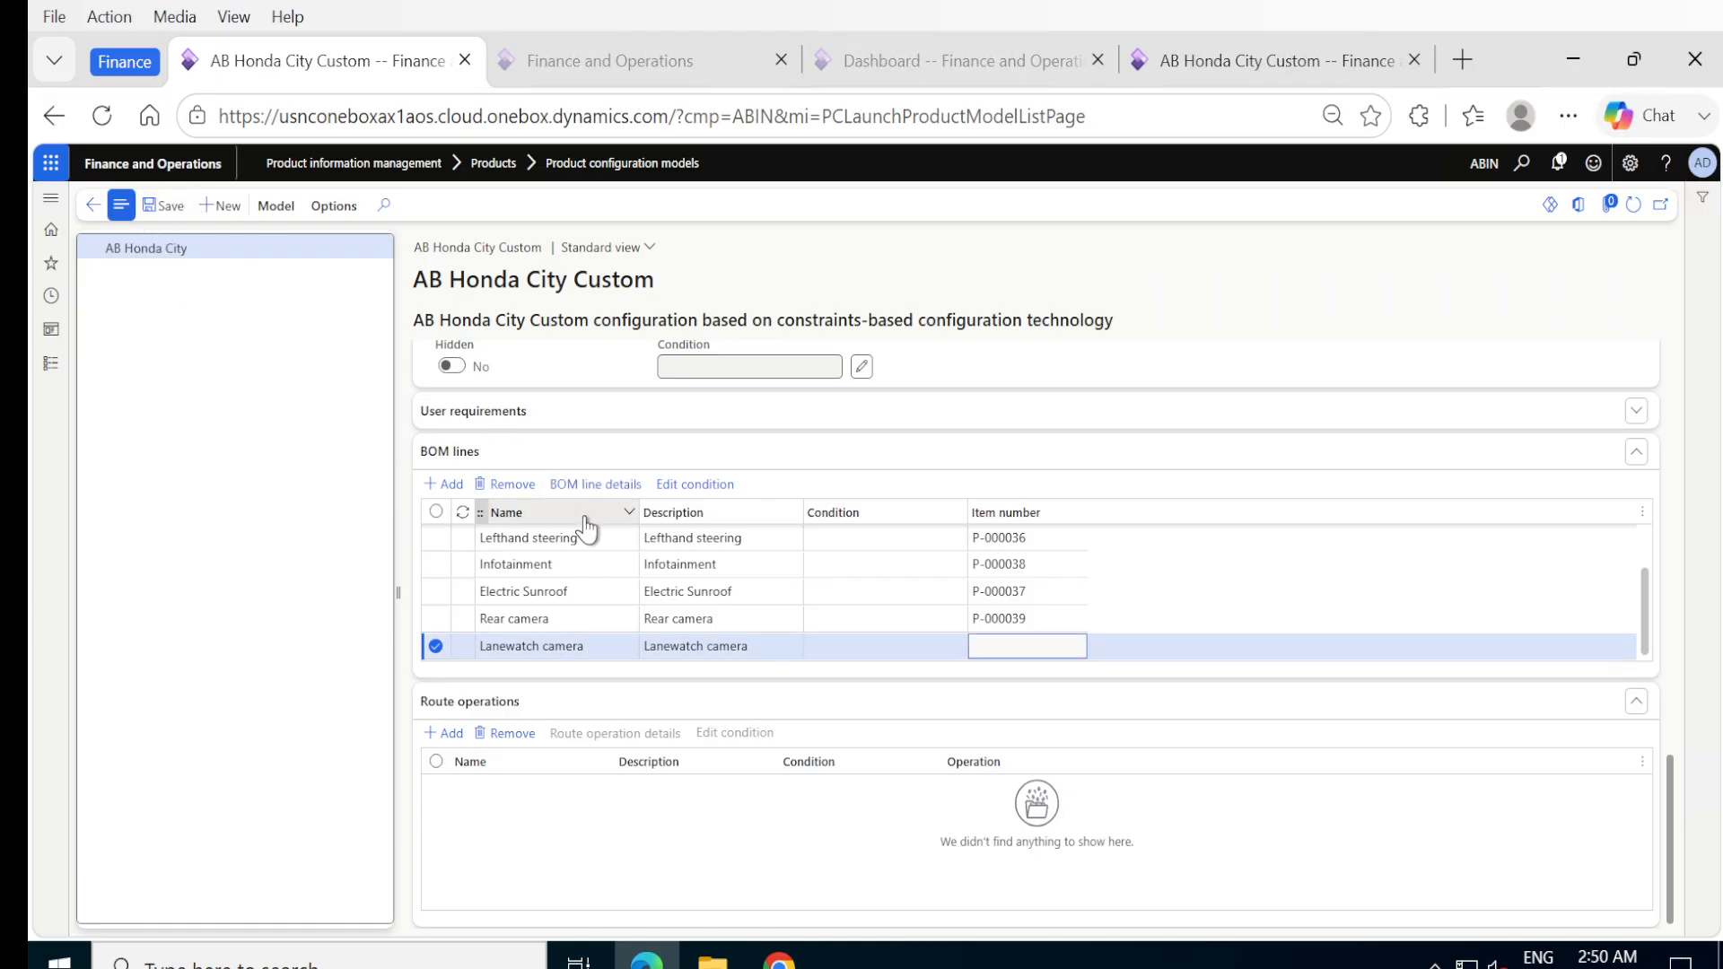
Assign item P-000040, the LaneWatch camera item, to the Lanewatch camera BOM line and include Calculation set to Yes.
left_click(578, 484)
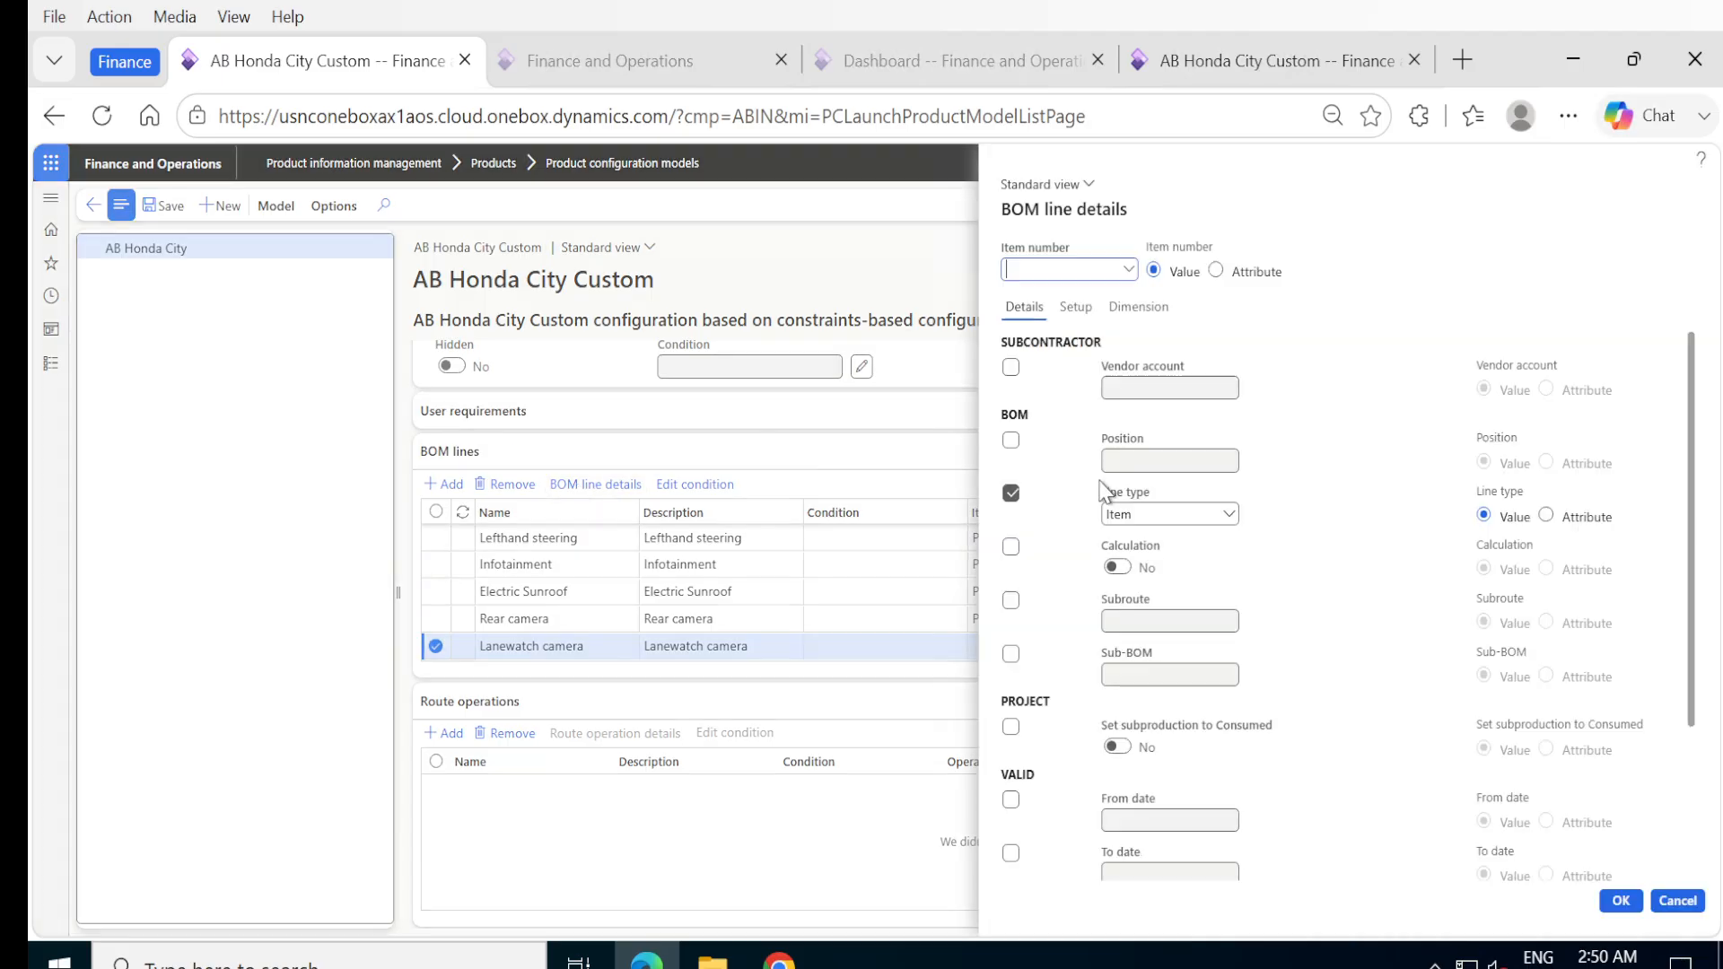
left_click(1128, 271)
scroll(1068, 449, "down", 10)
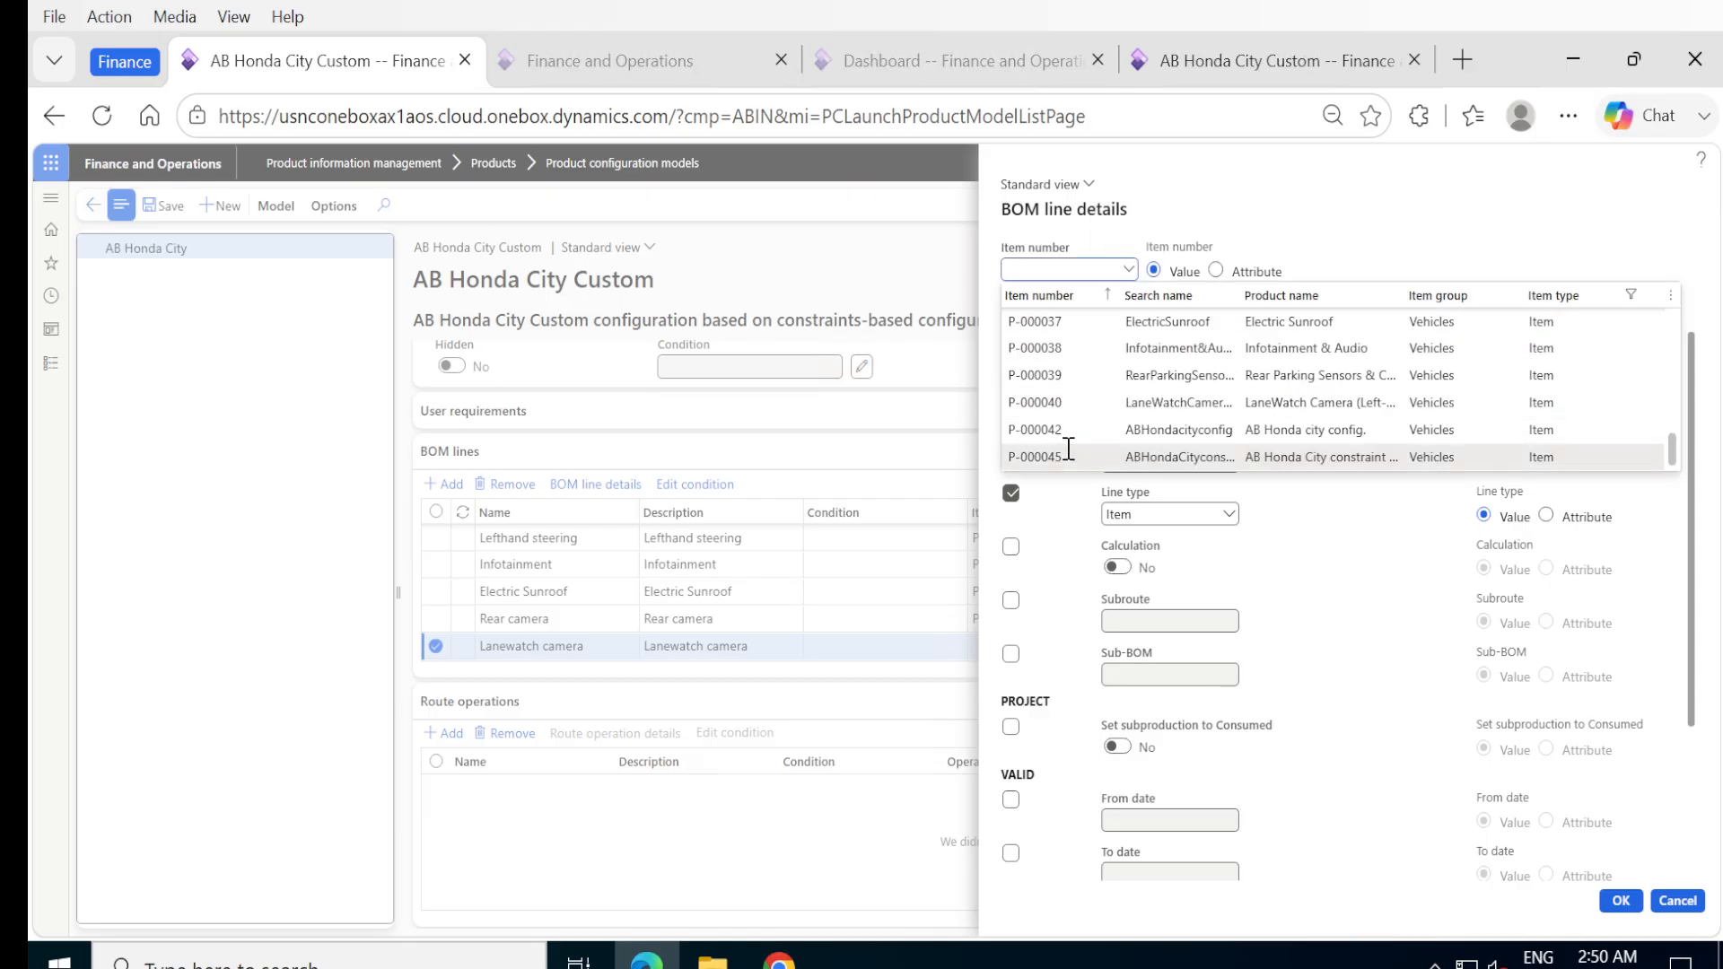
left_click(1039, 397)
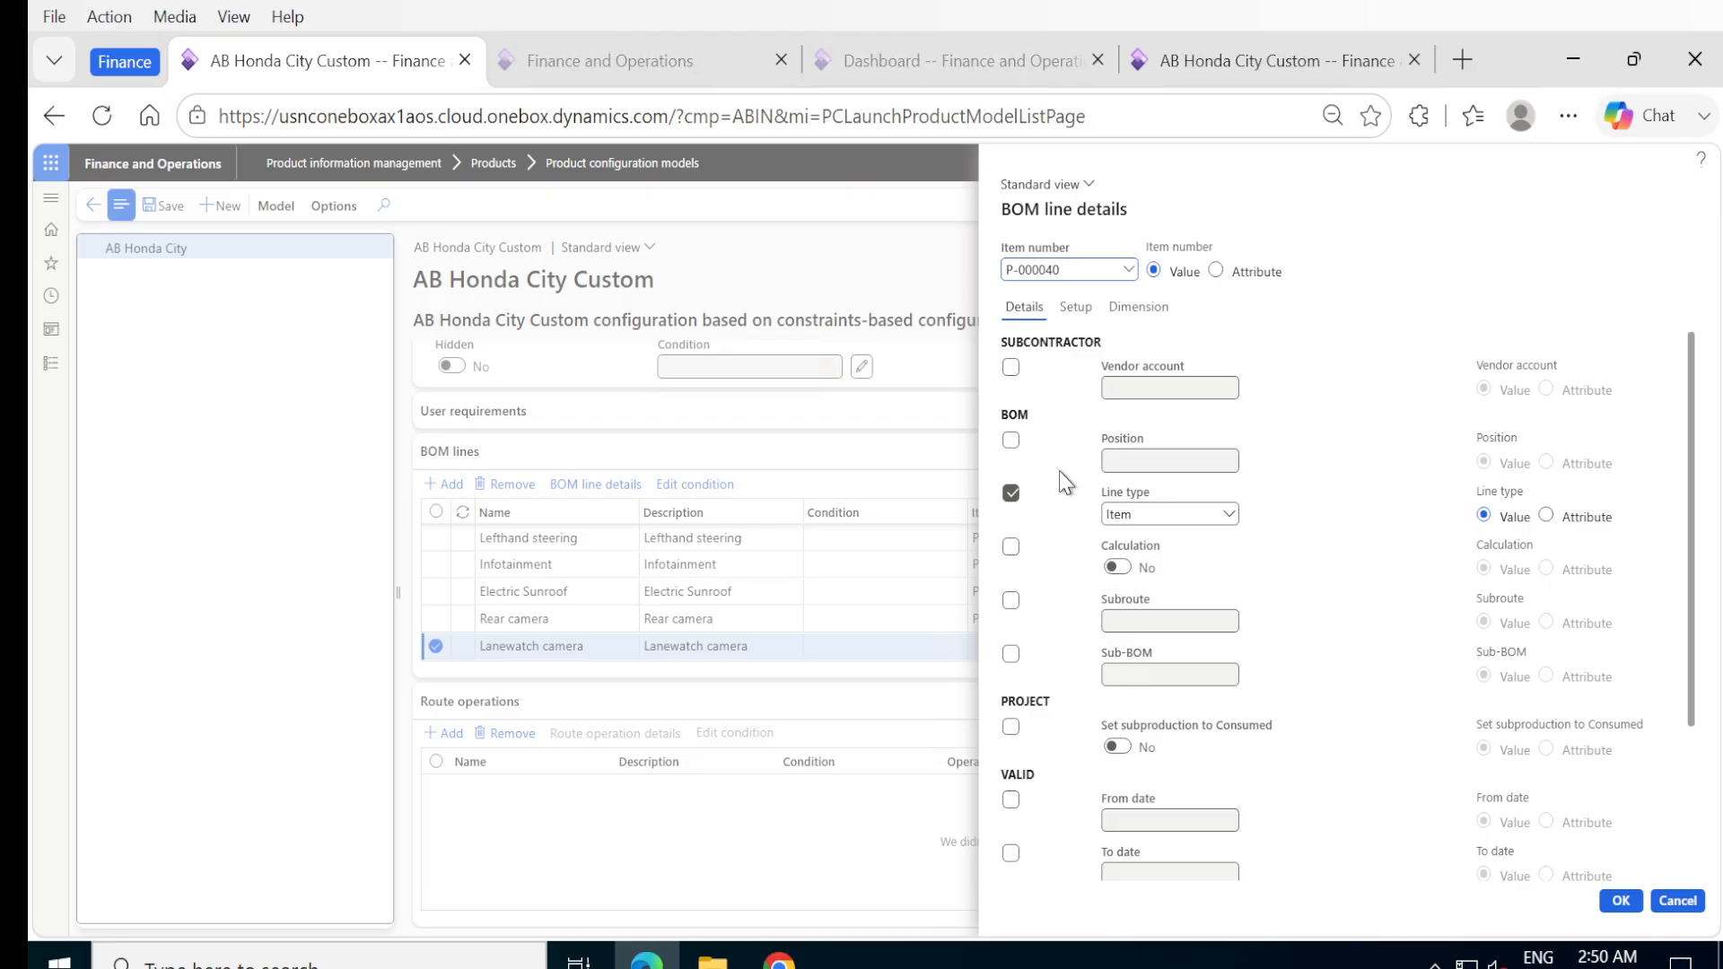
left_click(1012, 547)
left_click(1118, 570)
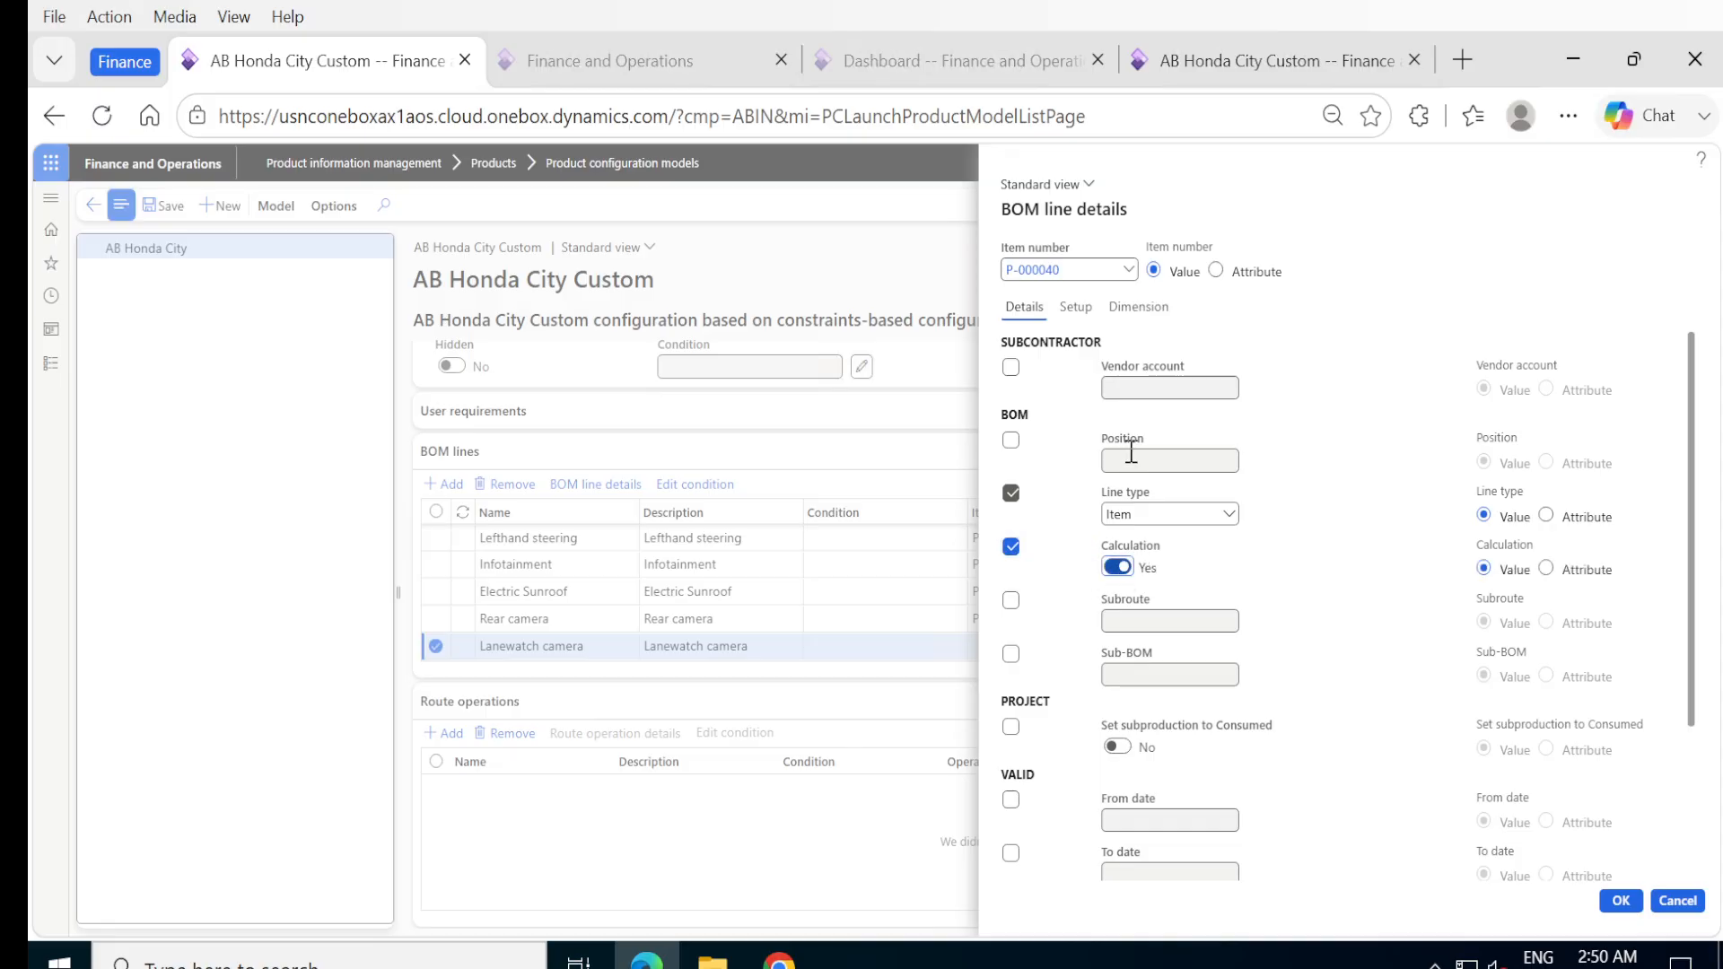
Include the quantity in the Lanewatch camera line's consumption calculation with a value of 1, and accept the BOM line details.
left_click(1073, 314)
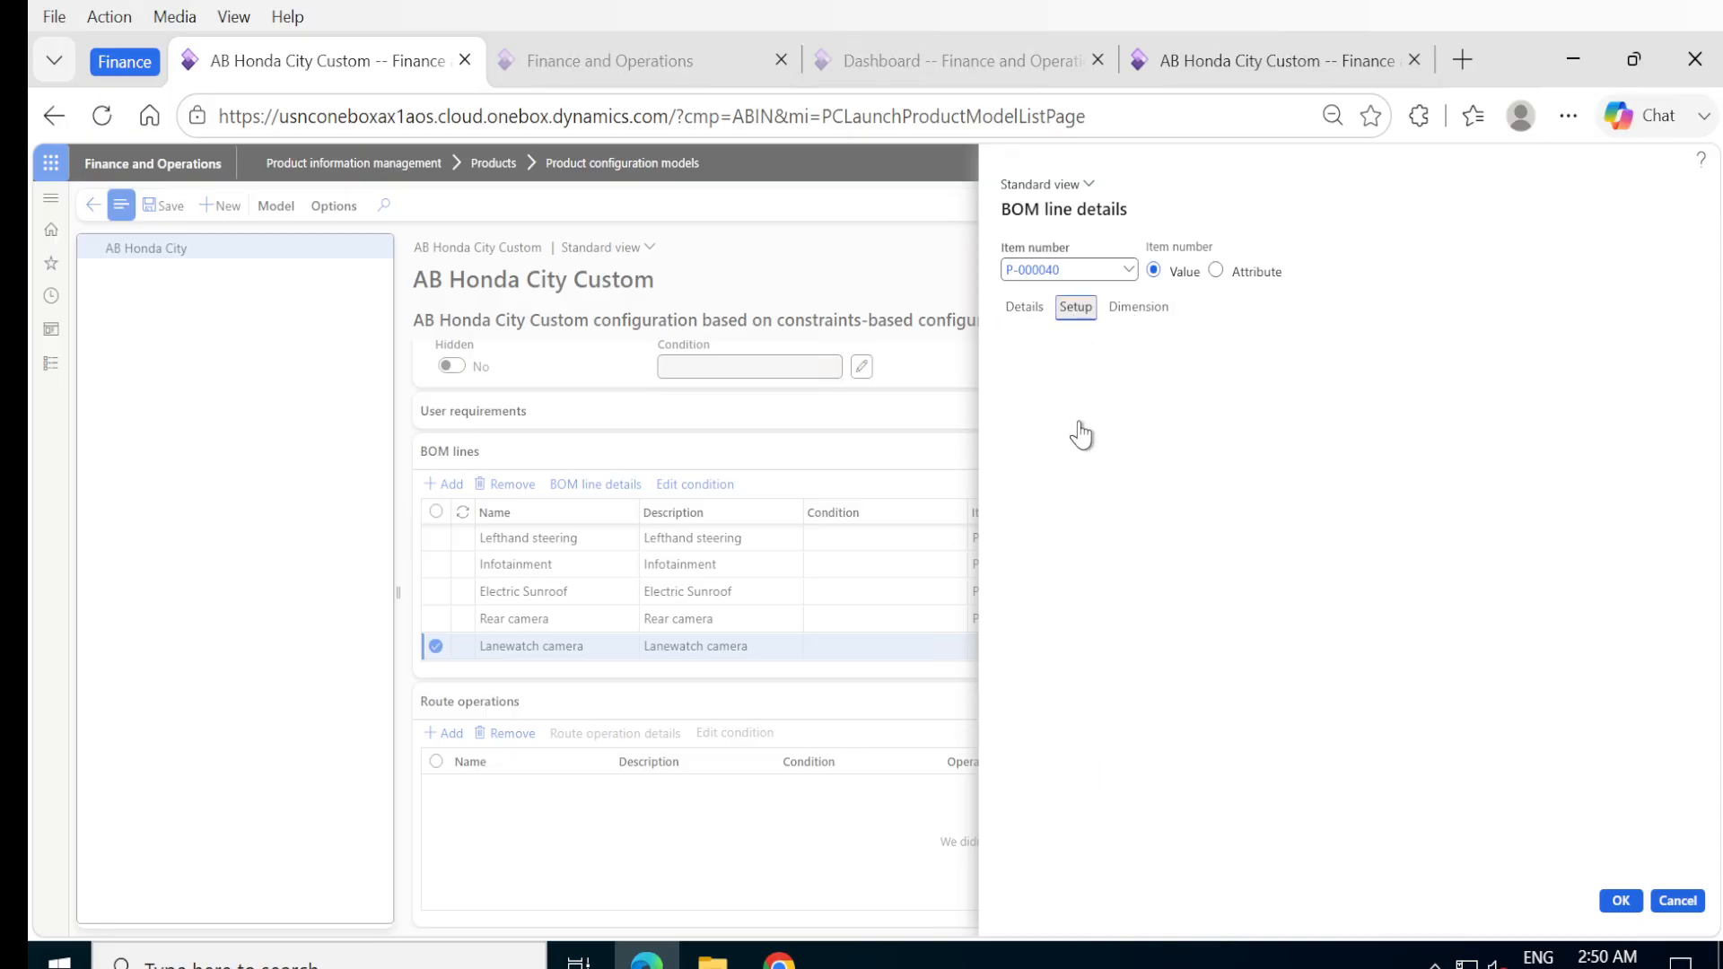
left_click(1013, 422)
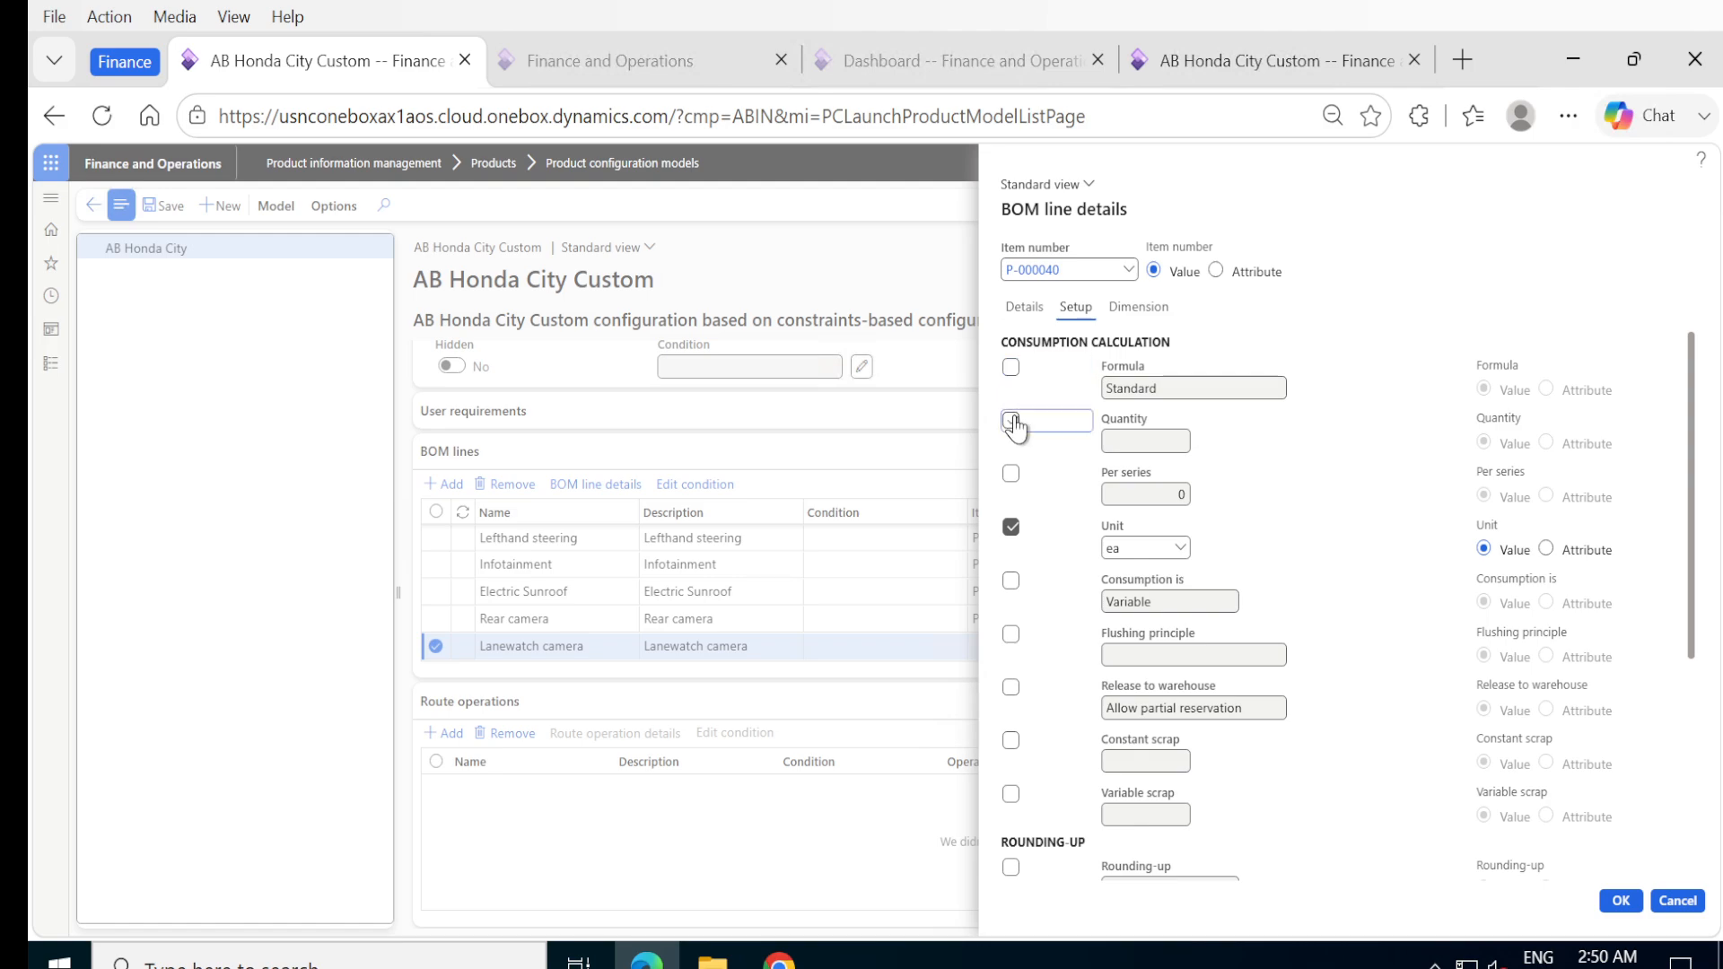
left_click(1137, 439)
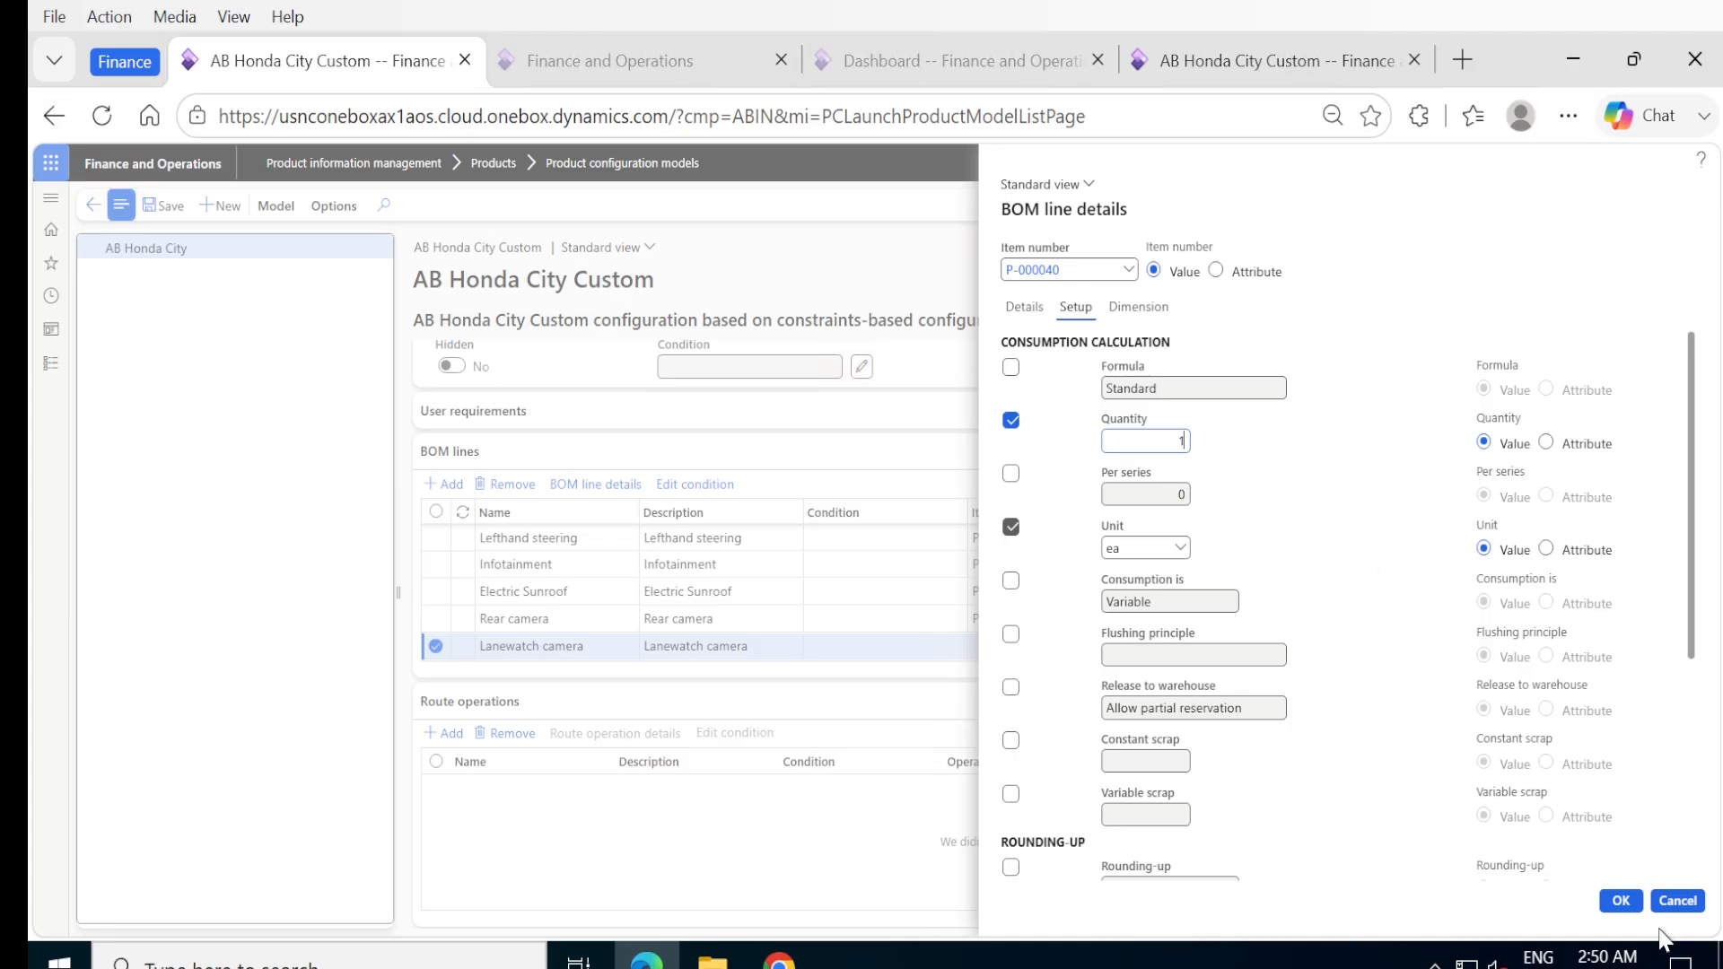
left_click(1610, 897)
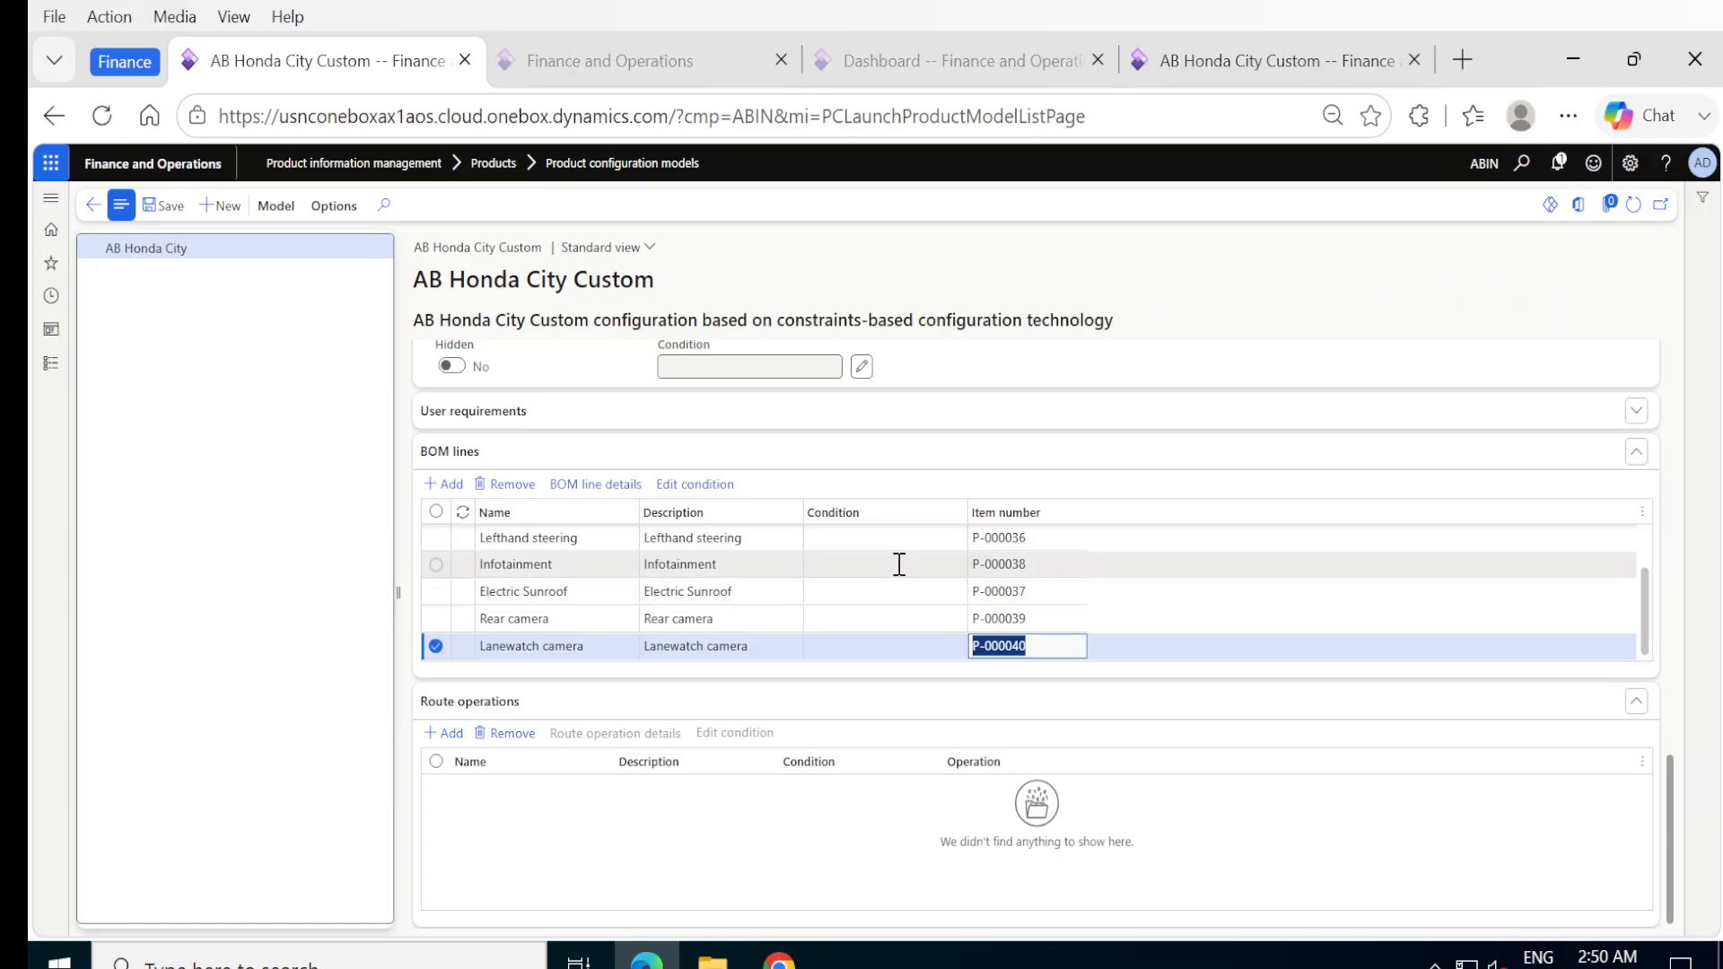
Build the condition expression Carmodel=="INDIA" for the Righthand steering BOM line from the available attribute, operator and value symbols.
scroll(900, 576, "up", 2)
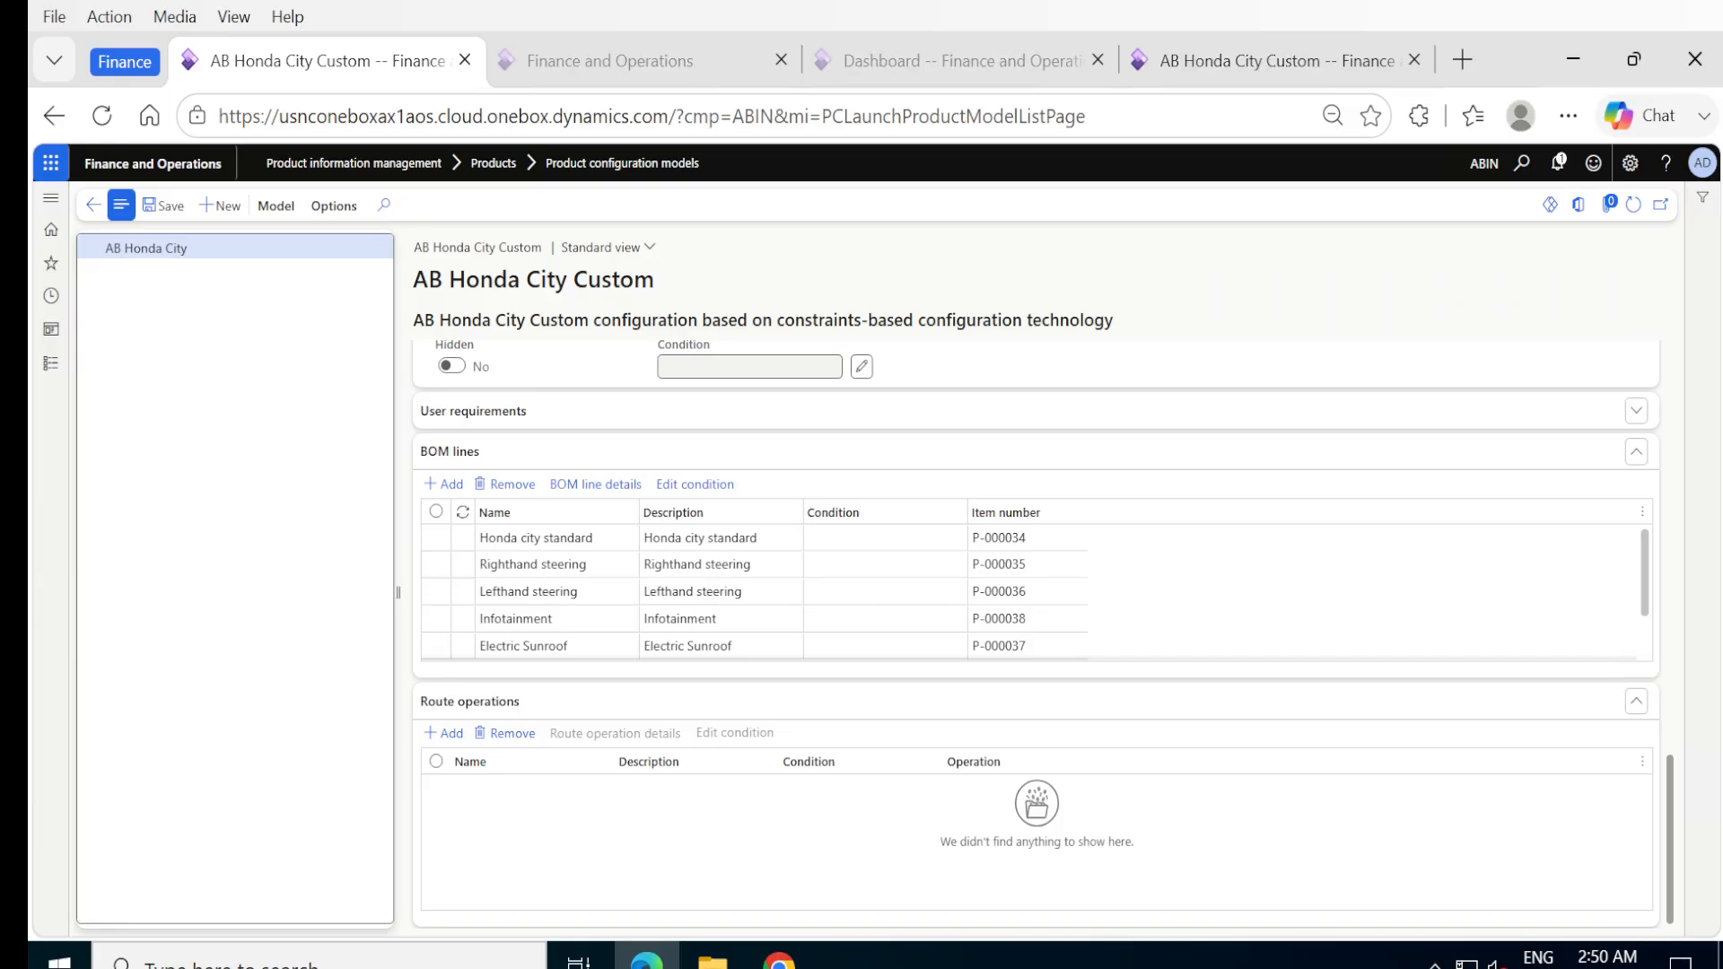
left_click(849, 542)
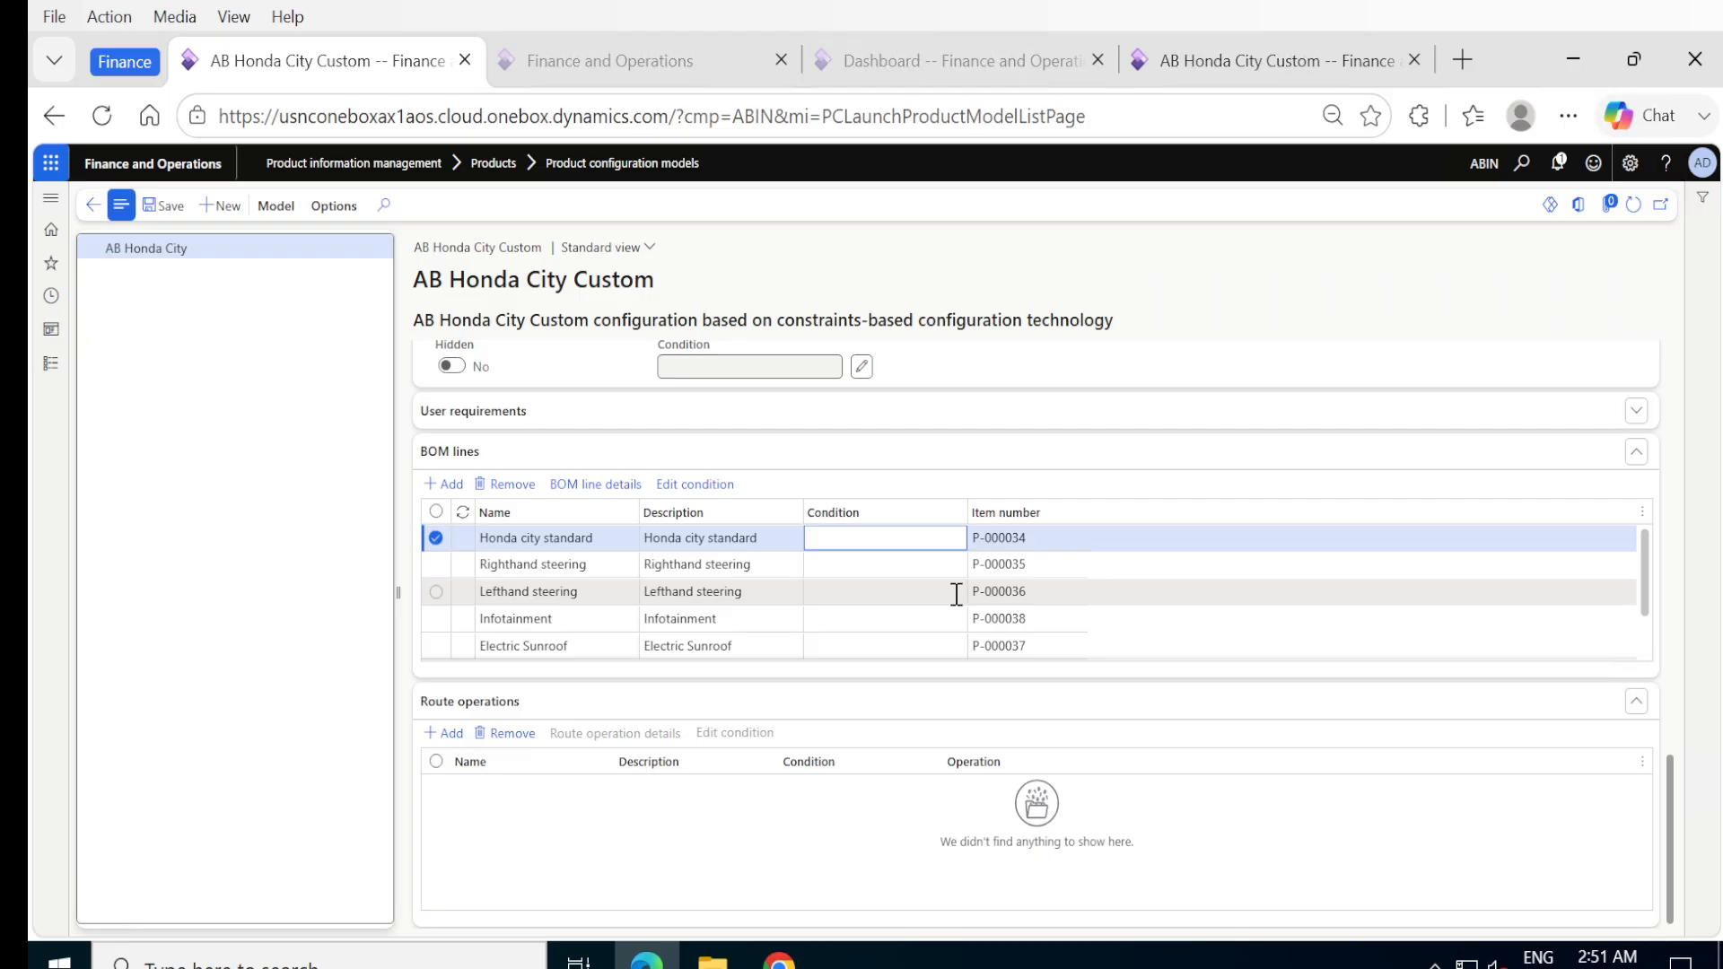
left_click(890, 571)
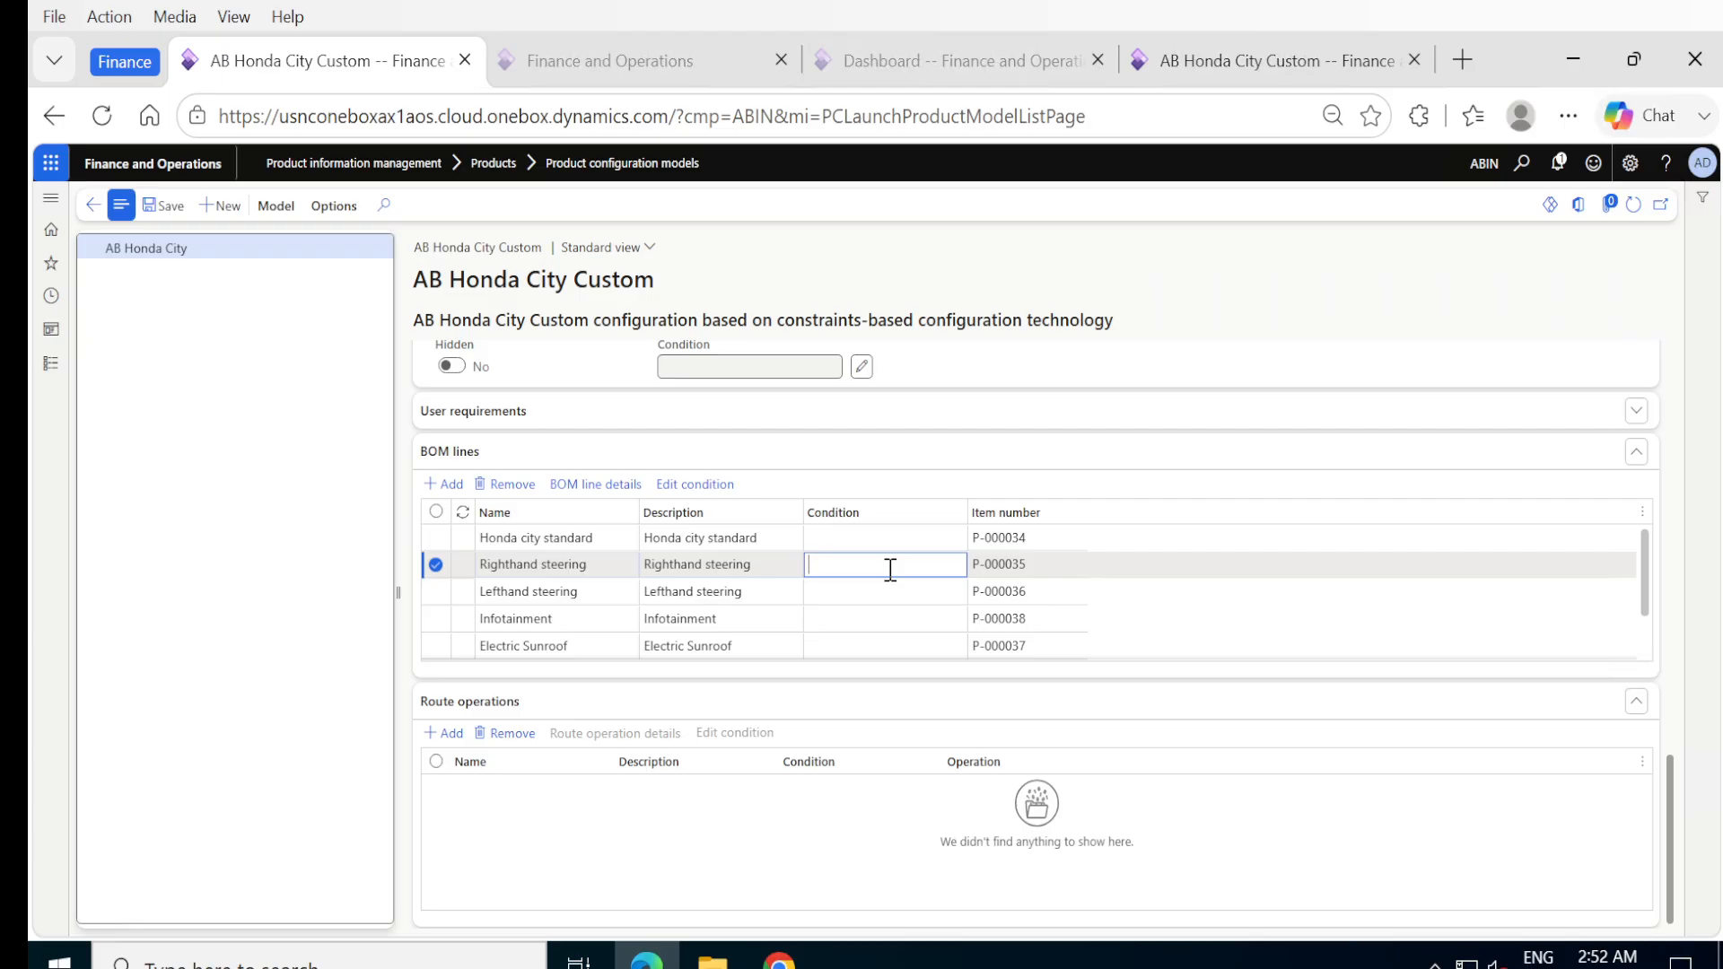
left_click(675, 486)
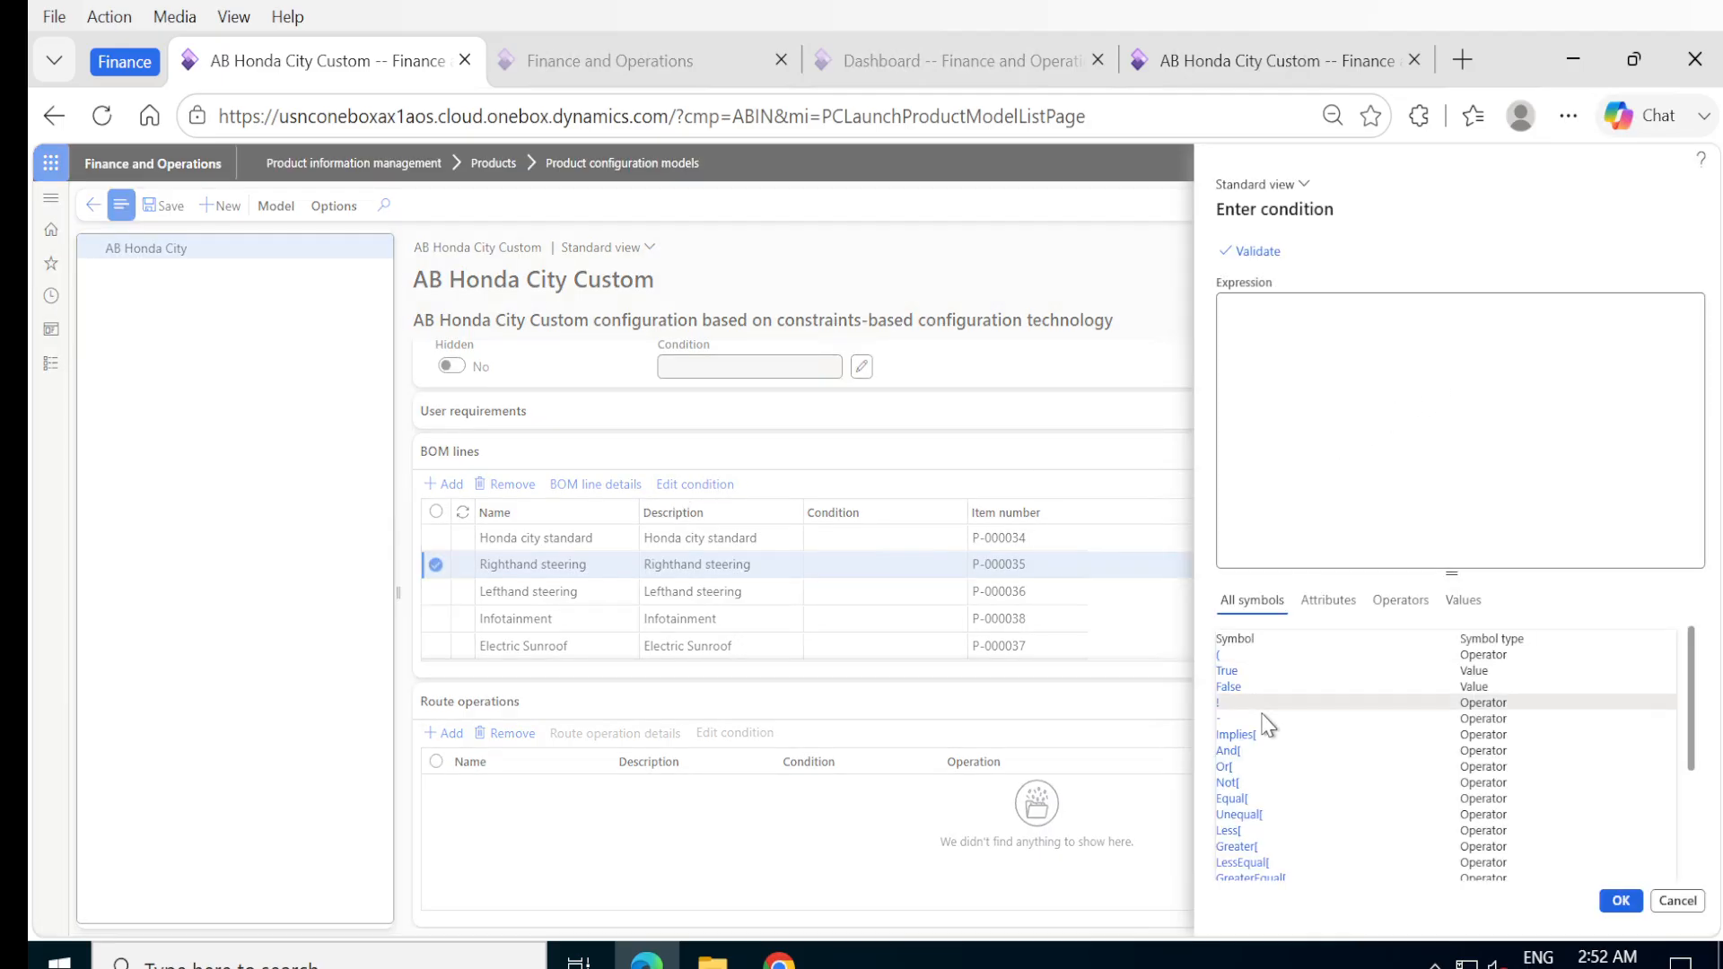
left_click(1318, 610)
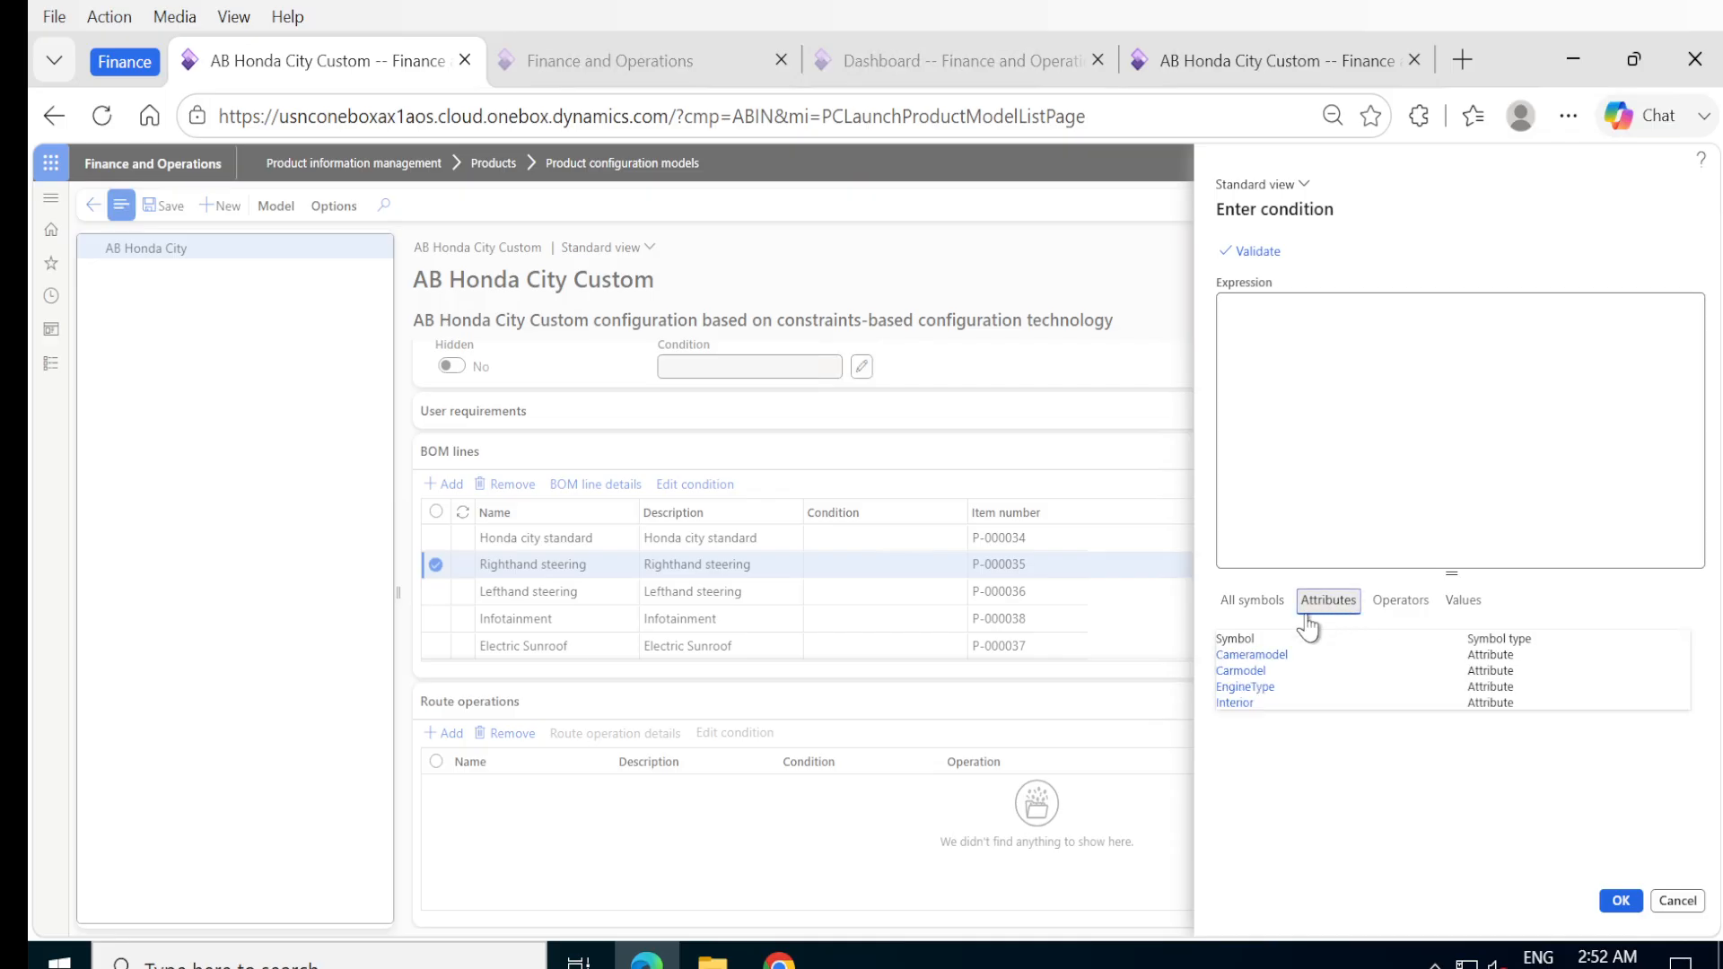
left_click(1243, 673)
left_click(1400, 601)
left_click(1225, 655)
left_click(1463, 599)
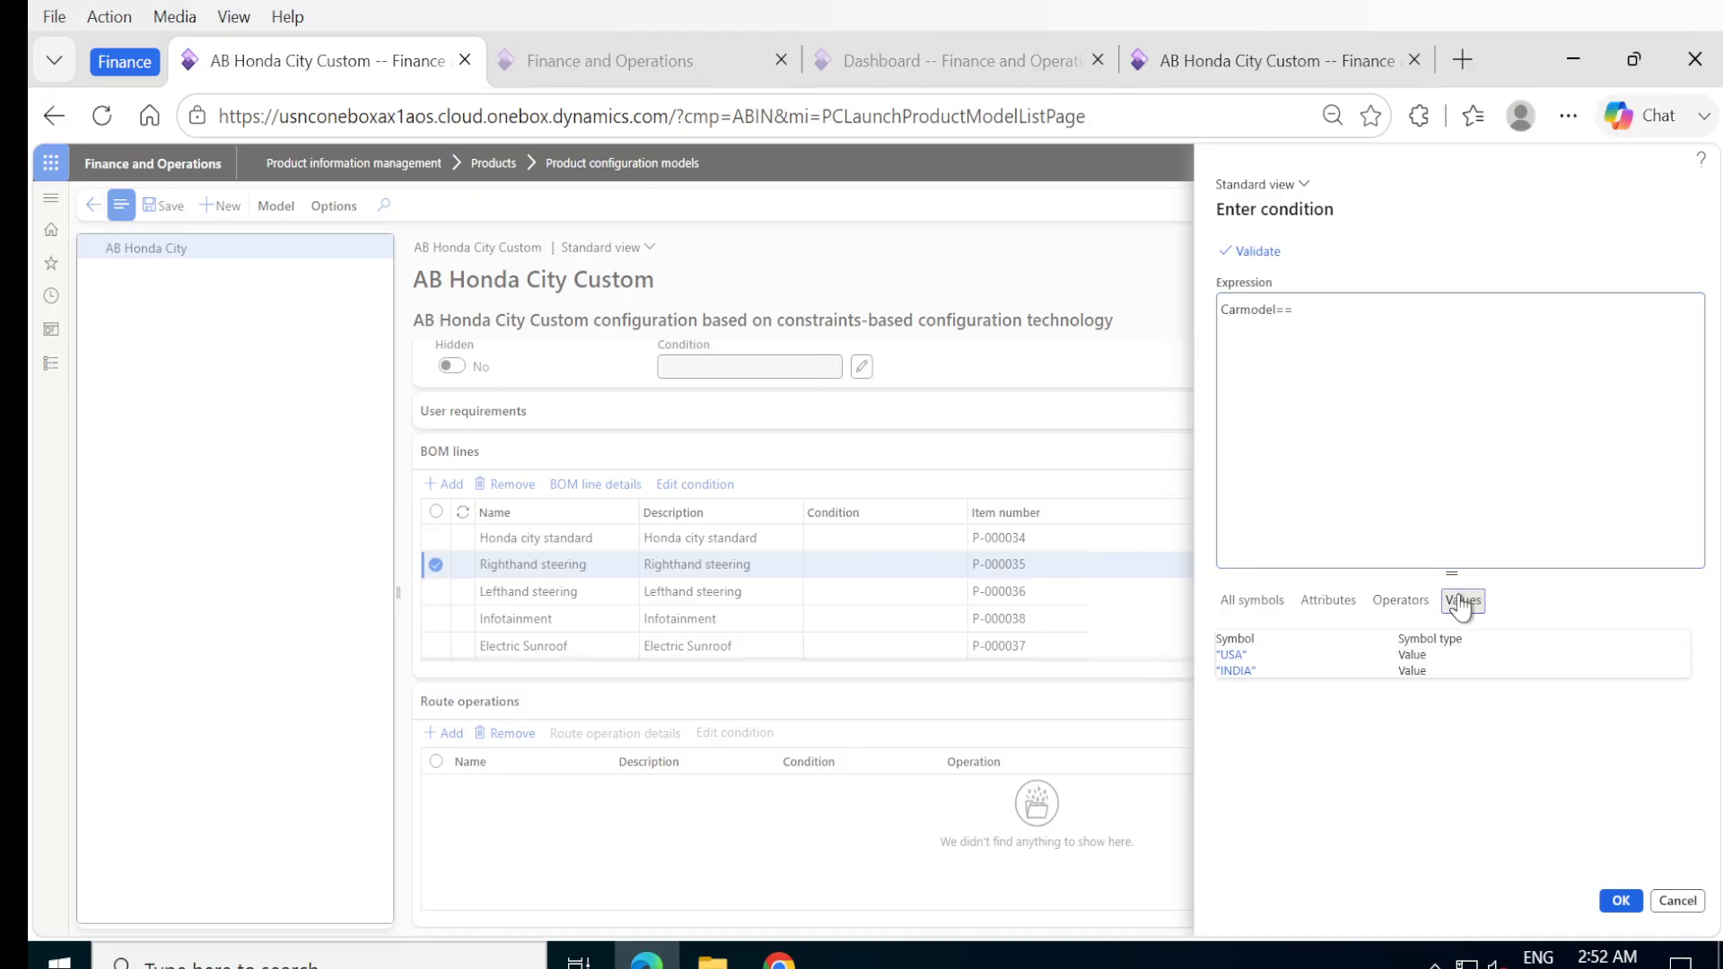
left_click(1242, 671)
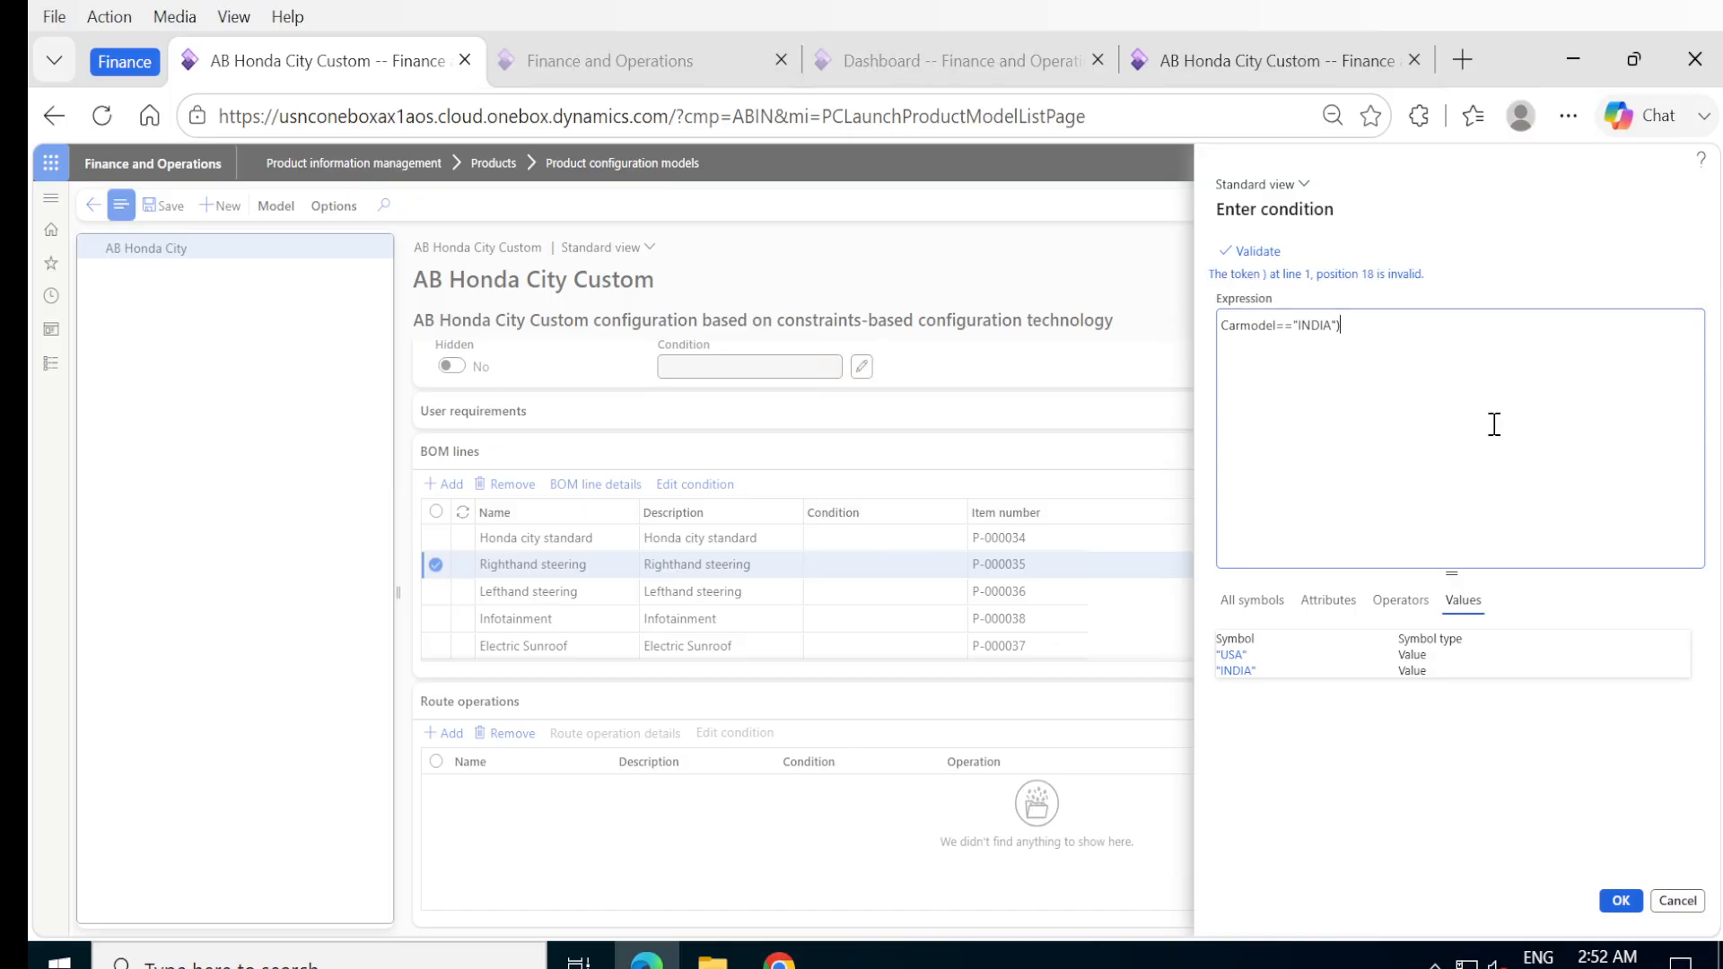
Enclose the Righthand steering condition in parentheses as (Carmodel=="INDIA"), validate it, and accept the condition.
key("Home")
type("(")
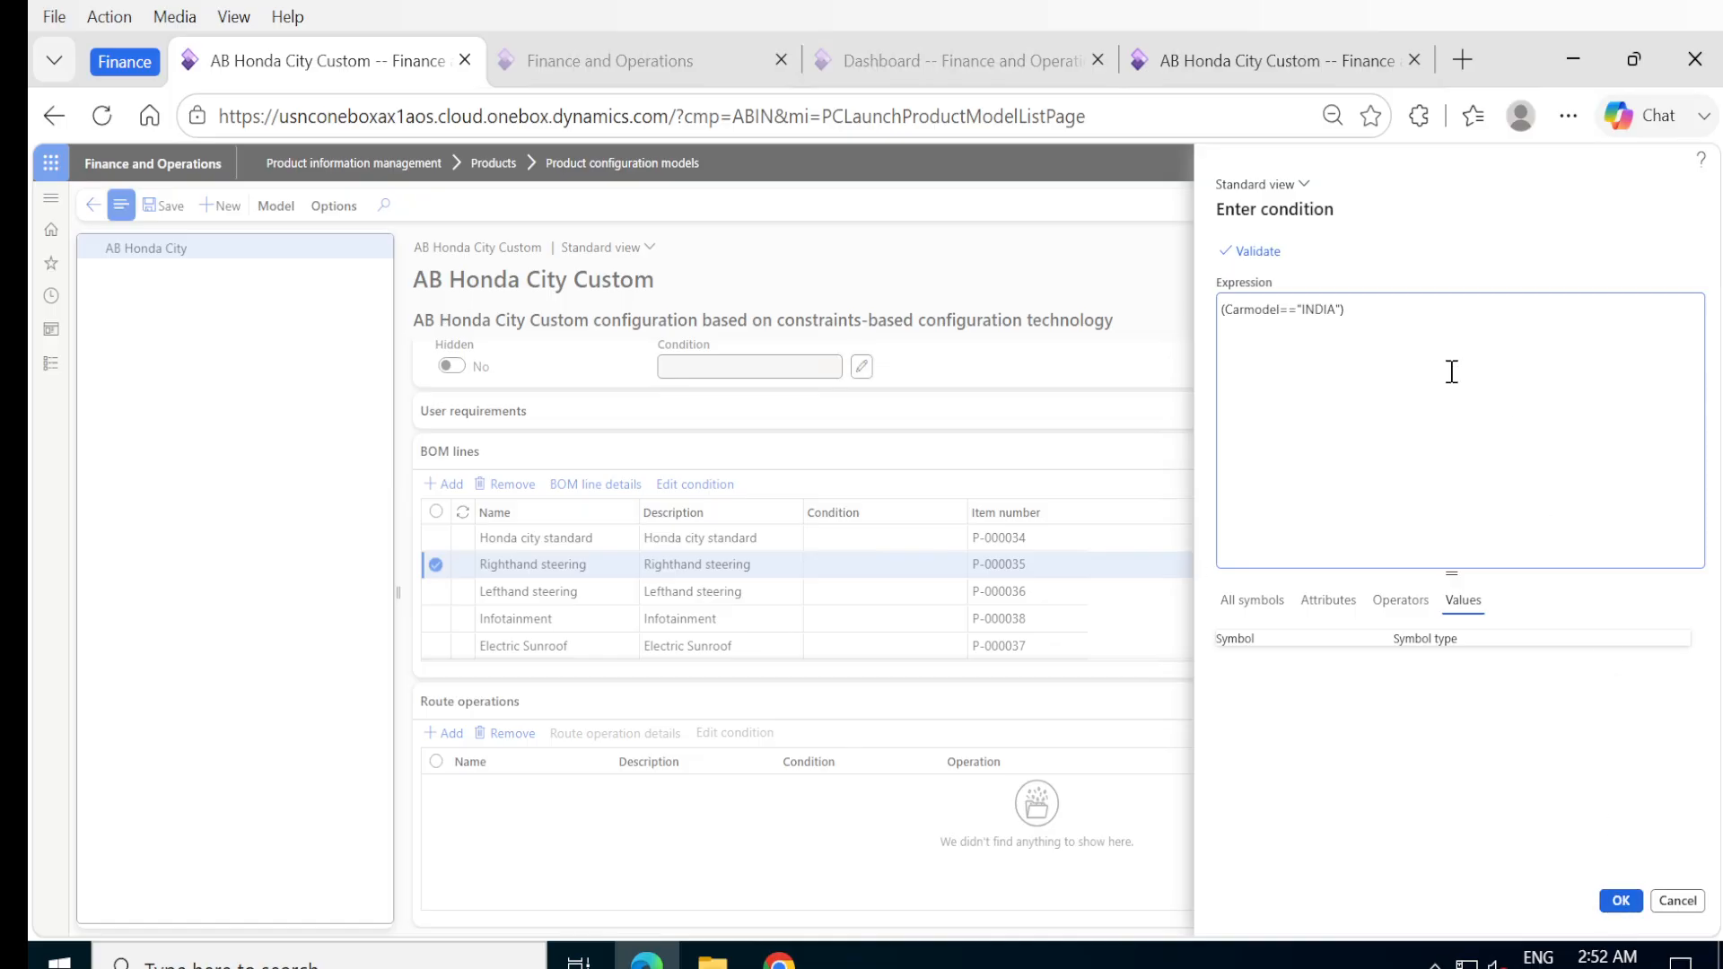
left_click(1260, 253)
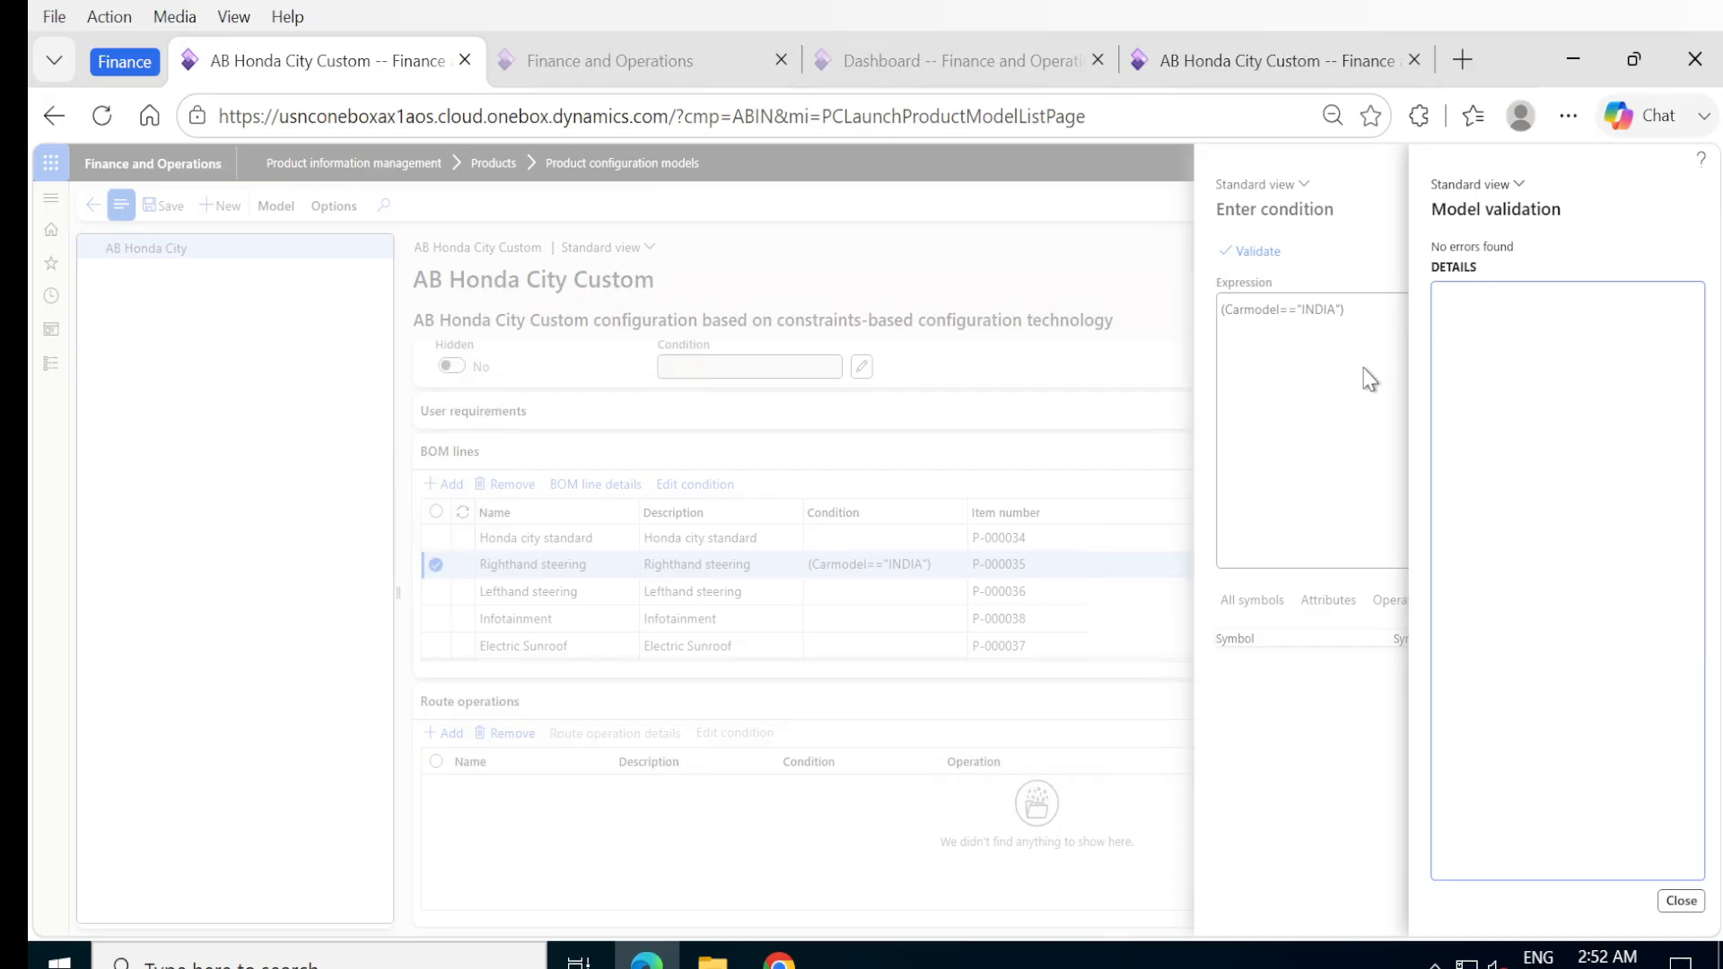
left_click(1669, 909)
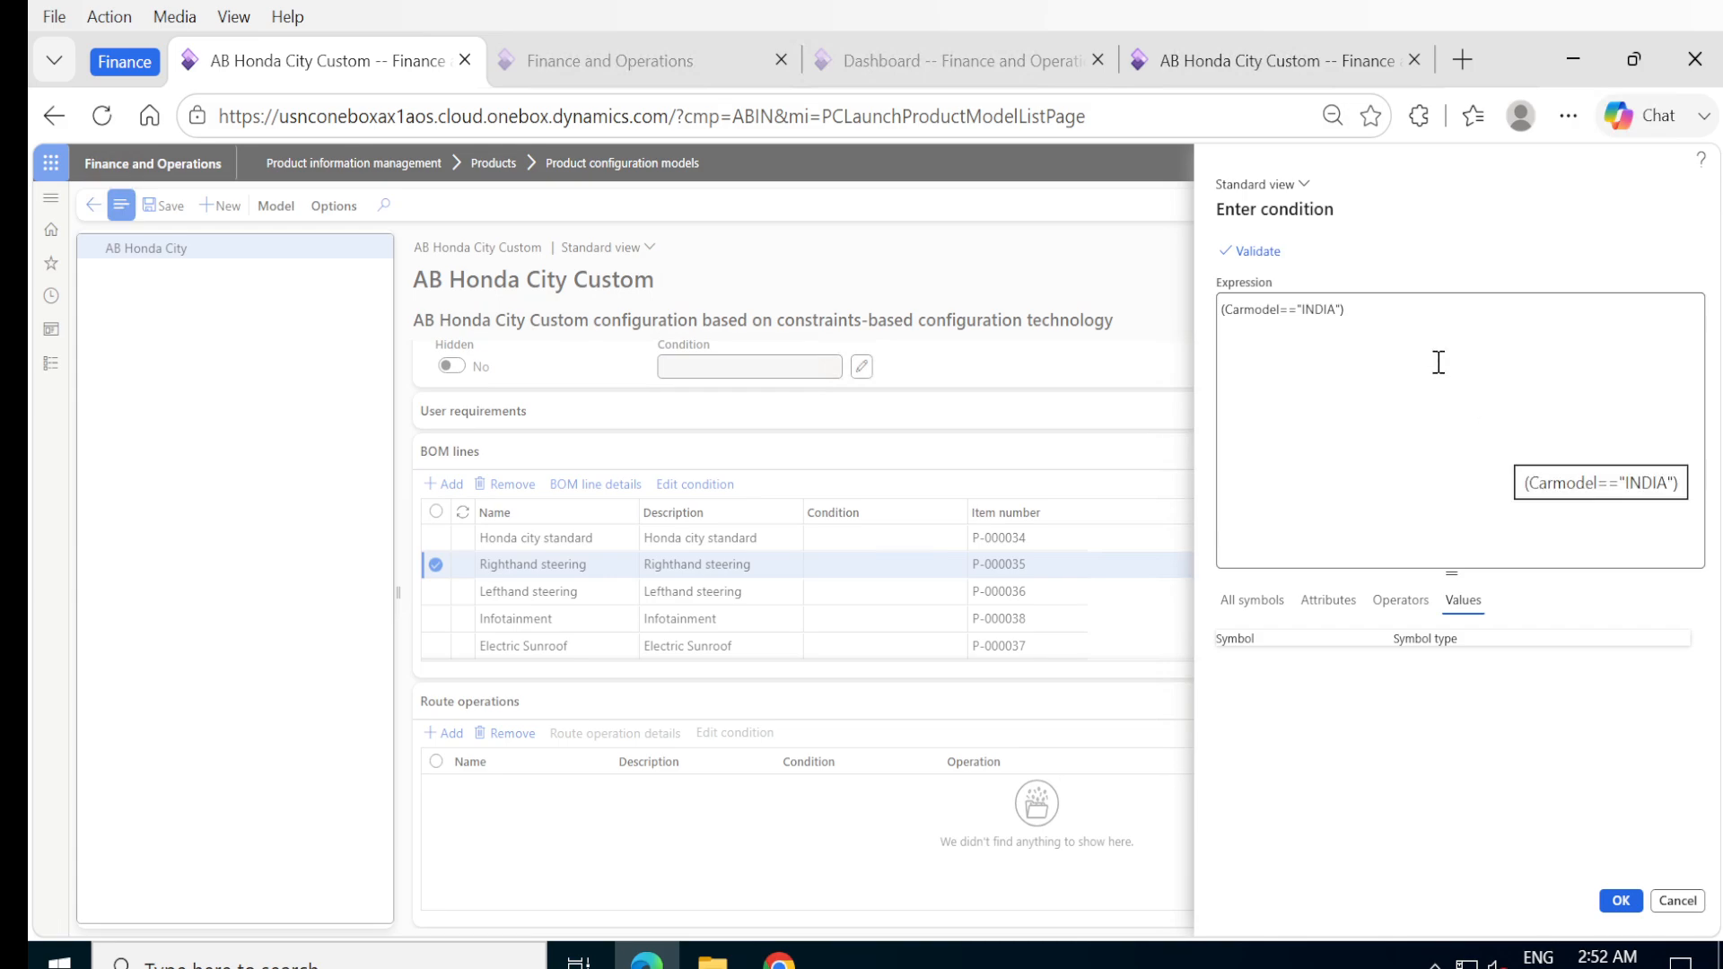
left_click(1623, 902)
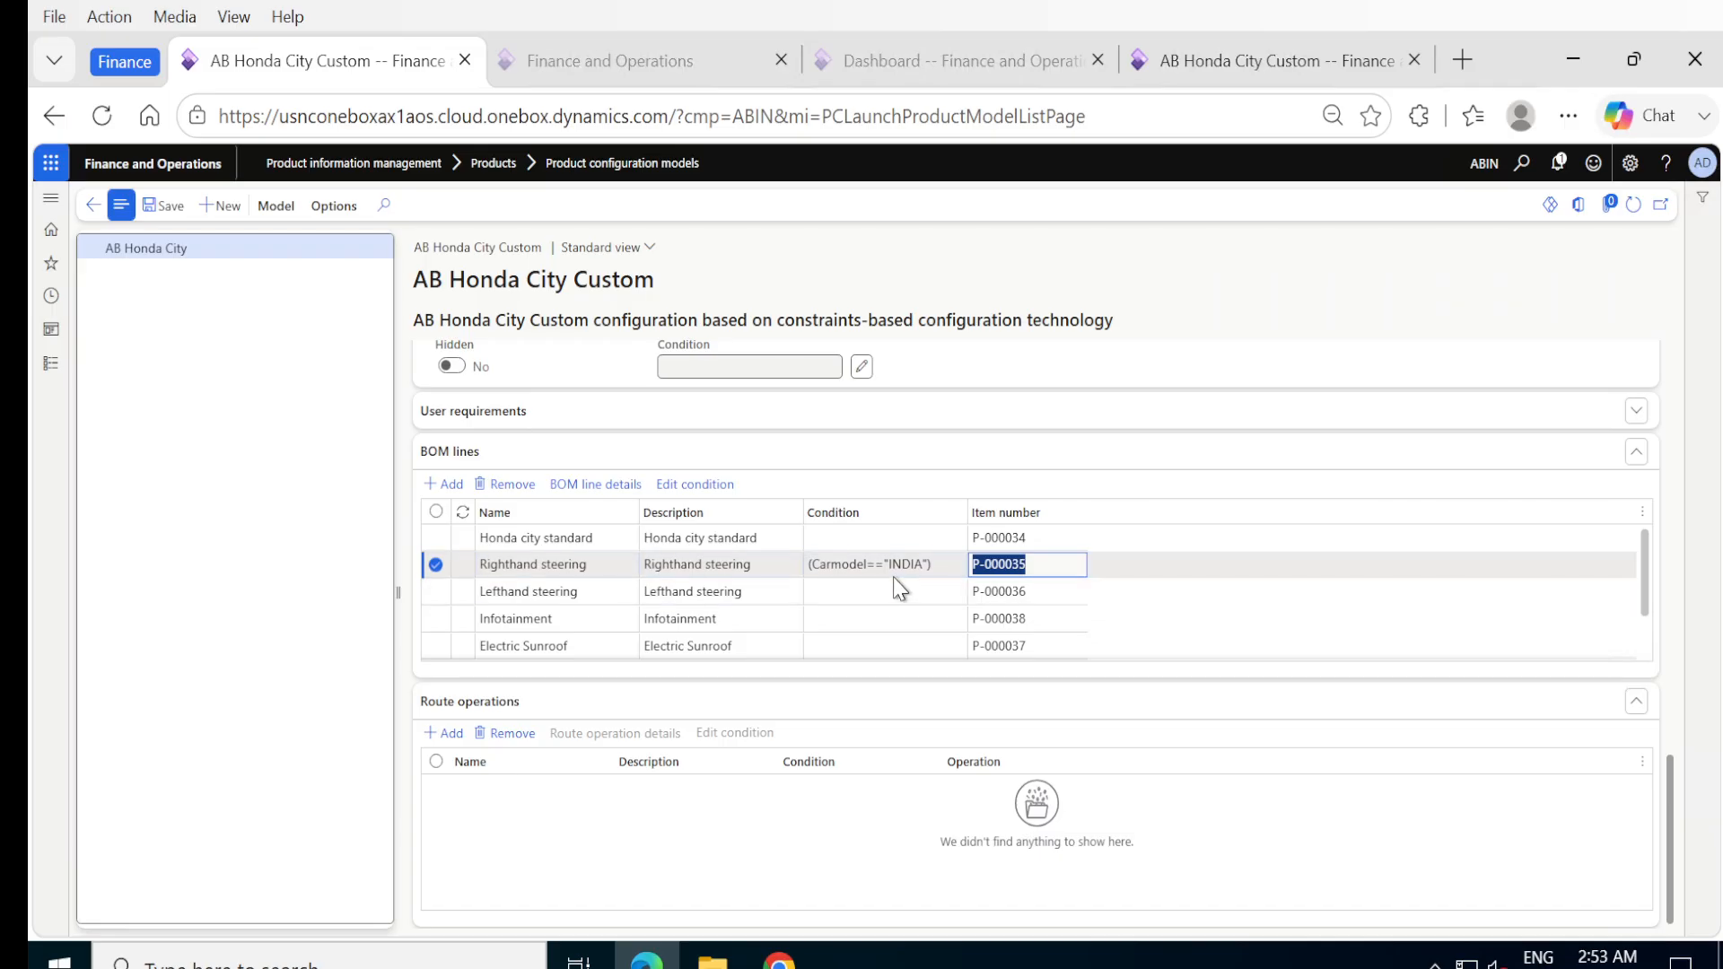
Set the condition of the Lefthand steering BOM line to (Carmodel=="USA") and accept it.
scroll(924, 381, "up", 3)
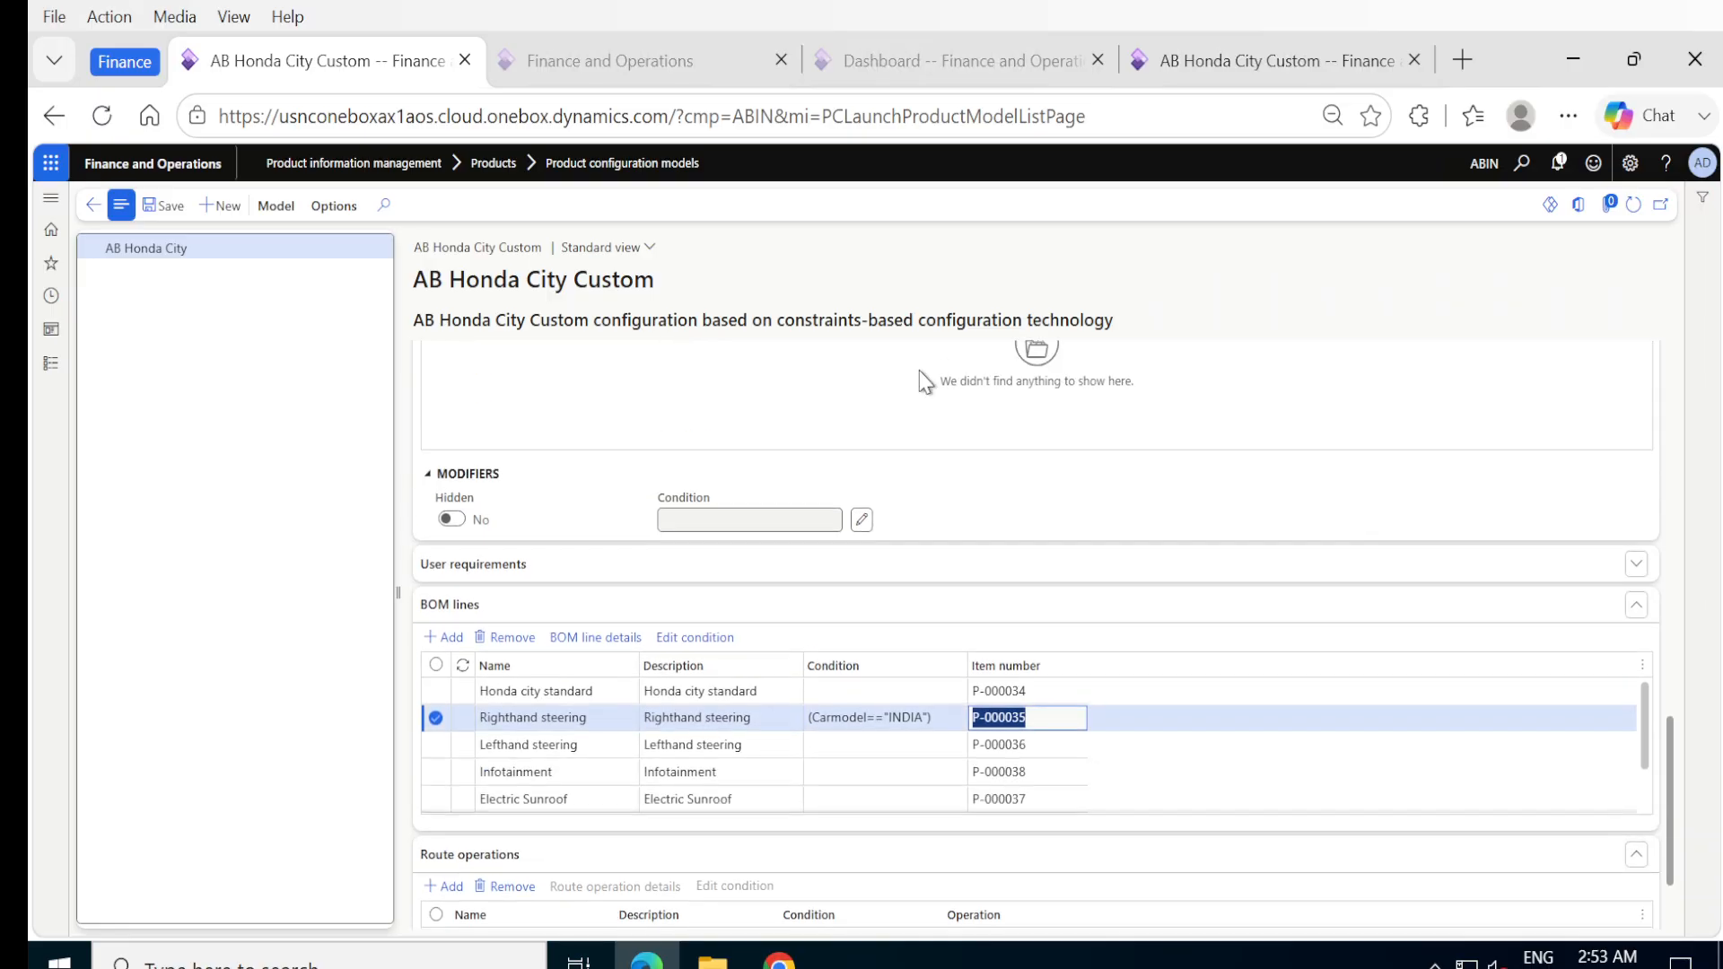
scroll(925, 382, "up", 10)
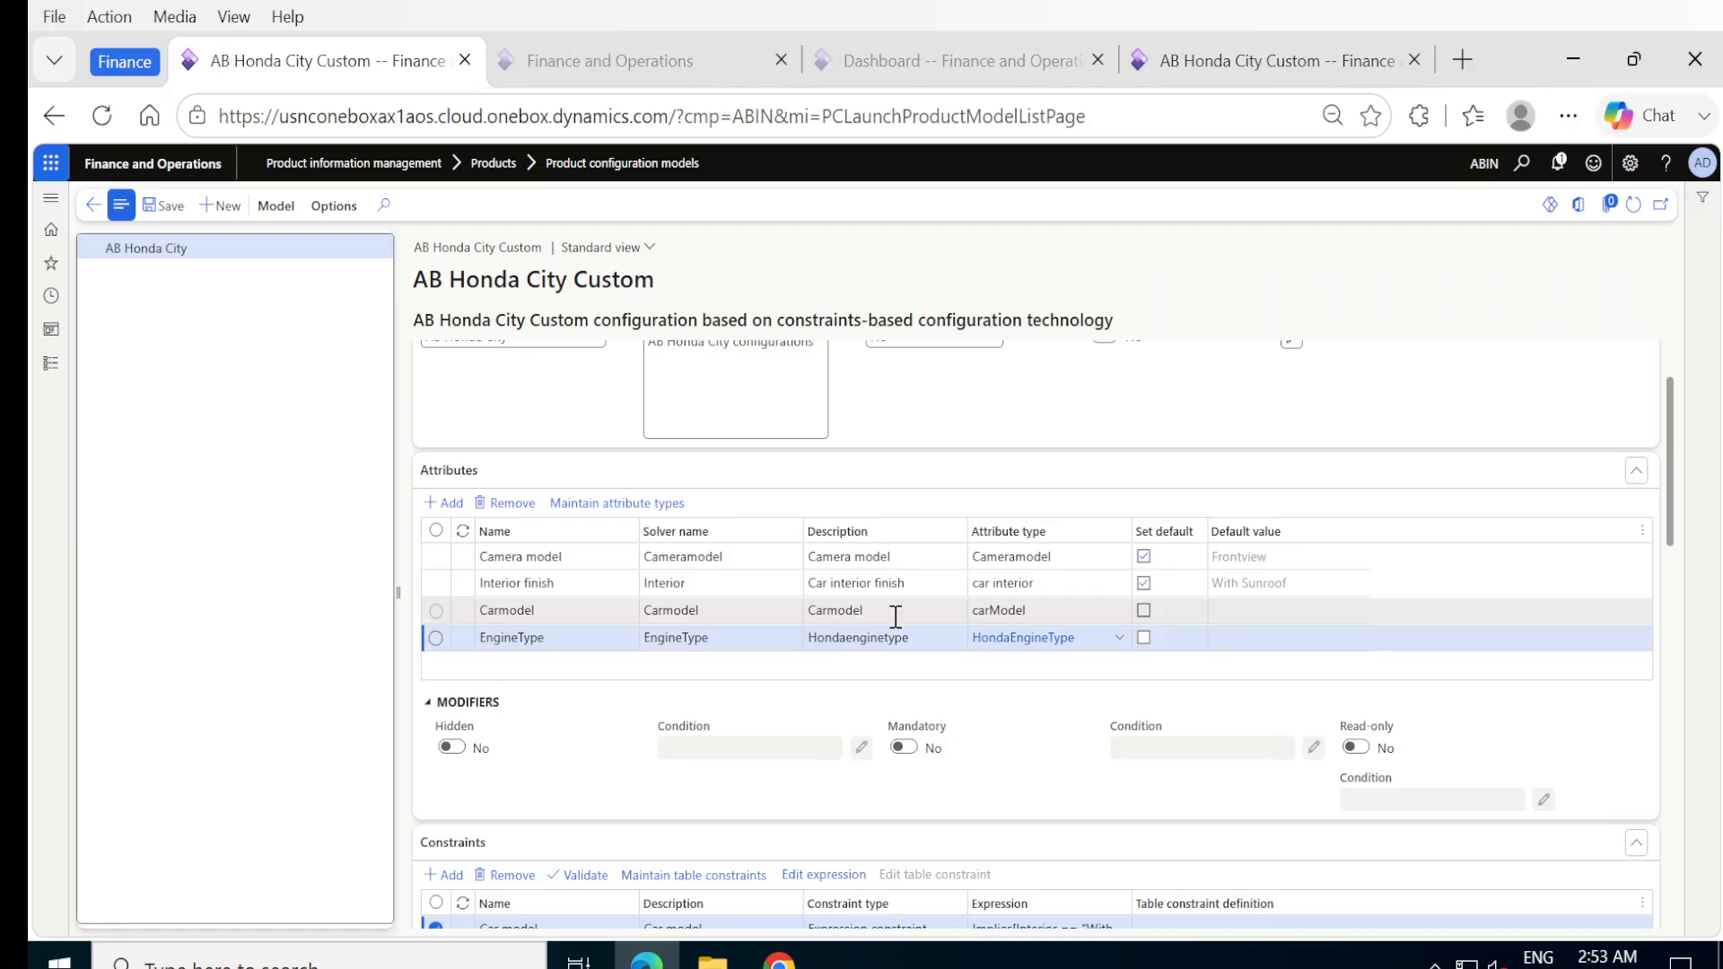
mouse_move(1080, 607)
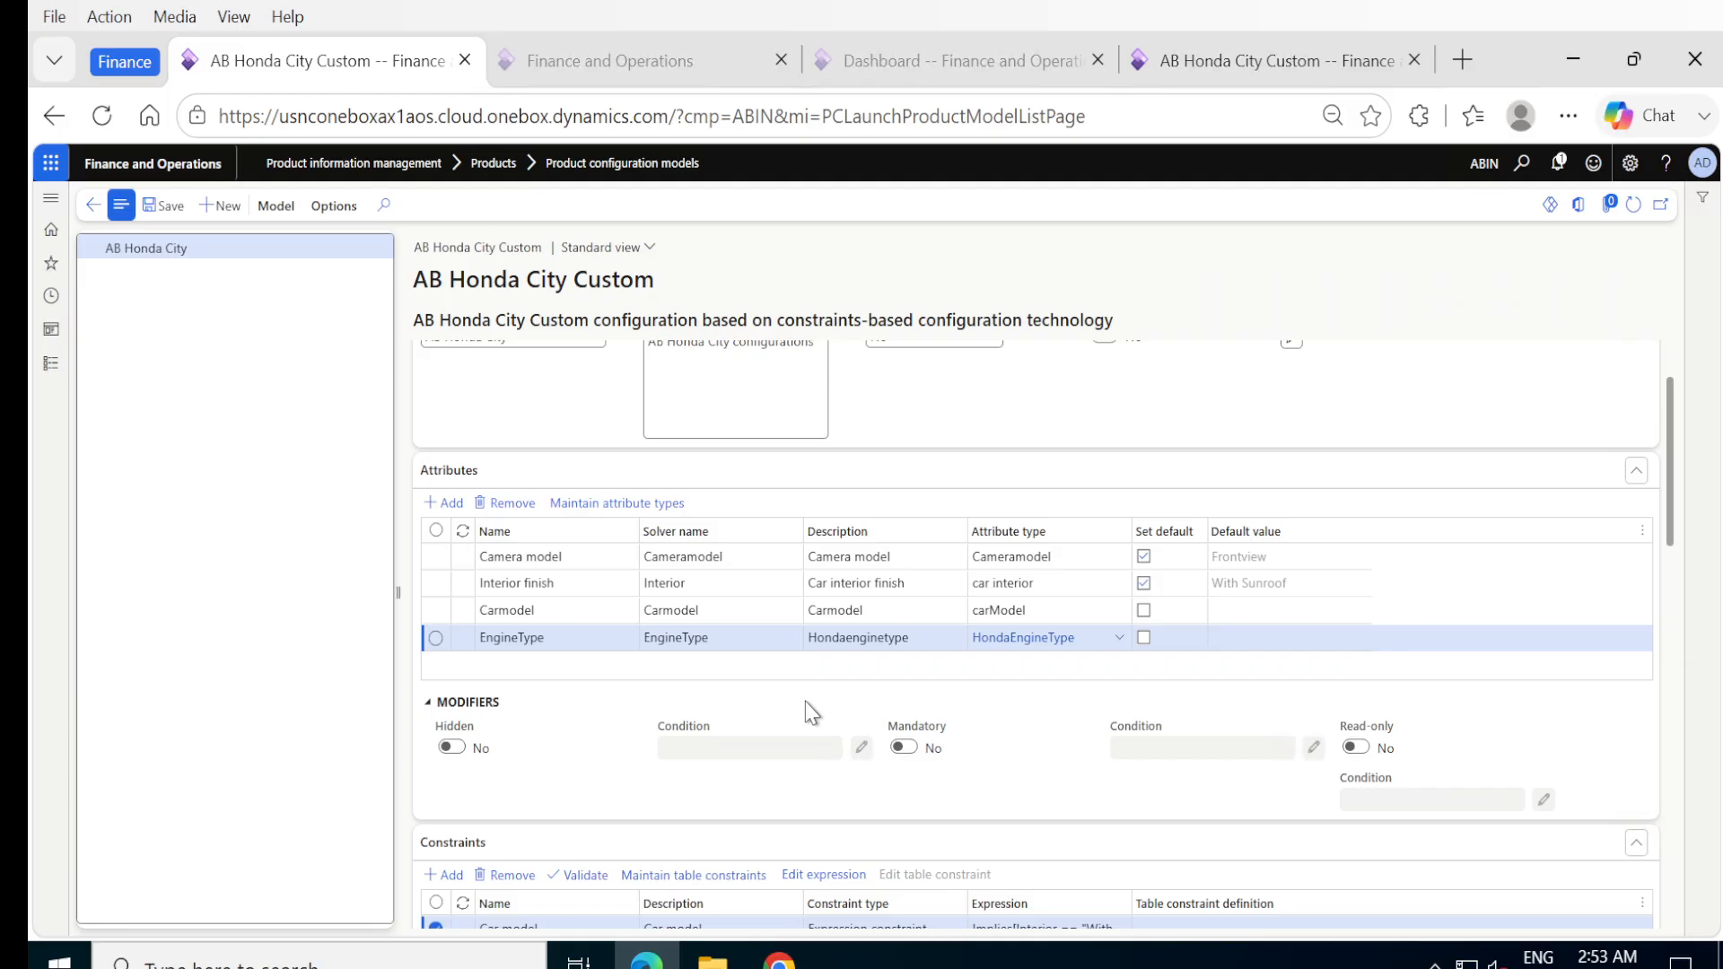
scroll(805, 702, "down", 5)
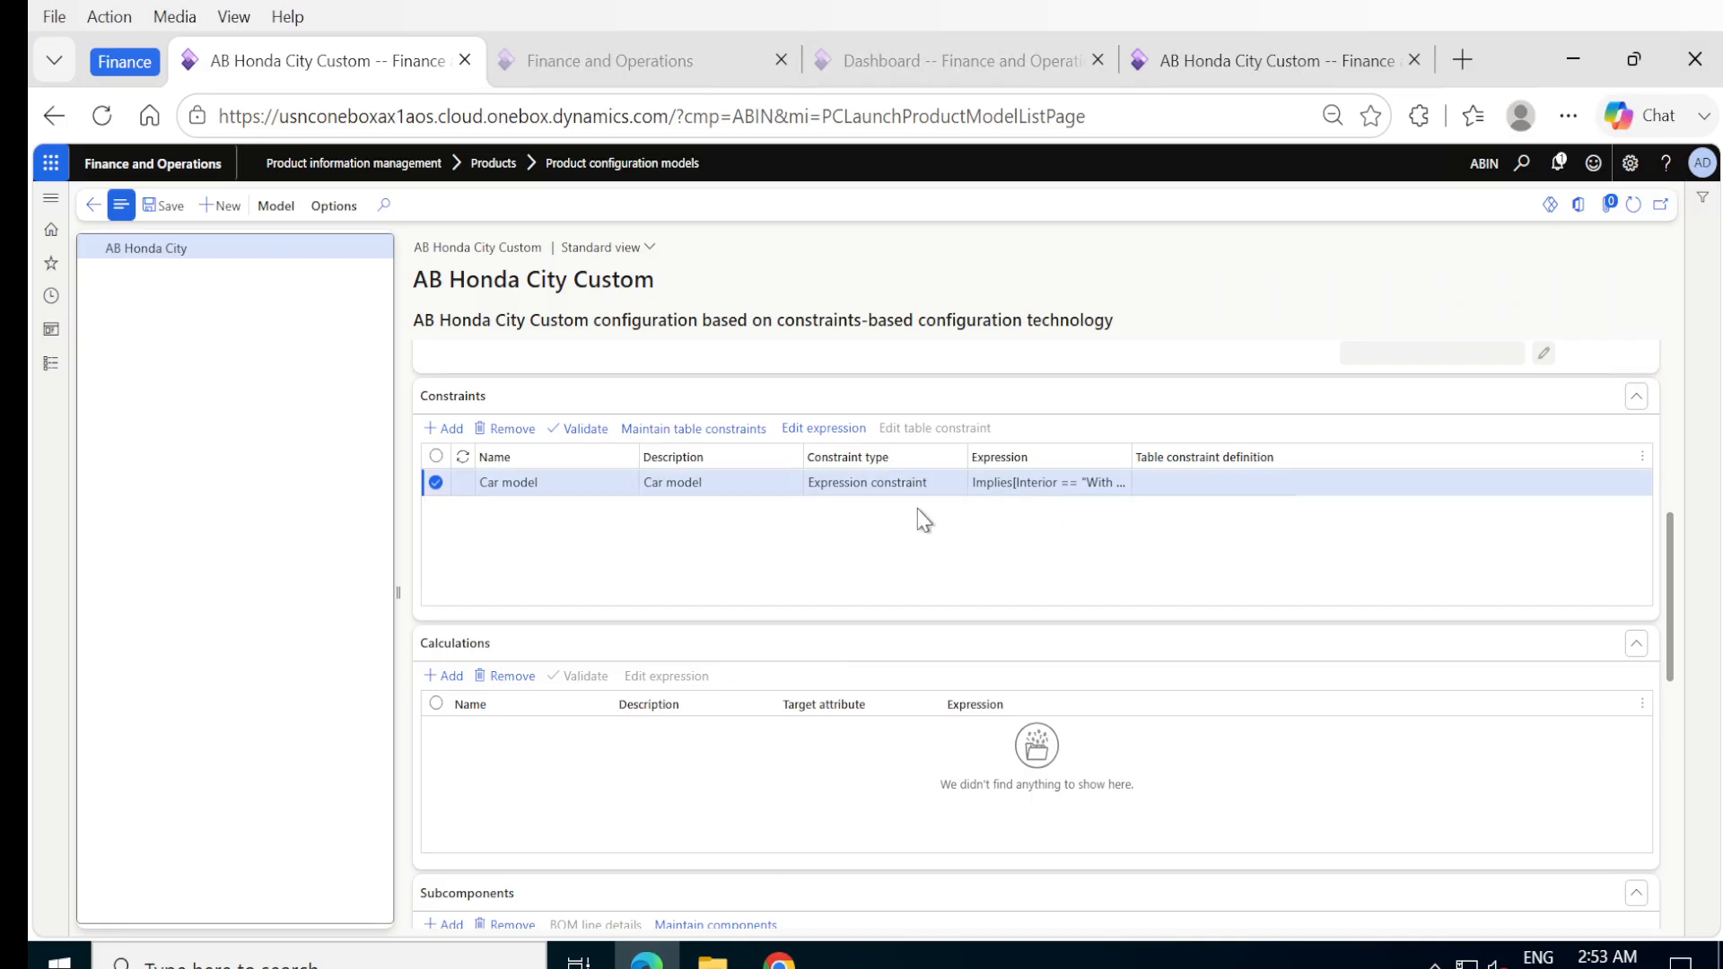
scroll(888, 616, "down", 5)
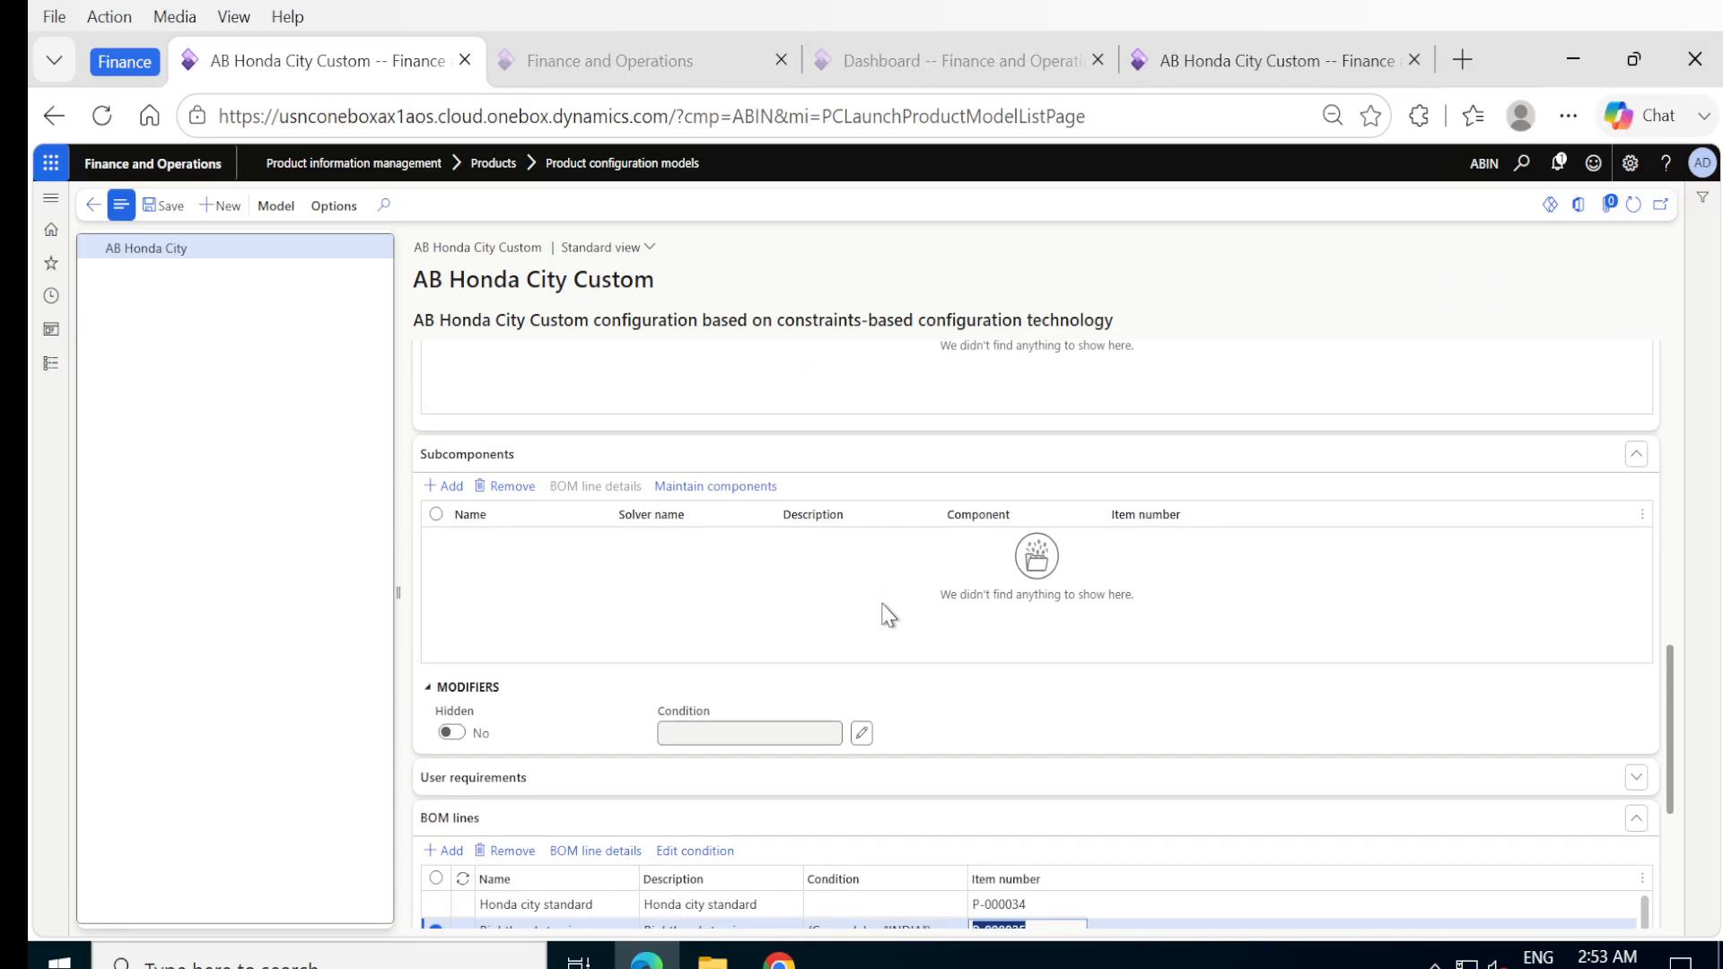
scroll(884, 614, "down", 4)
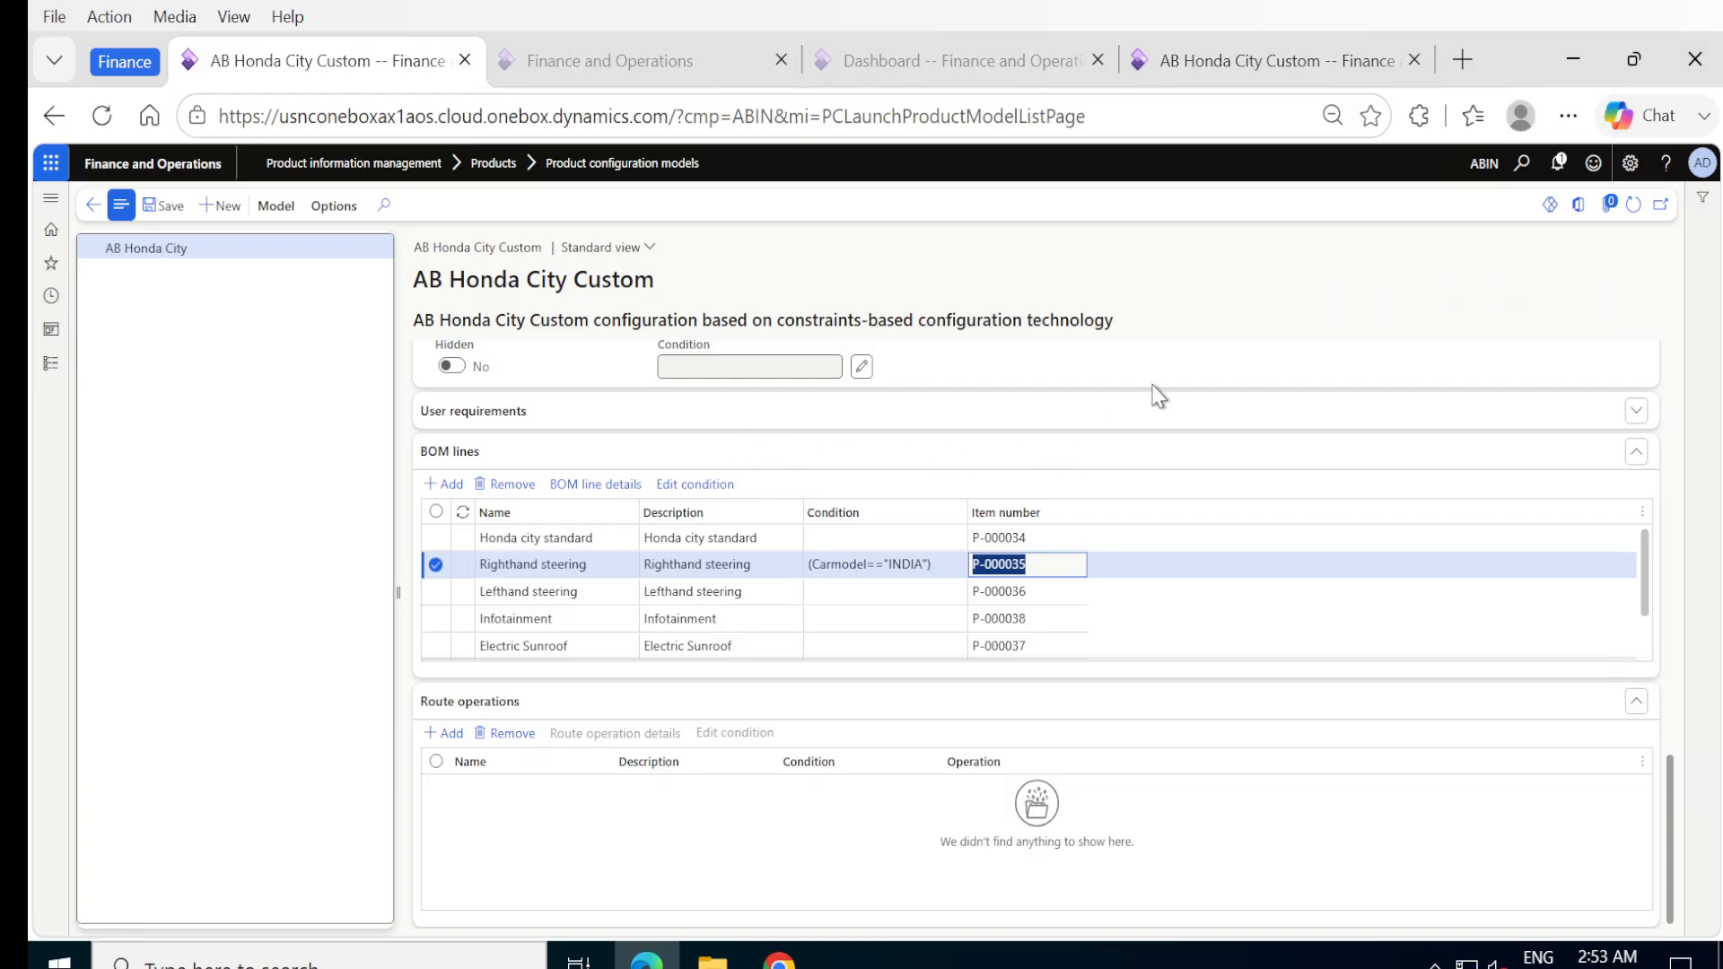
left_click(864, 590)
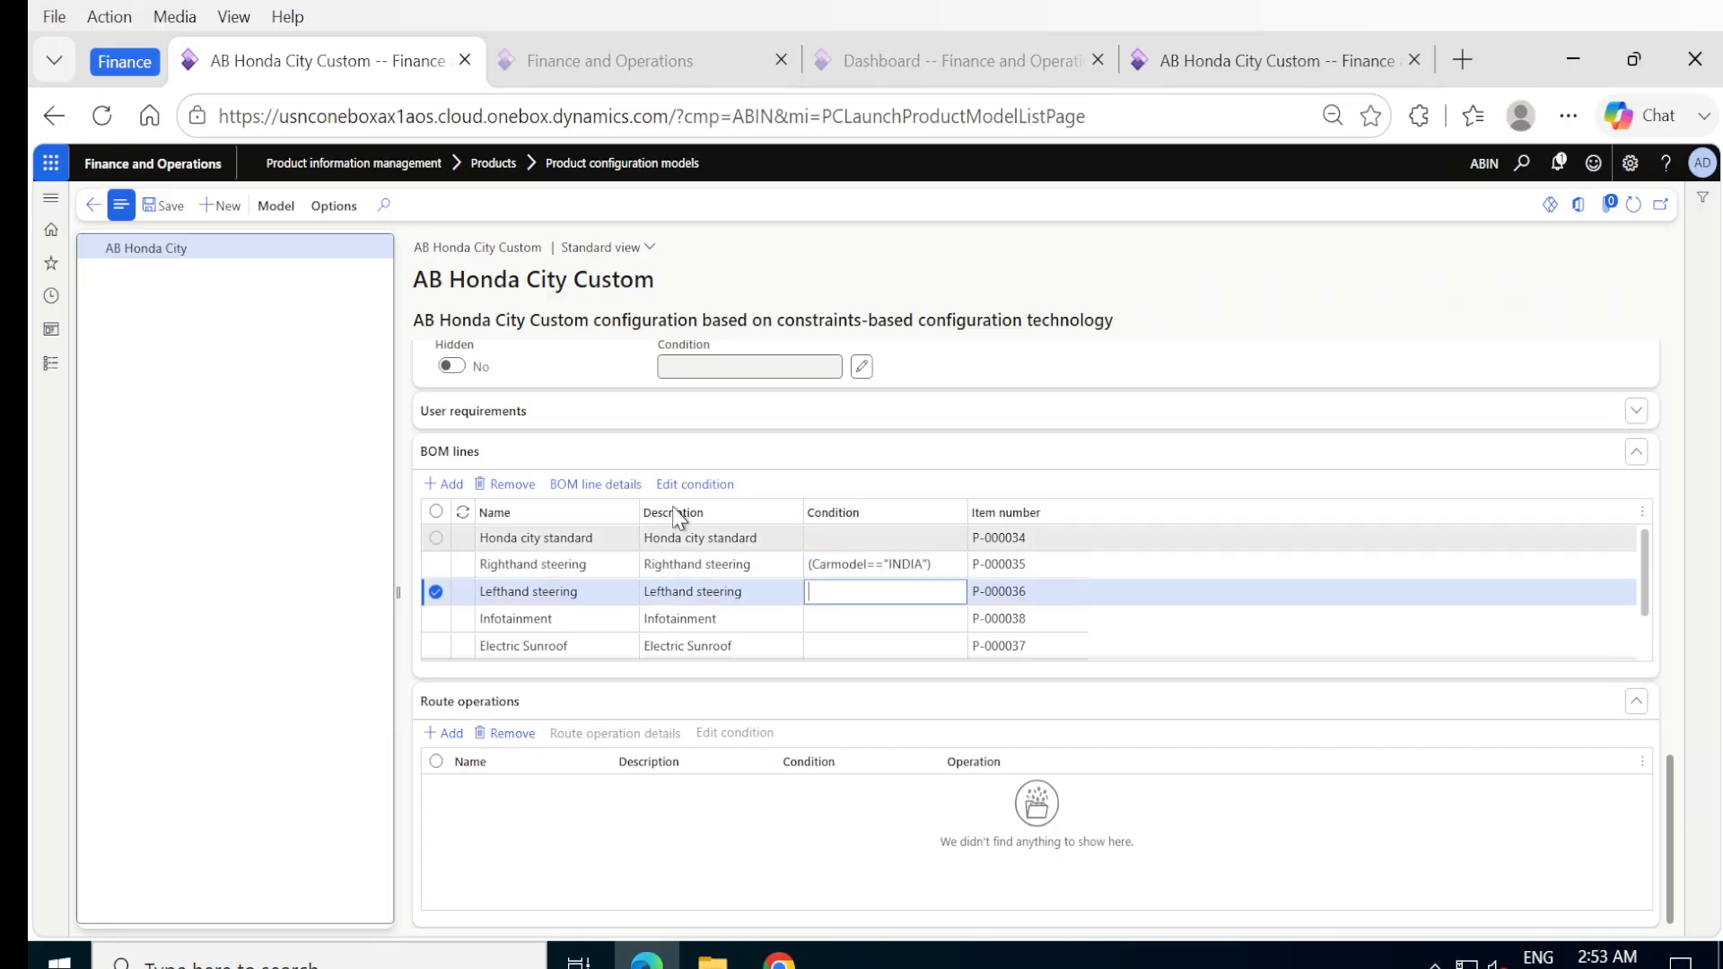
left_click(705, 488)
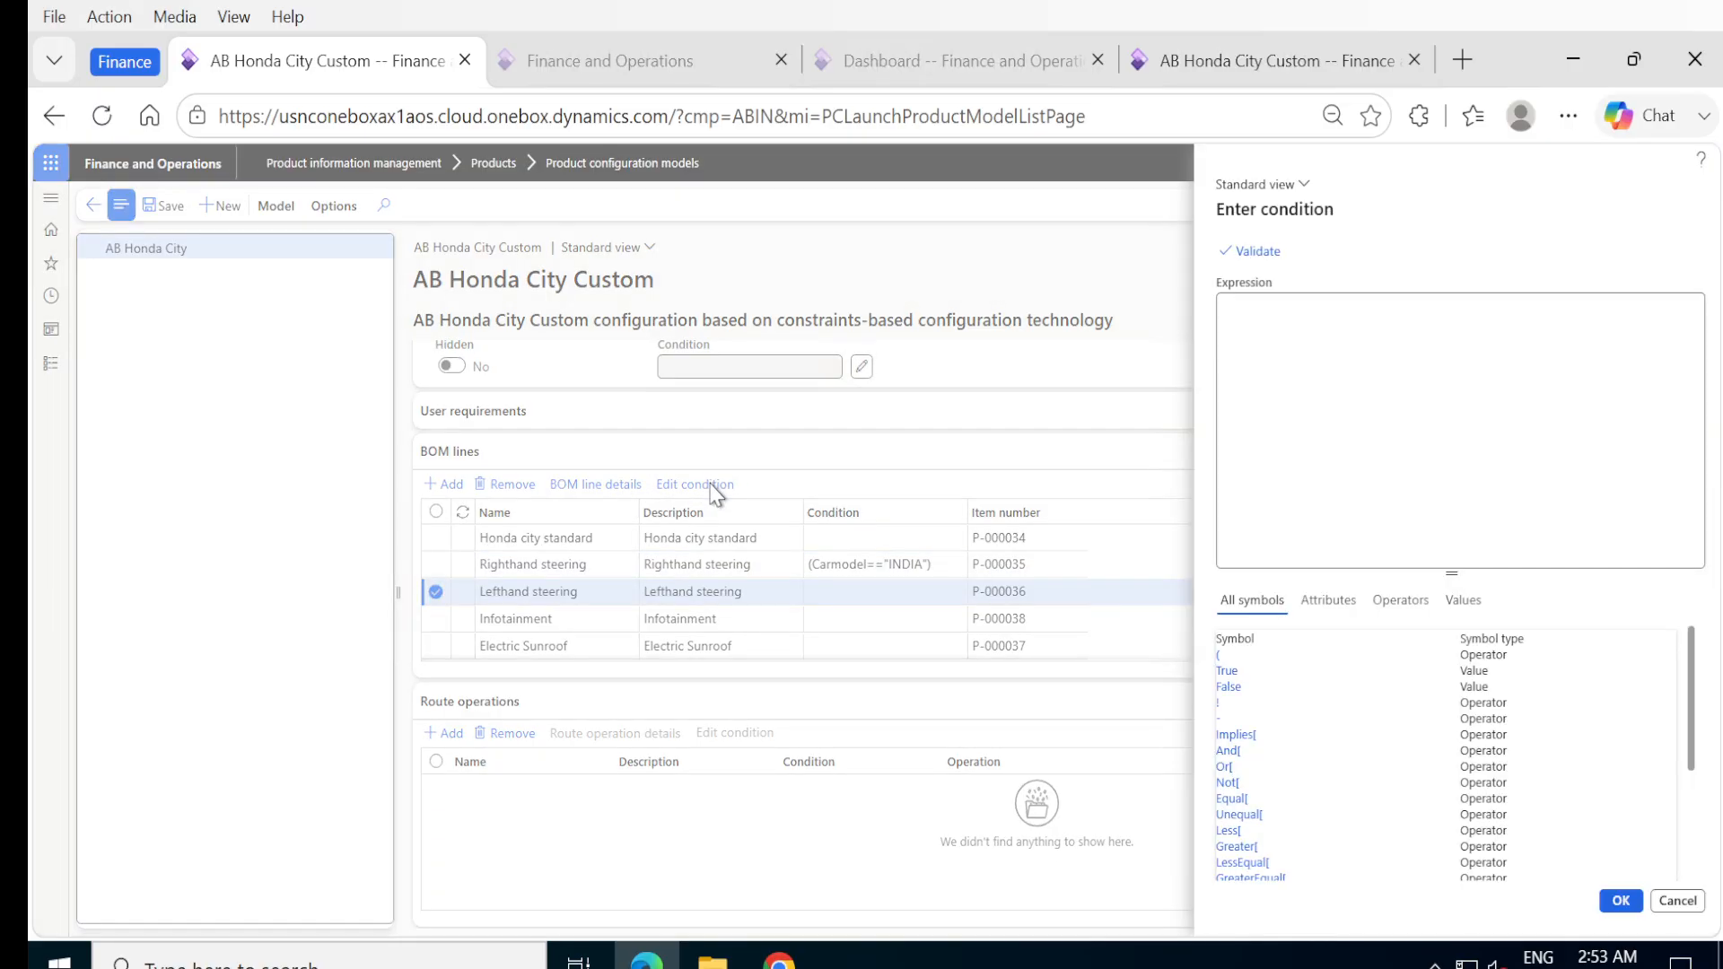
left_click(1318, 342)
type("(Carmodel==\"USA\")")
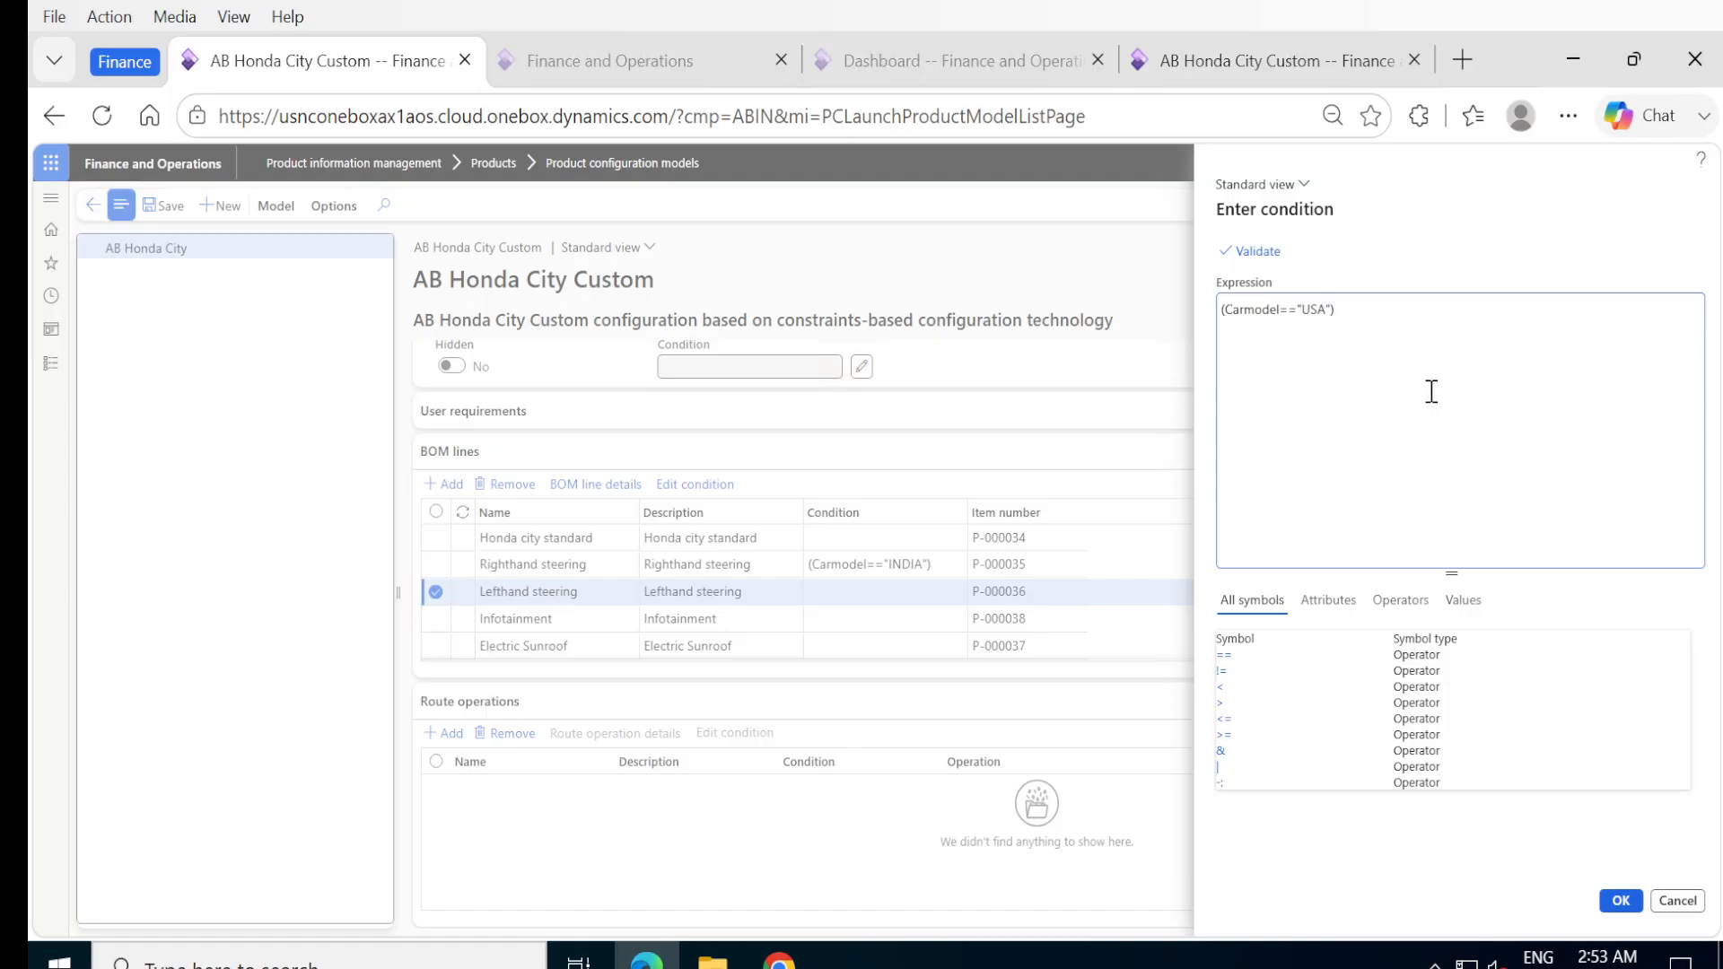
left_click(1621, 902)
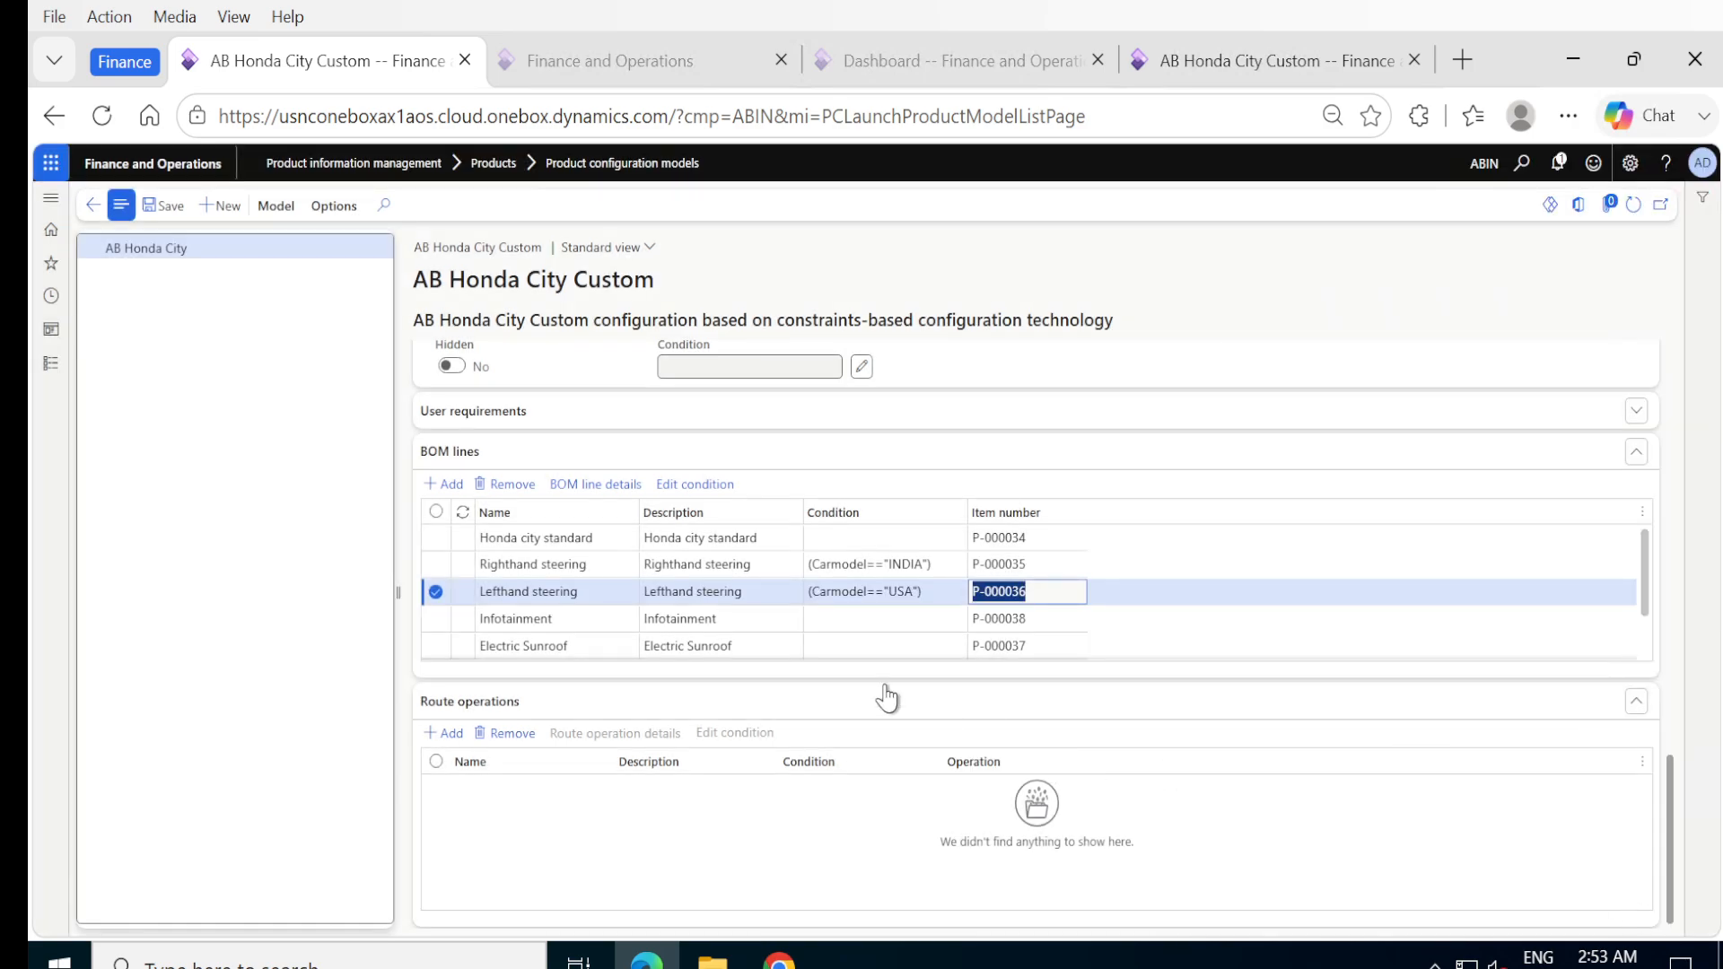
Set the Electric Sunroof BOM line's condition to (Carmodel == "USA") | (Carmodel == "INDIA" & EngineType== "Turbo") and accept it.
left_click(851, 619)
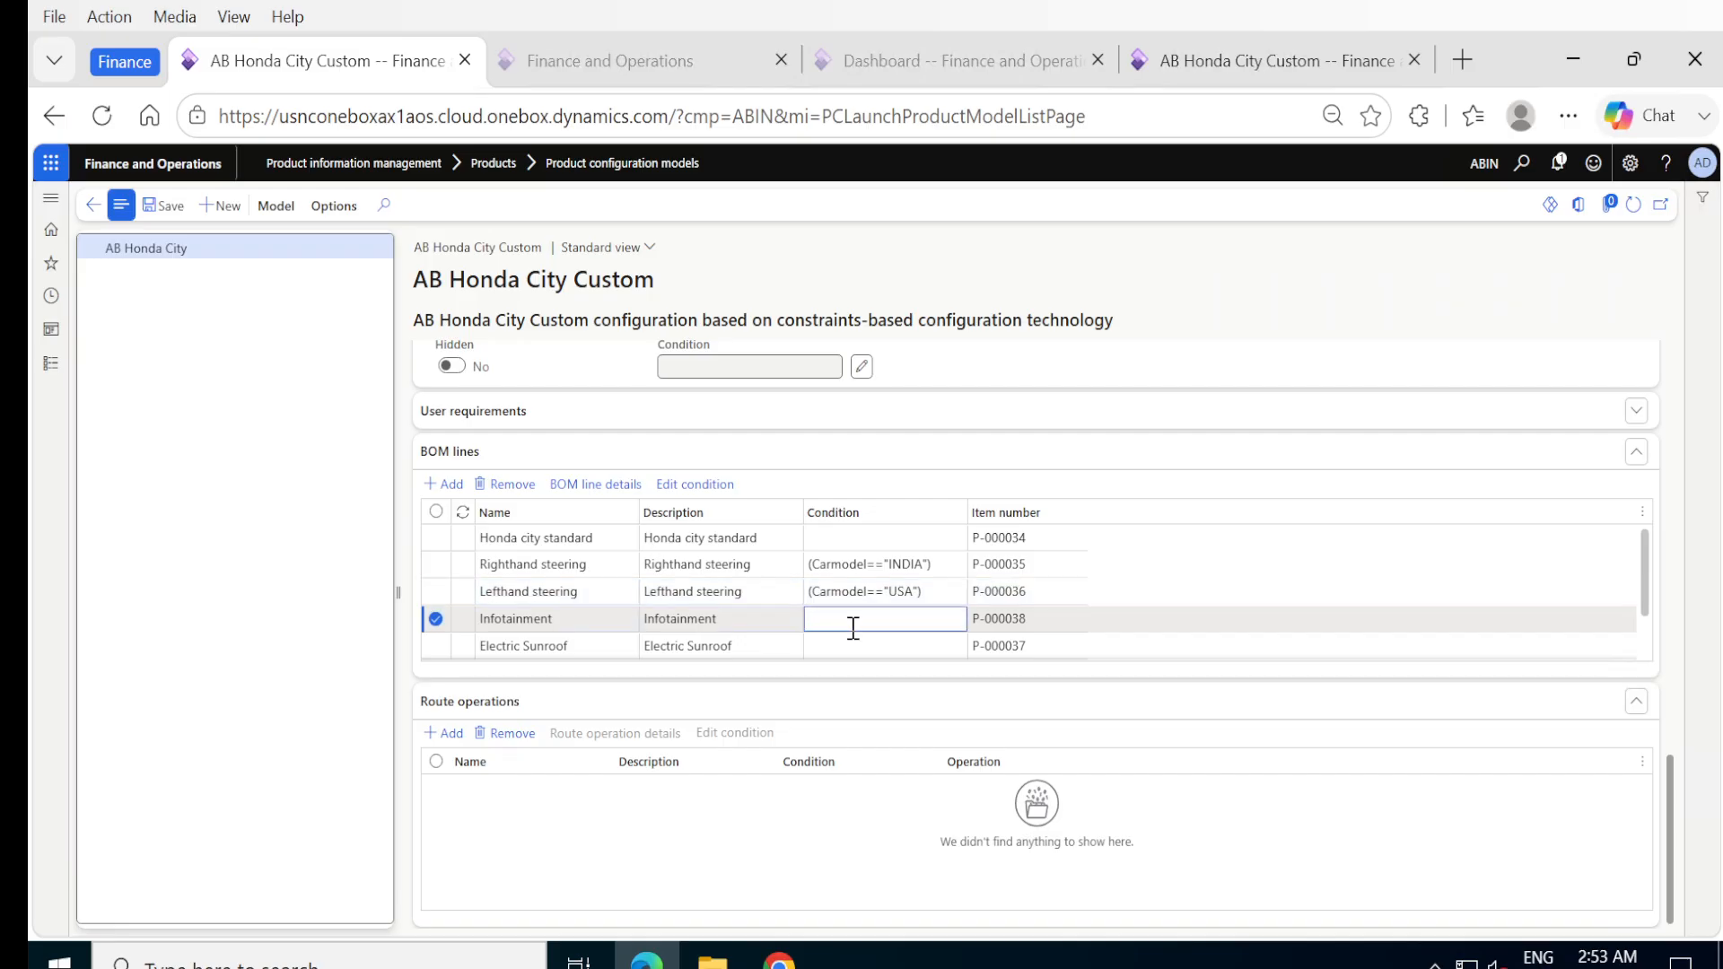
left_click(853, 646)
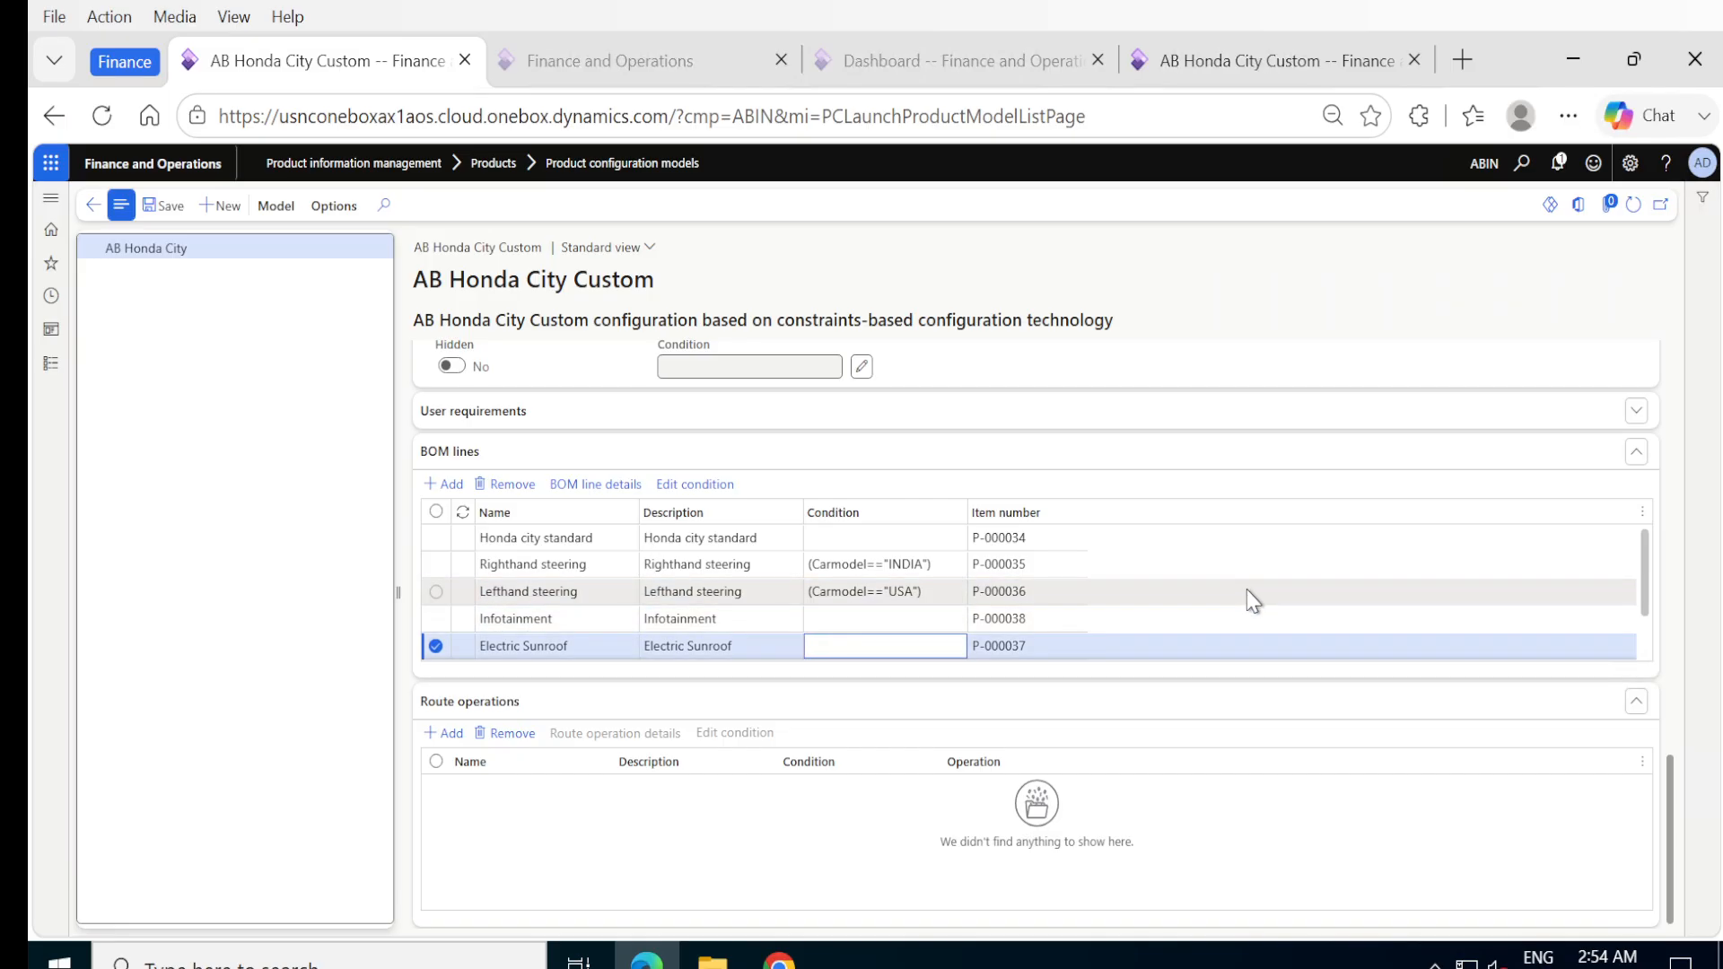
scroll(1254, 599, "down", 1)
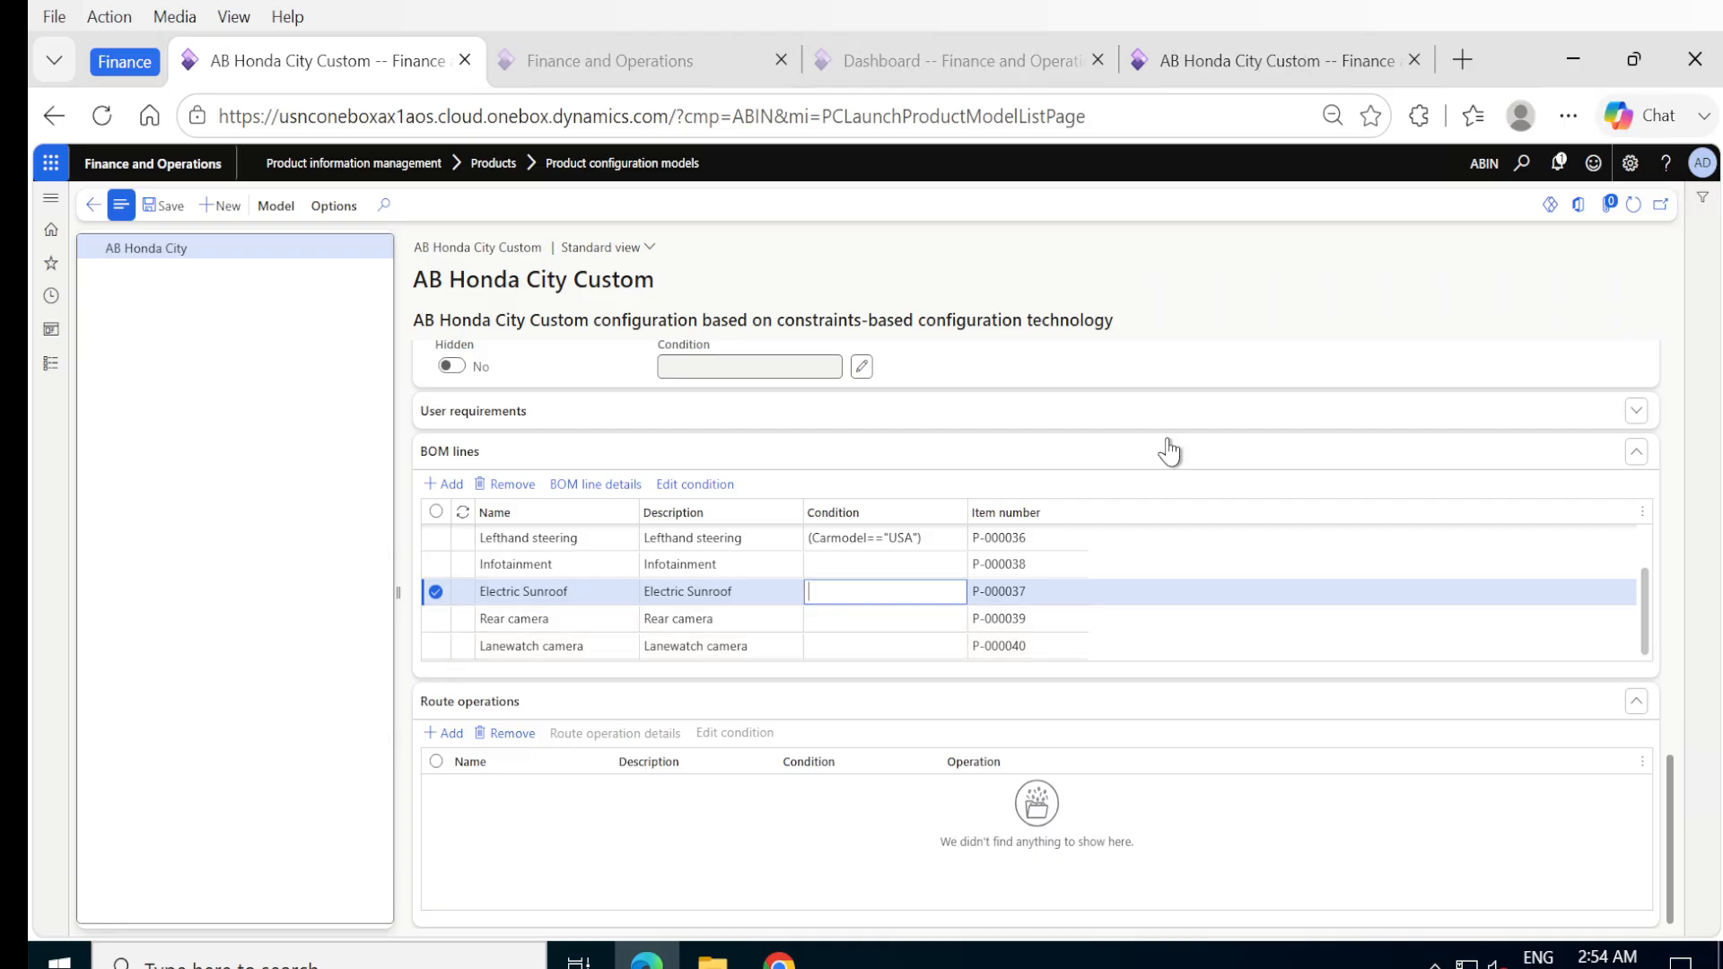
scroll(1167, 448, "up", 4)
scroll(1167, 448, "up", 9)
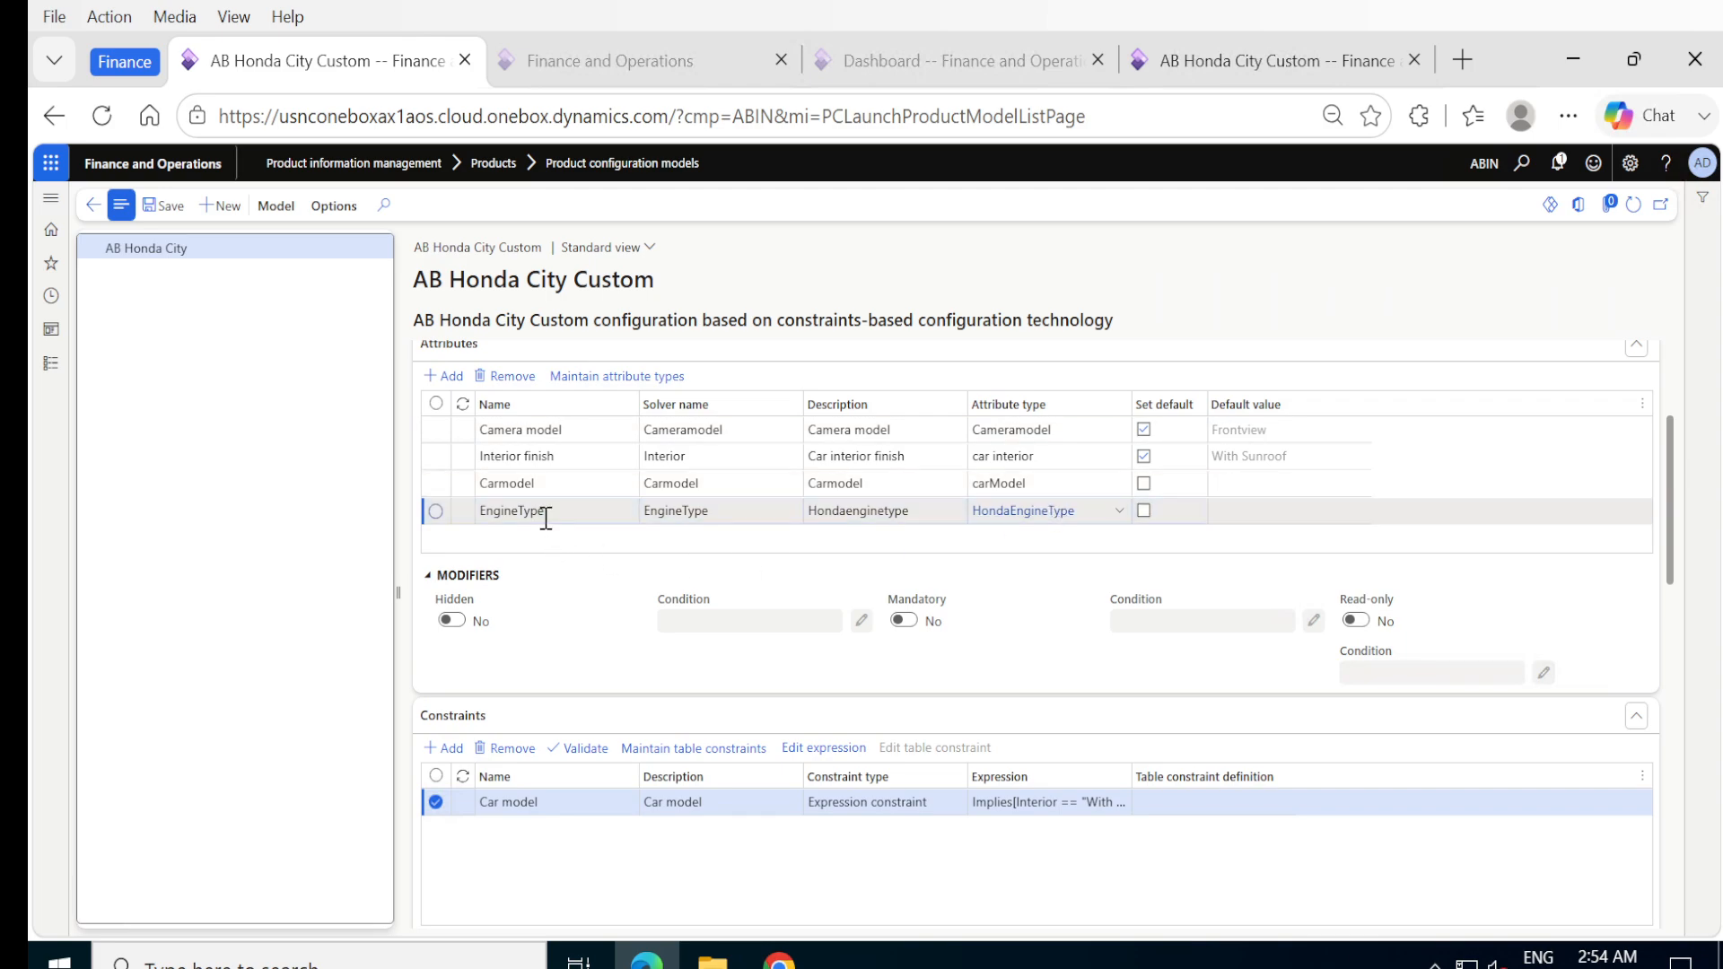
mouse_move(1094, 522)
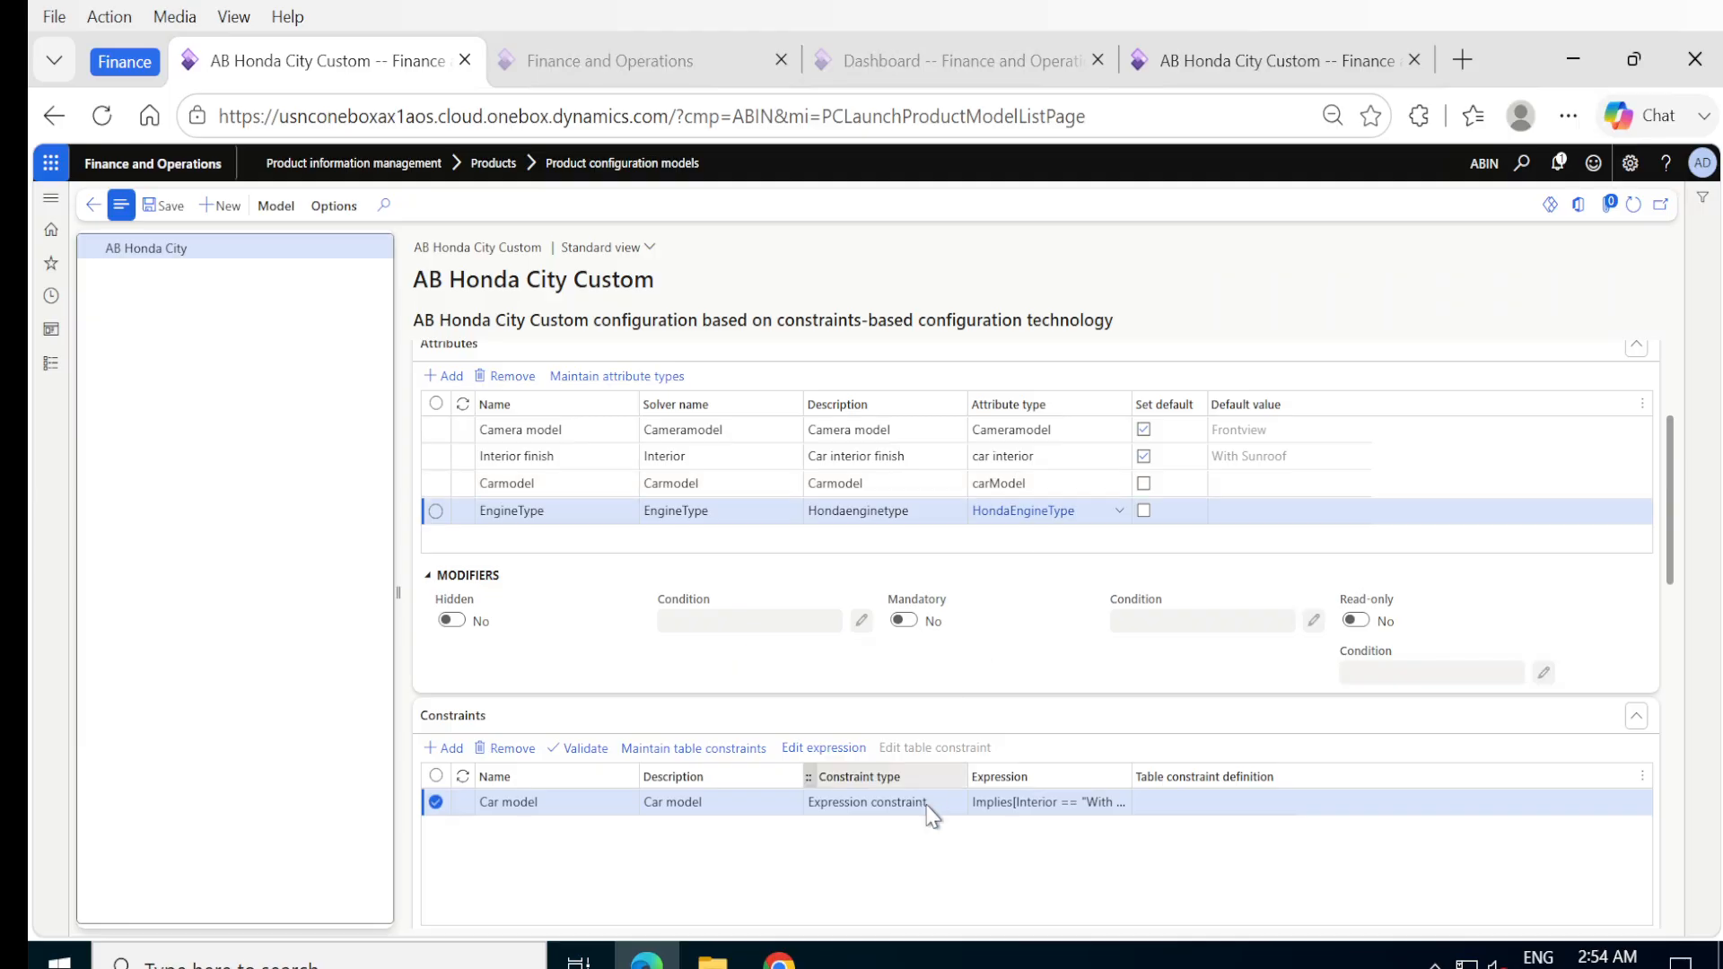
scroll(927, 818, "up", 3)
scroll(924, 815, "down", 5)
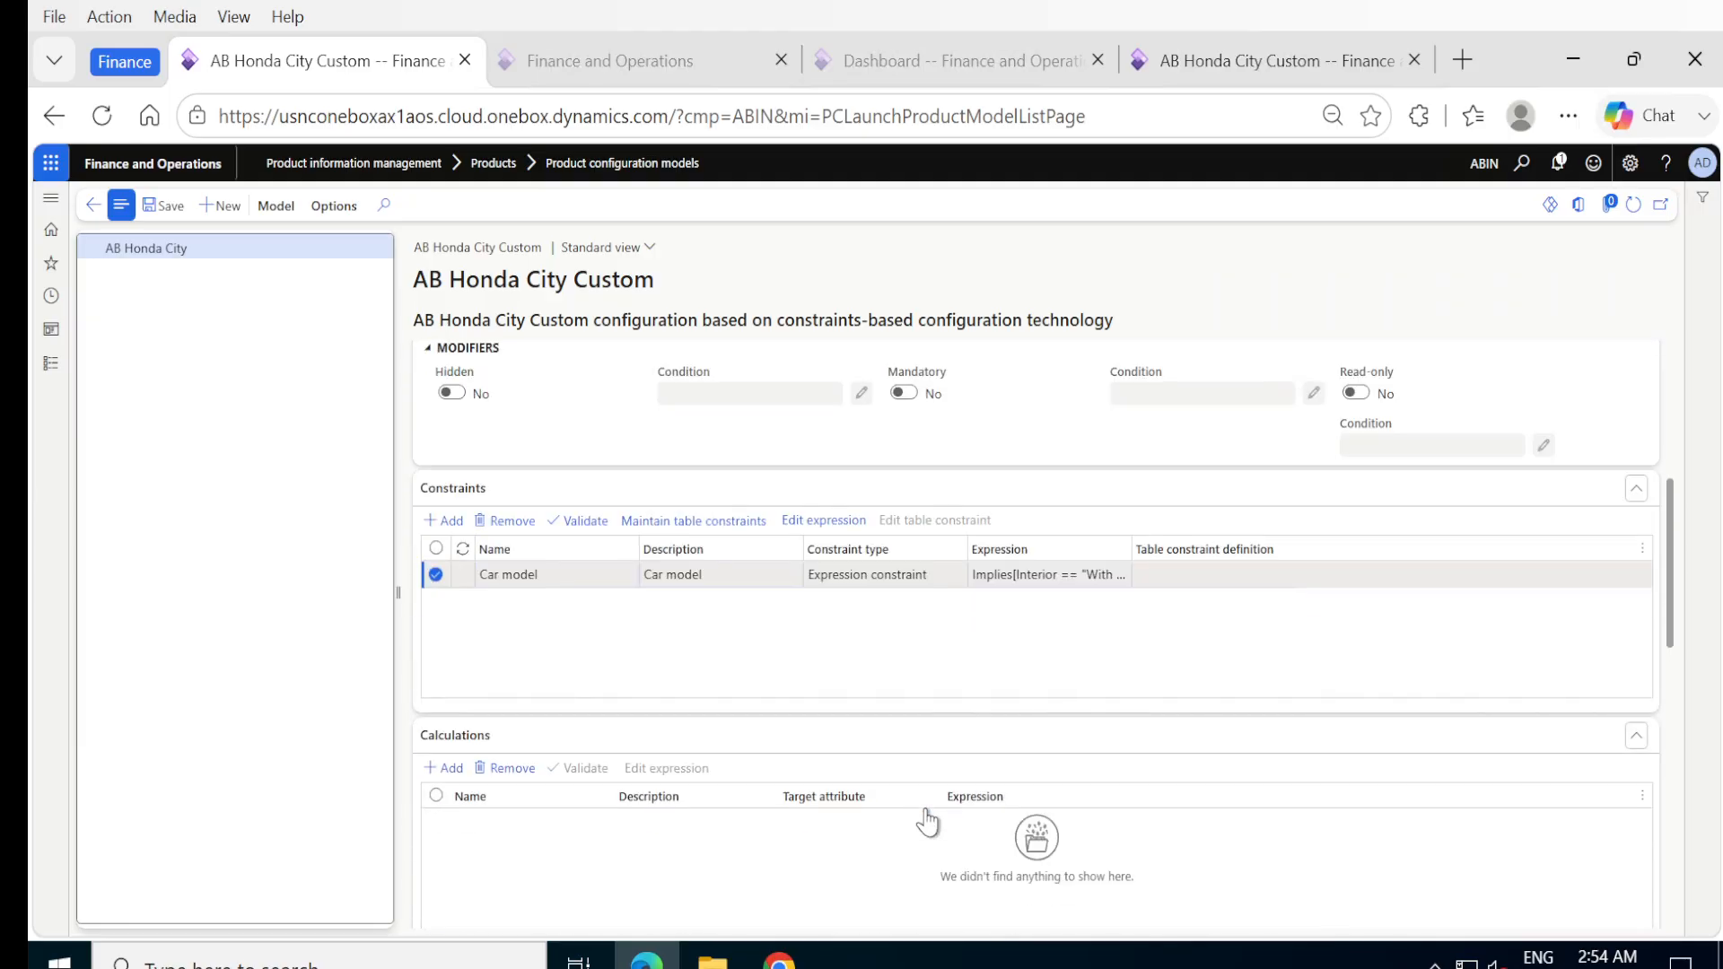
scroll(927, 817, "down", 2)
scroll(927, 816, "down", 4)
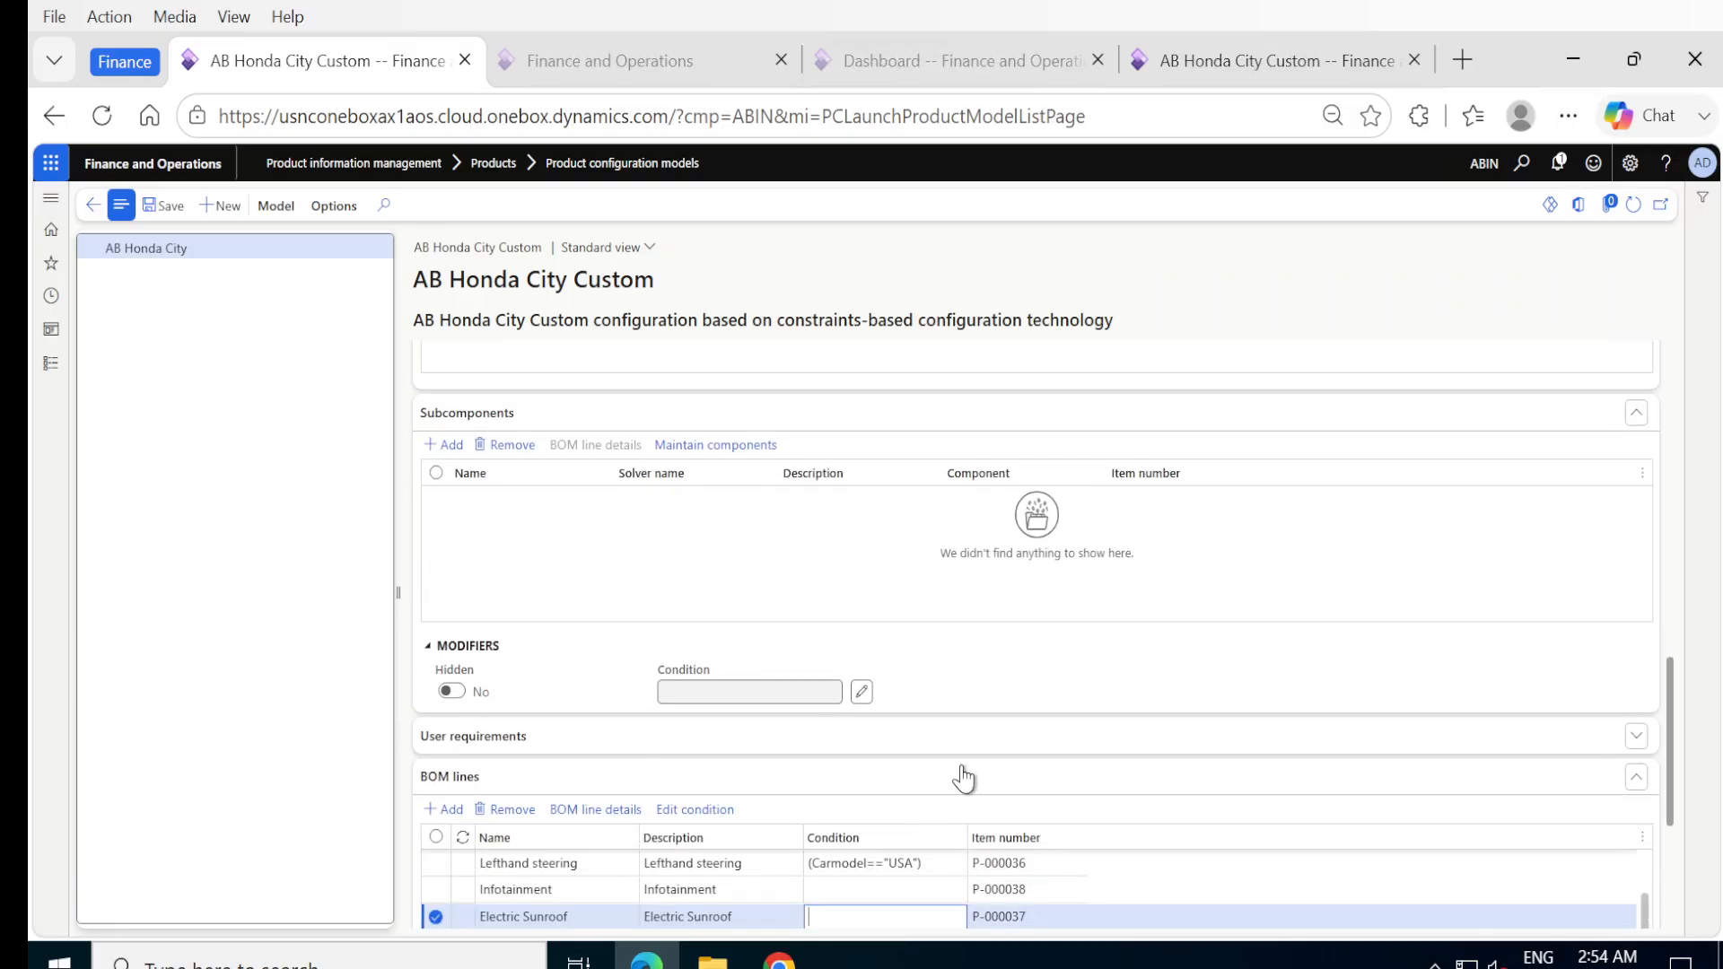
scroll(961, 779, "down", 1)
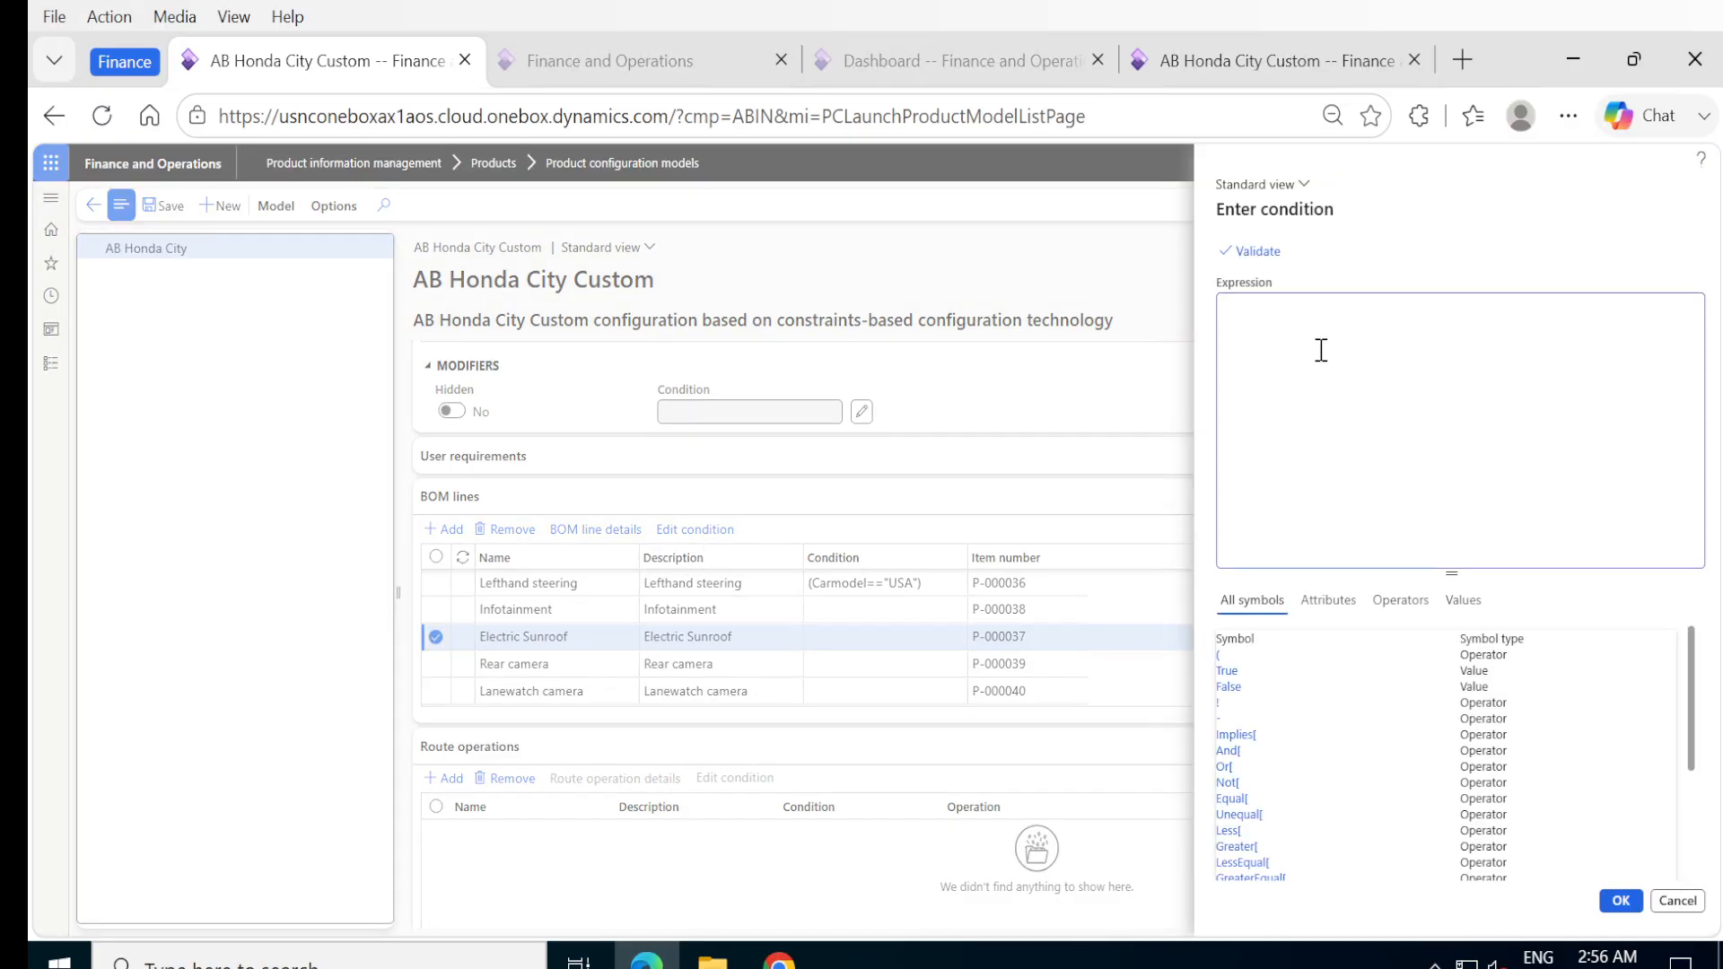
type("(Carmodel == \"USA\") | (Carmodel == \"INDIA\" & EngineType== \"Turbo\")")
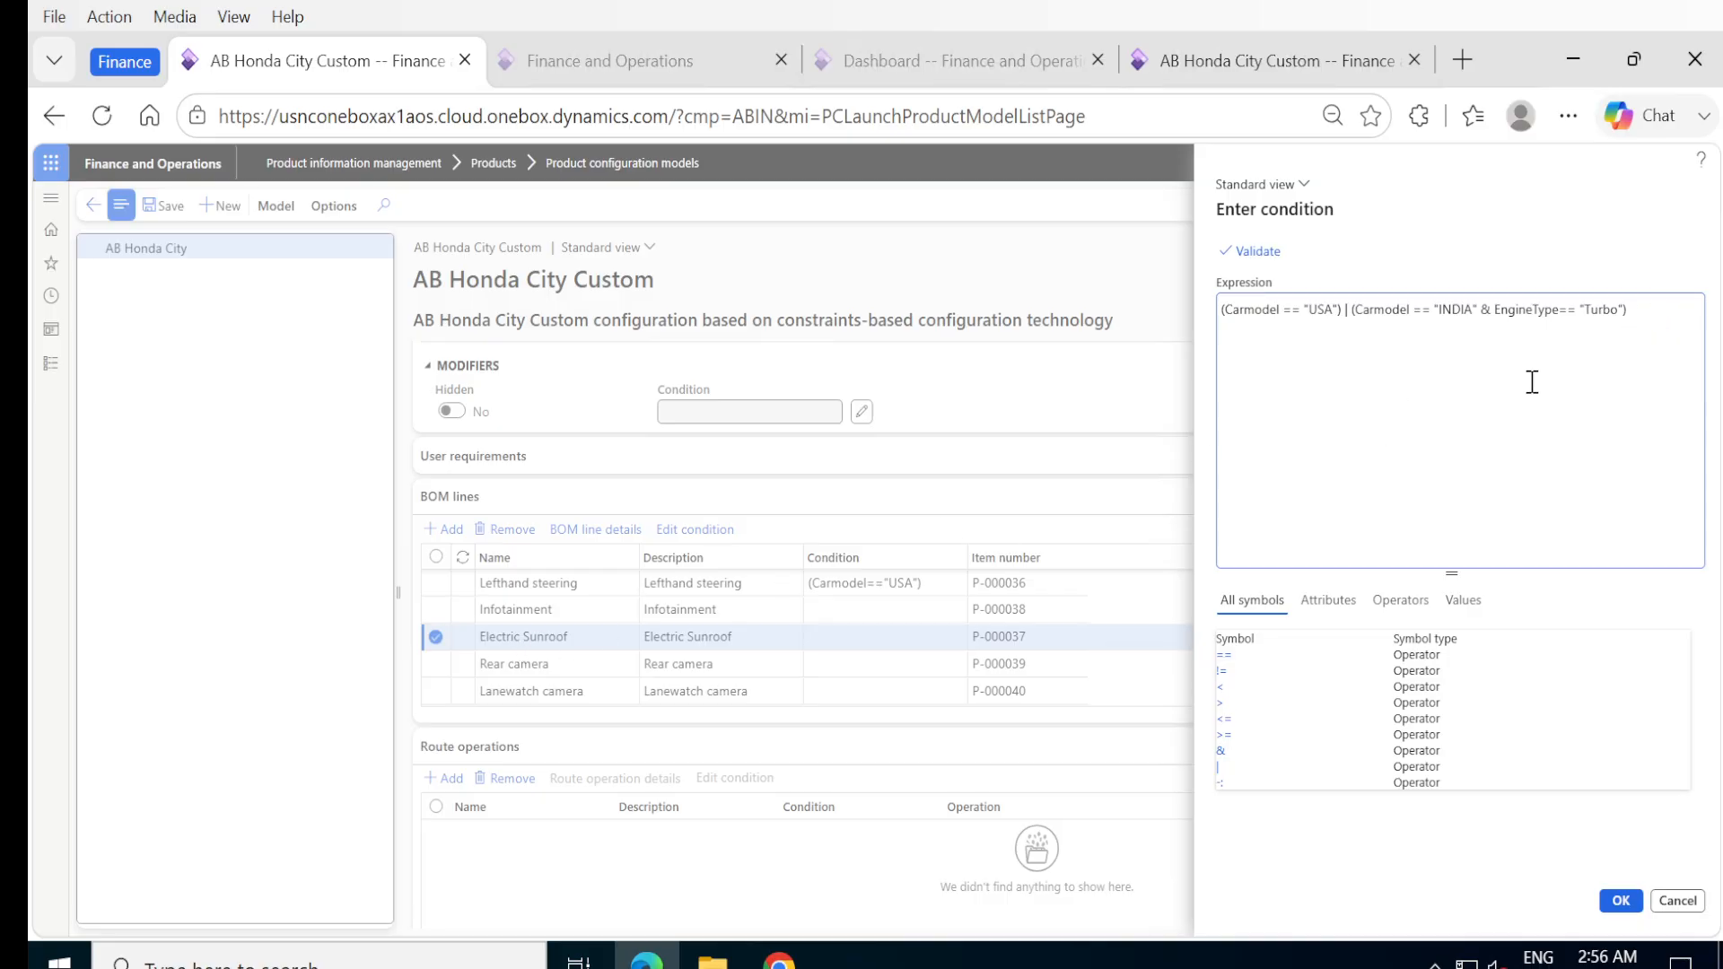
left_click(1621, 902)
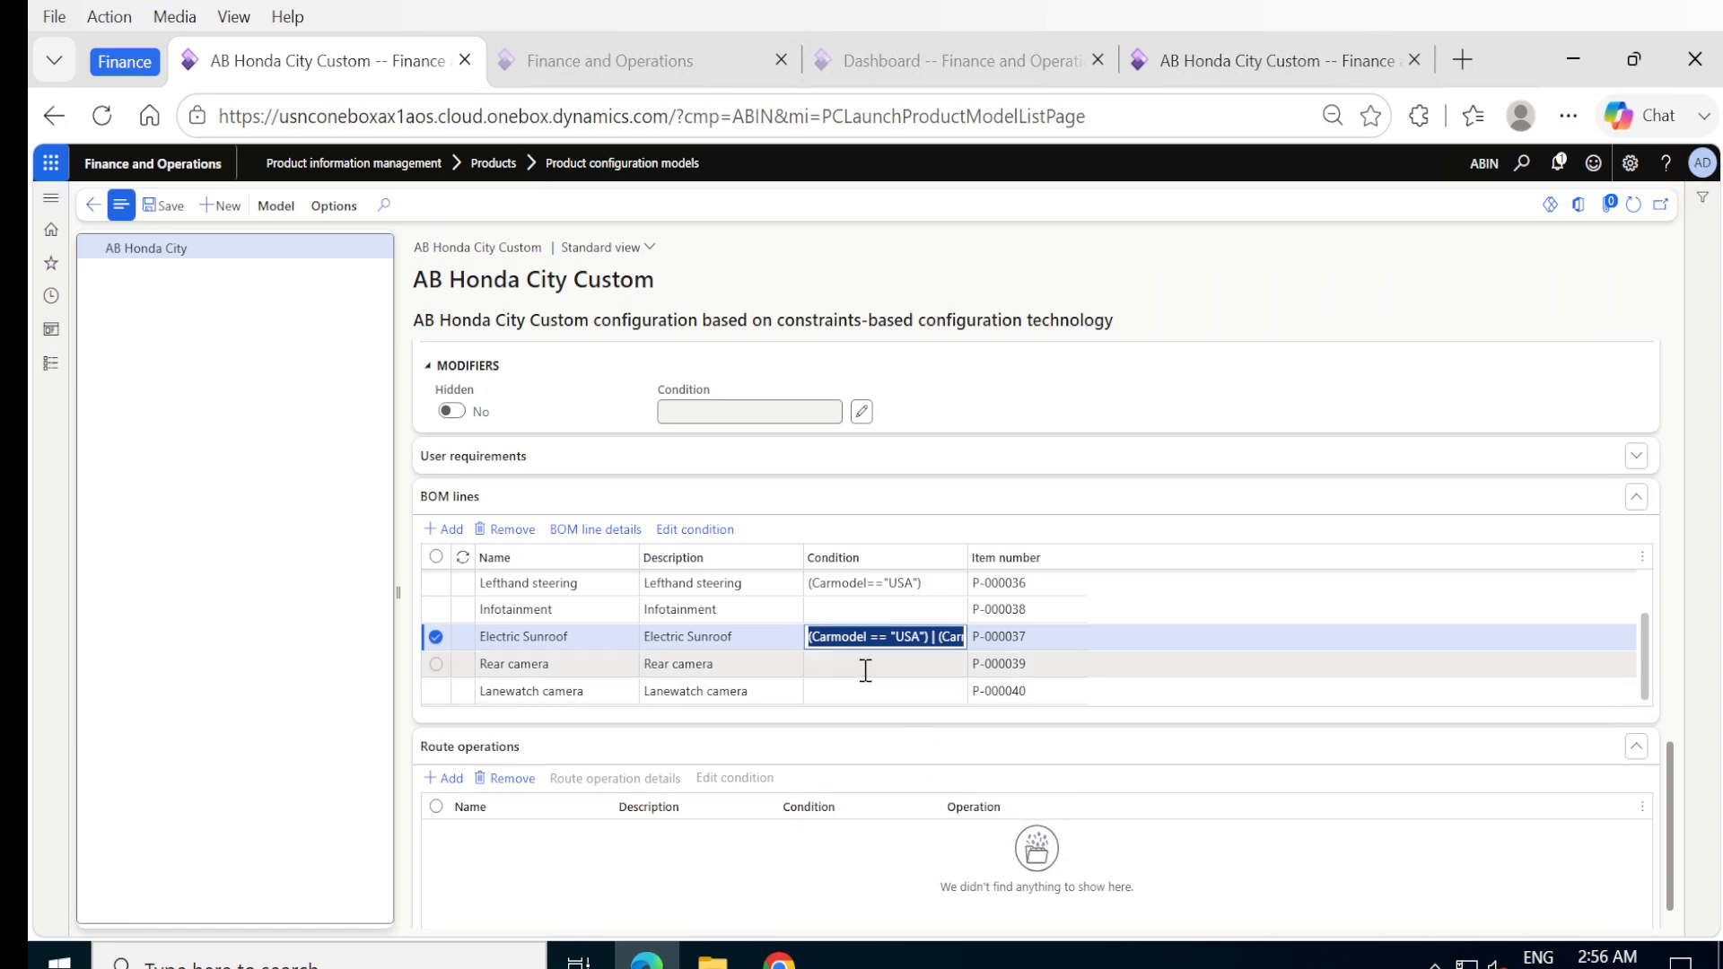
Copy the Lefthand steering condition (Carmodel=="USA") to the Lanewatch camera BOM line and save the model.
left_click(854, 586)
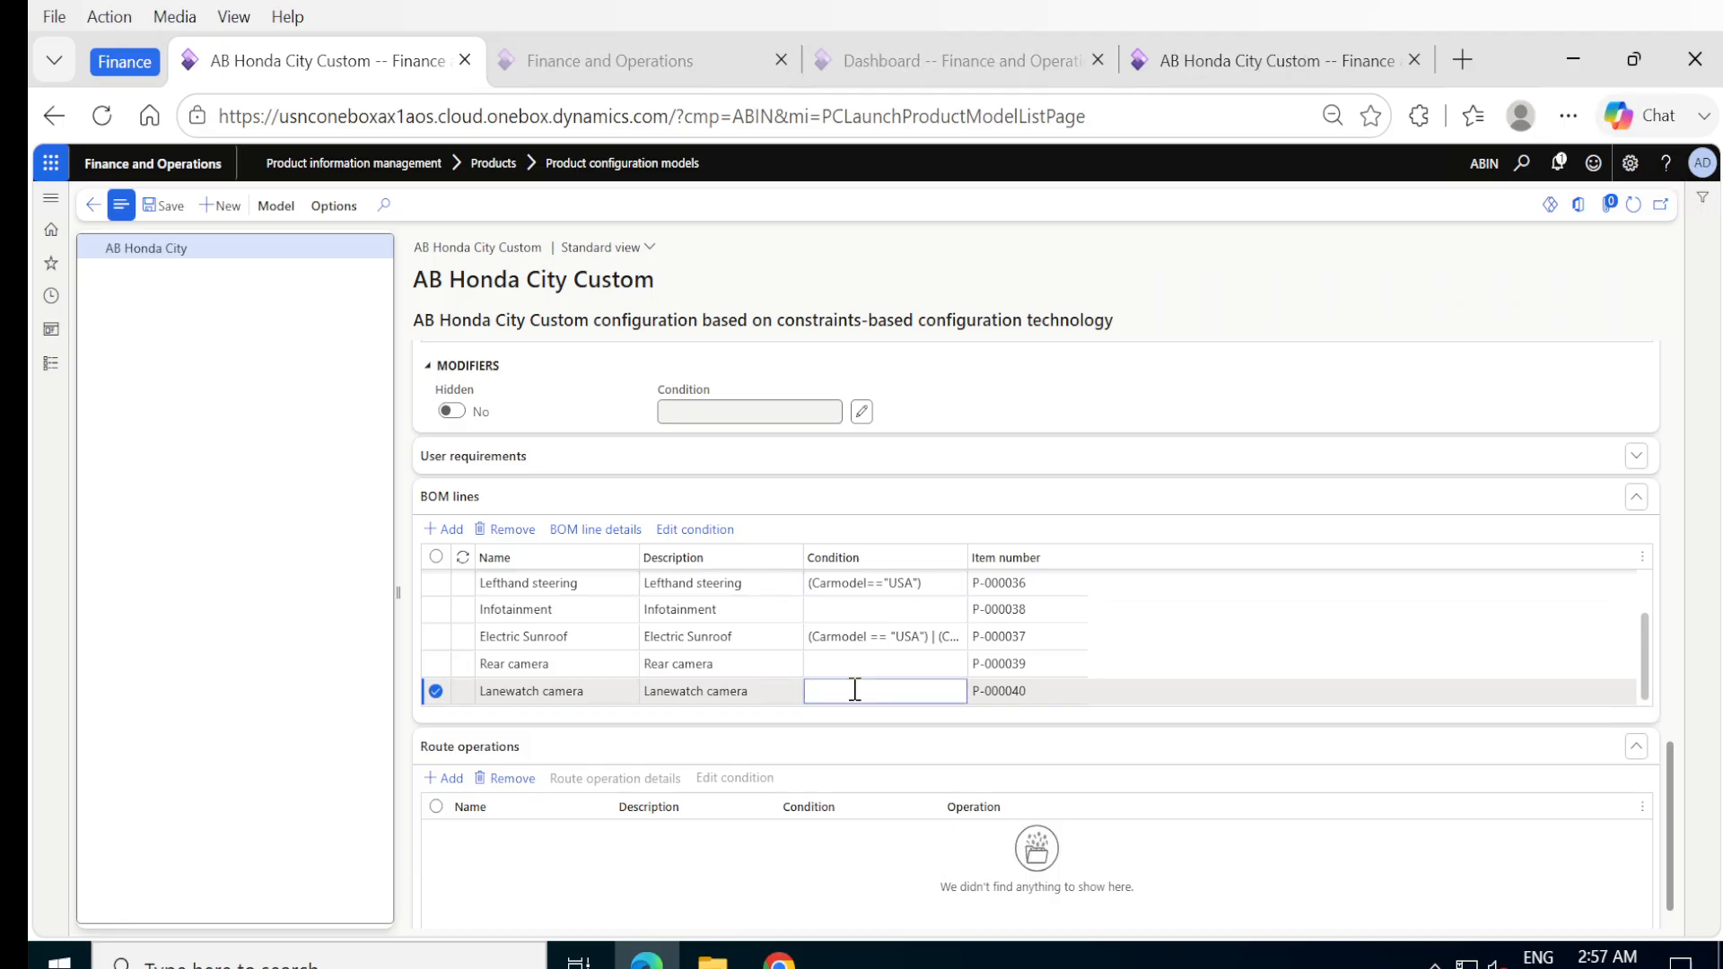
type("(Carmodel==\"USA\")")
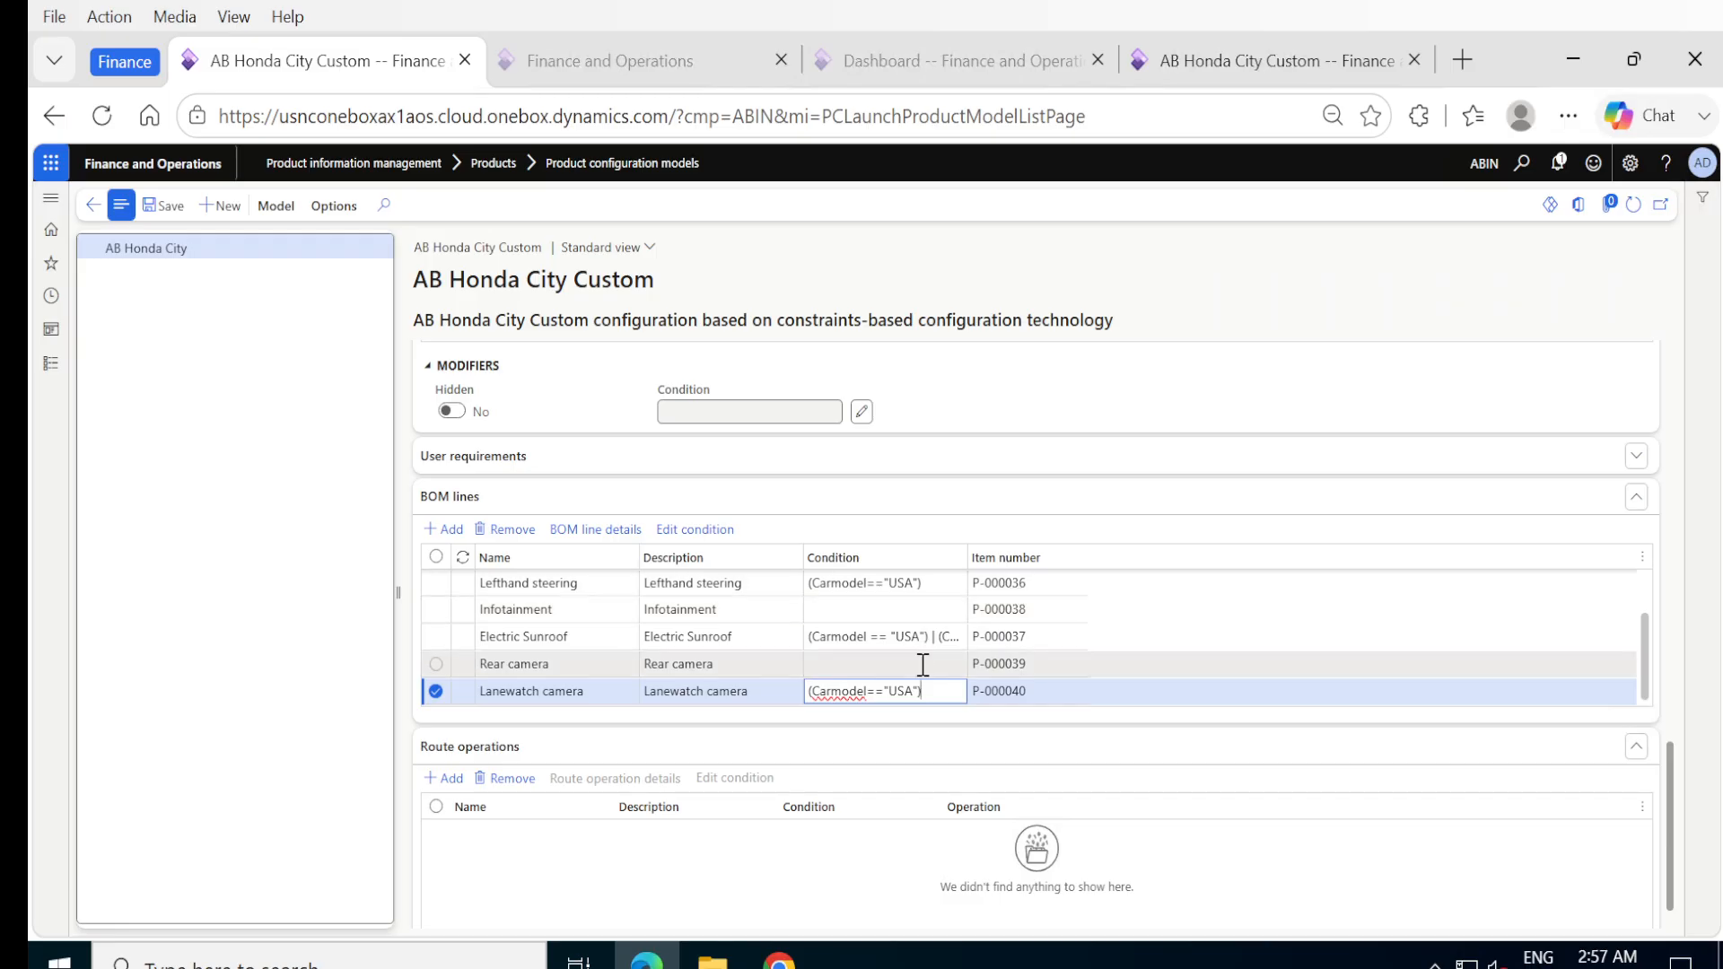
scroll(922, 664, "up", 2)
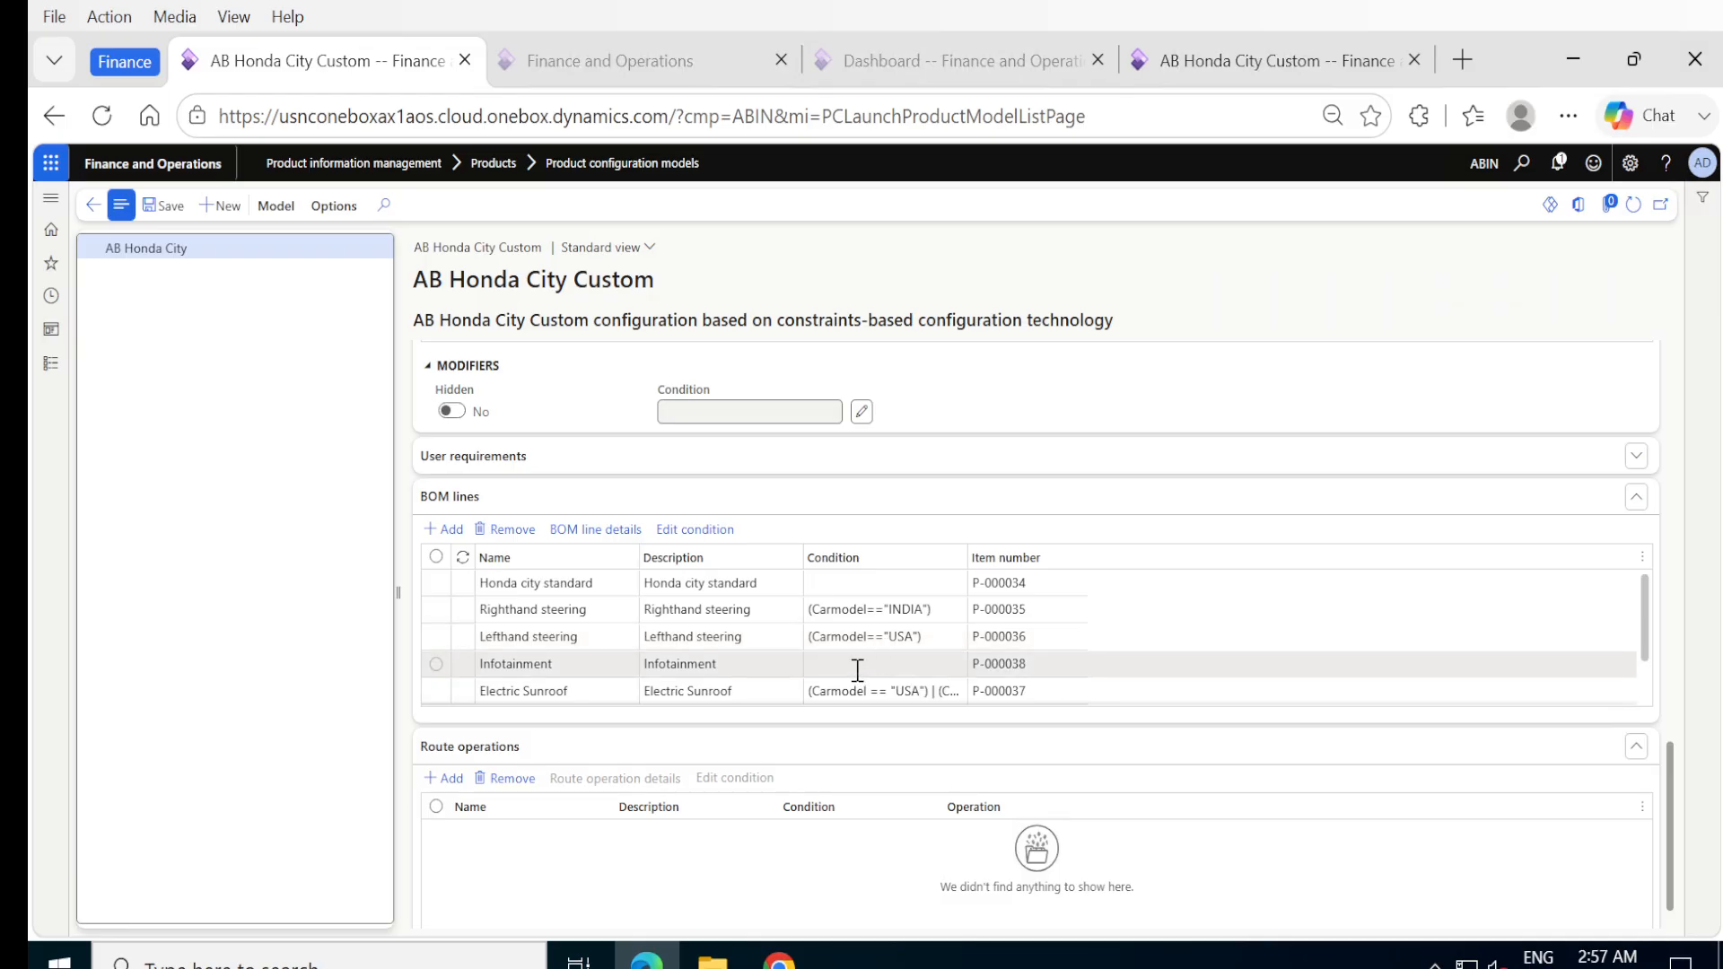
scroll(857, 673, "down", 2)
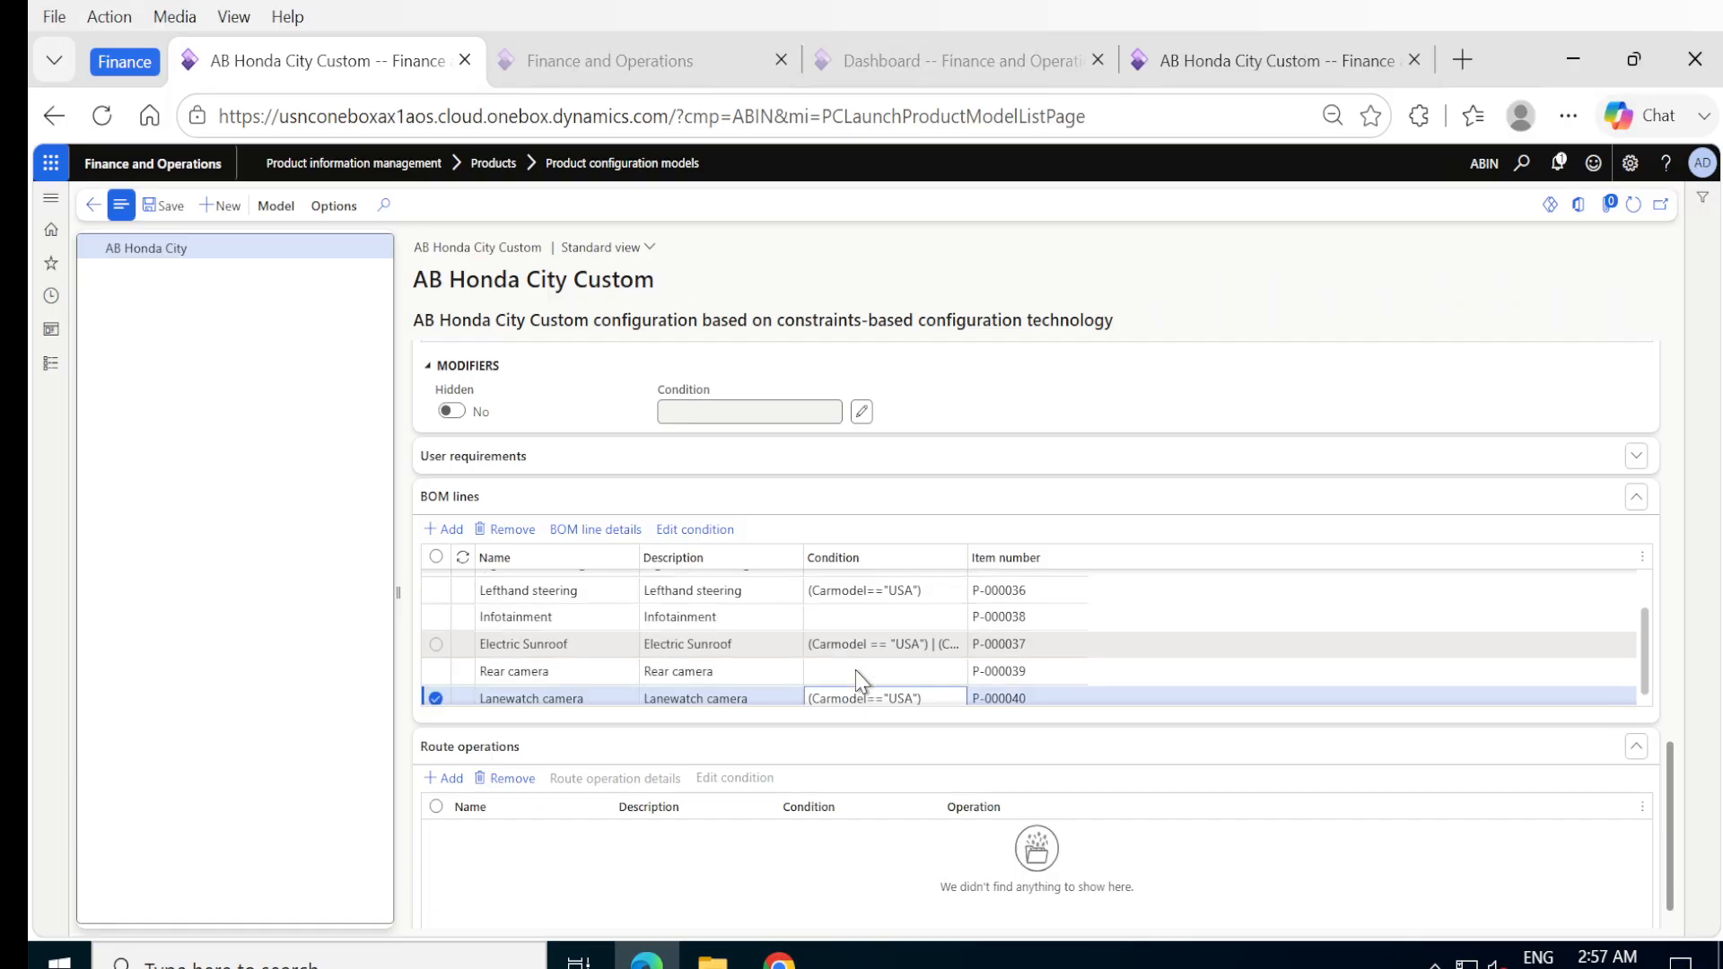
scroll(857, 679, "down", 1)
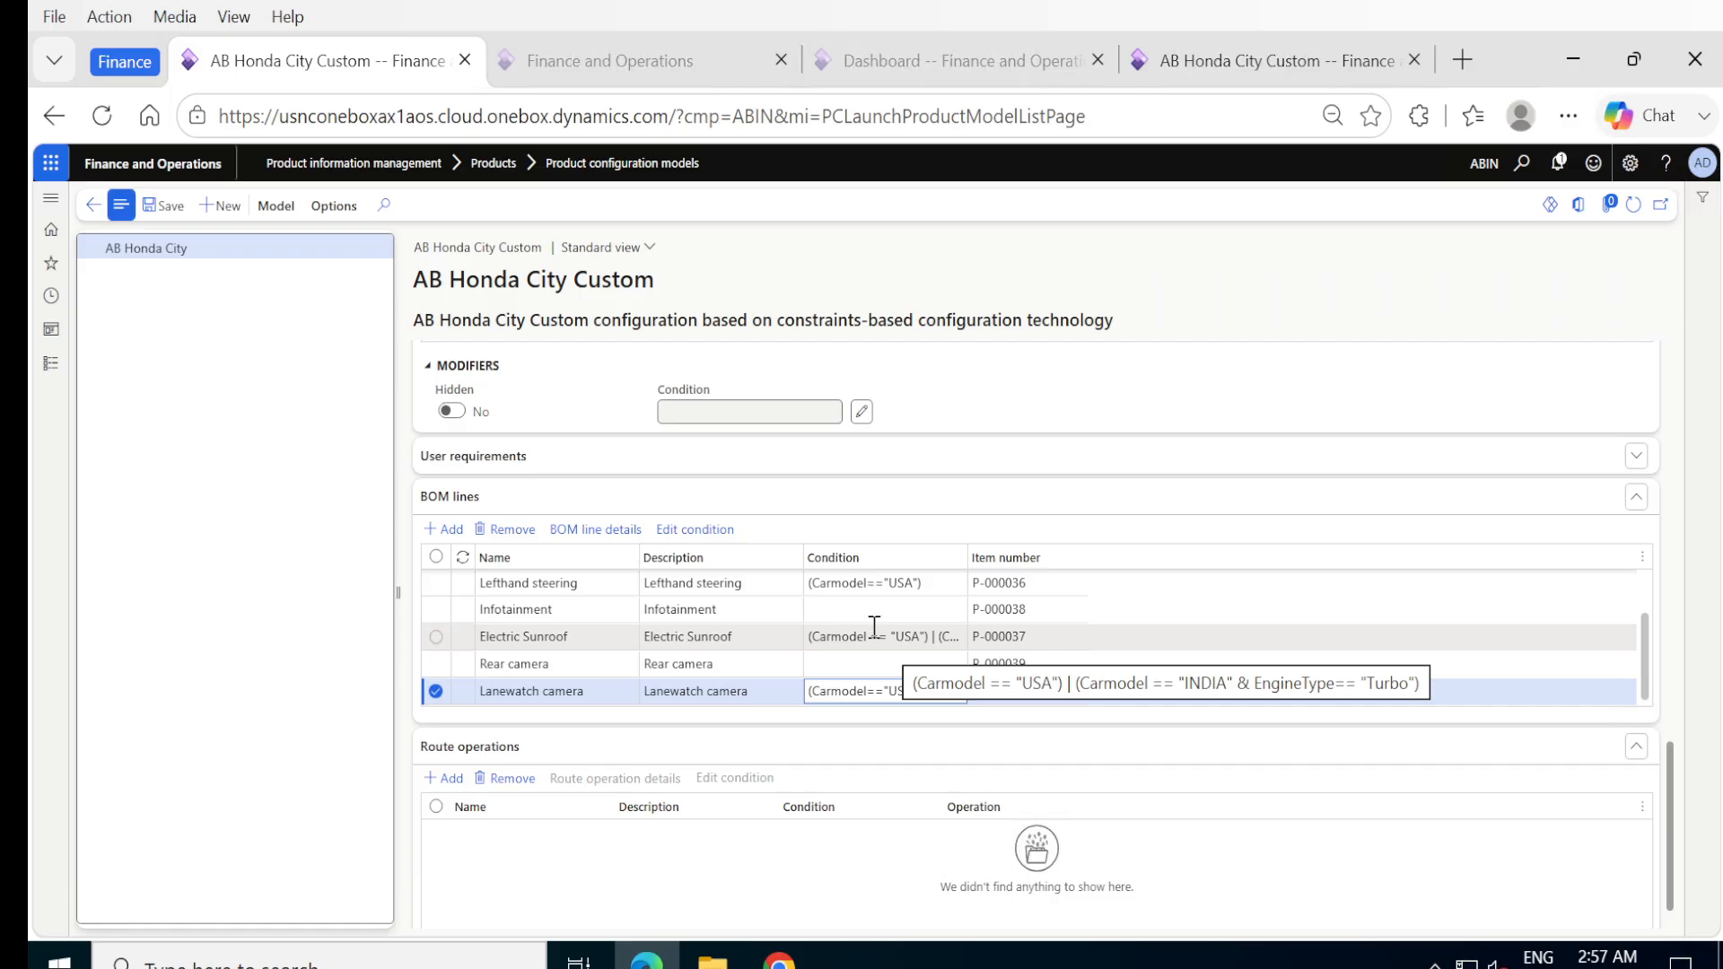
scroll(875, 629, "up", 2)
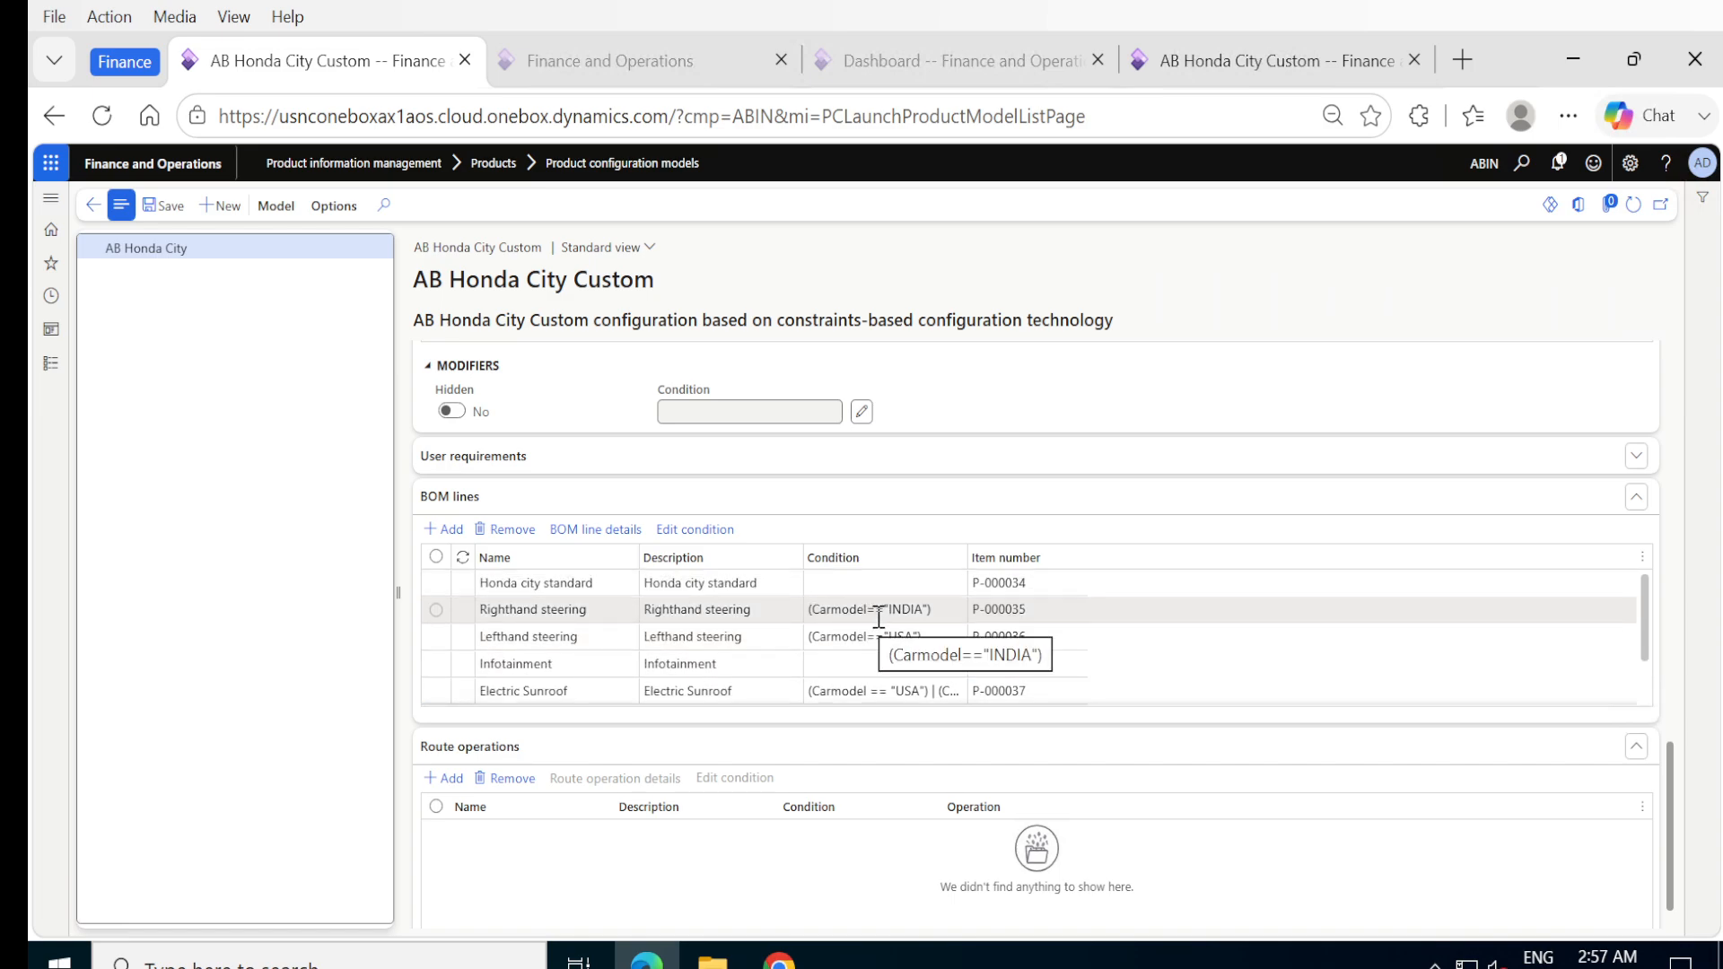
scroll(1131, 647, "down", 2)
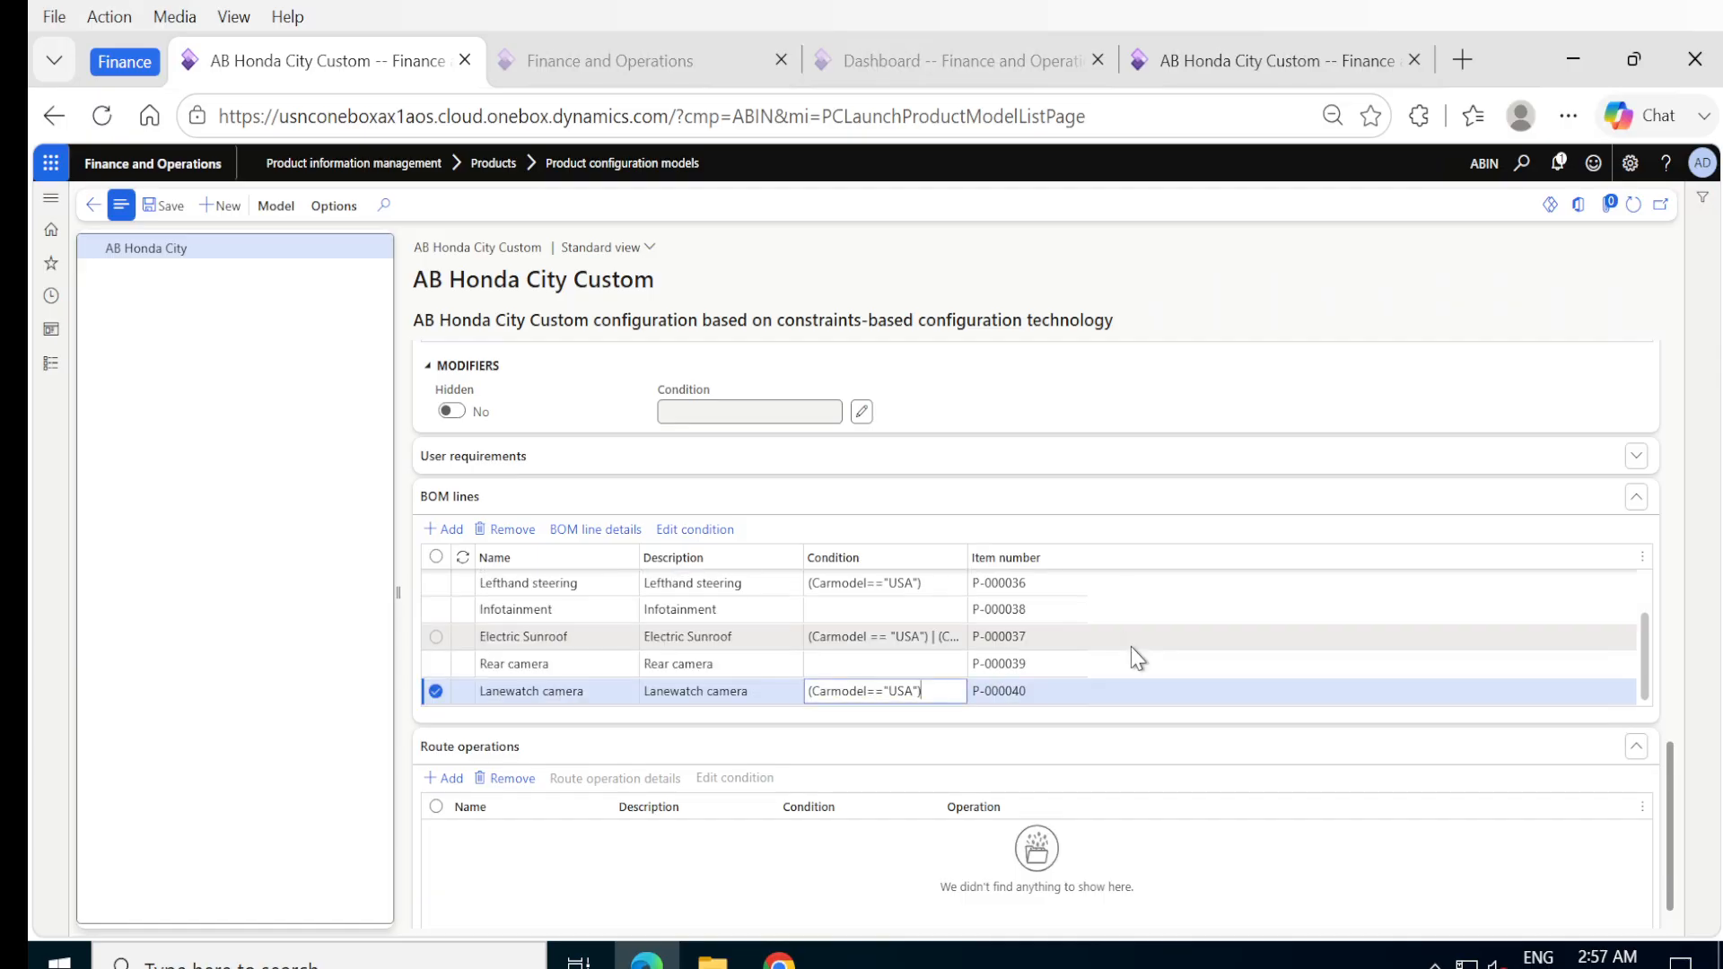
left_click(166, 209)
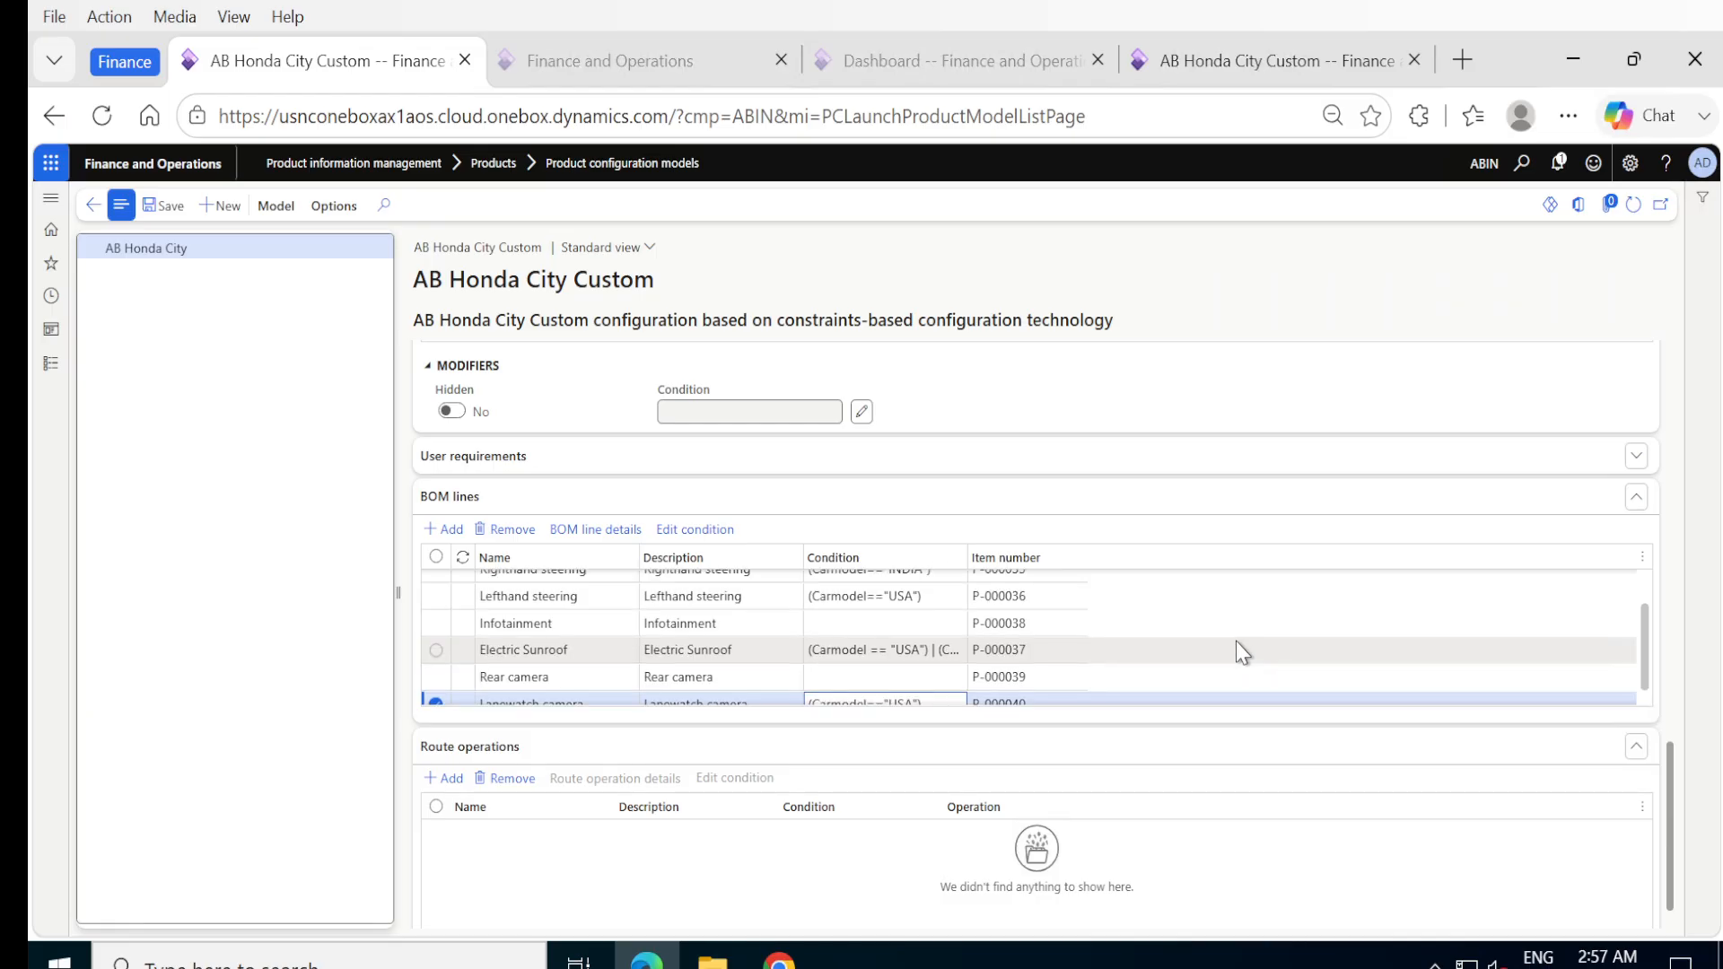
Approve and activate the model's version for product P-000044, and return to the model details.
scroll(1310, 604, "up", 1)
scroll(1311, 604, "down", 1)
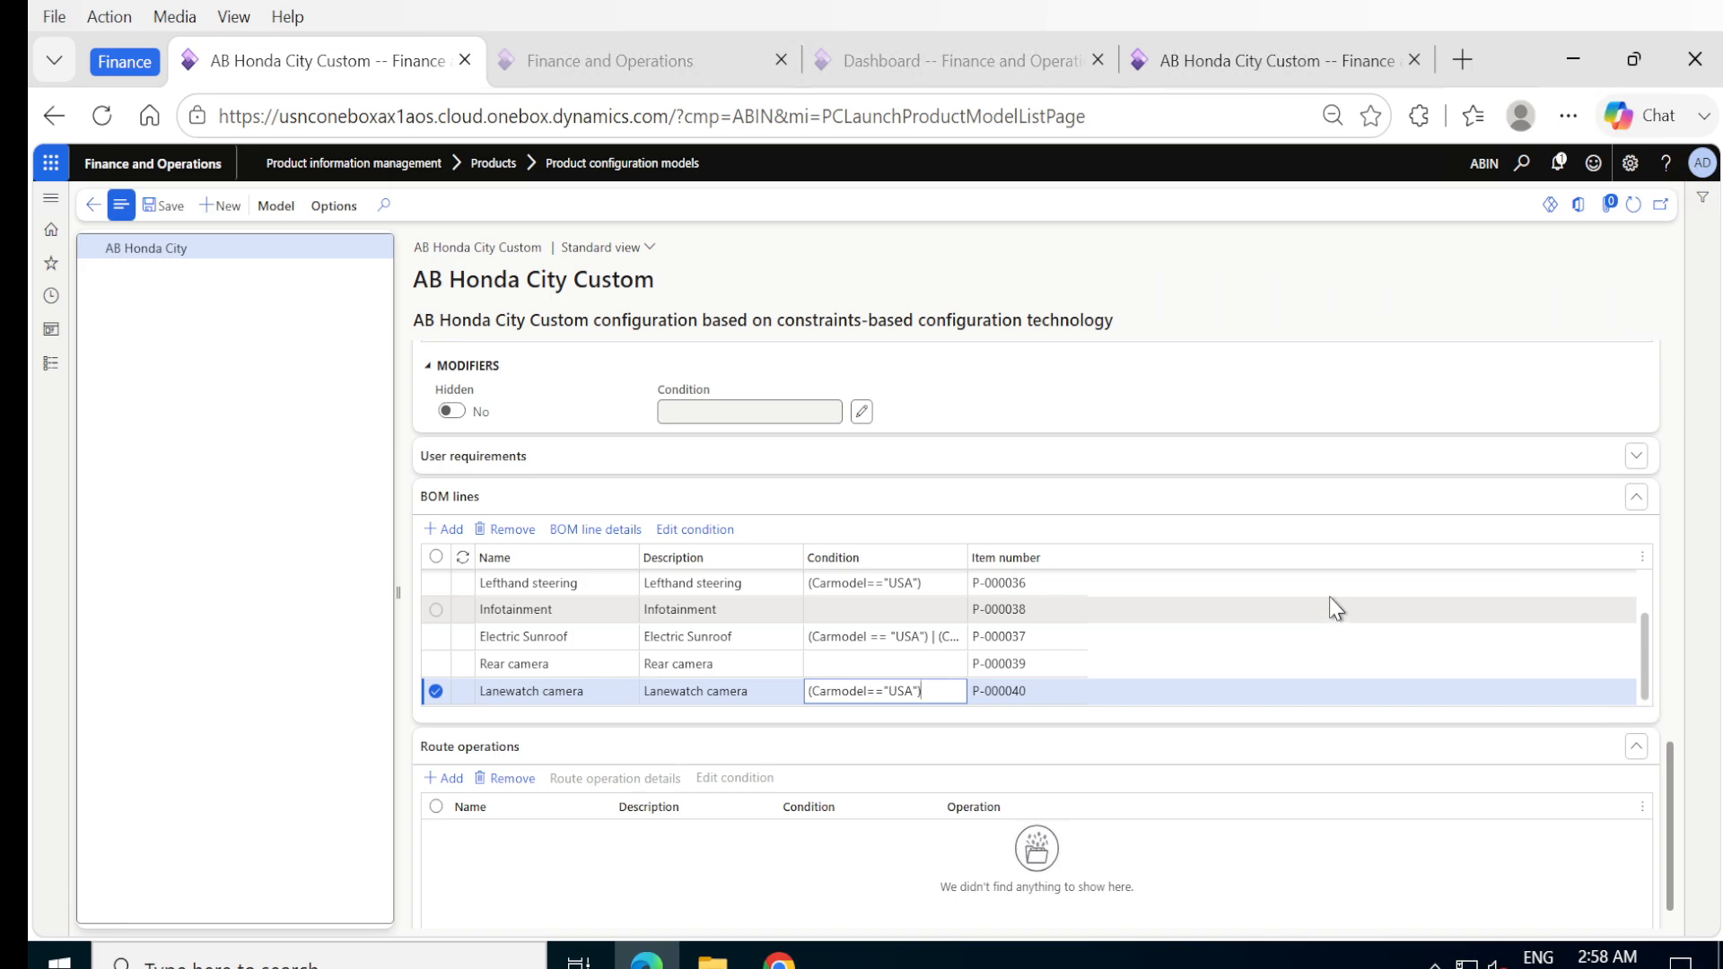
scroll(1356, 582, "up", 2)
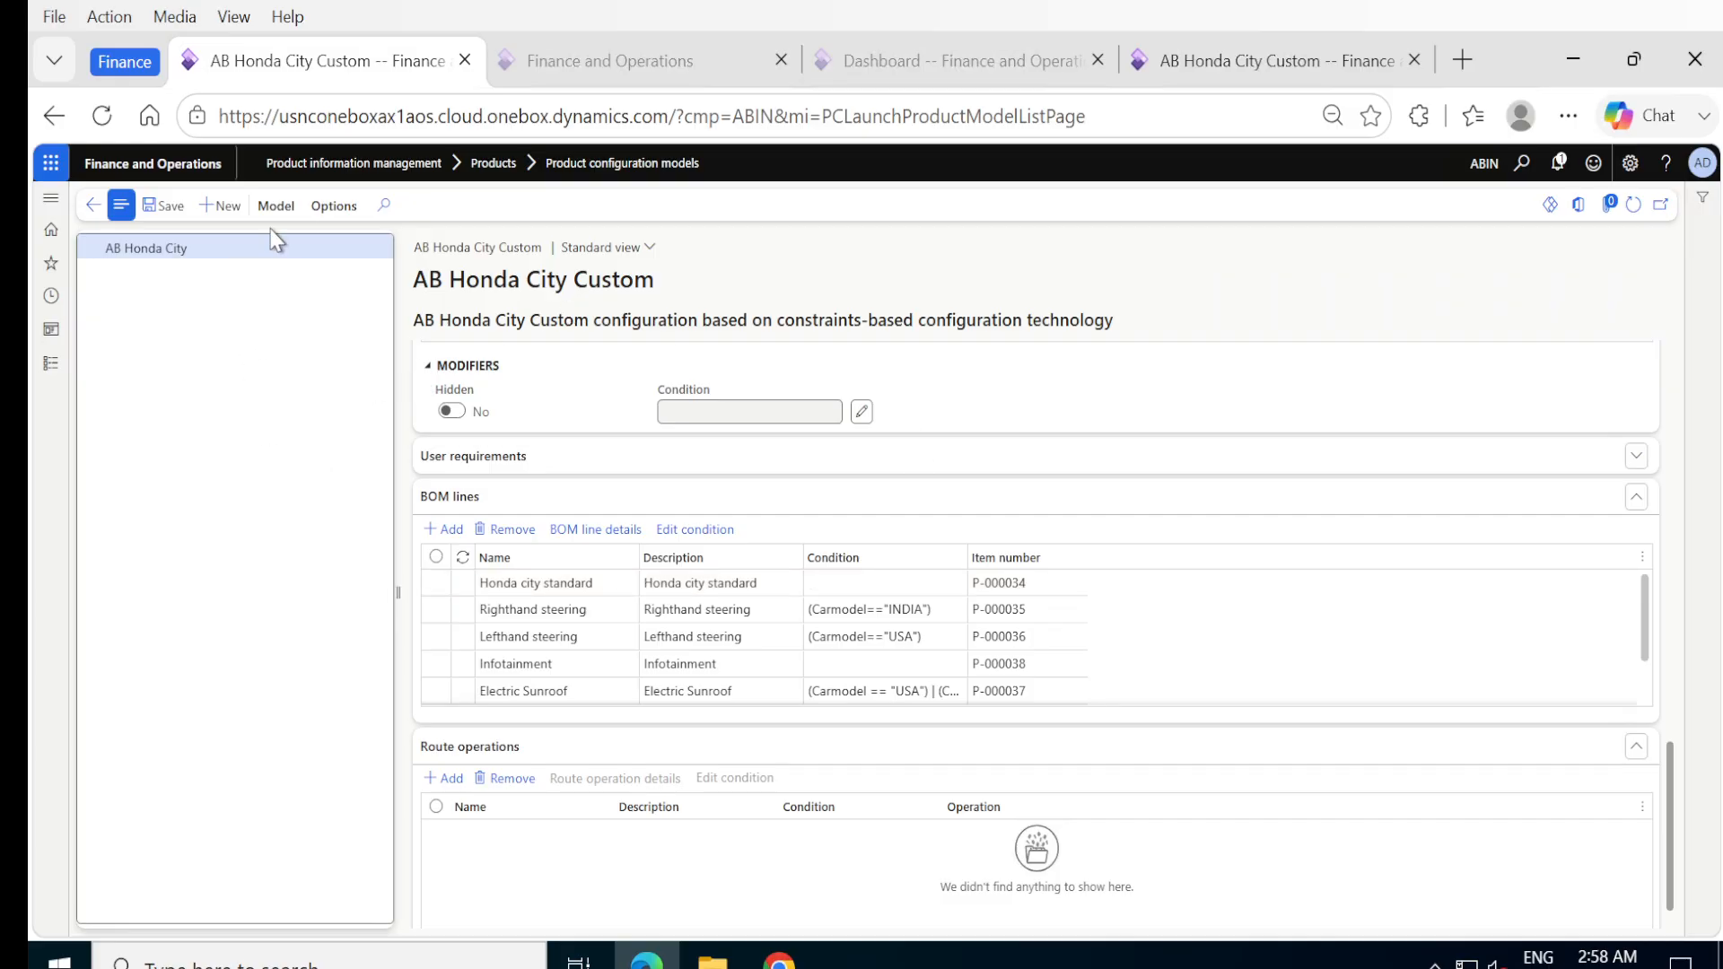
left_click(276, 206)
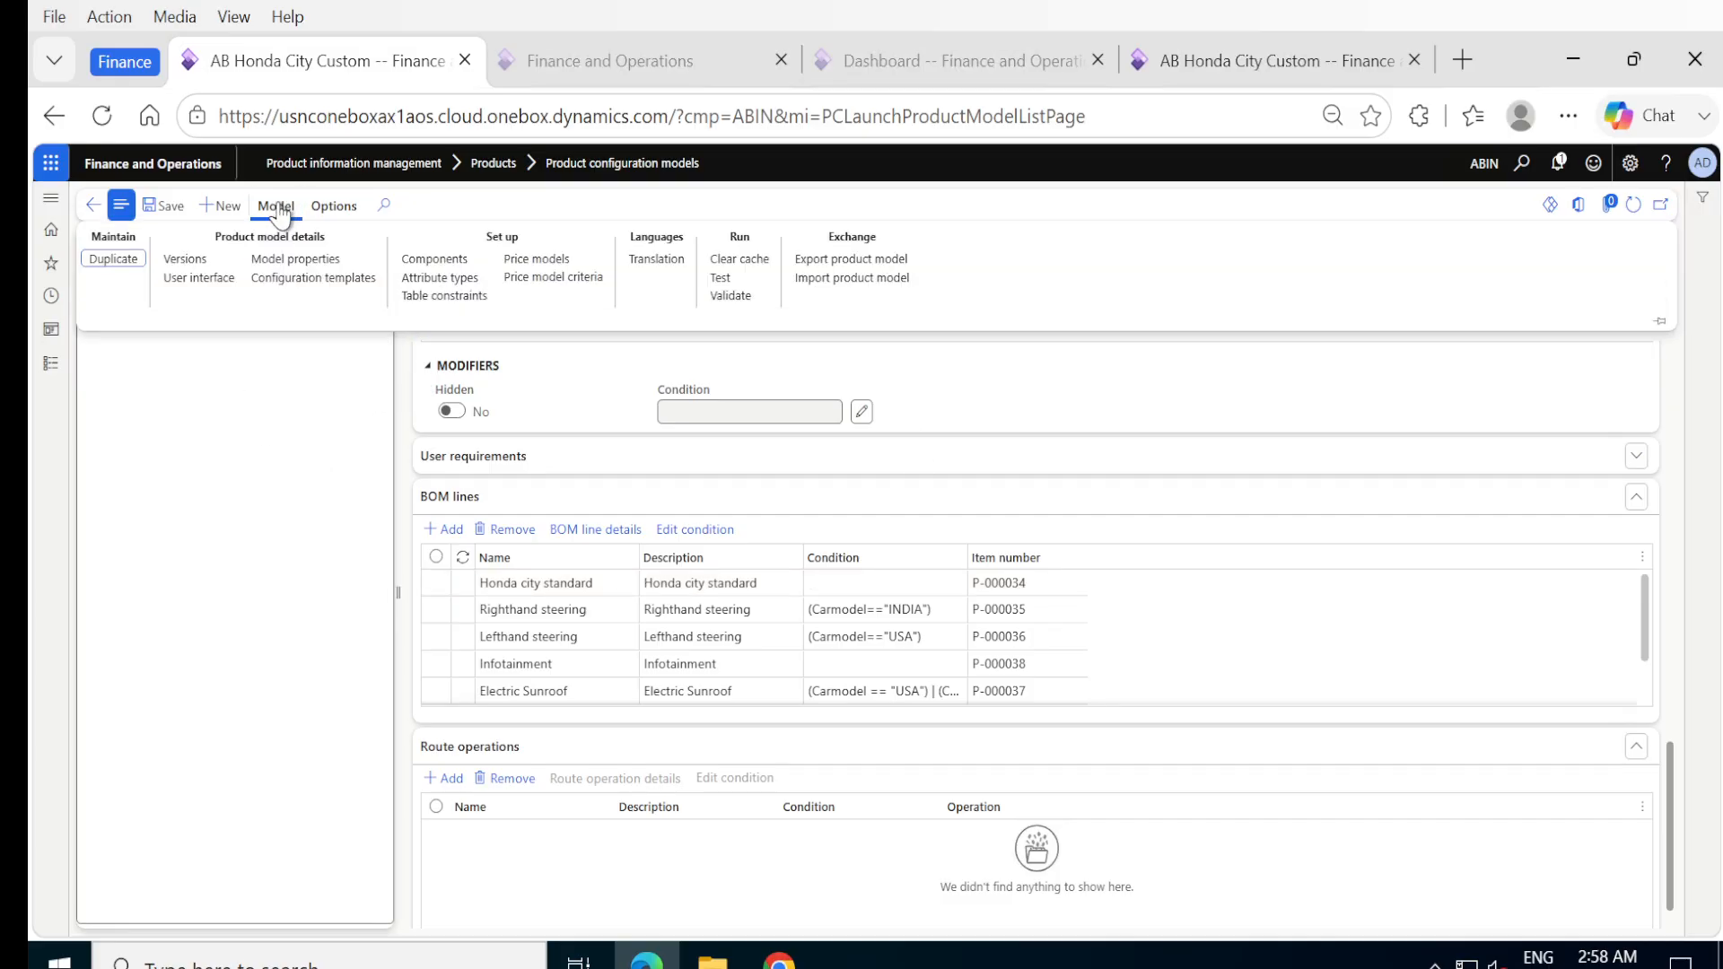
left_click(186, 260)
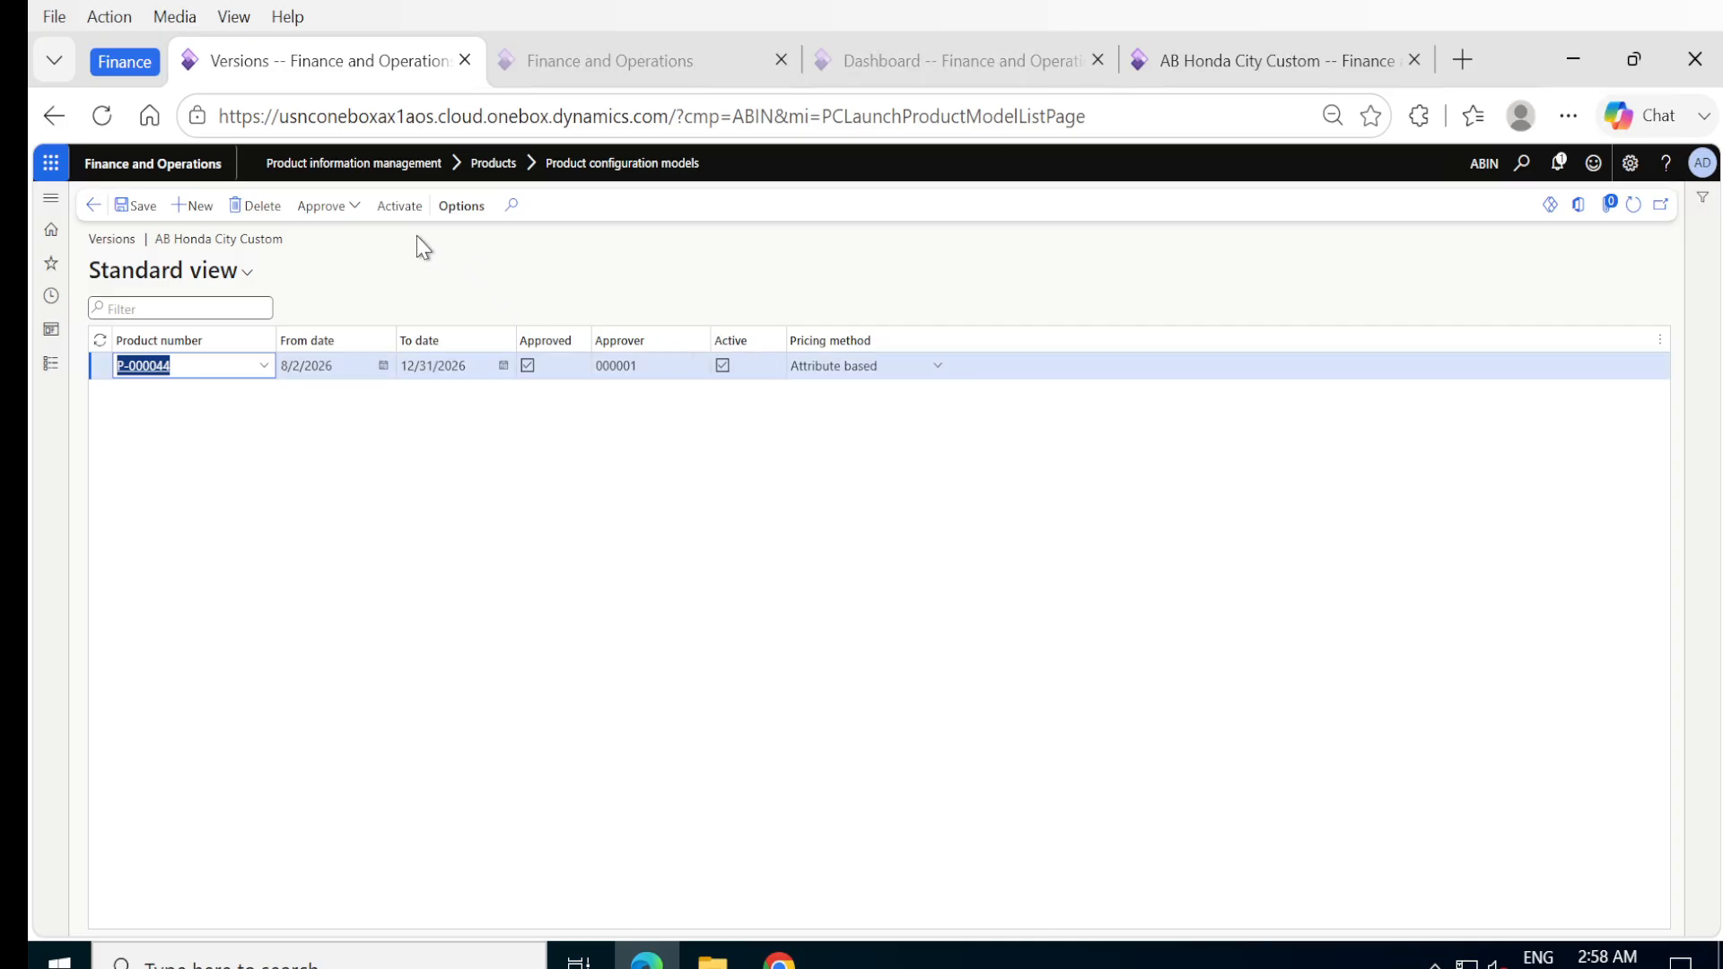
left_click(312, 216)
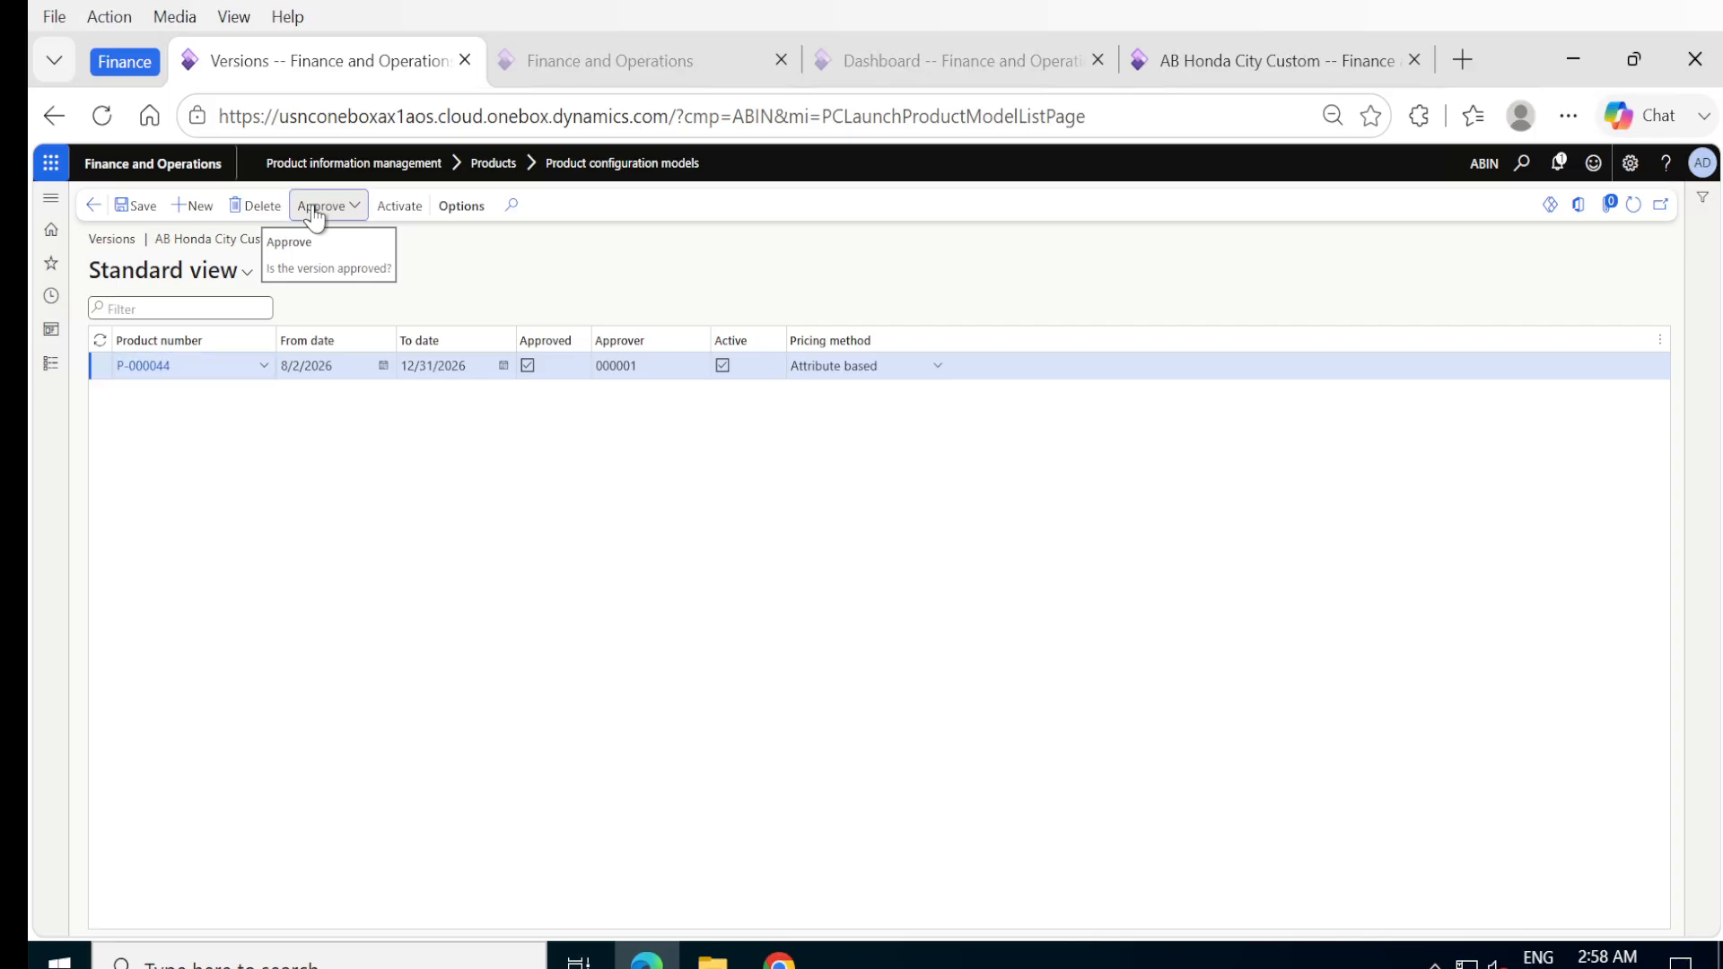
left_click(303, 240)
left_click(321, 380)
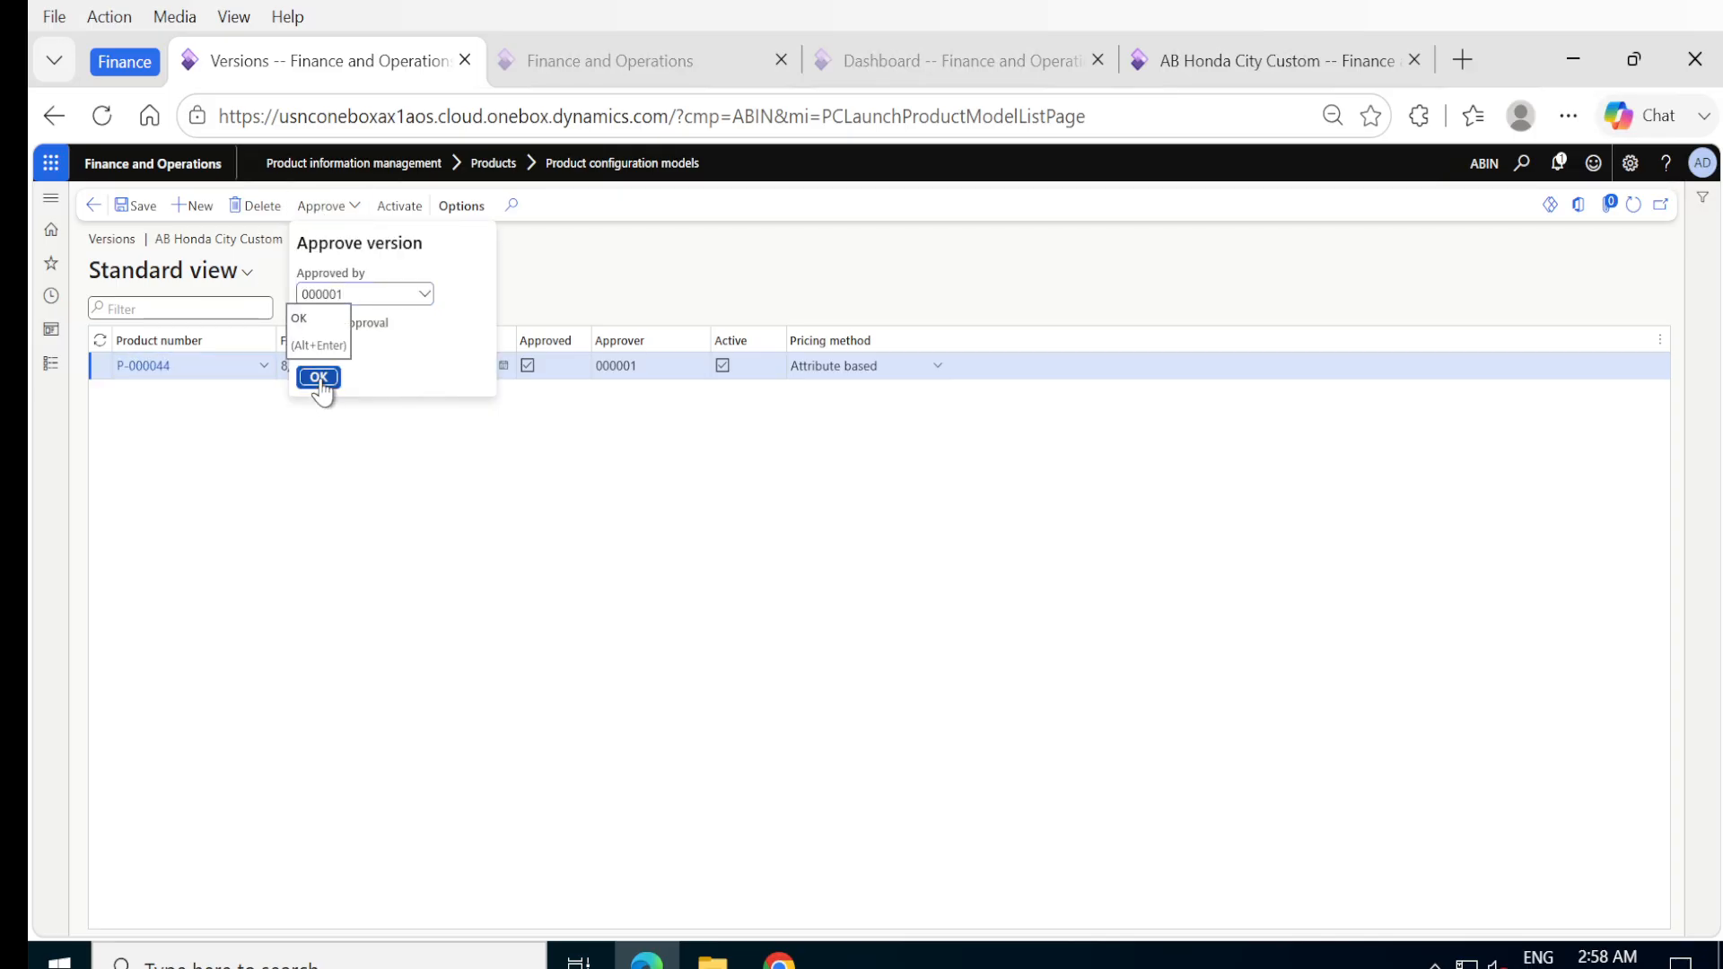
left_click(412, 209)
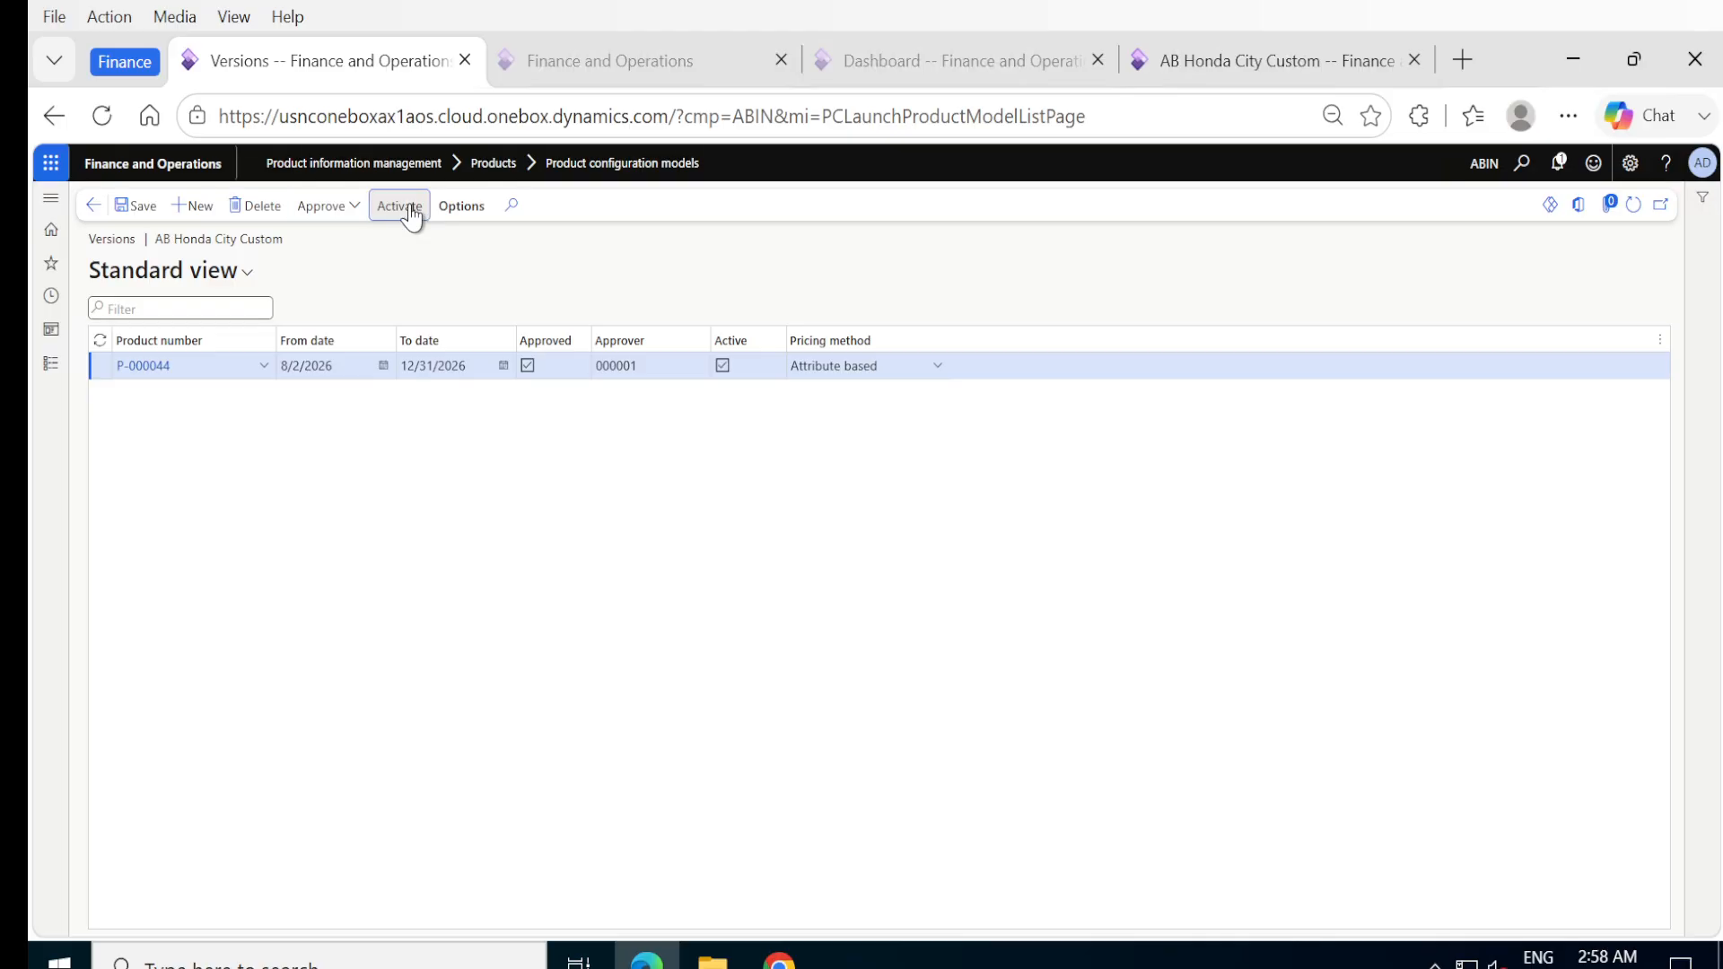
left_click(410, 208)
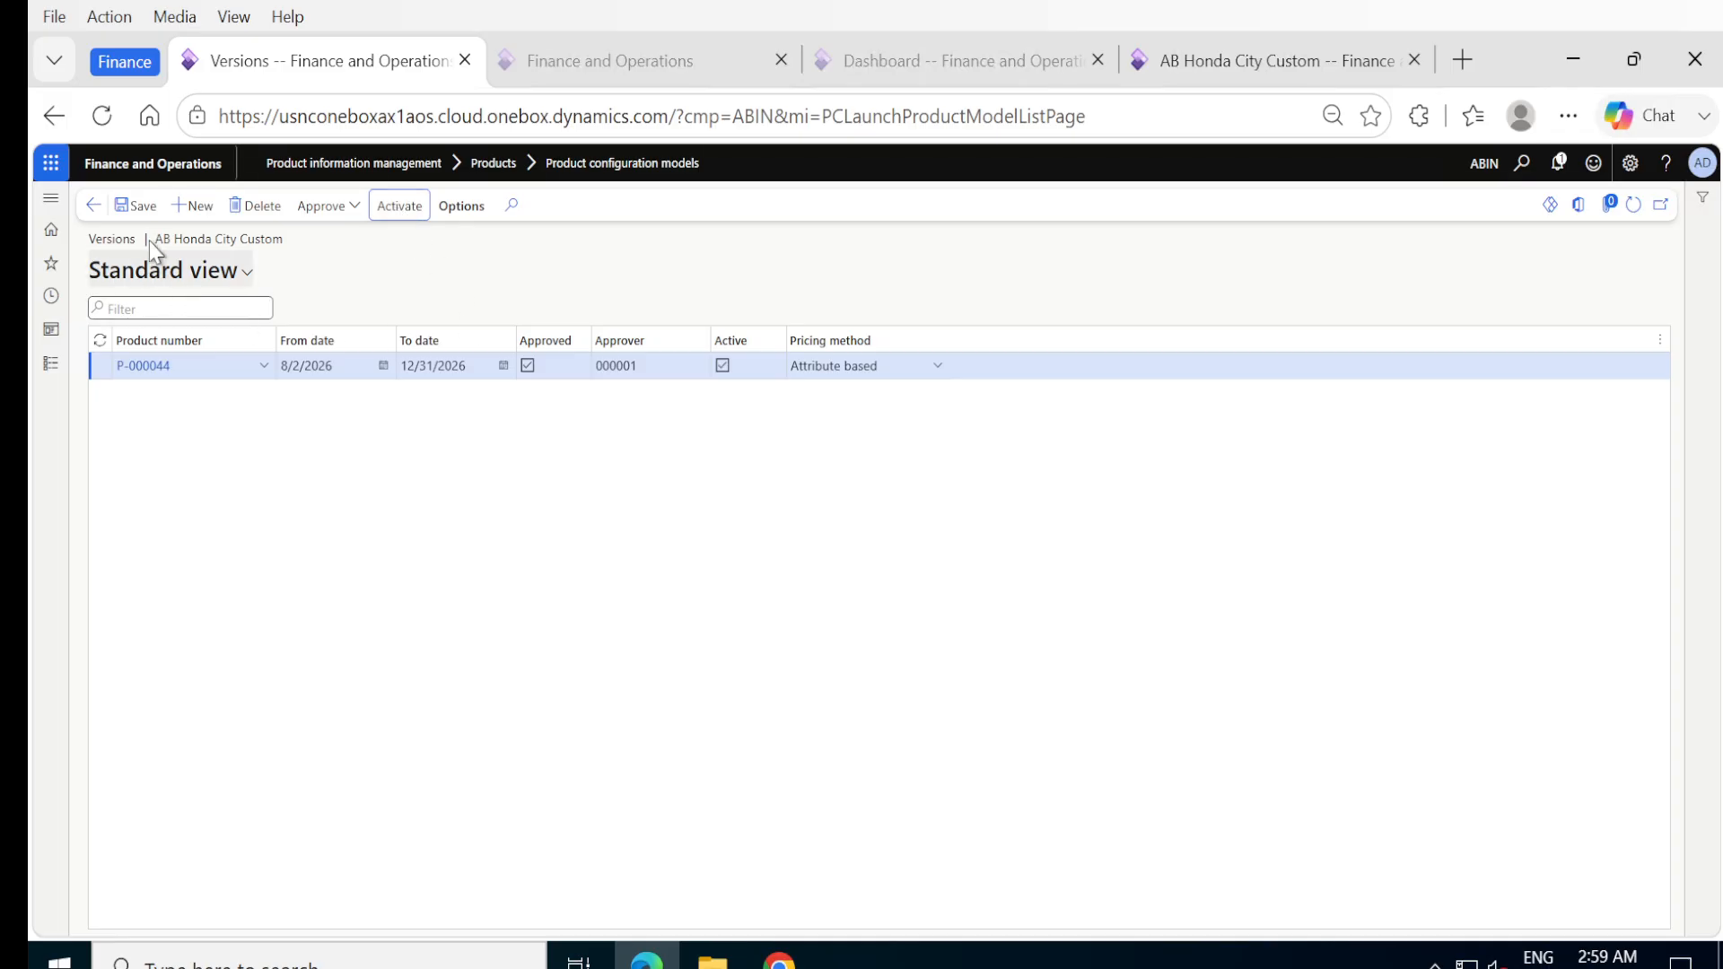
left_click(94, 206)
left_click(96, 206)
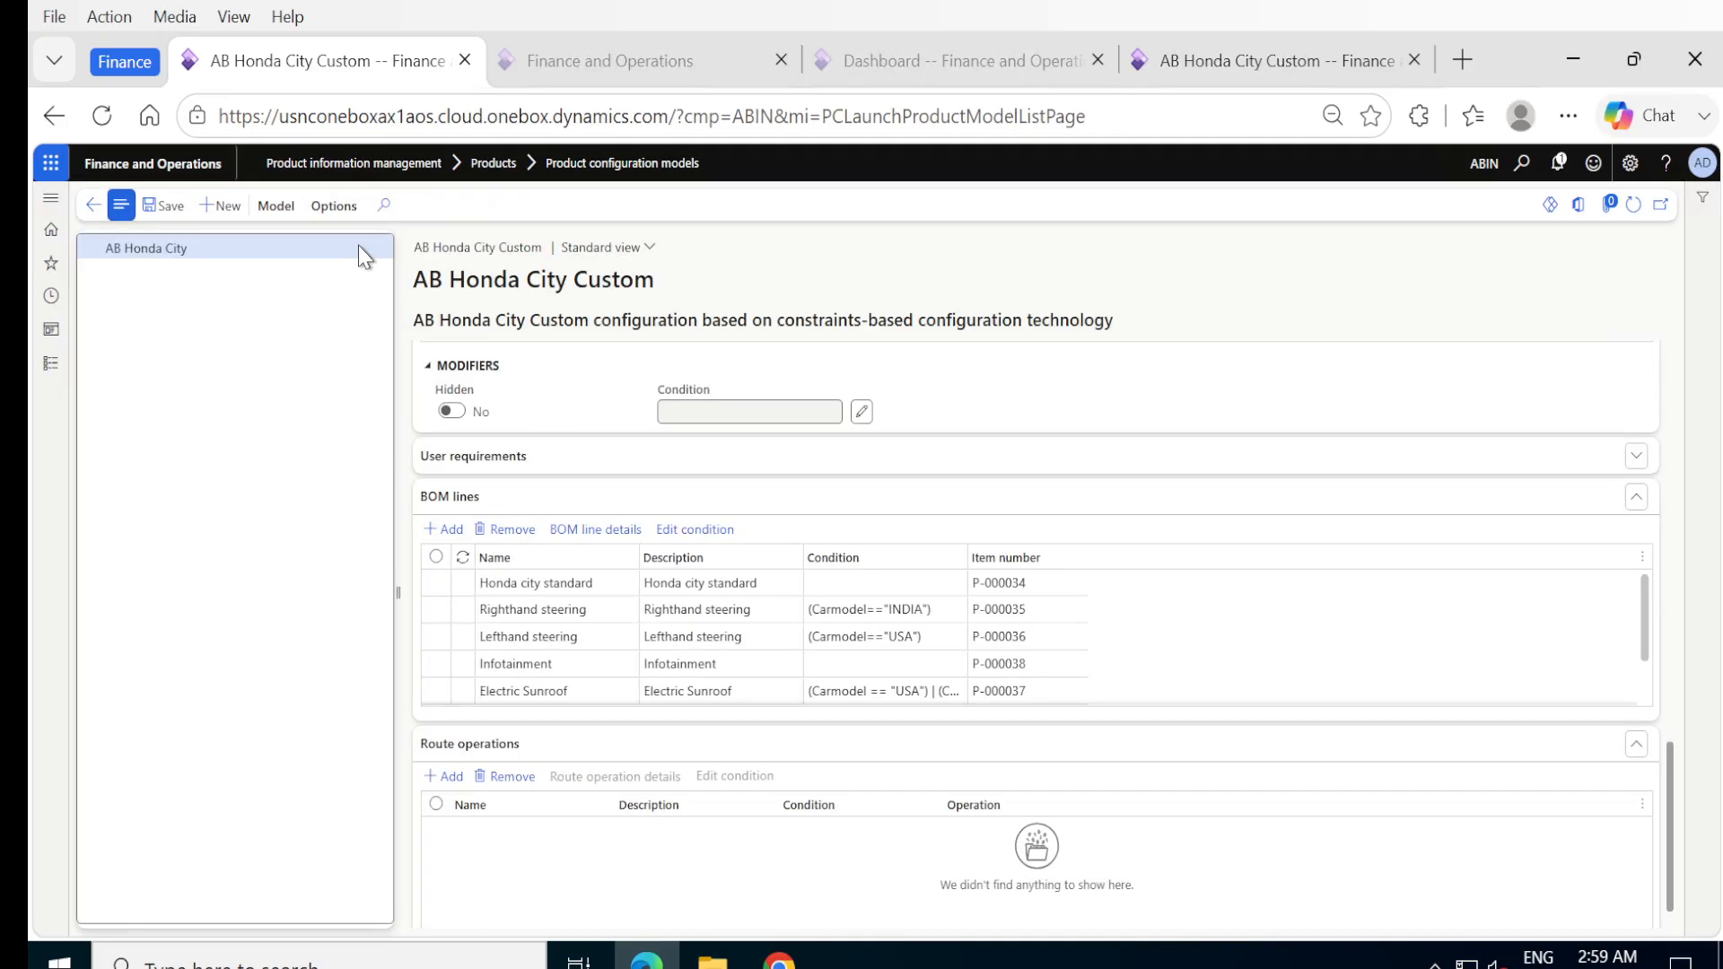
Start a test of the product model showing only feasible values, and review the camera model options with Frontview kept.
left_click(276, 206)
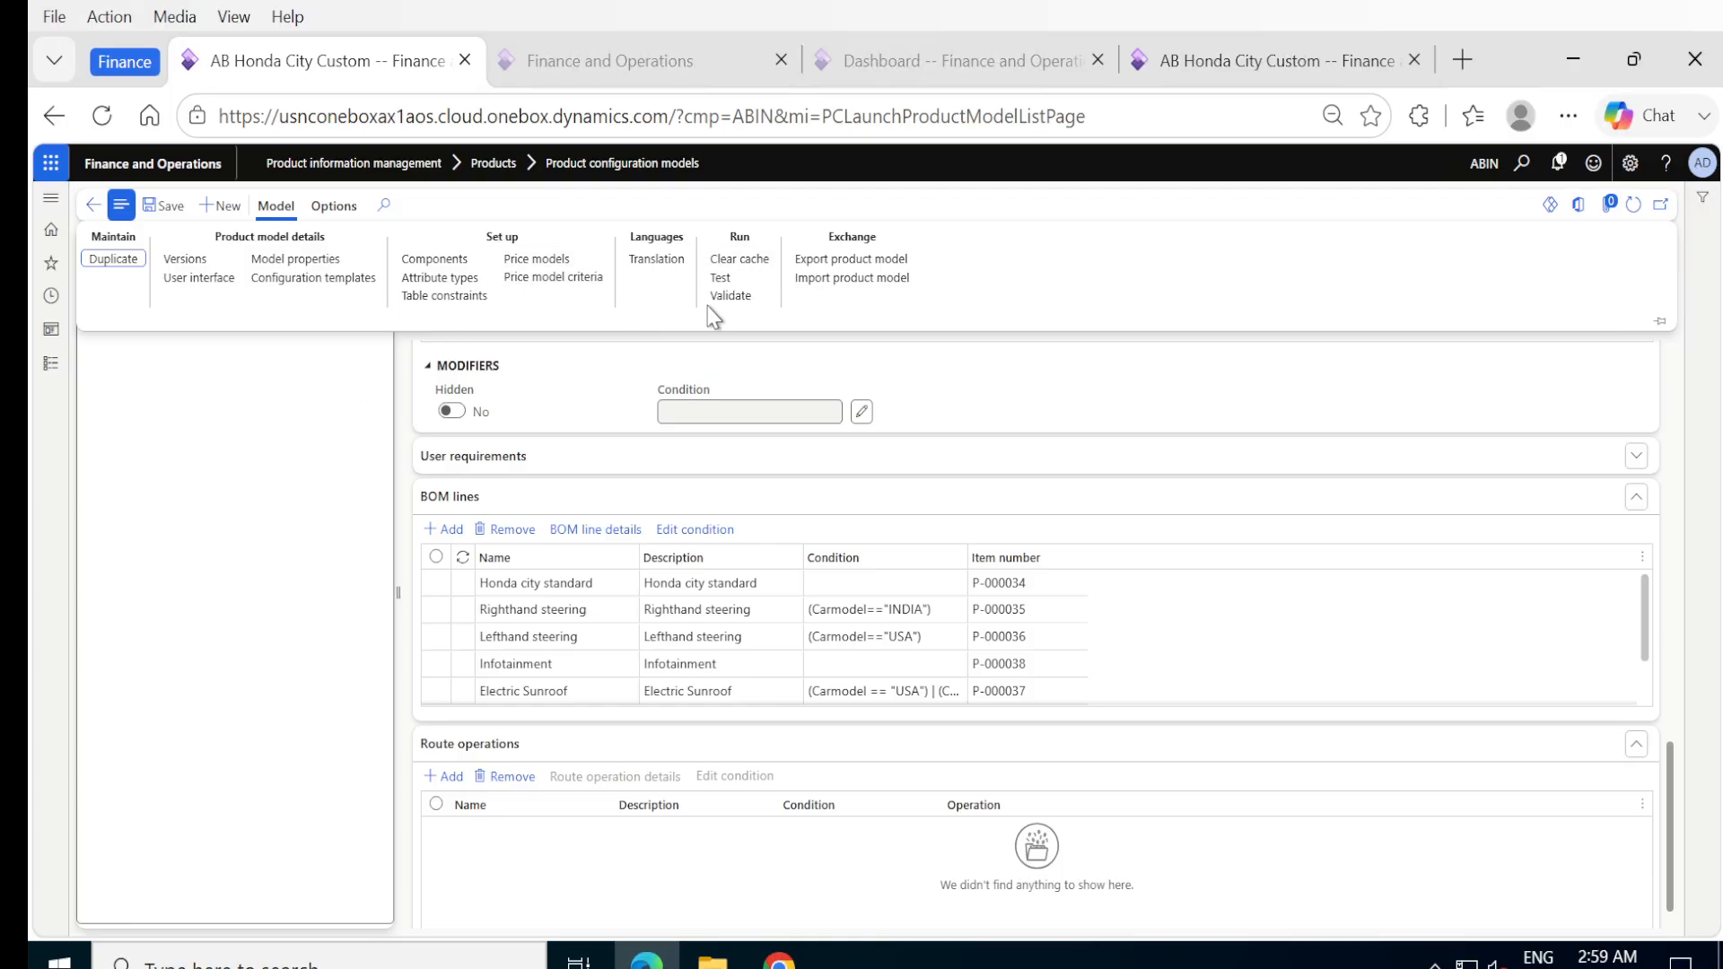
left_click(721, 280)
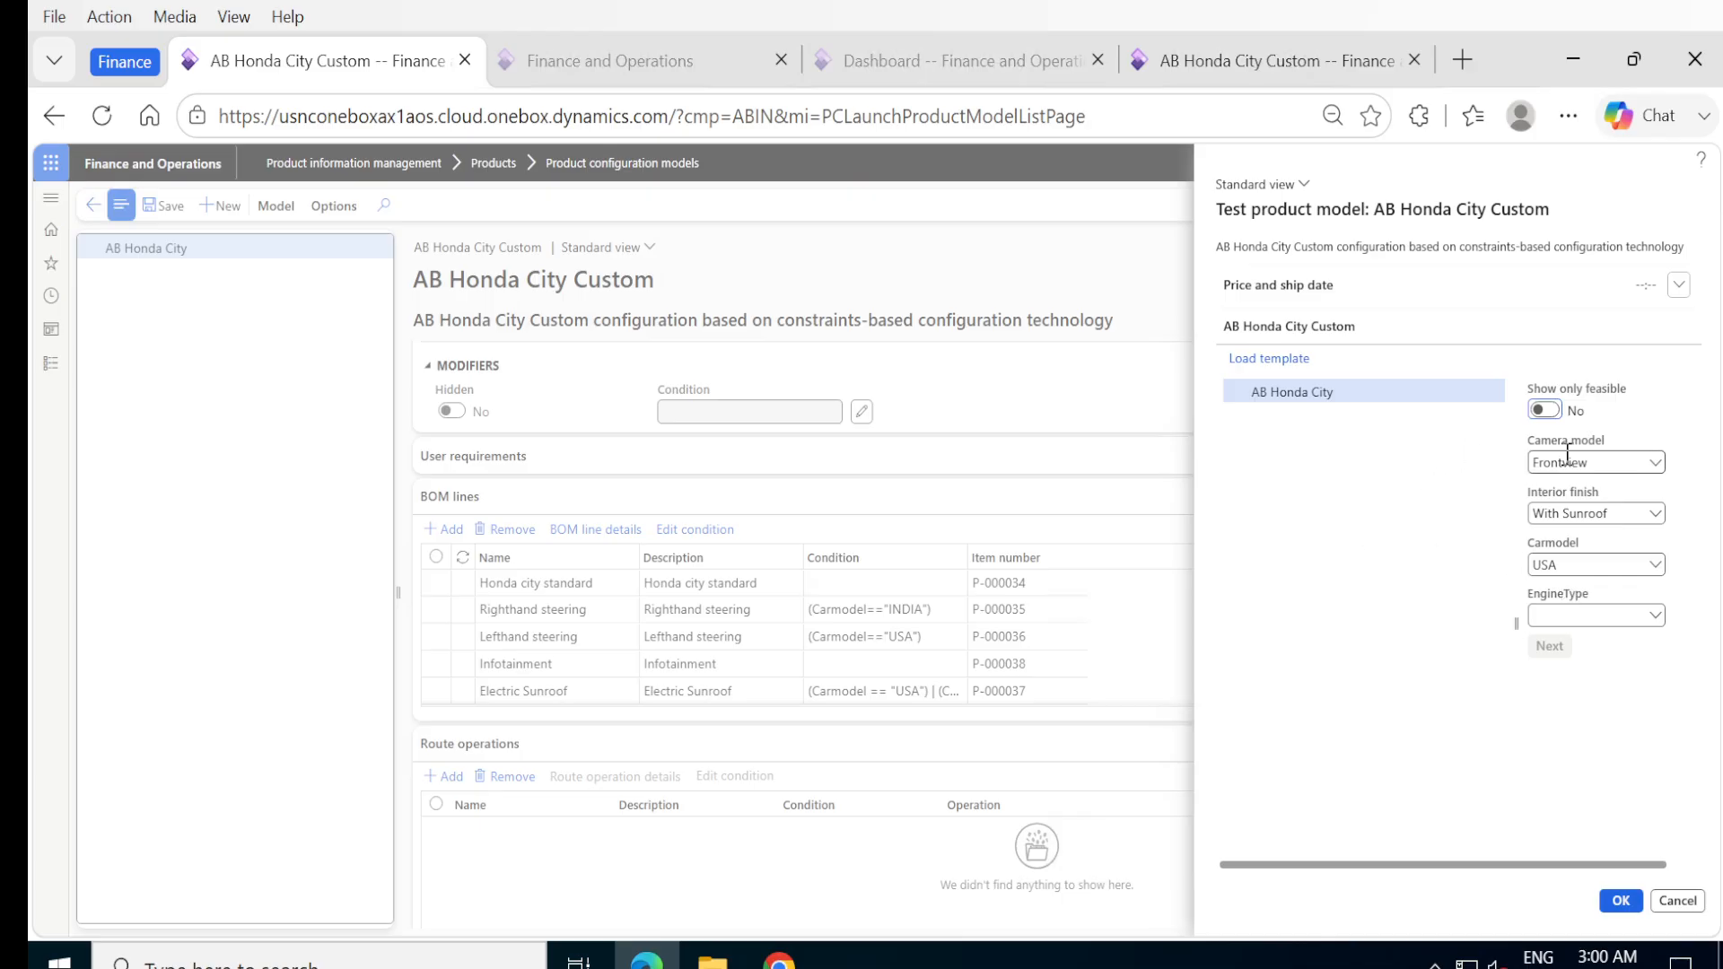
left_click(1547, 411)
left_click(1656, 464)
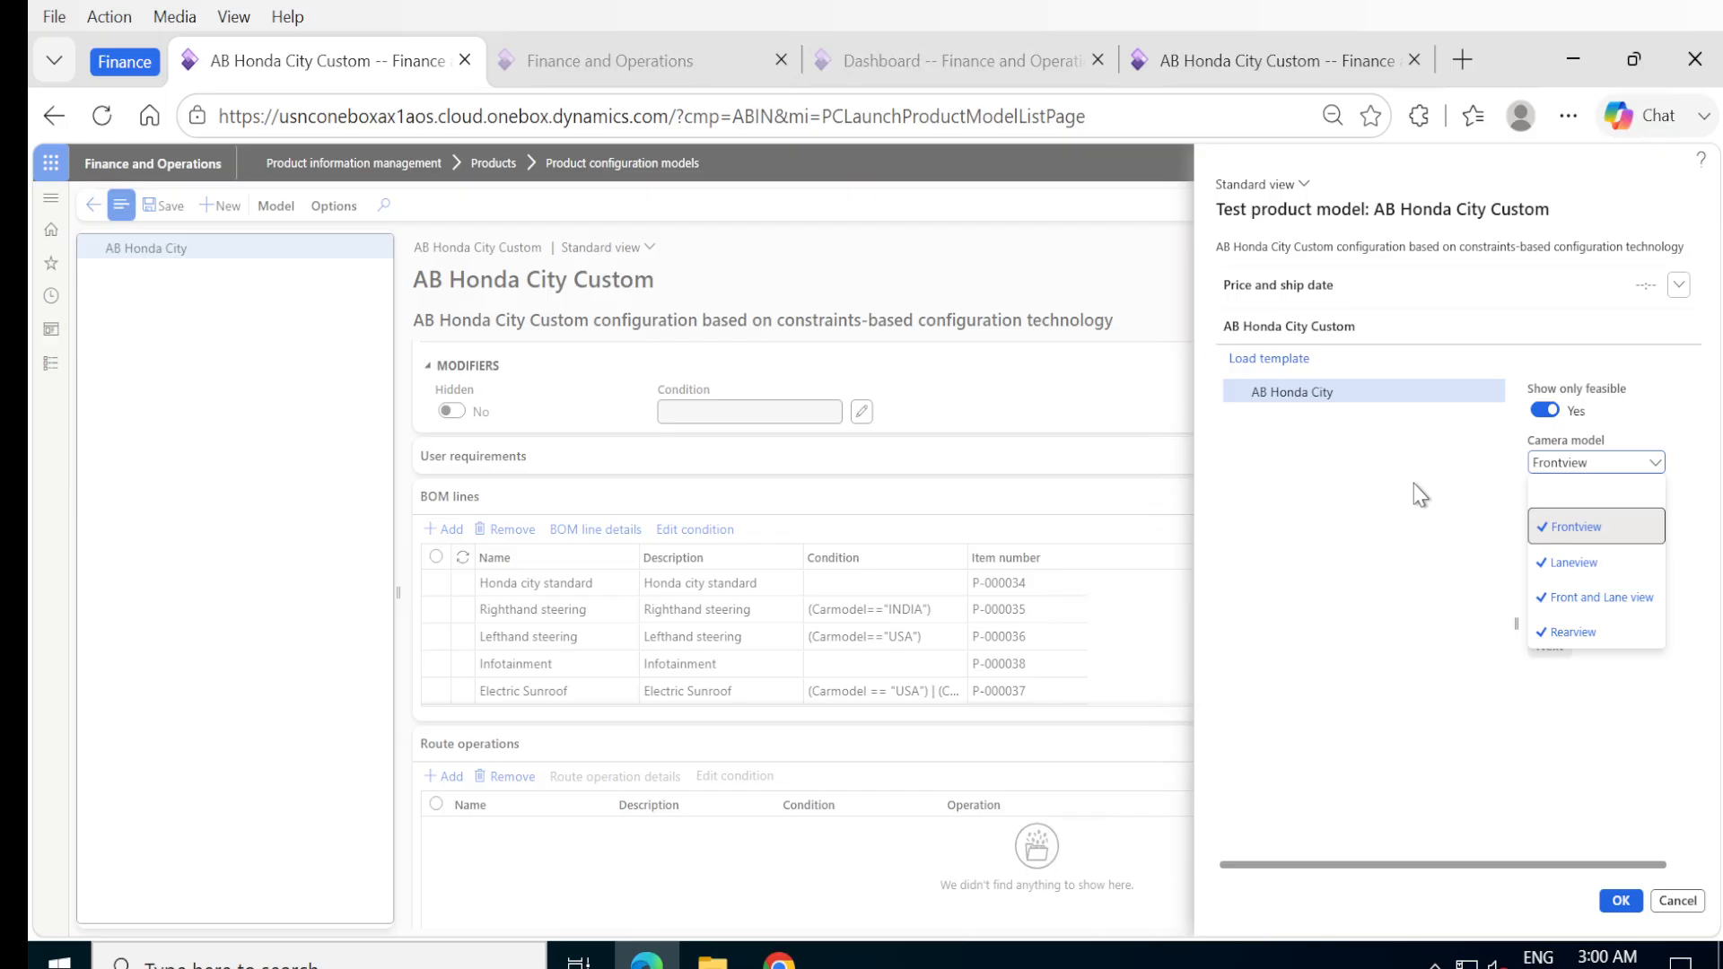
left_click(1666, 416)
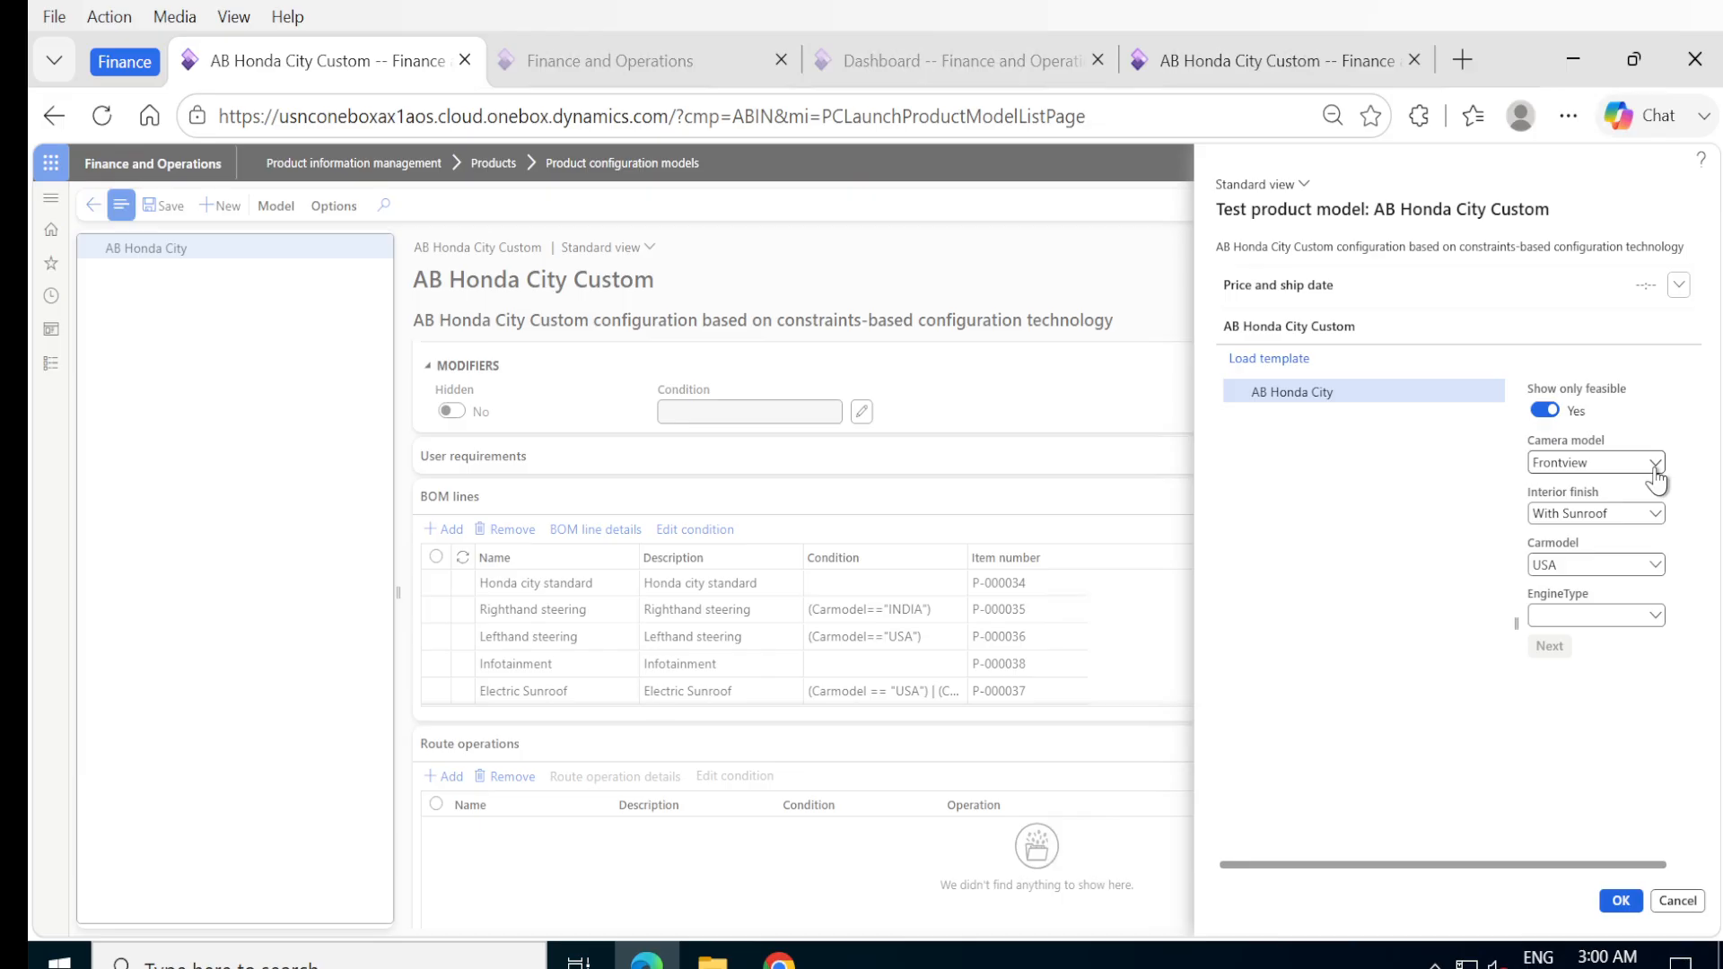
left_click(1655, 466)
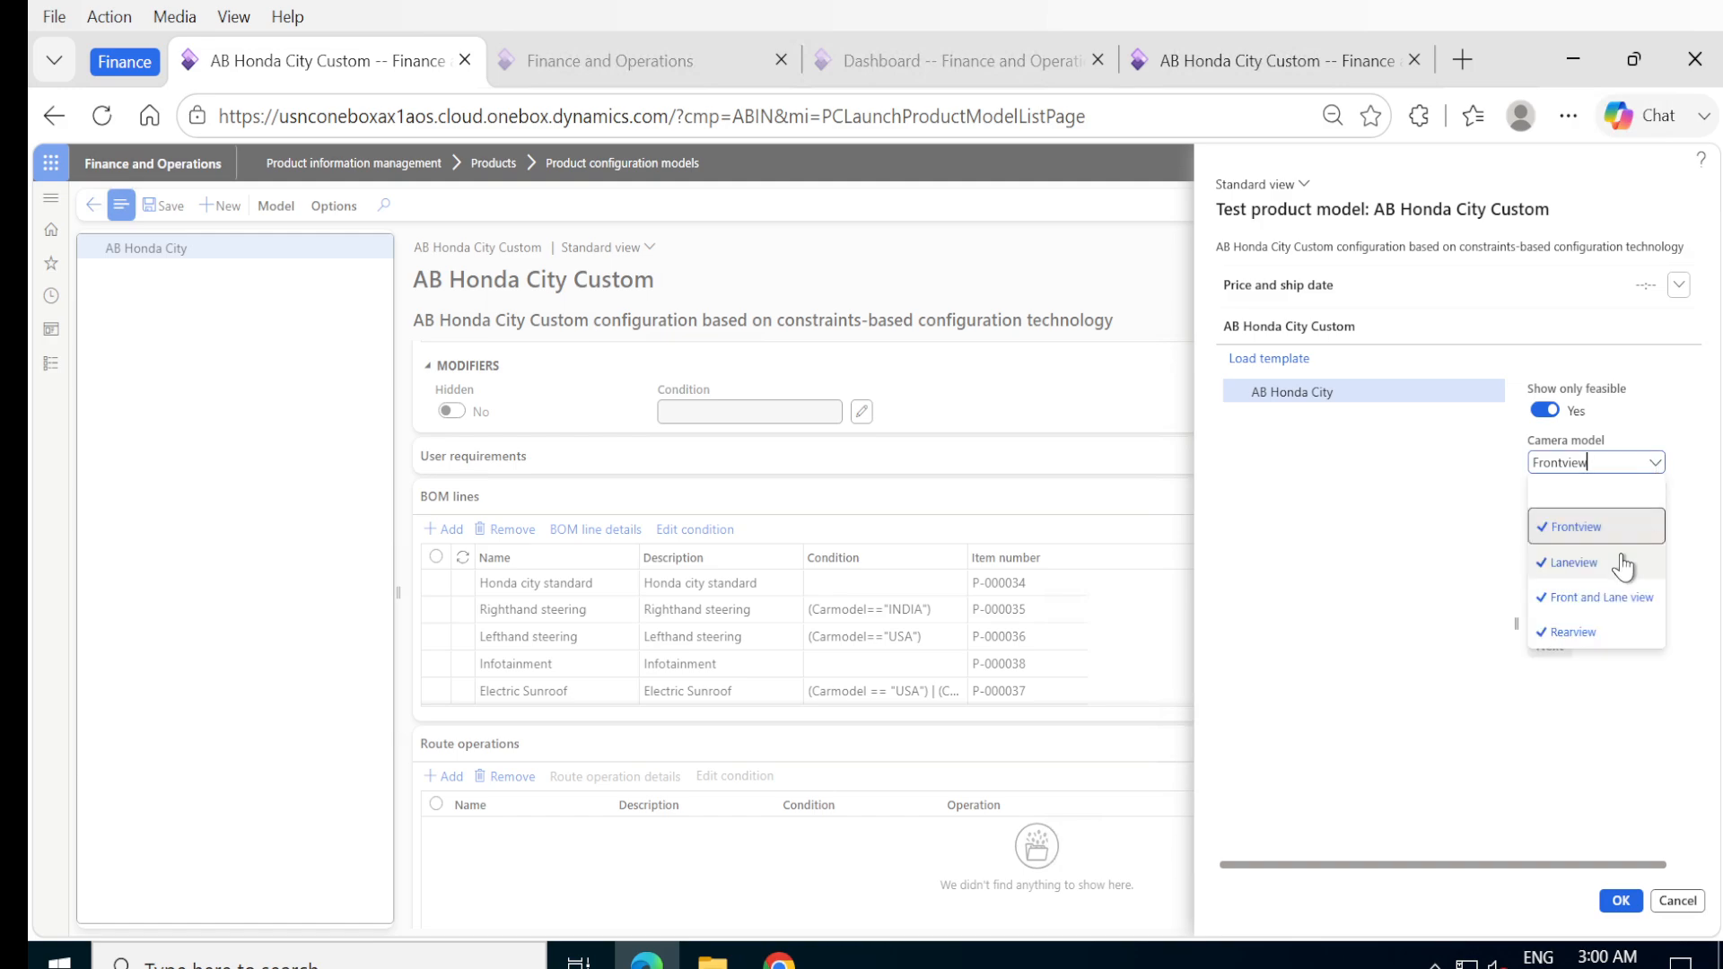
left_click(1467, 500)
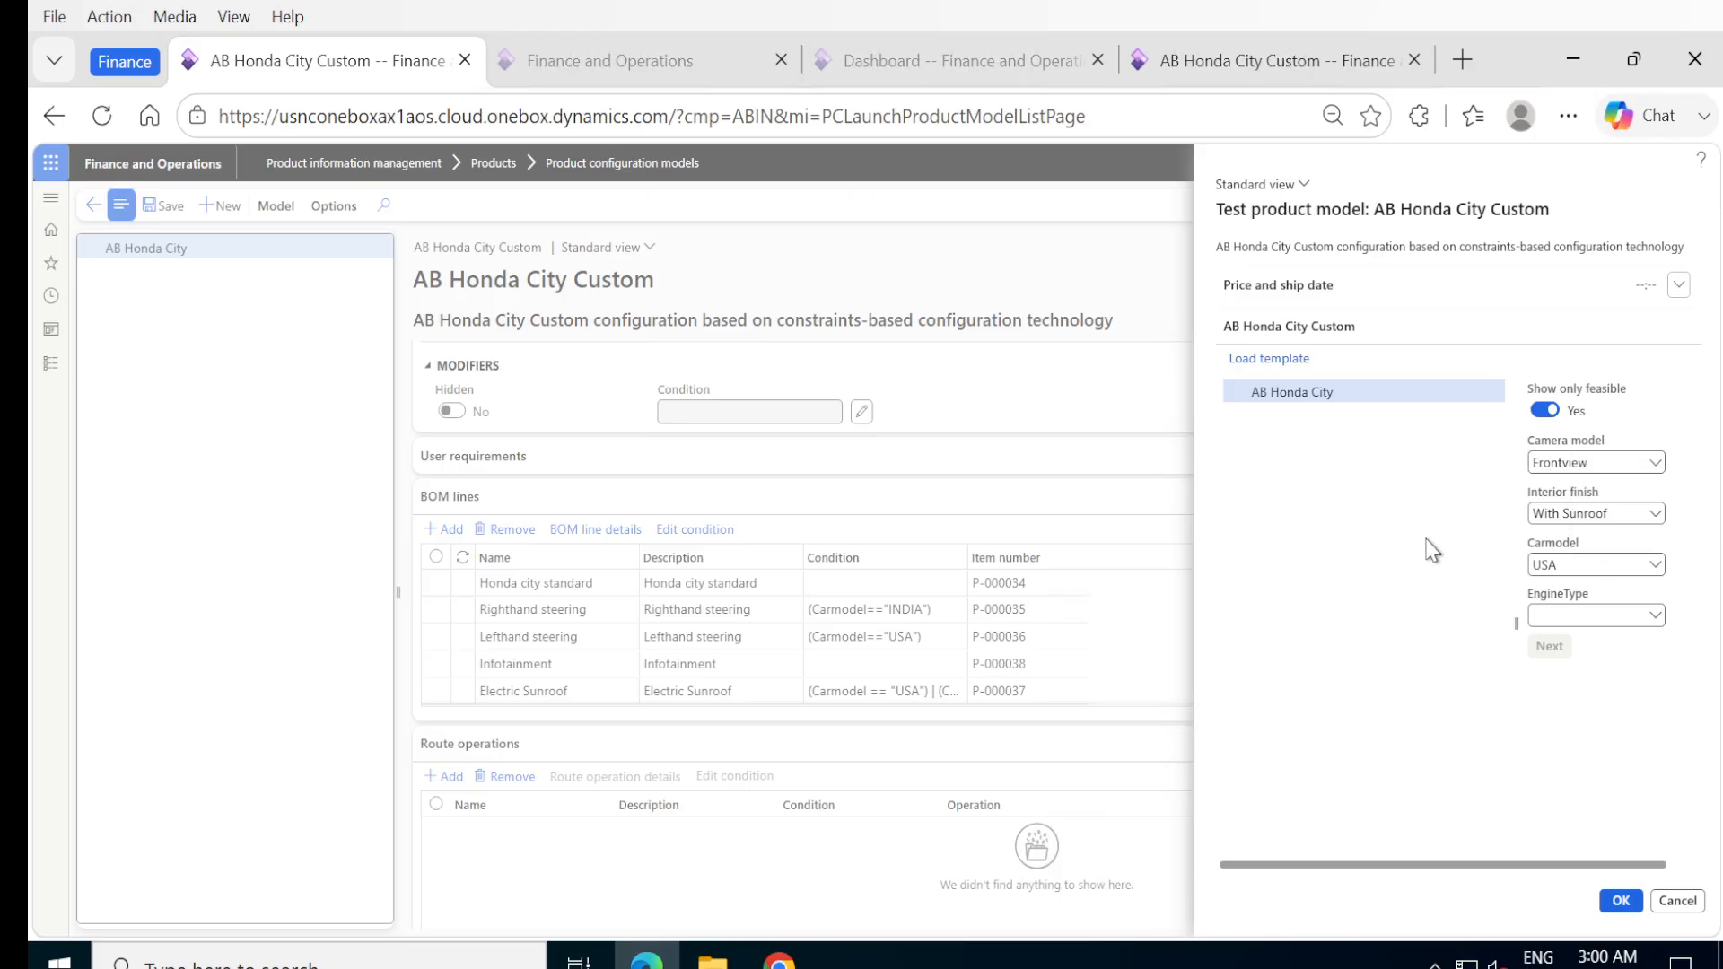
Set the interior finish to Without Sunroof in the test configuration.
left_click(1657, 515)
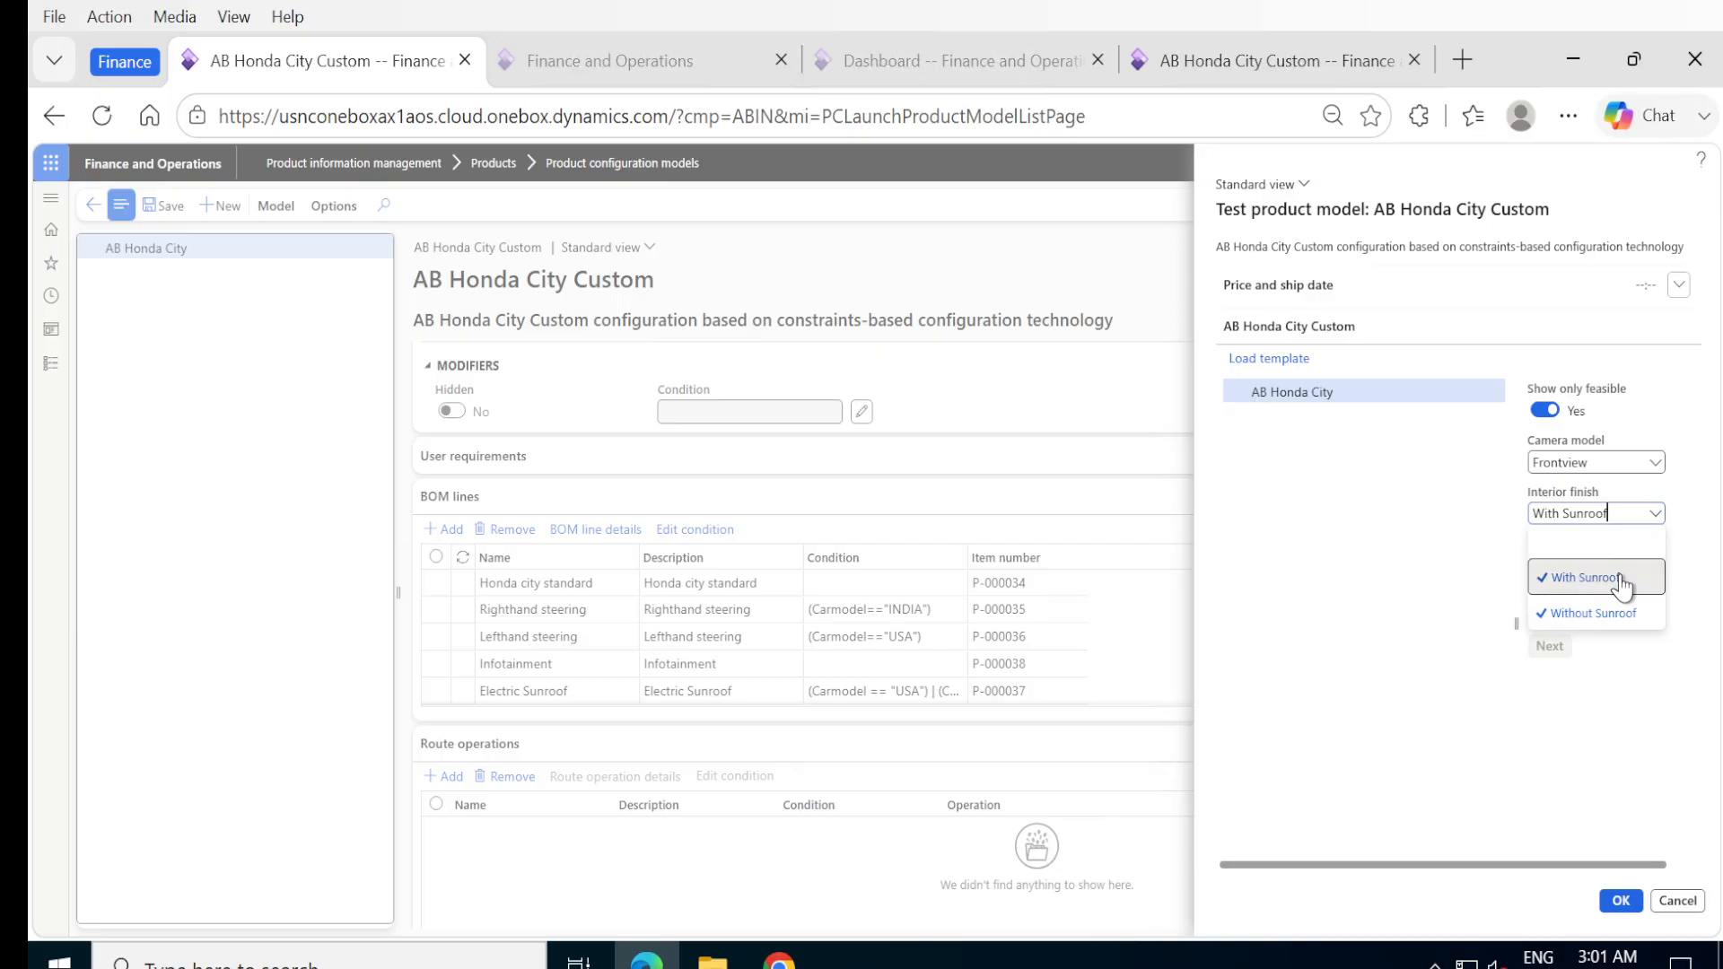
left_click(1594, 577)
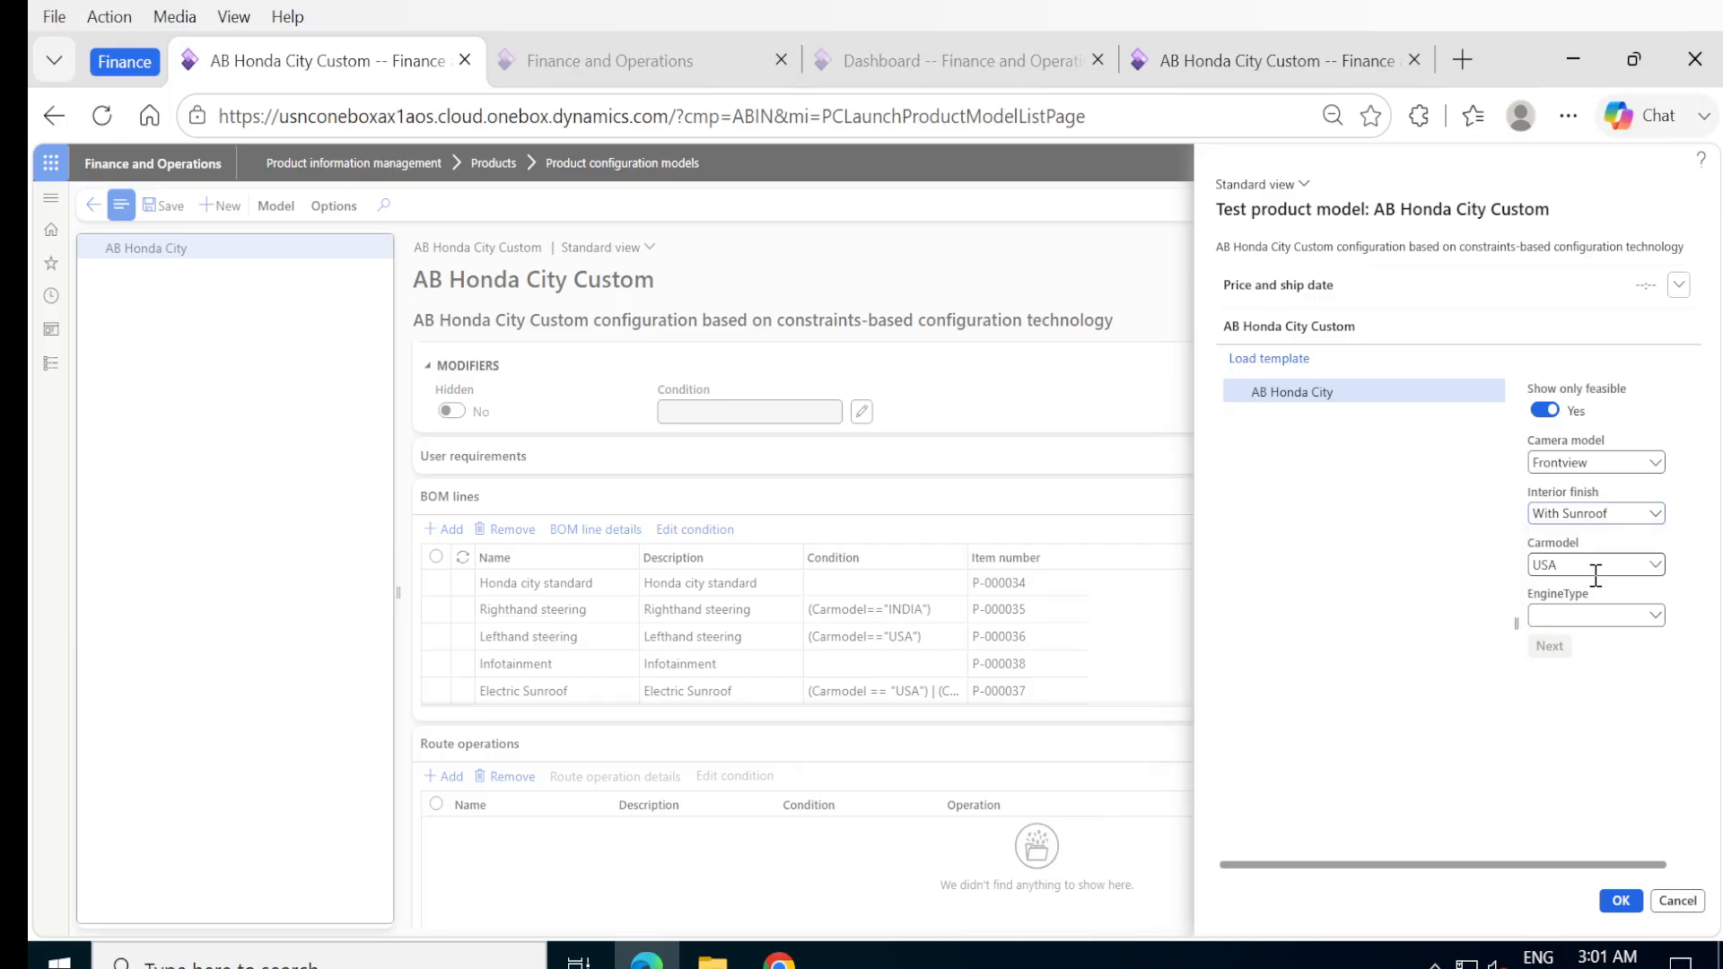
left_click(1654, 513)
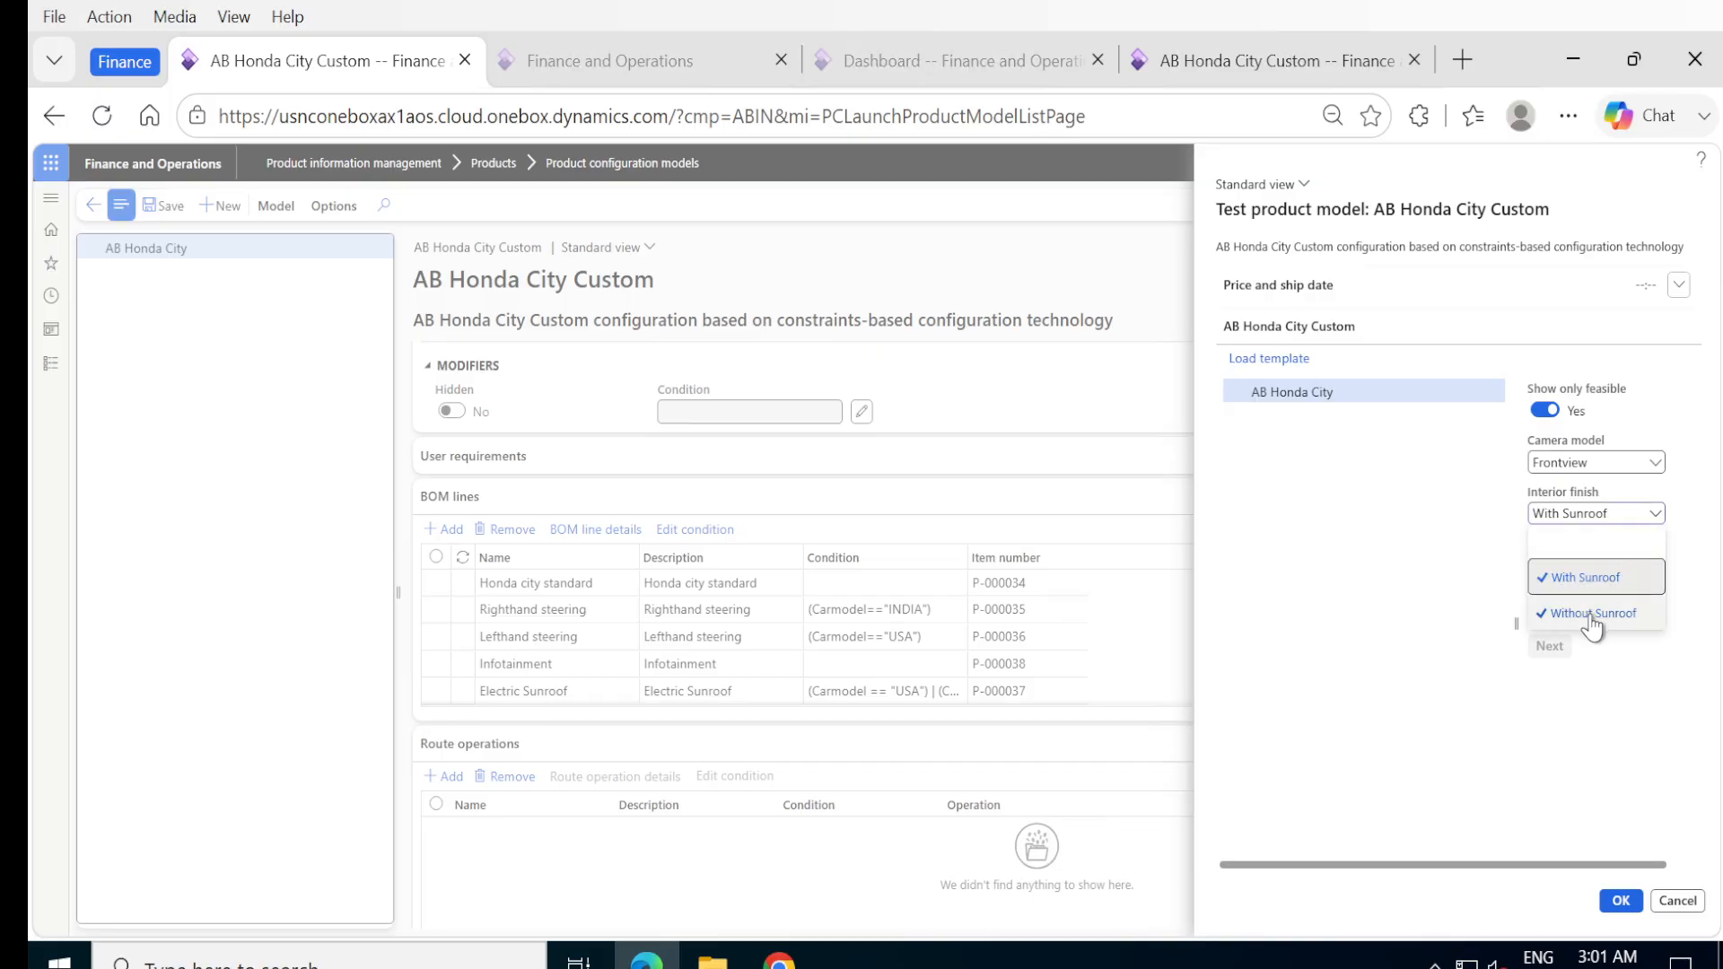
left_click(1594, 614)
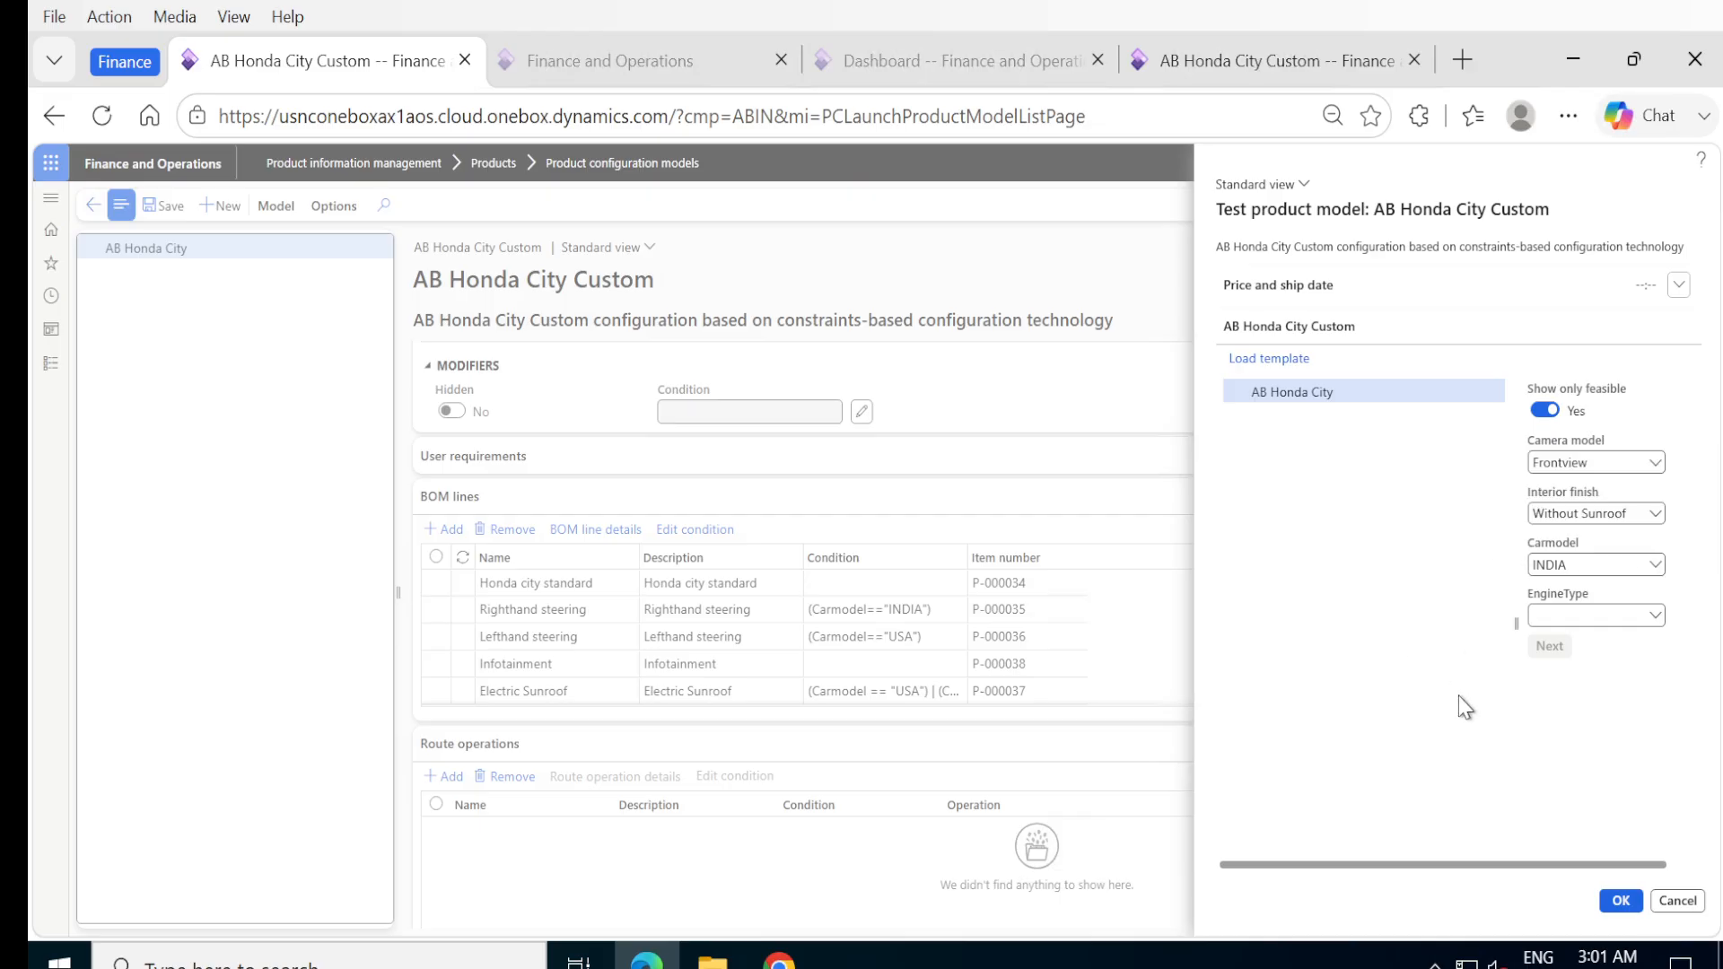
Set the engine type to Basic and complete the test configuration.
left_click(1656, 618)
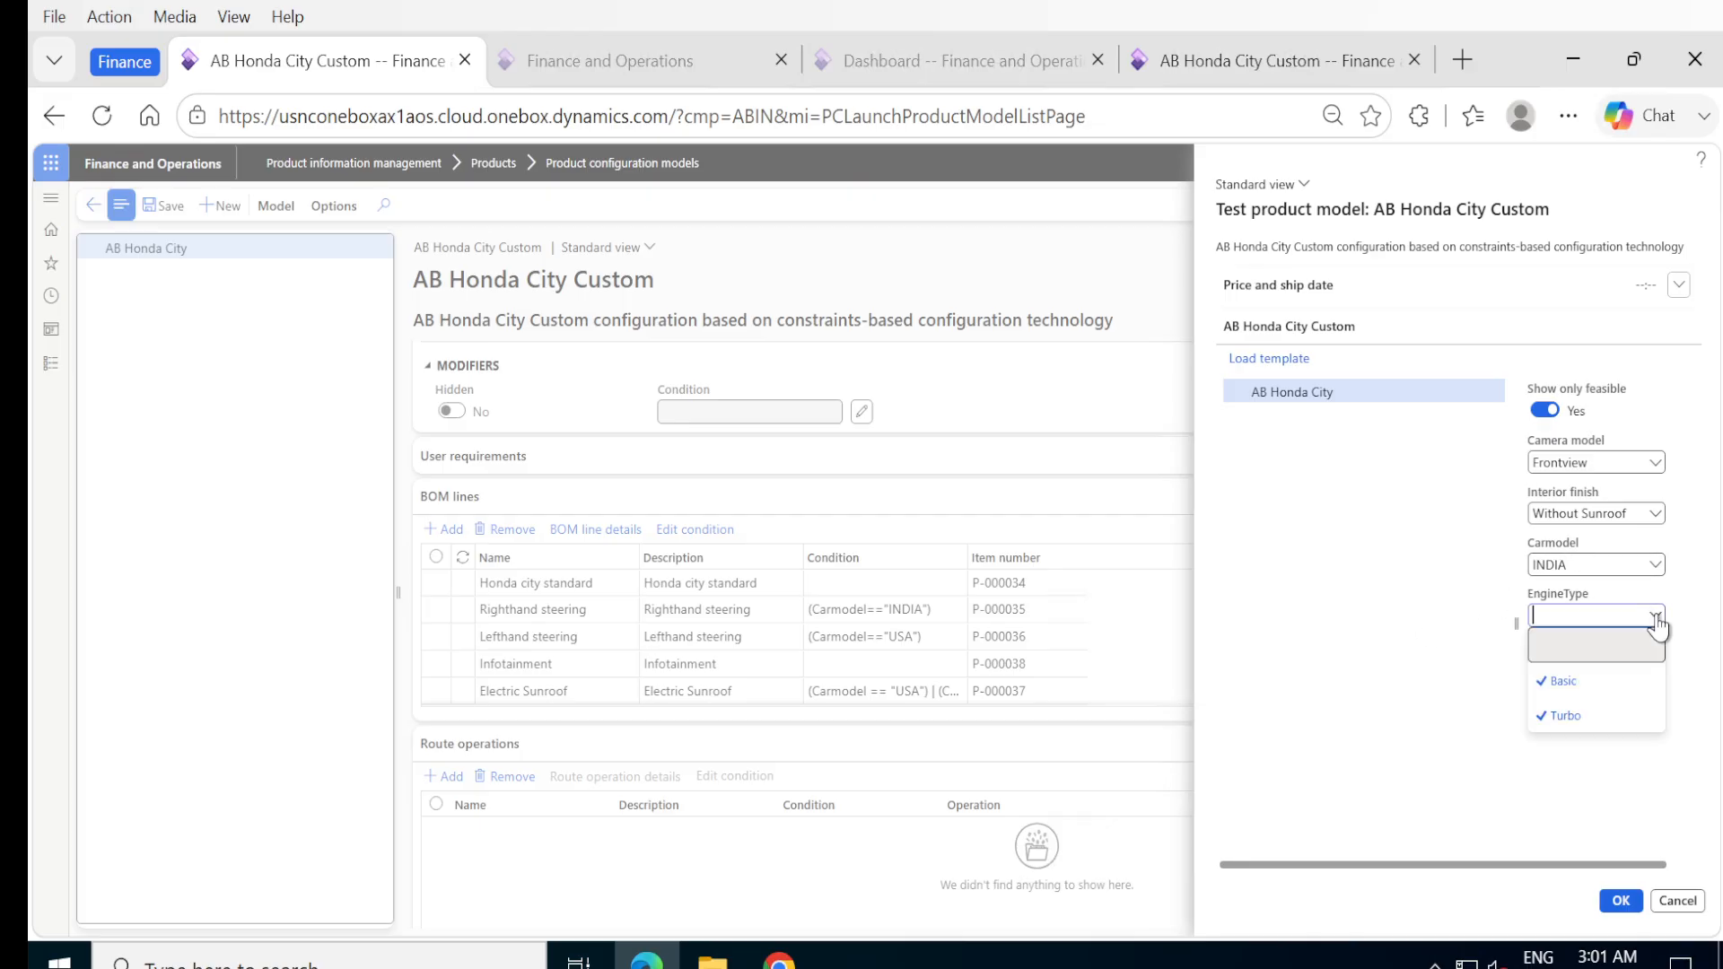
left_click(1609, 690)
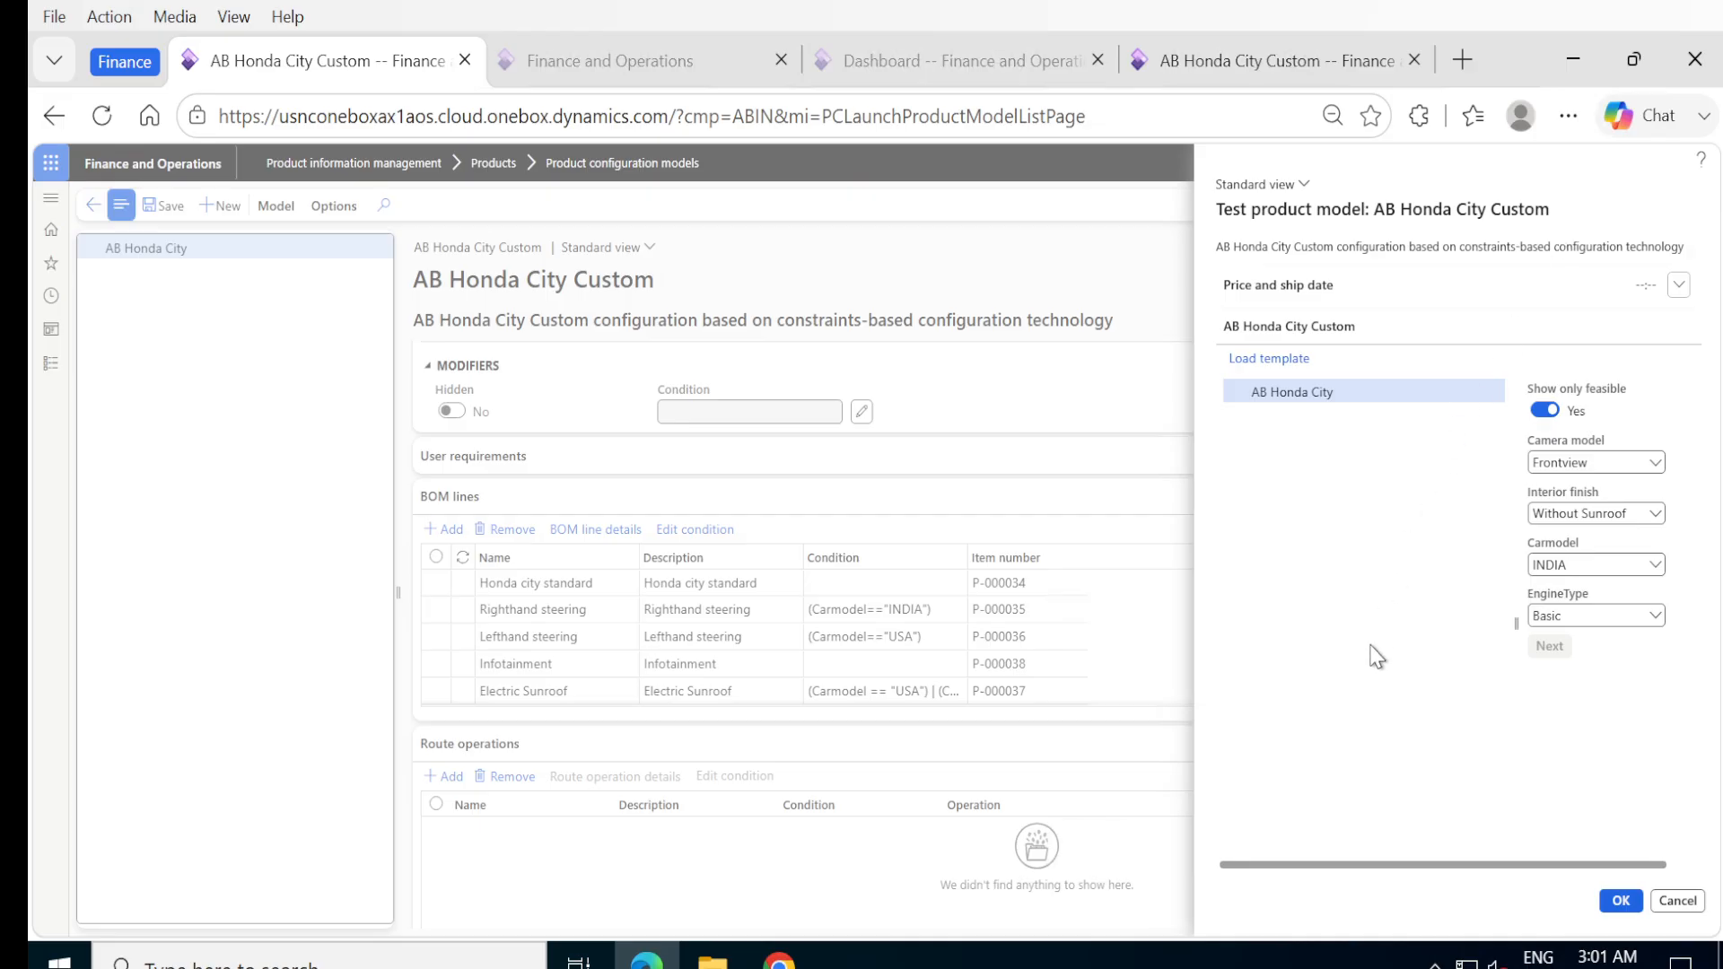
left_click(1621, 901)
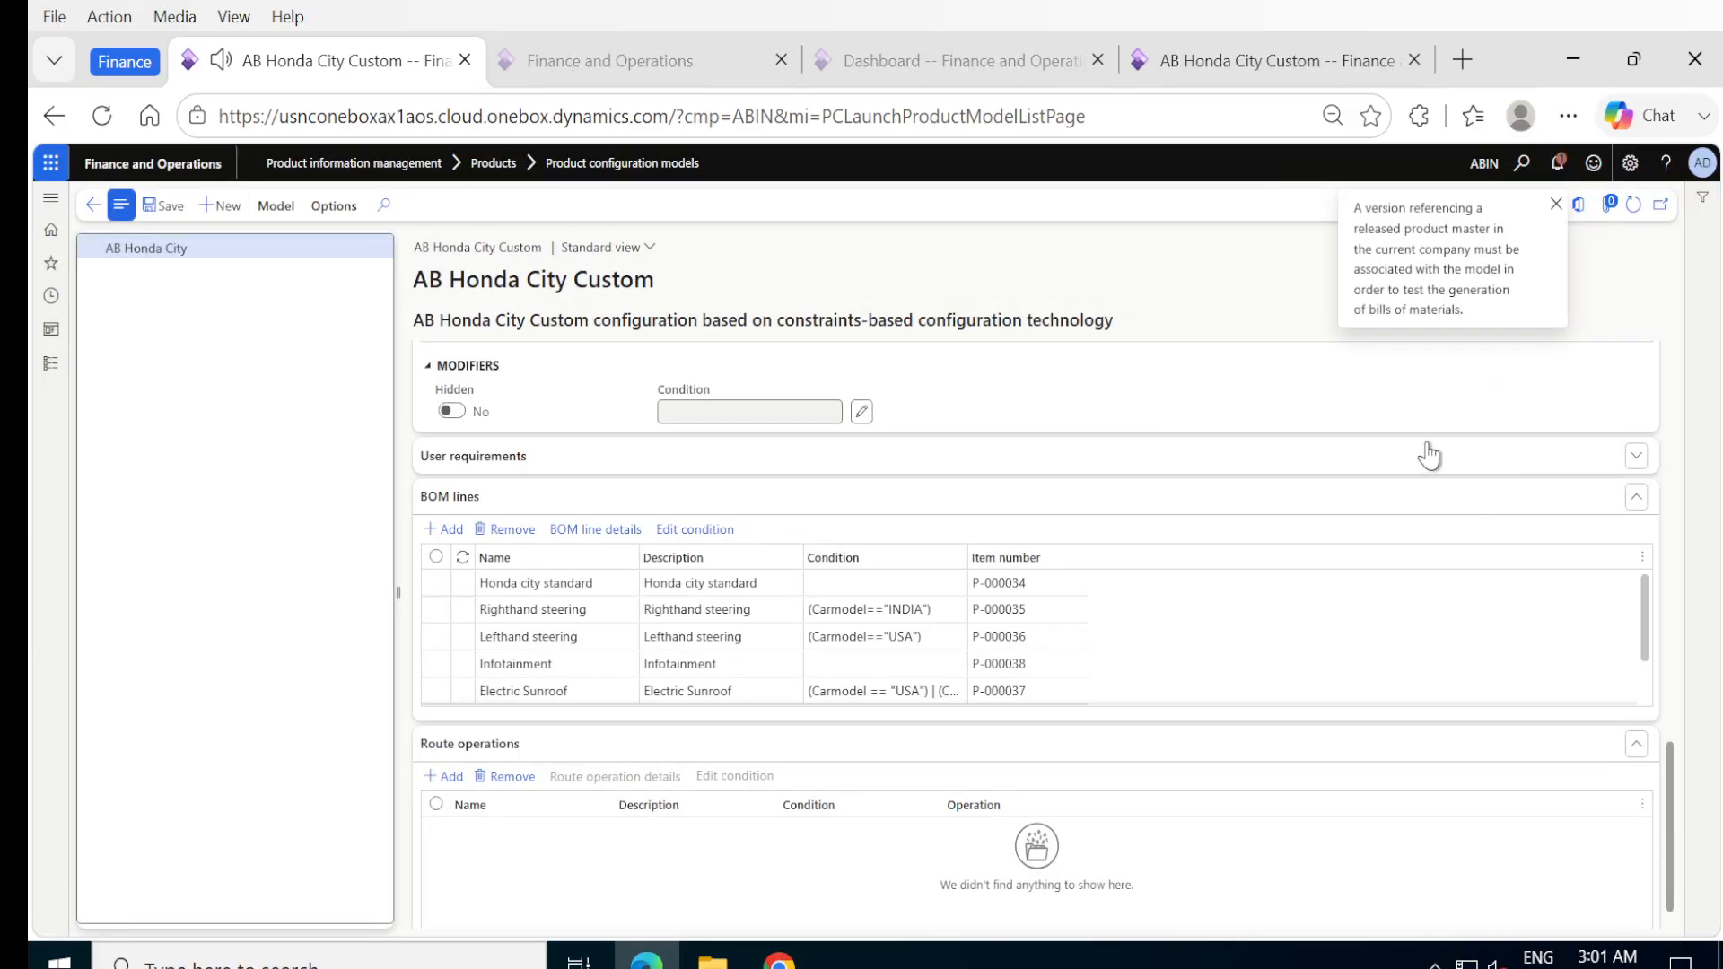